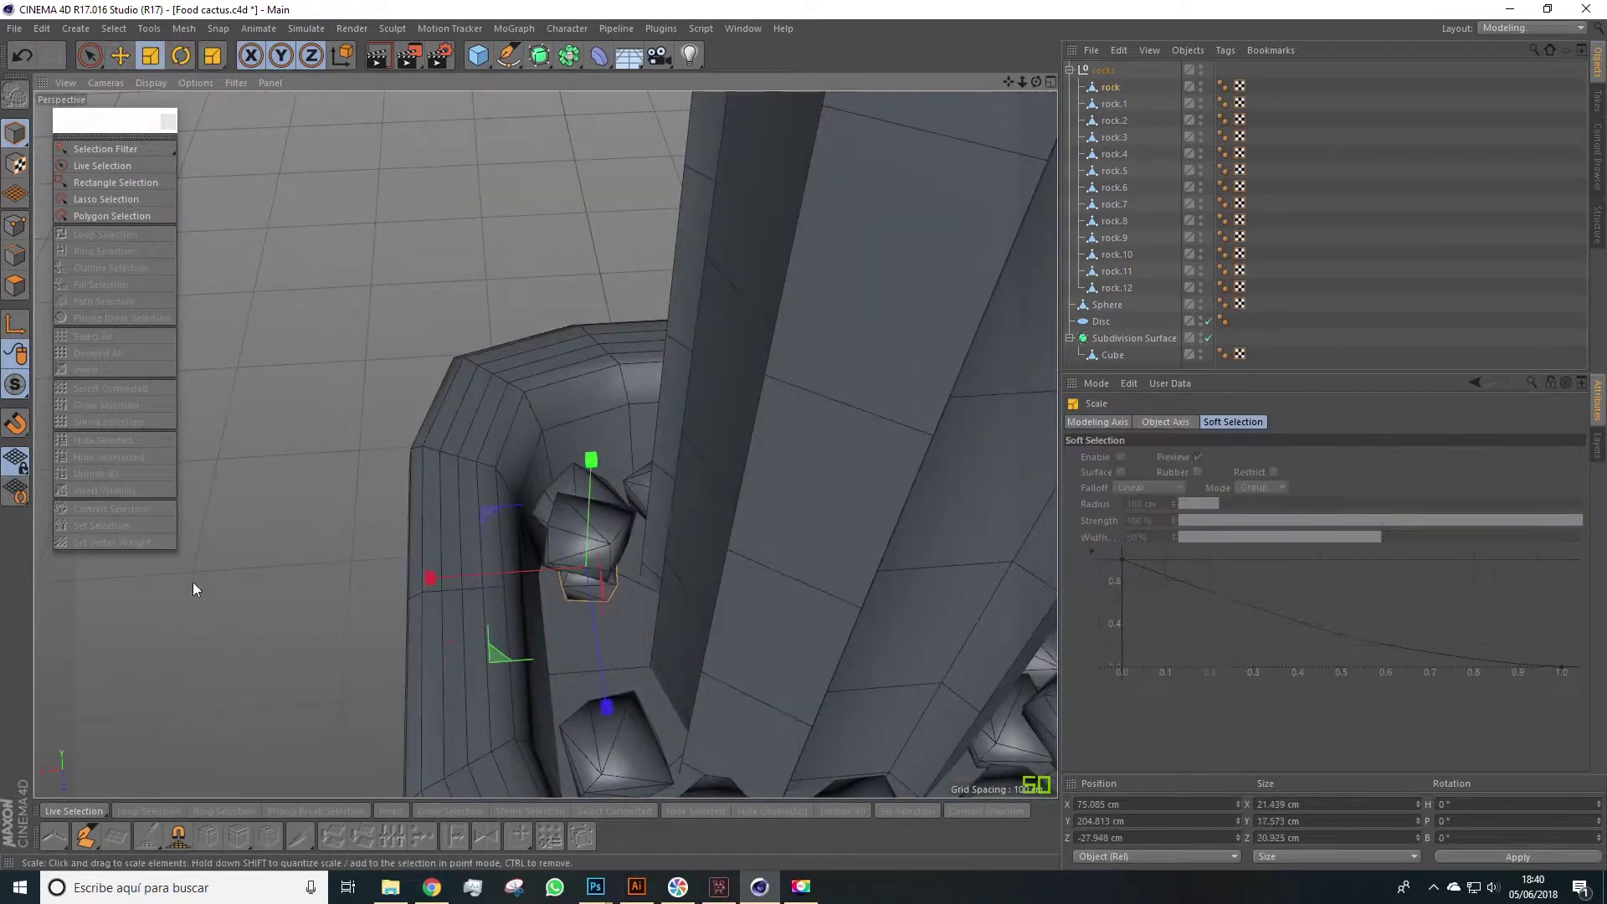
Step: Duplicate small rocks along the pot's inner wall, moving and rotating the copies for variation
key("e")
left_click_drag(607, 707, 581, 527)
left_click(667, 589)
key("r")
key("e")
left_click_drag(494, 636, 528, 712, "ctrl")
left_click_drag(527, 712, 503, 511, "alt")
key("r")
left_click(327, 590)
left_click_drag(326, 590, 285, 544, "ctrl")
key("e")
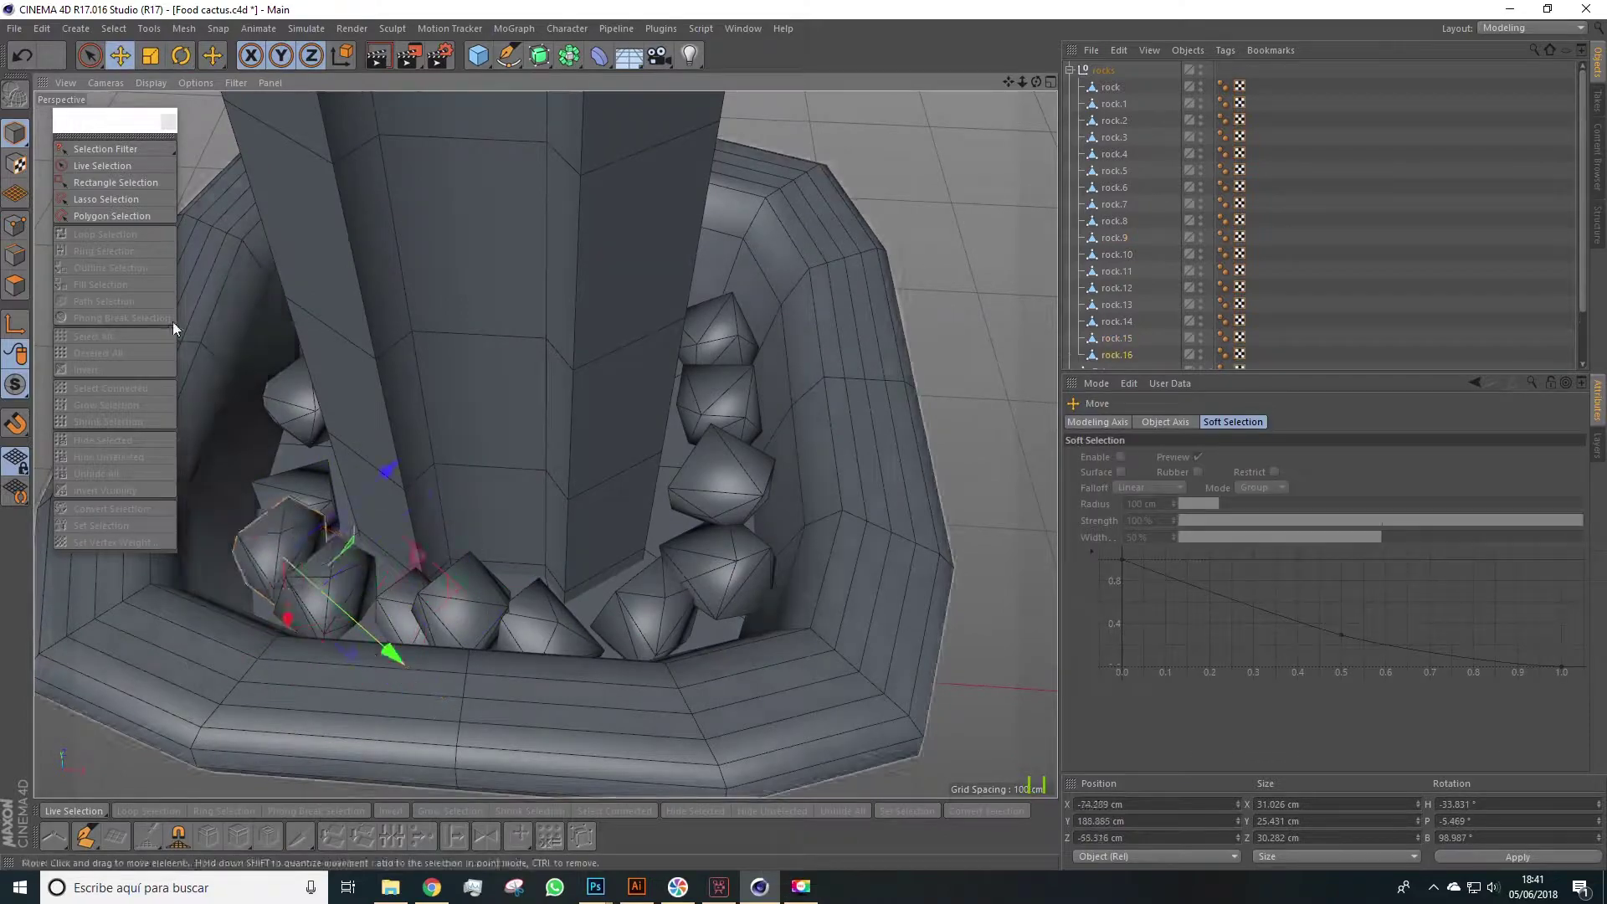
Step: Place four more rock copies in the gaps between the cactus base and the pot wall, varying their rotation
key("r")
key("e")
left_click_drag(185, 156, 512, 493, "alt")
left_click_drag(512, 494, 365, 394, "ctrl")
left_click_drag(365, 393, 444, 402, "ctrl")
left_click_drag(443, 401, 479, 528, "ctrl")
key("r")
key("e")
Step: Reposition and rotate a rock beside the cactus base and add another copy toward the pot's corner
left_click_drag(479, 469, 419, 511, "alt")
mouse_move(418, 511)
left_mouse_down()
mouse_move(365, 519)
mouse_move(432, 574)
mouse_move(412, 539)
left_mouse_up()
key("r")
left_click_drag(412, 539, 492, 663)
key("e")
left_click_drag(519, 519, 586, 586, "ctrl")
left_click(621, 636)
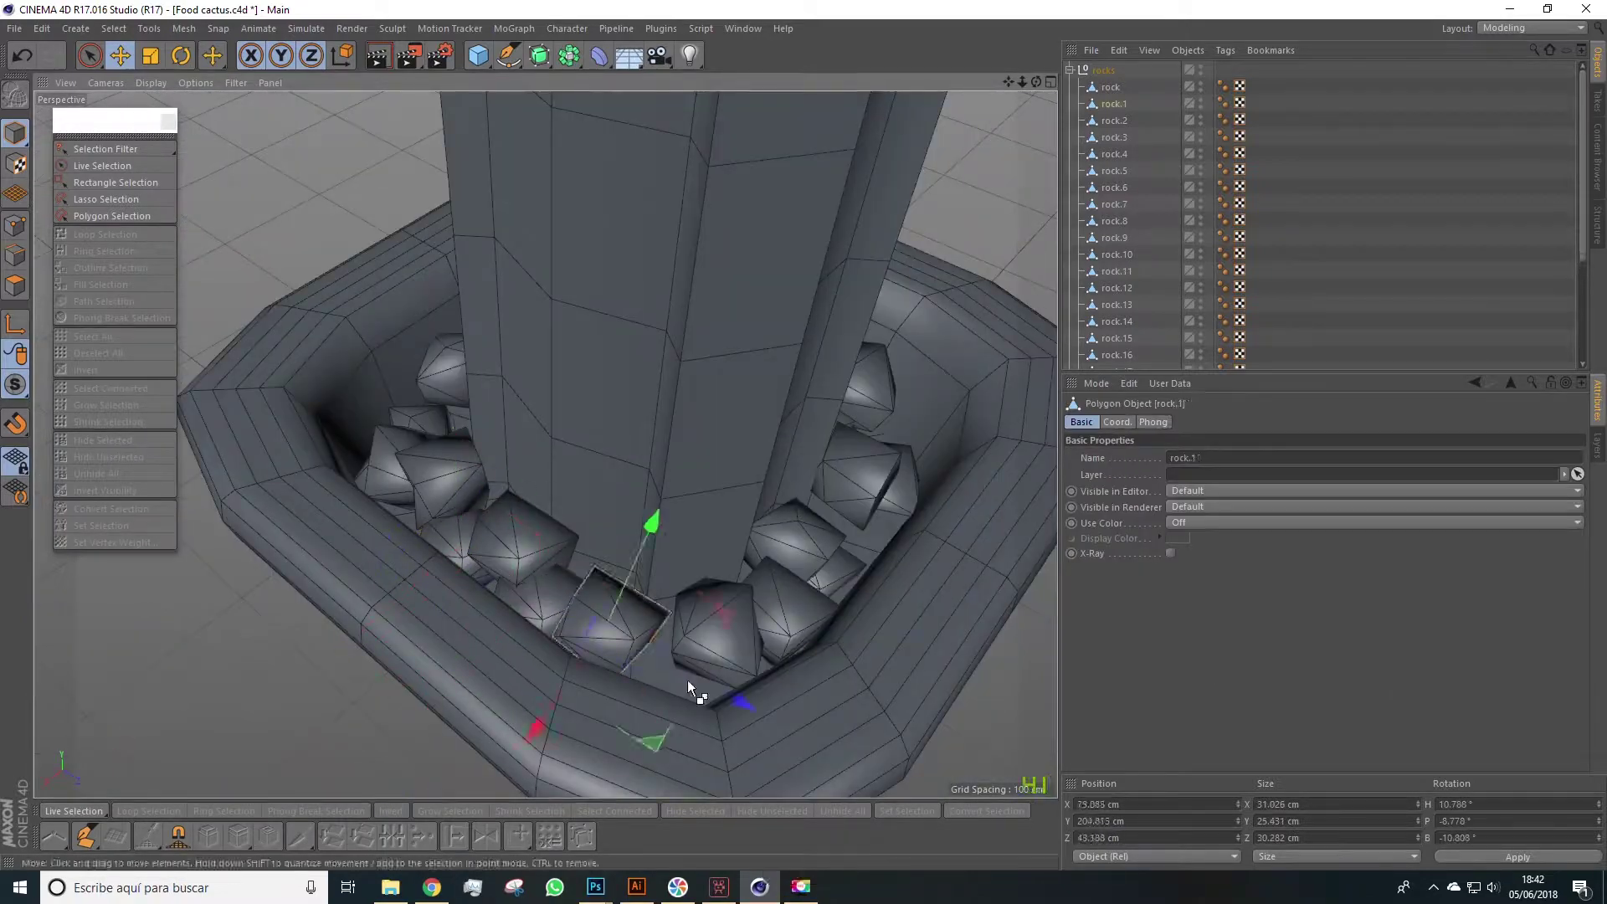
Step: Fill the pot's corner and the adjoining side with further rock copies, then adjust their rotation
left_click_drag(689, 683, 620, 690, "alt")
left_click(603, 645)
left_click_drag(619, 690, 727, 611, "alt")
left_click_drag(726, 611, 598, 584, "ctrl")
left_click_drag(598, 585, 578, 629, "ctrl")
left_click_drag(577, 630, 749, 527, "alt")
left_click_drag(749, 527, 778, 529, "ctrl")
key("r")
key("e")
Step: Select the range of rocks in the rocks group, then place more rock copies around the cactus base
left_click_drag(696, 315, 908, 523, "alt")
left_click(1111, 87)
scroll(1113, 251, "down", 5)
left_click(1106, 296, "shift")
left_click_drag(829, 368, 787, 469, "alt")
left_click(837, 422)
left_click_drag(753, 351, 502, 436, "ctrl")
left_click_drag(452, 402, 423, 402, "ctrl")
Step: Scale a rock and place the last duplicates in the remaining gaps inside the pot
key("t")
left_click_drag(351, 393, 787, 468)
key("e")
left_click(489, 403)
left_click_drag(787, 469, 696, 539, "ctrl")
left_click(755, 475)
left_click_drag(696, 539, 696, 466, "ctrl")
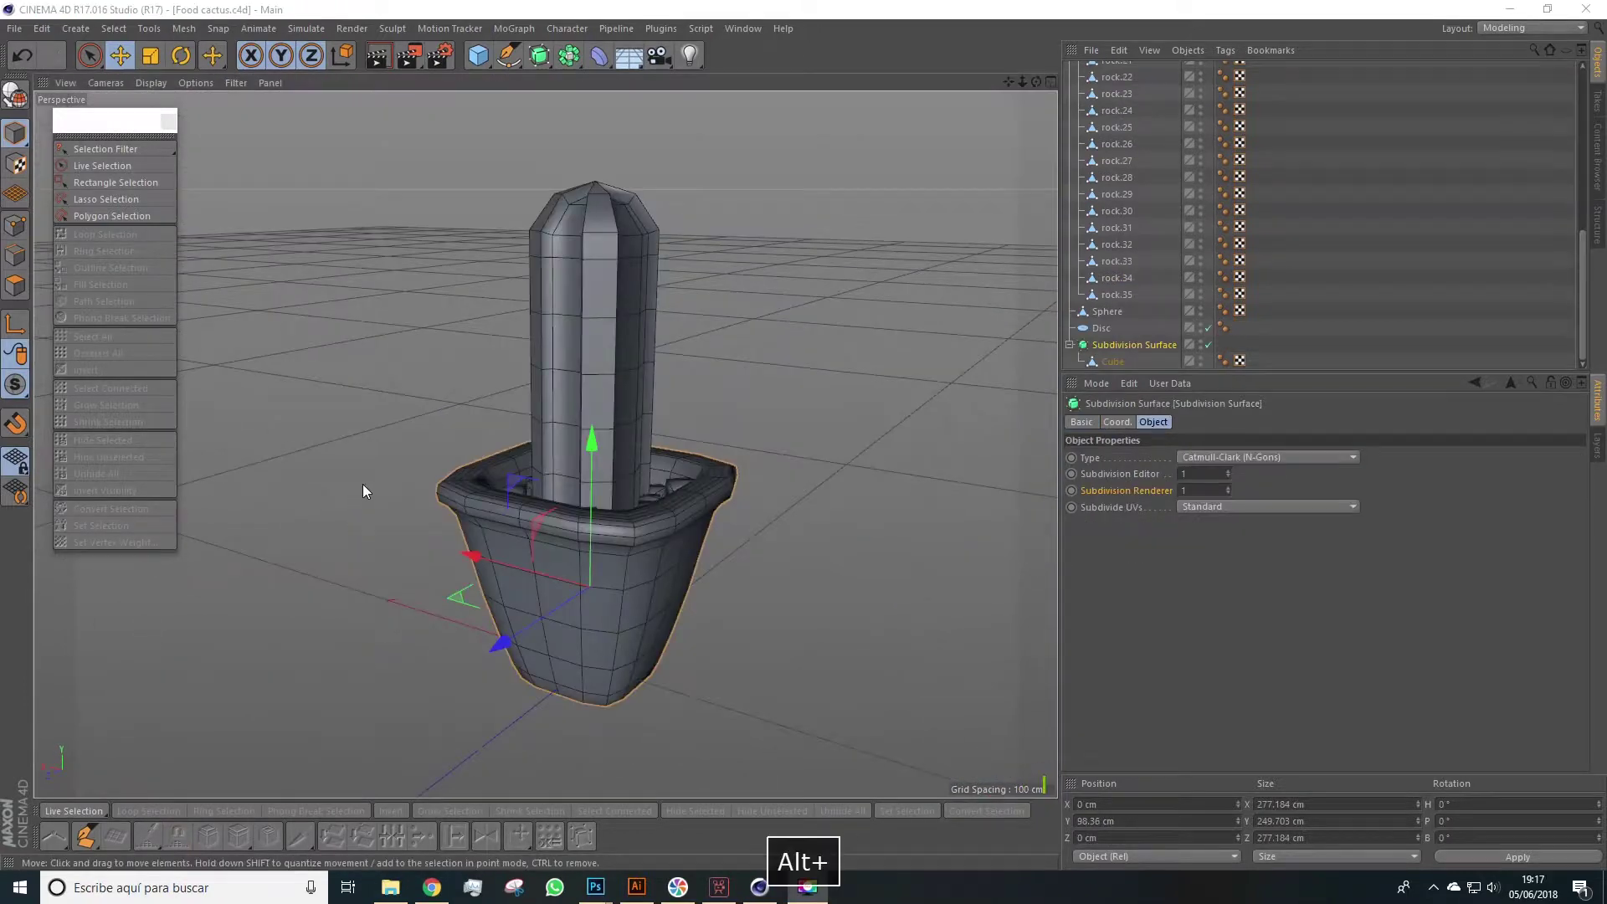
Step: Examine the pot, rocks and cactus body from above and from the side
left_click_drag(364, 484, 353, 520, "alt")
right_click_drag(353, 521, 615, 534, "alt")
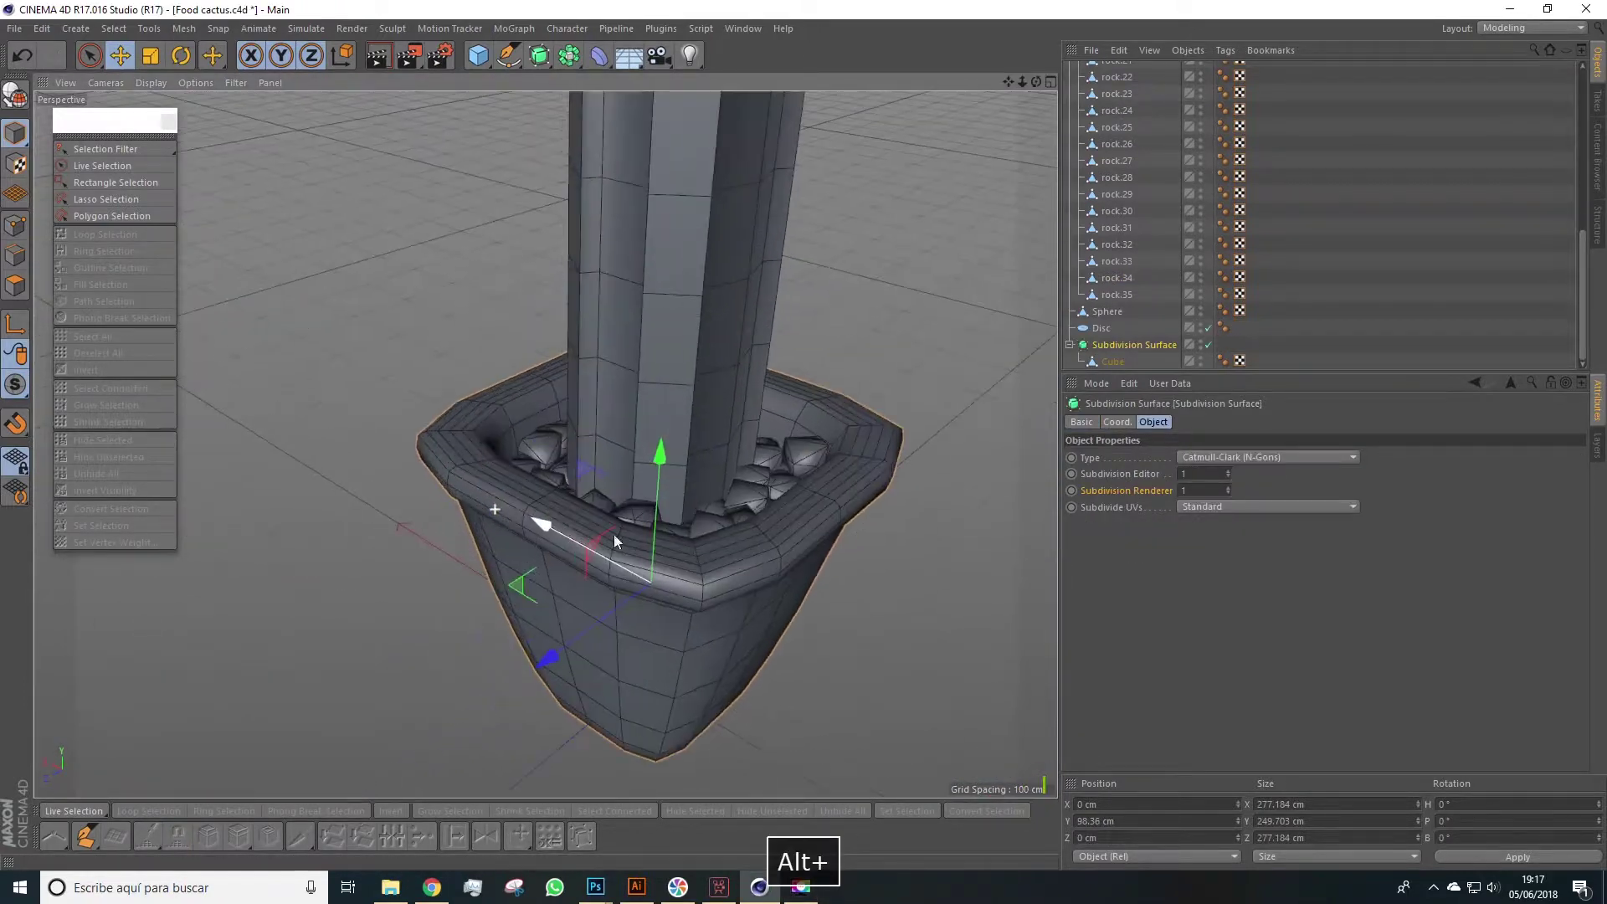
left_click_drag(641, 530, 695, 441, "alt")
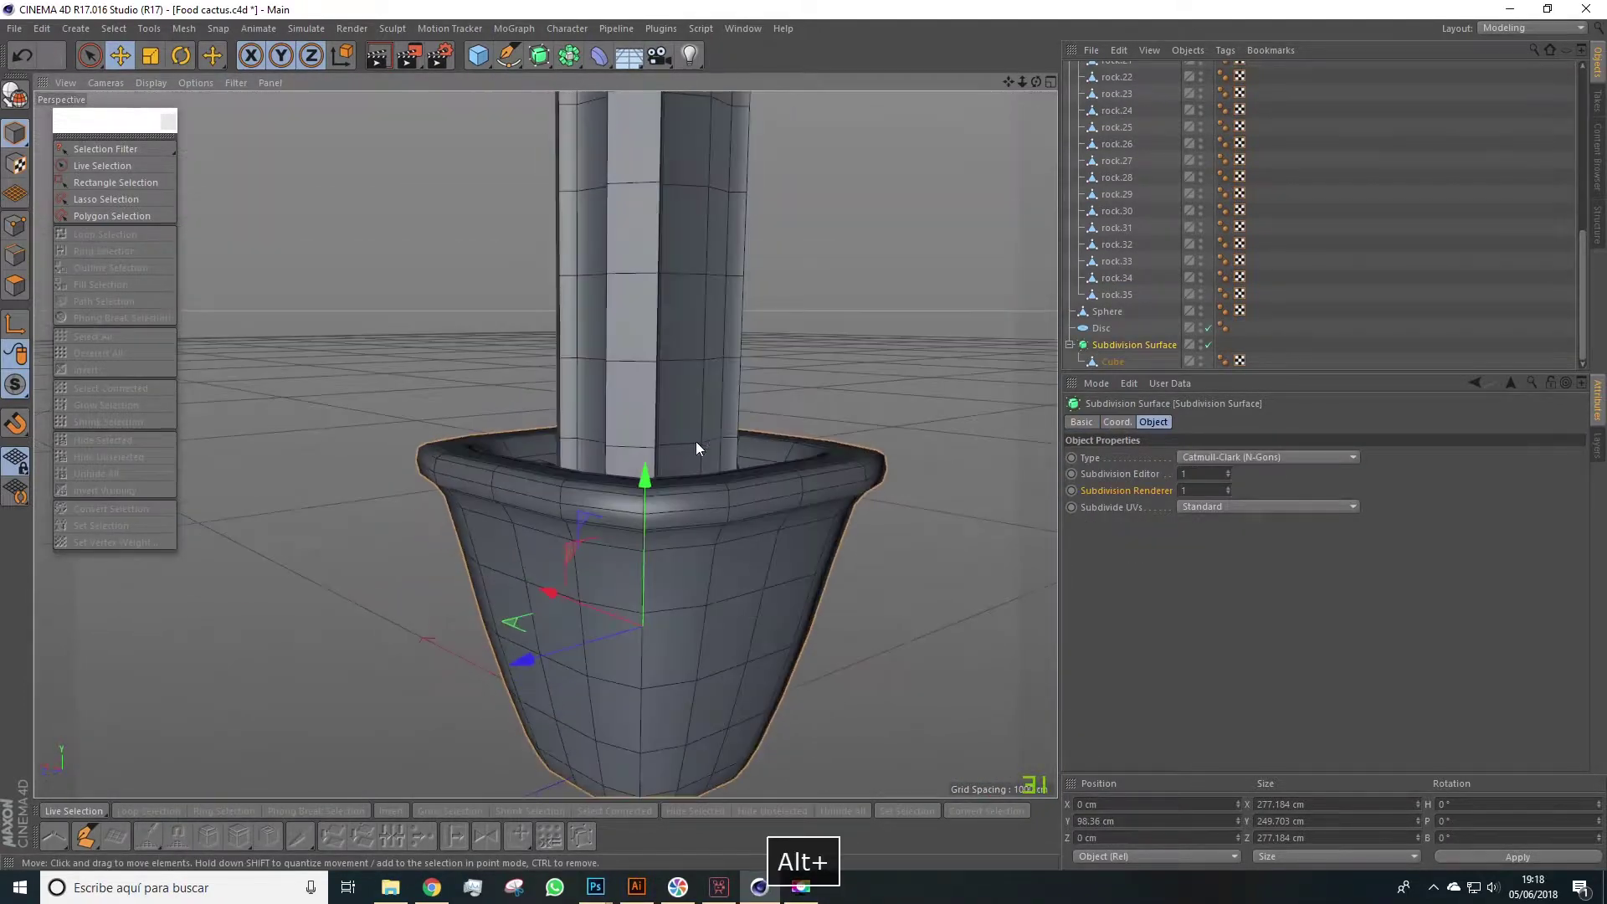
middle_click_drag(696, 441, 633, 600, "alt")
right_click_drag(633, 600, 631, 546, "alt")
left_click_drag(632, 546, 648, 514, "alt")
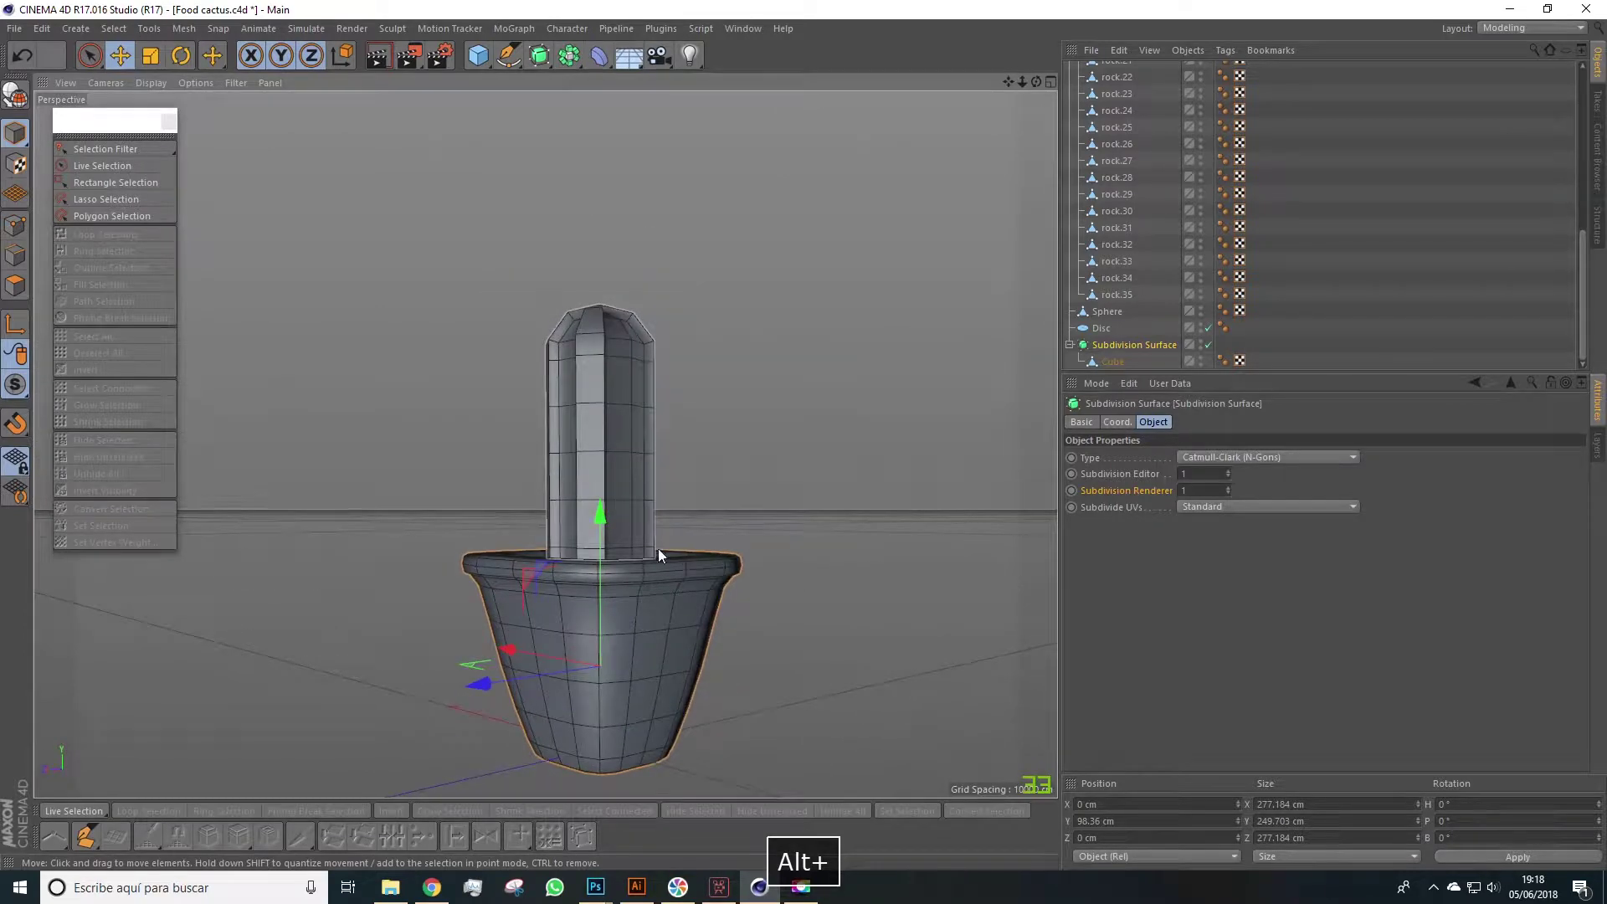
mouse_move(871, 399)
left_mouse_down("alt")
mouse_move(879, 436)
mouse_move(872, 405)
left_mouse_up("alt")
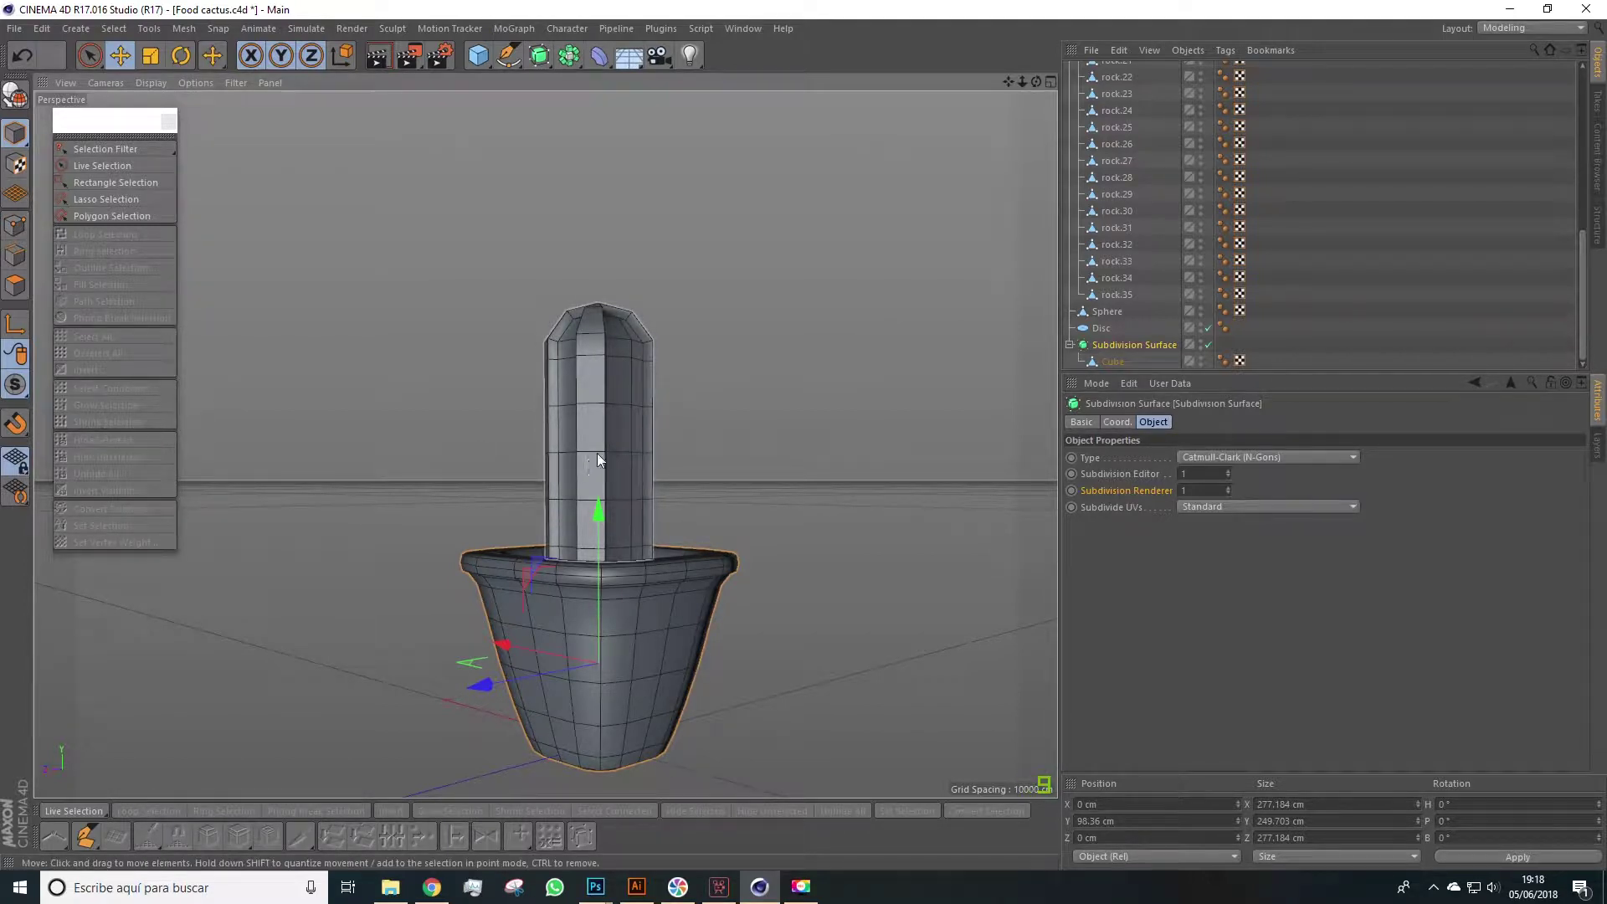
Step: Add a Bulge deformer and raise it around the cactus body to about Y 373 cm
left_click(600, 55)
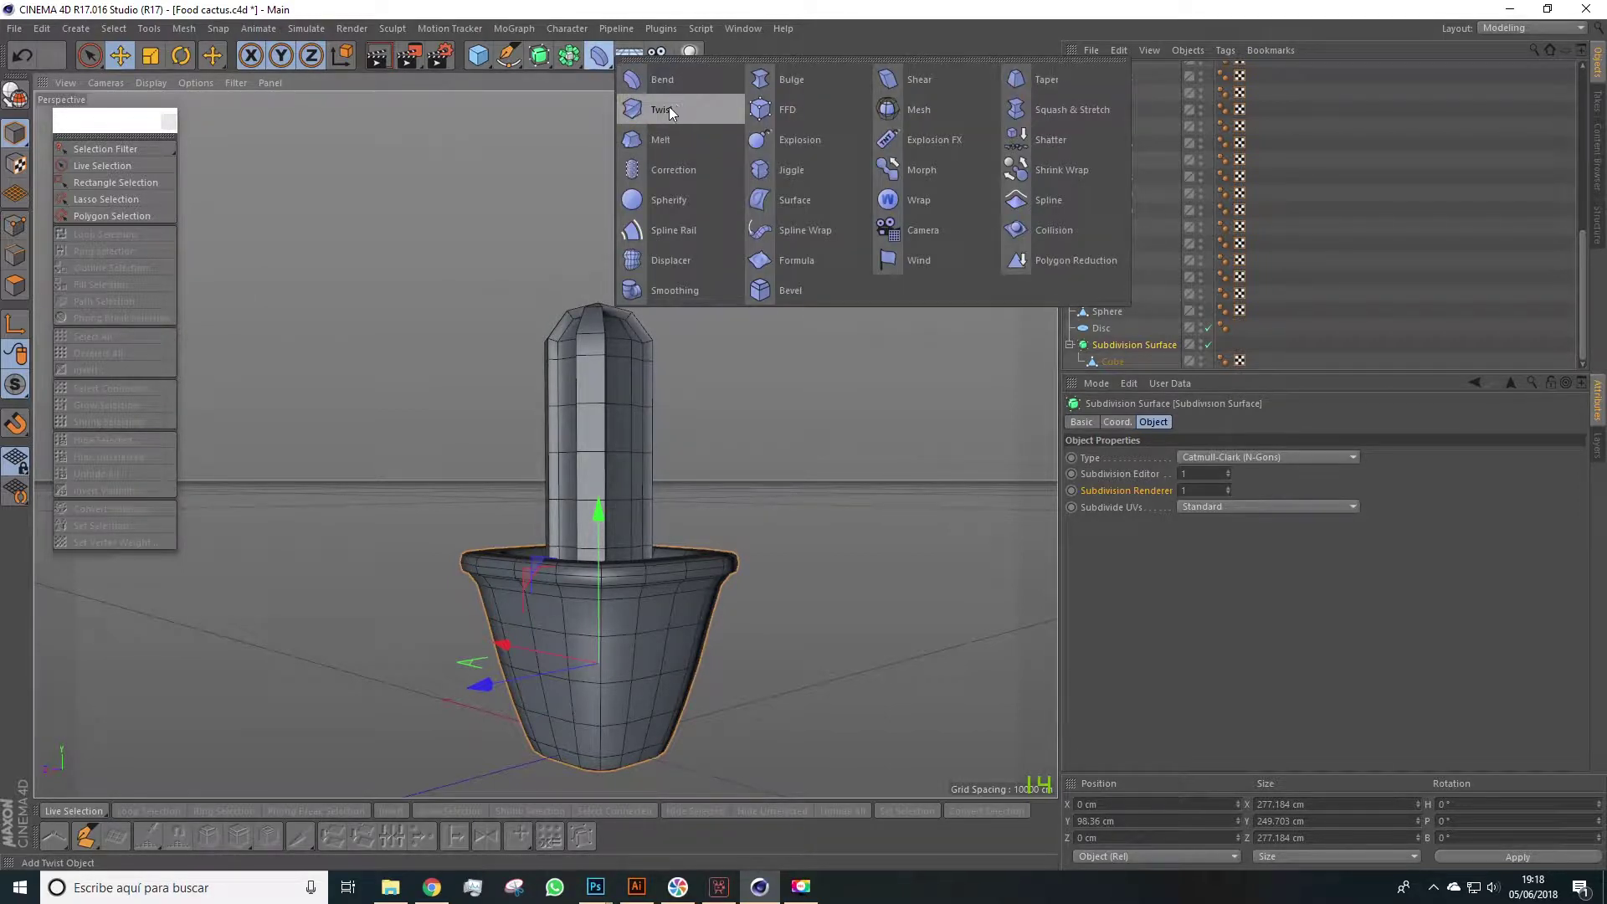
left_click(800, 83)
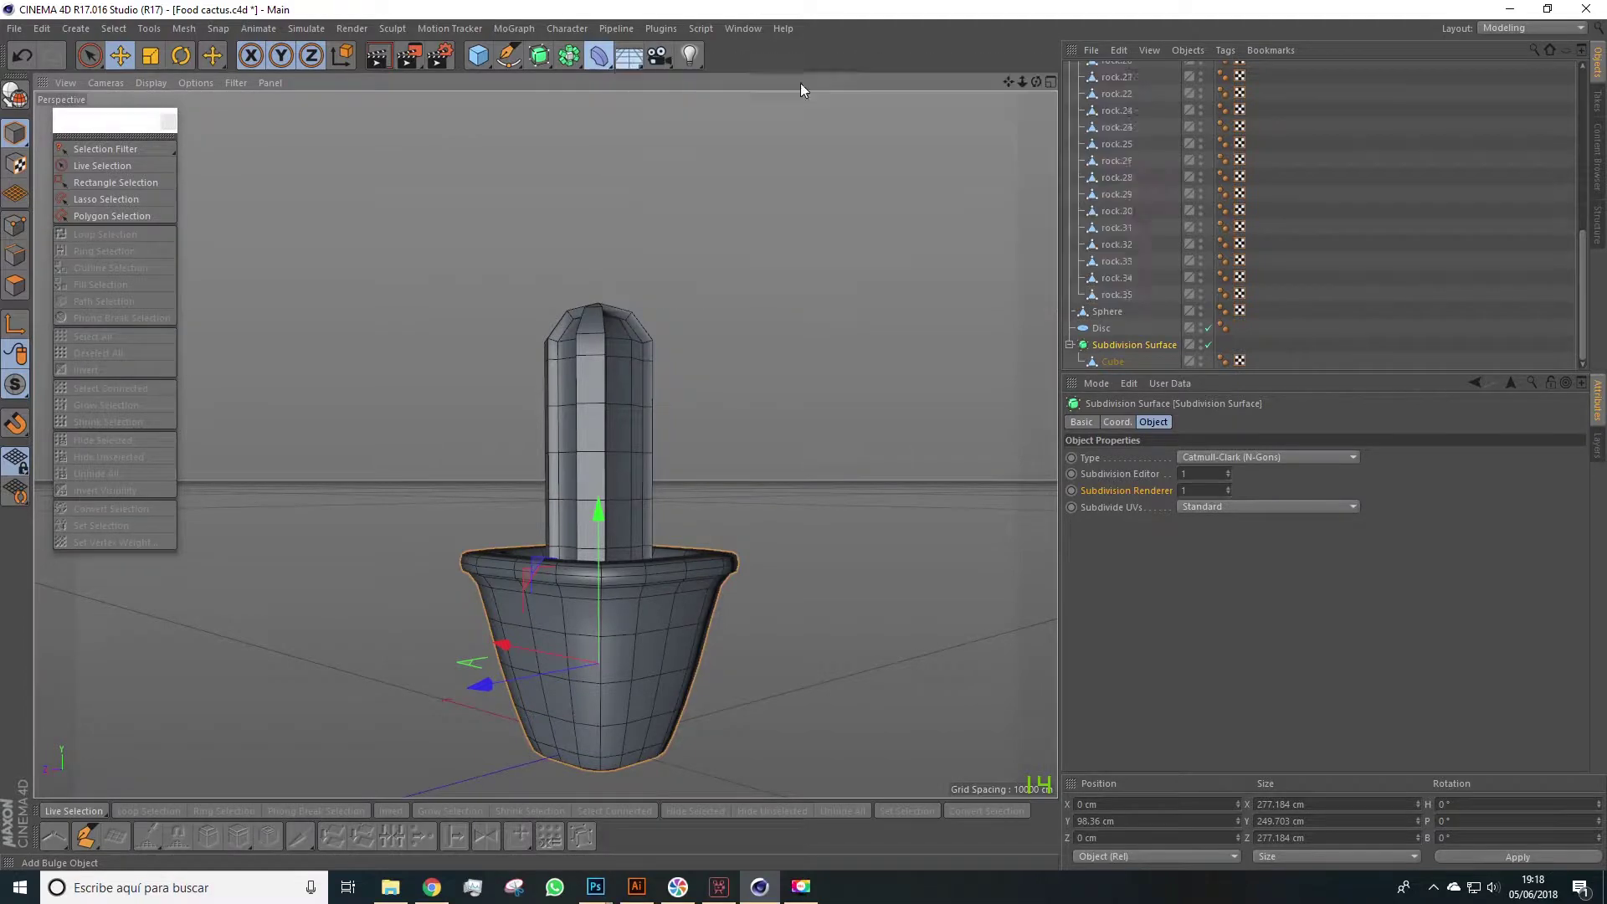
left_click_drag(599, 606, 633, 304)
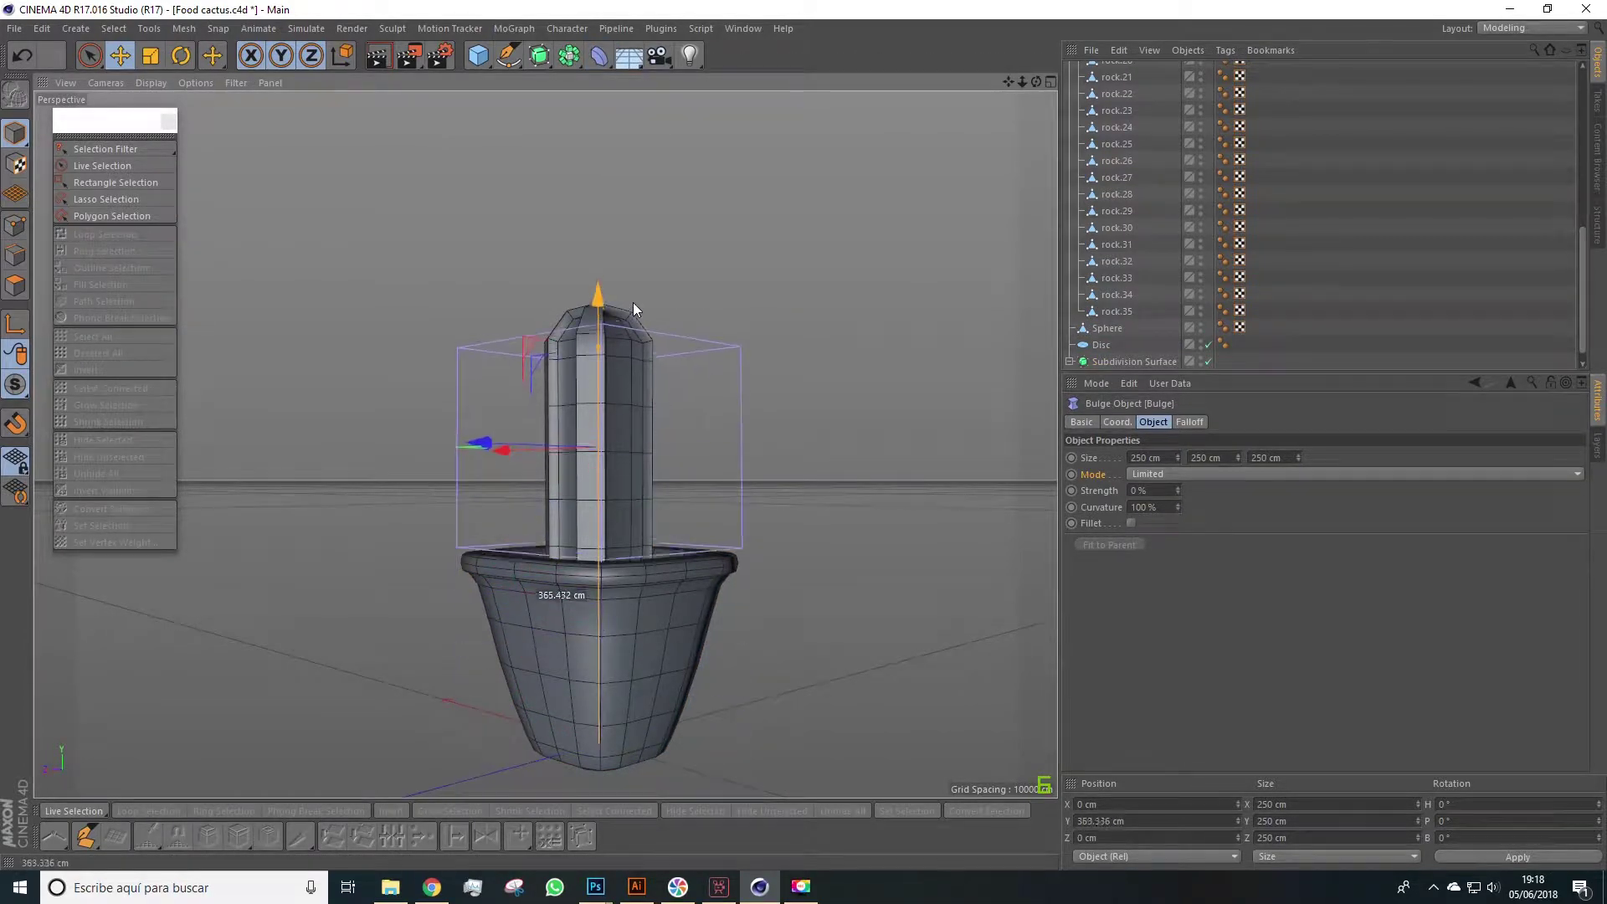
left_click_drag(765, 415, 713, 439, "alt")
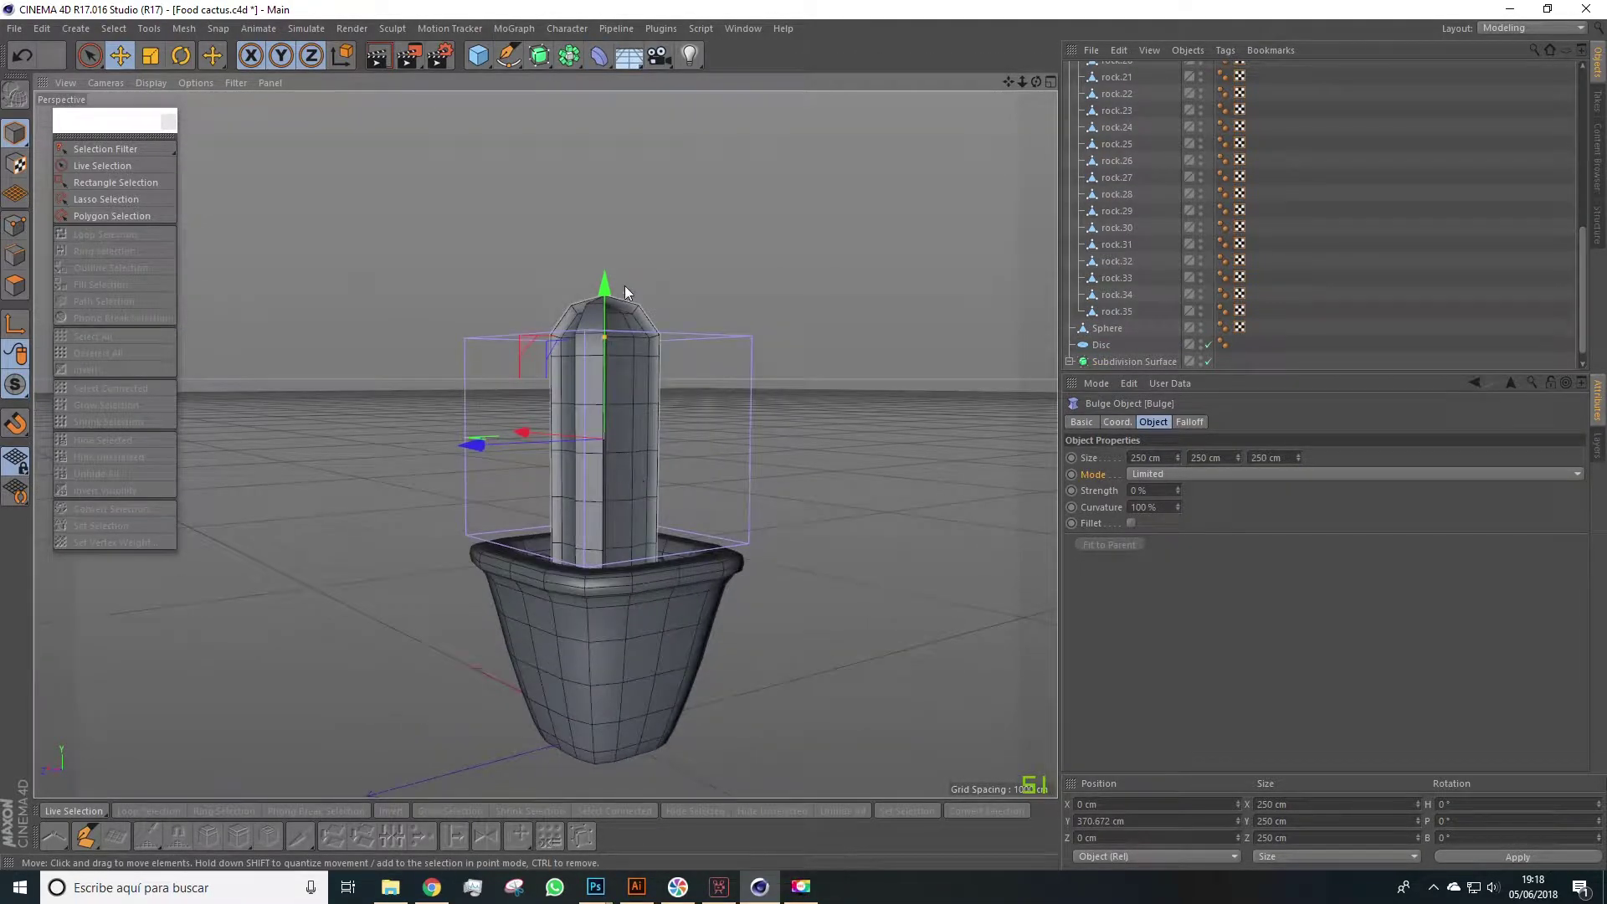
left_click_drag(605, 288, 605, 285)
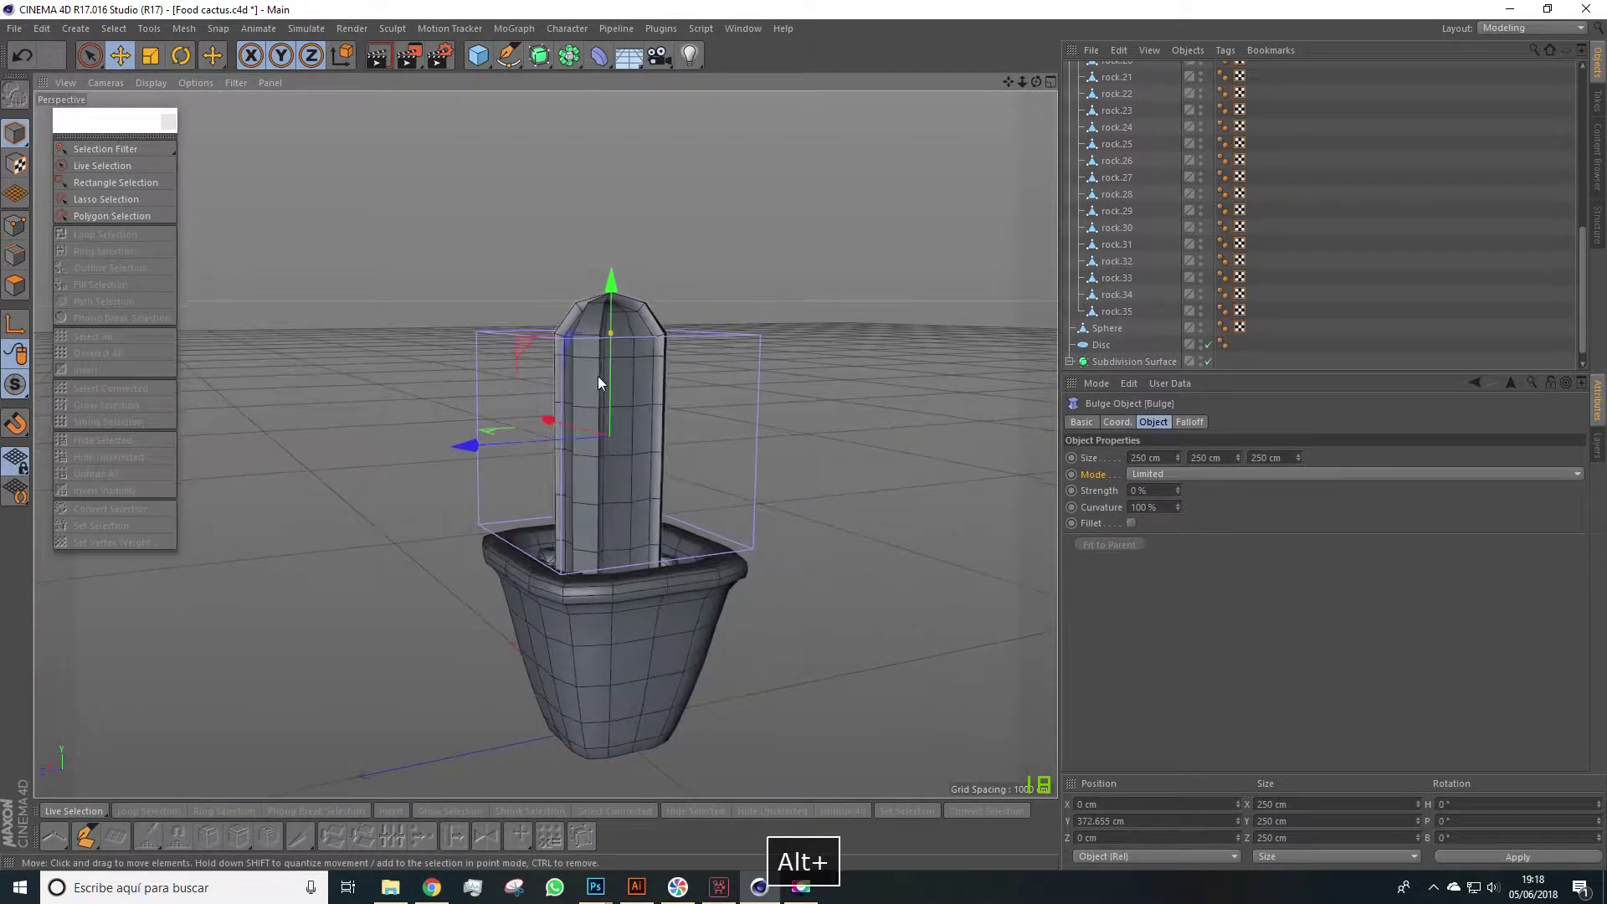
Step: Move the cactus body's Sphere object directly below the Bulge deformer in the hierarchy and rename it cactus
scroll(1135, 228, "up", 5)
left_click_drag(896, 329, 816, 463, "alt")
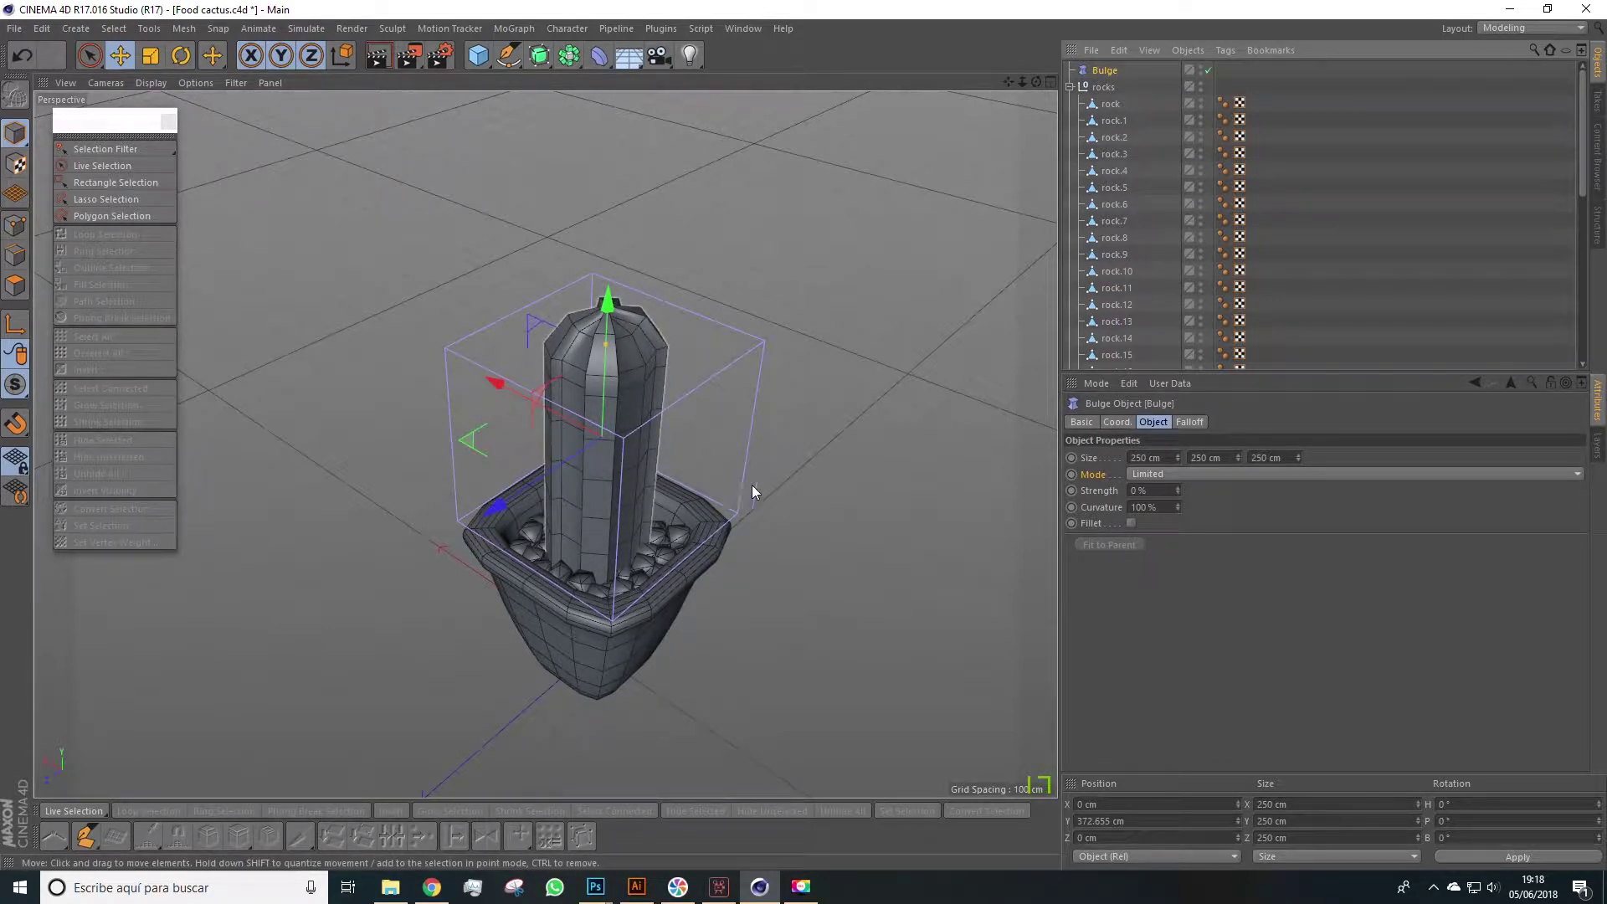
left_click(663, 343)
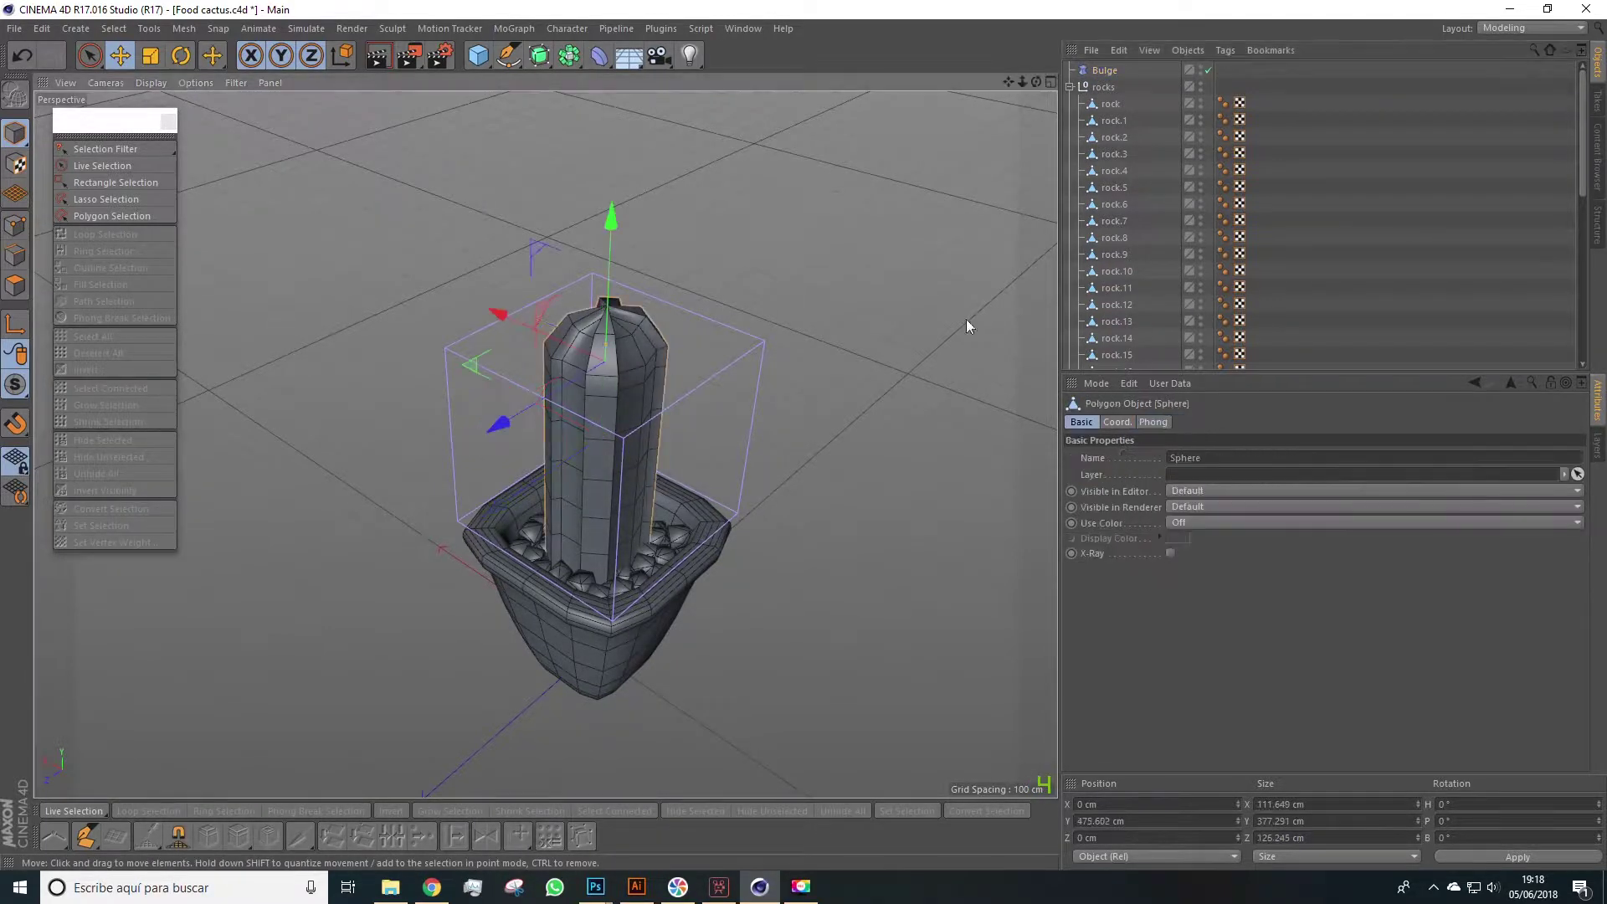
left_click_drag(1113, 308, 1109, 89)
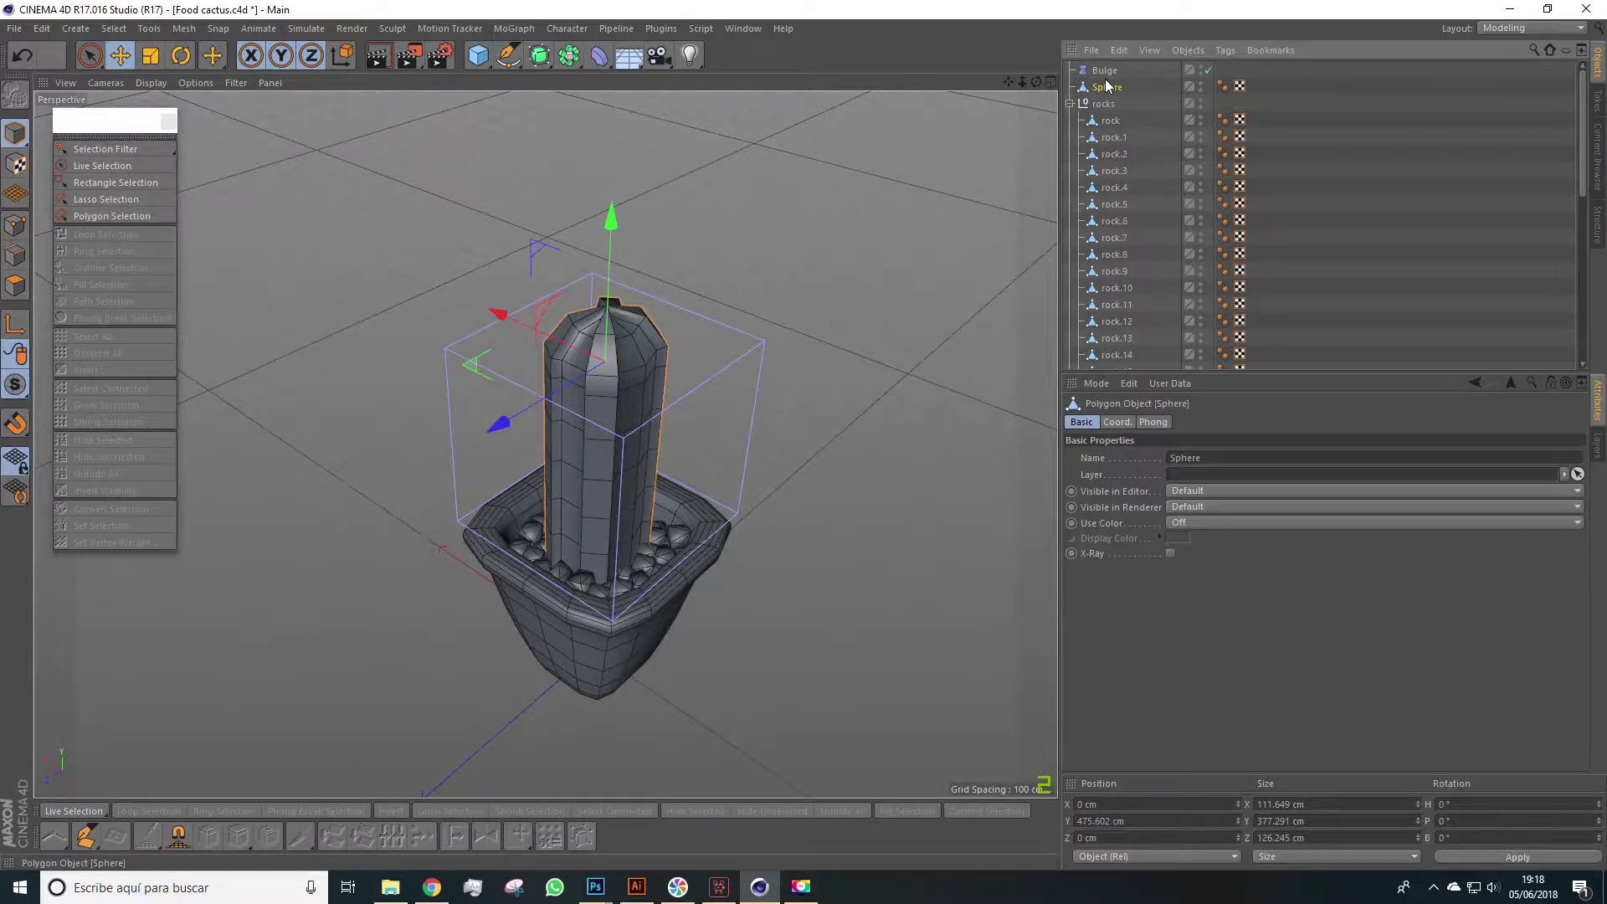
double_click(1106, 87)
type("cactus")
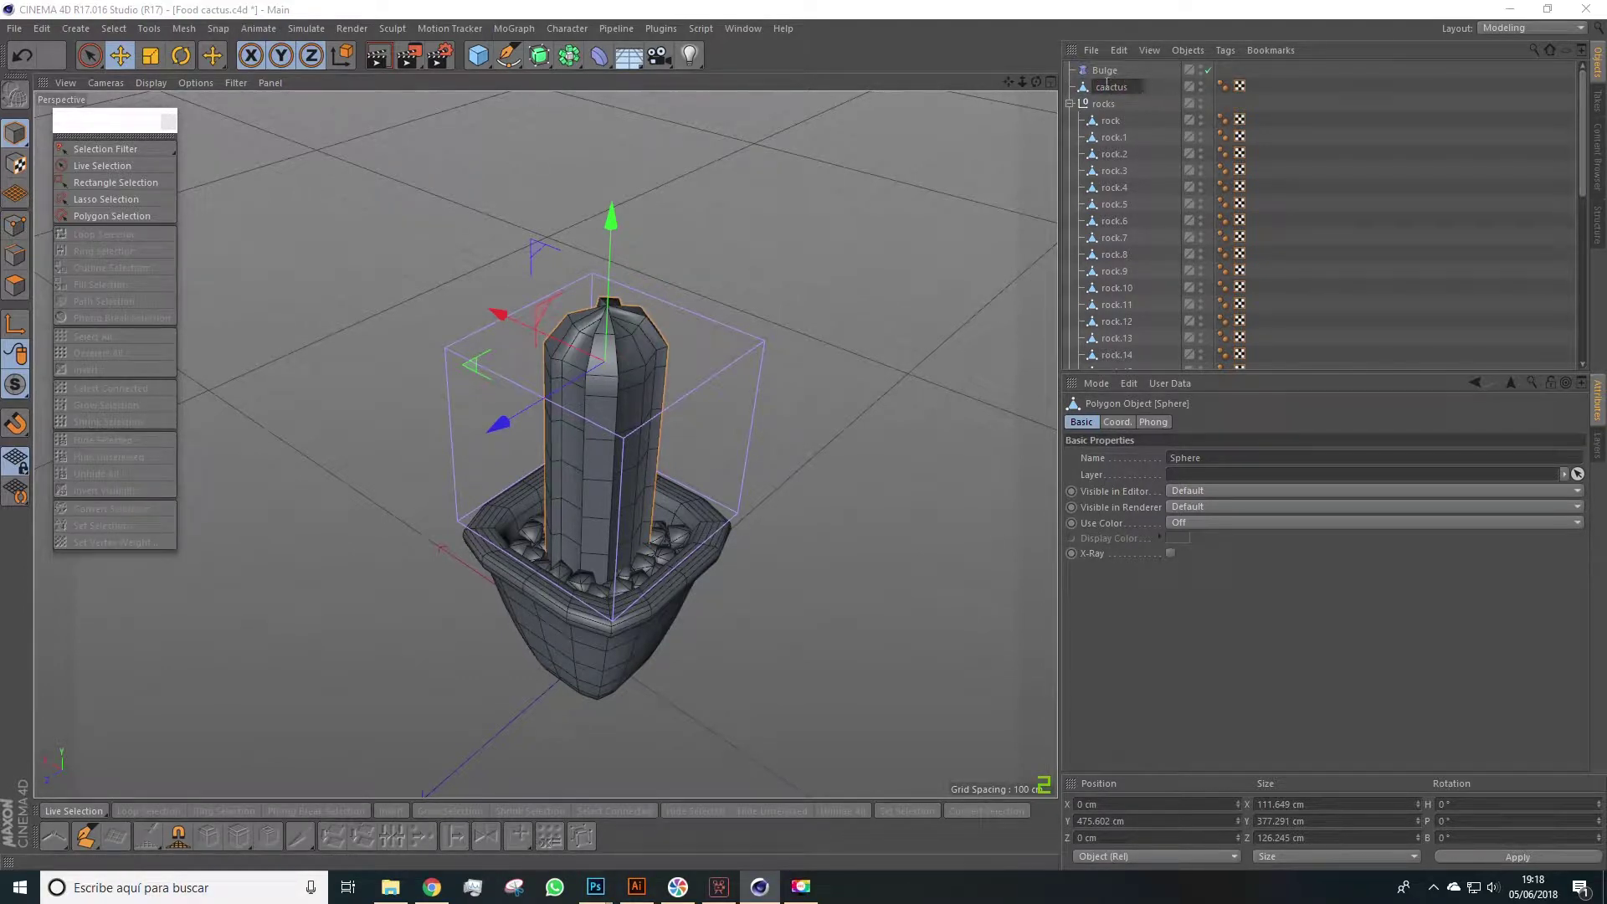
key("BackSpace")
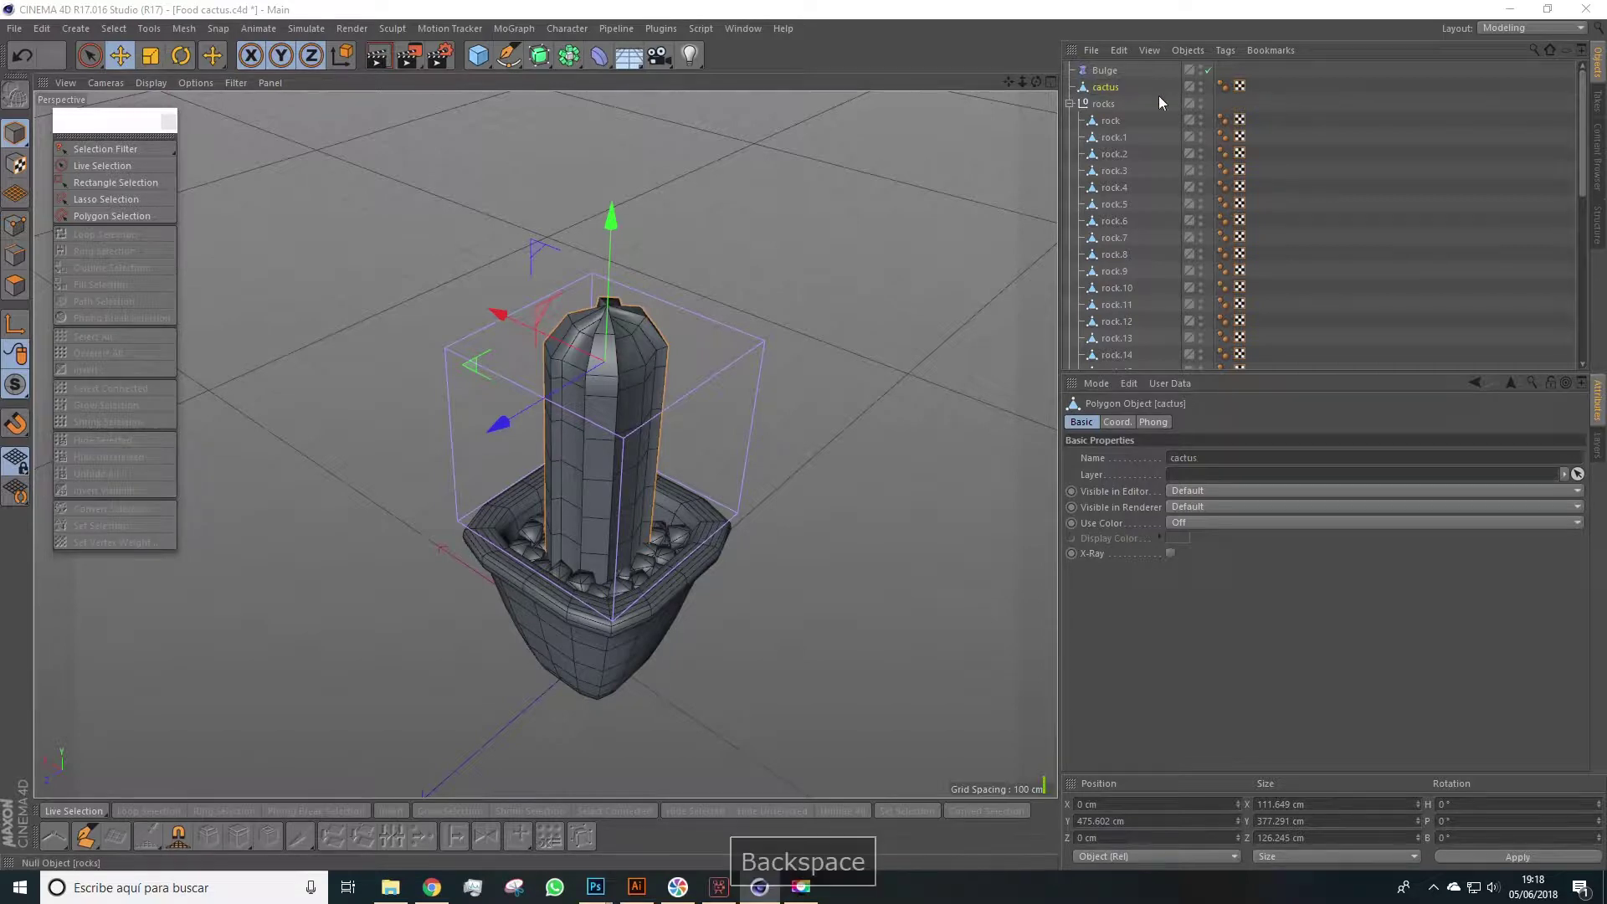
Step: Make the Bulge deformer a child of the cactus object and set its strength to 34 %
left_click(1110, 72)
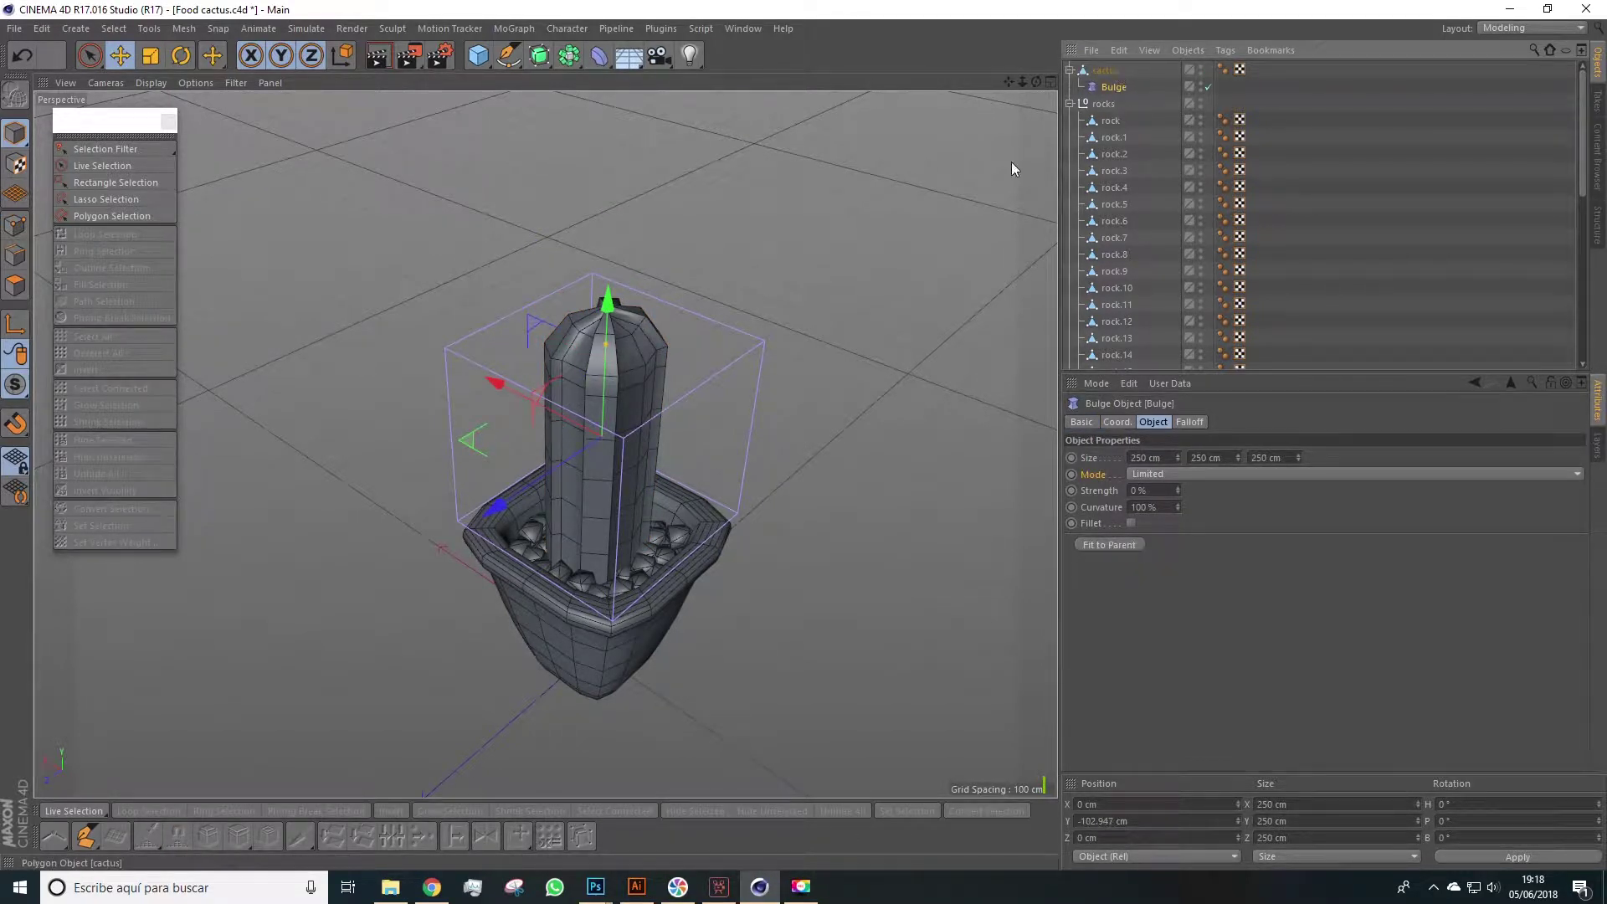
left_click_drag(913, 326, 842, 280, "alt")
mouse_move(1178, 491)
left_mouse_down()
mouse_move(1178, 452)
mouse_move(1178, 485)
left_mouse_up()
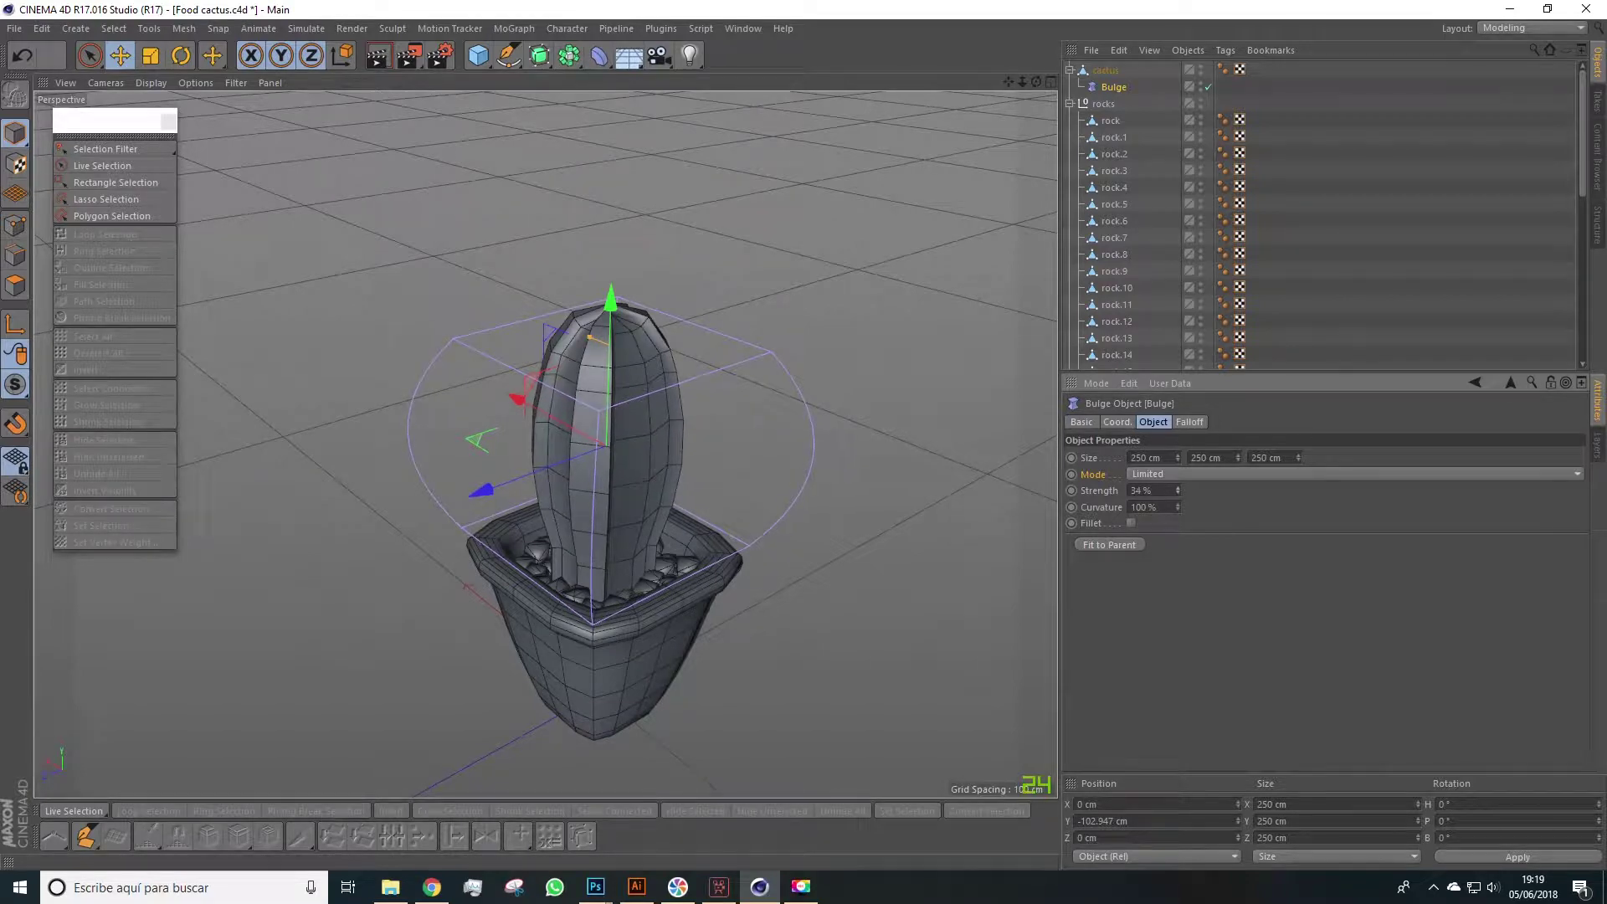
Step: Lower the Bulge deformer along the cactus to about Y -123 cm
left_click_drag(1038, 428, 511, 312, "alt")
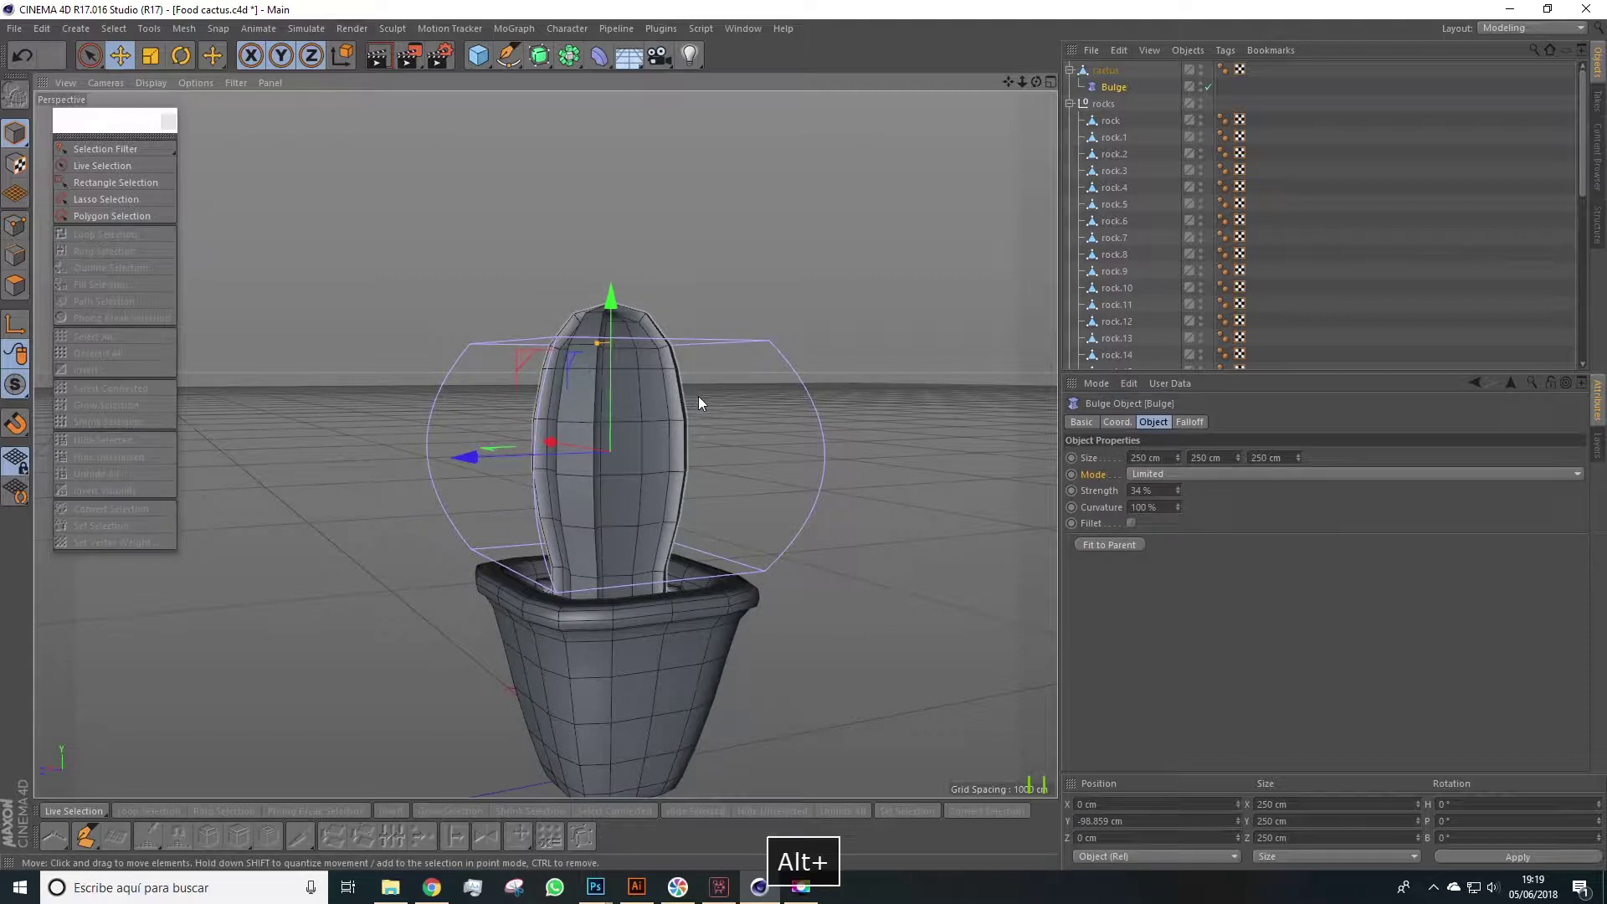
mouse_move(698, 395)
left_mouse_down("alt")
mouse_move(751, 435)
mouse_move(712, 418)
left_mouse_up("alt")
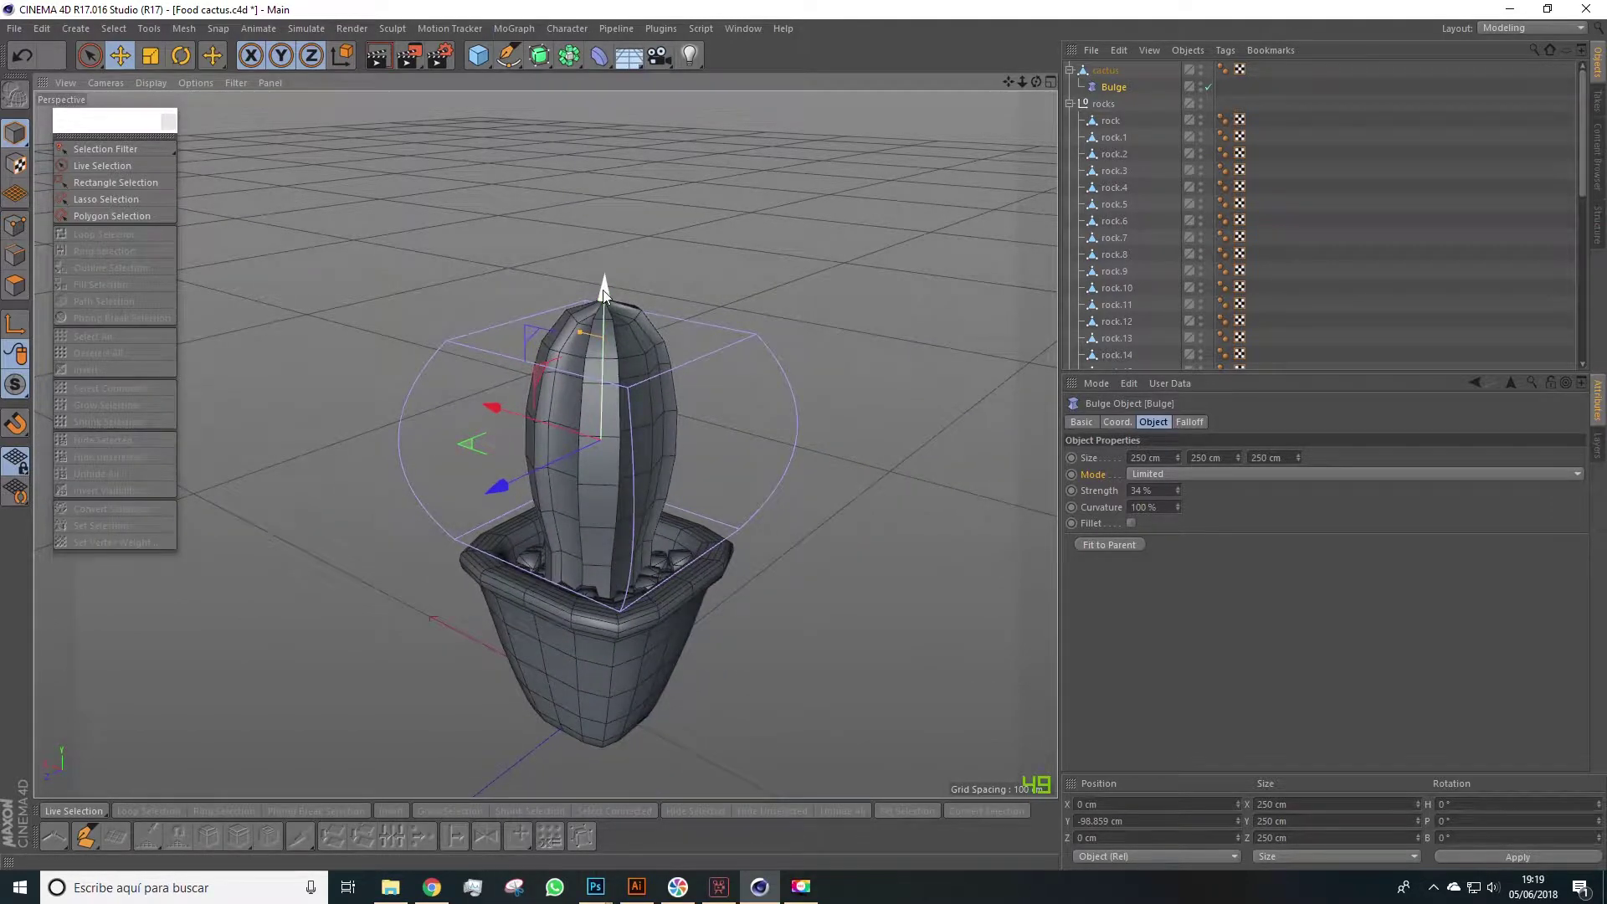
mouse_move(606, 295)
left_mouse_down()
mouse_move(549, 414)
mouse_move(563, 258)
mouse_move(553, 418)
mouse_move(571, 315)
mouse_move(540, 281)
mouse_move(586, 335)
mouse_move(617, 319)
left_mouse_up()
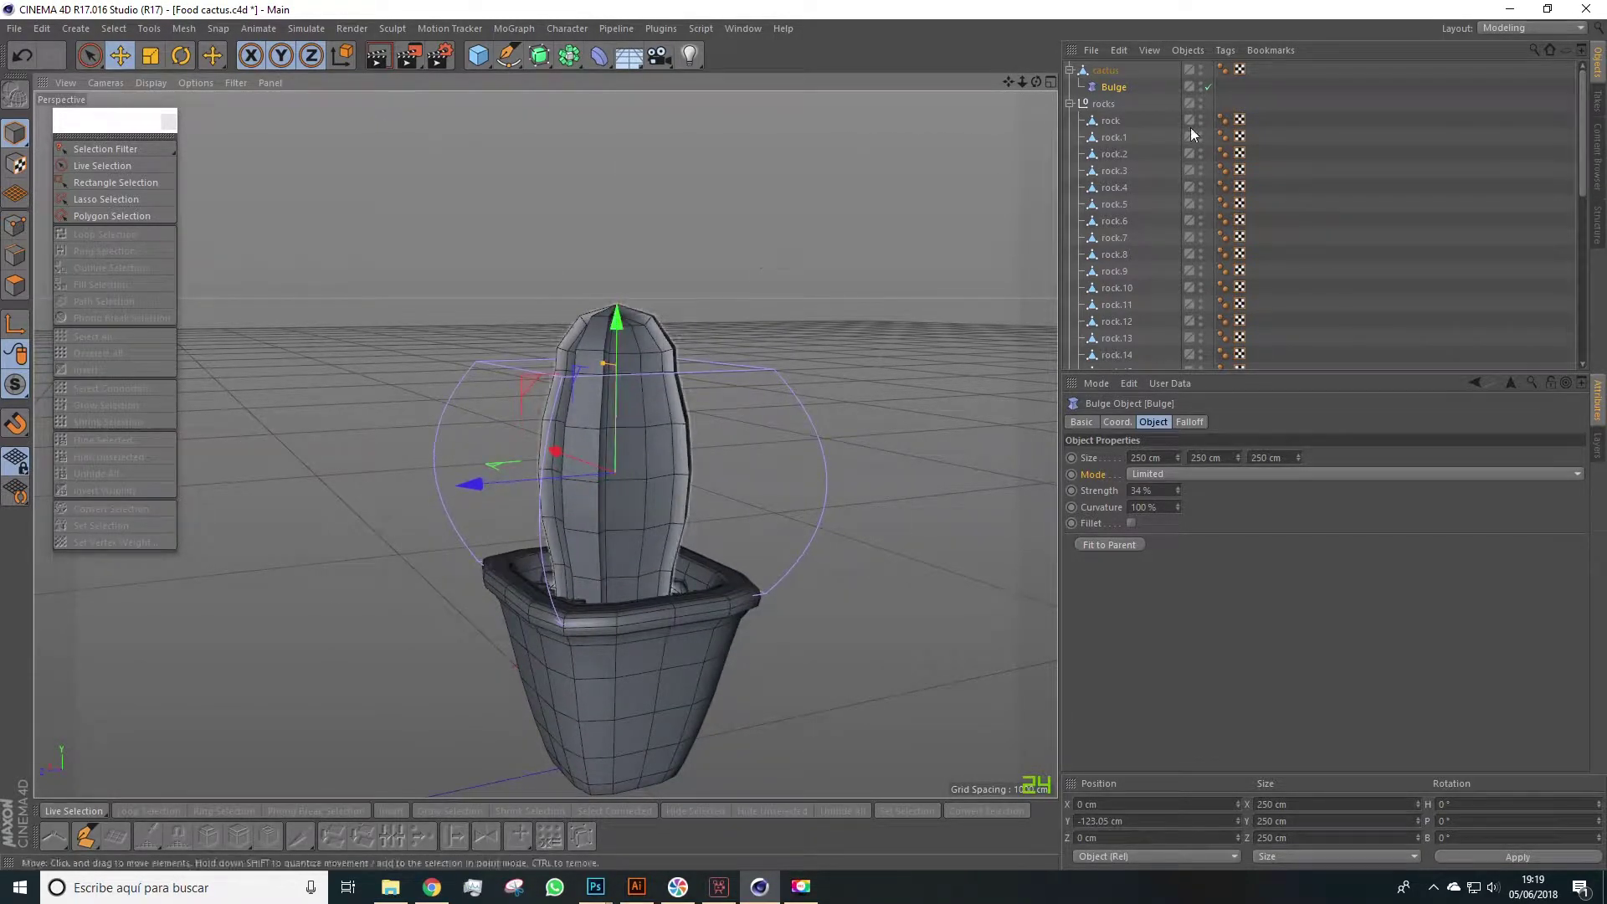
Step: Compare the cactus with the Bulge deformer off and on, leaving it enabled with its cage hidden in the viewport
left_click(1209, 86)
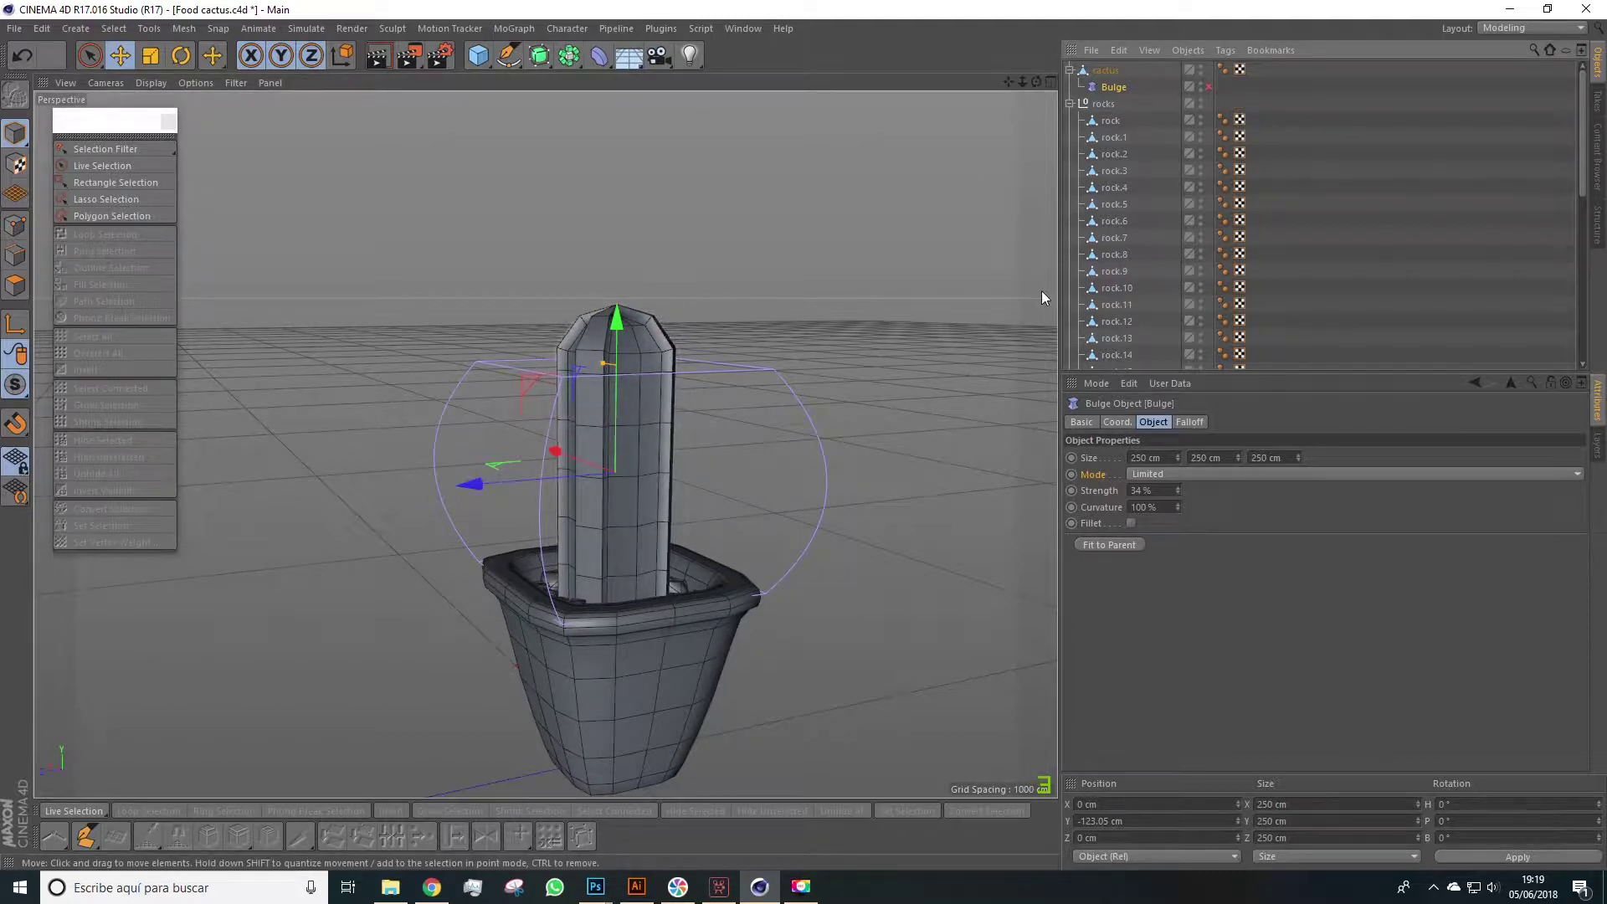
left_click(1208, 86)
left_click(1200, 83)
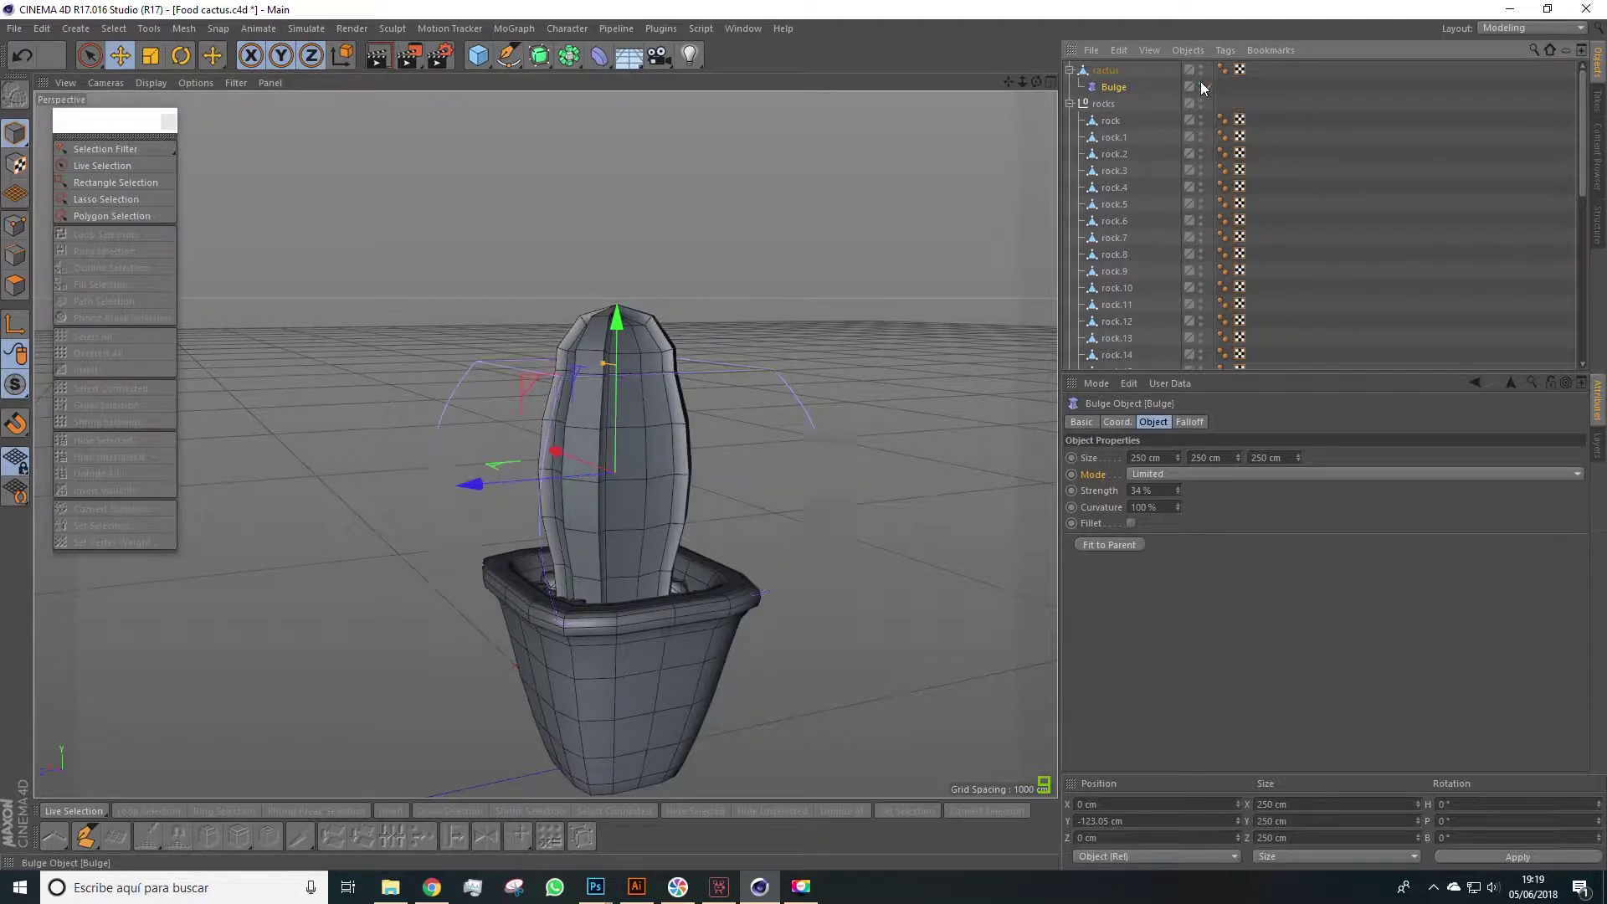
left_click_drag(702, 360, 921, 335, "alt")
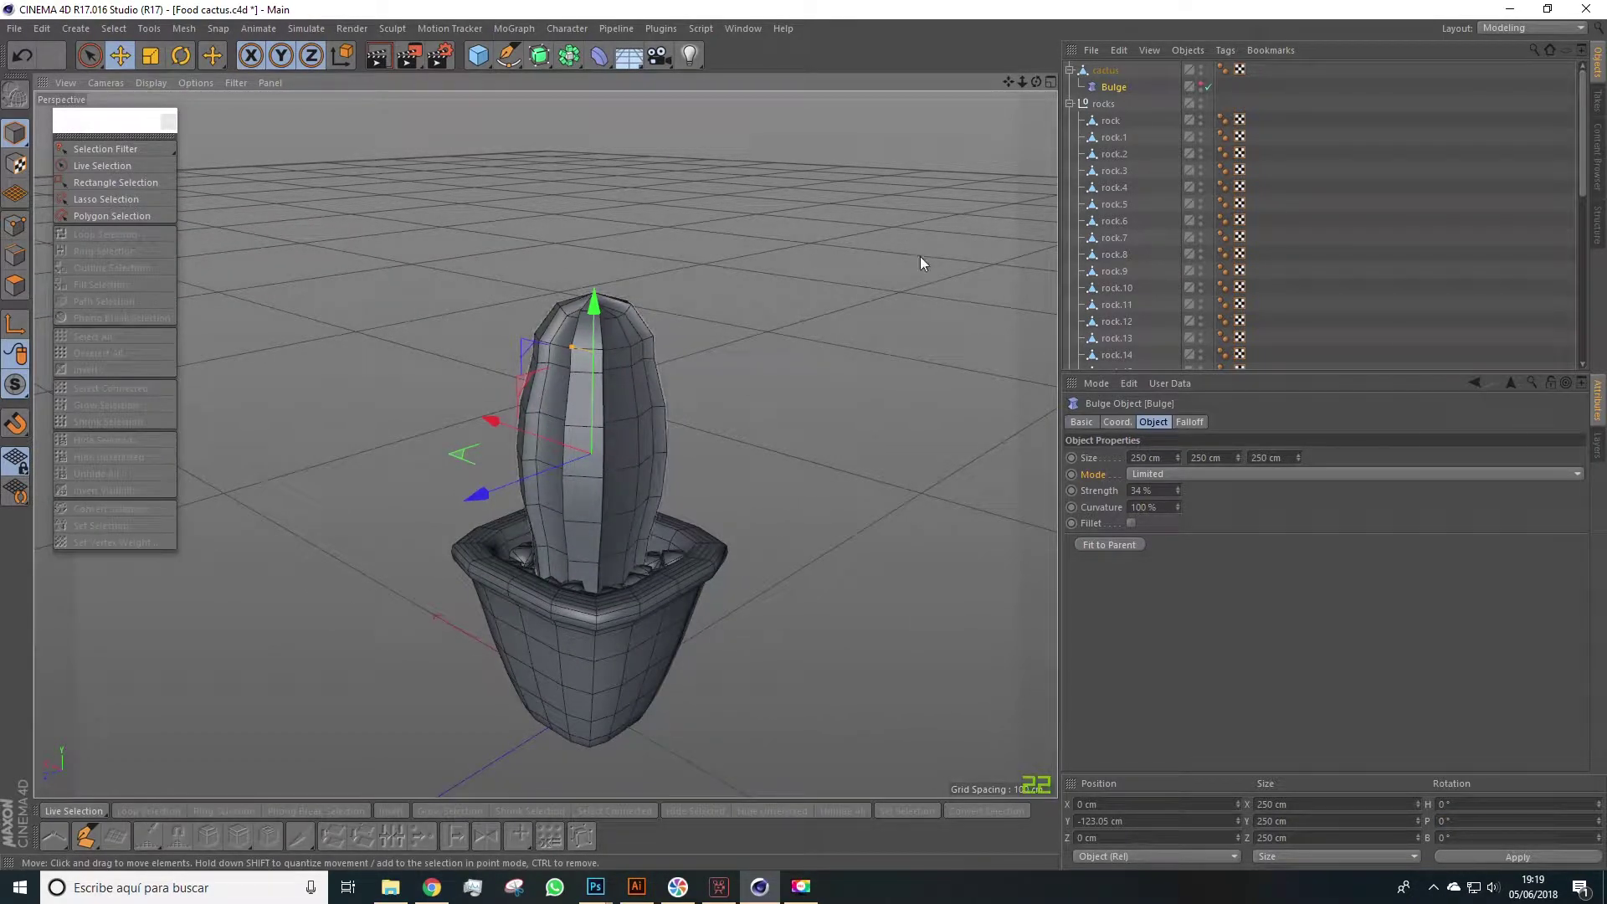
left_click(1209, 87)
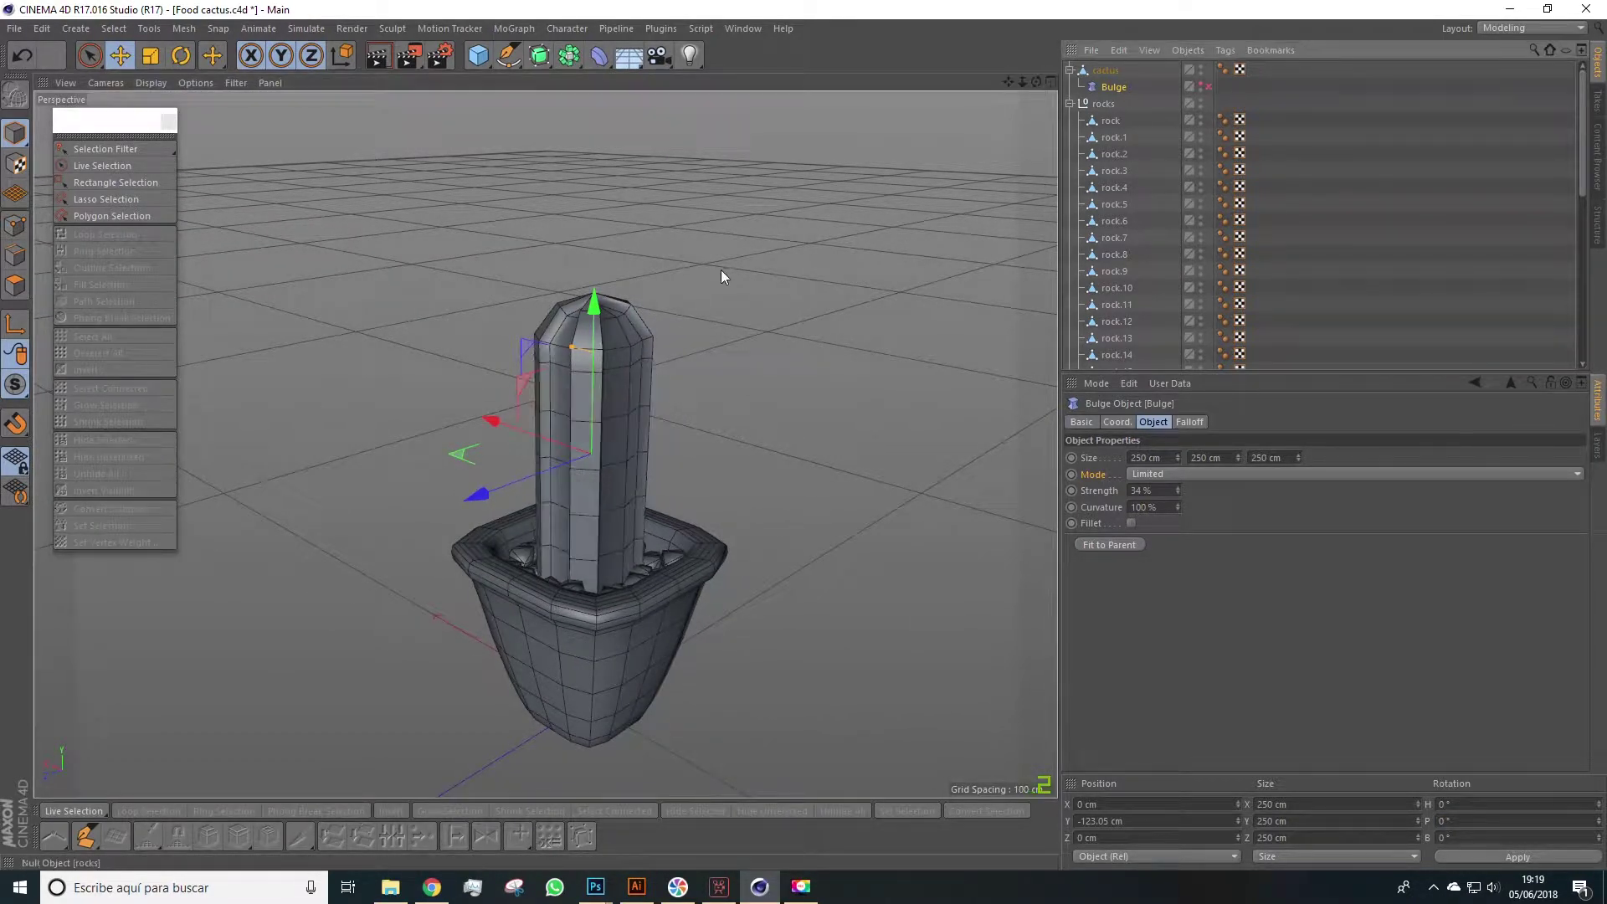
left_click(1208, 87)
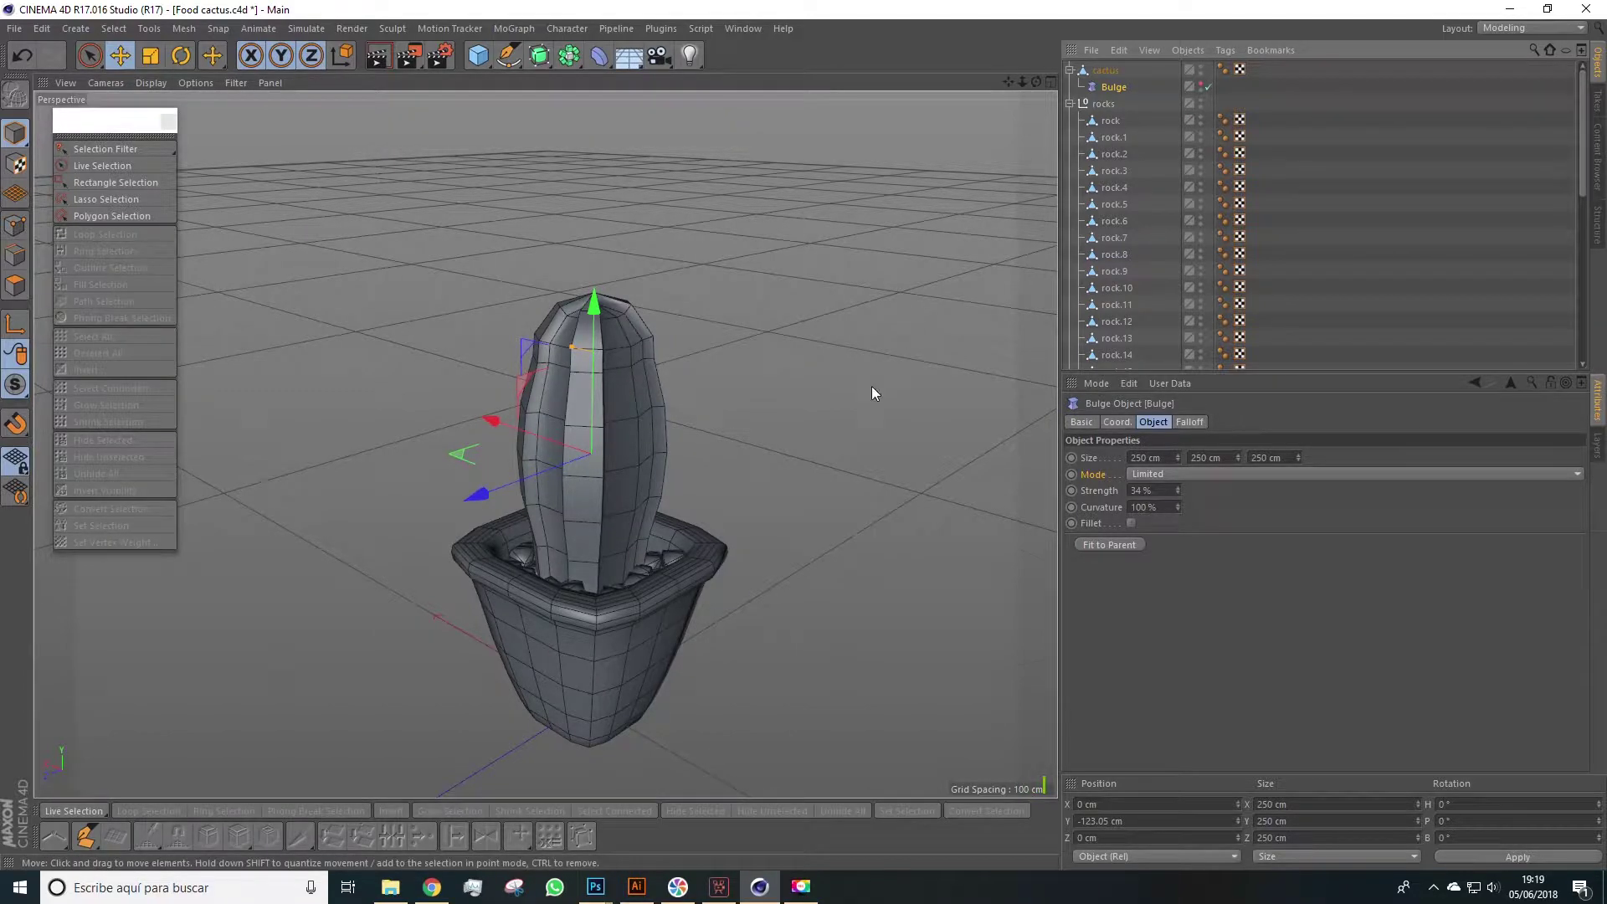
Step: Add a cube primitive and move it beside the cactus body at about X -185 cm, Y 401 cm
left_click_drag(871, 386, 784, 344, "alt")
left_click(787, 353)
scroll(787, 368, "down", 5)
scroll(800, 473, "down", 1)
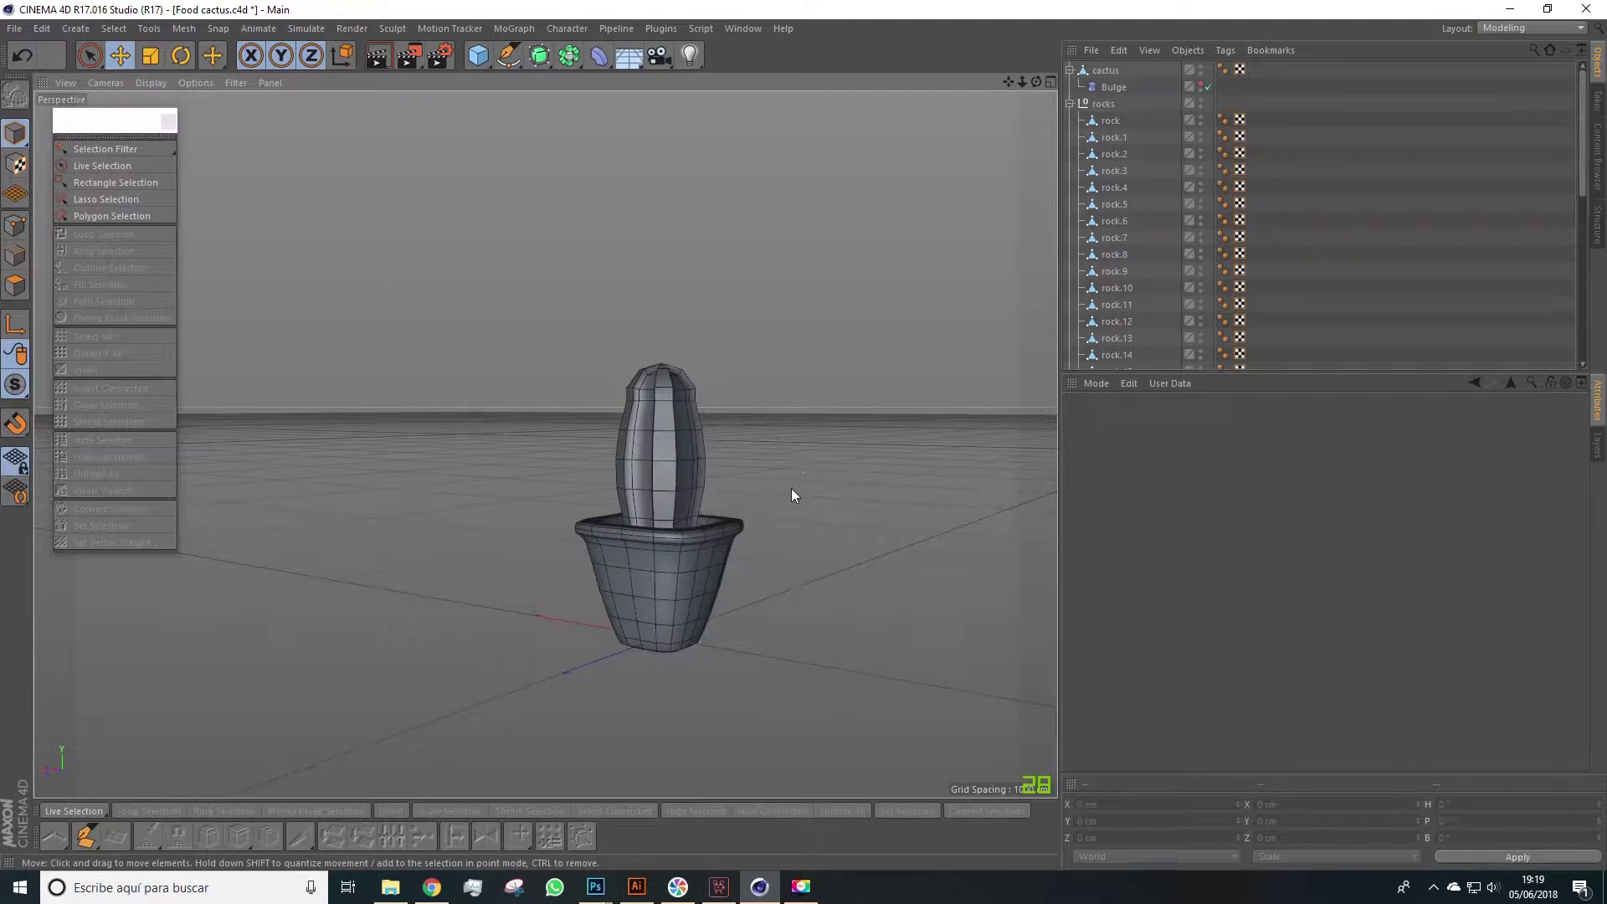
left_click_drag(791, 491, 693, 273, "alt")
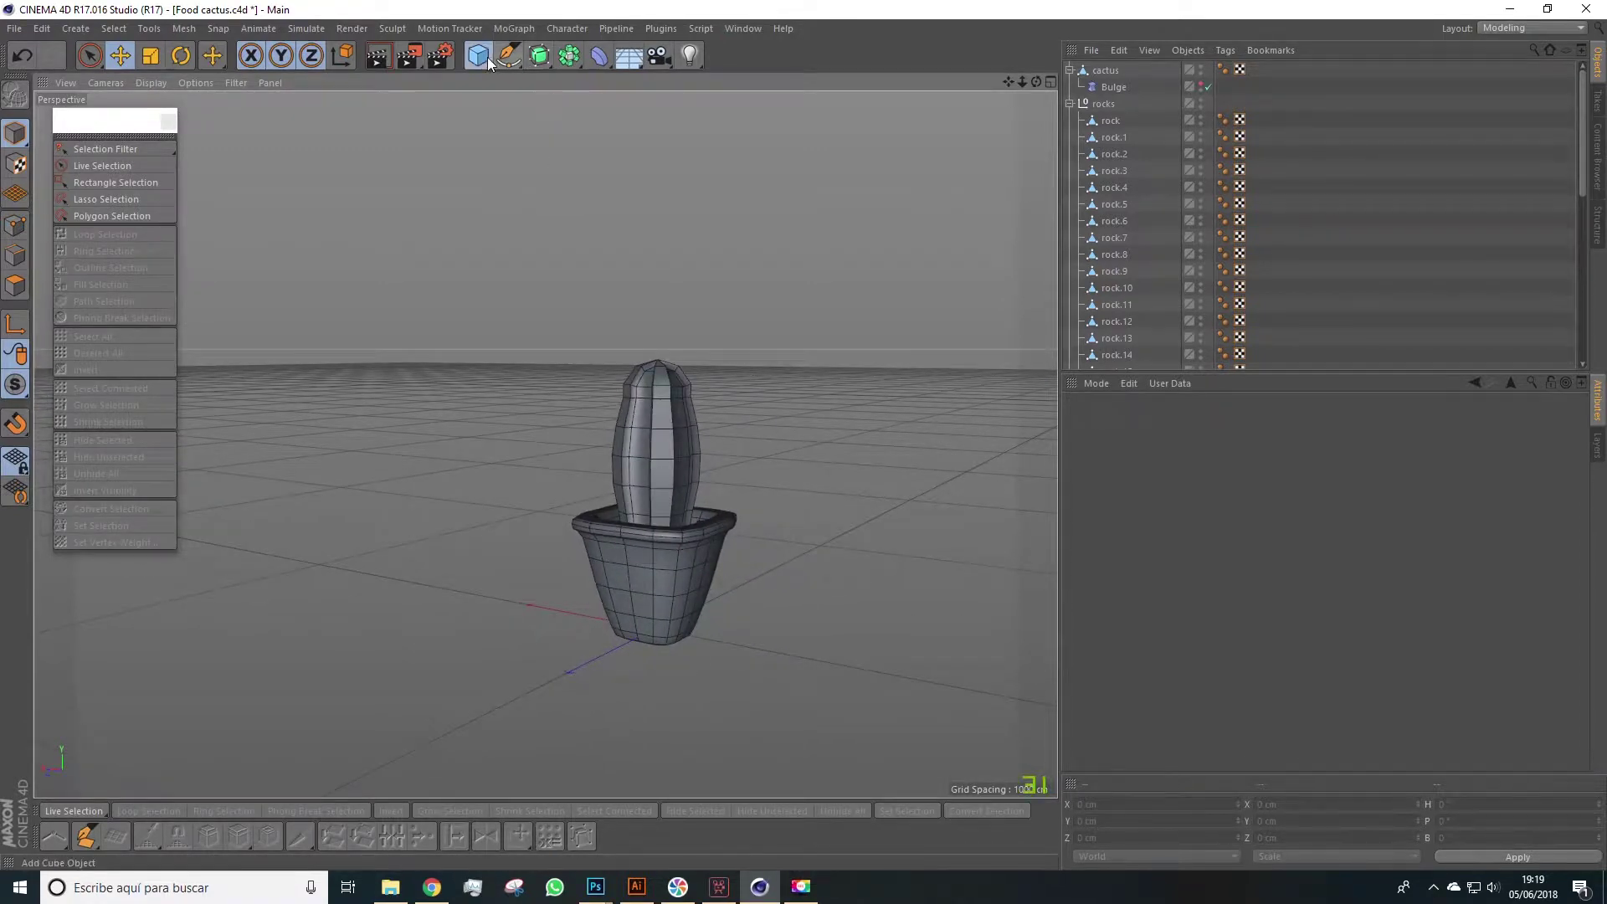
left_click_drag(487, 56, 614, 78)
left_click(614, 78)
left_click_drag(649, 494, 652, 283)
Step: Resize the cube into a flat block of about 122 × 121 × 34 cm
scroll(734, 441, "up", 5)
left_click_drag(733, 440, 720, 355, "alt")
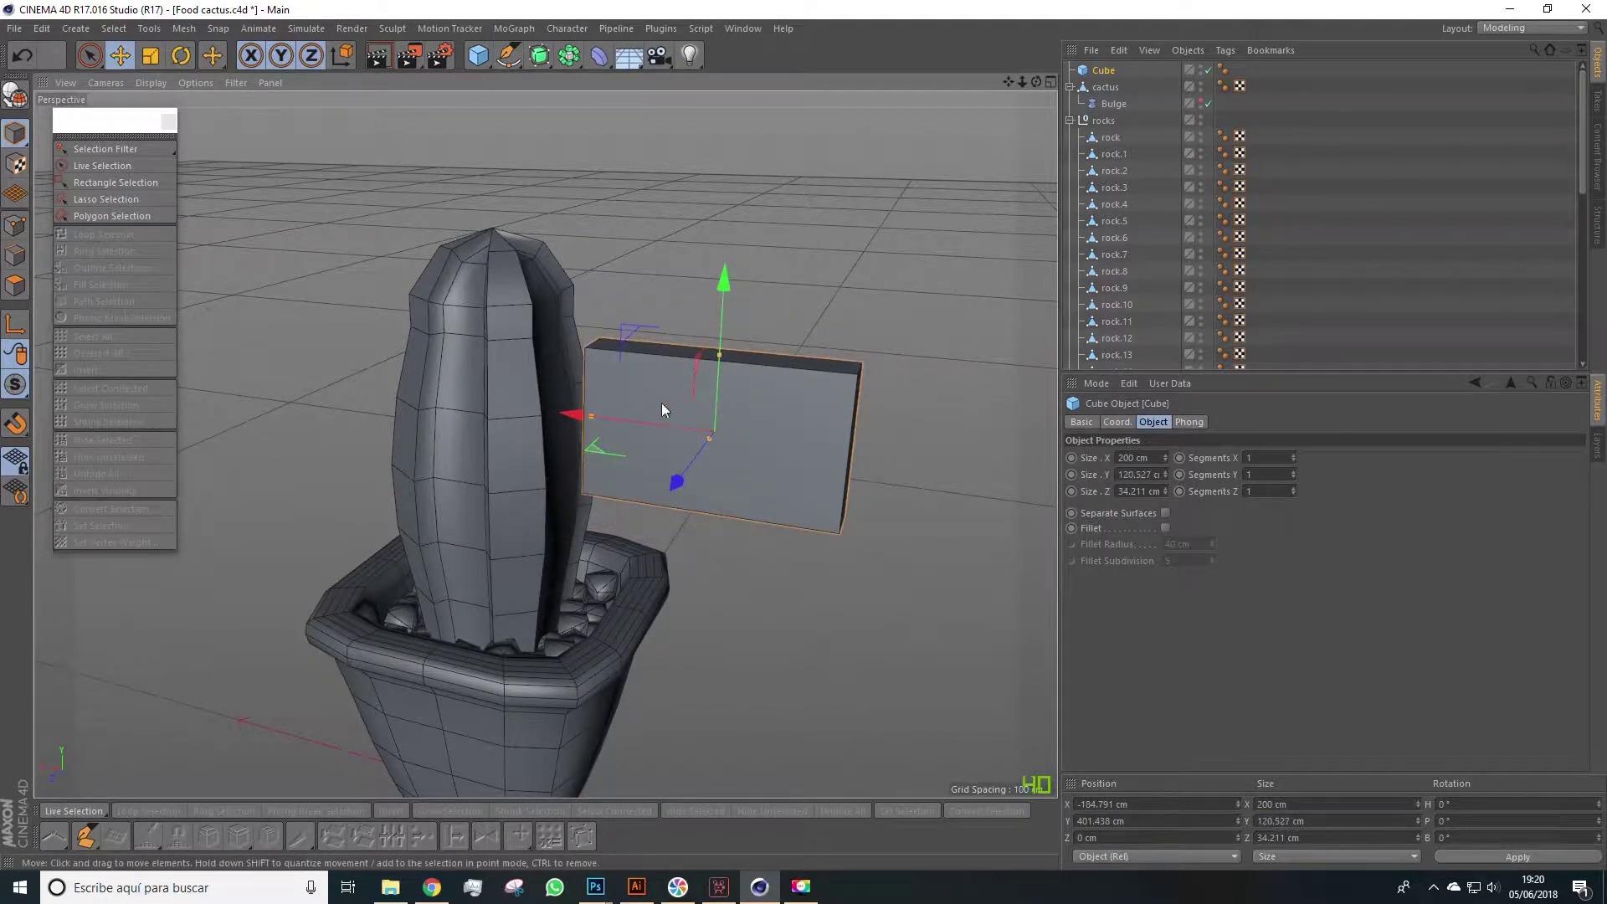
left_click_drag(591, 419, 639, 427)
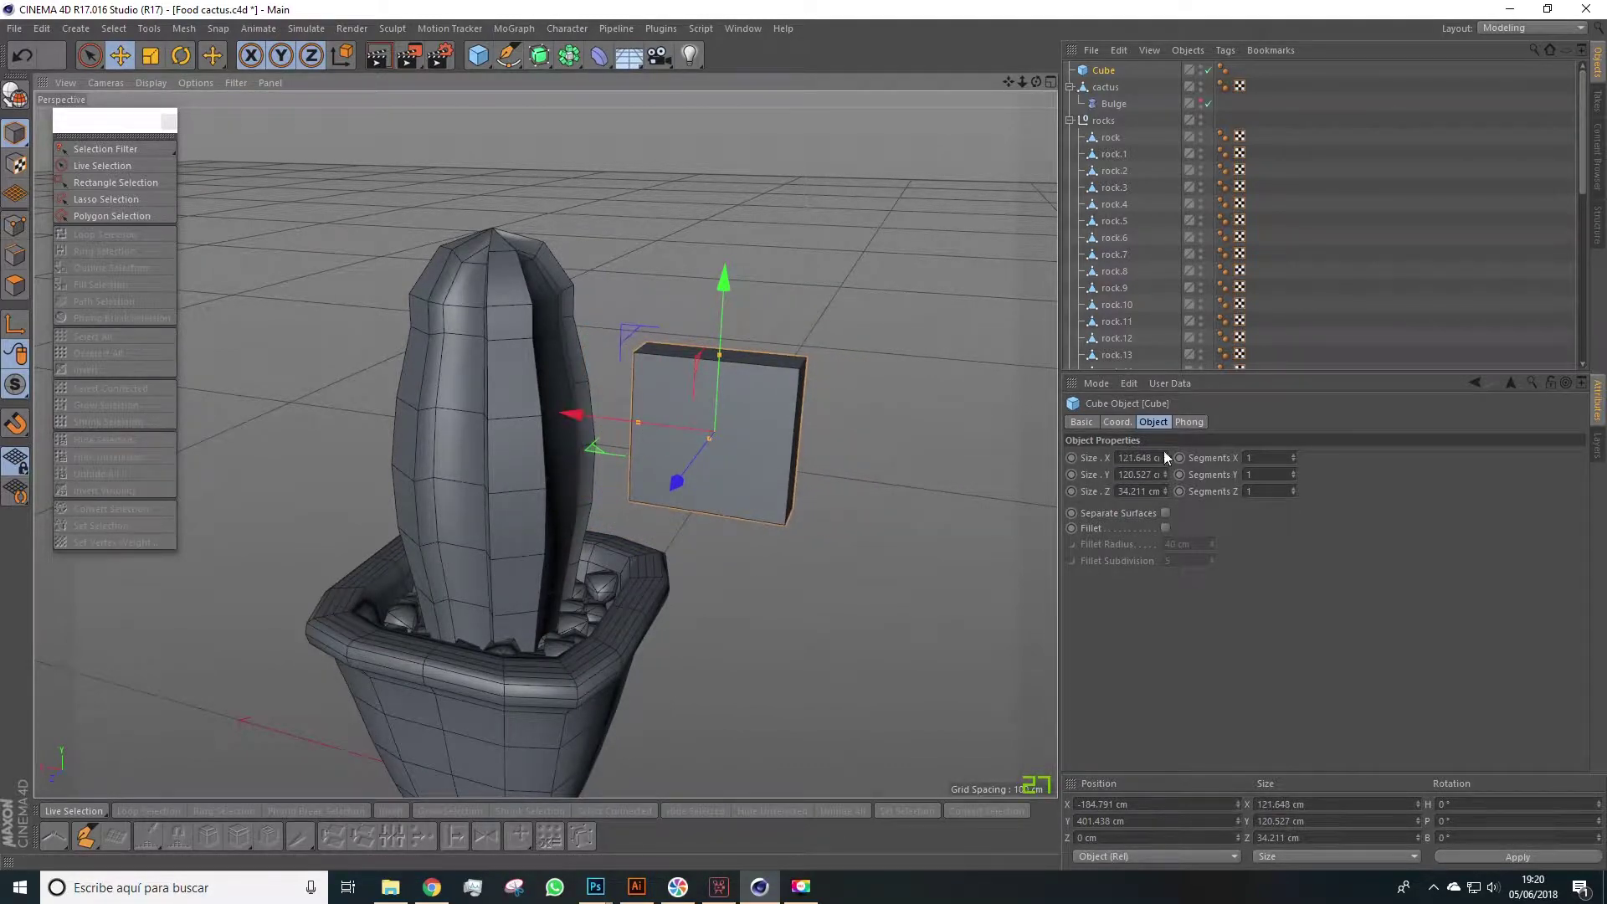
Step: Set the cube's segments to 2 in X, 2 in Y and 1 in Z
left_click(1294, 494)
left_click_drag(971, 473, 737, 527, "alt")
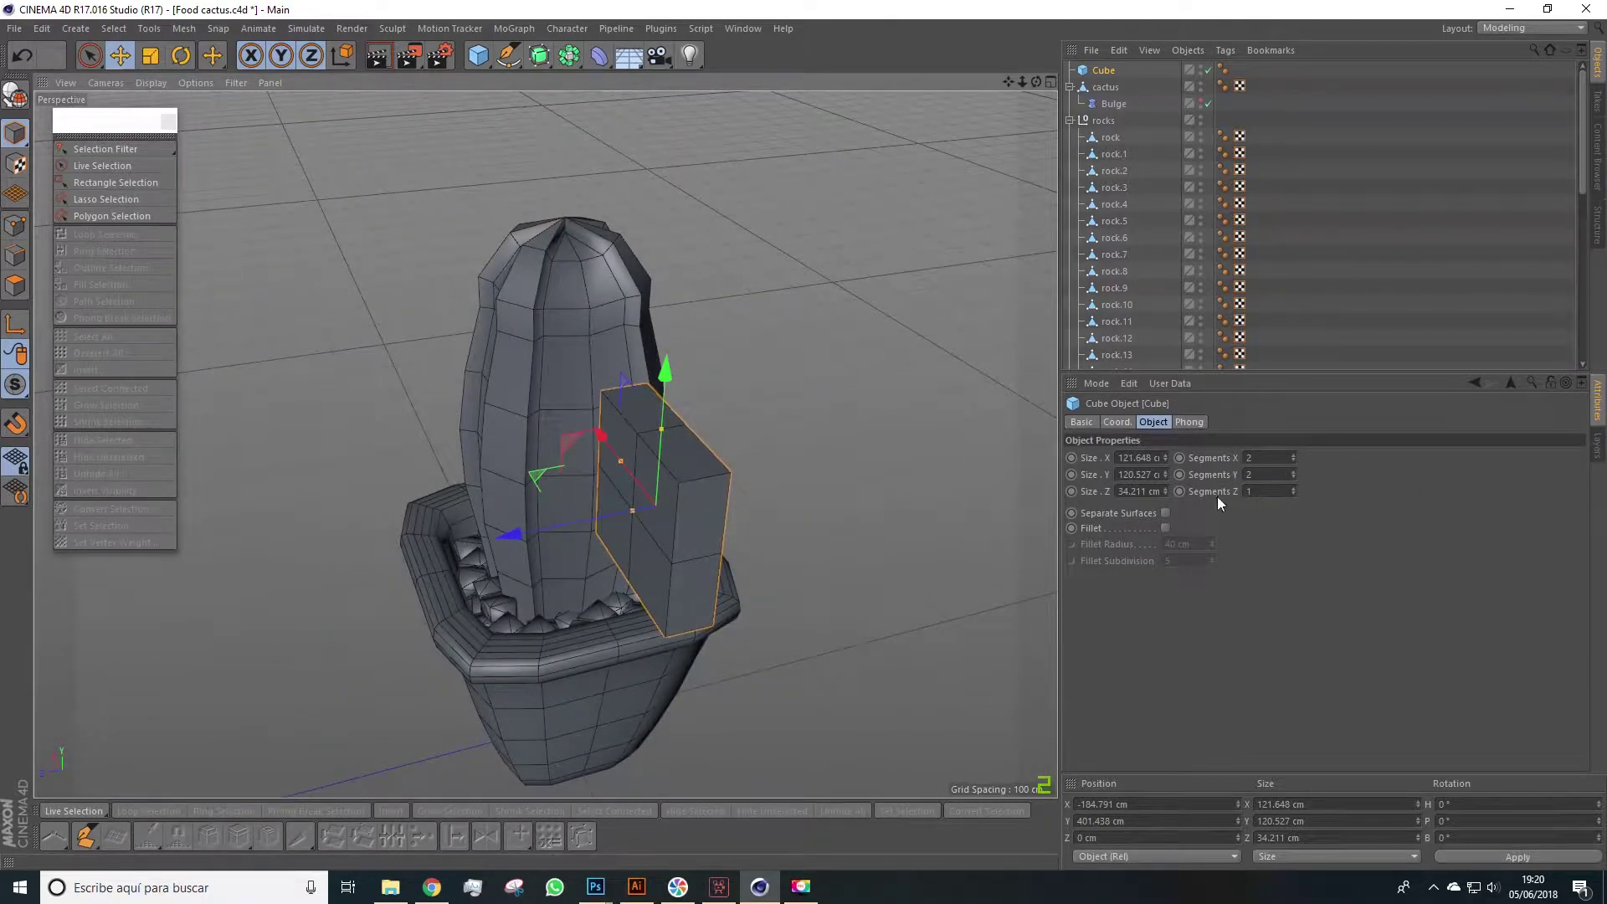
left_click_drag(1030, 476, 980, 455, "alt")
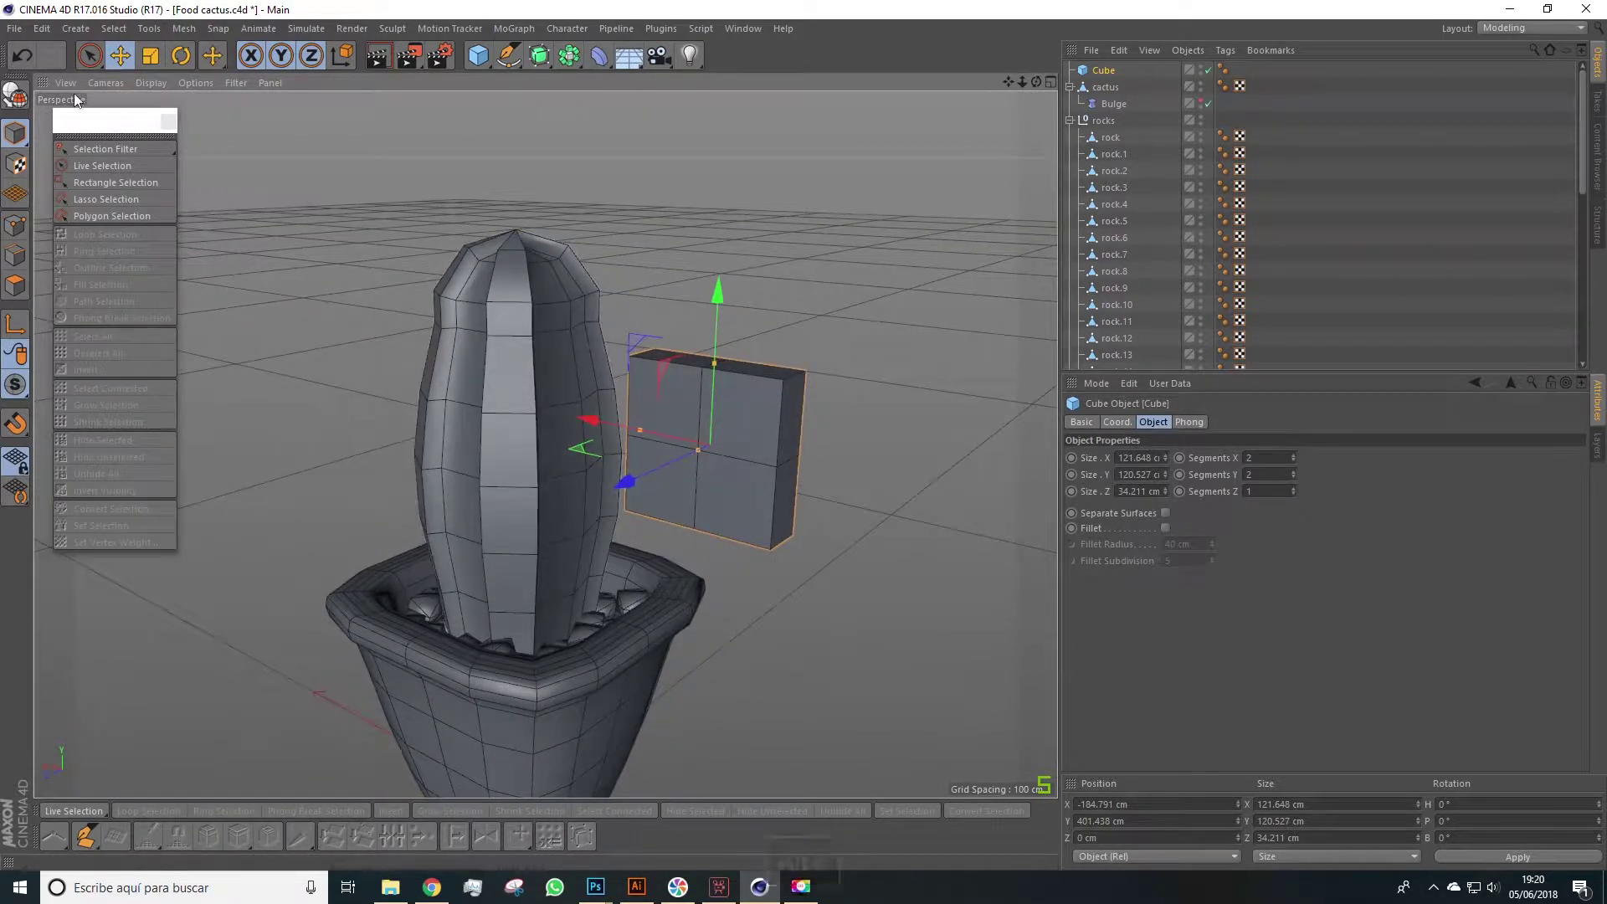
Step: Make the cube editable and scale its four outer corner points vertically to about 63 cm, tapering the side away from the cactus
left_click(17, 95)
left_click(15, 226)
key("space")
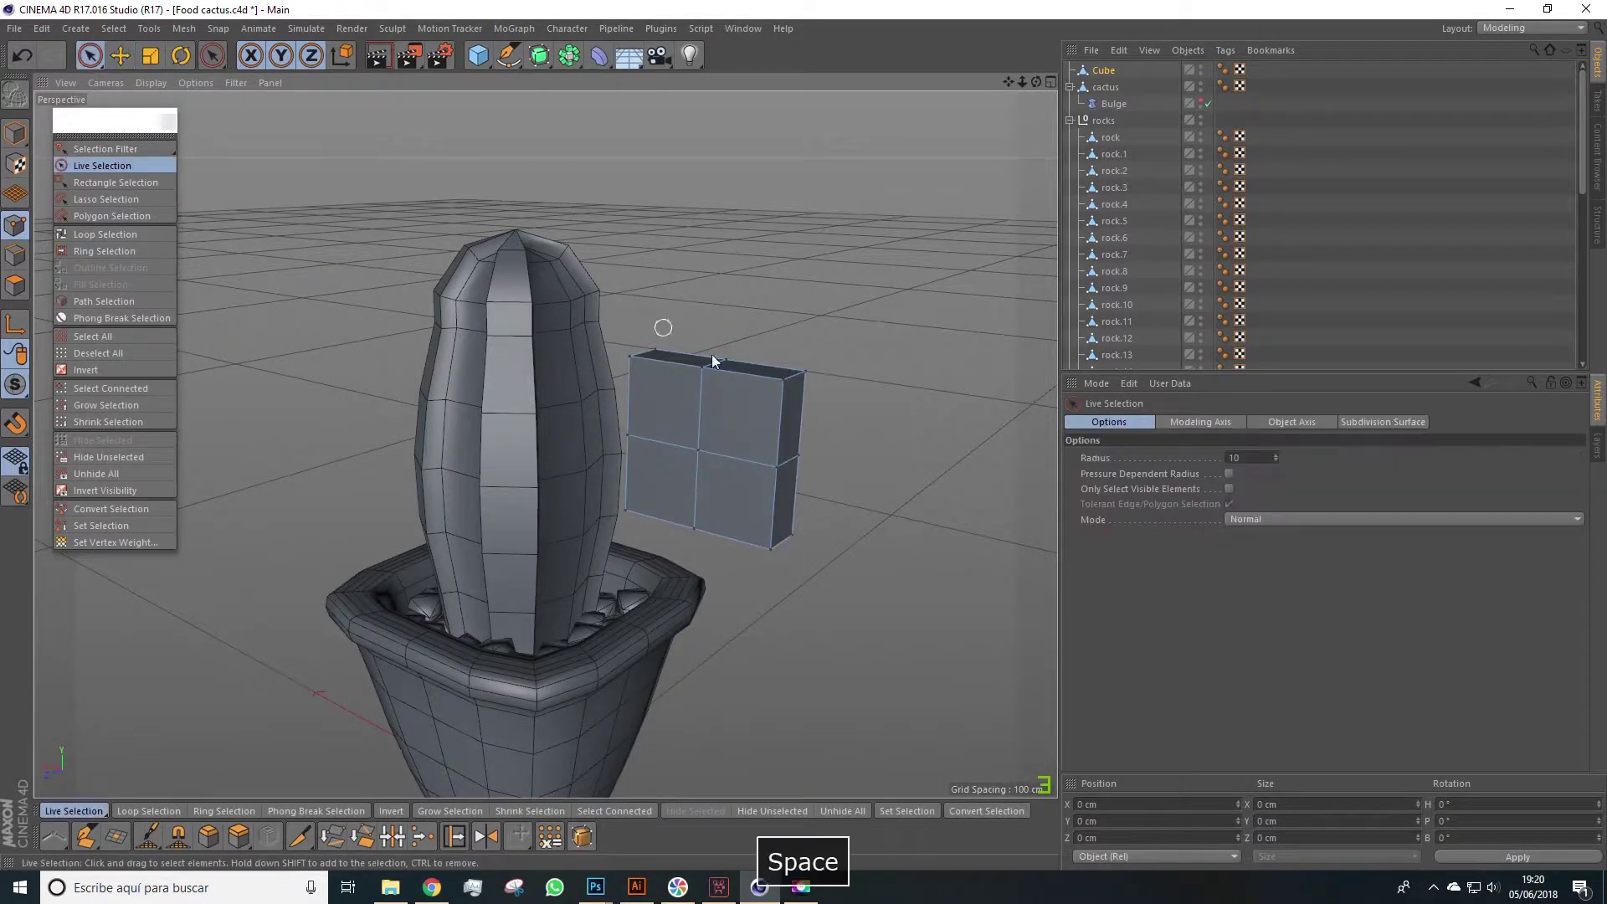
left_click_drag(804, 374, 784, 380)
left_click_drag(771, 546, 803, 531, "shift")
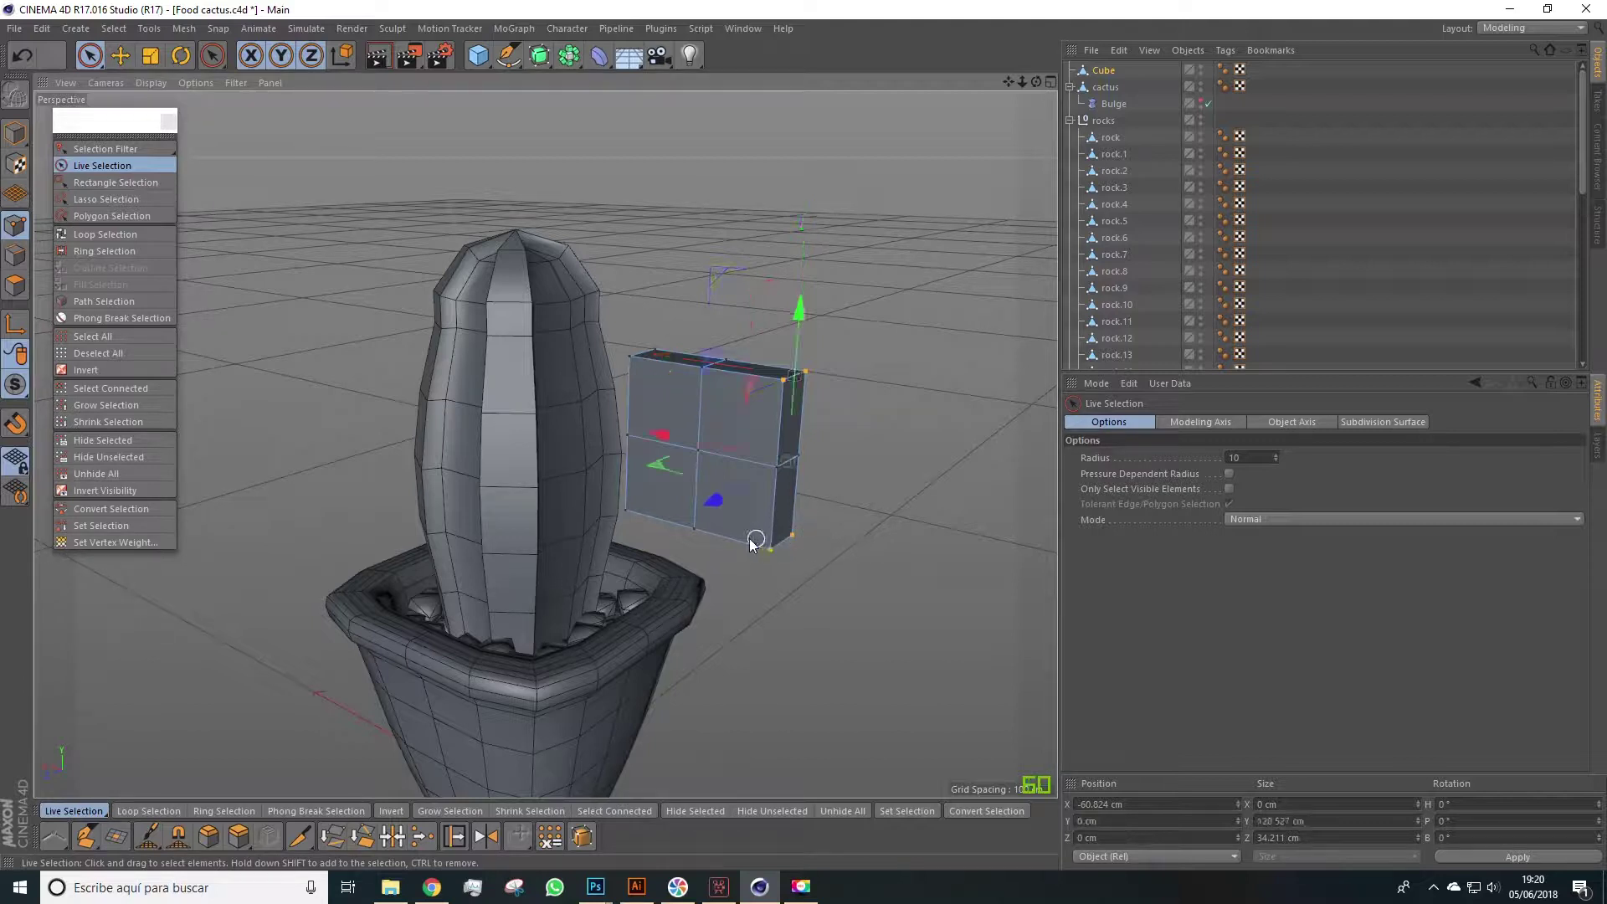
key("t")
left_click_drag(804, 305, 780, 409)
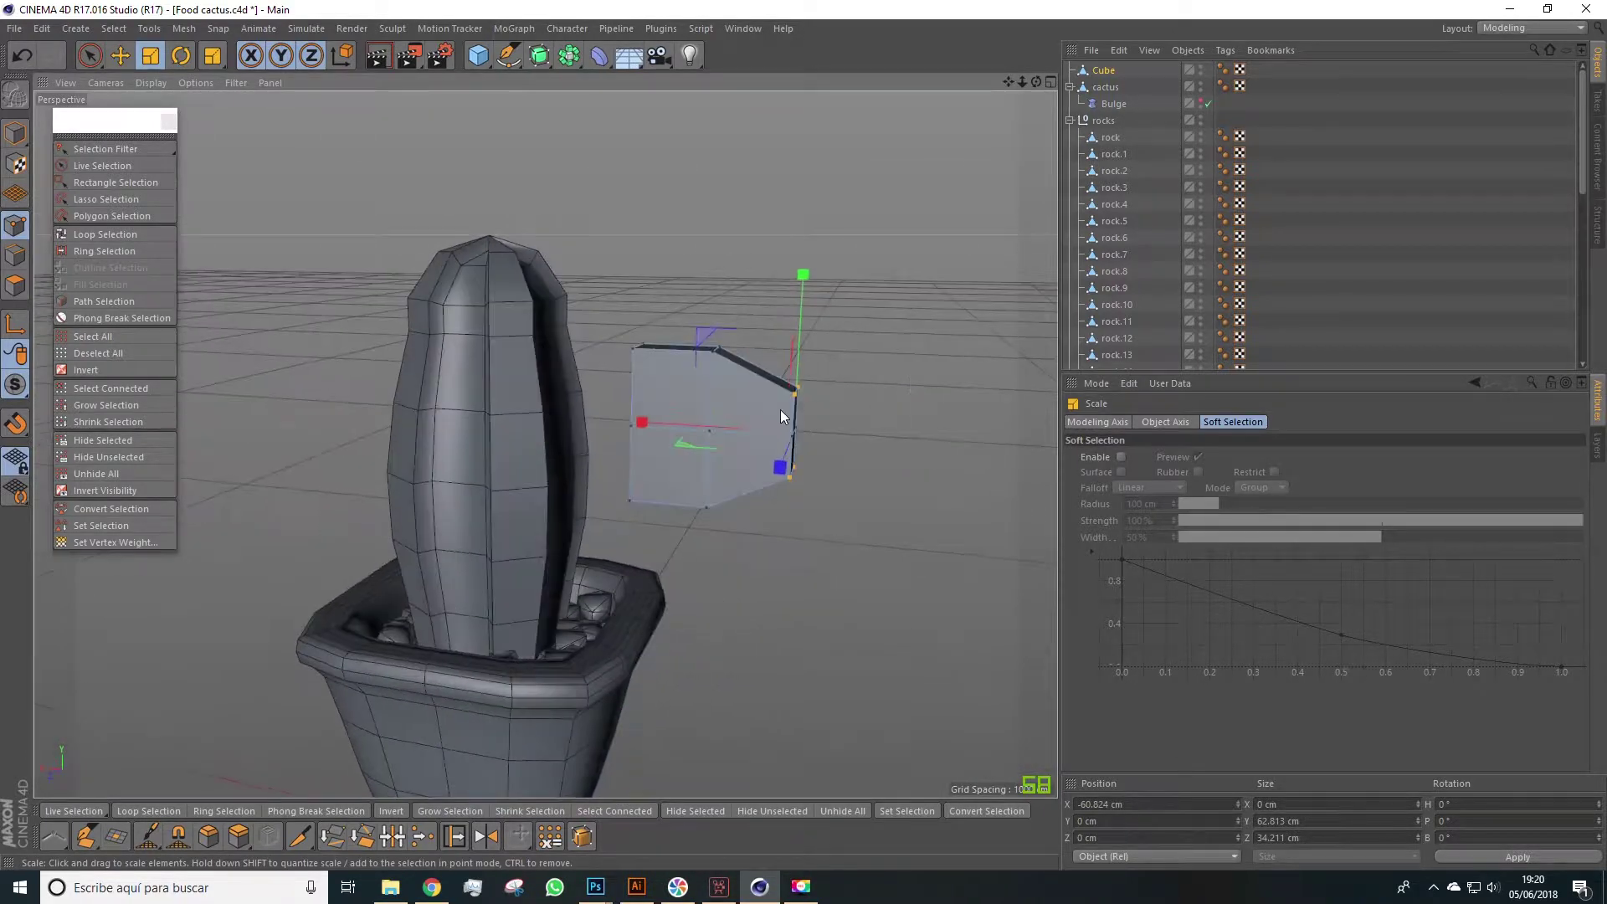
Step: Select the four corner points on the block's side facing the cactus
right_click_drag(675, 394, 750, 412, "alt")
left_click_drag(750, 412, 531, 391, "alt")
key("space")
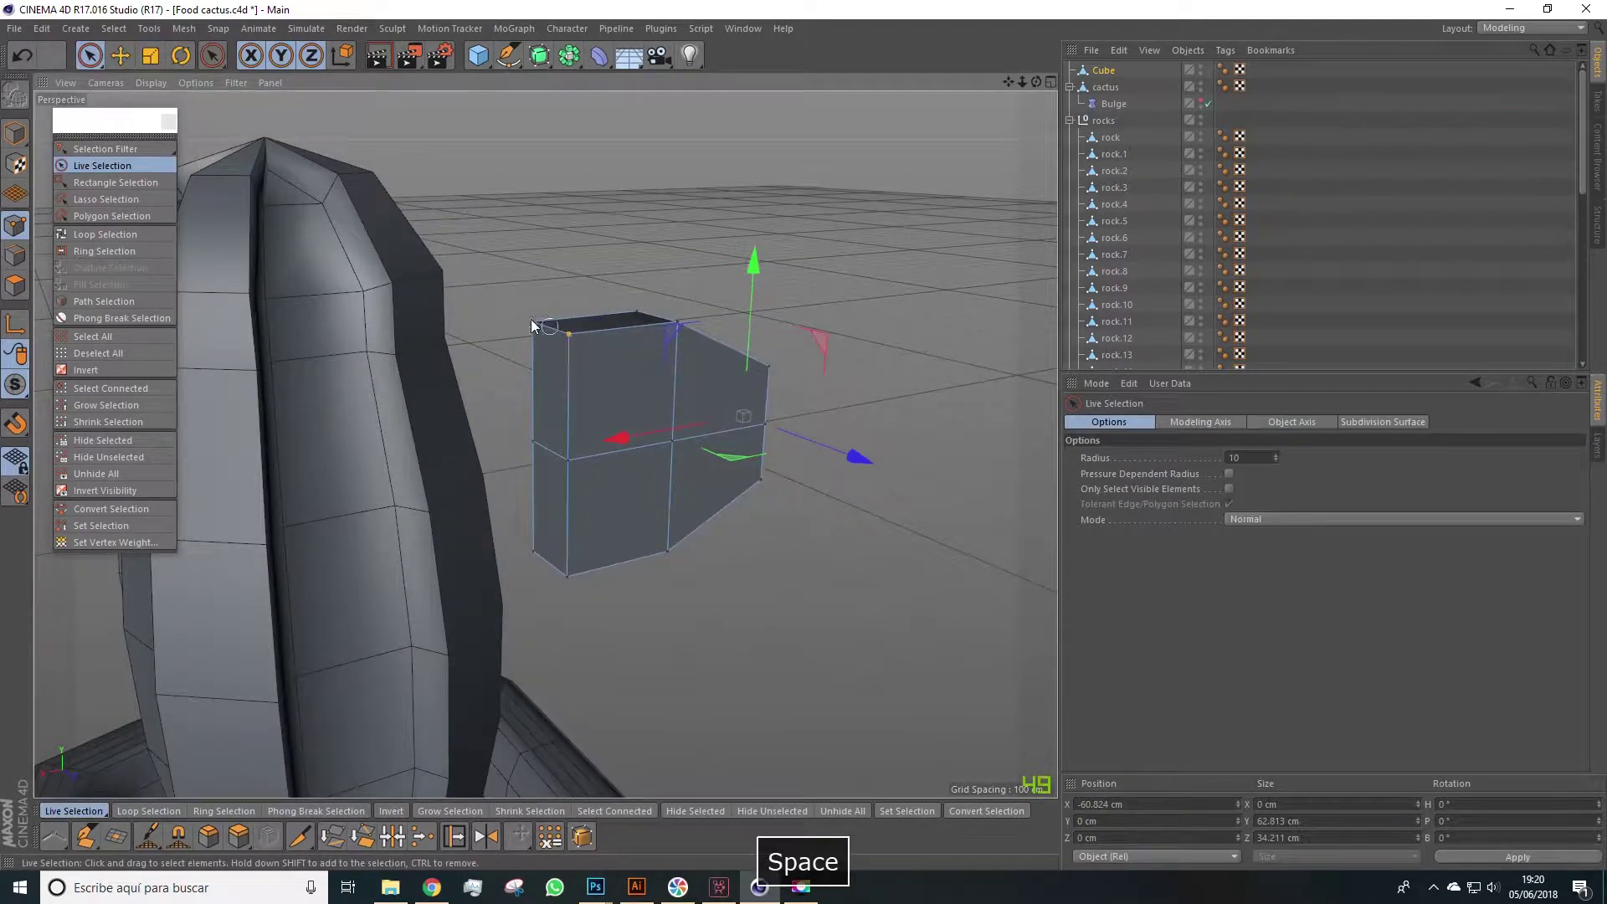
left_click_drag(532, 320, 529, 320)
left_click_drag(569, 576, 528, 553, "shift")
left_click_drag(605, 600, 635, 555, "alt")
left_click_drag(879, 335, 554, 243, "alt")
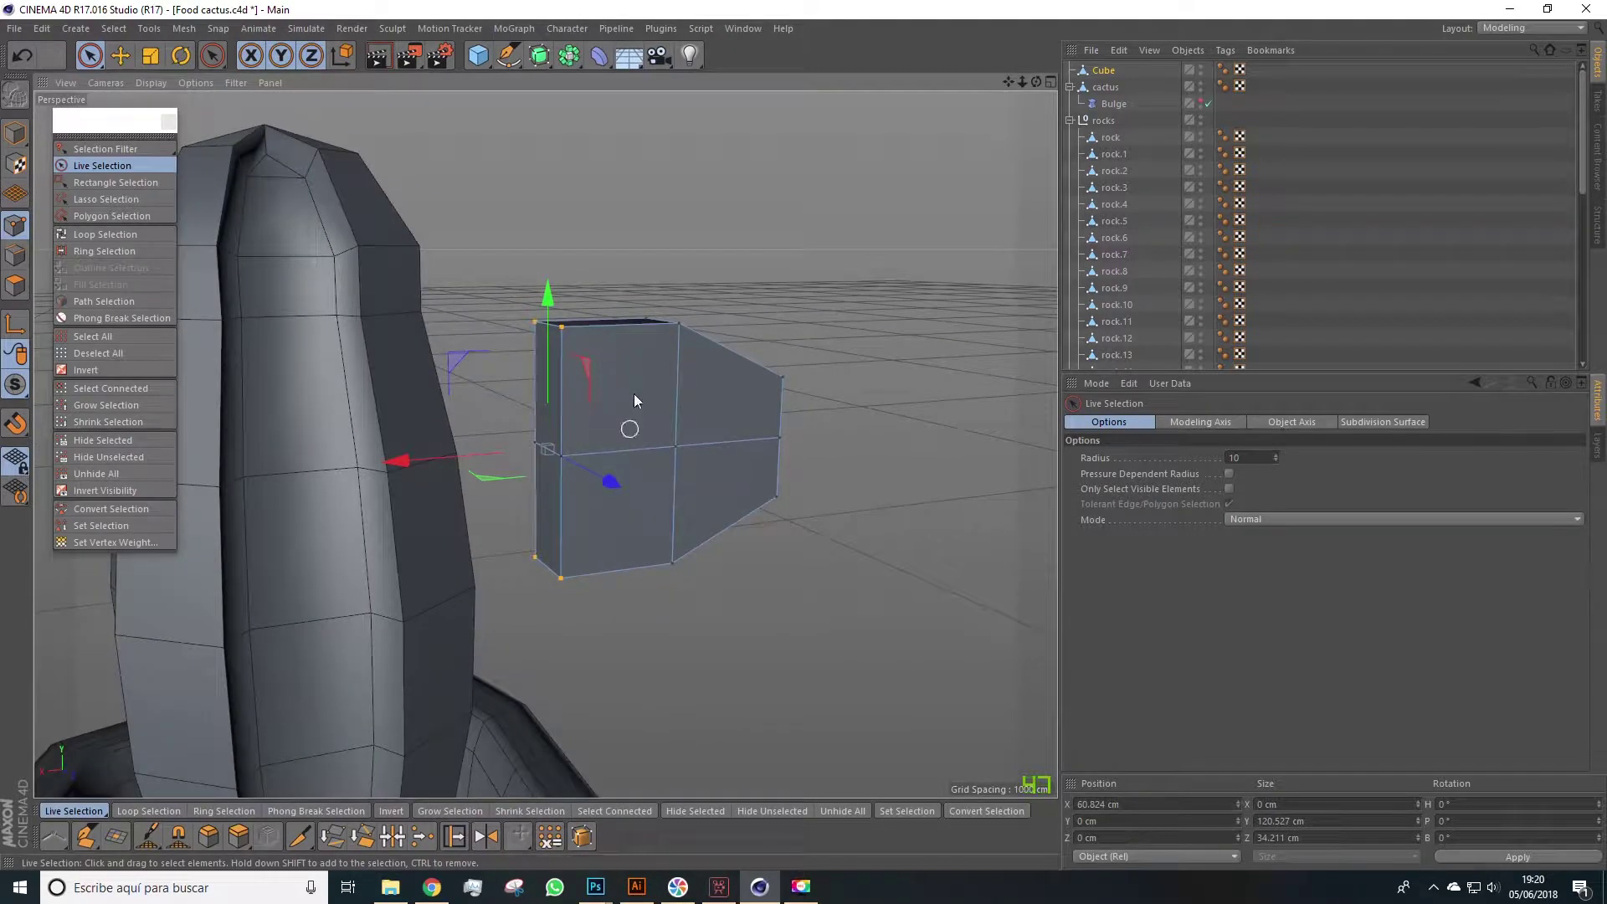
left_click_drag(649, 373, 581, 236, "alt")
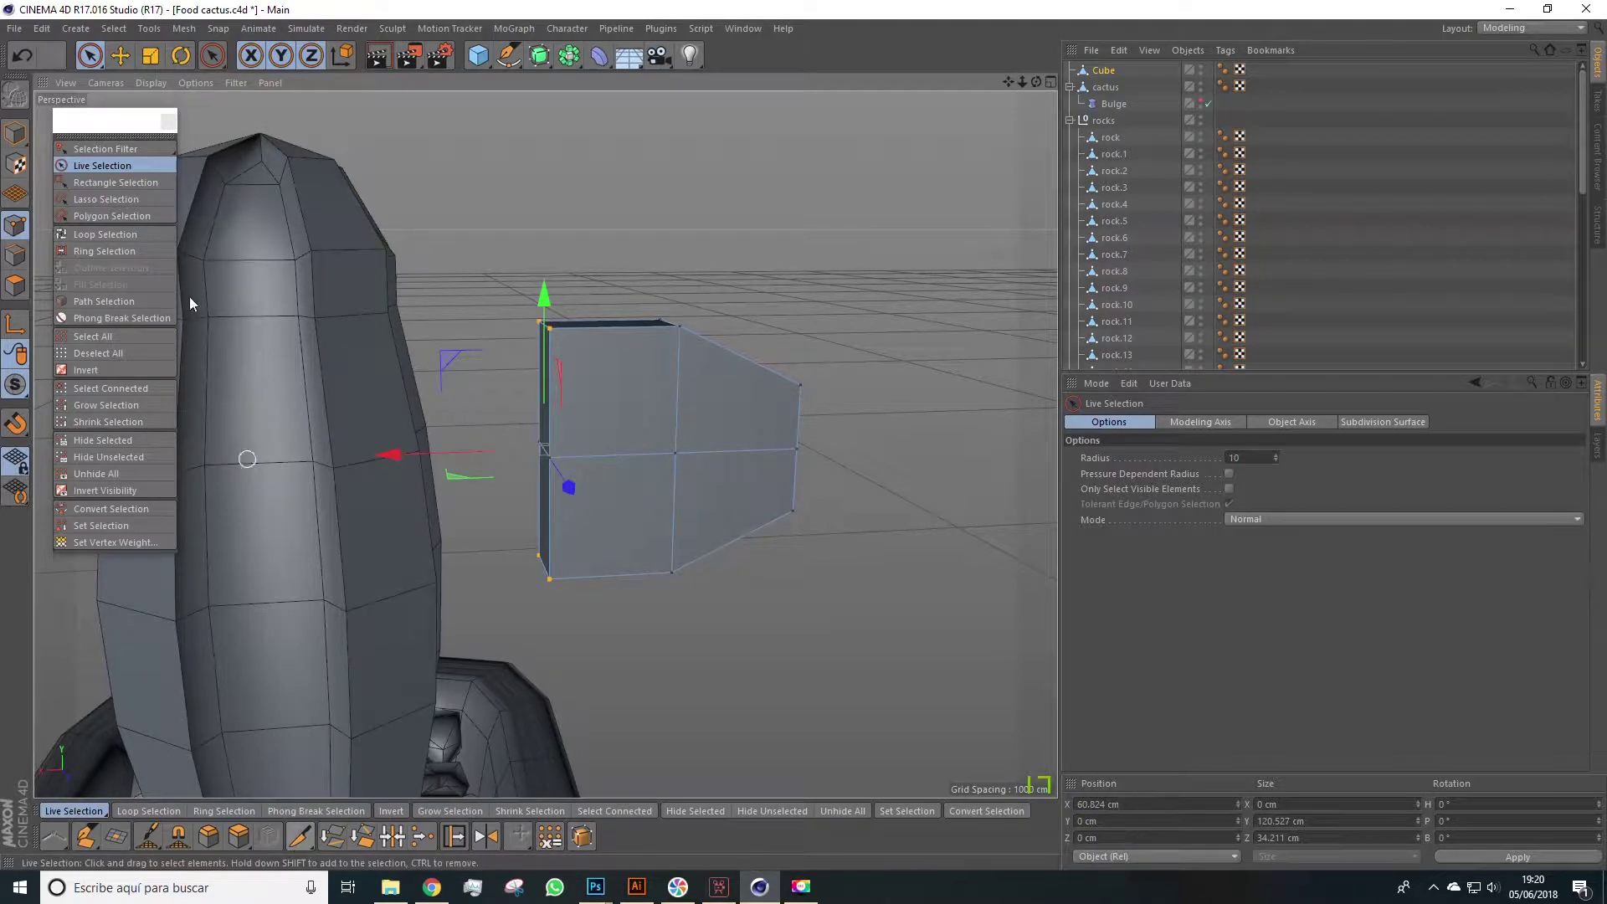
Step: Ring-select the horizontal edges of the block's half nearest the cactus and connect them with a new vertical edge loop
left_click(104, 250)
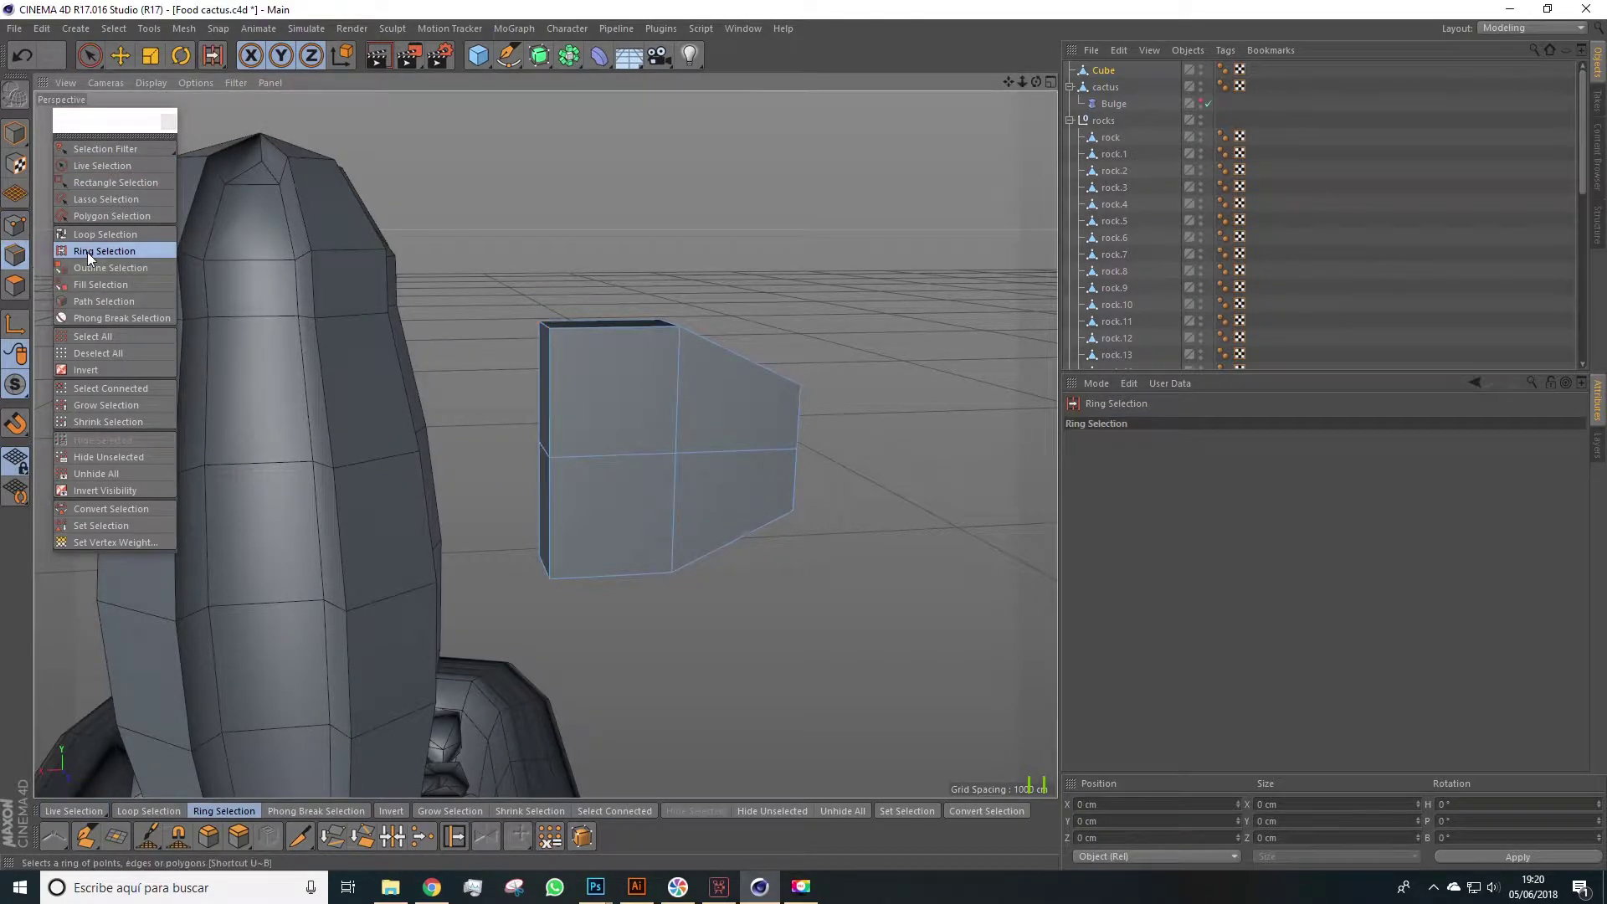
left_click(601, 455)
right_click(601, 454)
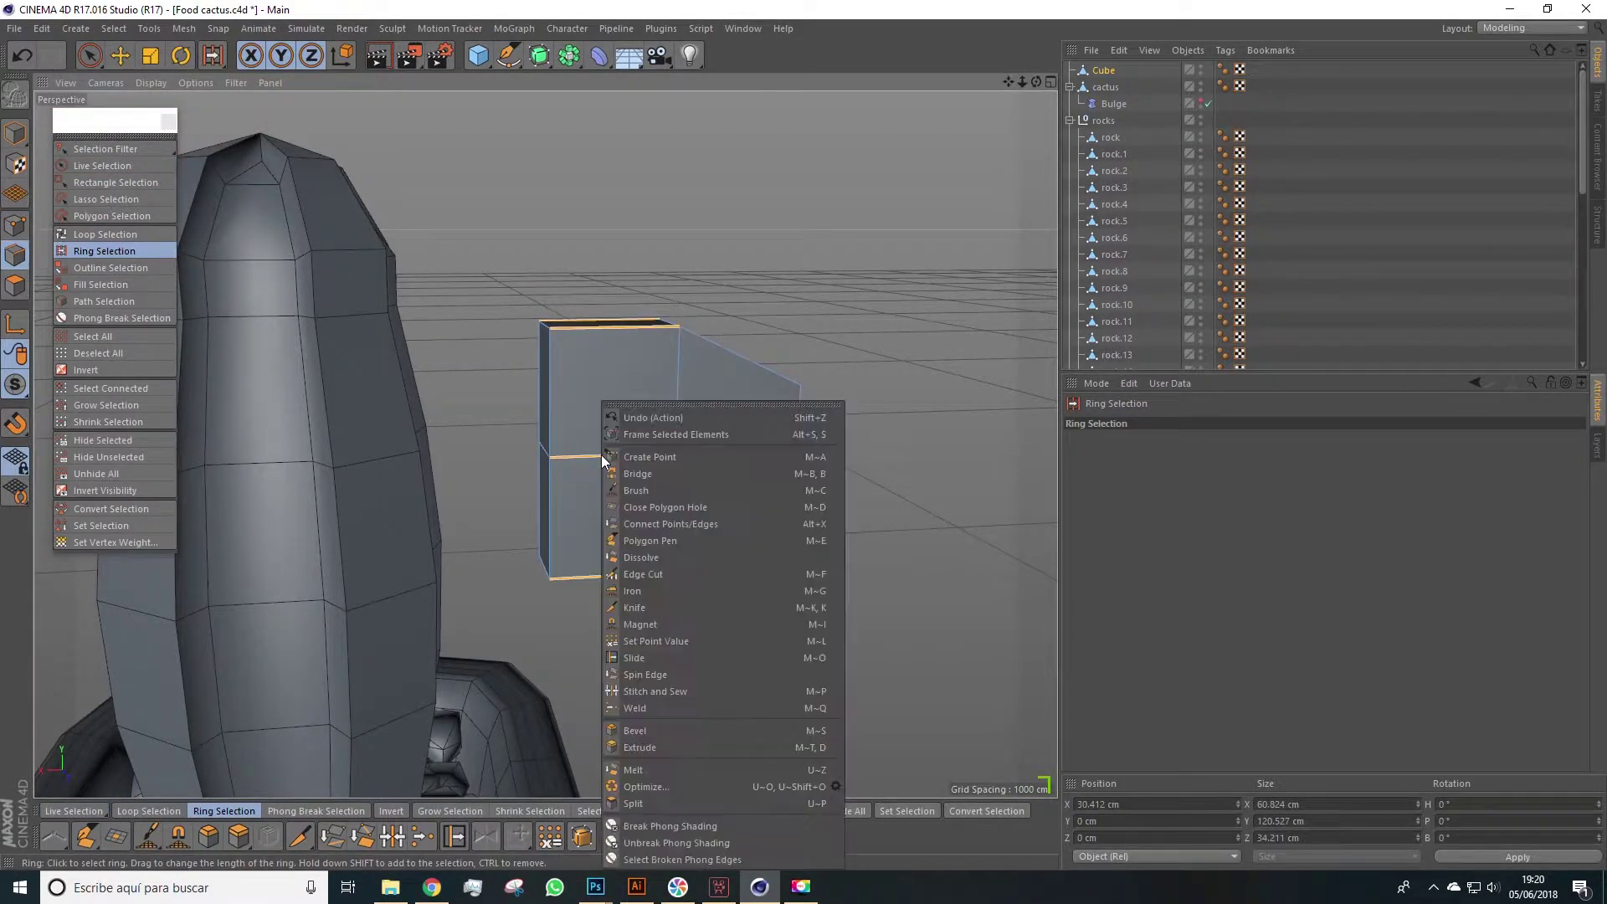
left_click(642, 525)
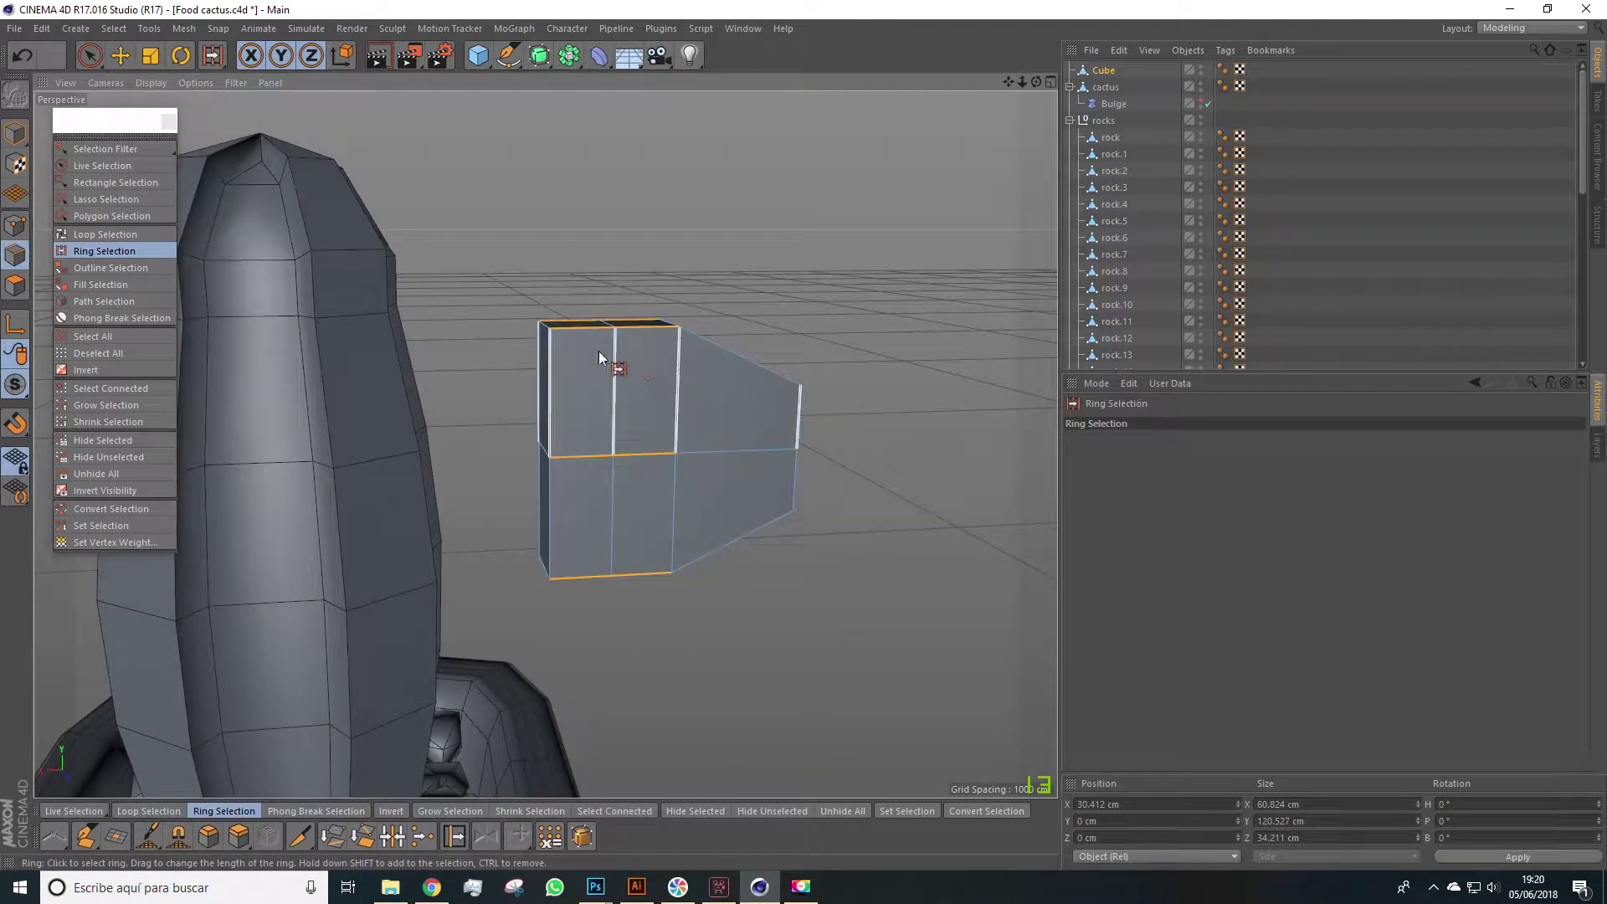
Step: Move all points of the block's cactus-facing side, including the middle ones, outward to about X 88 cm
left_click(14, 226)
key("space")
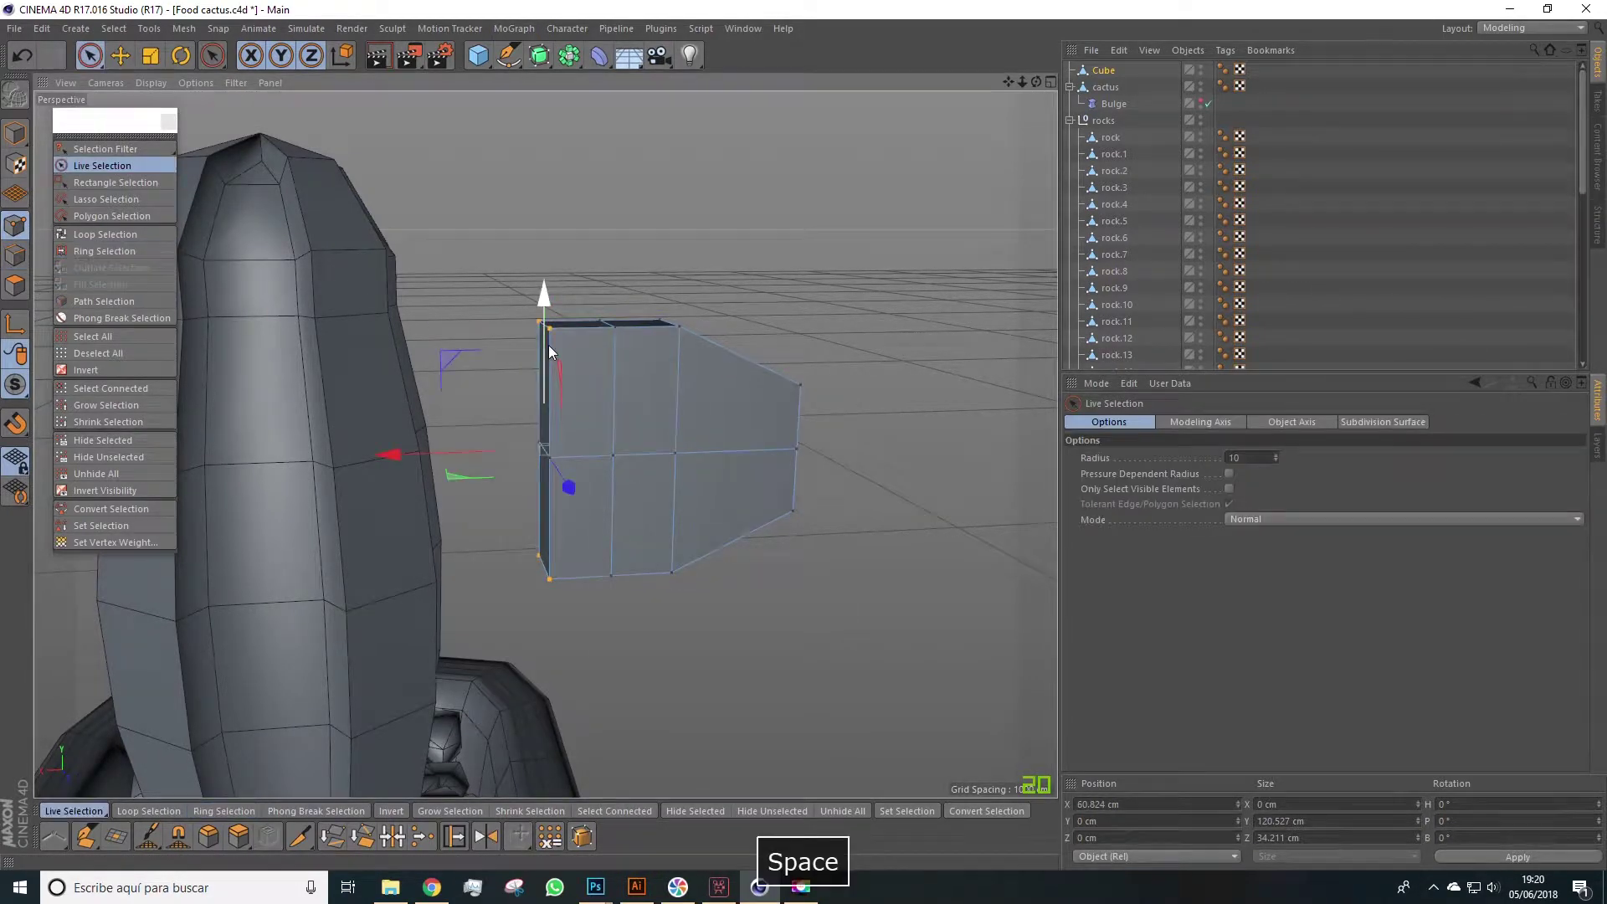
left_click_drag(404, 455, 339, 456)
key("ctrl+z")
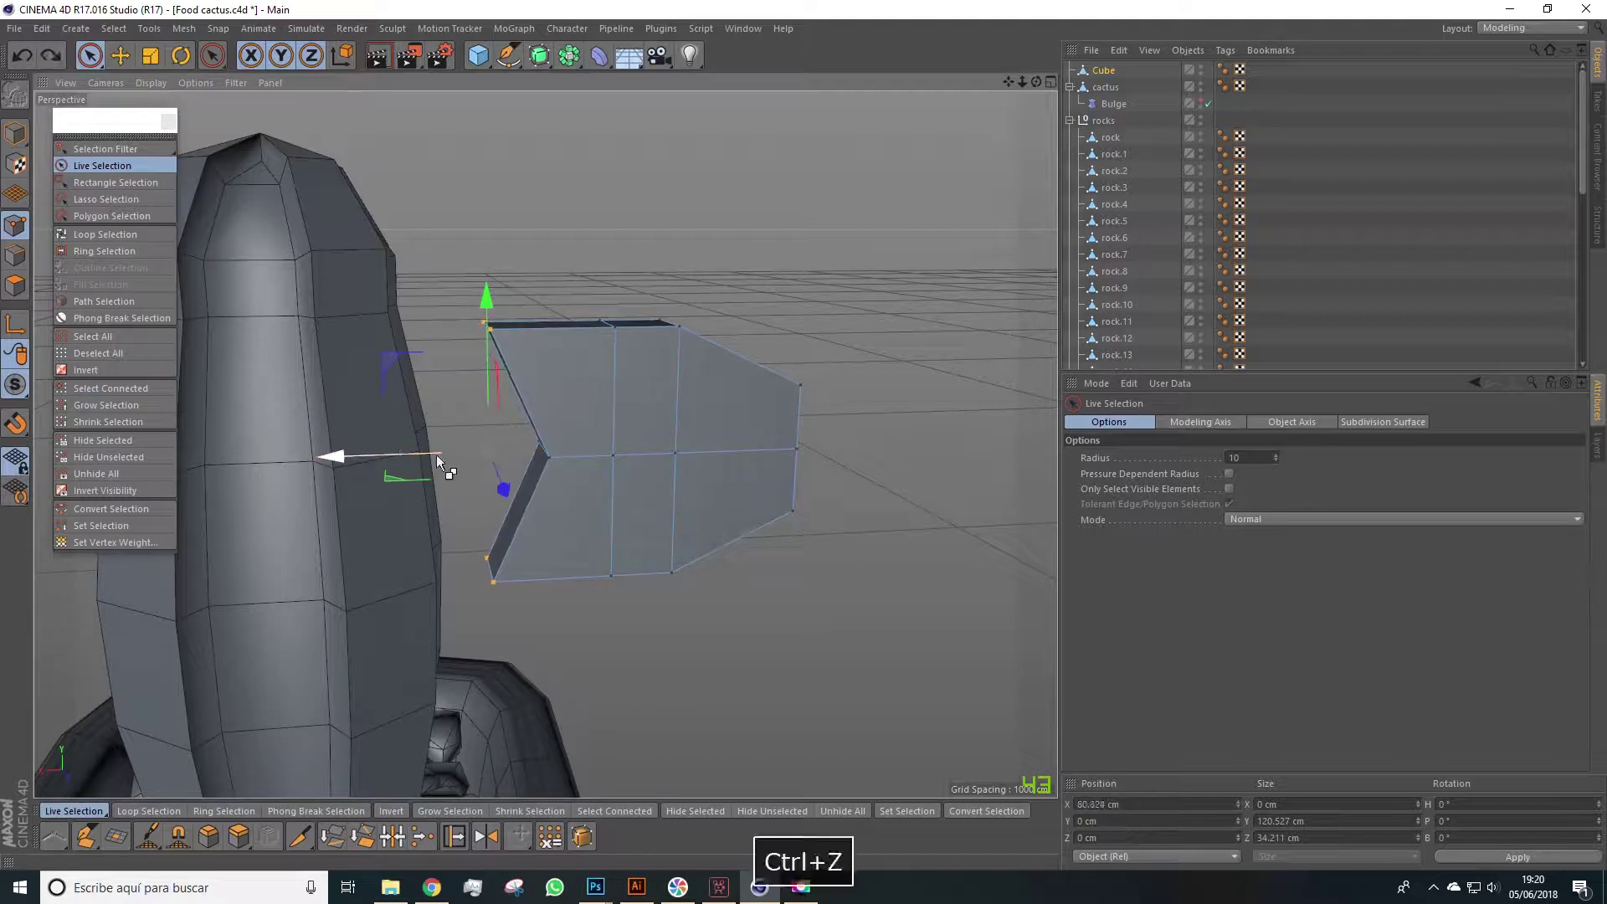
key("space")
key("space")
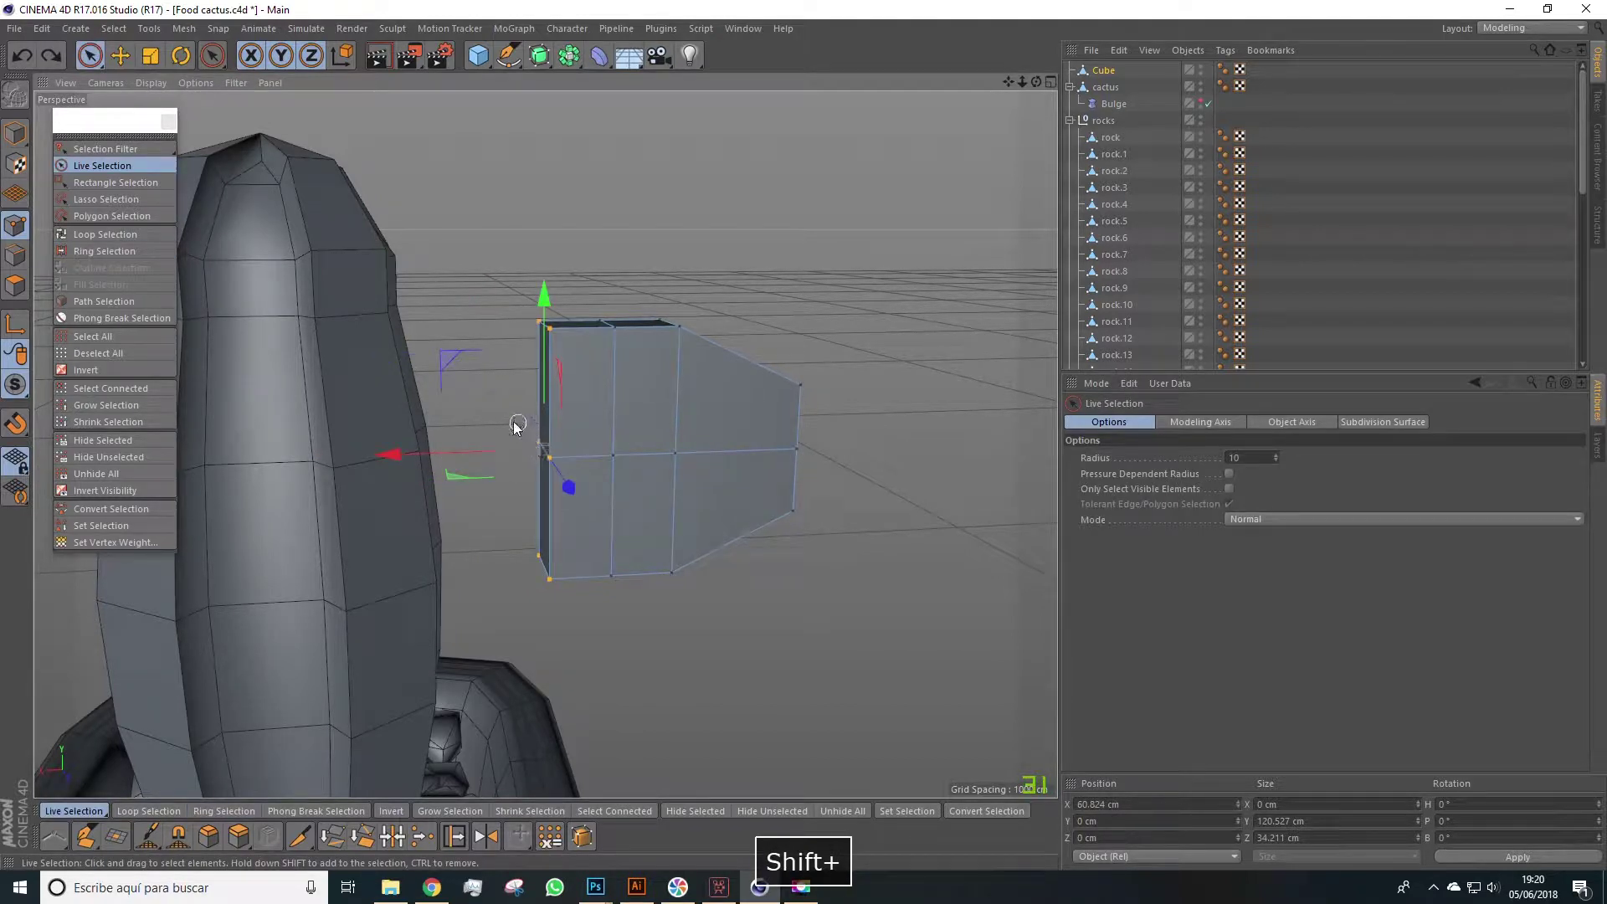
left_click_drag(405, 454, 360, 444)
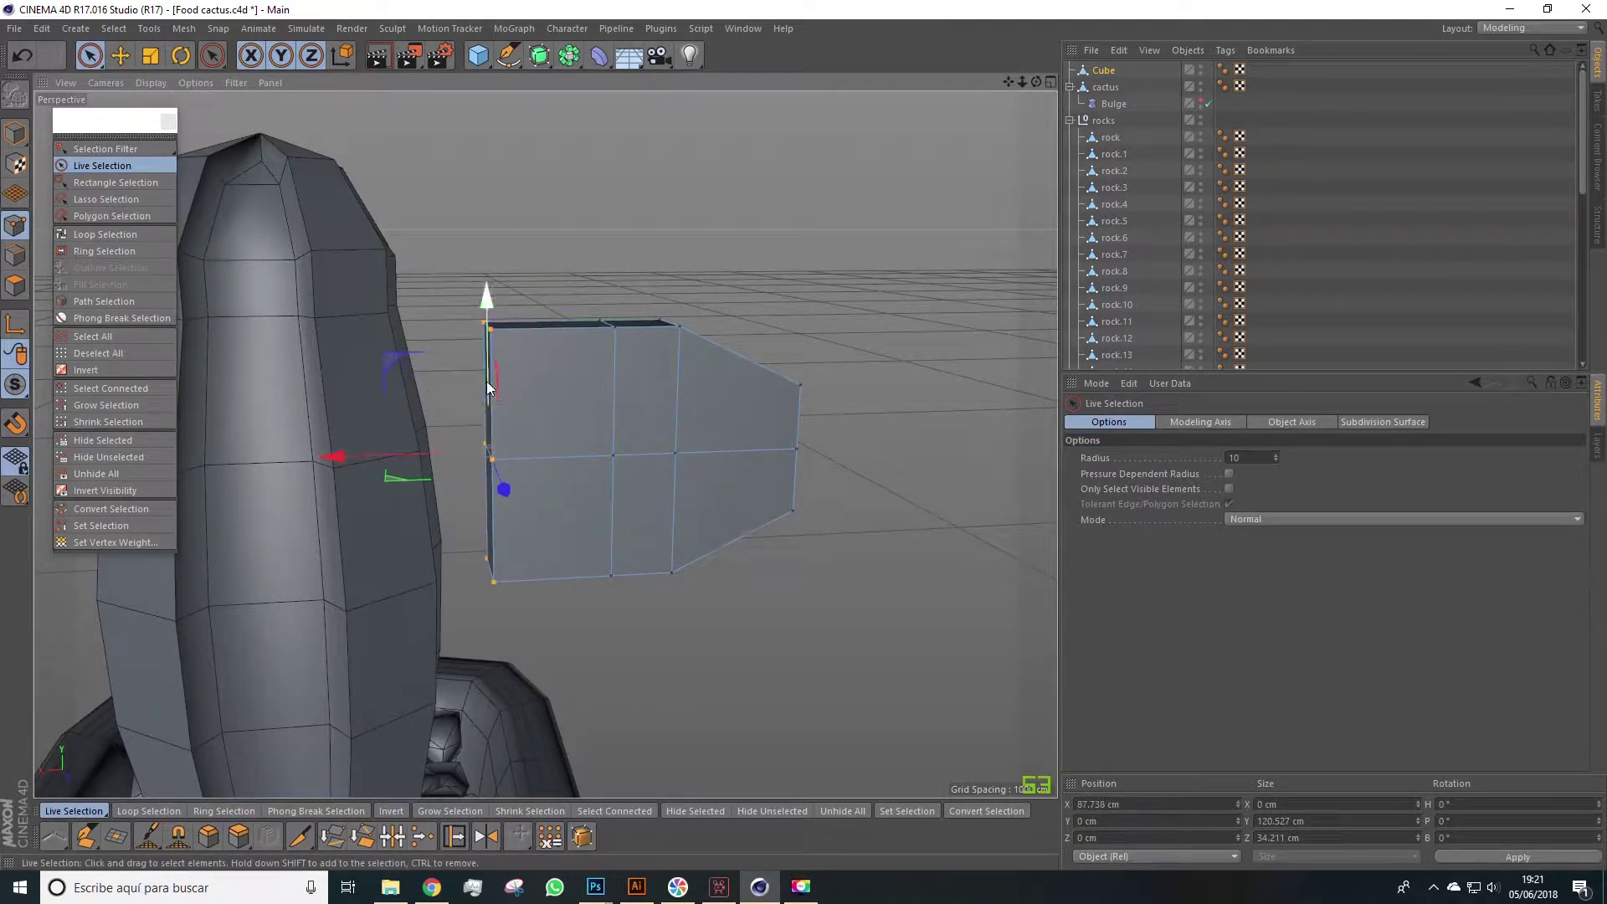
Step: Deselect the middle points and scale the cactus-facing corner points vertically to about 68 cm, tapering that side
left_click_drag(493, 458, 481, 441, "ctrl")
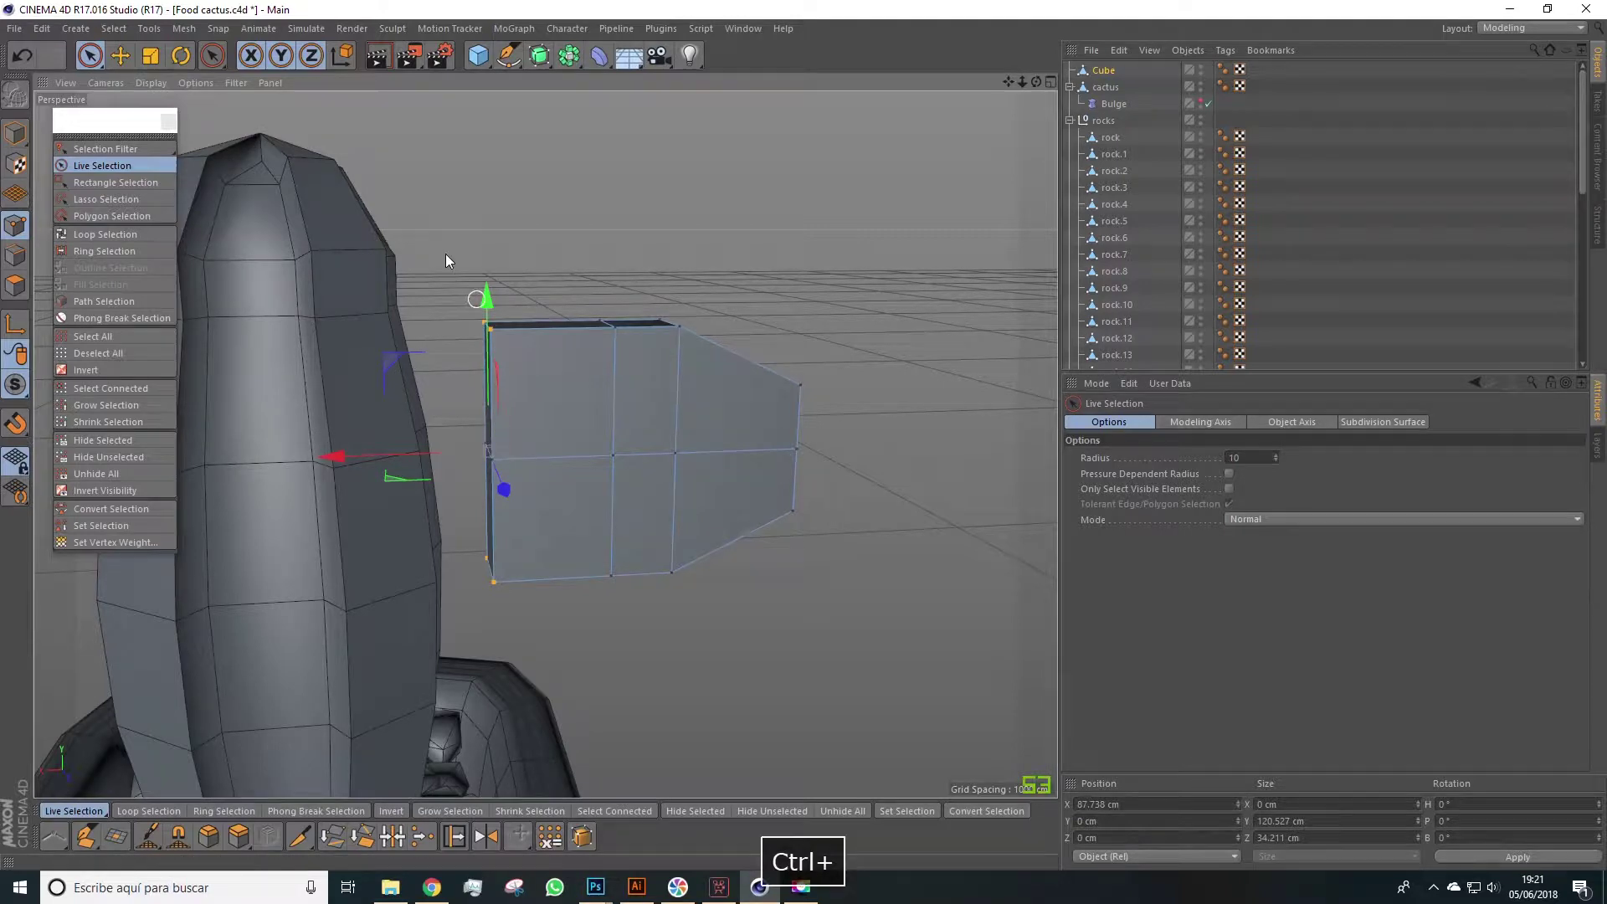
left_click(150, 56)
left_click_drag(487, 296, 485, 363)
left_click_drag(600, 239, 578, 231, "alt")
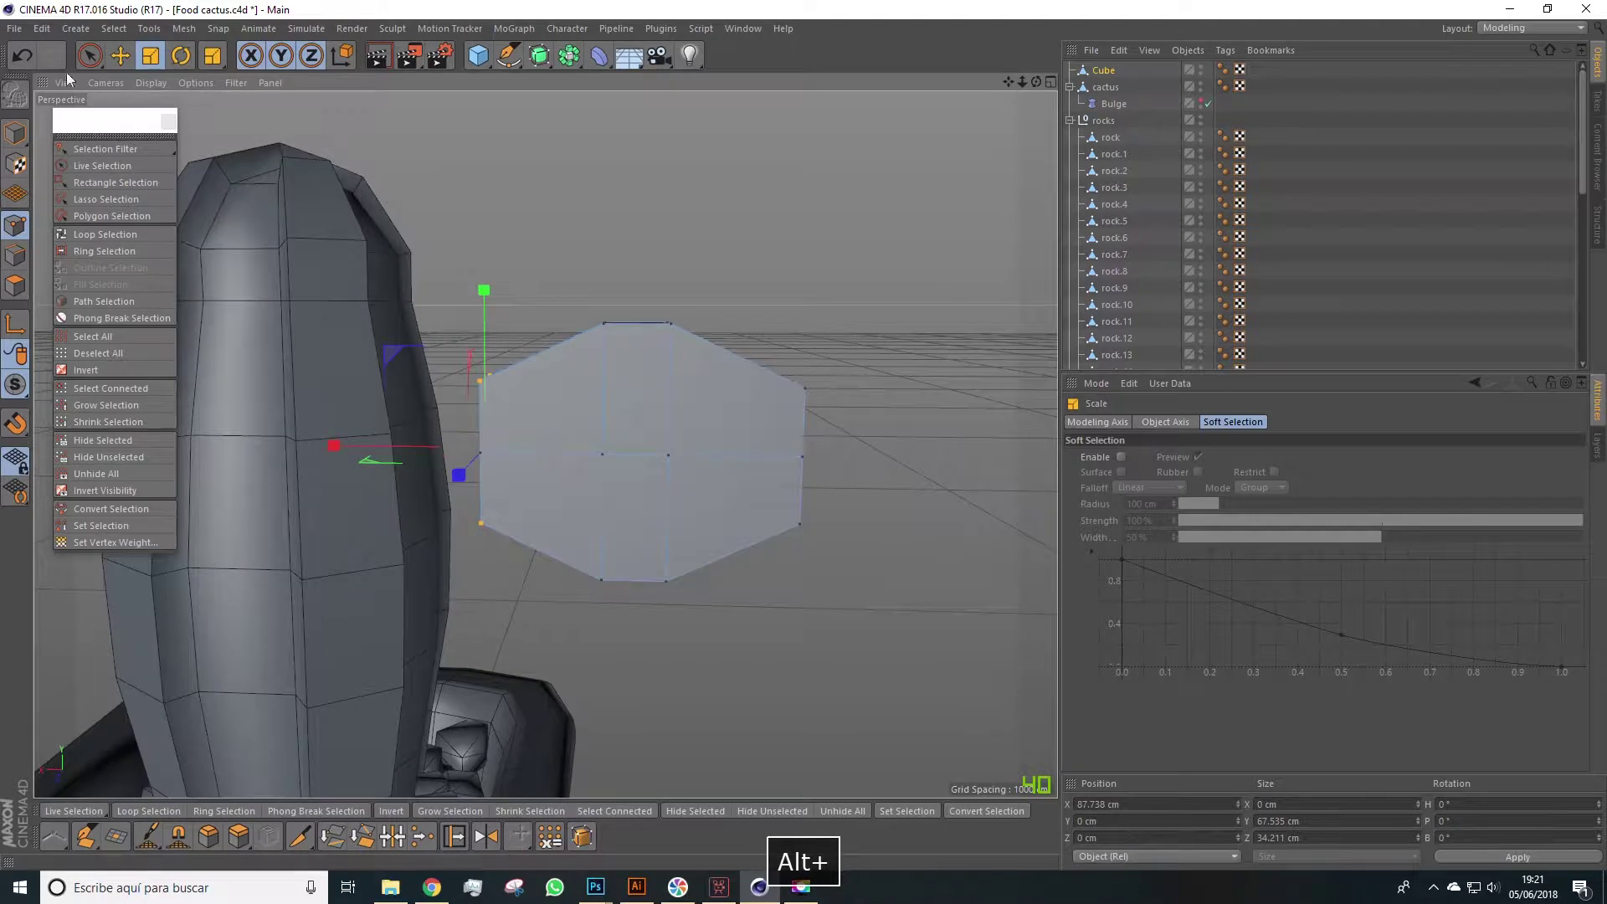
Step: Scale the whole tapered block down uniformly to about 111 × 90 × 26 cm in Model mode
left_click(1405, 237)
left_click(15, 131)
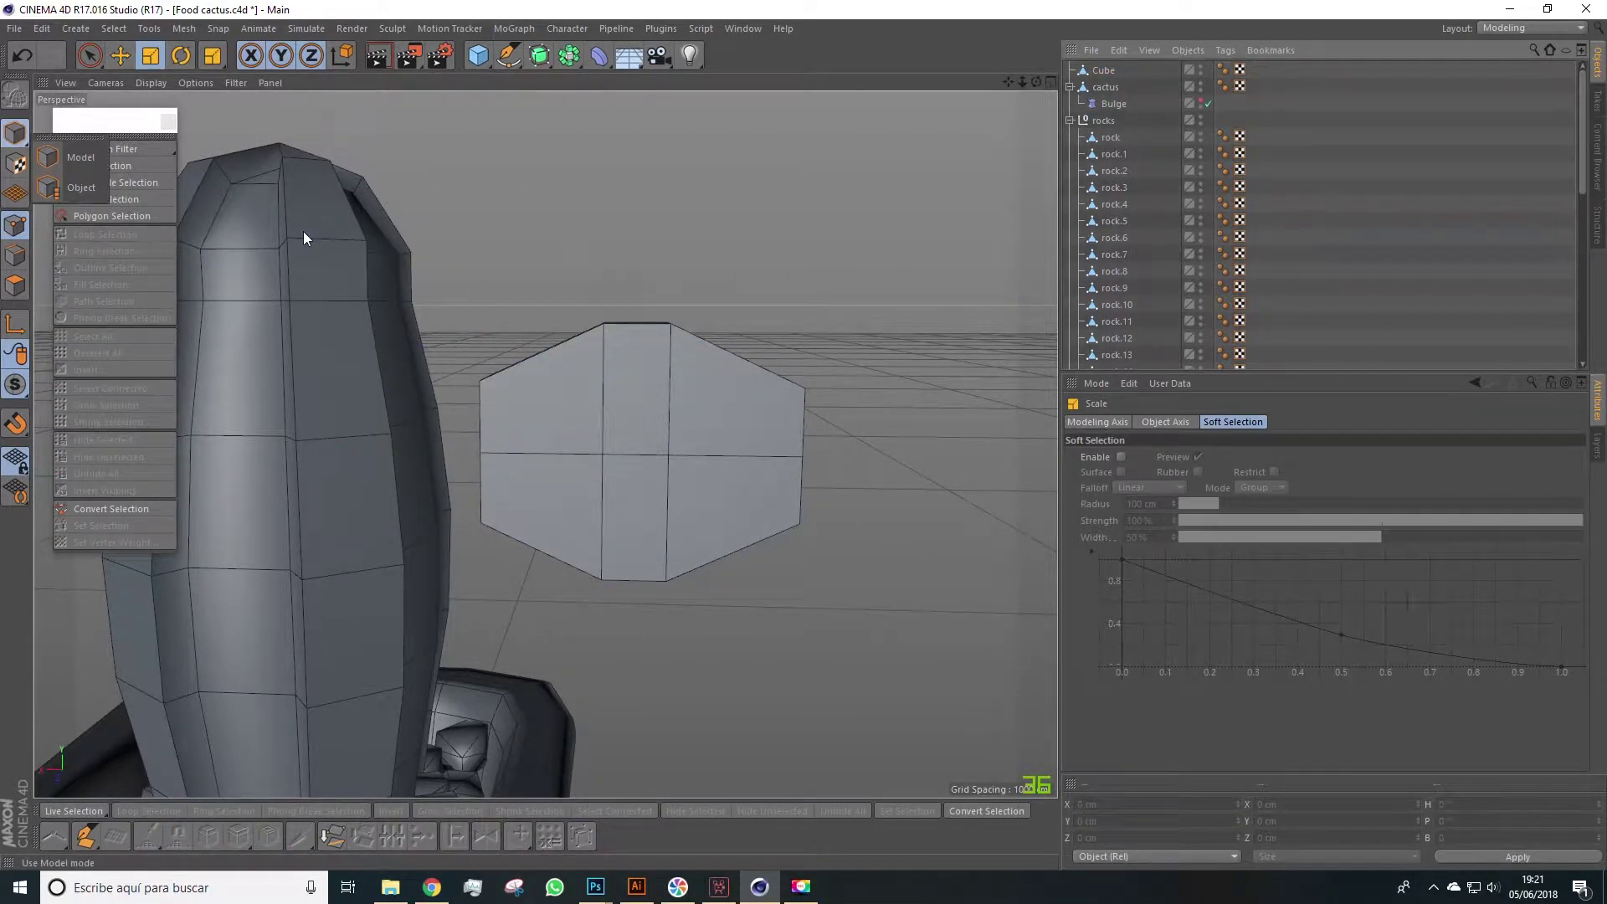
left_click(67, 157)
left_click(1103, 71)
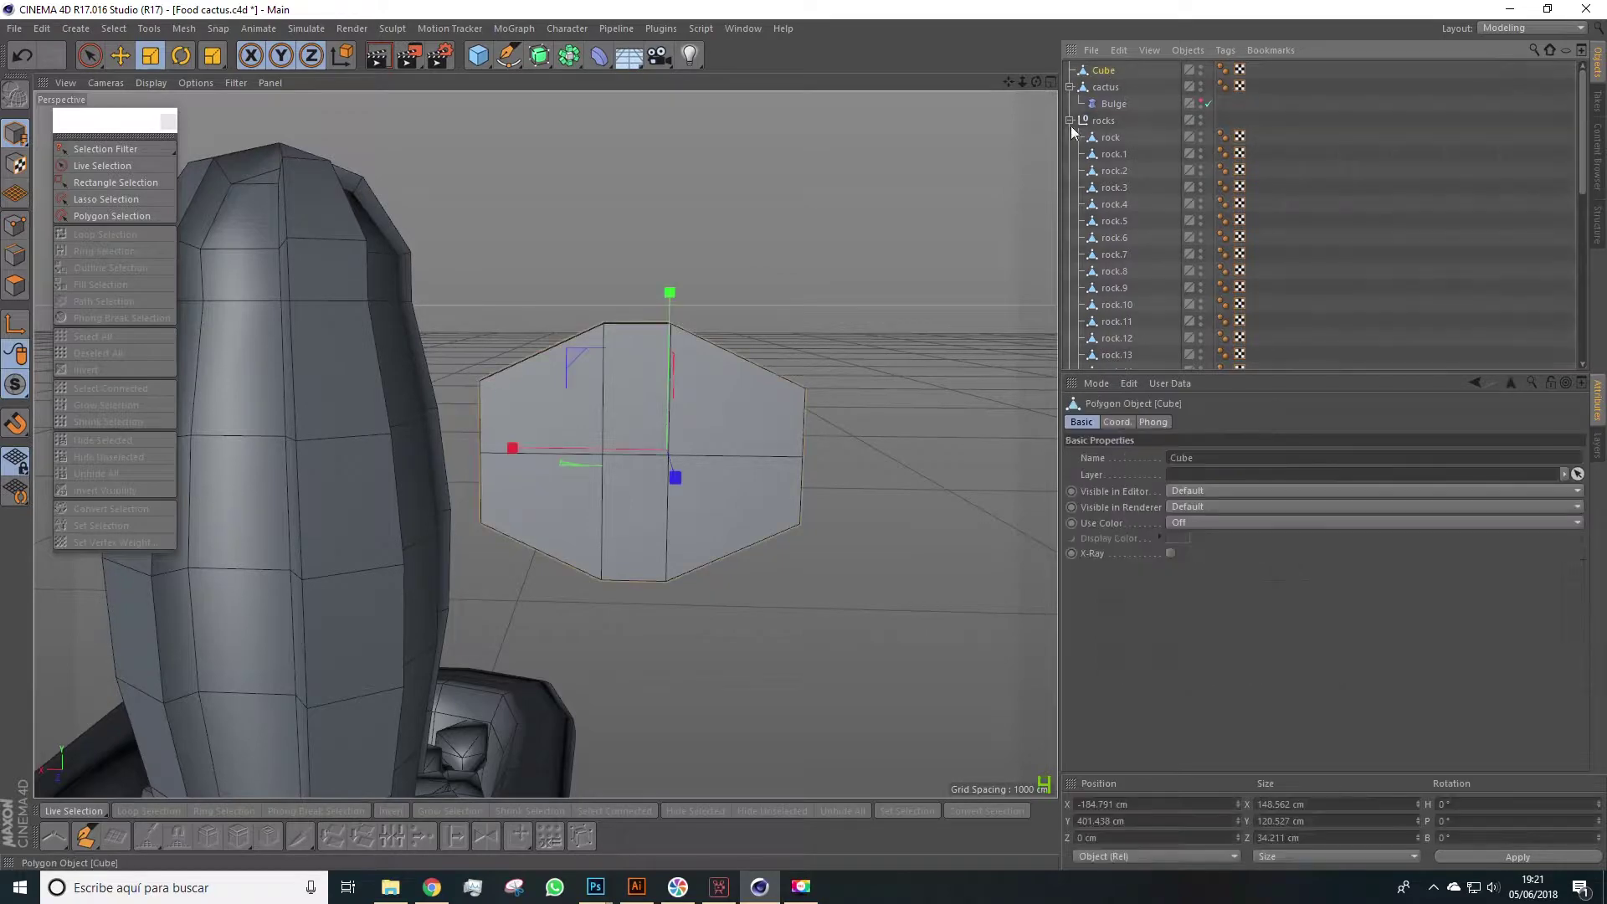
left_click_drag(935, 263, 842, 331)
left_click_drag(1334, 216, 1231, 240, "alt")
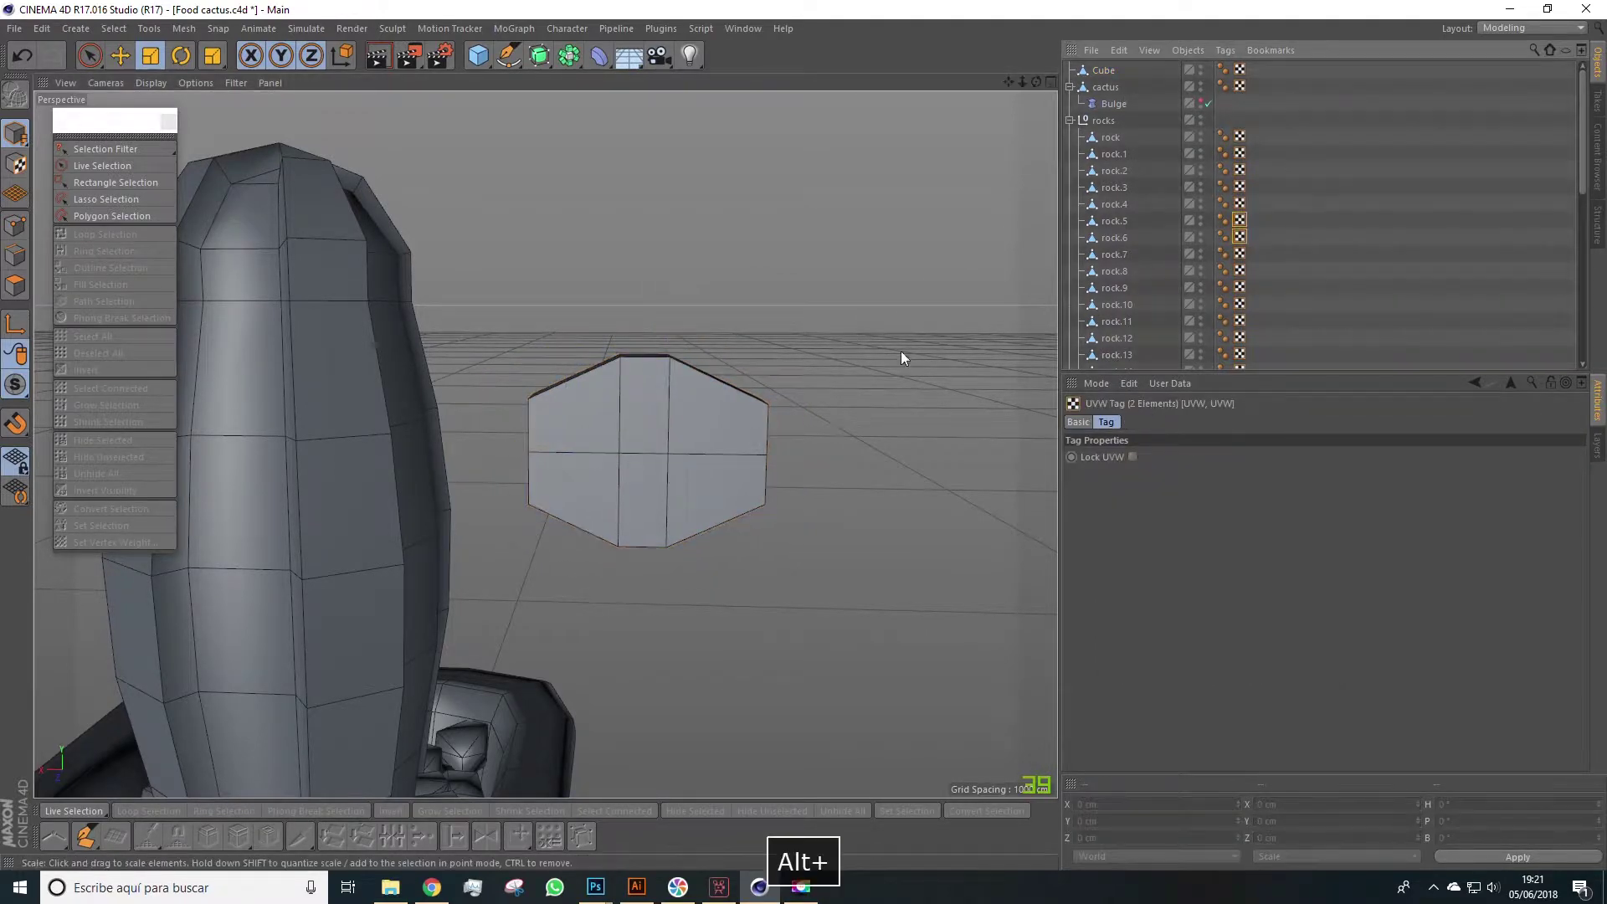
left_click_drag(901, 358, 859, 357, "alt")
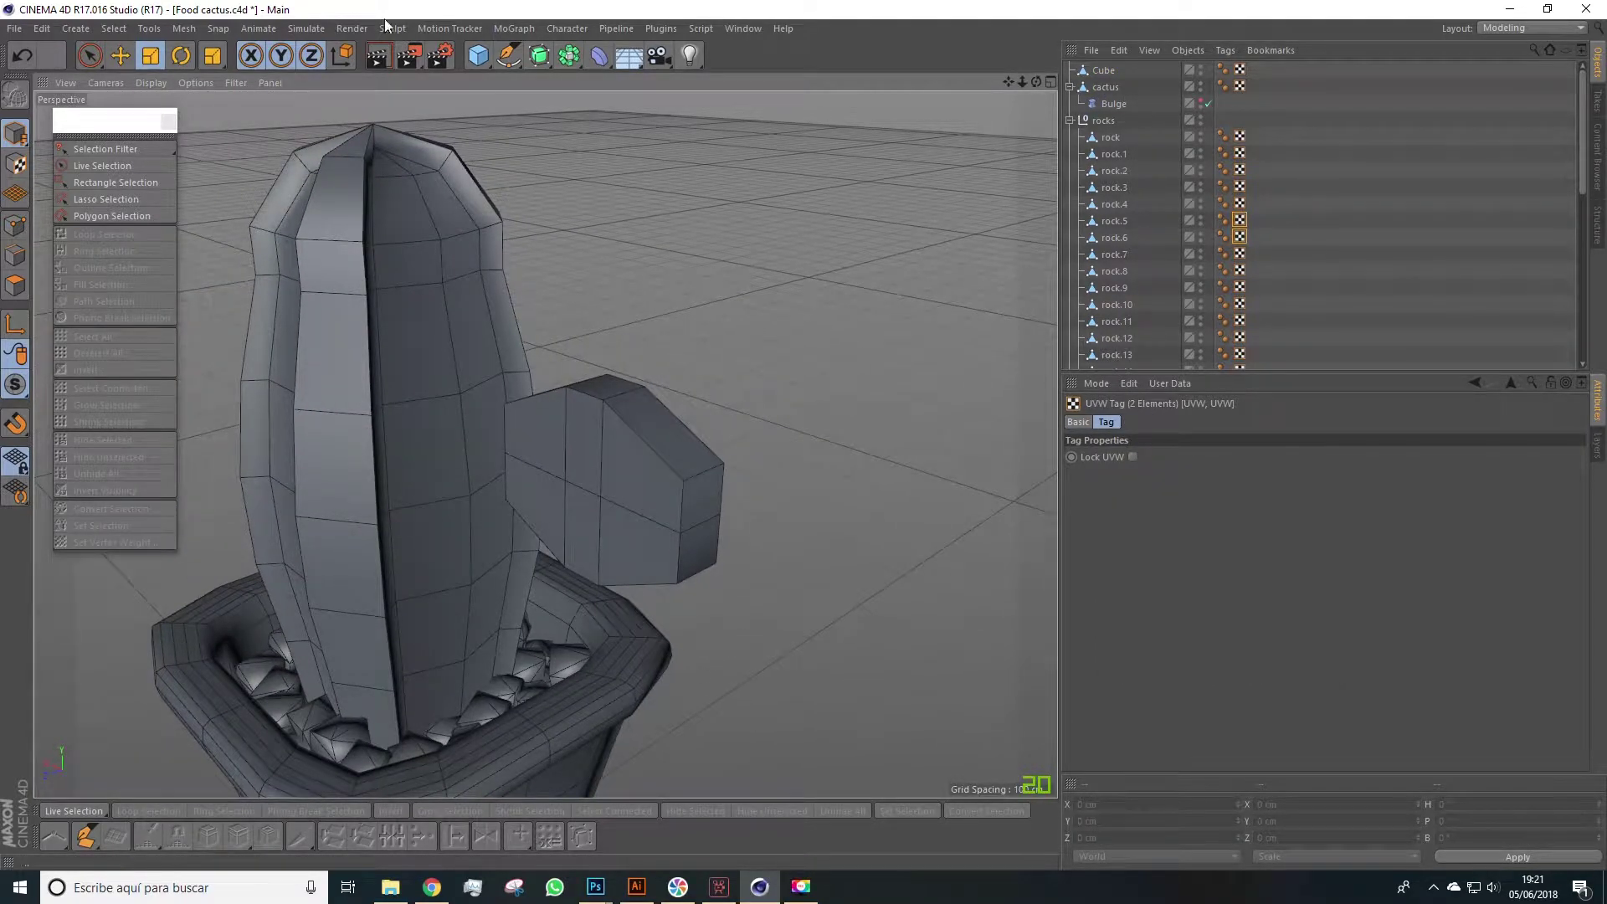
Step: Place the block under a Subdivision Surface and set both its editor and renderer subdivision to 1
left_click(542, 60, "alt")
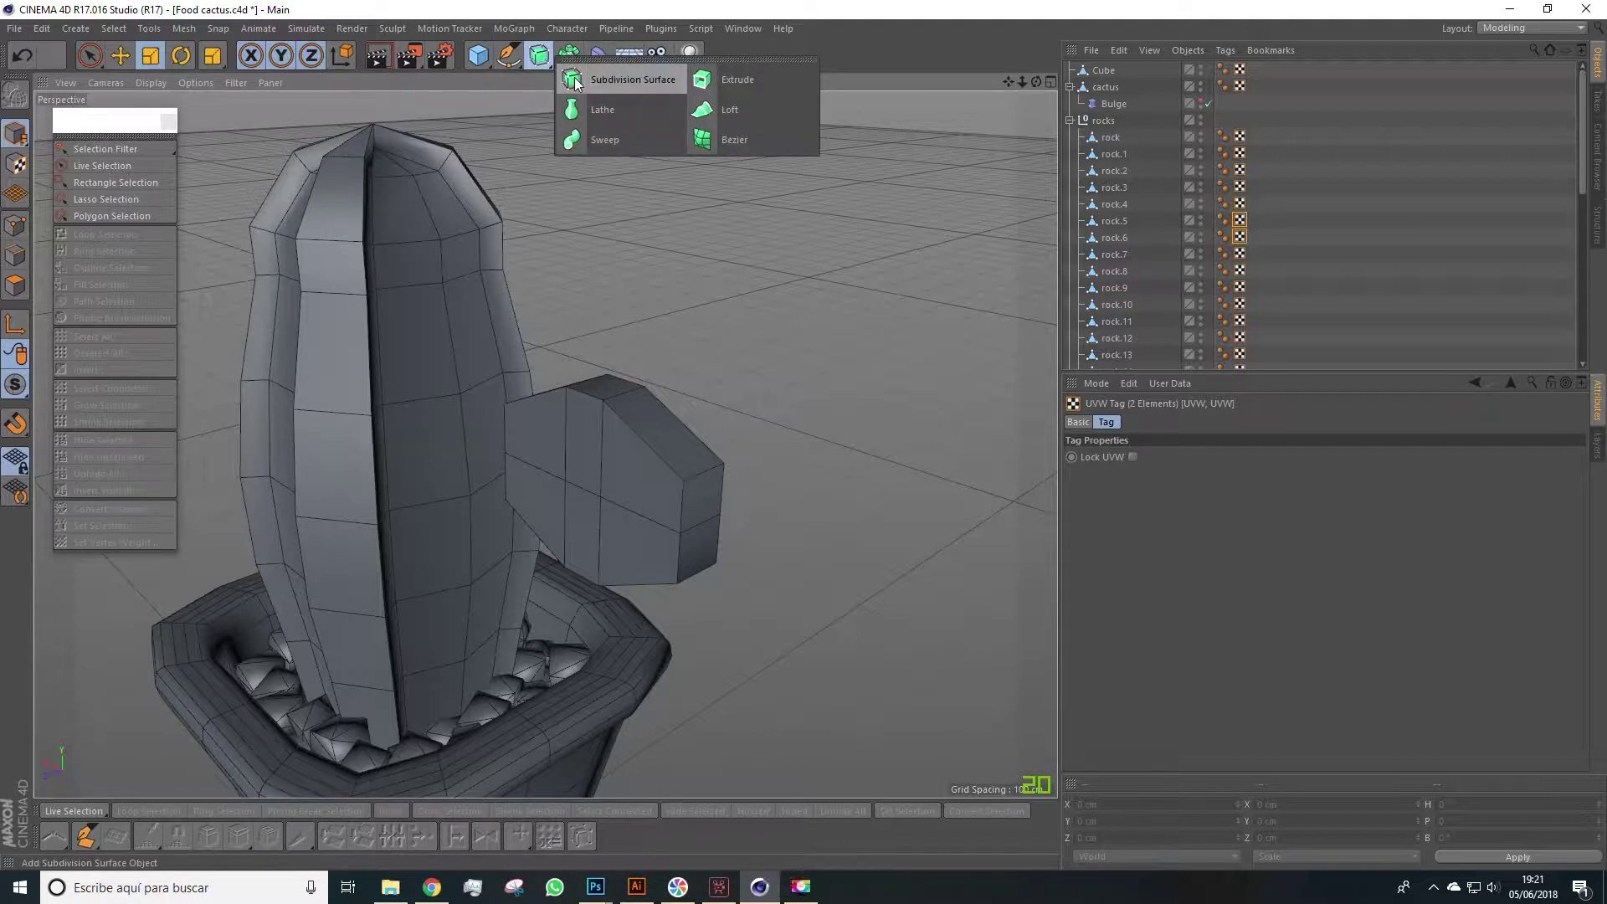
left_click(1101, 74)
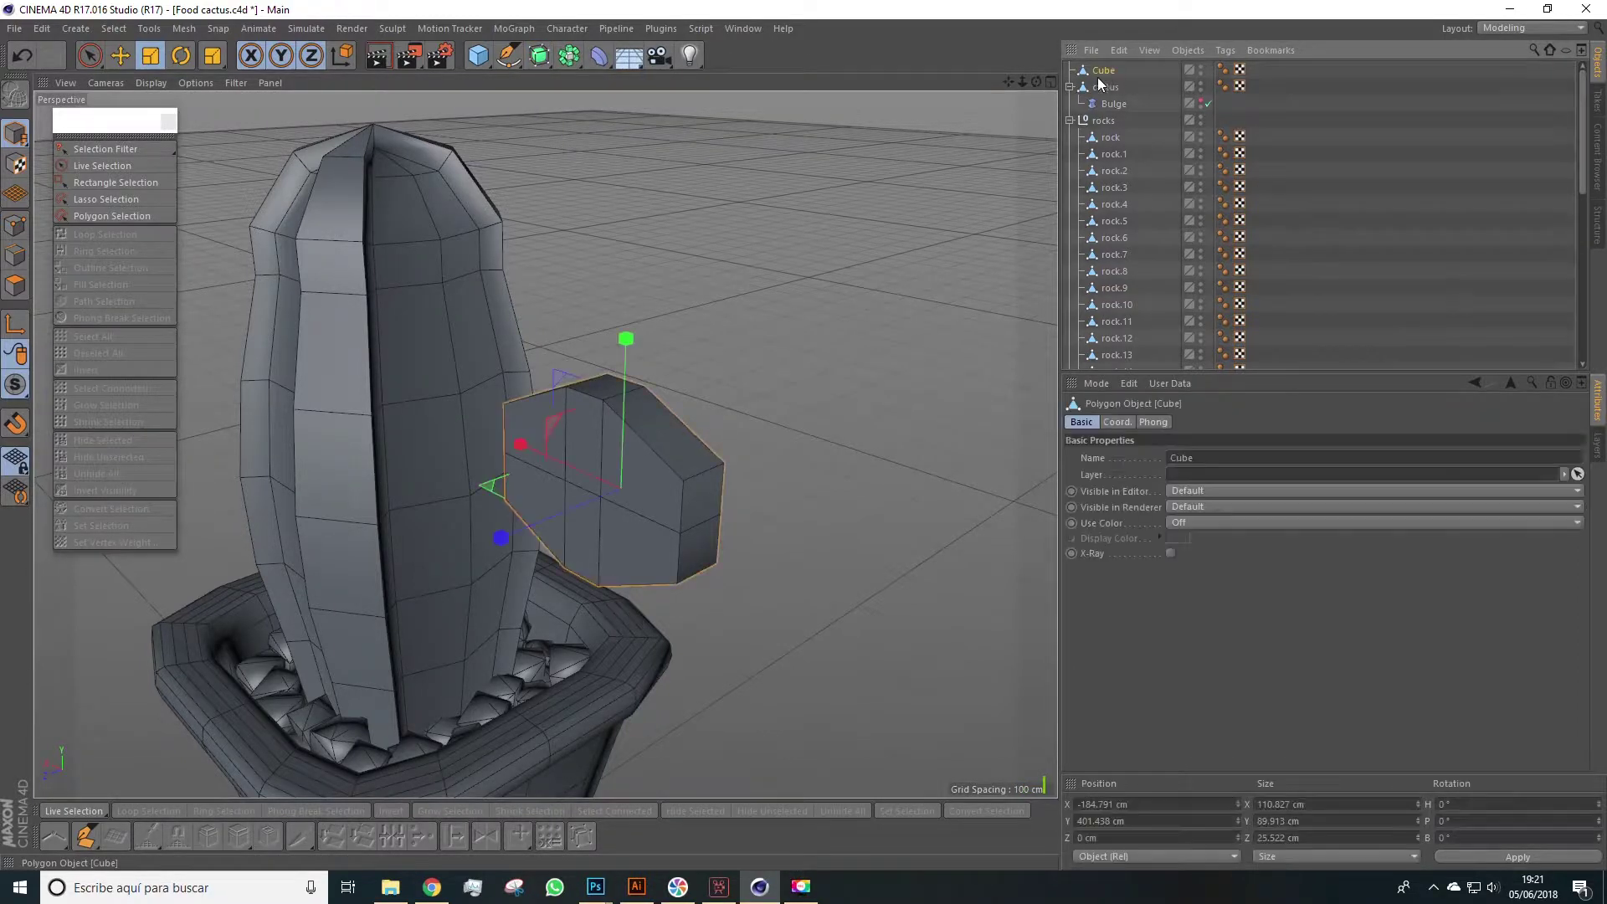
left_click(479, 57)
left_click(540, 55)
left_click(596, 80, "alt")
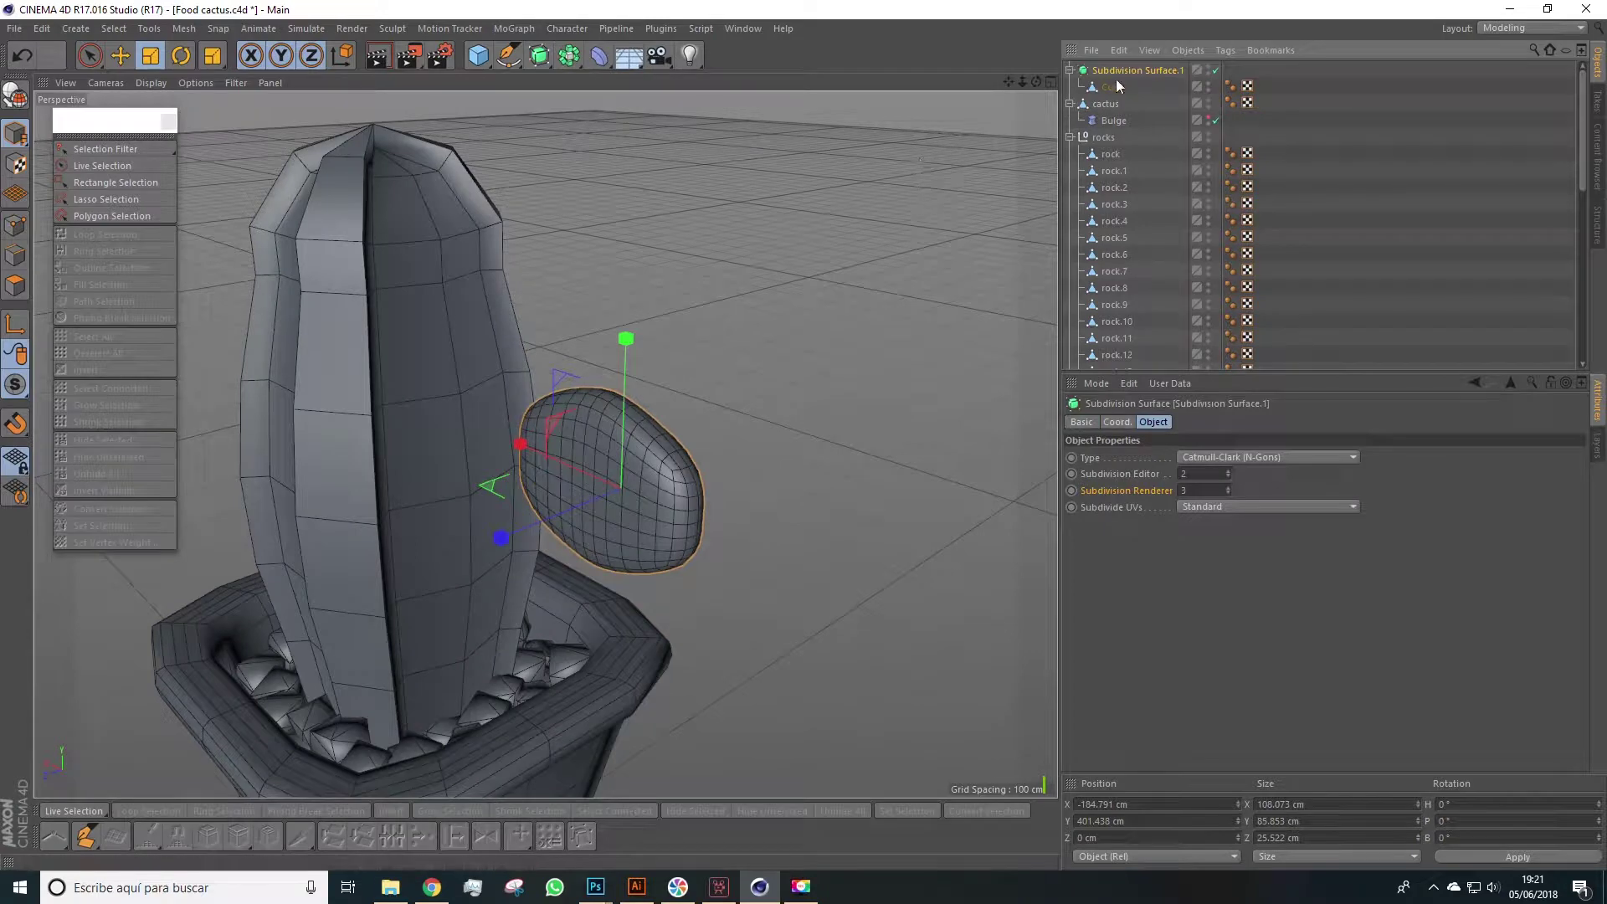
left_click(1229, 476)
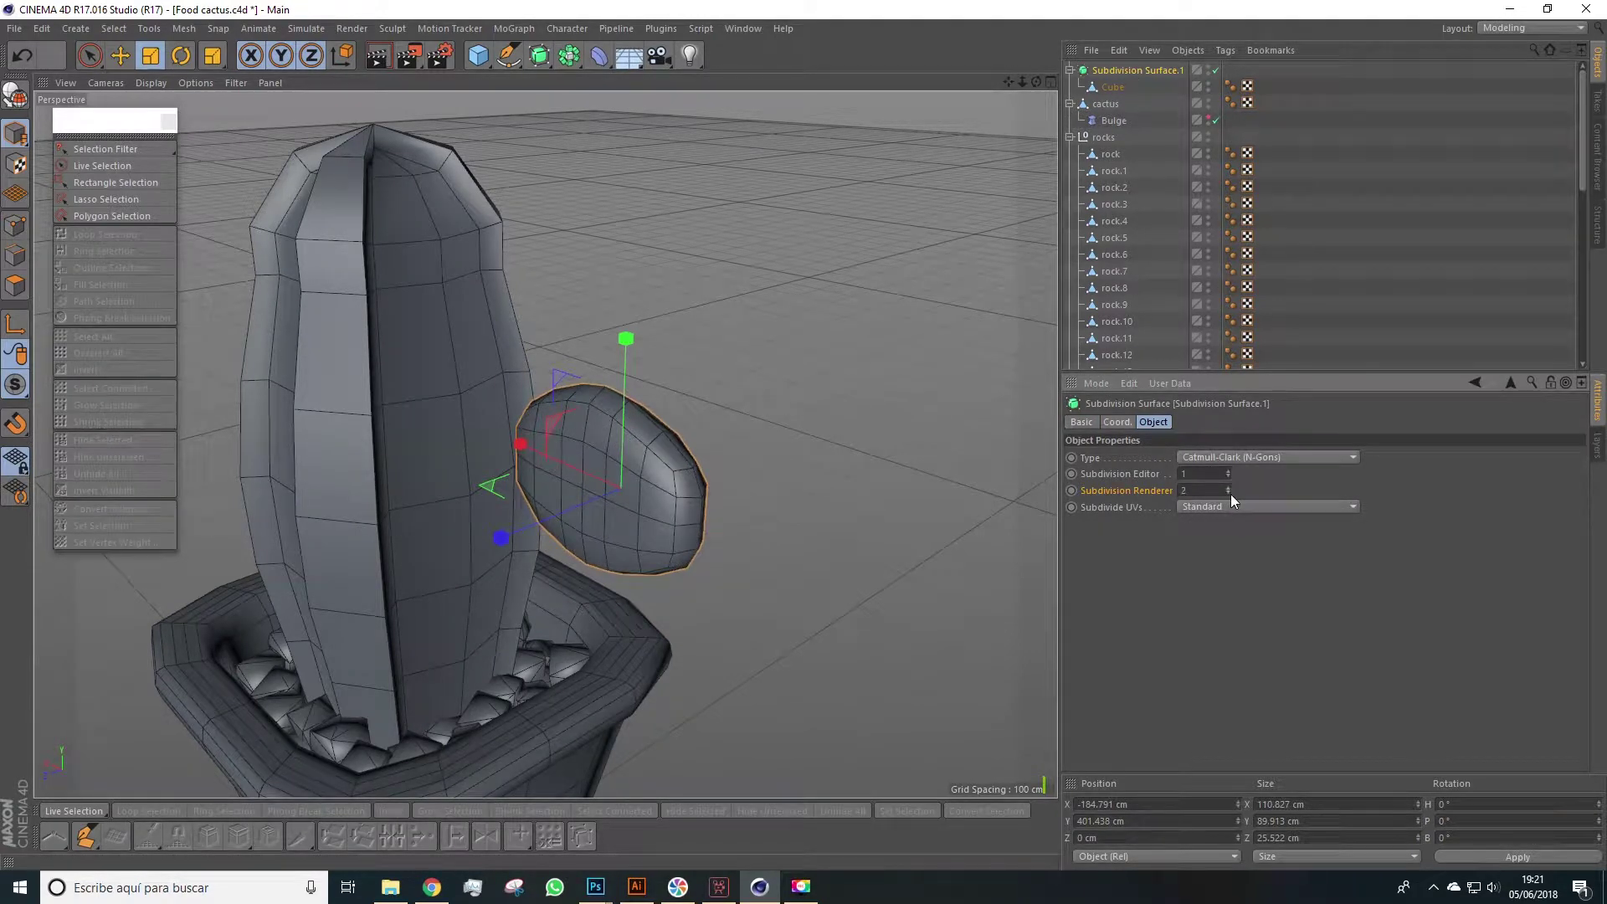
left_click(1229, 494)
left_click_drag(789, 429, 787, 414, "alt")
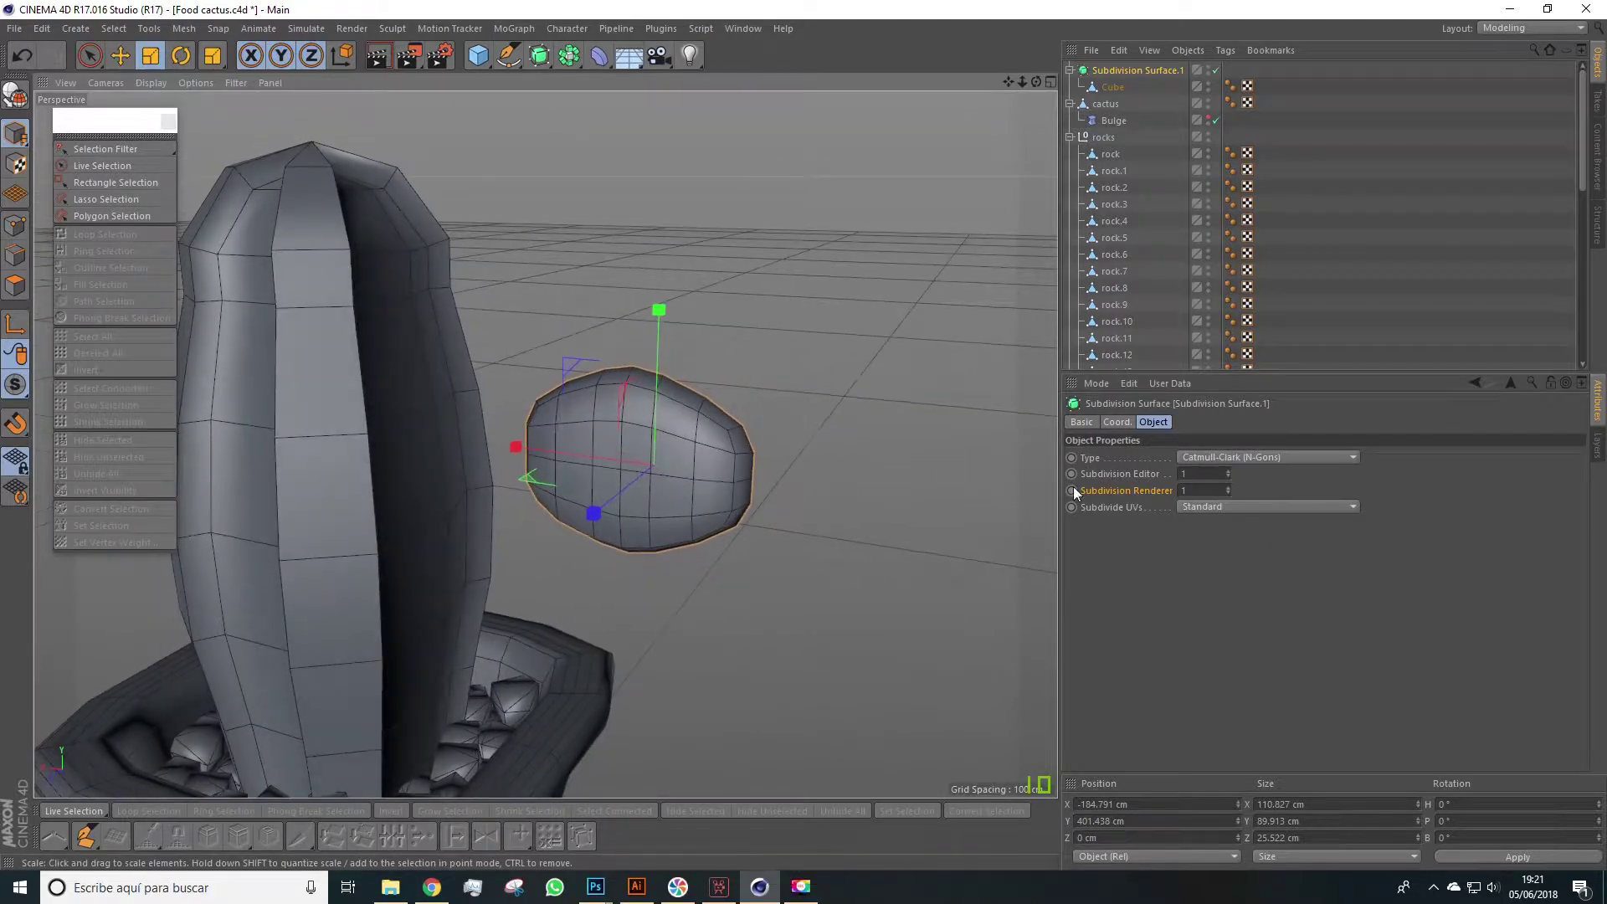
Step: Move the smoothed side part along X until it meets the cactus body, at about X -123 cm
left_click_drag(1029, 477, 837, 393, "alt")
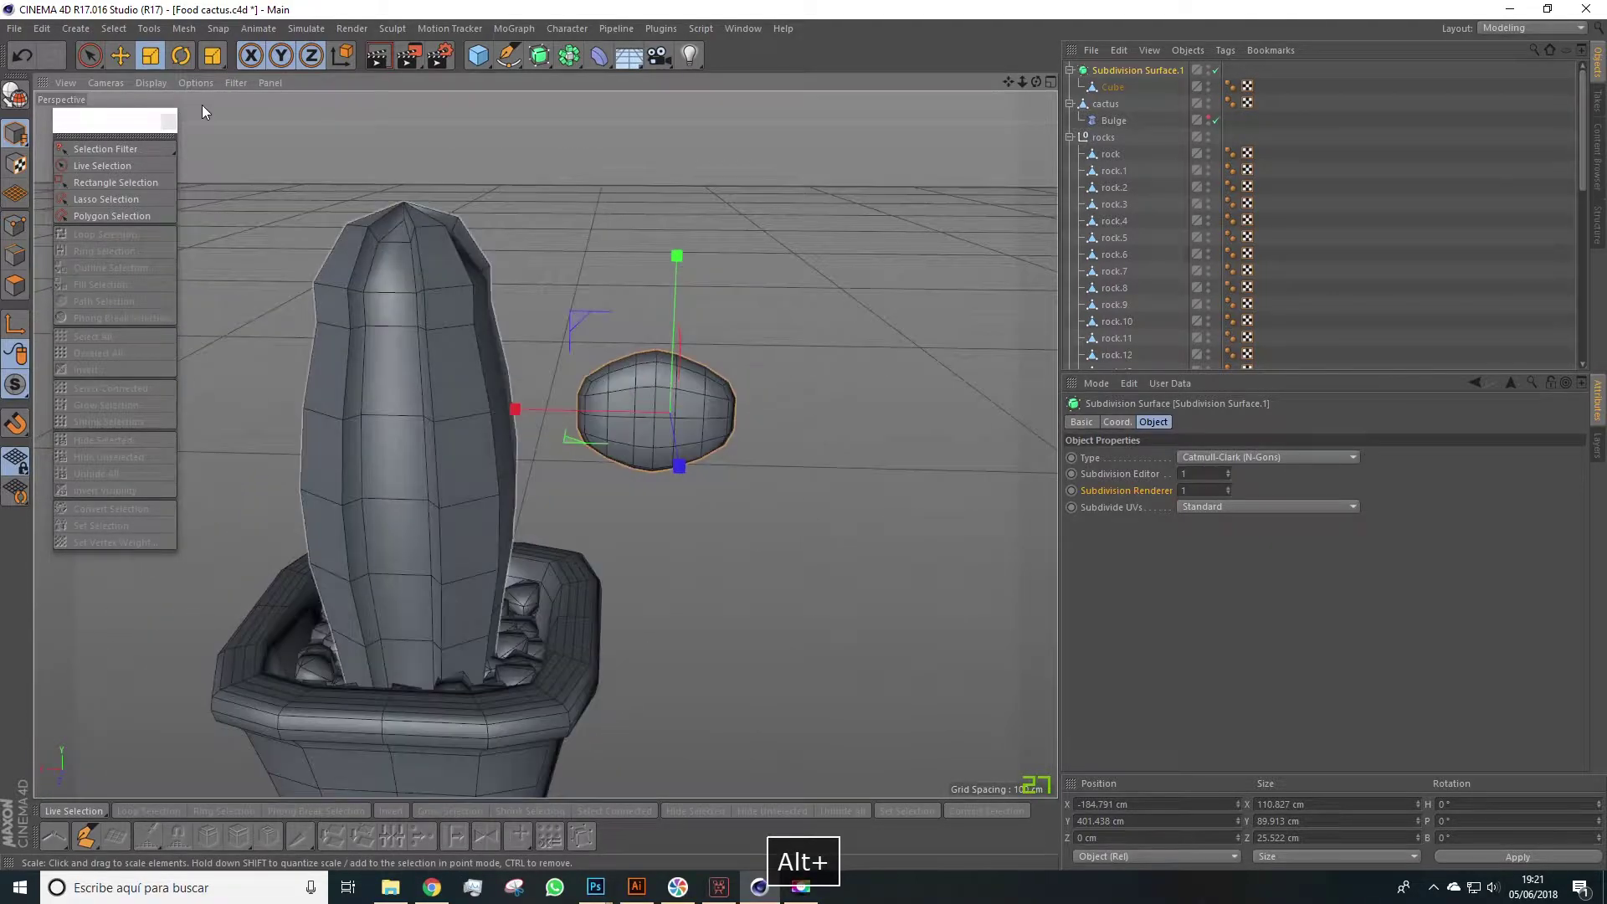
left_click(119, 55)
left_click_drag(512, 407, 854, 369)
scroll(841, 356, "down", 3)
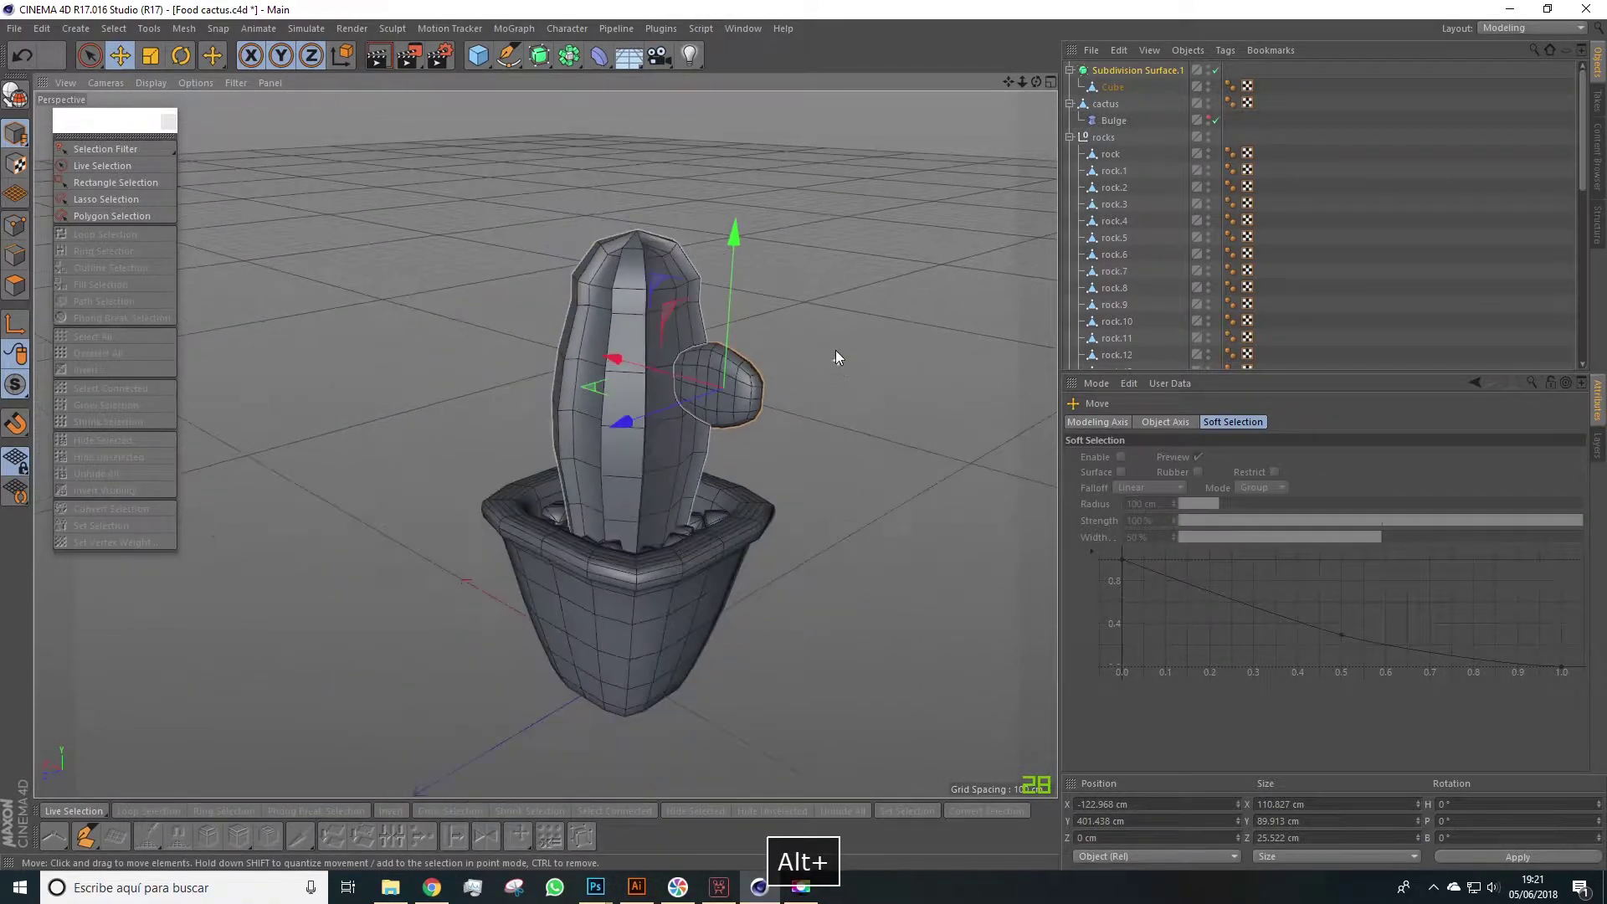
left_click(1452, 157)
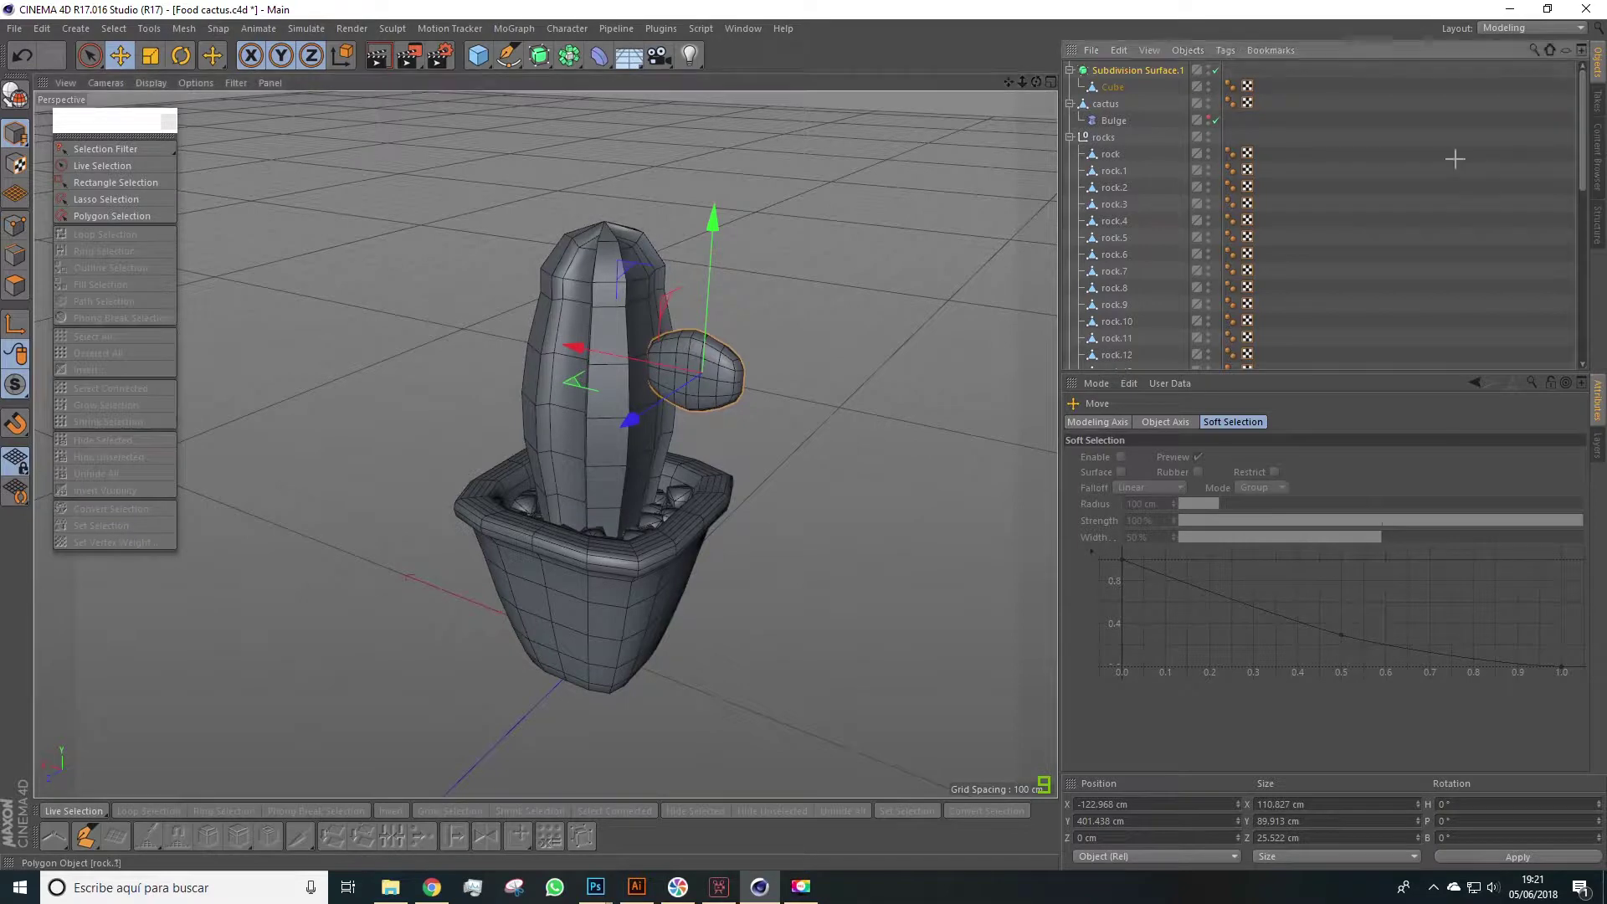
Step: Place the cactus body under its own Subdivision Surface with editor and renderer subdivision set to 1
left_click(1107, 104)
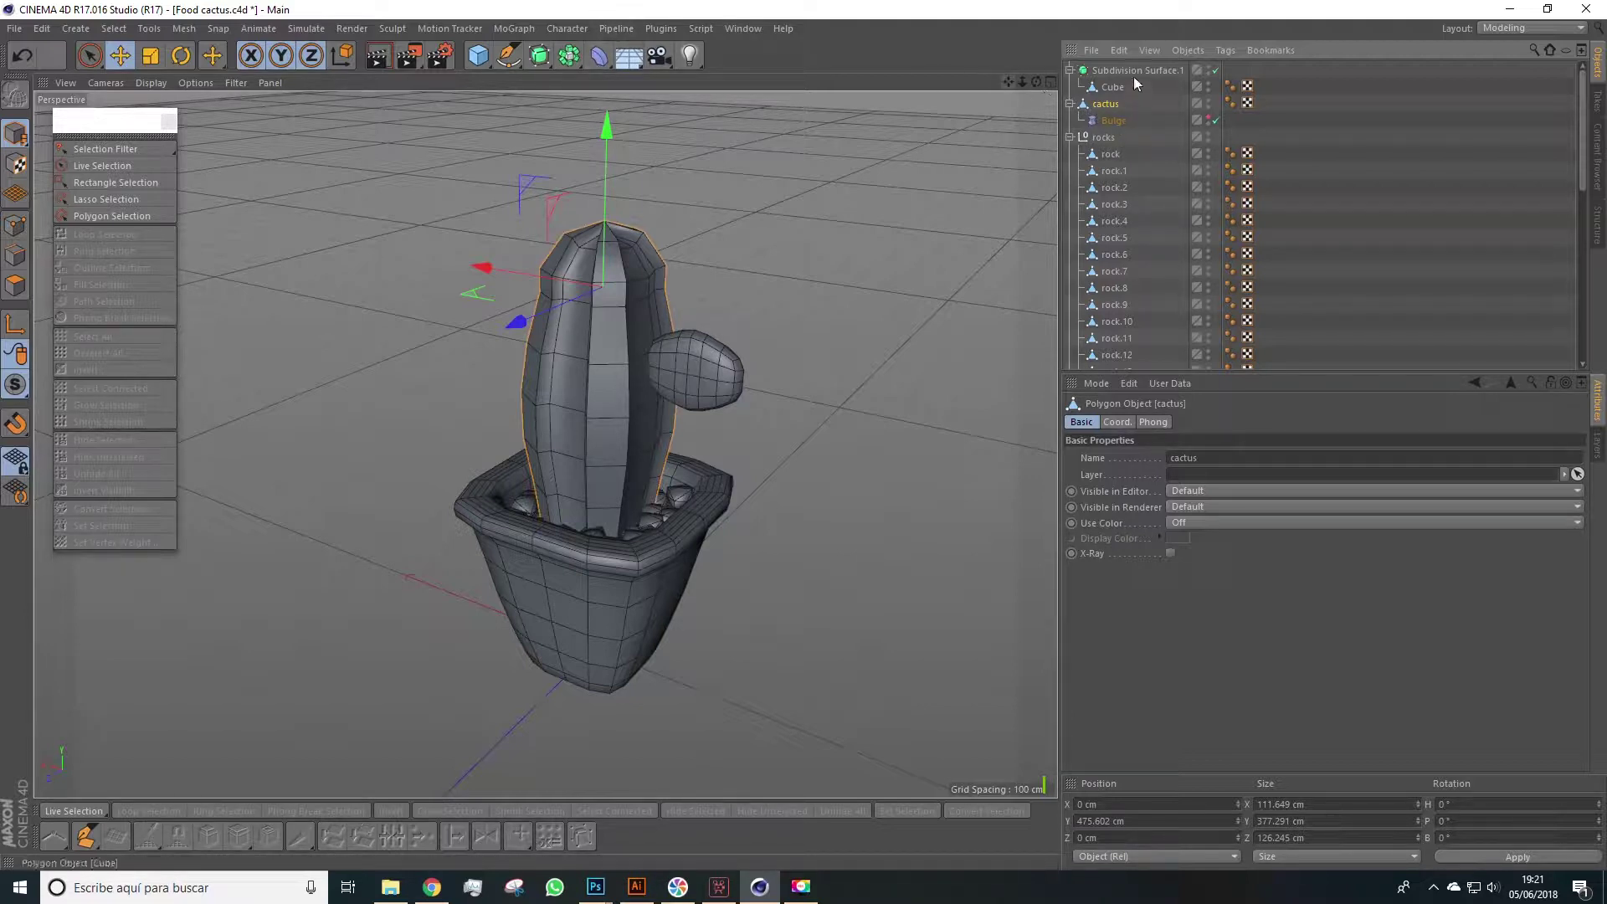
left_click_drag(539, 55, 581, 75, "alt")
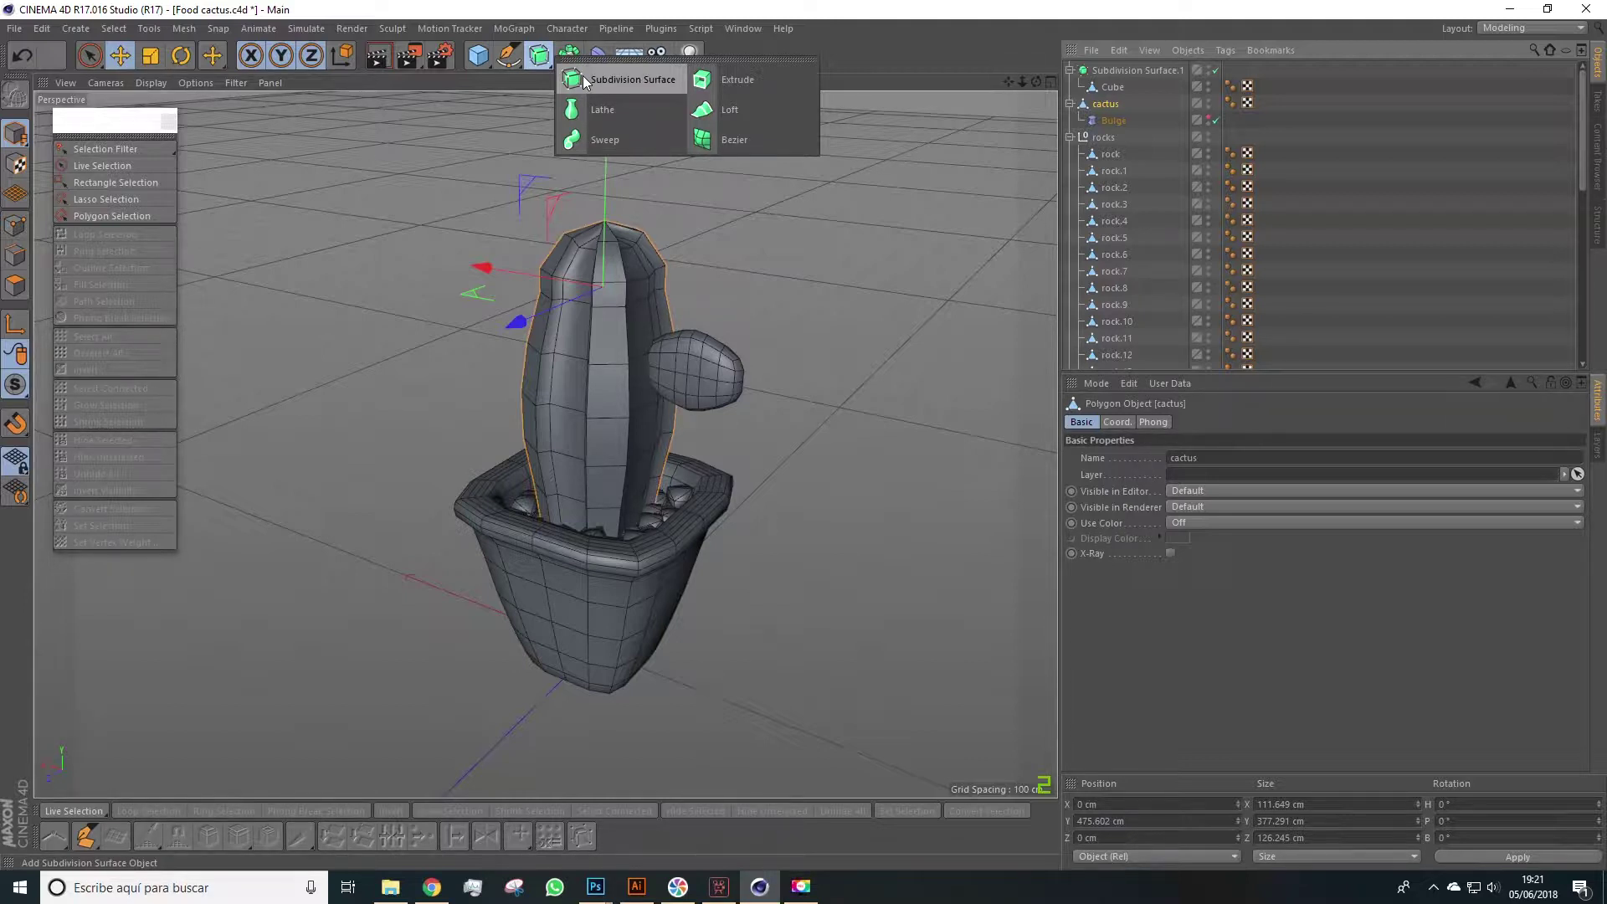
left_click(583, 75, "alt")
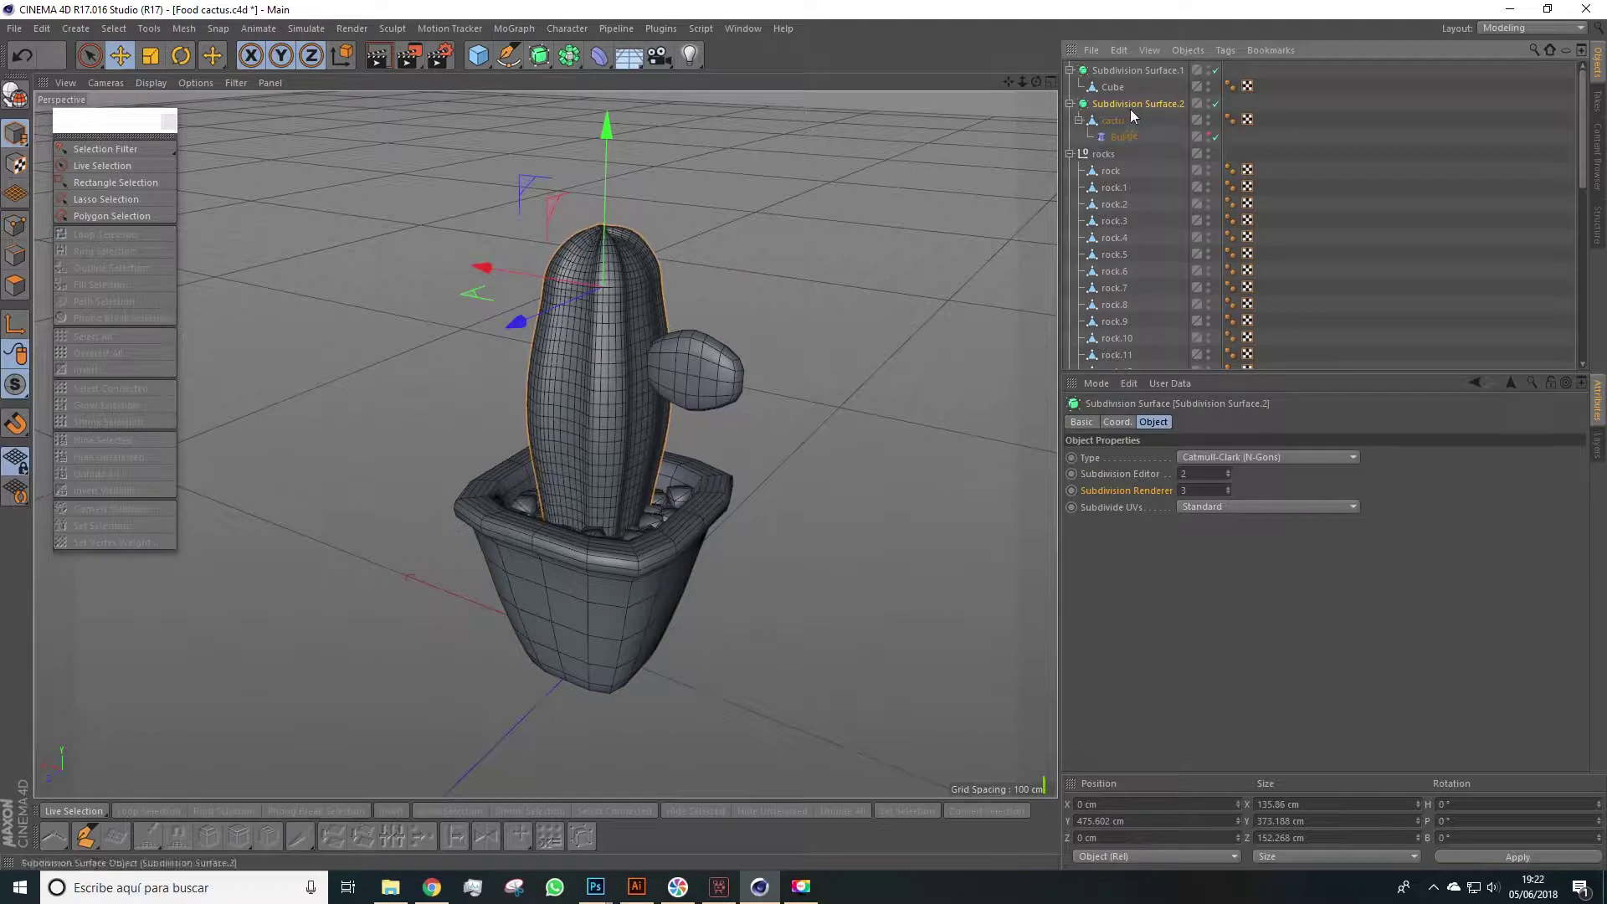
left_click(1228, 476)
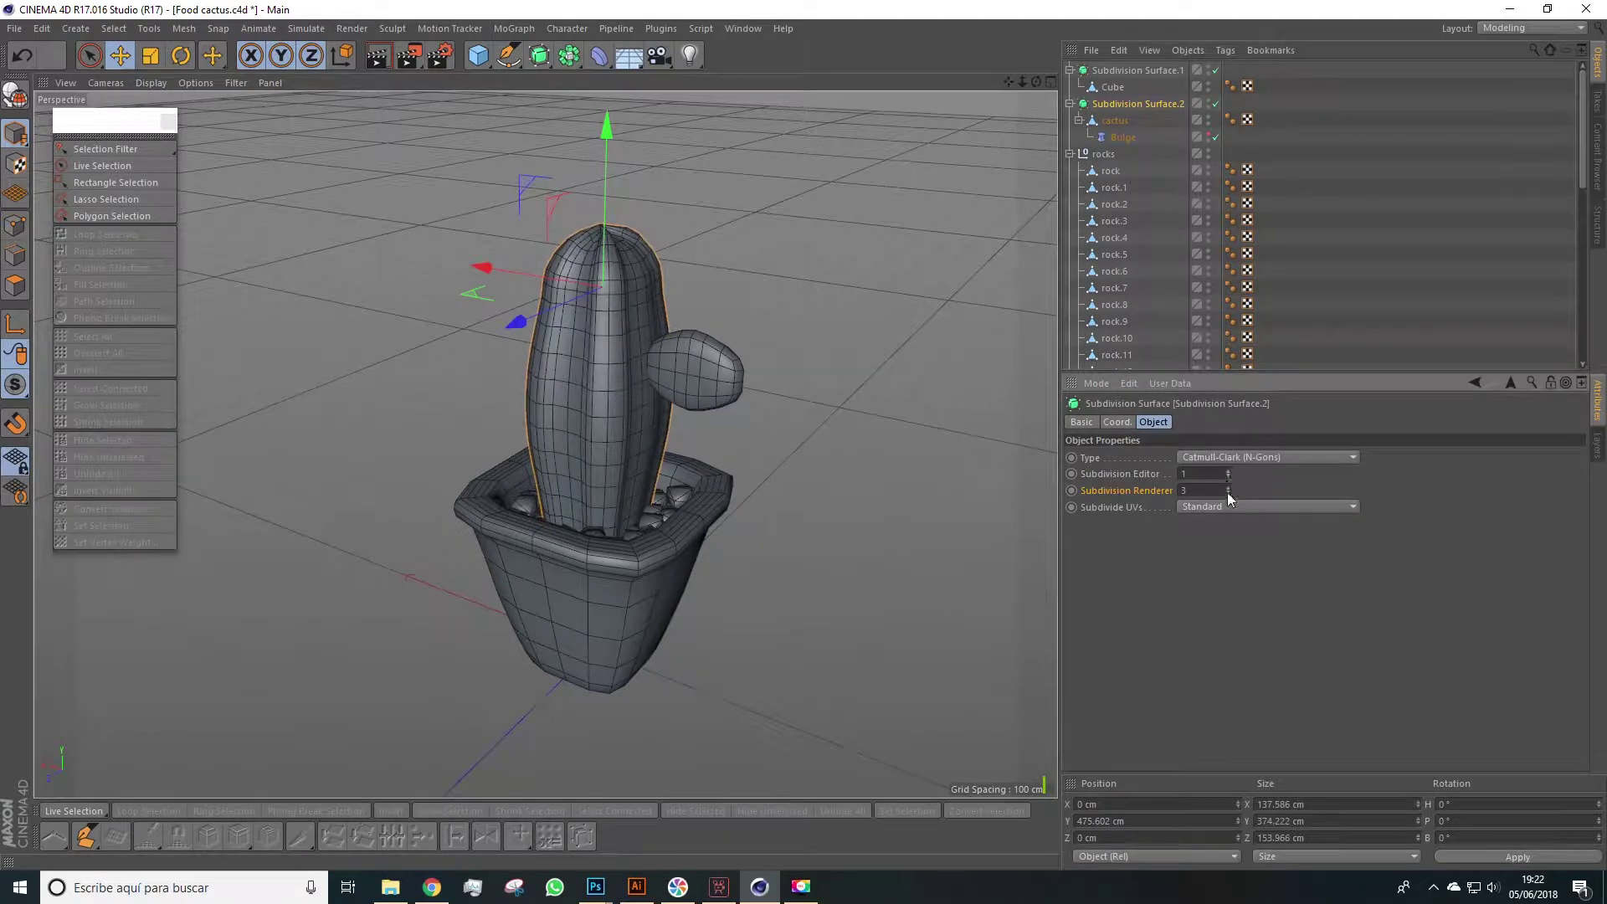
left_click(1227, 493)
left_click(1227, 494)
left_click_drag(880, 483, 881, 452, "alt")
Step: Disable the cactus body's Subdivision Surface and compare the side part with its smoothing off and on, leaving it enabled
left_click(1214, 104)
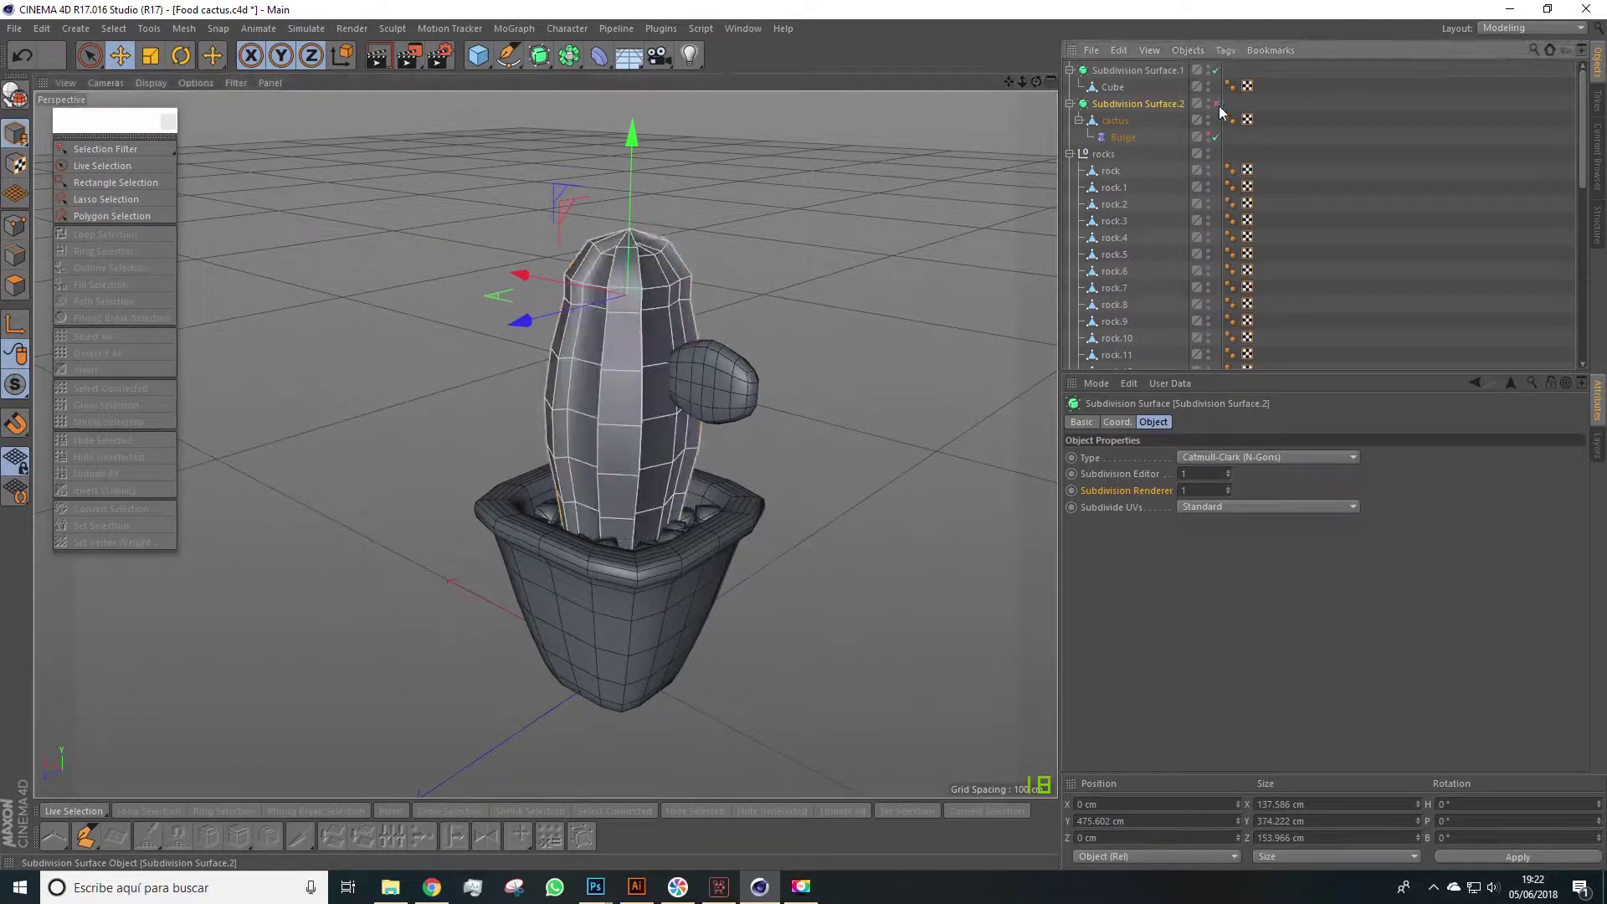
left_click(1216, 71)
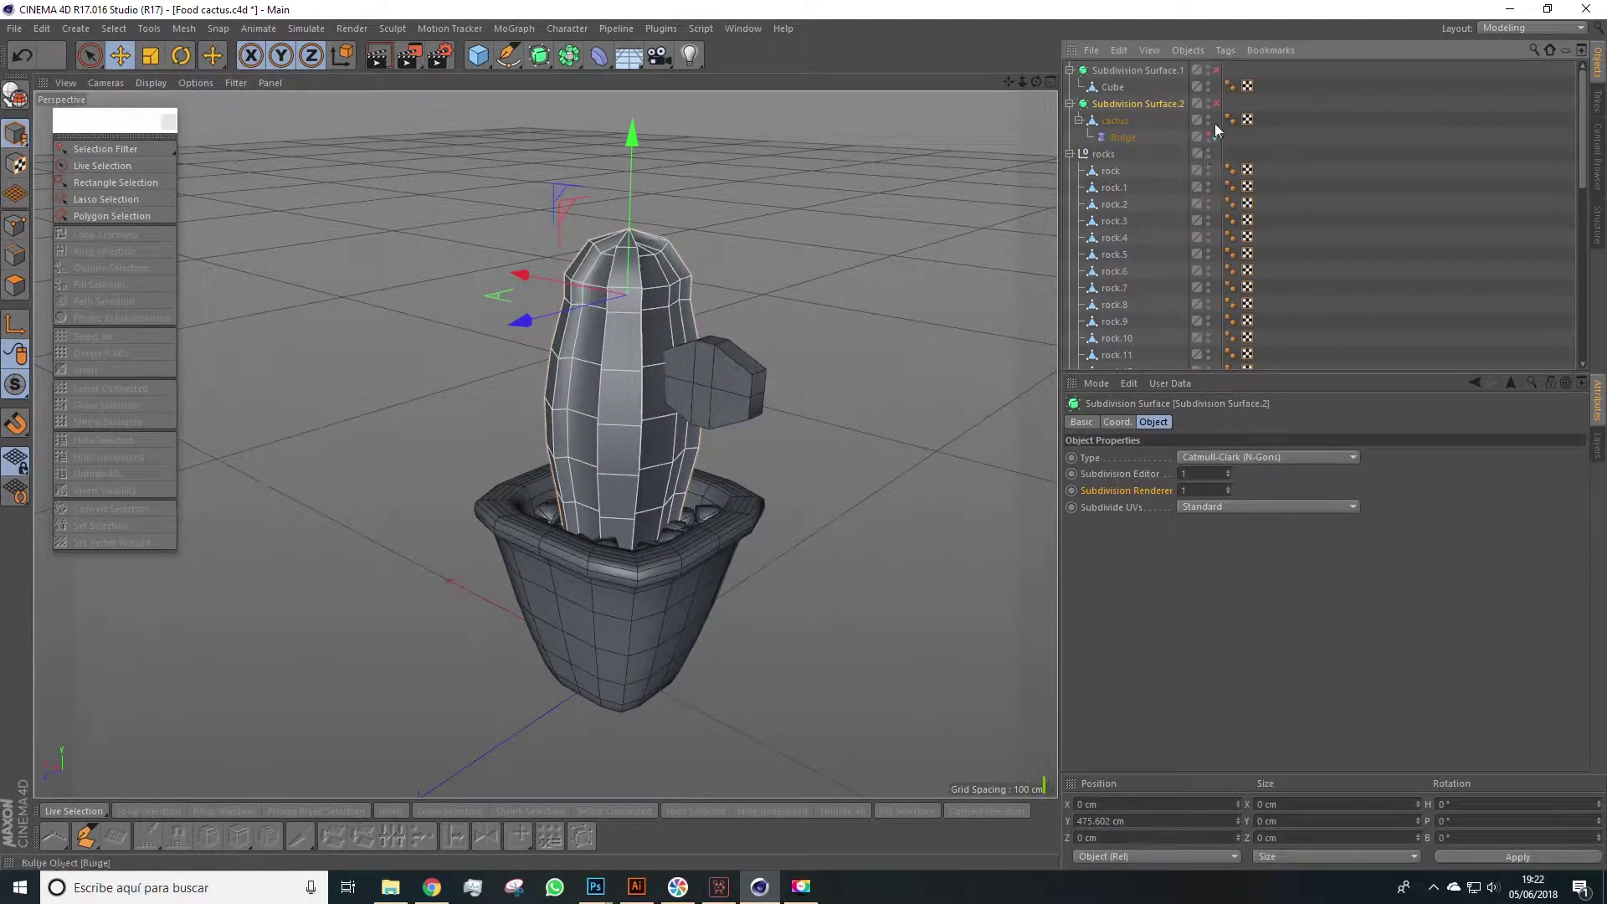
left_click(1217, 70)
left_click_drag(954, 260, 837, 291, "alt")
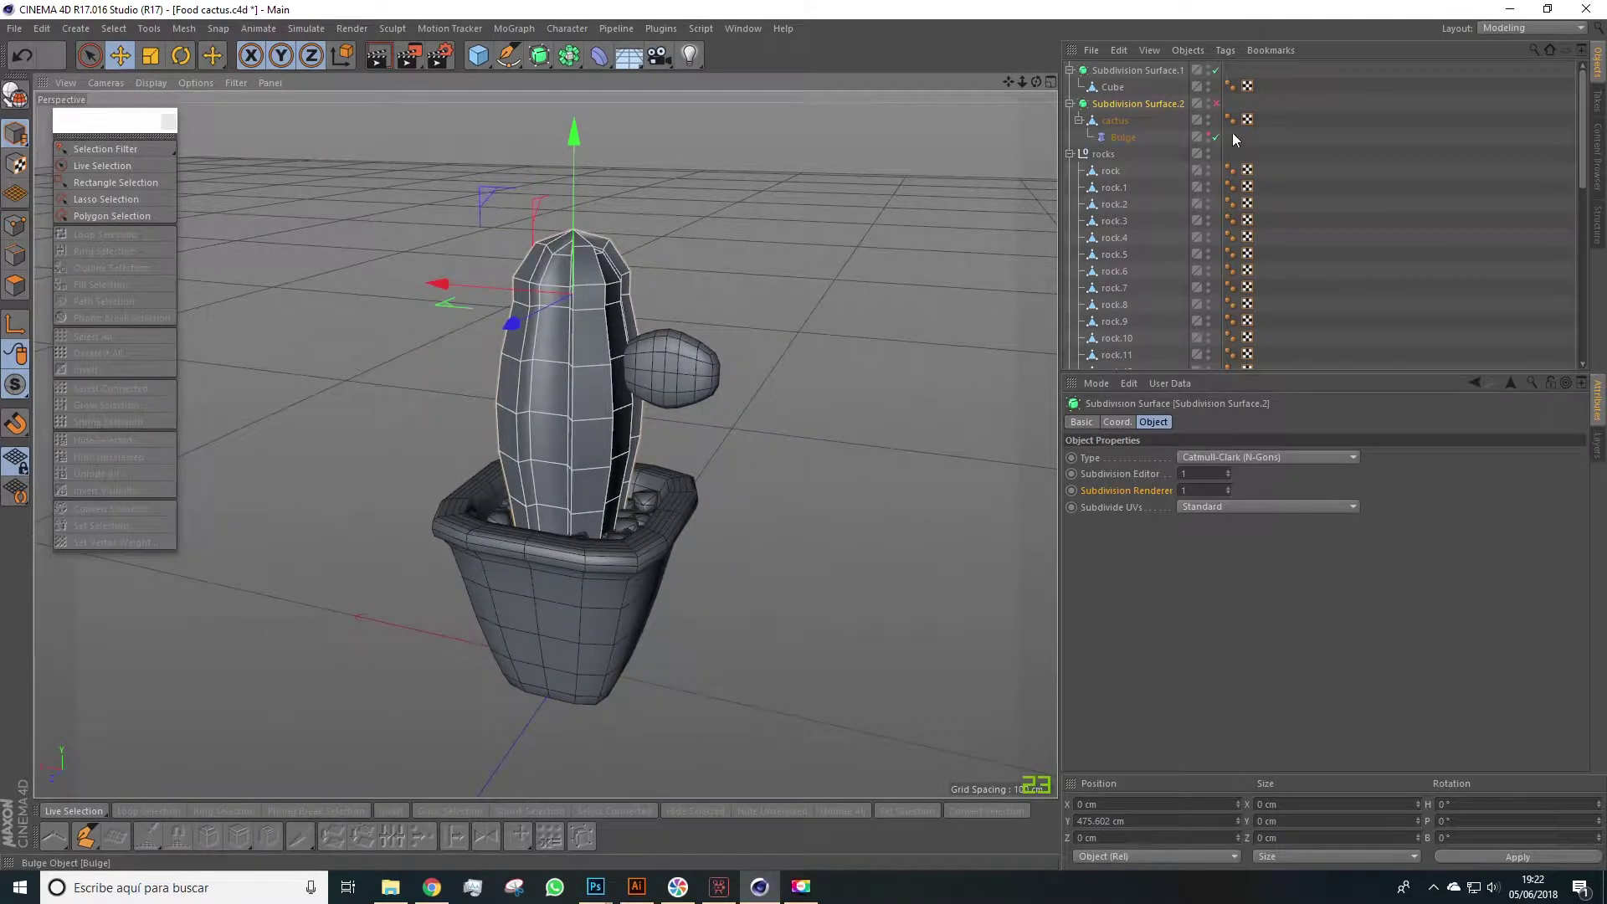
left_click(1359, 211)
left_click_drag(845, 370, 841, 365, "alt")
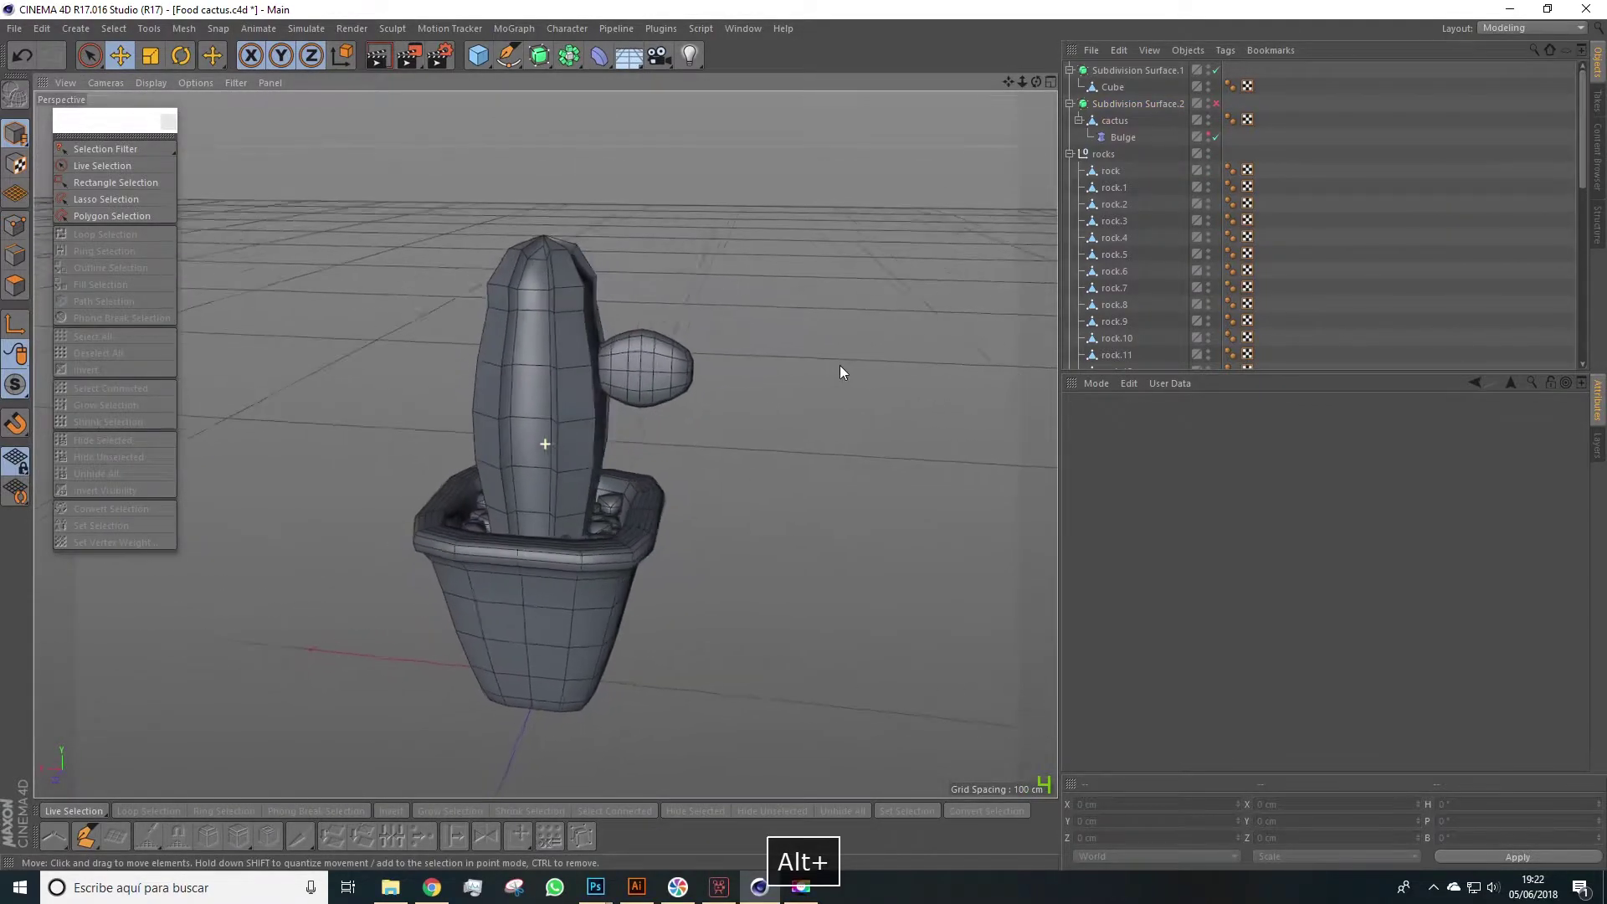
Step: Duplicate the smoothed side part to about X 110 cm on the cactus body's opposite side, then rotate the copy and lower it slightly
left_click(683, 374)
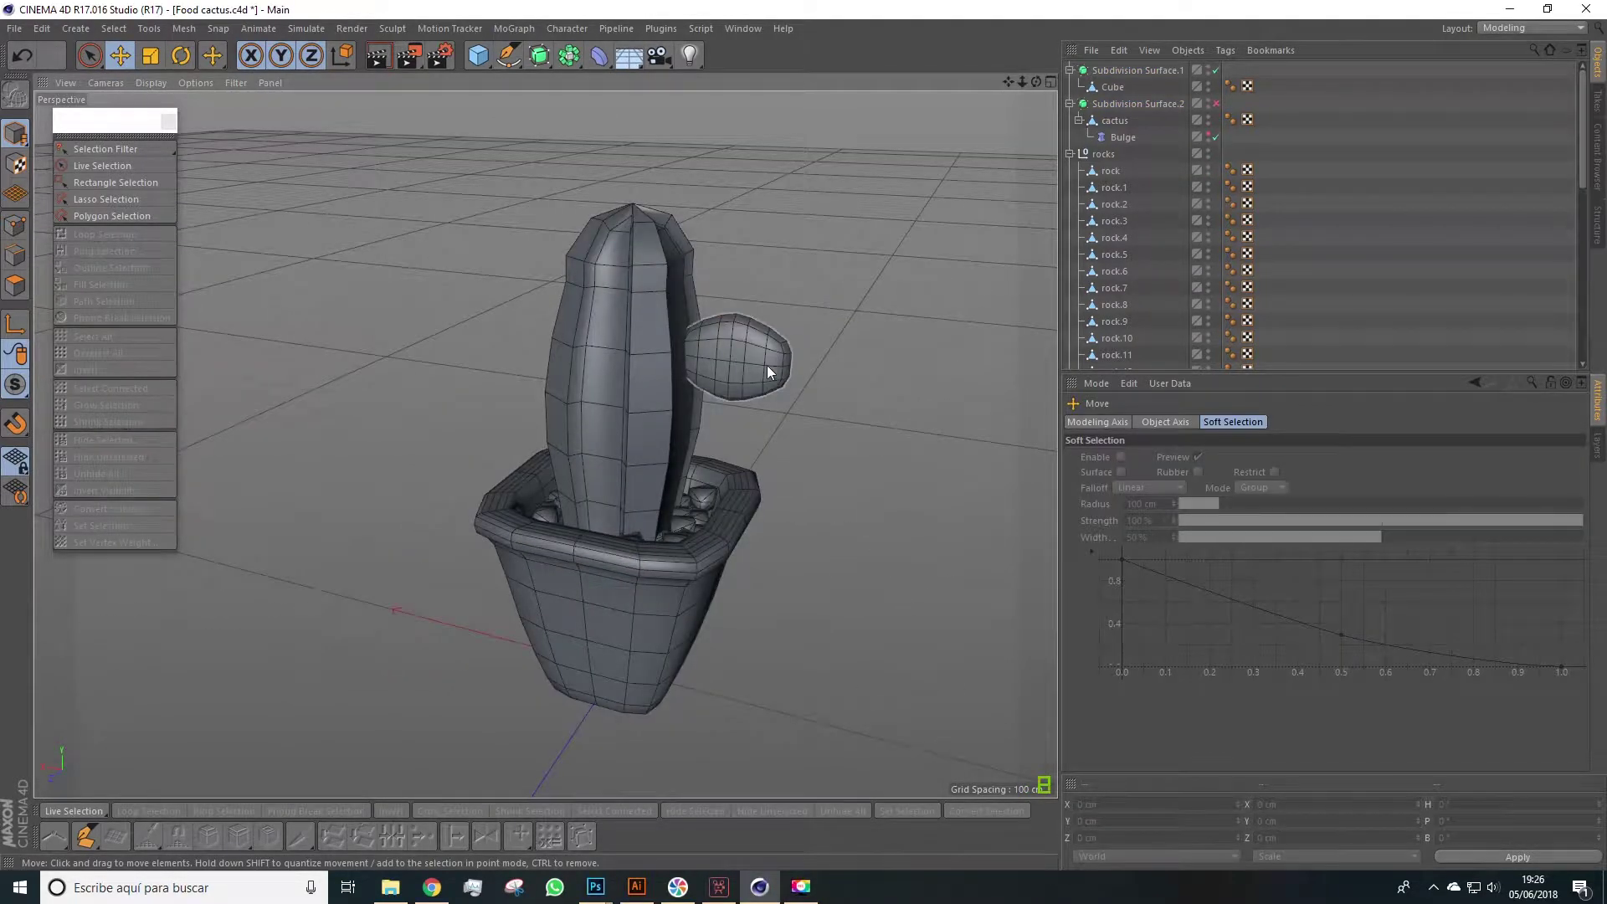
left_click(769, 371)
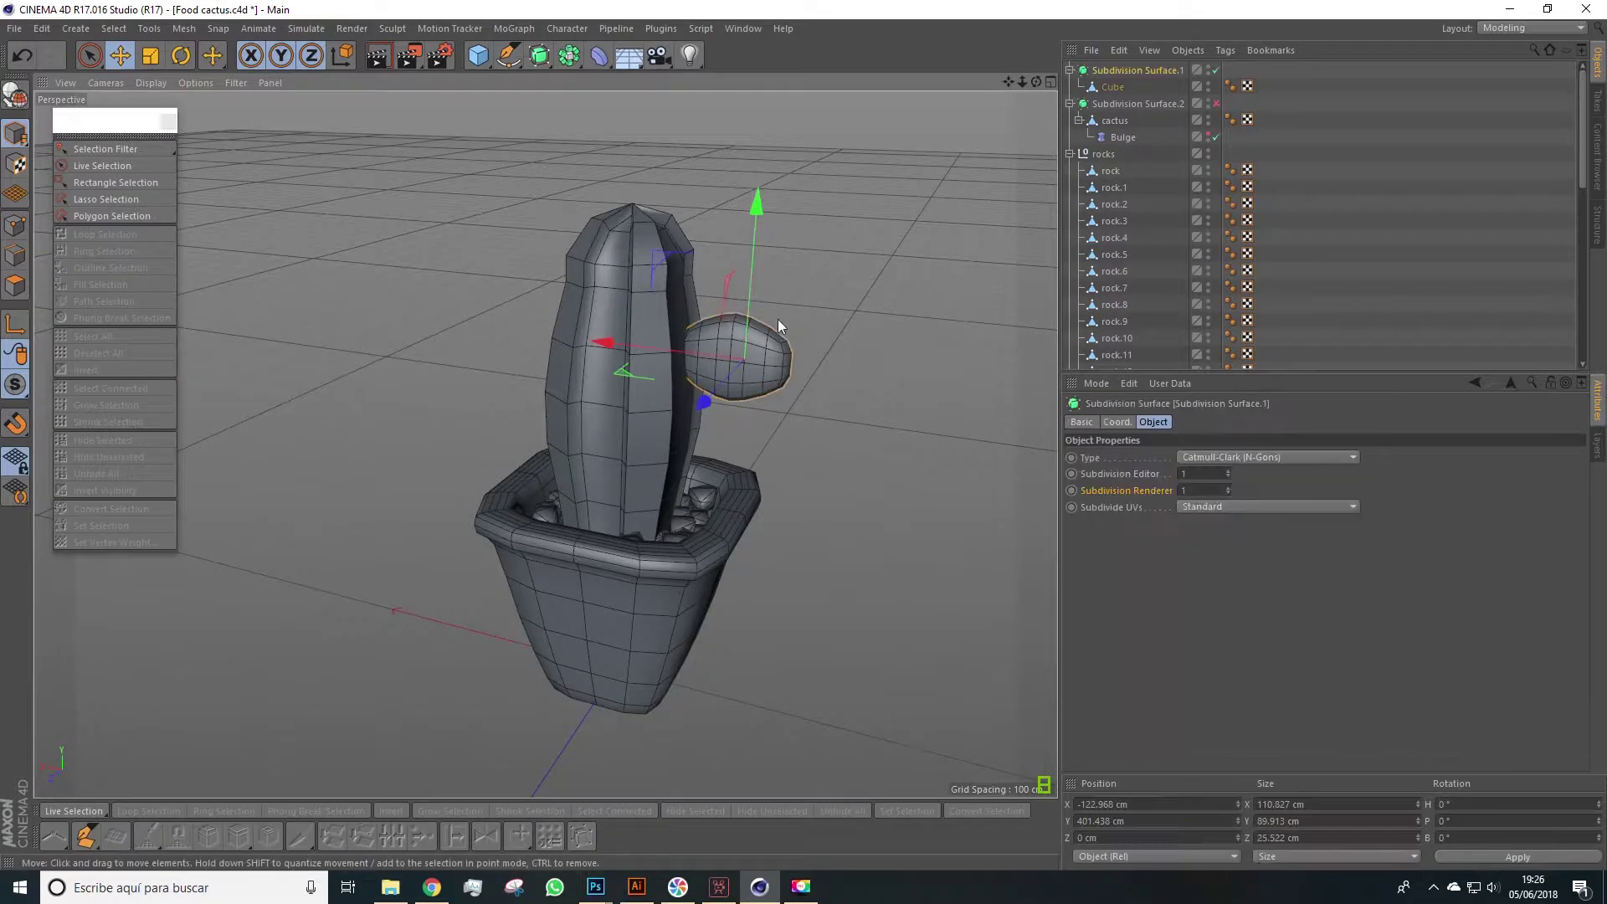
left_click_drag(666, 359, 499, 424, "alt")
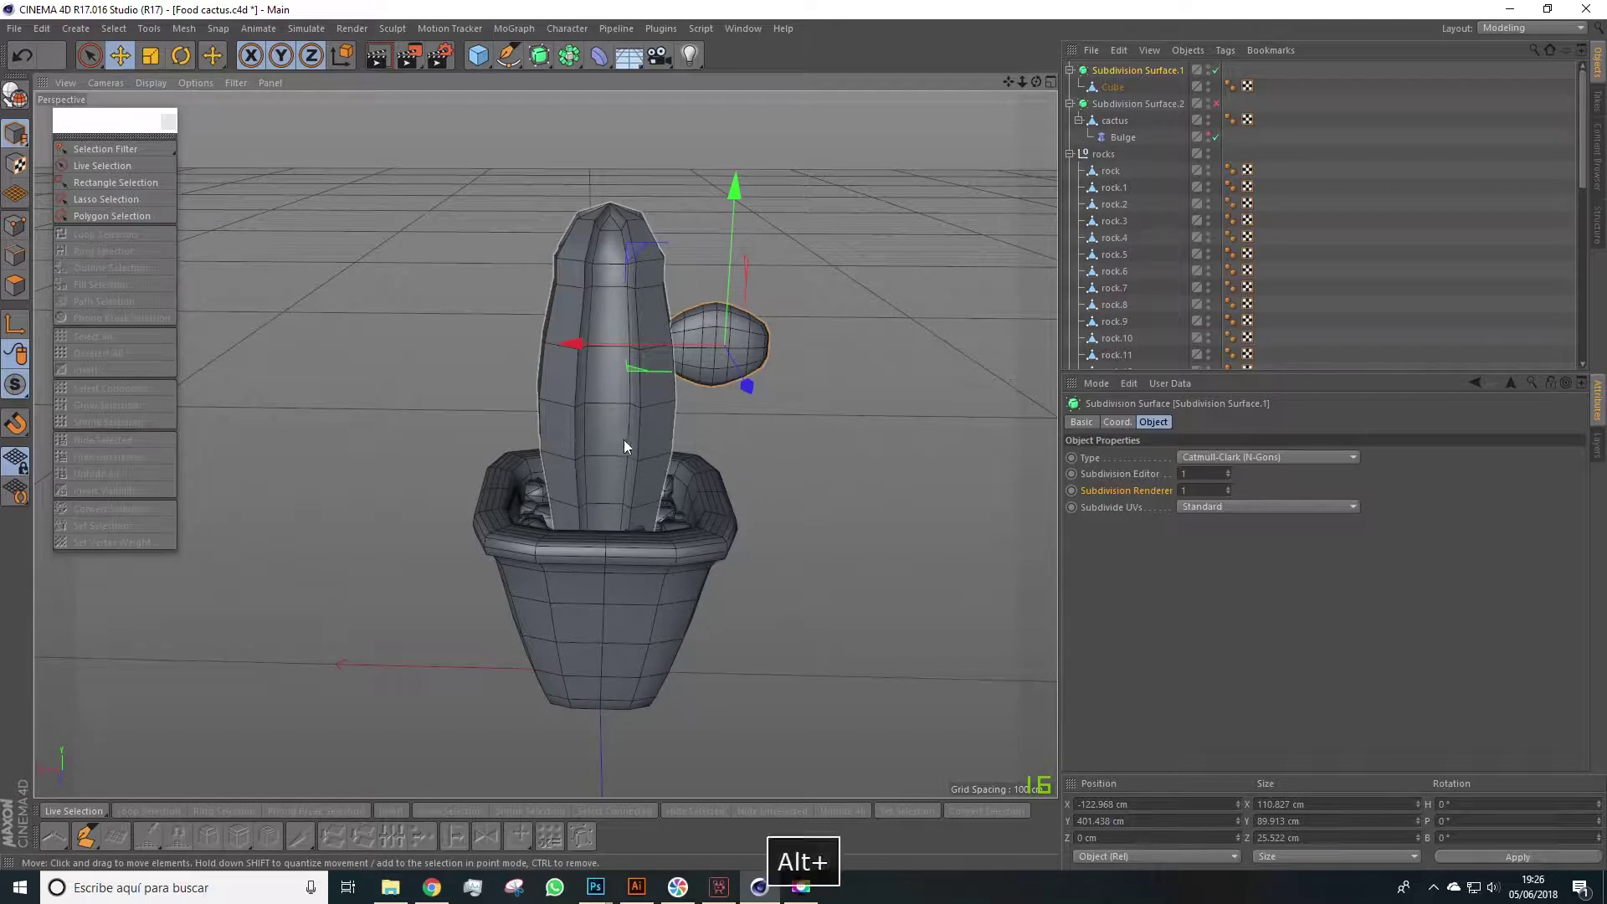
left_click_drag(558, 434, 561, 435, "alt")
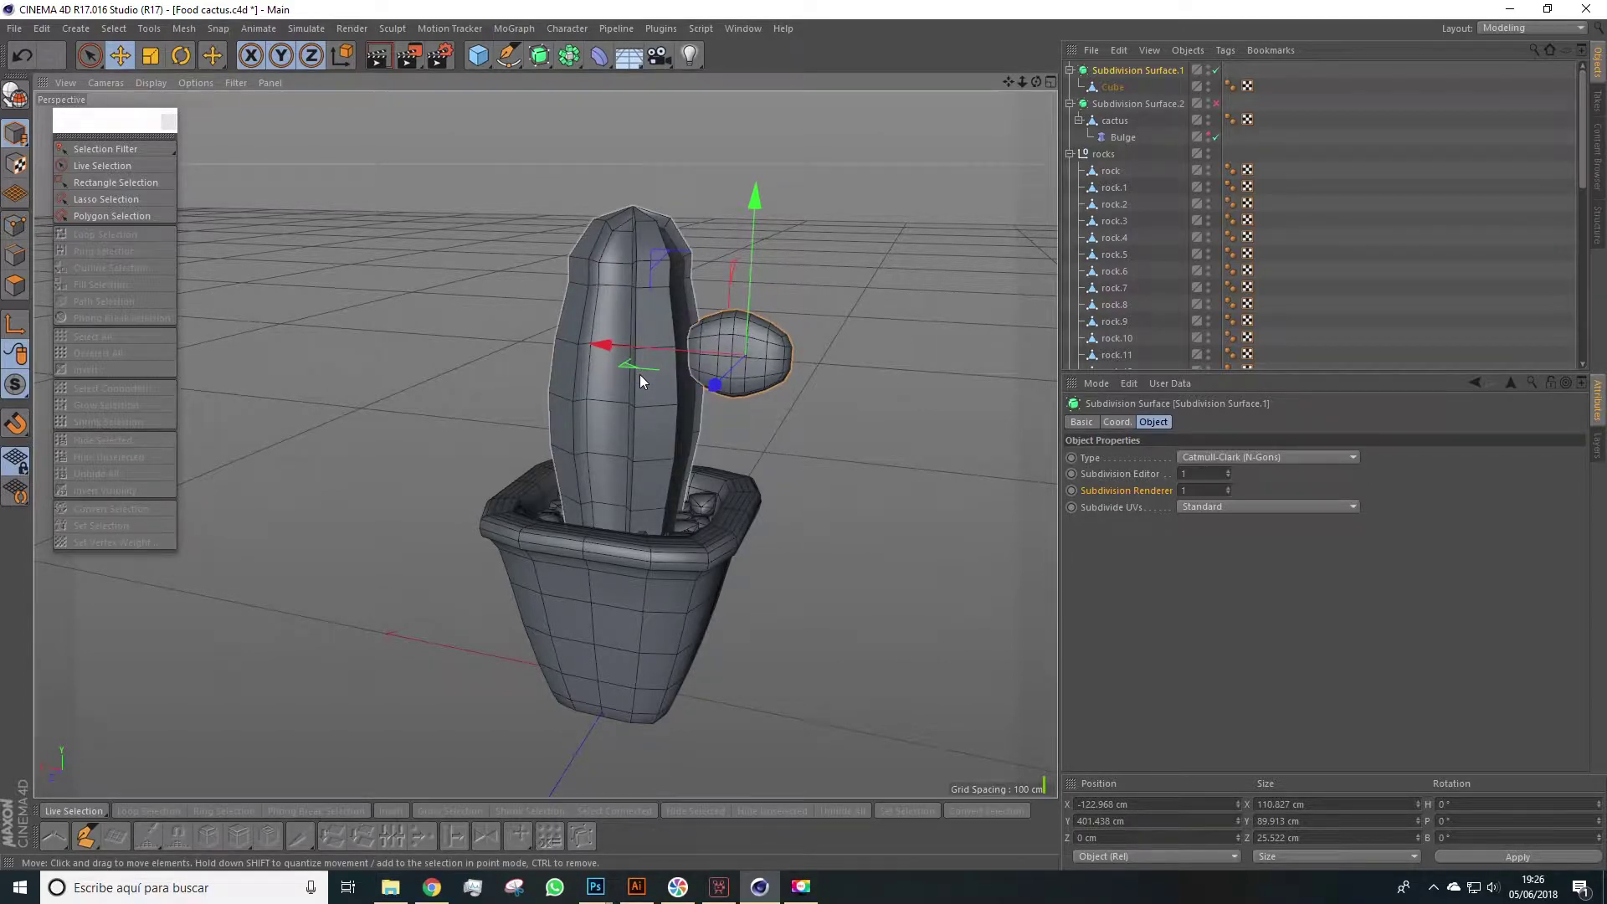
left_click_drag(626, 360, 708, 381, "alt")
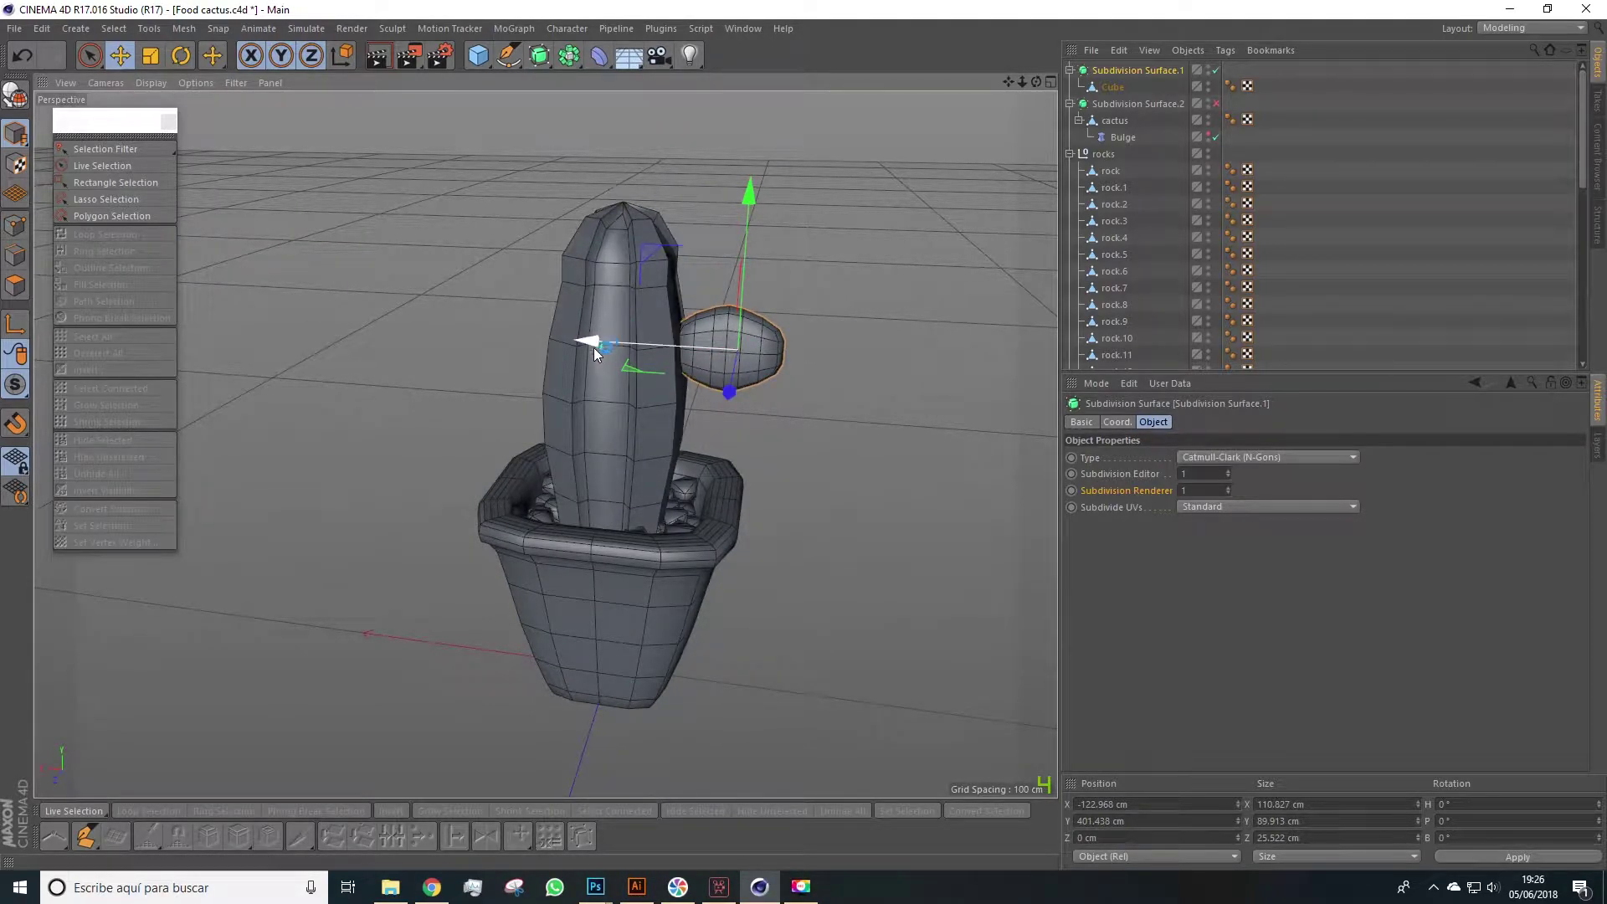
key("ctrl+z")
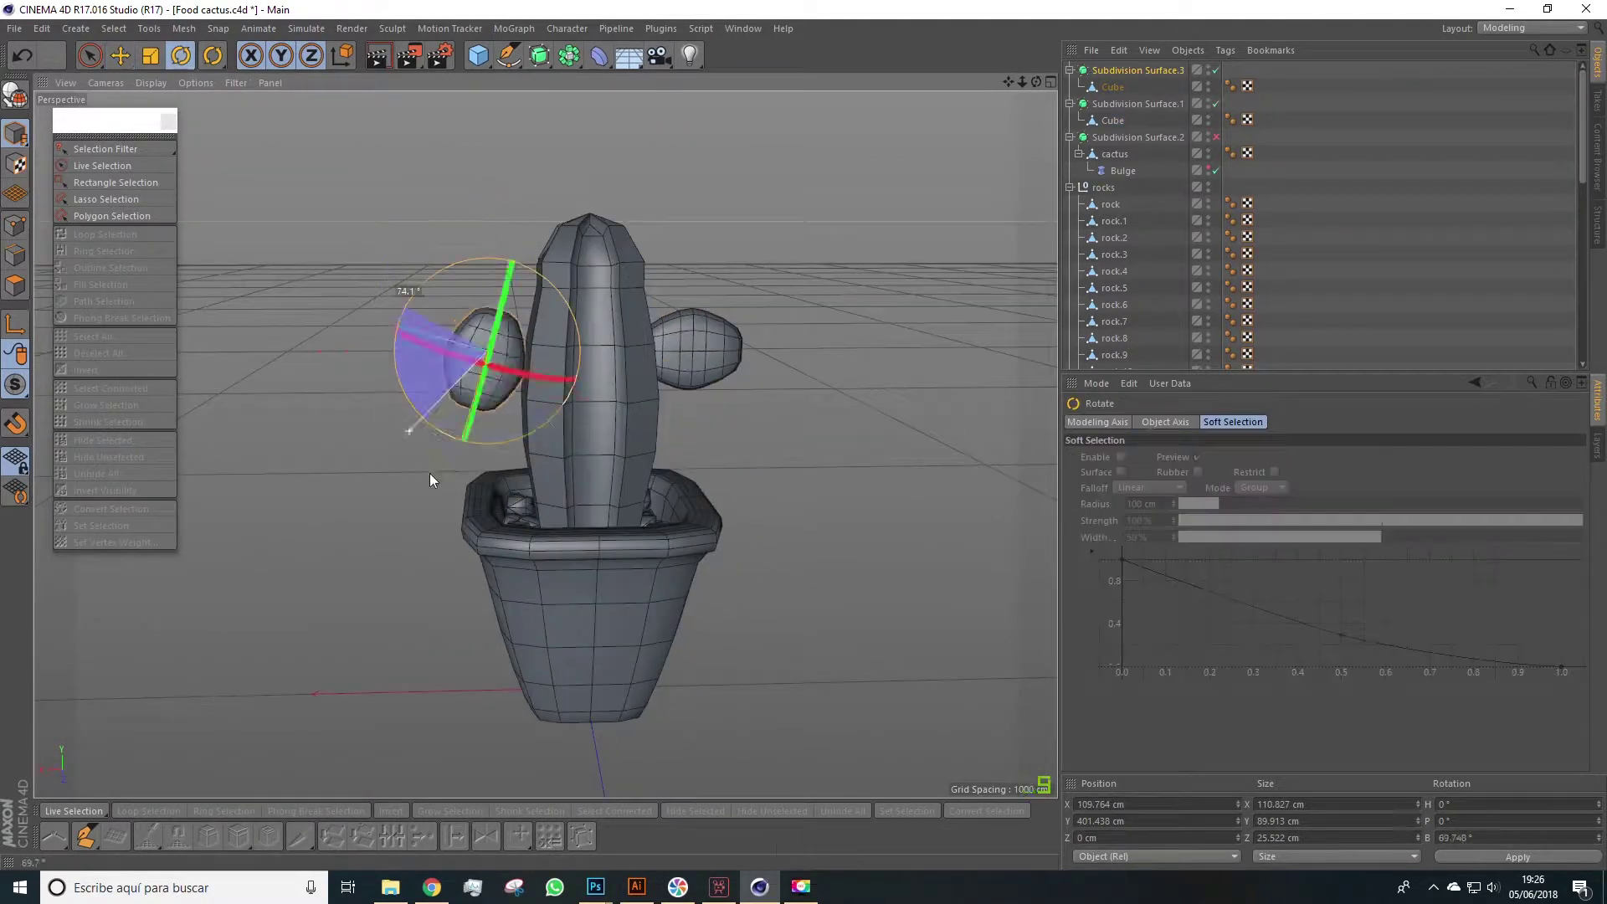
key("e")
left_click_drag(589, 484, 606, 457)
left_click(787, 553)
Step: Add a 100 x 100 cm Polygon object and raise it above the cactus tip, to about Y 585 cm
left_click_drag(786, 552, 670, 603, "alt")
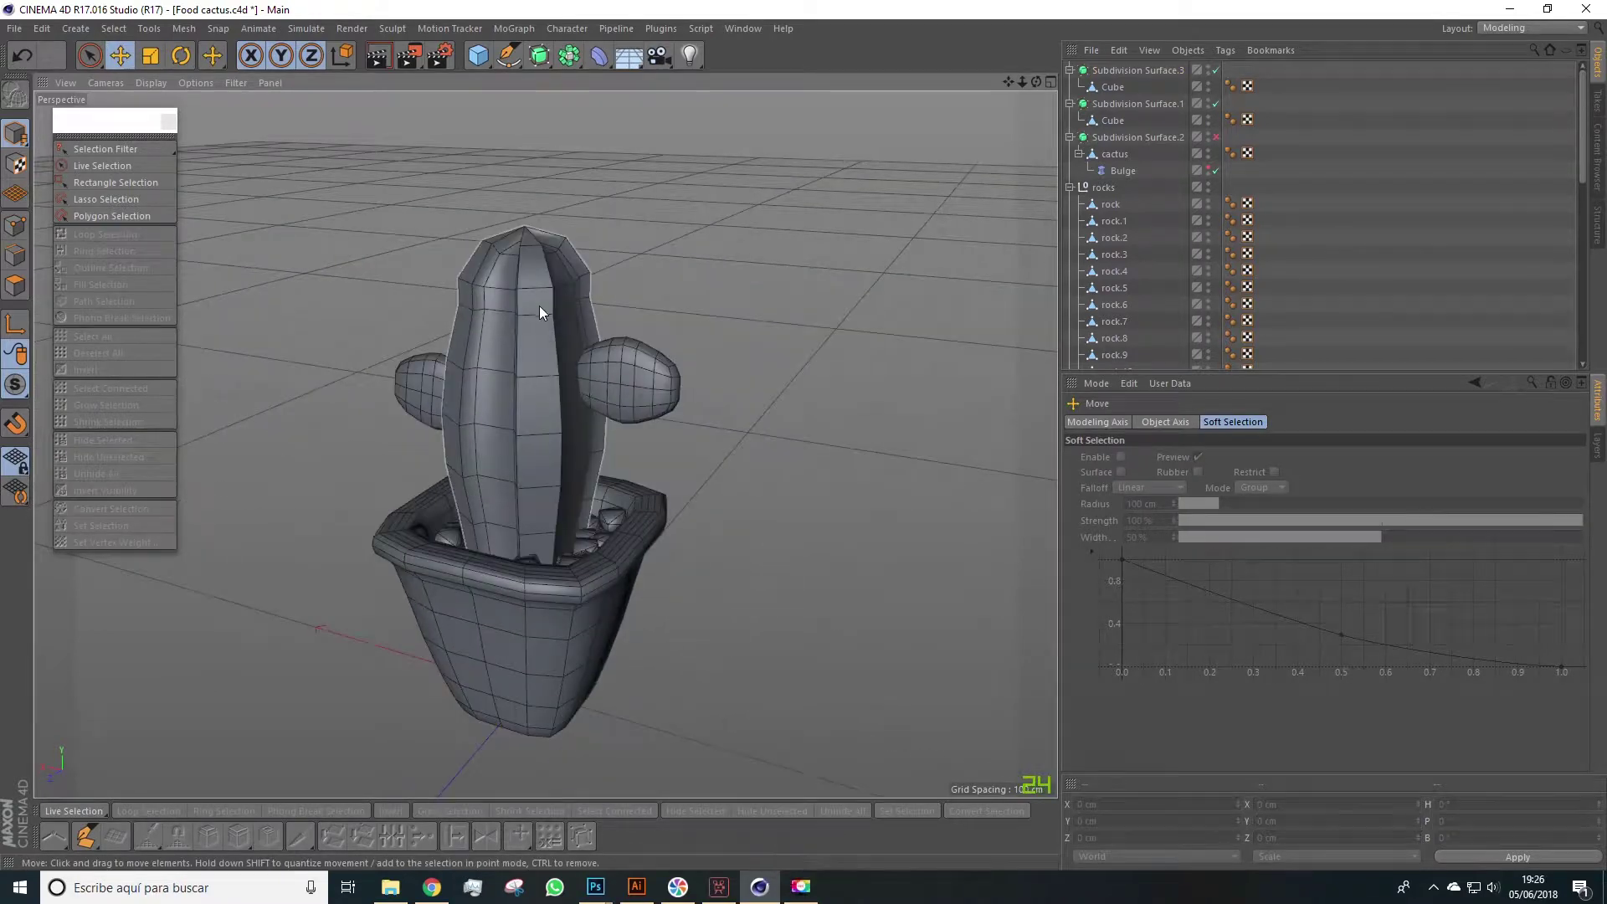
left_click_drag(525, 502, 614, 483, "alt")
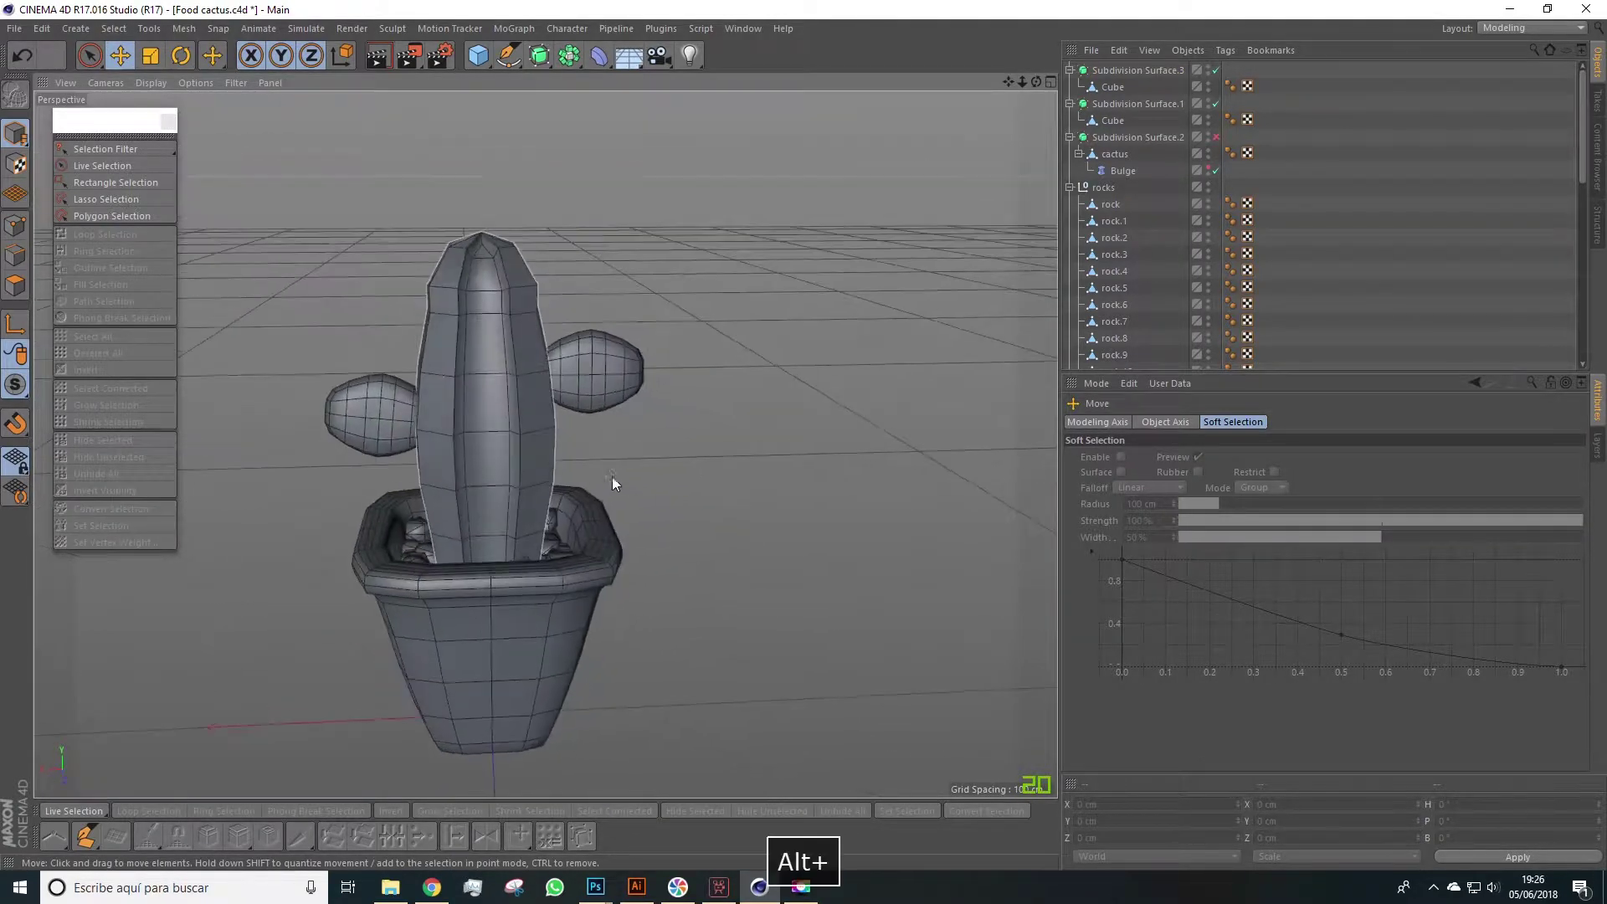
left_click_drag(484, 455, 469, 268, "alt")
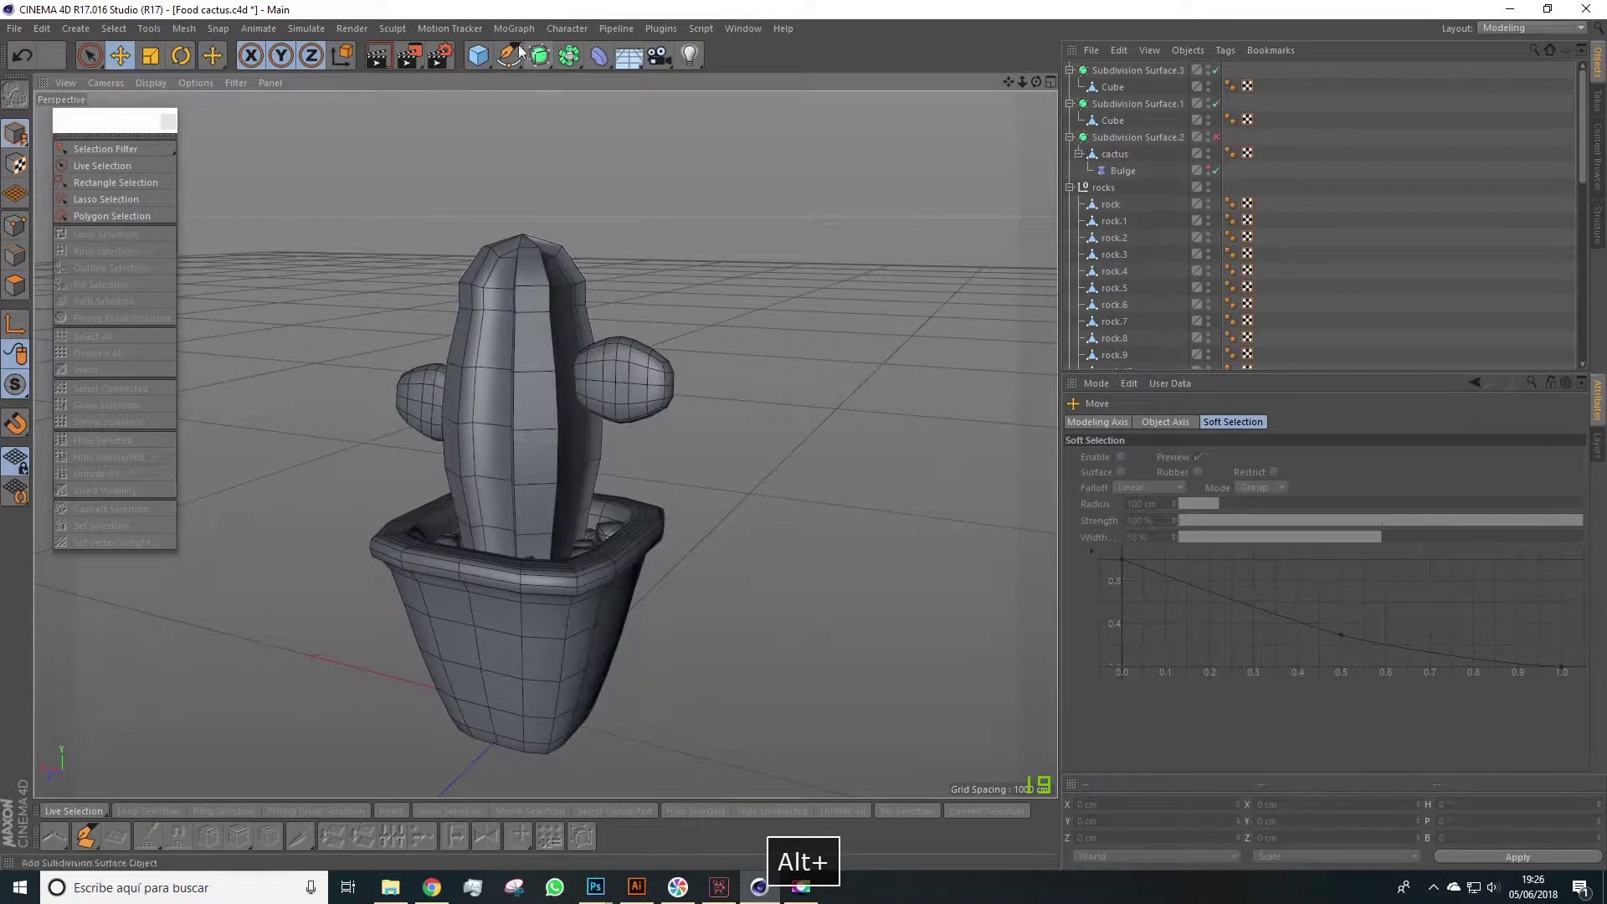
left_click(481, 62)
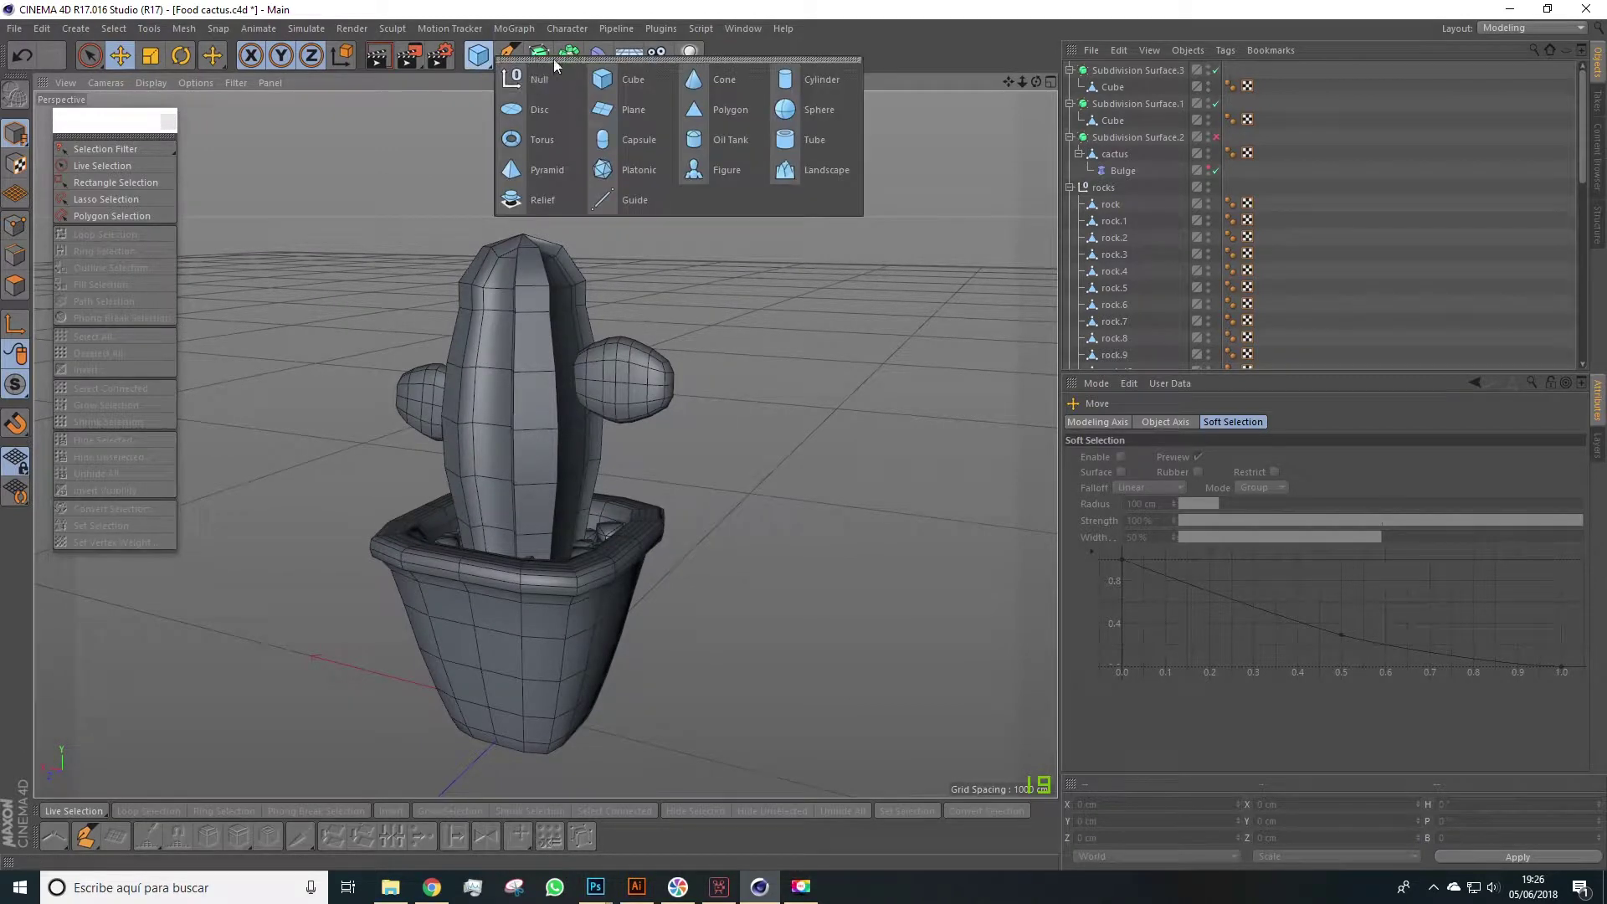
left_click(708, 112)
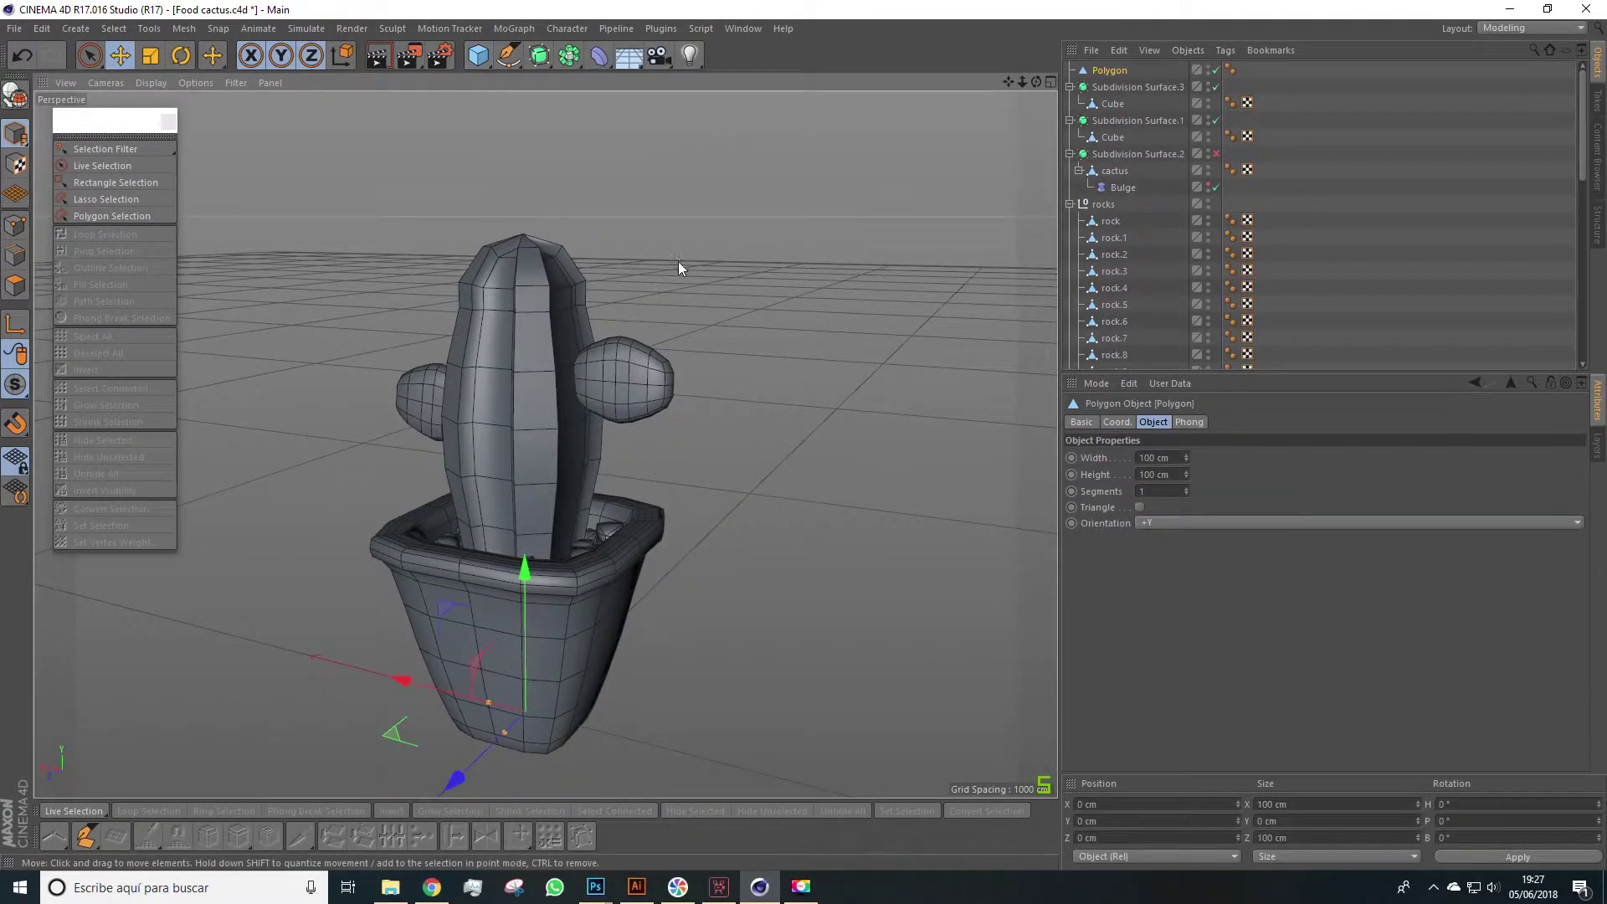
left_click_drag(678, 261, 526, 50, "alt")
left_click_drag(578, 351, 621, 711, "alt")
scroll(541, 231, "up", 4)
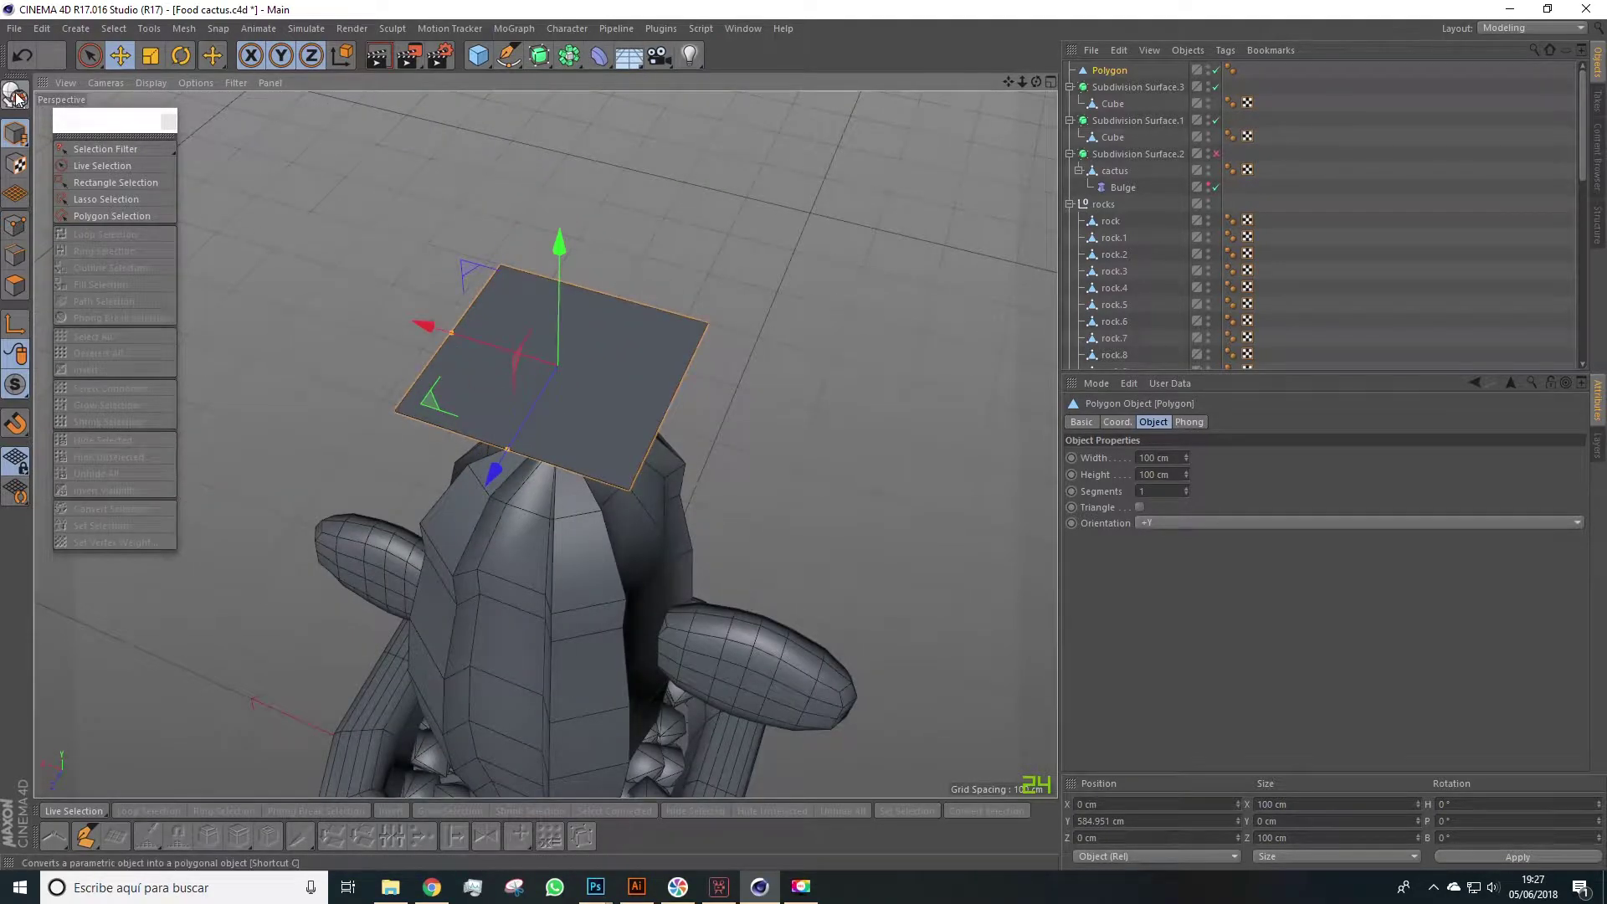
Step: Make the polygon editable and scale its two rear corner points together along X to about 4.7 cm apart
key("space")
left_click(15, 225)
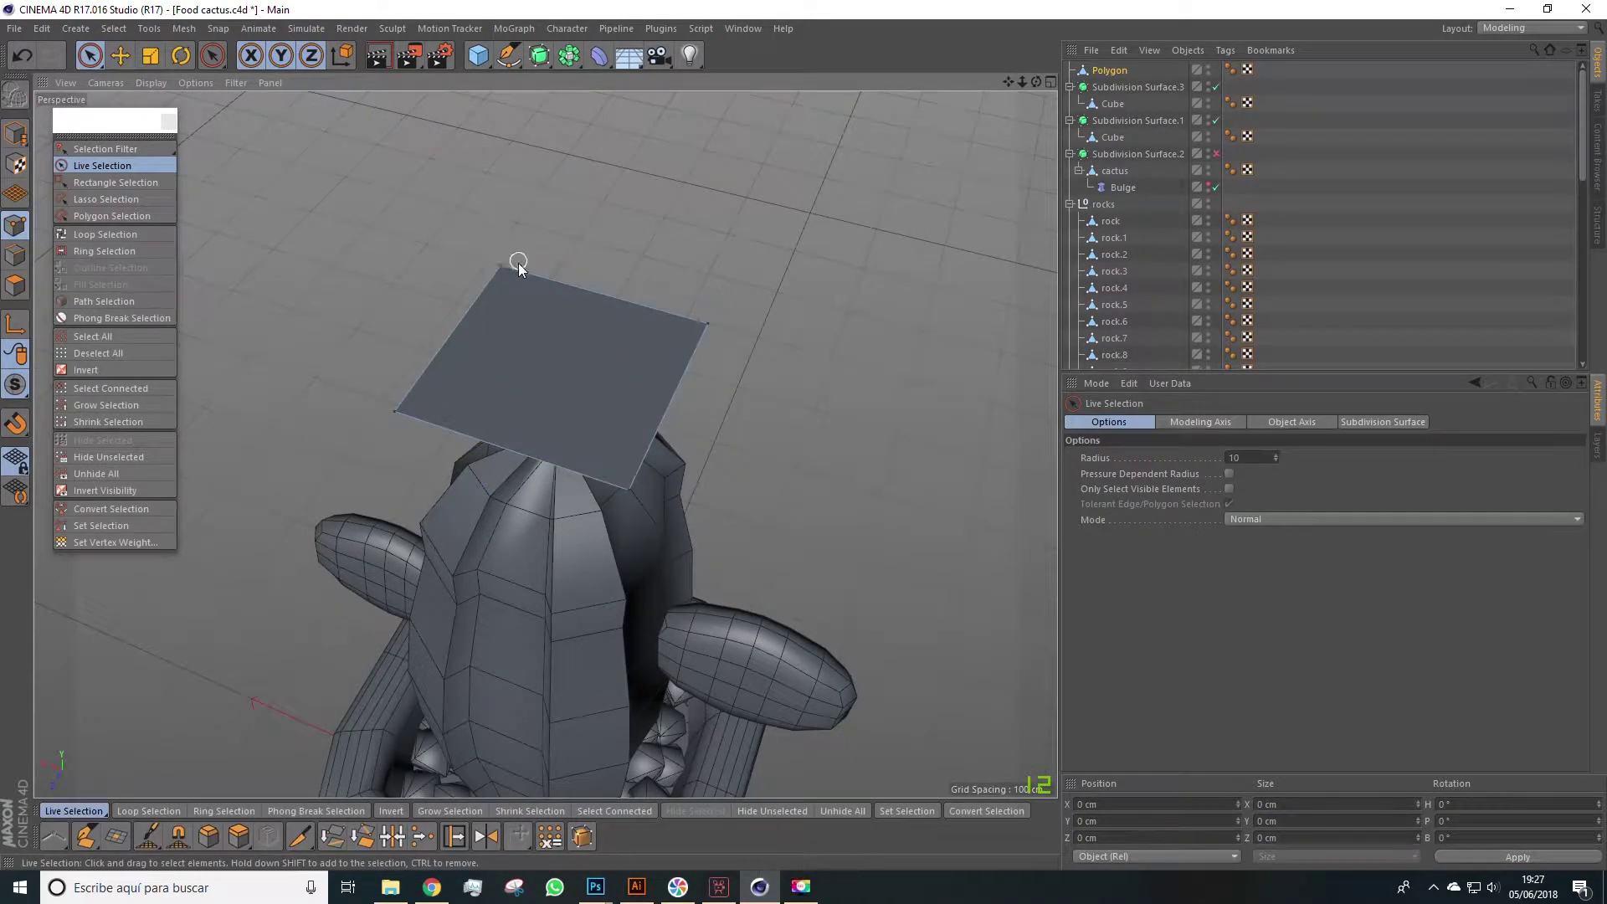
left_click_drag(707, 328, 707, 328)
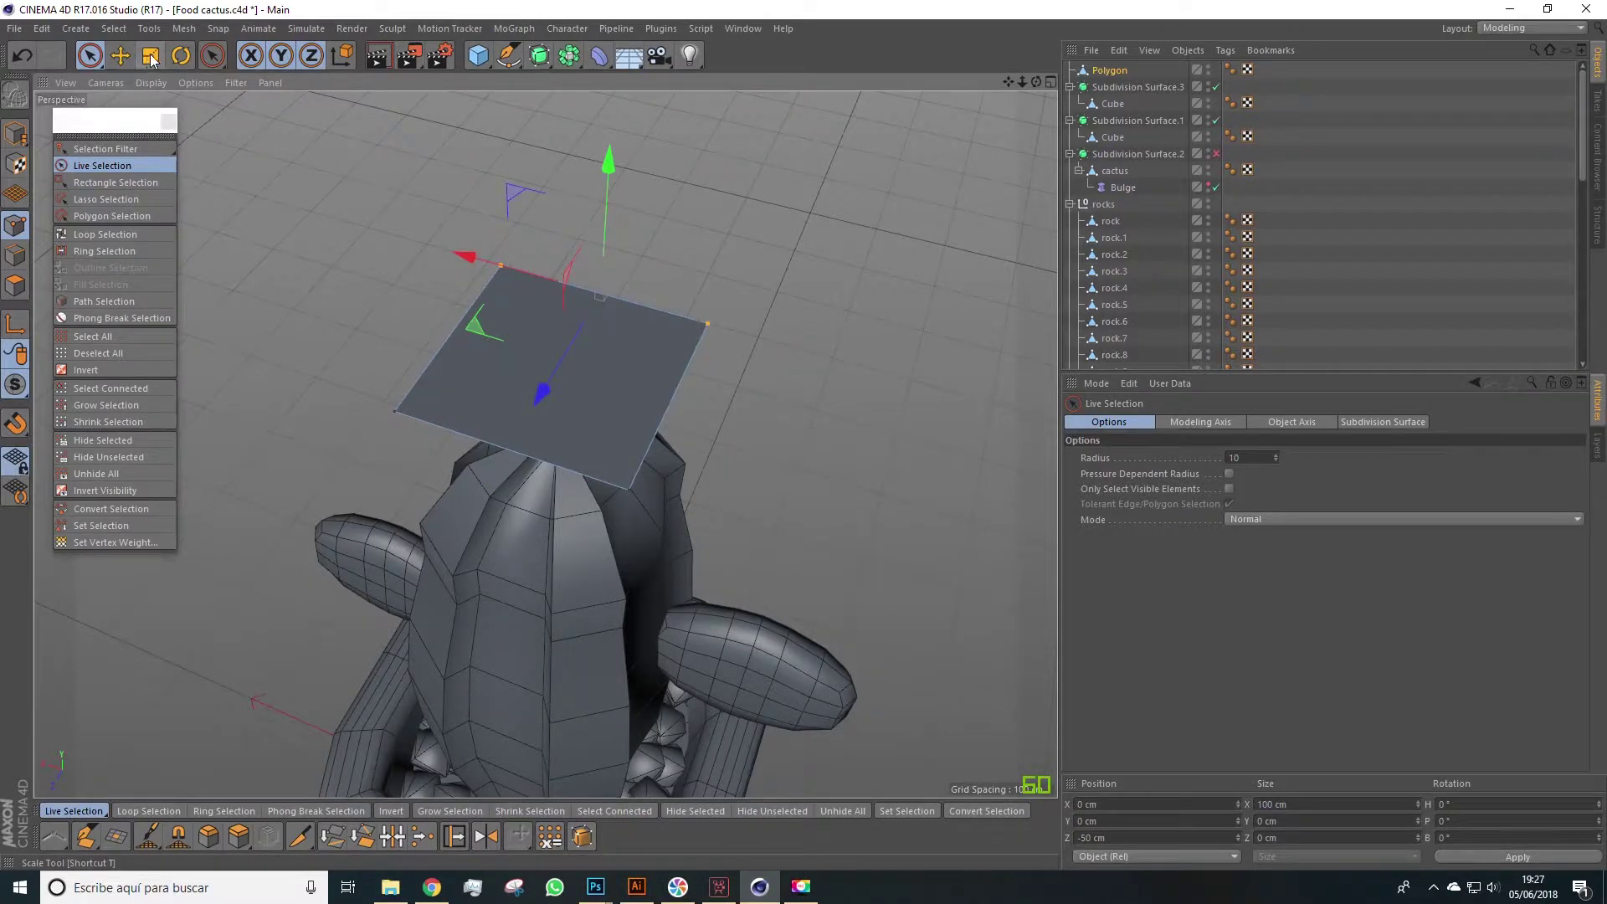
left_click(150, 56)
left_click_drag(464, 253, 601, 283)
Step: Weld the two close rear points at their midpoint to turn the polygon into a triangle
scroll(601, 283, "up", 6)
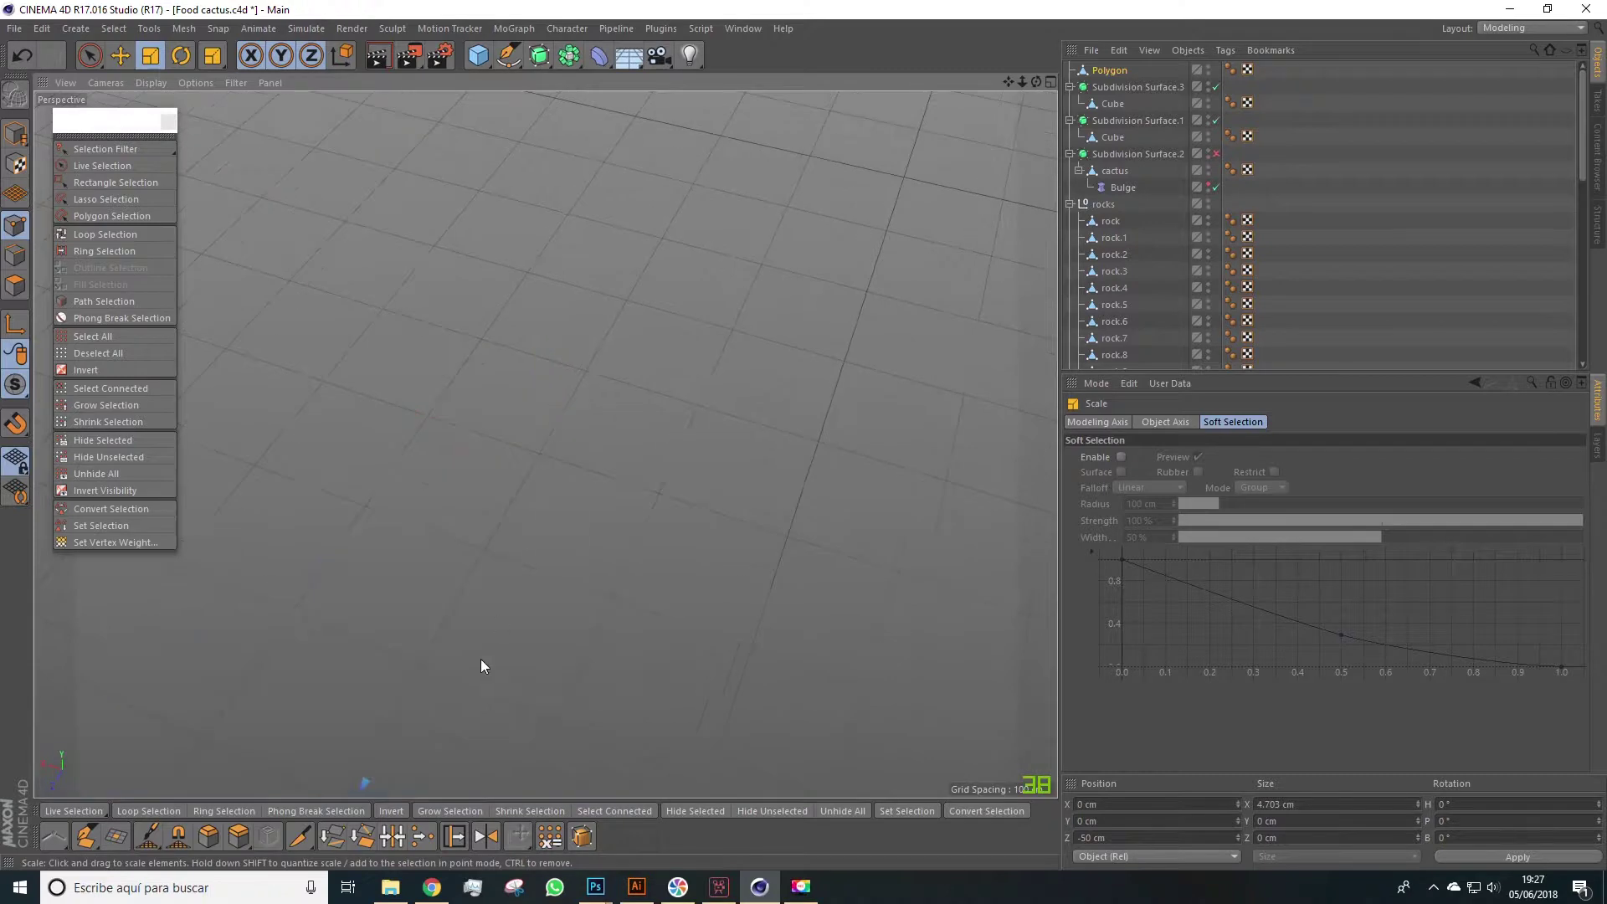
left_click_drag(526, 634, 570, 574, "alt")
left_click(423, 837)
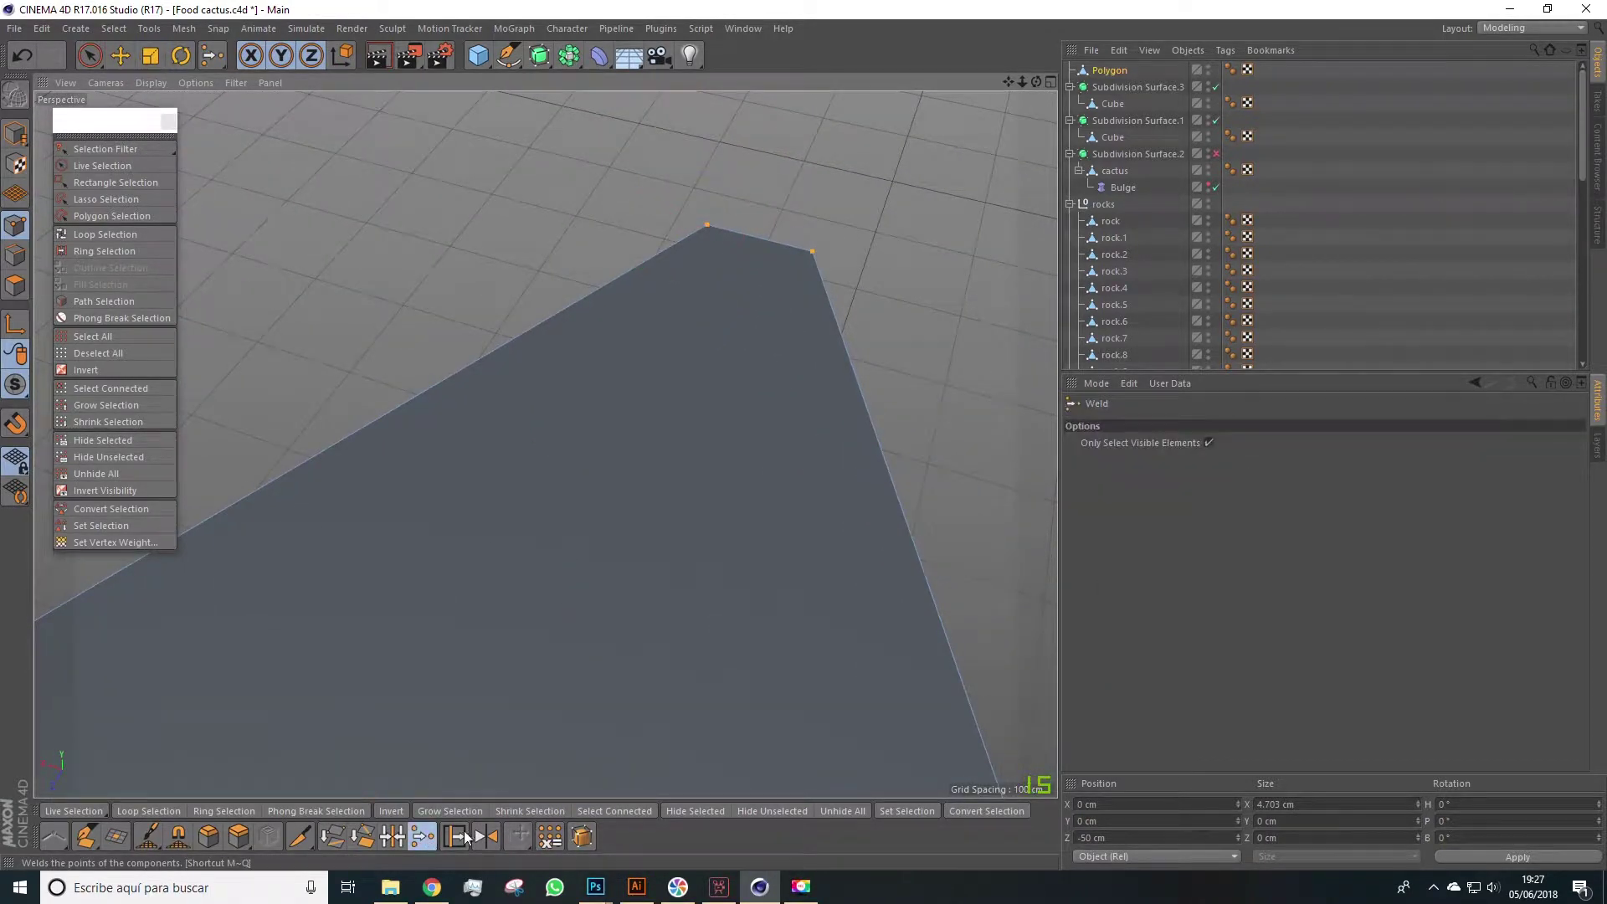
left_click(760, 238)
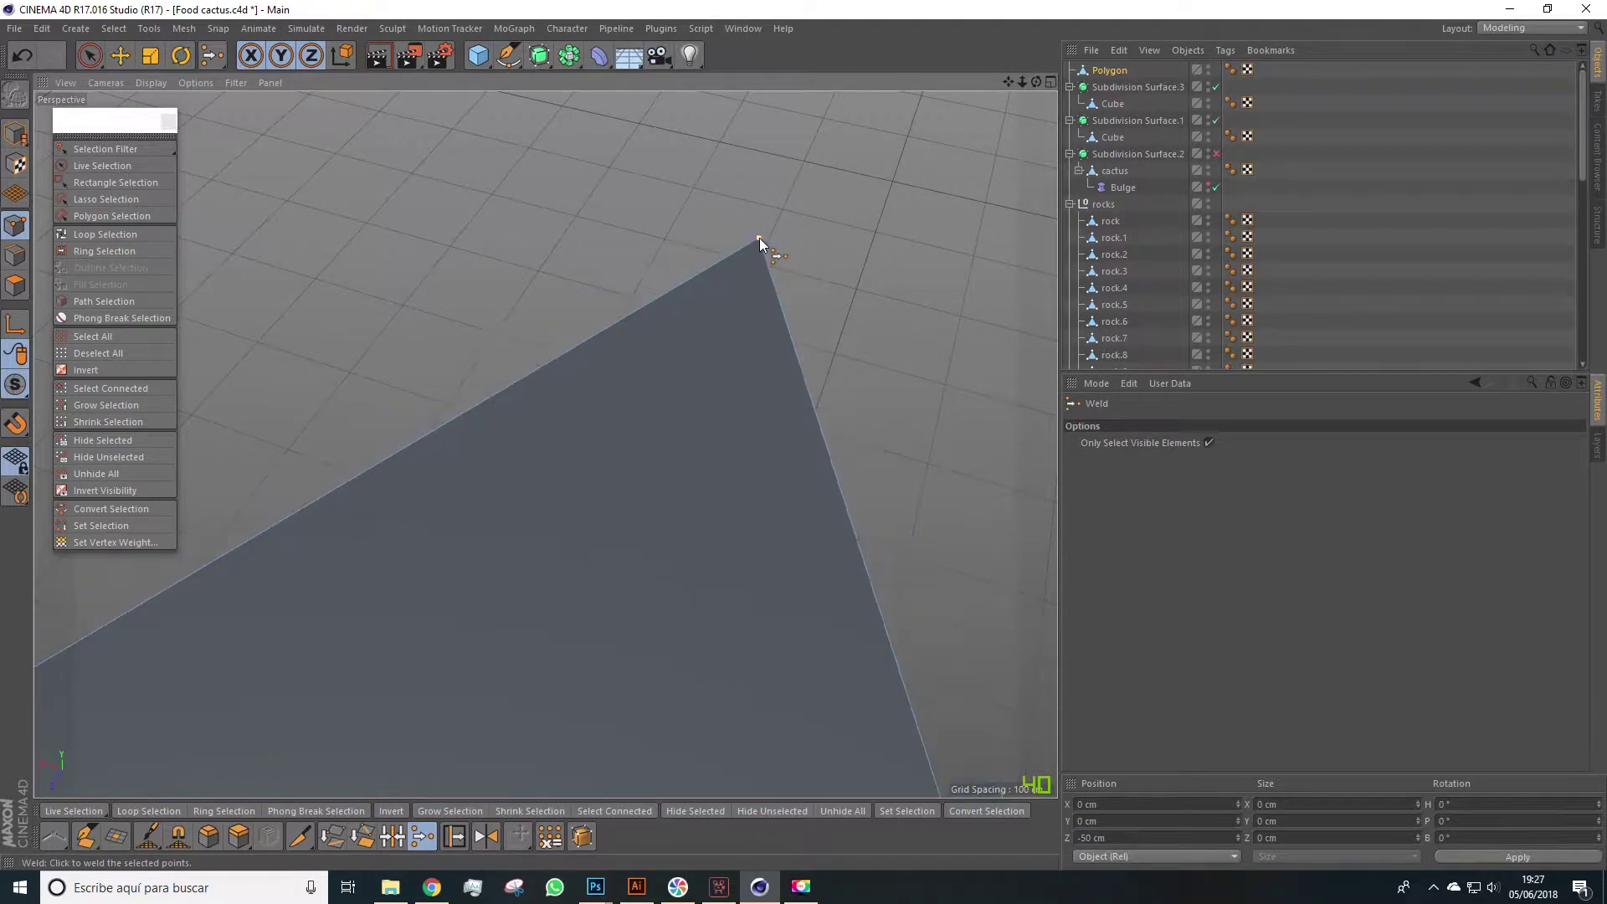
scroll(732, 389, "down", 5)
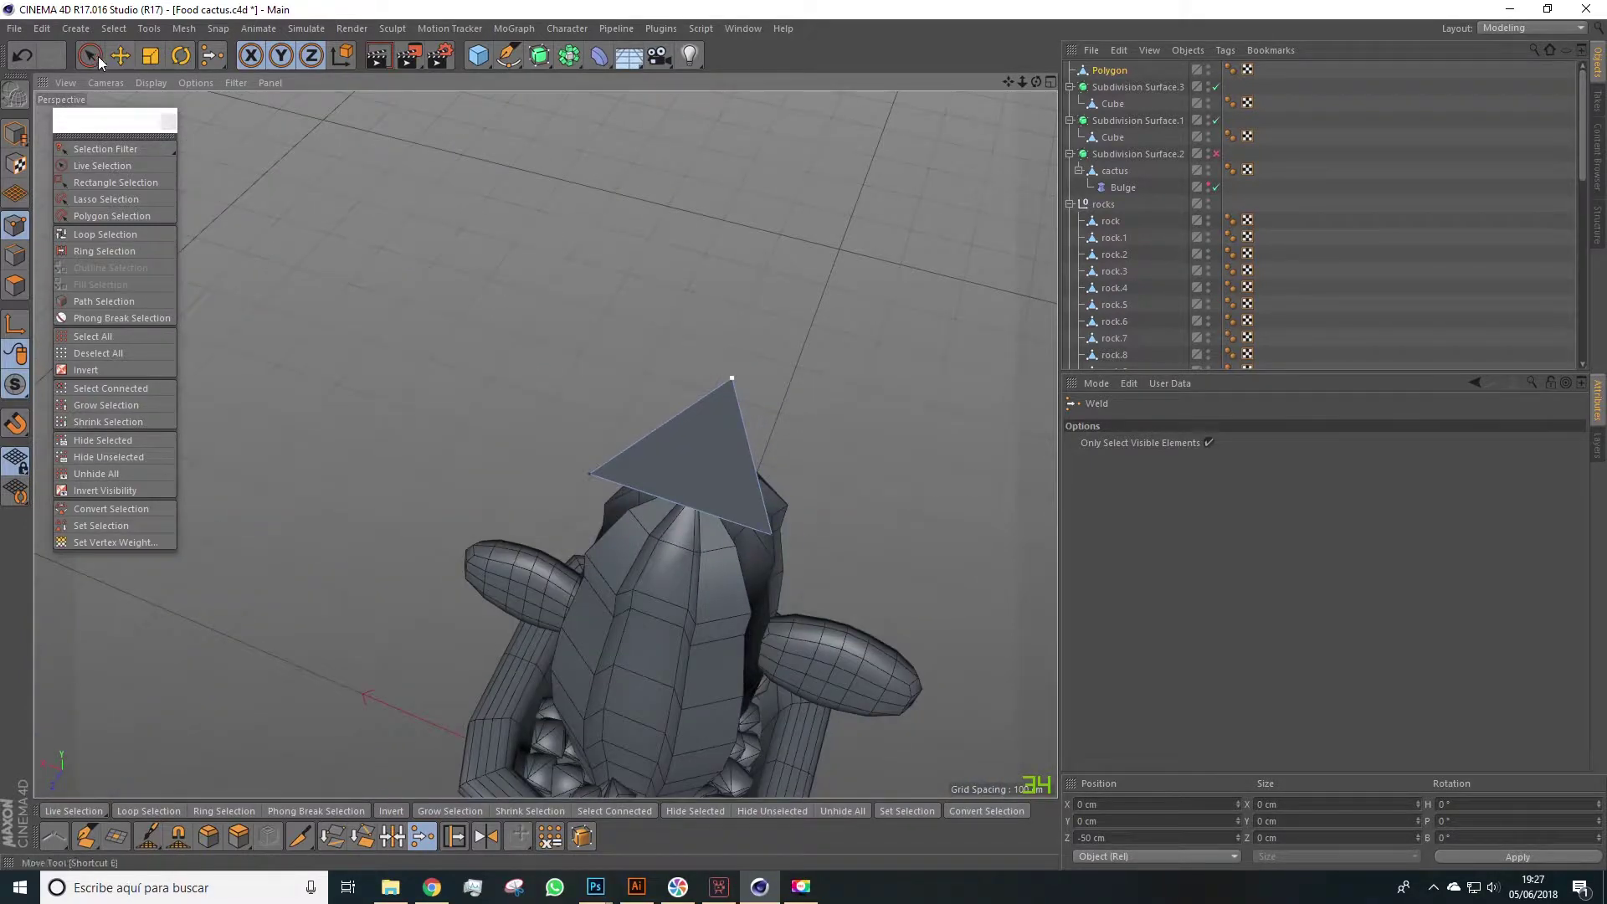
Step: Narrow the triangle's base to about 24 cm and move its two points along Z to about 84 cm, forming a long spike
key("space")
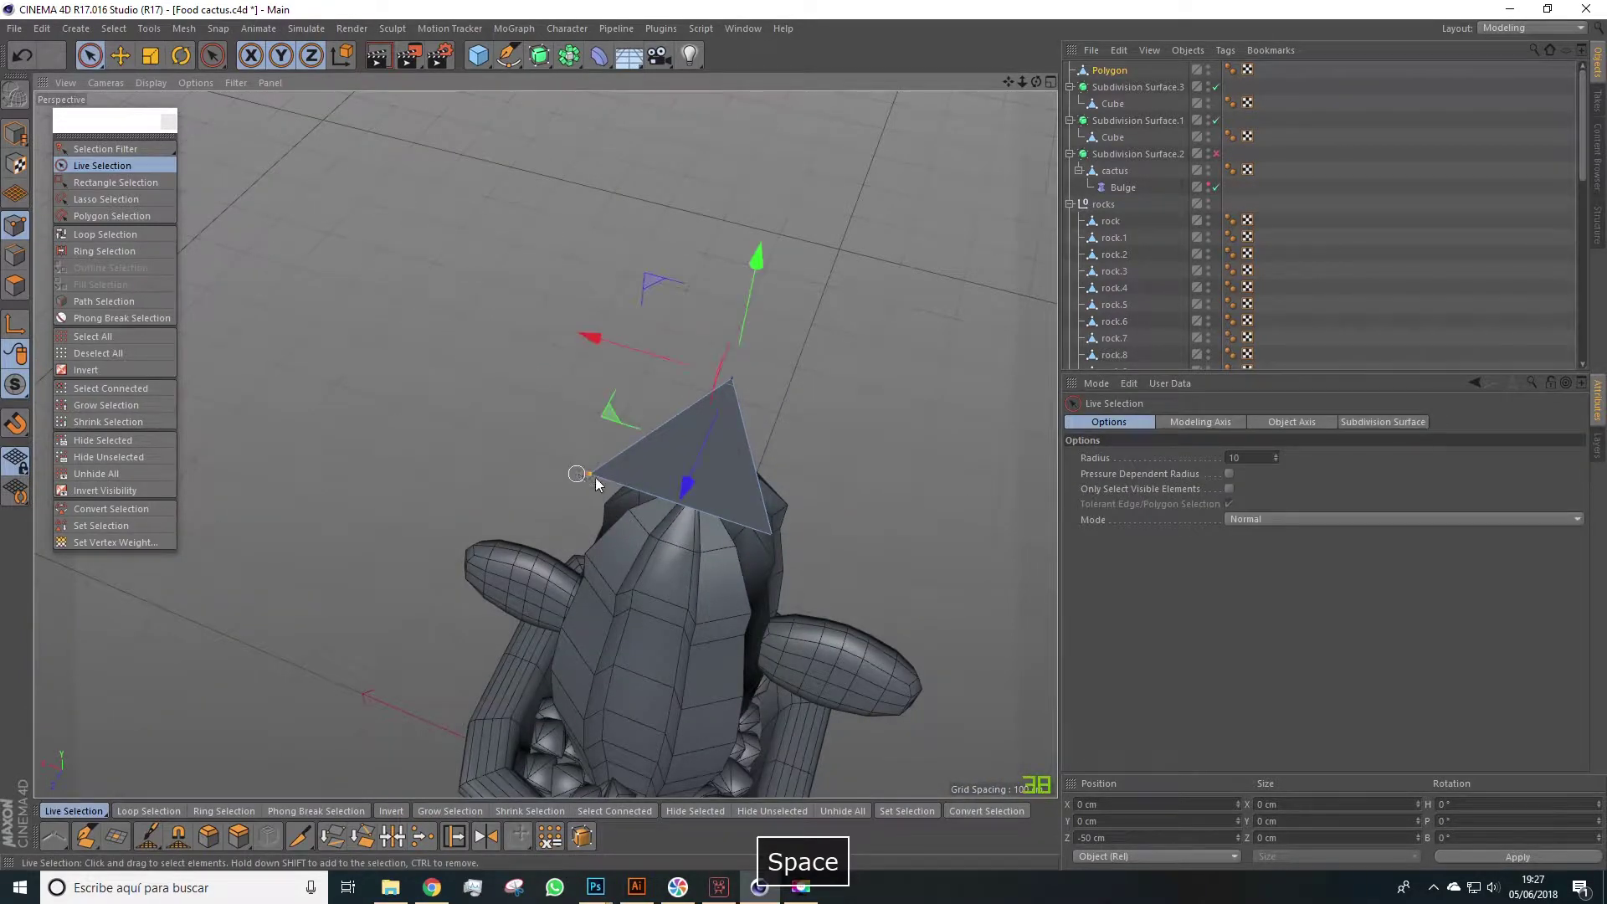
key("t")
left_click_drag(543, 474, 585, 661)
key("e")
scroll(711, 549, "up", 3)
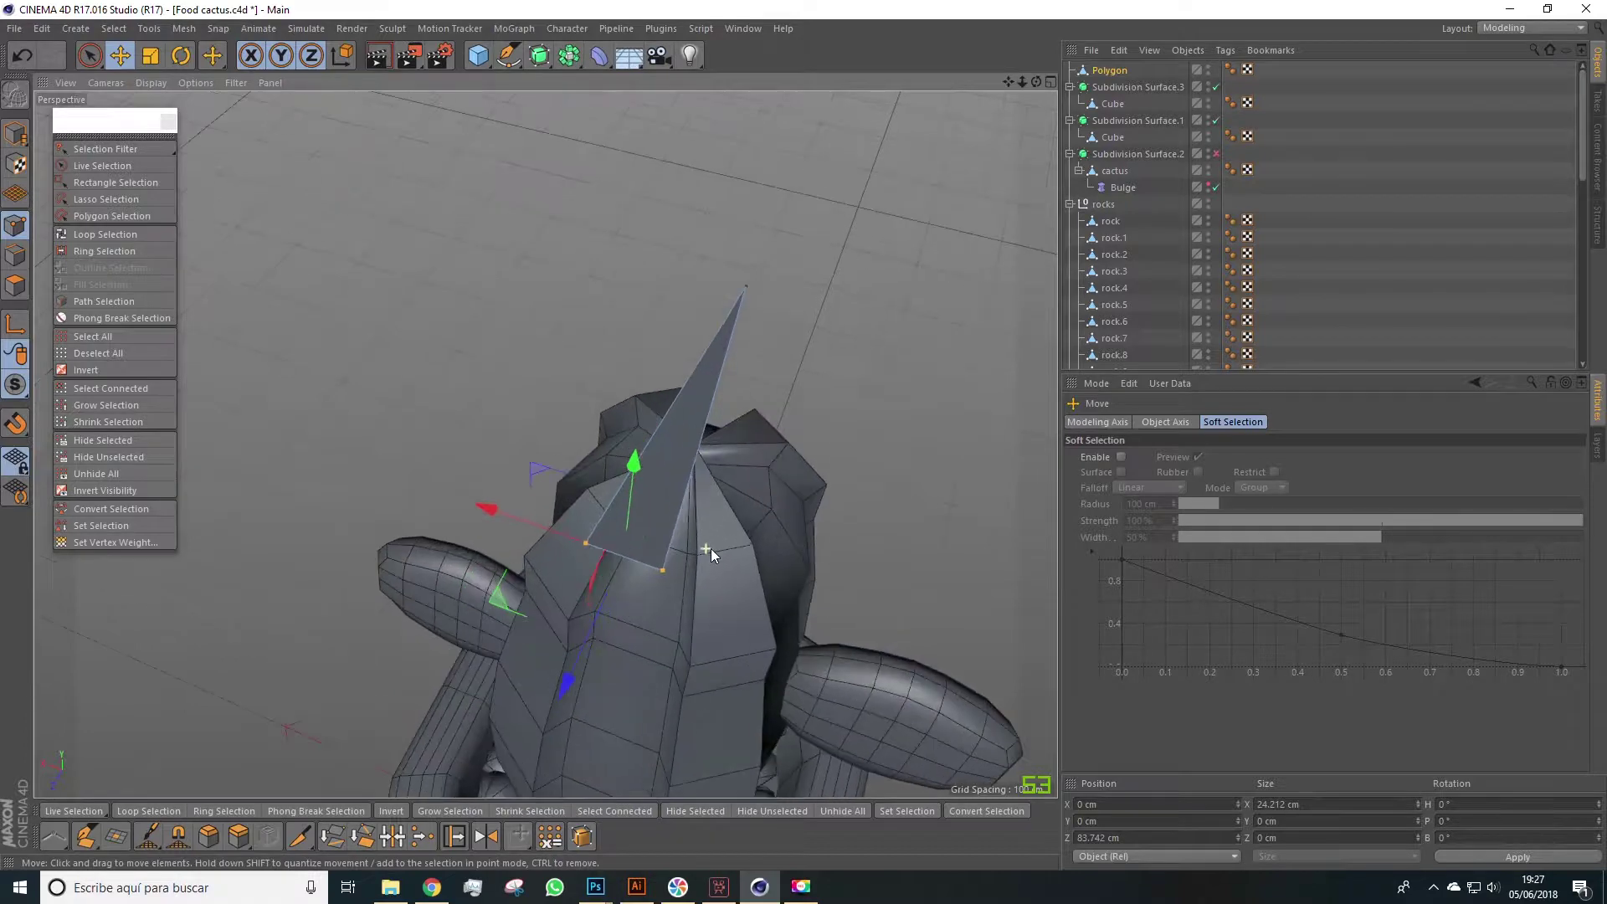
scroll(711, 550, "down", 3)
left_click_drag(827, 472, 819, 390, "alt")
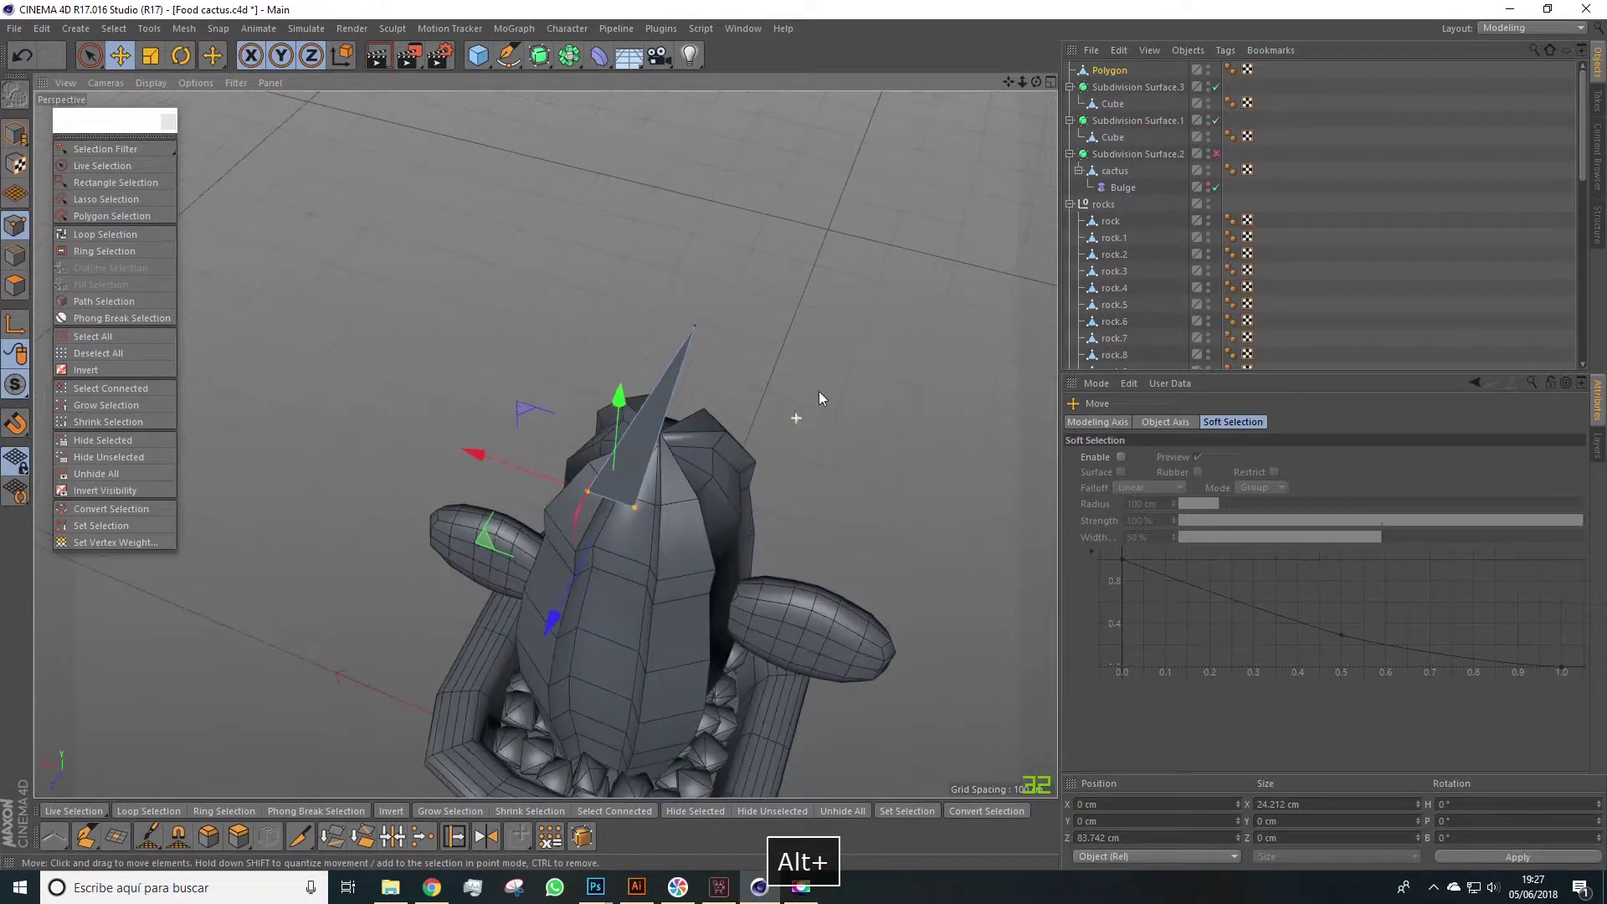
Step: Move only the spike's object axis along Z to the middle of its base, at about Z 83.5 cm
left_click(1115, 74)
scroll(762, 470, "up", 2)
left_click_drag(737, 464, 680, 449, "alt")
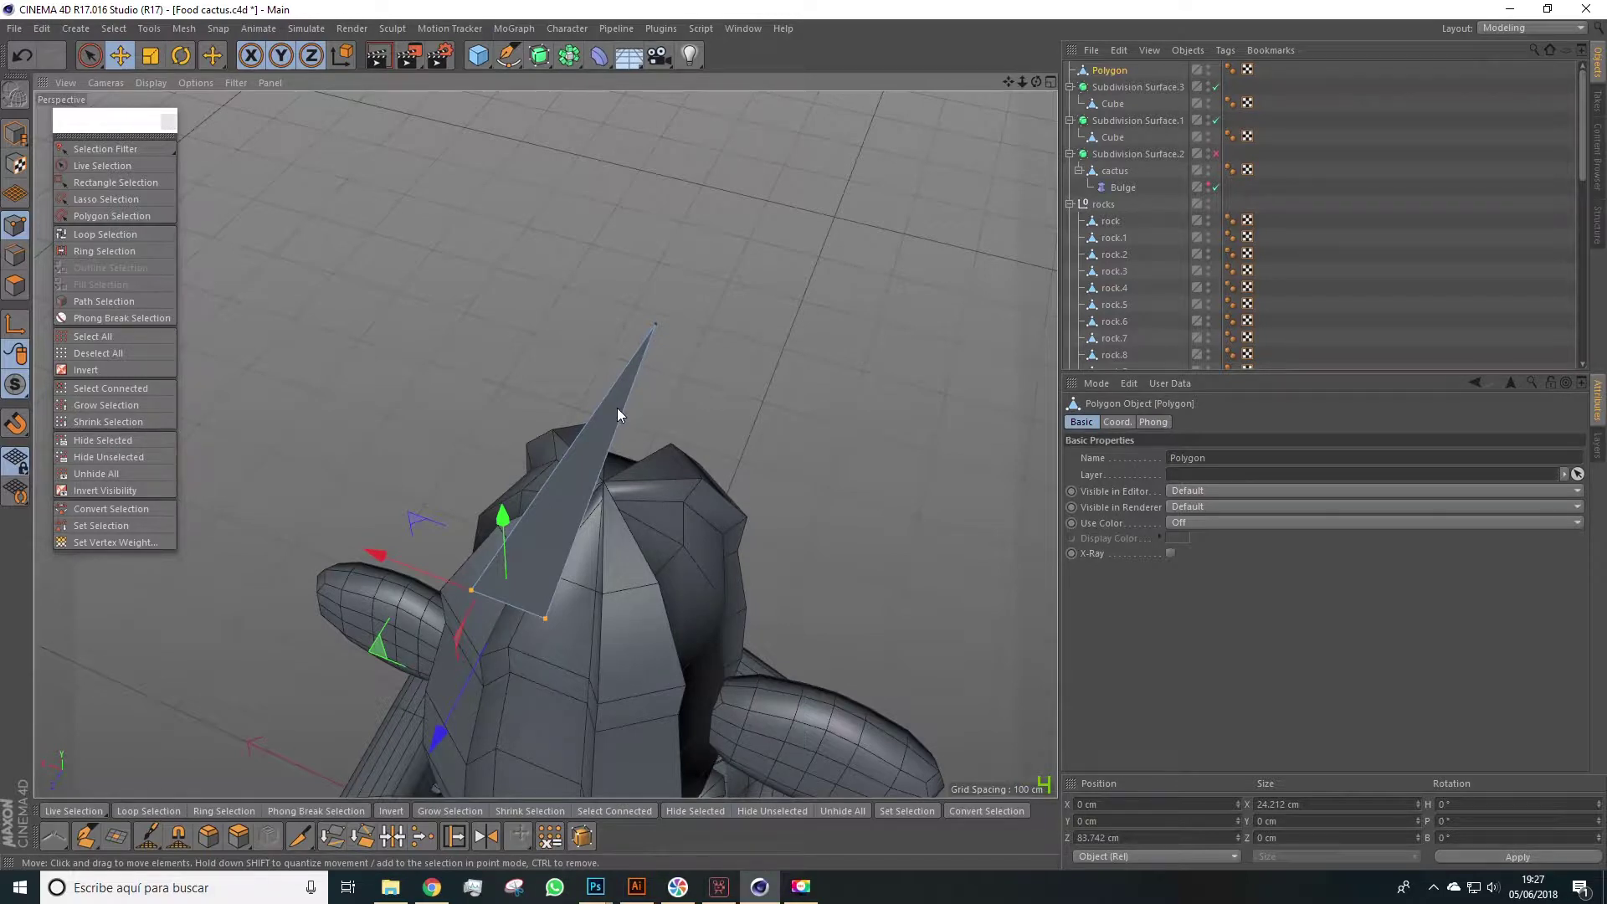
left_click(15, 134)
left_click(1315, 202)
left_click_drag(715, 423, 774, 365, "alt")
left_click(1113, 72)
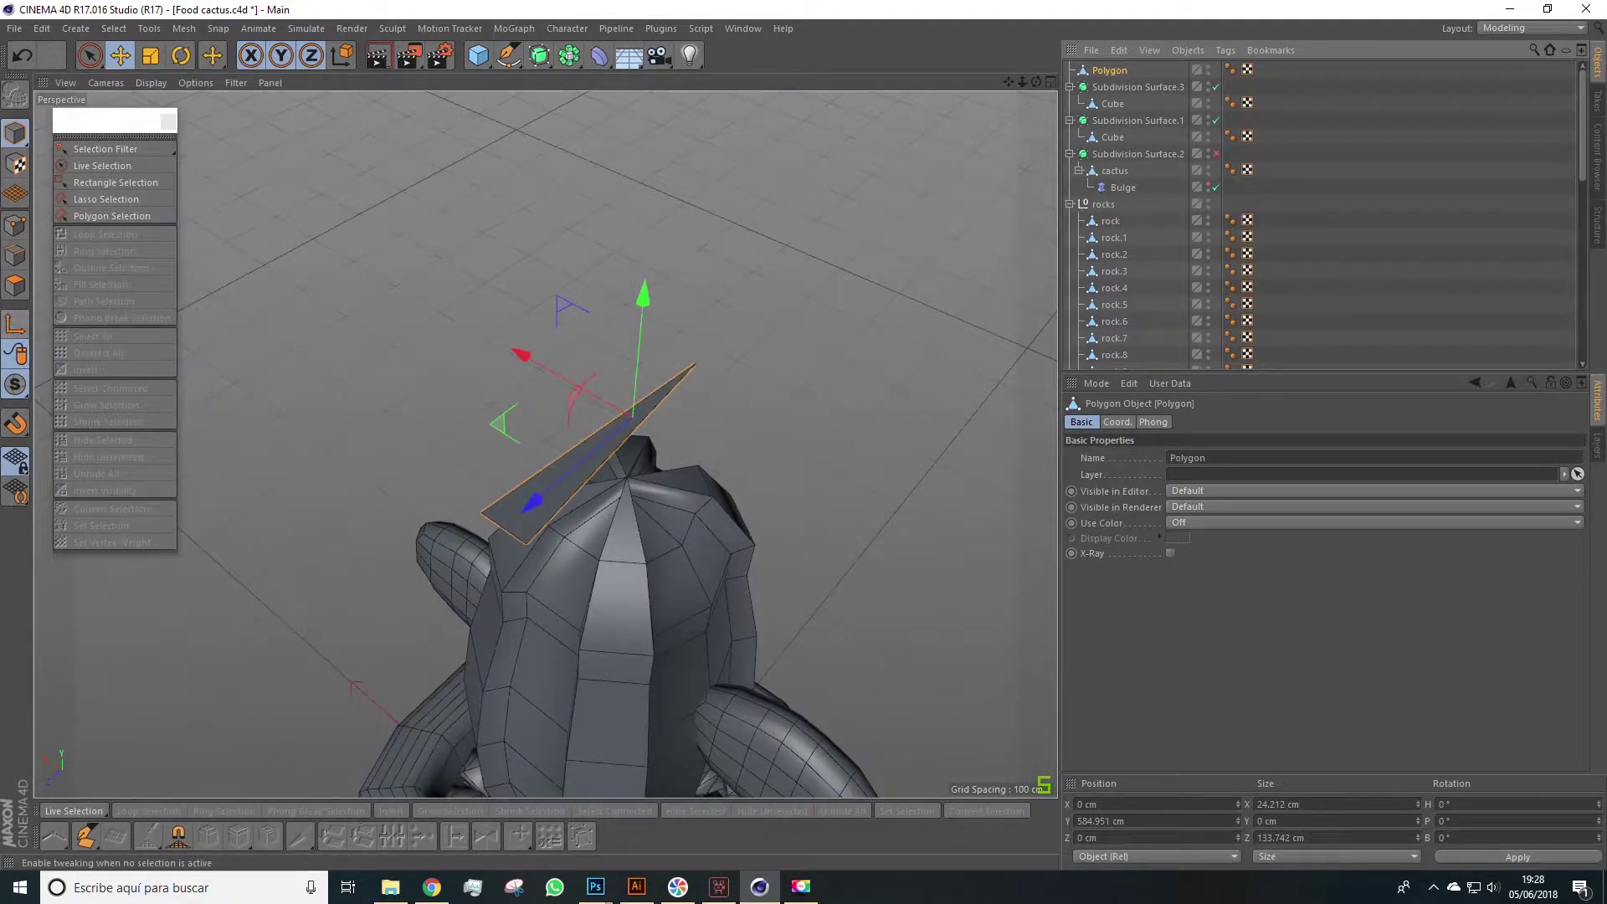
left_click(15, 323)
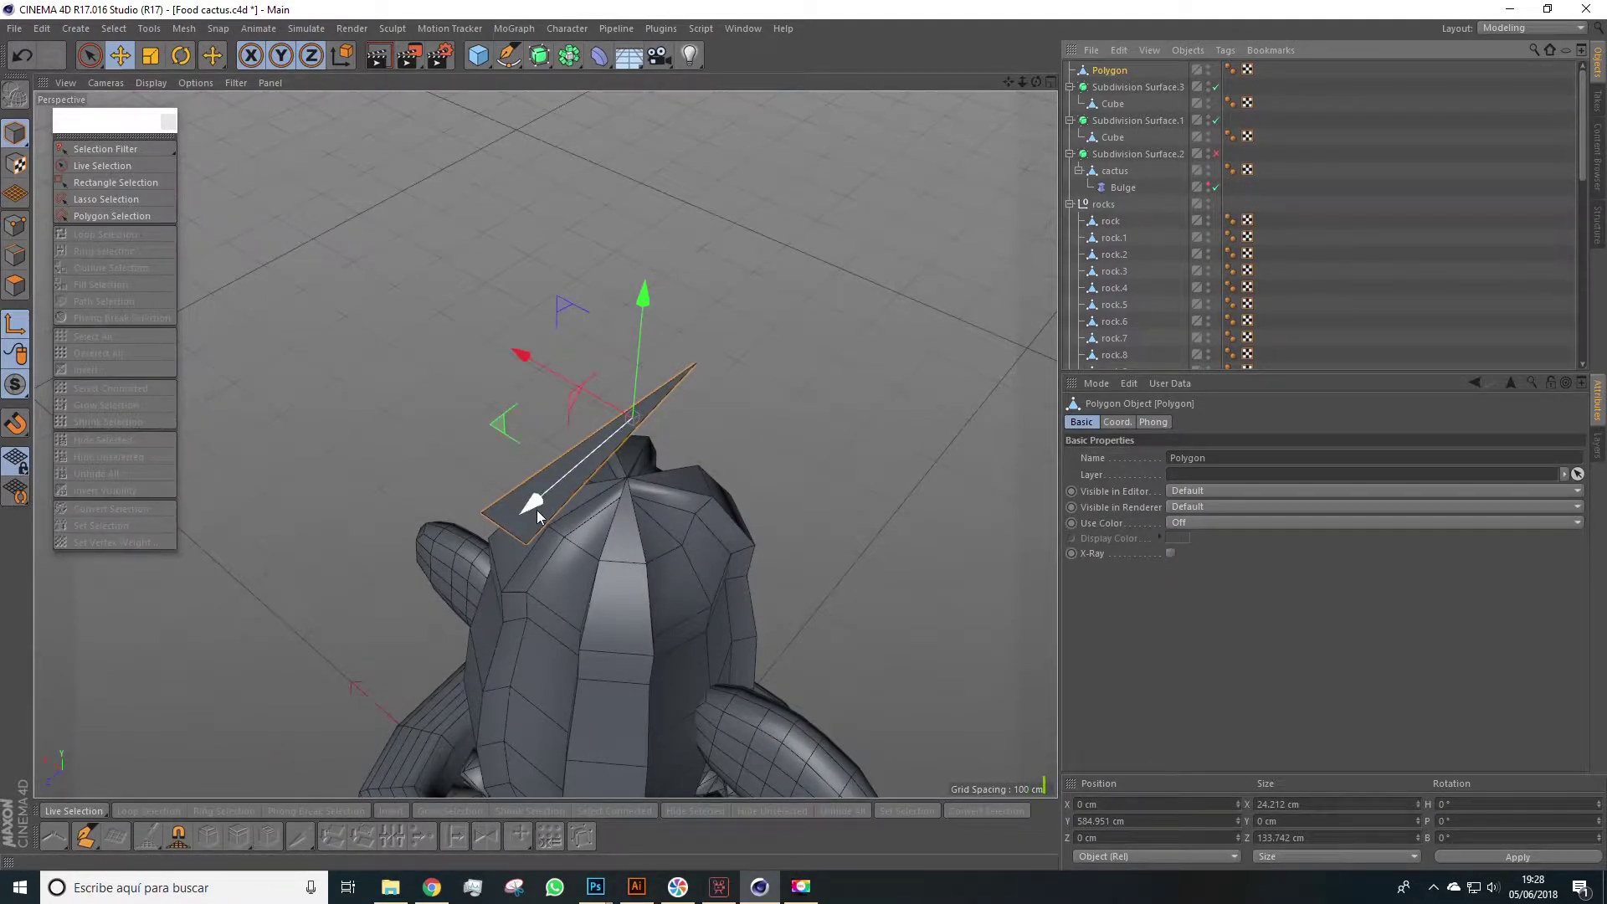
left_click_drag(532, 505, 529, 586)
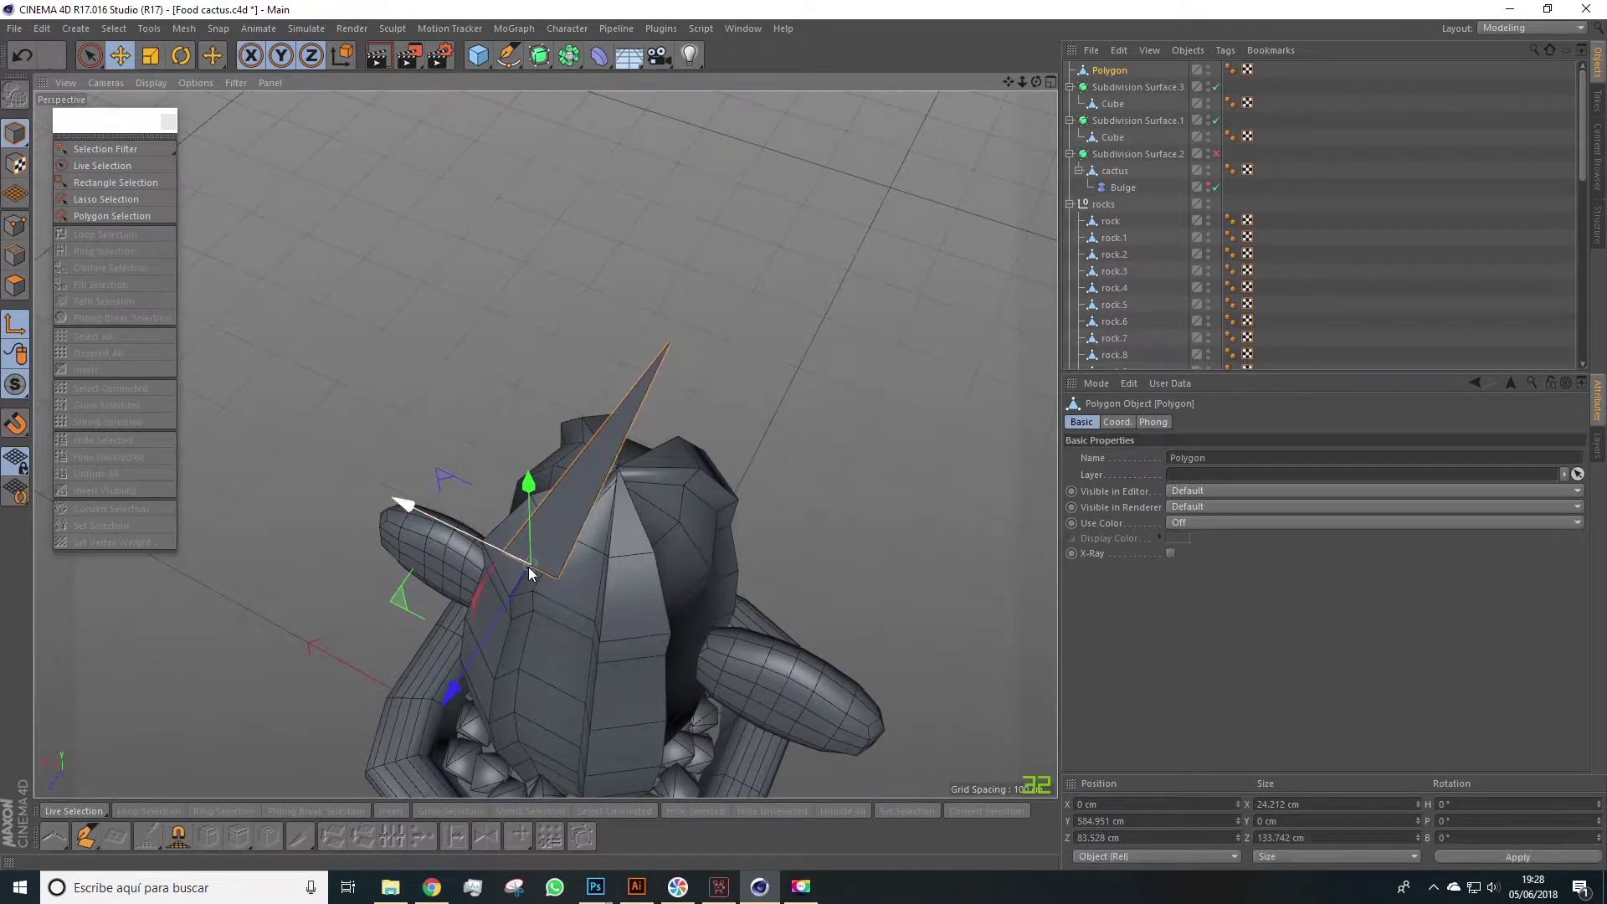
Step: Duplicate the spike and rotate the copy about its base to a heading of about -18° and a pitch of about 4°
left_click(180, 56)
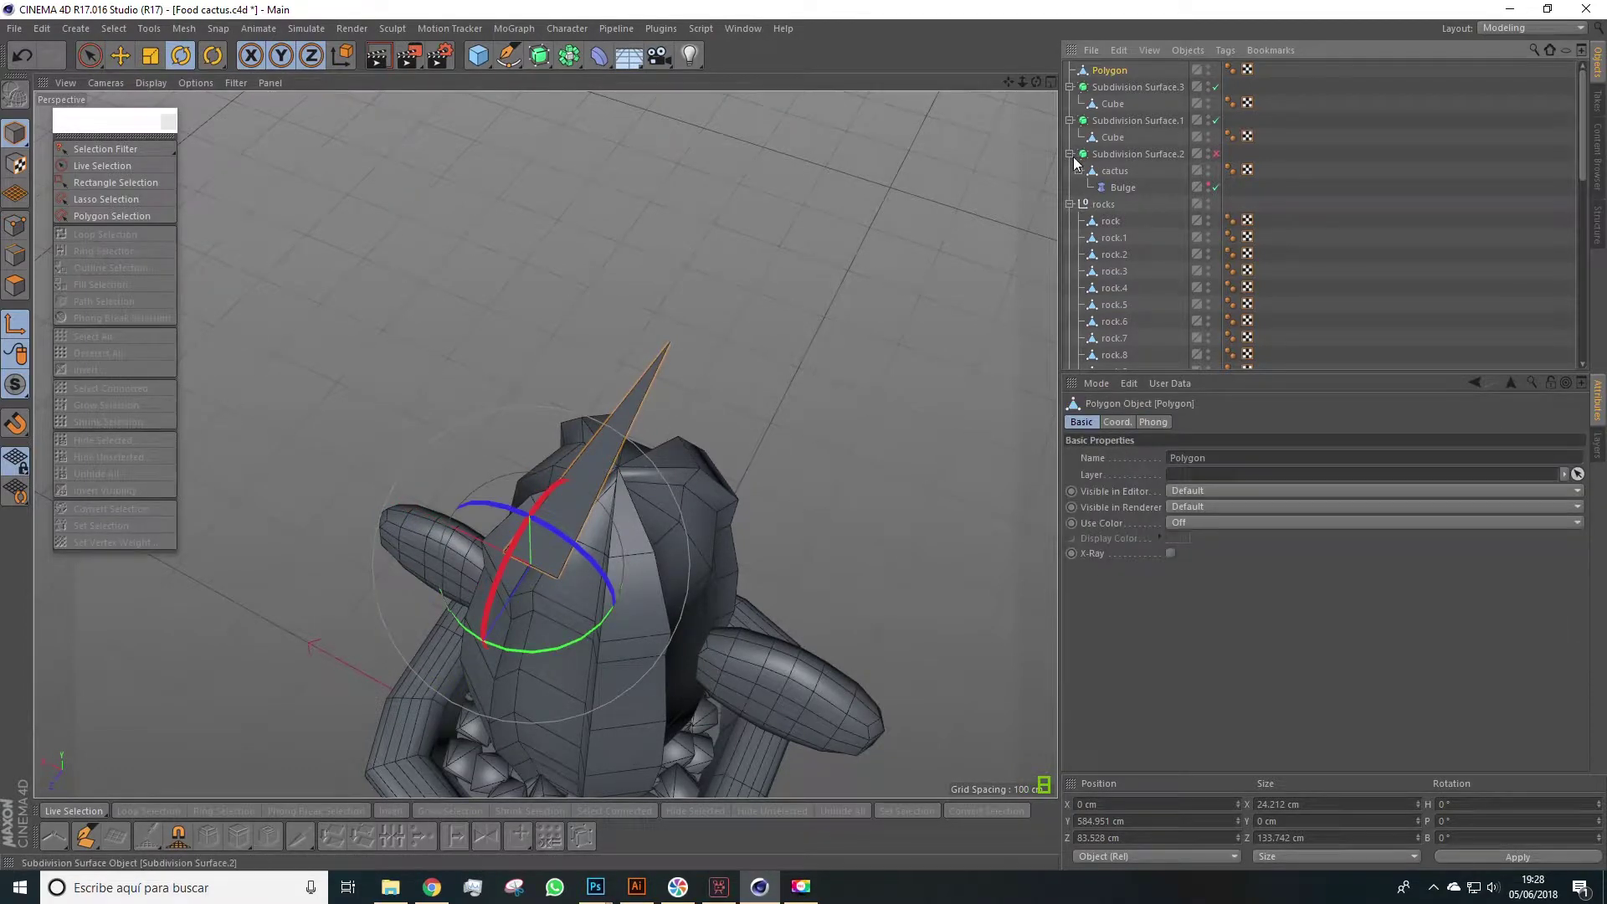
key("ctrl+c")
key("ctrl+v")
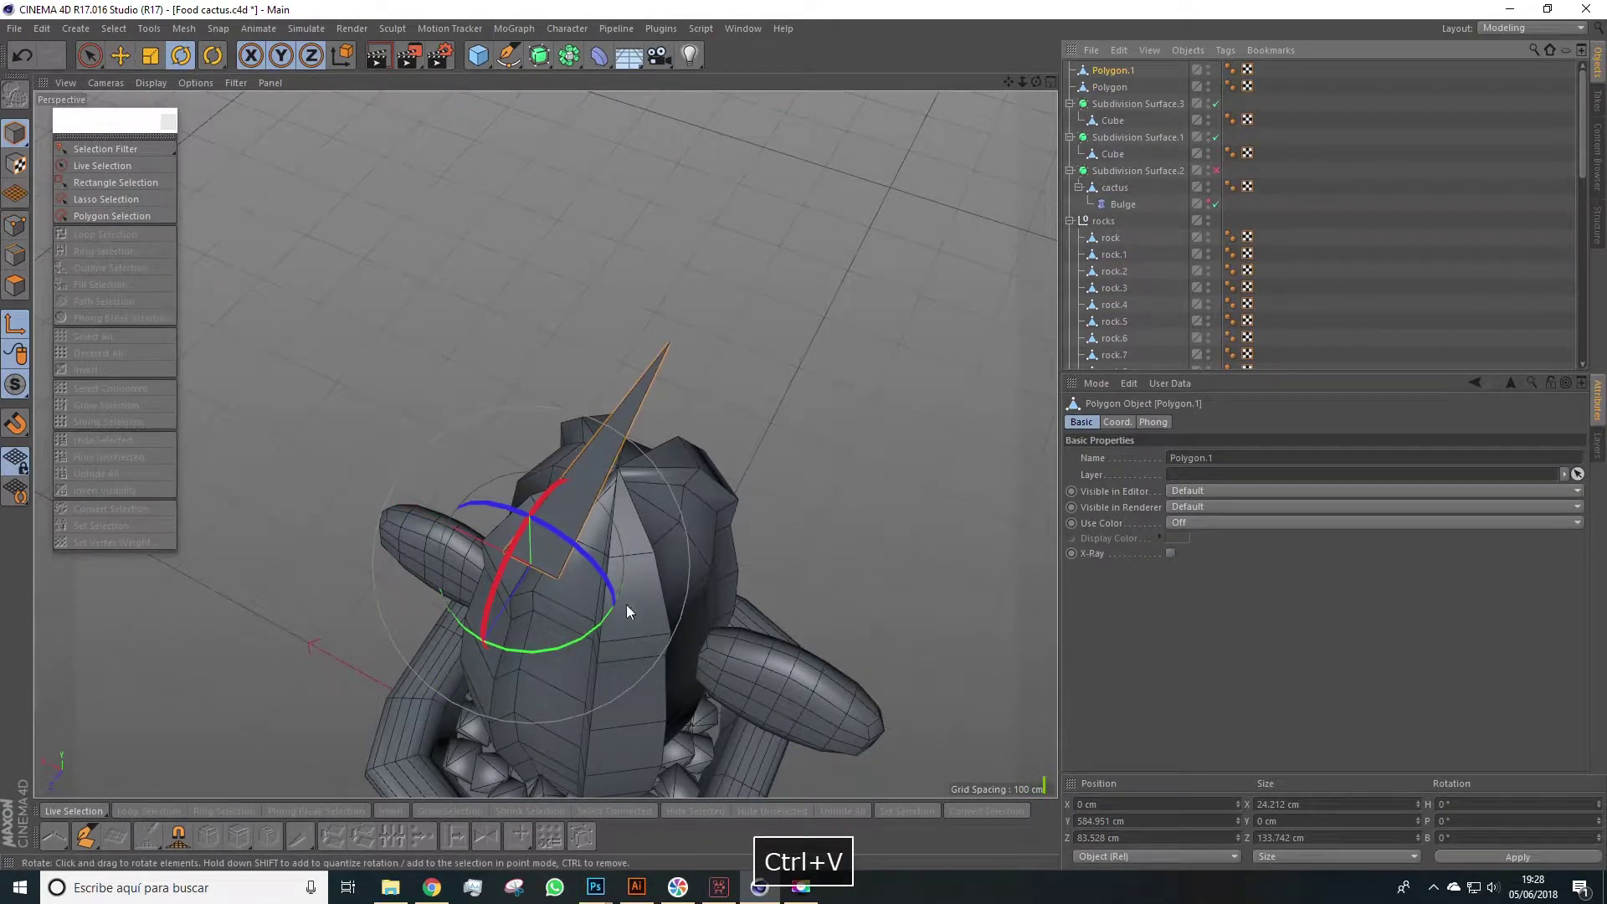
left_click_drag(560, 645, 527, 643)
key("ctrl+z")
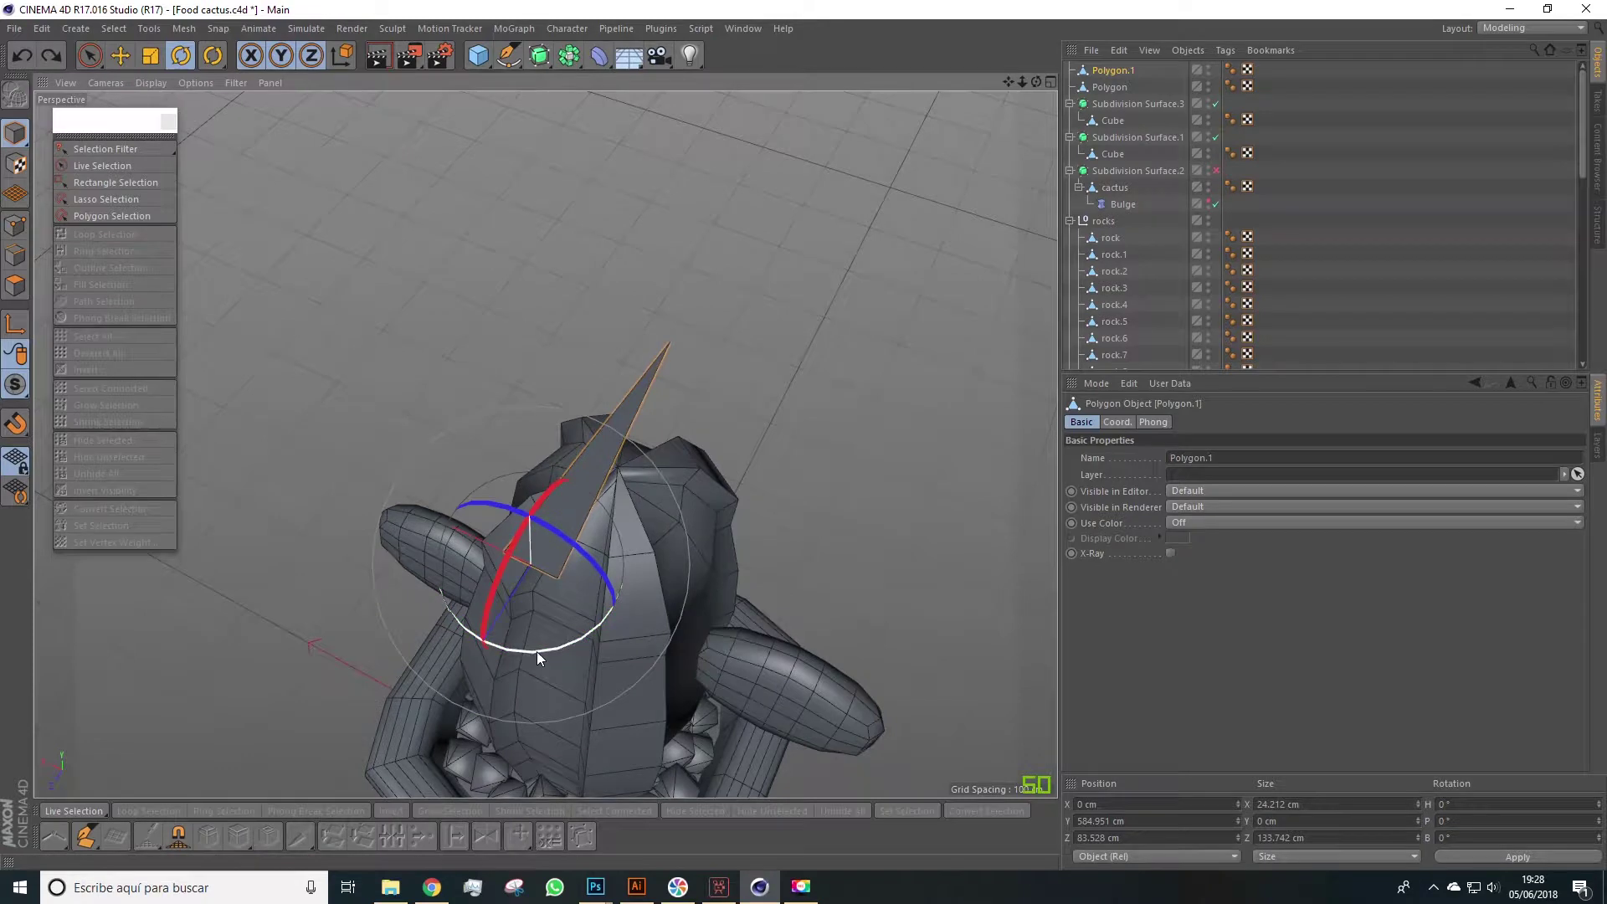
left_click_drag(536, 651, 552, 363, "alt")
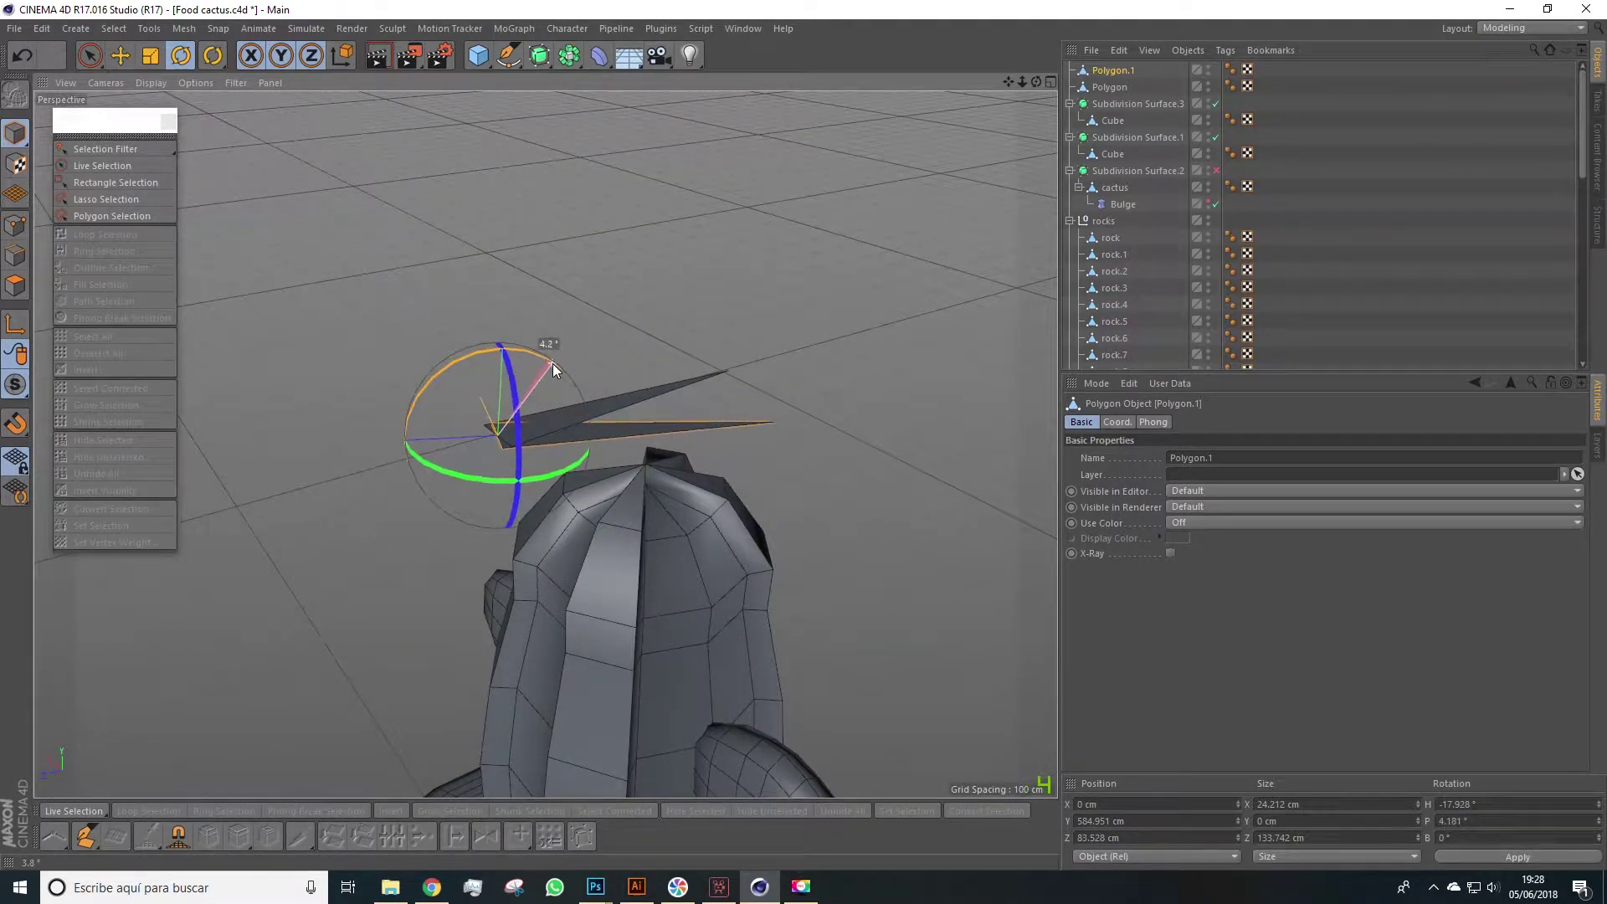
left_click_drag(566, 420, 594, 446, "alt")
Step: Duplicate the original spike again and rotate the copy to about 15.4° heading, 1.9° pitch and -8° bank
left_click(541, 404)
key("ctrl+c")
key("ctrl+v")
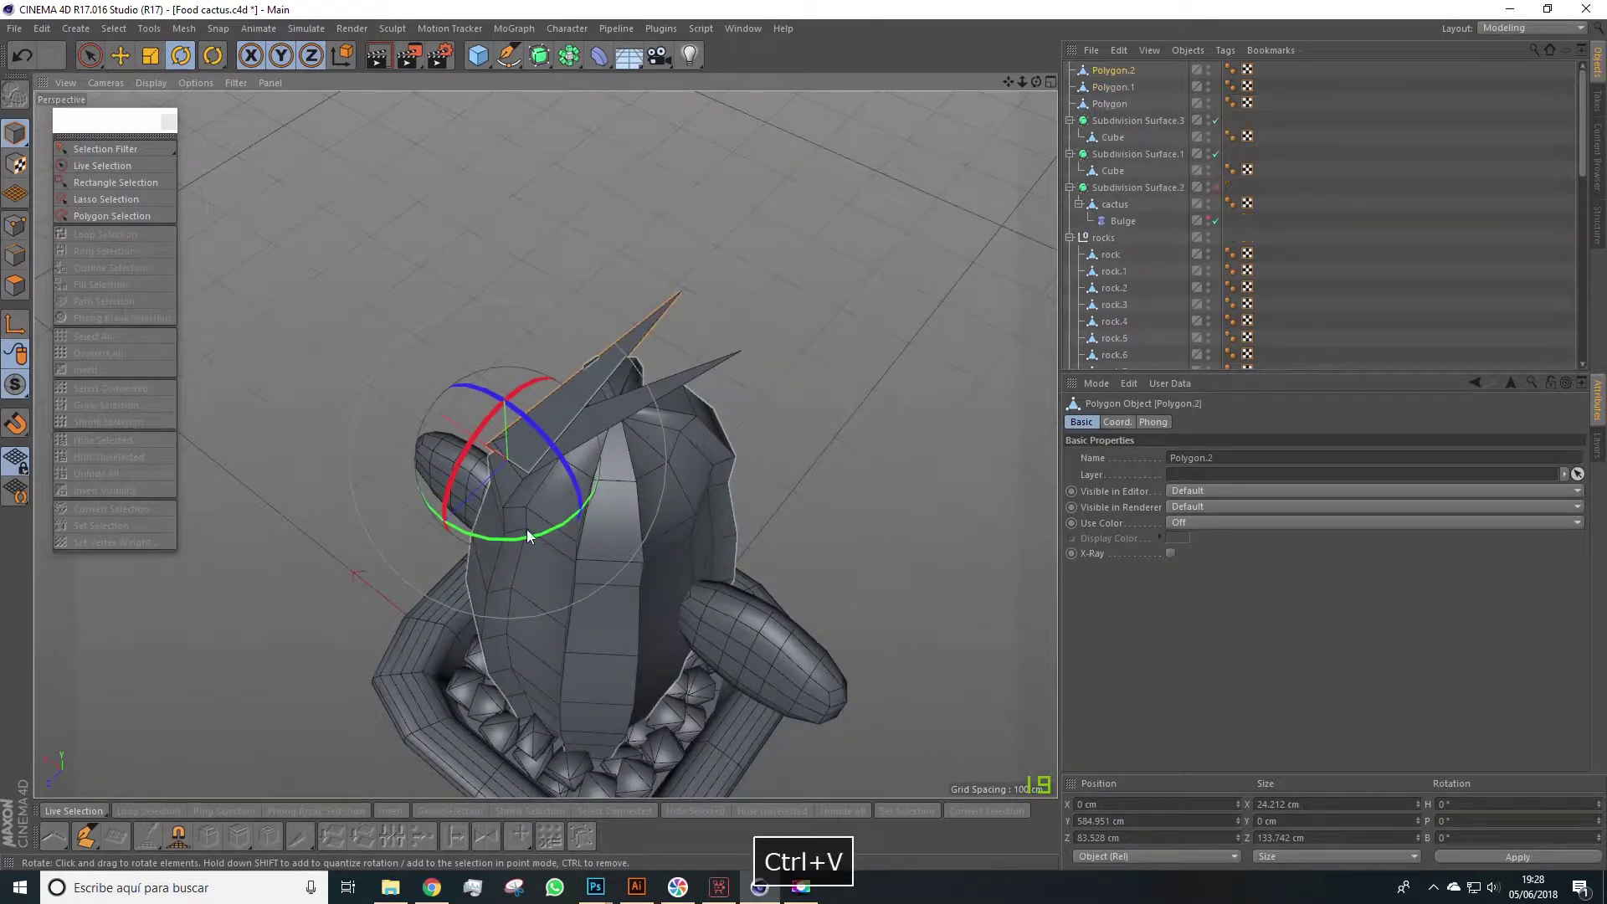
left_click_drag(512, 535, 870, 417)
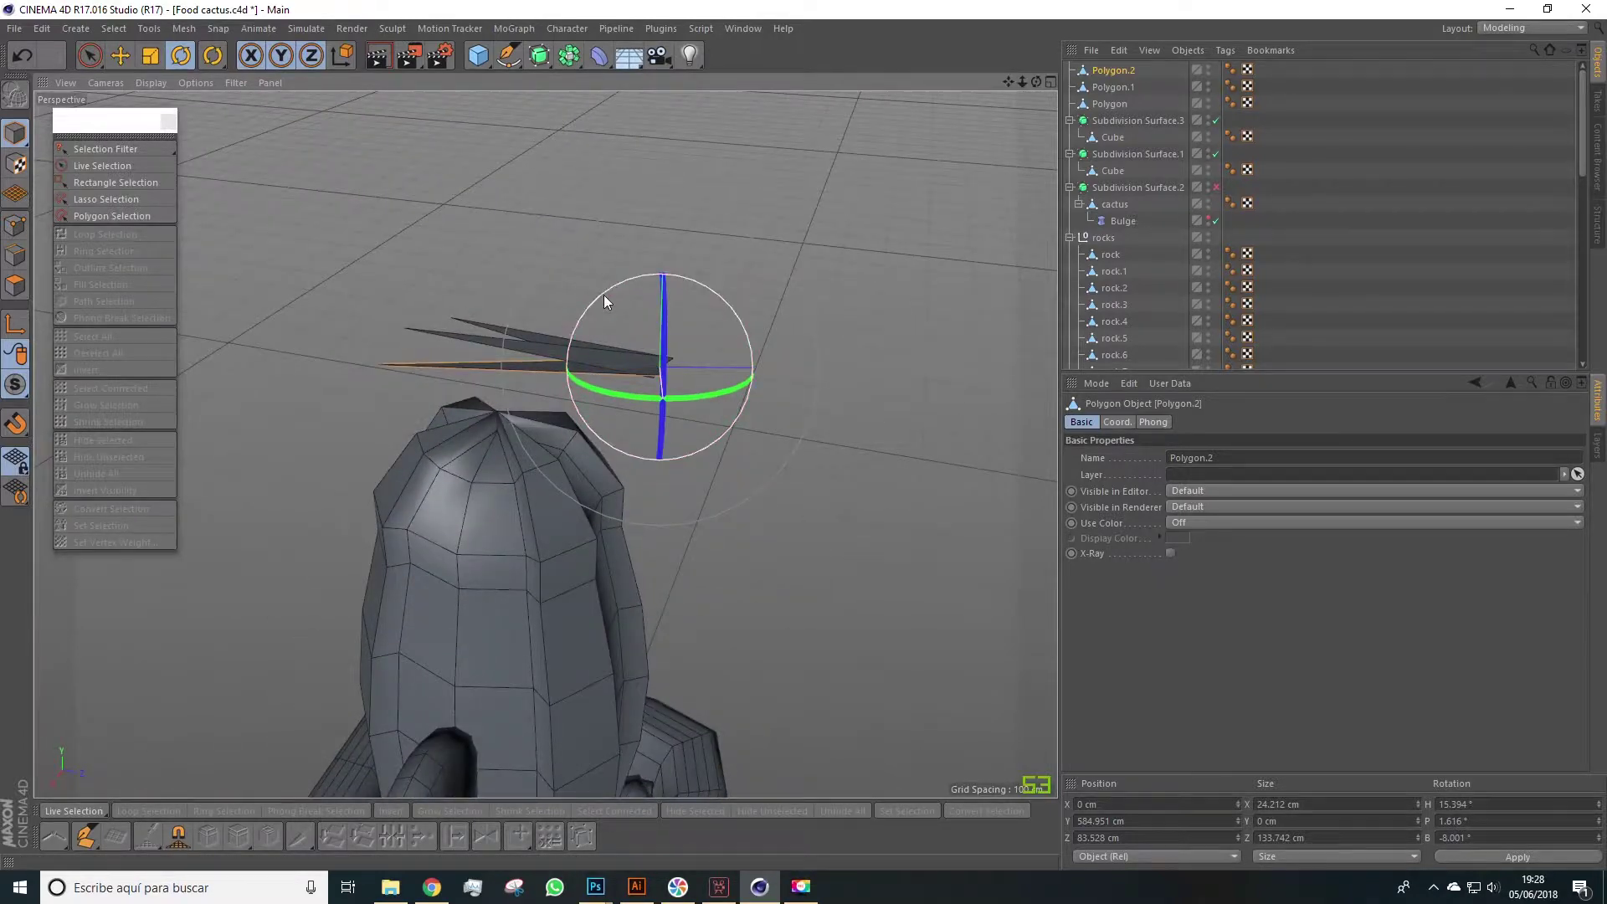
left_click_drag(605, 294, 191, 308)
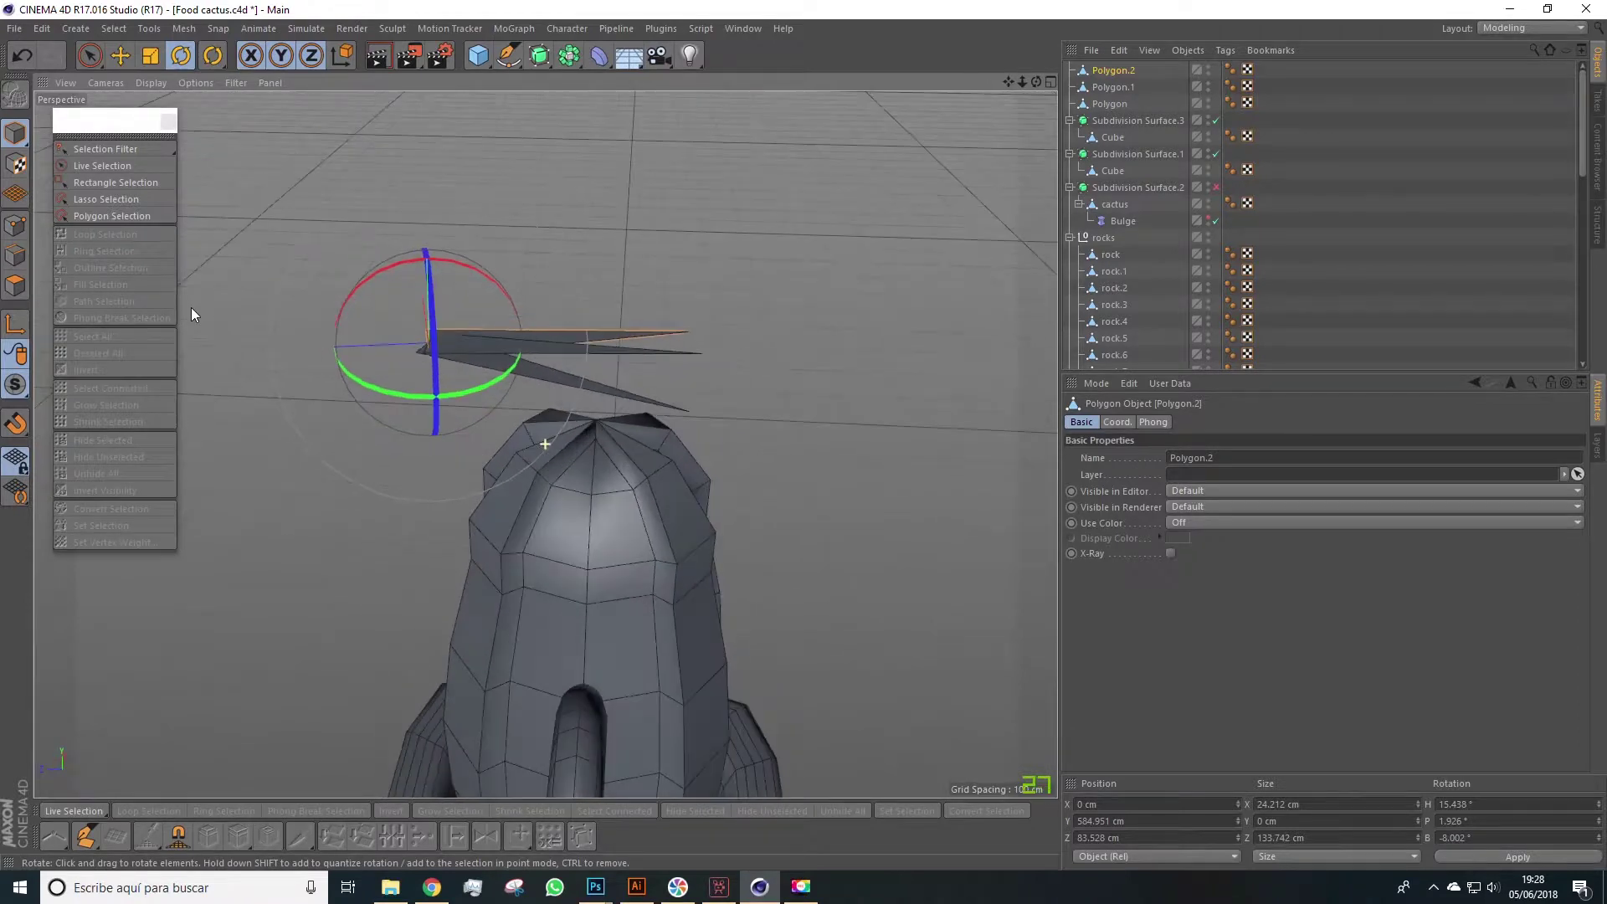
Step: Duplicate all three spikes together and rotate the copies about their shared base into a second, differently tilted layer
left_click(1113, 86, "shift")
left_click(1110, 103, "shift")
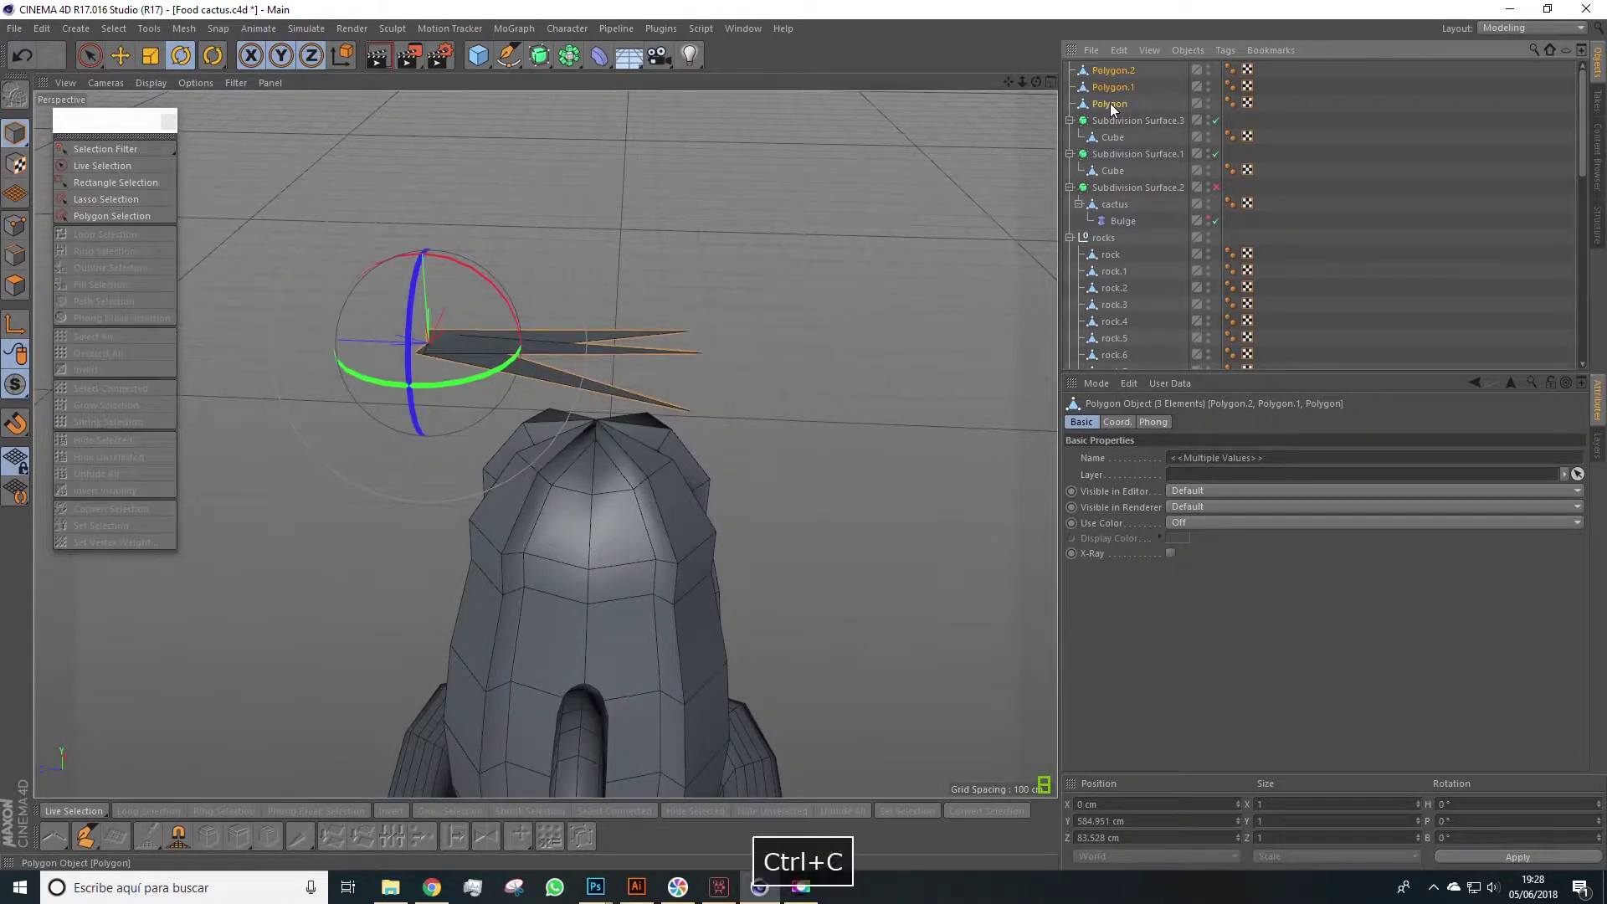
key("ctrl+v")
left_click_drag(481, 273, 526, 204)
left_click(513, 343)
left_click_drag(504, 272, 507, 280)
left_click_drag(474, 339, 463, 339)
Step: Duplicate one more spike from the fan and turn the copy about the shared base to 0° heading and 8.35° pitch
mouse_move(628, 329)
left_mouse_down("alt")
mouse_move(596, 299)
mouse_move(538, 373)
mouse_move(603, 342)
left_mouse_up("alt")
left_click(584, 397)
left_click(531, 350)
left_click_drag(602, 342, 499, 470, "alt")
left_click(531, 358)
key("ctrl+c")
key("ctrl+v")
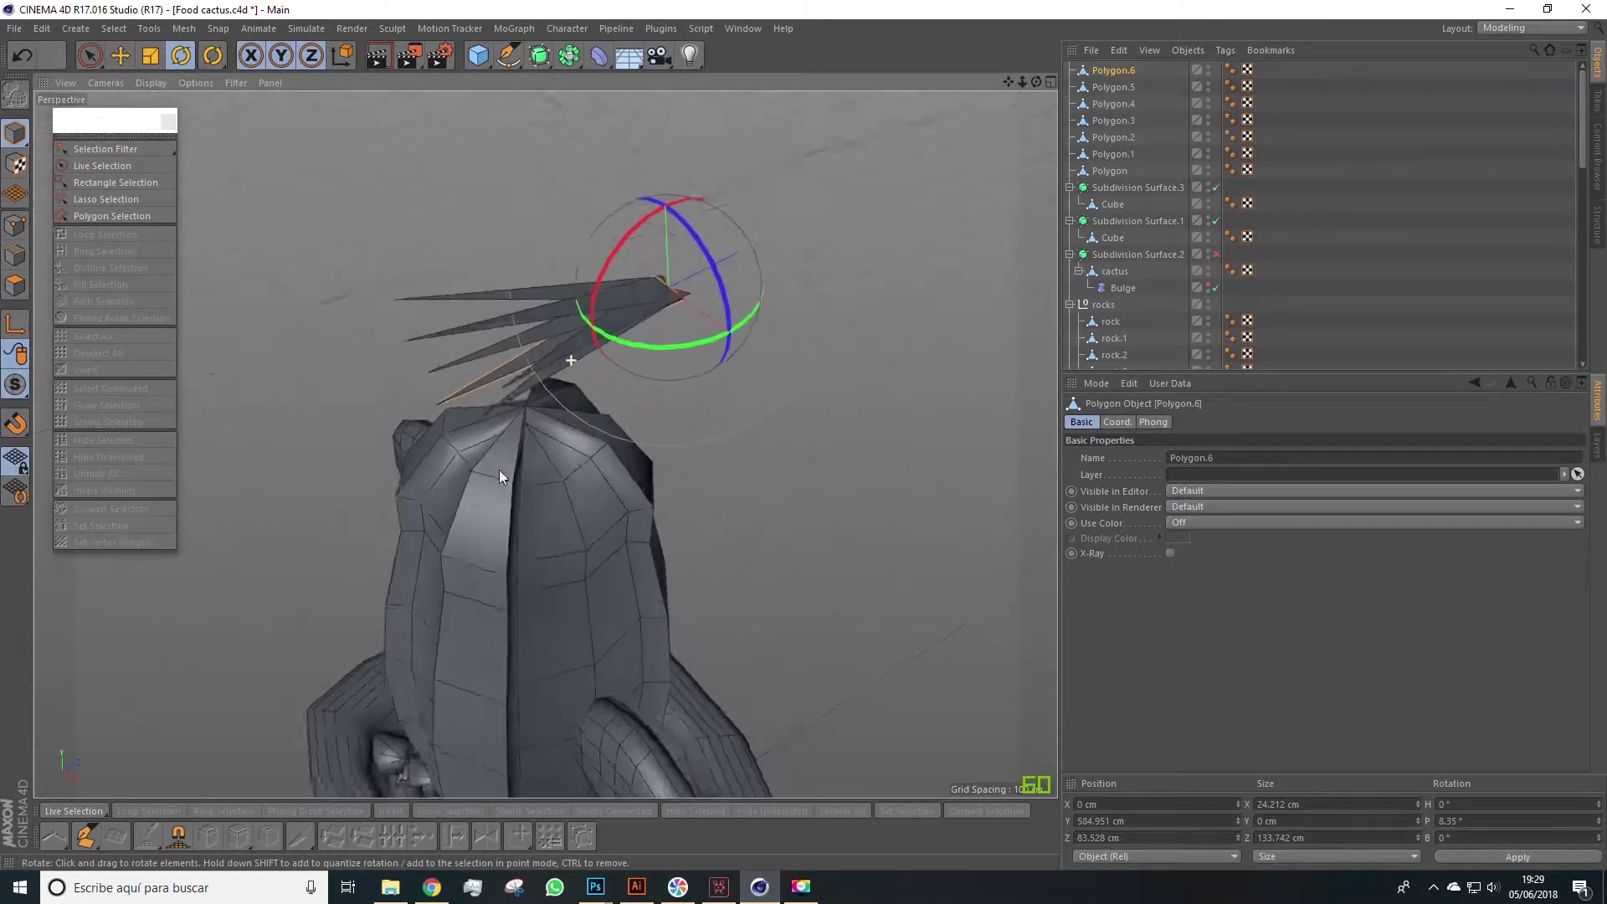
Step: Merge all seven spike polygons into a single object with Connect Objects + Delete
left_click_drag(660, 278, 503, 385, "alt")
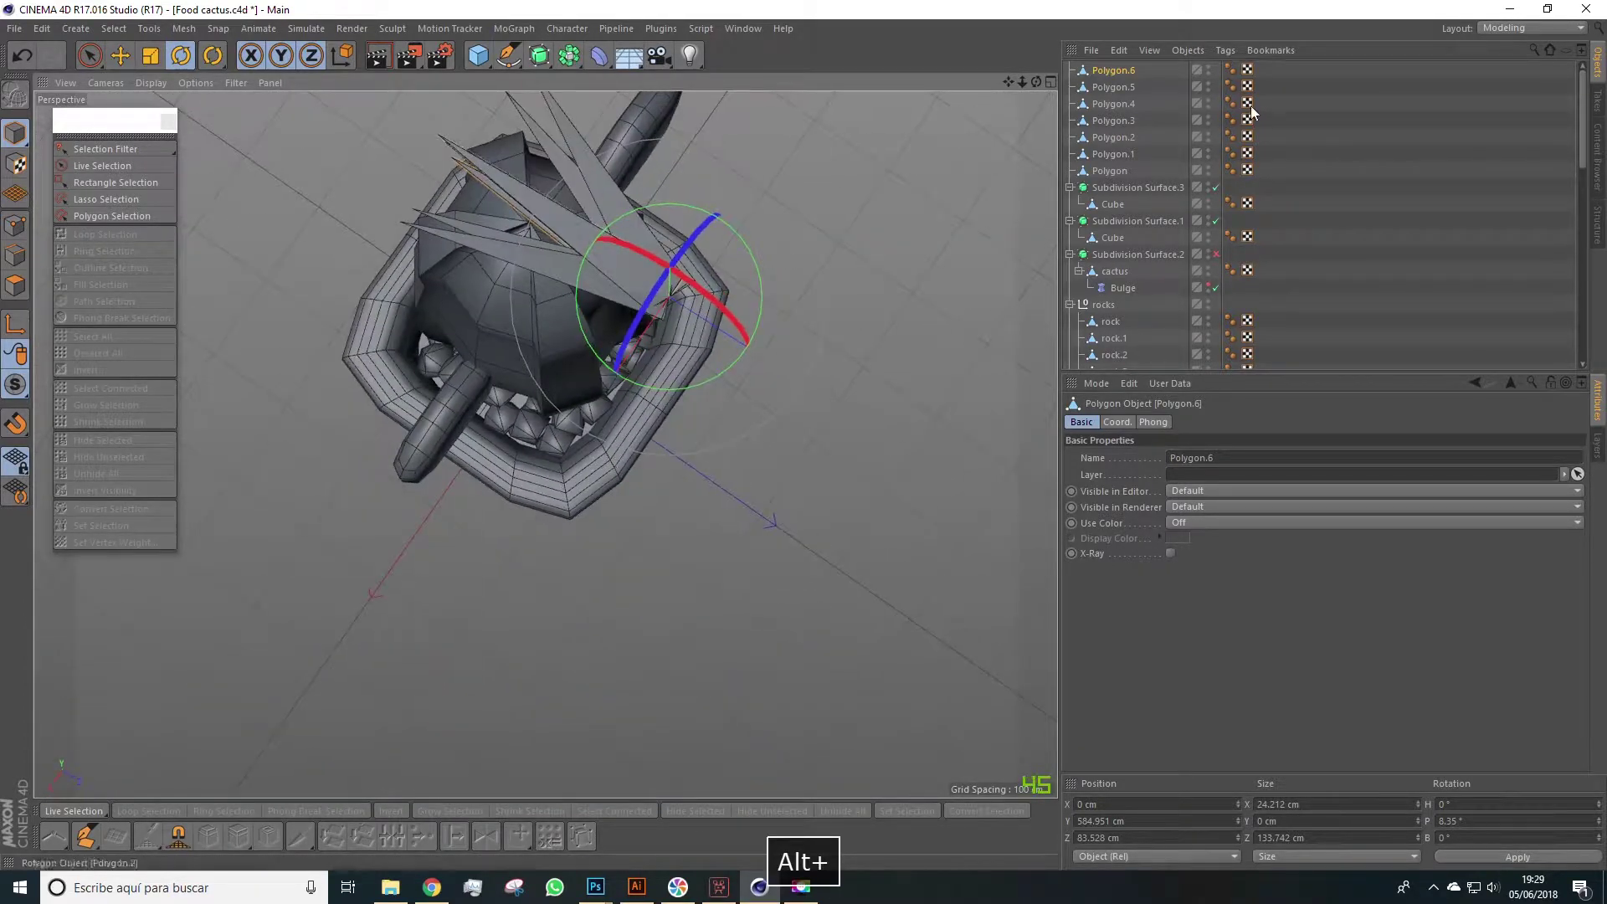
left_click(1110, 171, "shift")
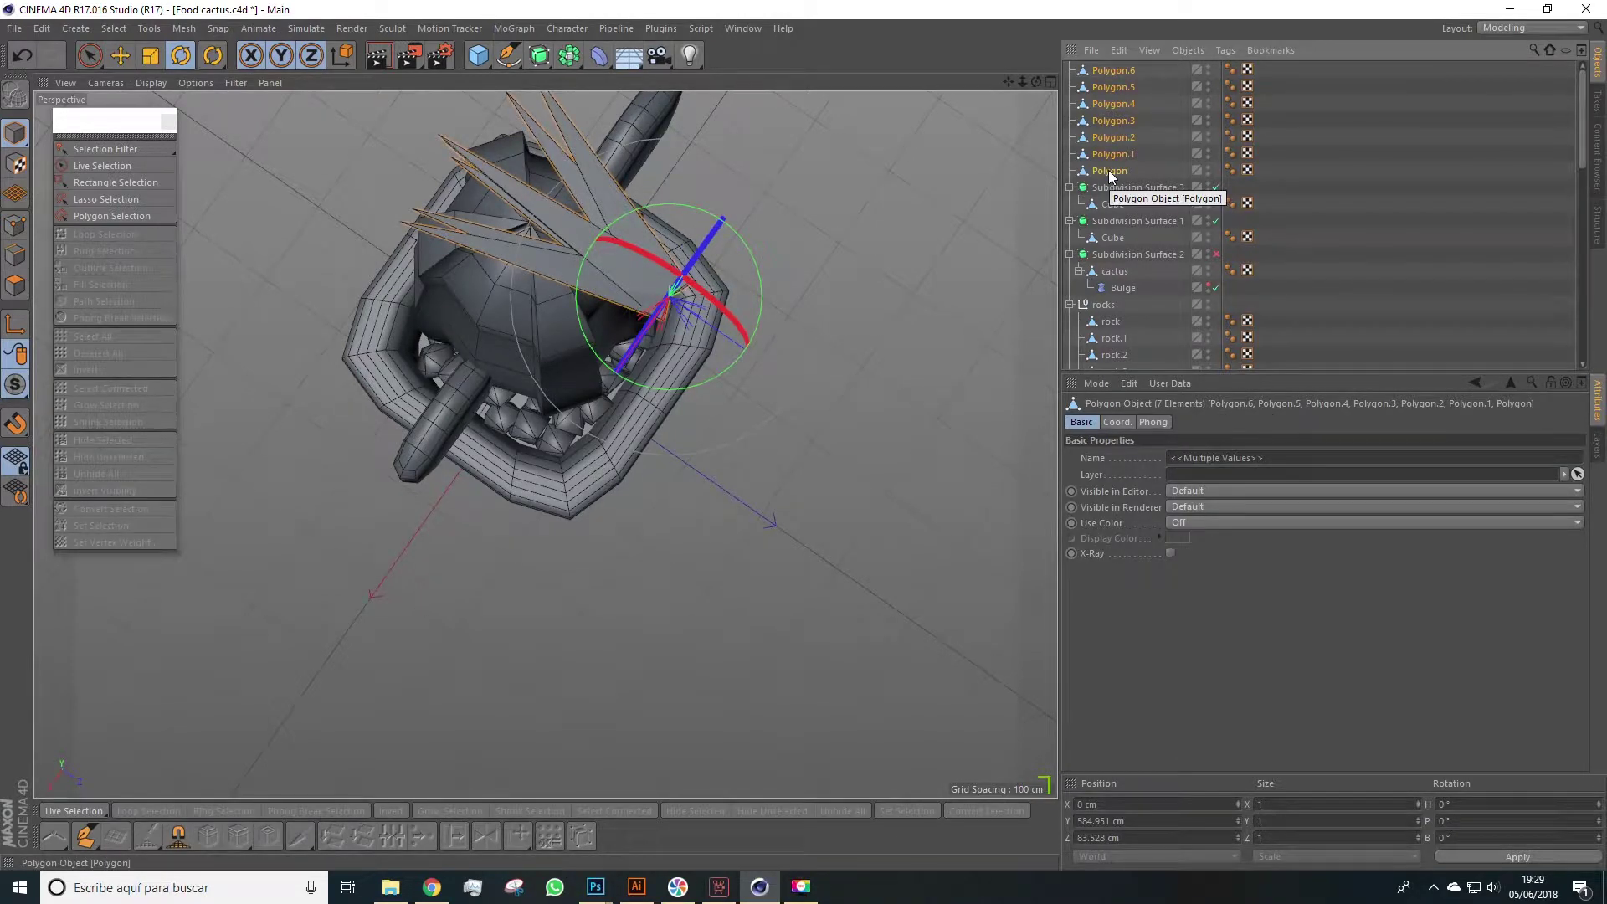
right_click(1109, 171)
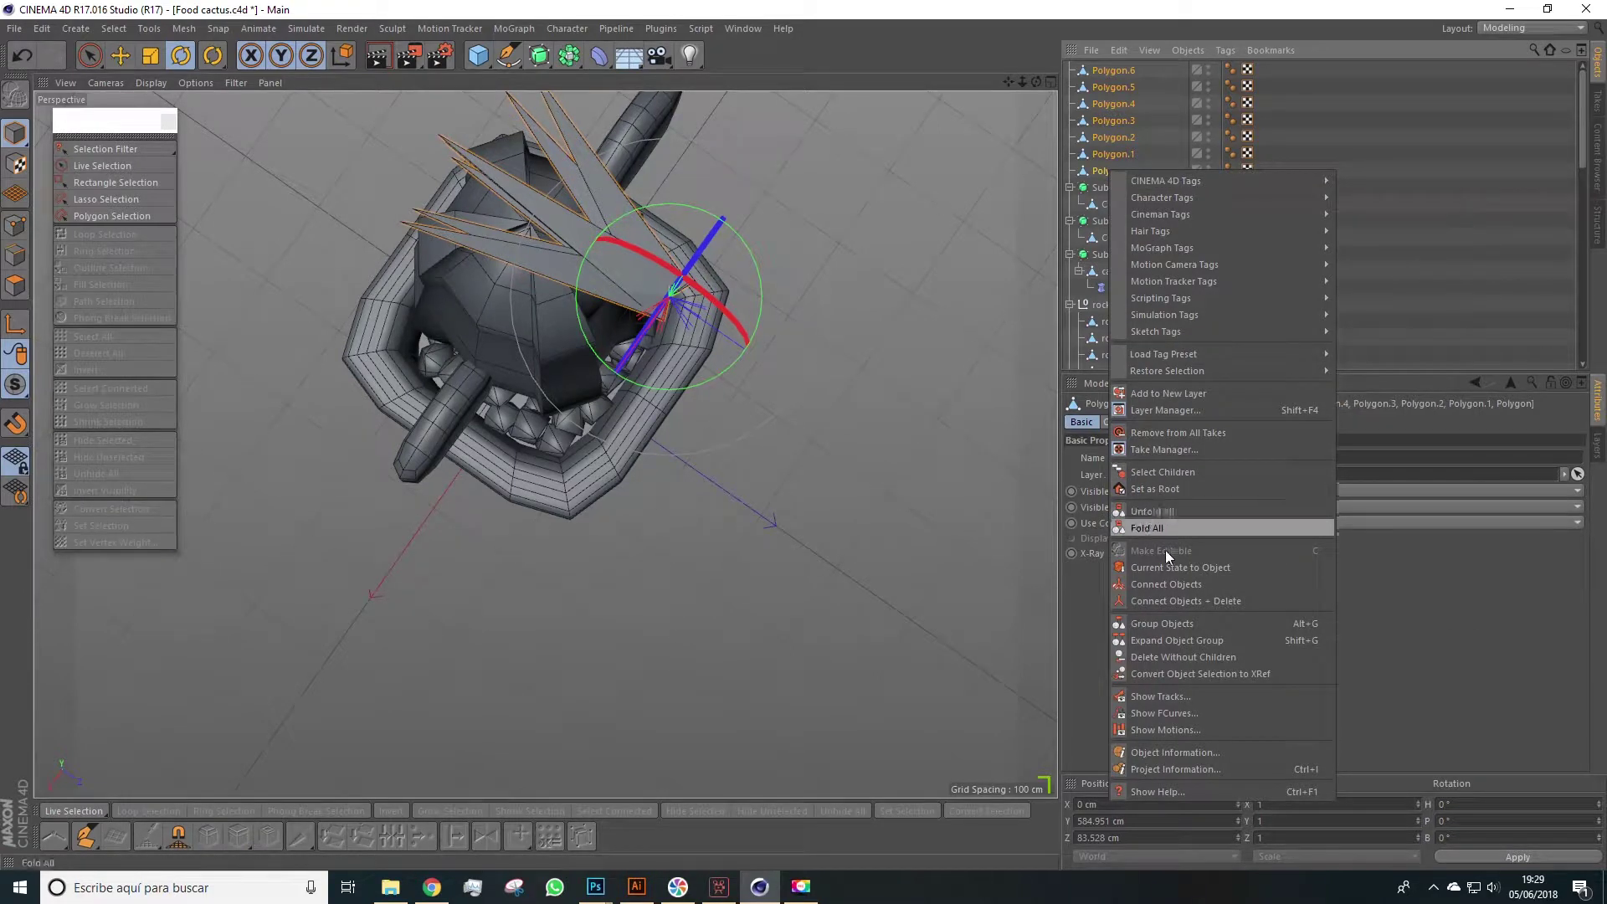
left_click(1198, 600)
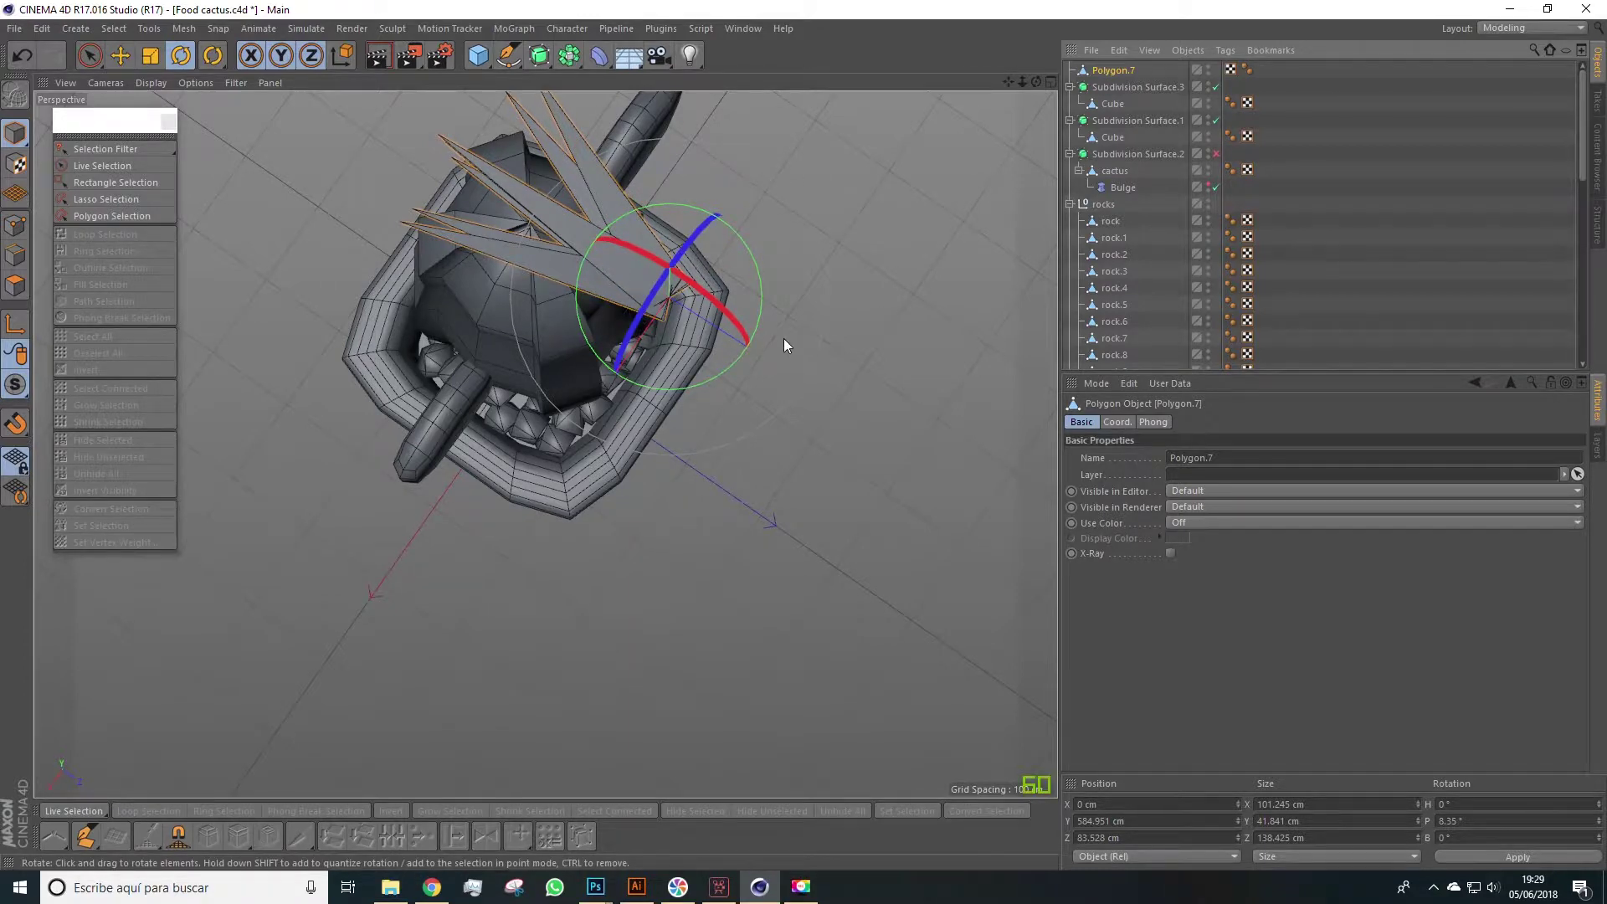
Step: Rotate the five selected spike clusters to a heading of about 115° and move them onto the next rib of the cactus
left_click_drag(783, 338, 745, 279, "alt")
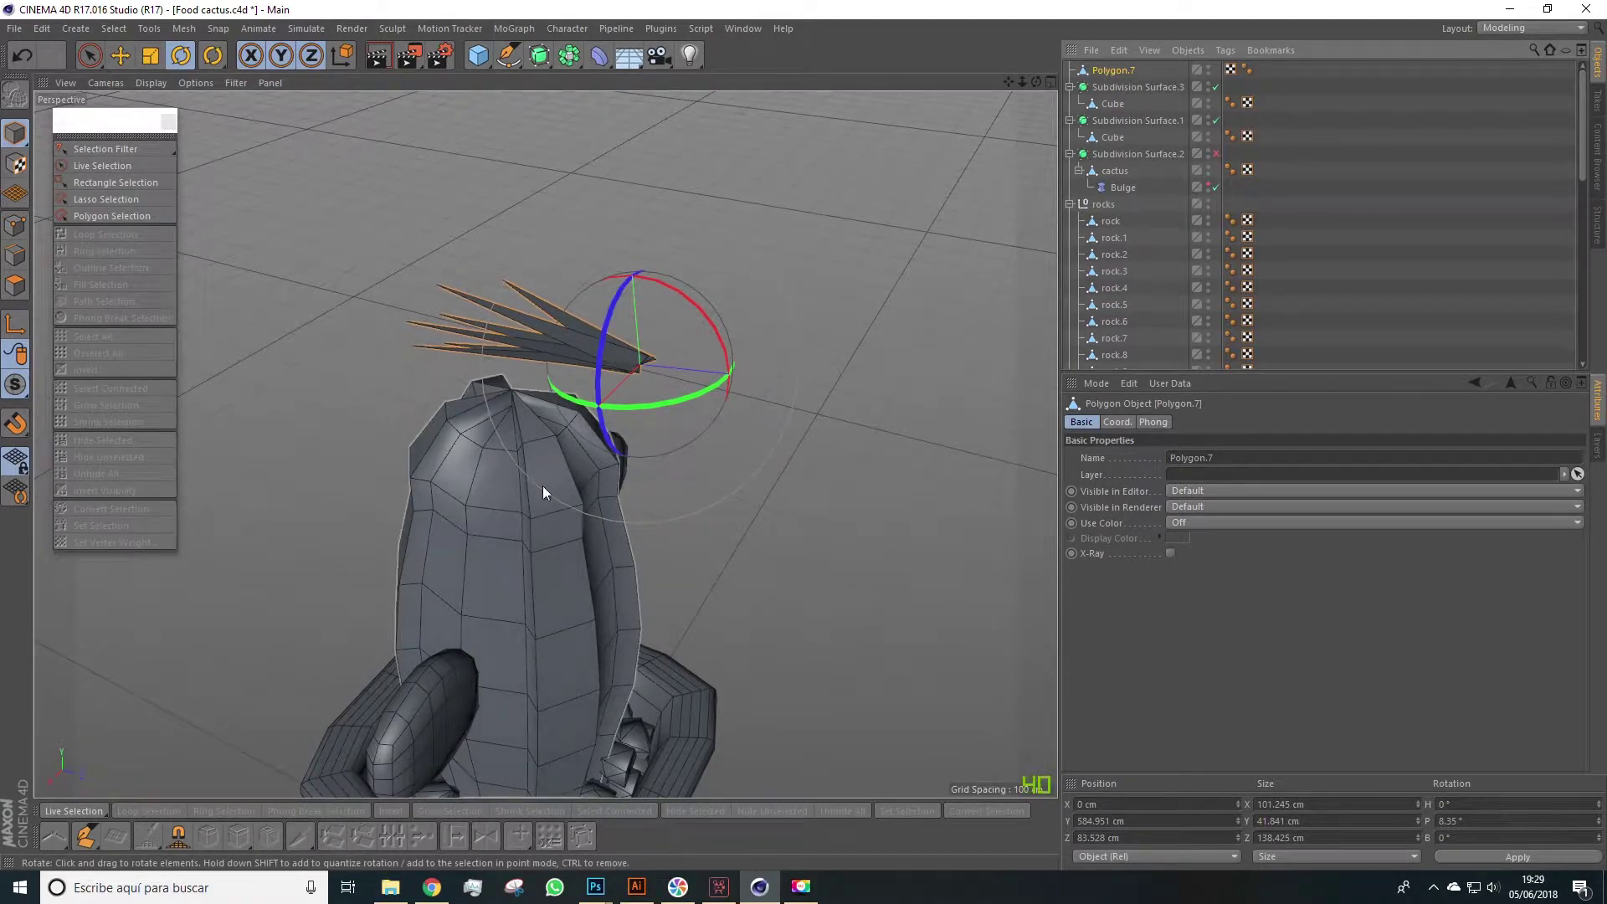
left_click_drag(625, 642, 660, 421, "alt")
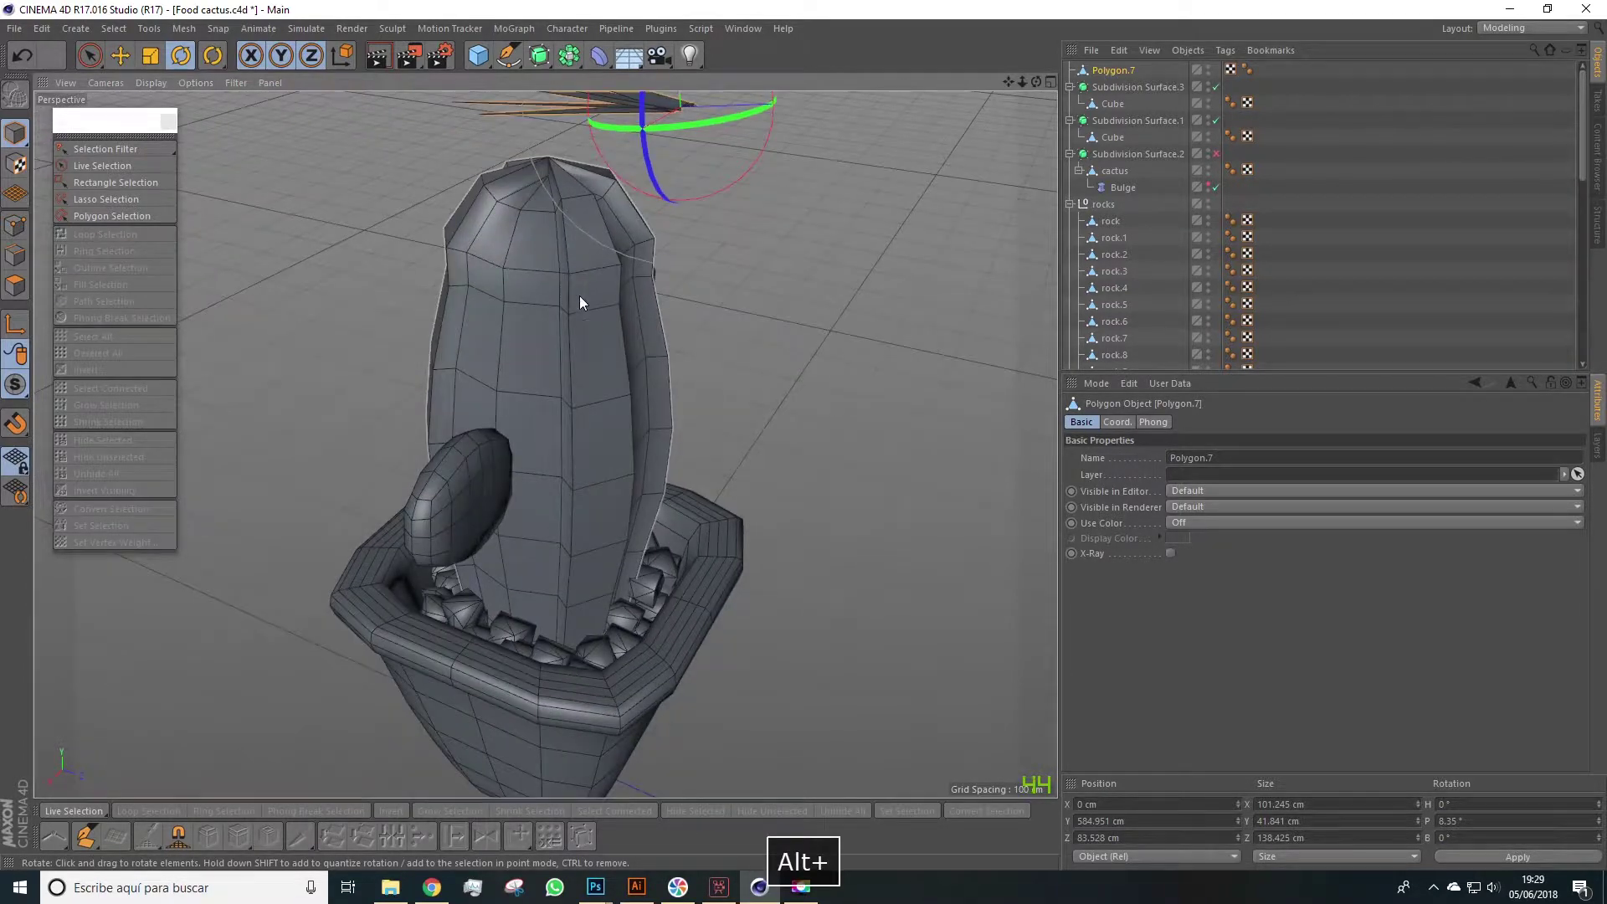
left_click_drag(775, 274, 791, 394, "alt")
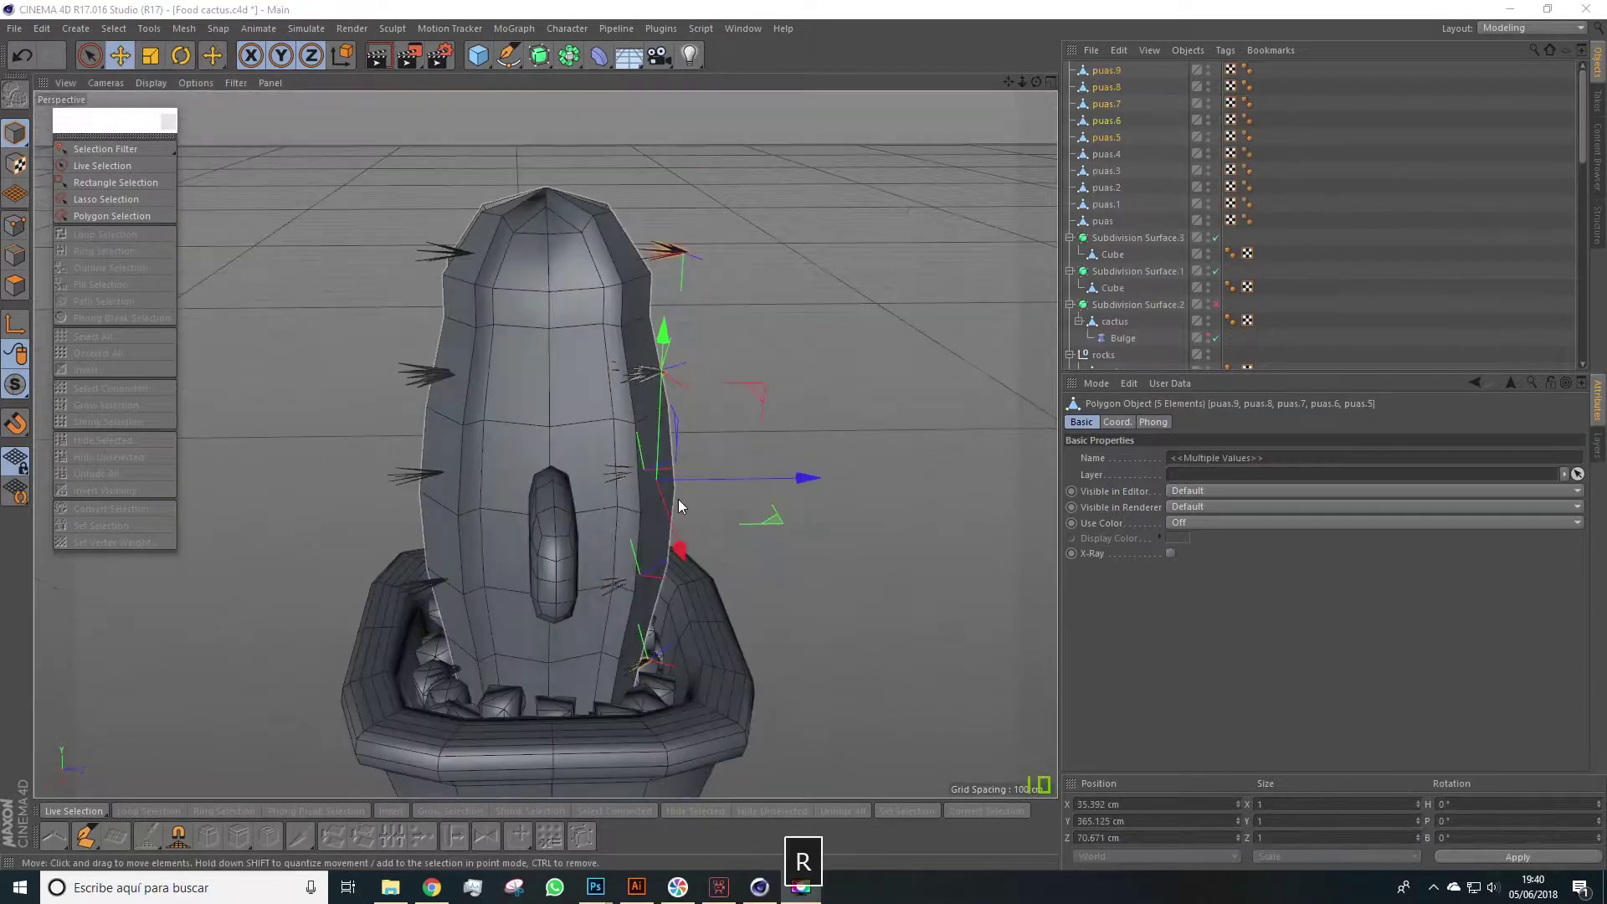
key("e")
left_click_drag(695, 516, 561, 618, "alt")
key("r")
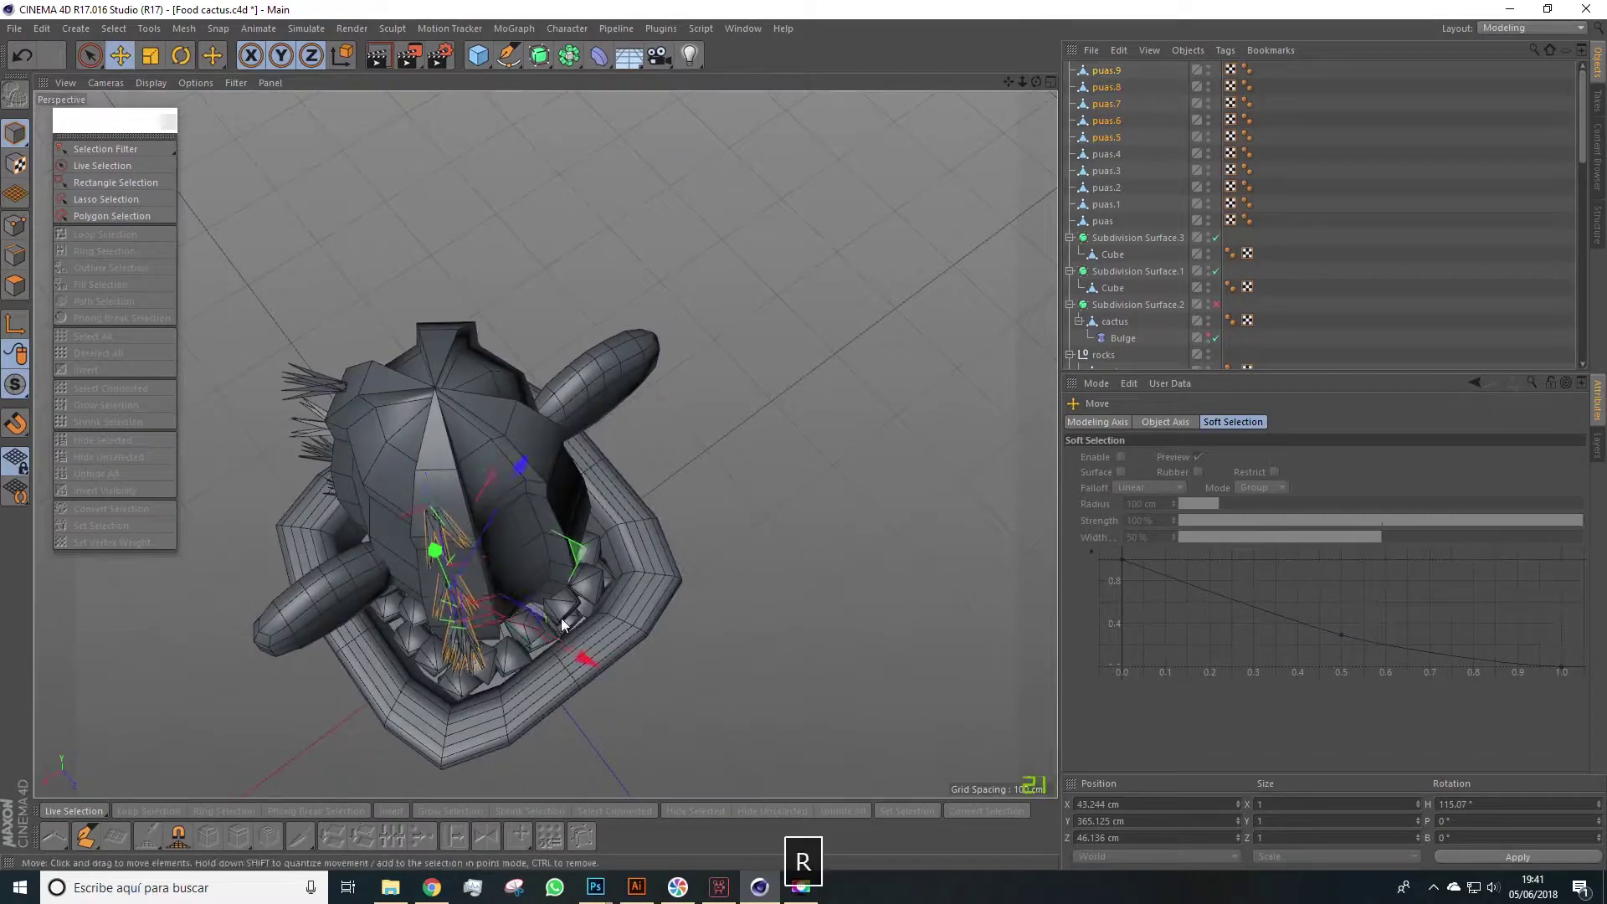
Step: Rotate individual clusters on that rib, turning the second-lowest to about 162.7° heading, 1.2° pitch and -19.2° bank
left_click_drag(573, 683, 586, 469, "alt")
left_click(453, 563)
key("r")
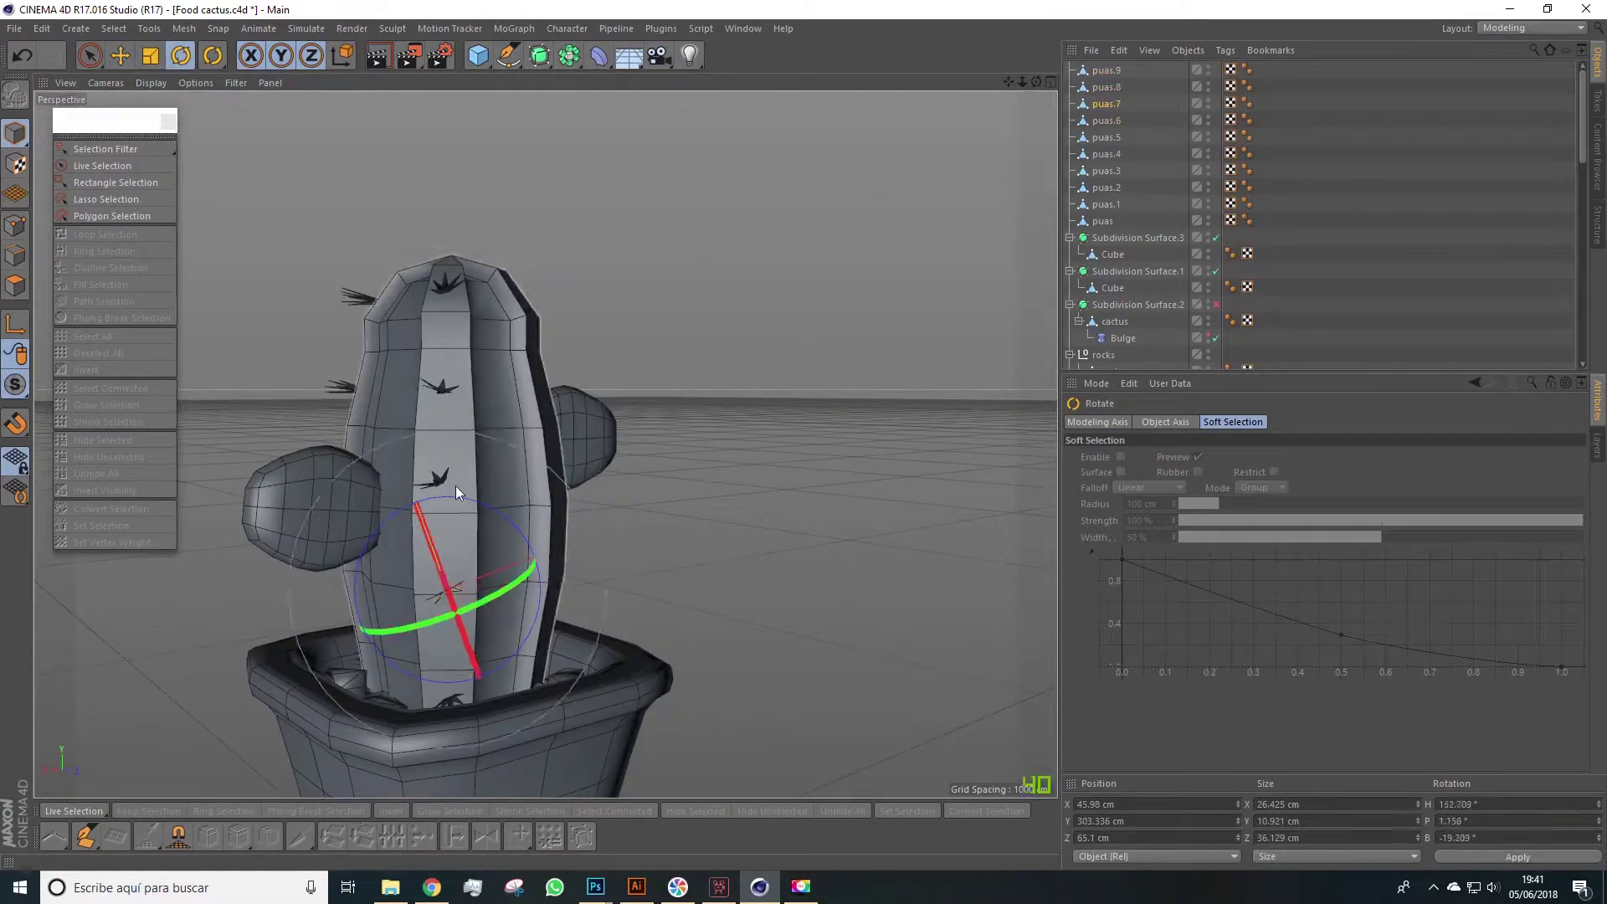
left_click(456, 485)
left_click_drag(456, 486, 726, 418, "alt")
Step: Duplicate the column of five spike clusters, then rotate and move the copies onto another rib of the cactus
left_click(1107, 71, "shift")
key("e")
left_click_drag(370, 432, 445, 466, "ctrl")
key("r")
key("e")
left_click_drag(494, 526, 637, 637)
left_click_drag(604, 672, 452, 460)
Step: Rotate and move single clusters of the copied column so each sits against the rib at a different angle
left_click(453, 461)
key("r")
left_click_drag(270, 405, 586, 469, "alt")
key("e")
left_click(495, 408)
key("e")
key("r")
key("e")
Step: Duplicate the newest five spike clusters together, then rotate and move the copies to a further side of the cactus
left_click(1107, 70)
left_click(1106, 137, "shift")
left_click_drag(637, 402, 503, 419, "alt")
left_click_drag(469, 405, 369, 410, "ctrl")
key("r")
key("e")
Step: Duplicate a single spike cluster, then rotate and reposition the copy on the cactus surface
left_click_drag(545, 444, 586, 452, "alt")
left_click(574, 463)
left_click_drag(712, 442, 735, 436, "ctrl")
key("r")
left_click_drag(735, 436, 670, 441, "alt")
key("e")
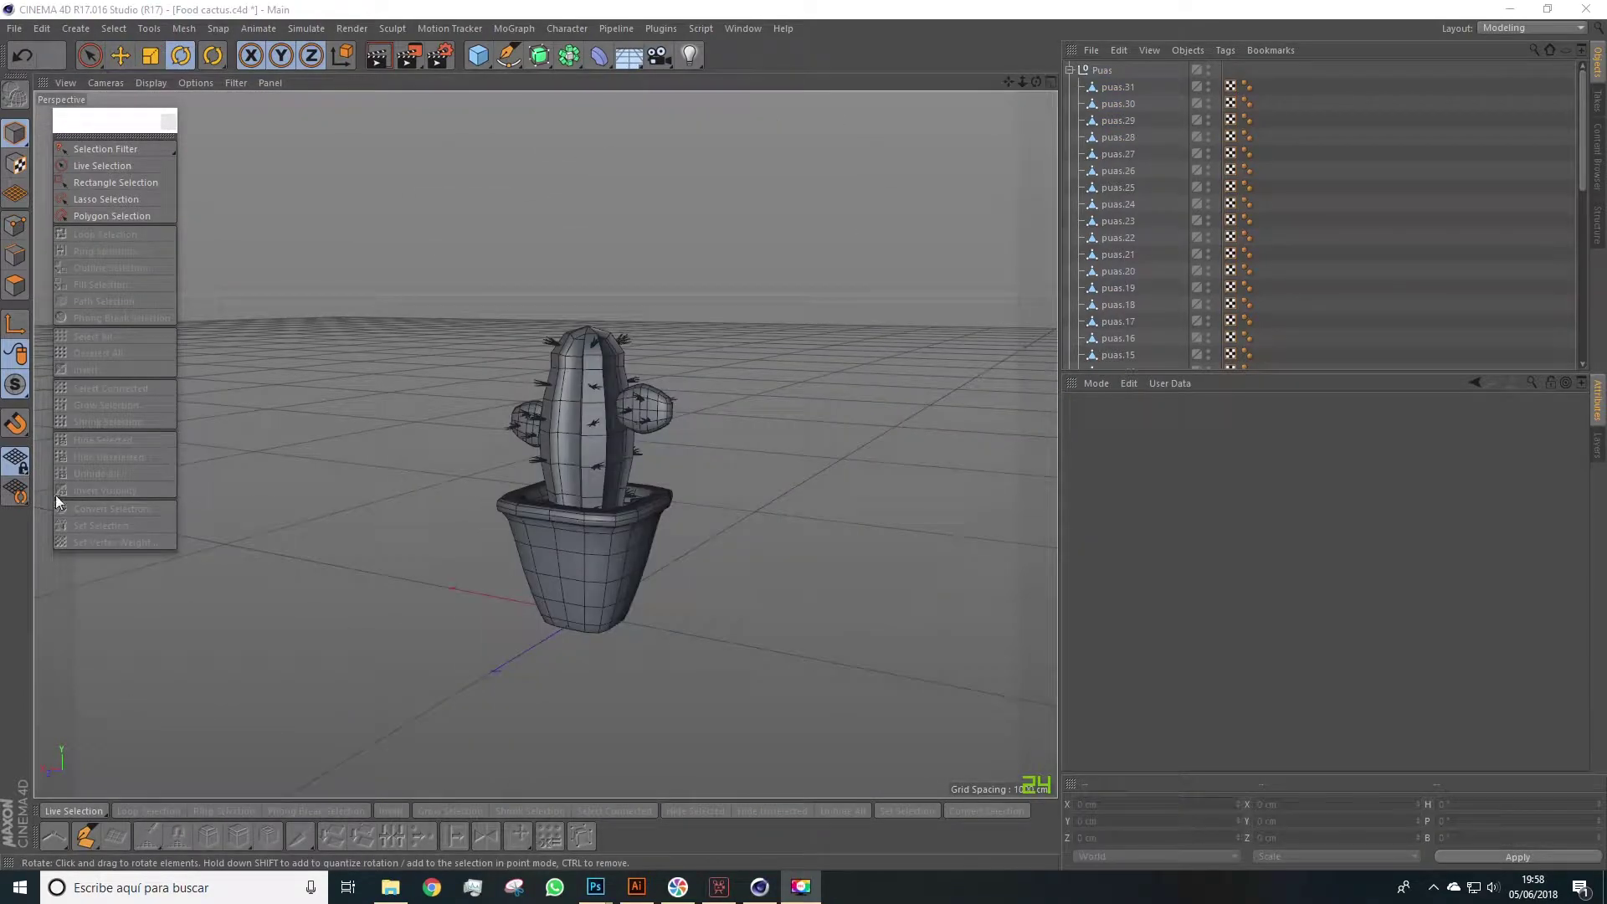
Step: Collapse the Puas group and the Subdivision Surface.3, .1 and .2 hierarchies in the object list, leaving nothing selected
scroll(650, 442, "up", 5)
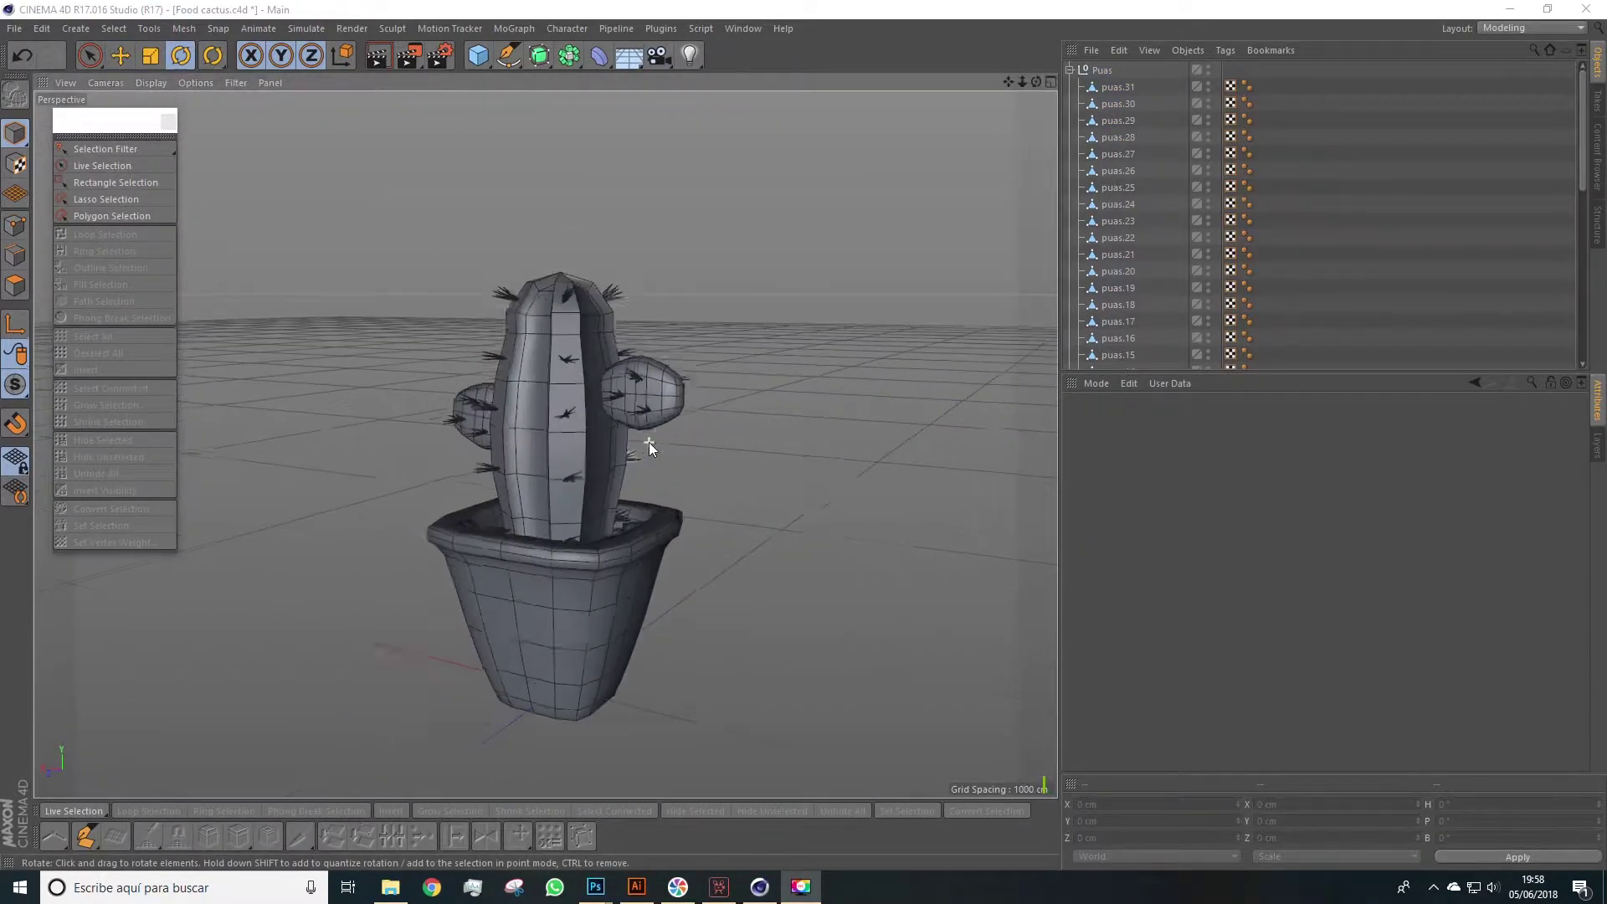
left_click_drag(552, 449, 504, 494, "alt")
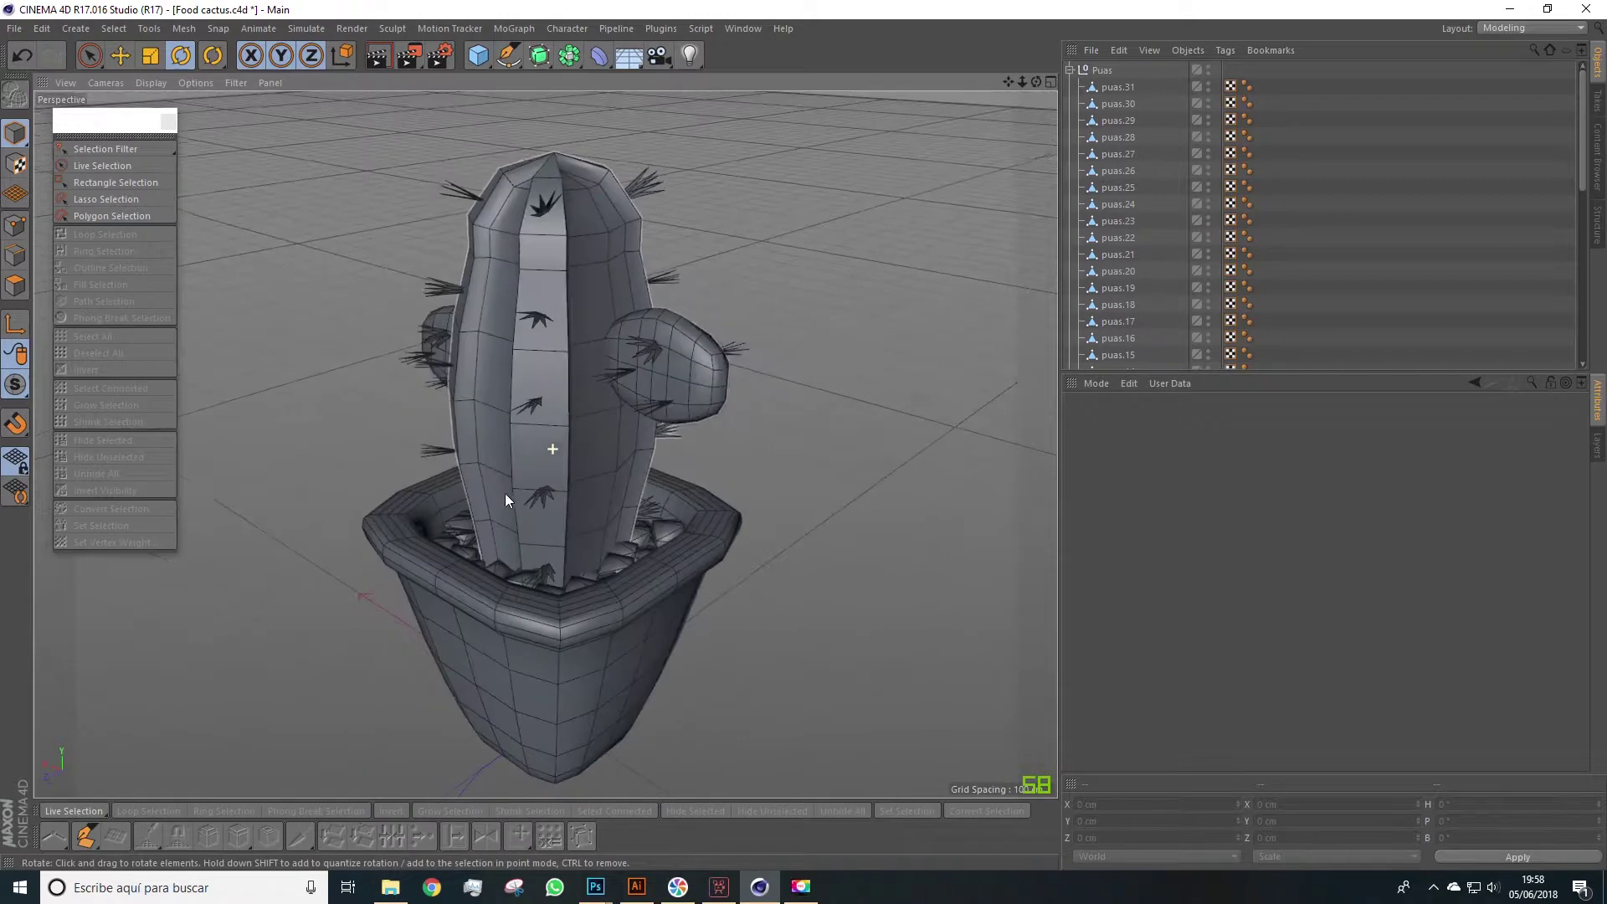
left_click(1070, 70)
left_click(1070, 87)
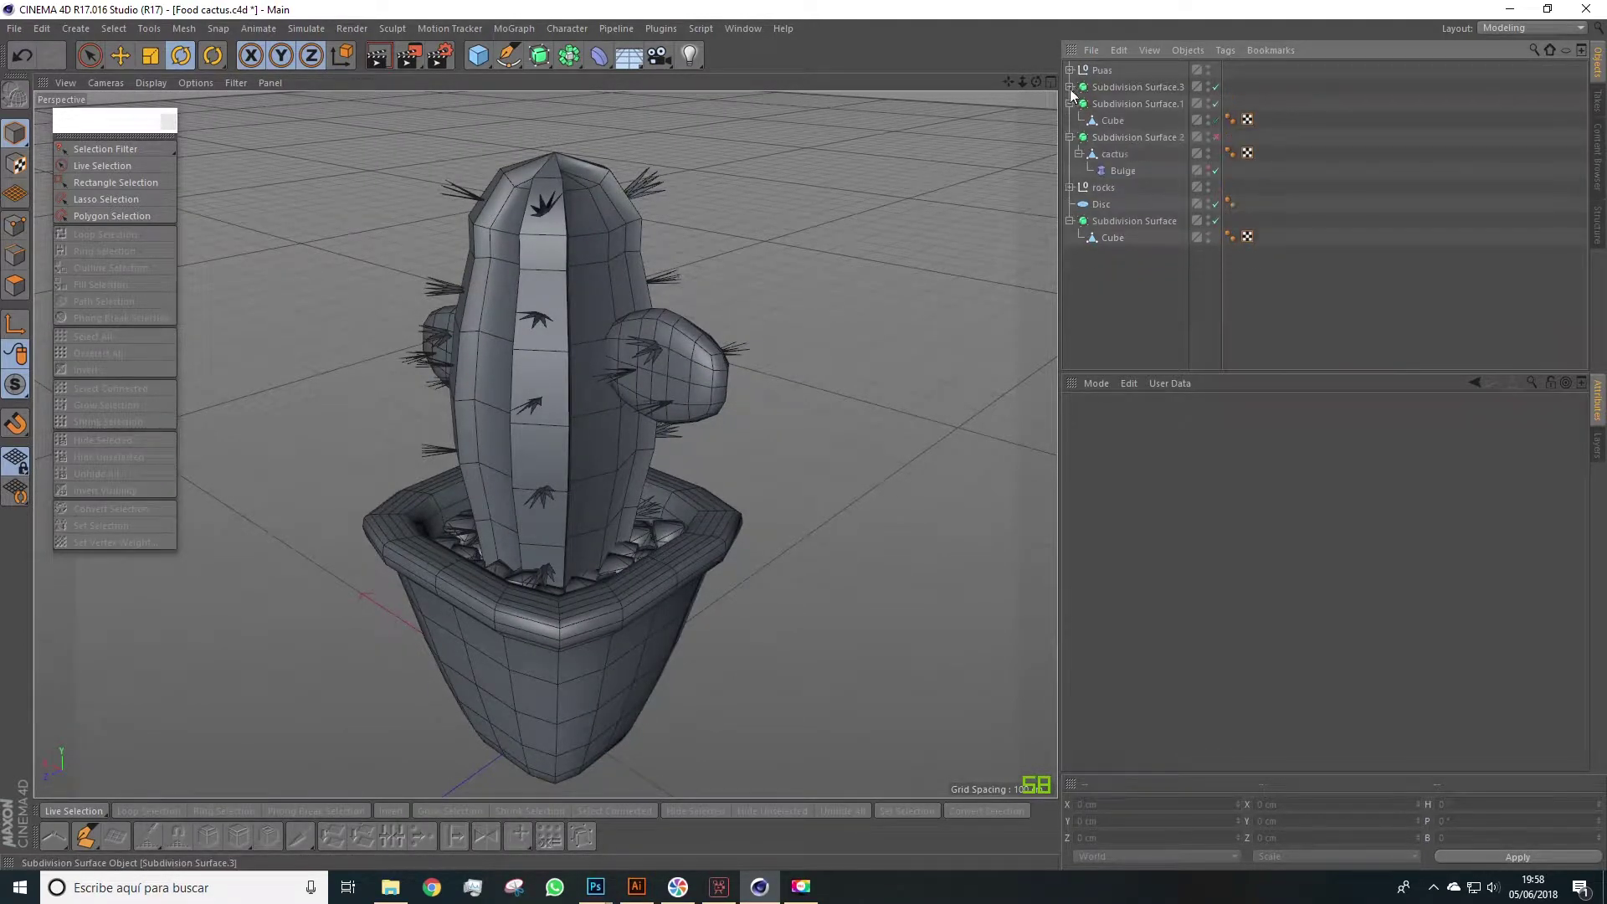
left_click(1070, 104)
left_click(1070, 121)
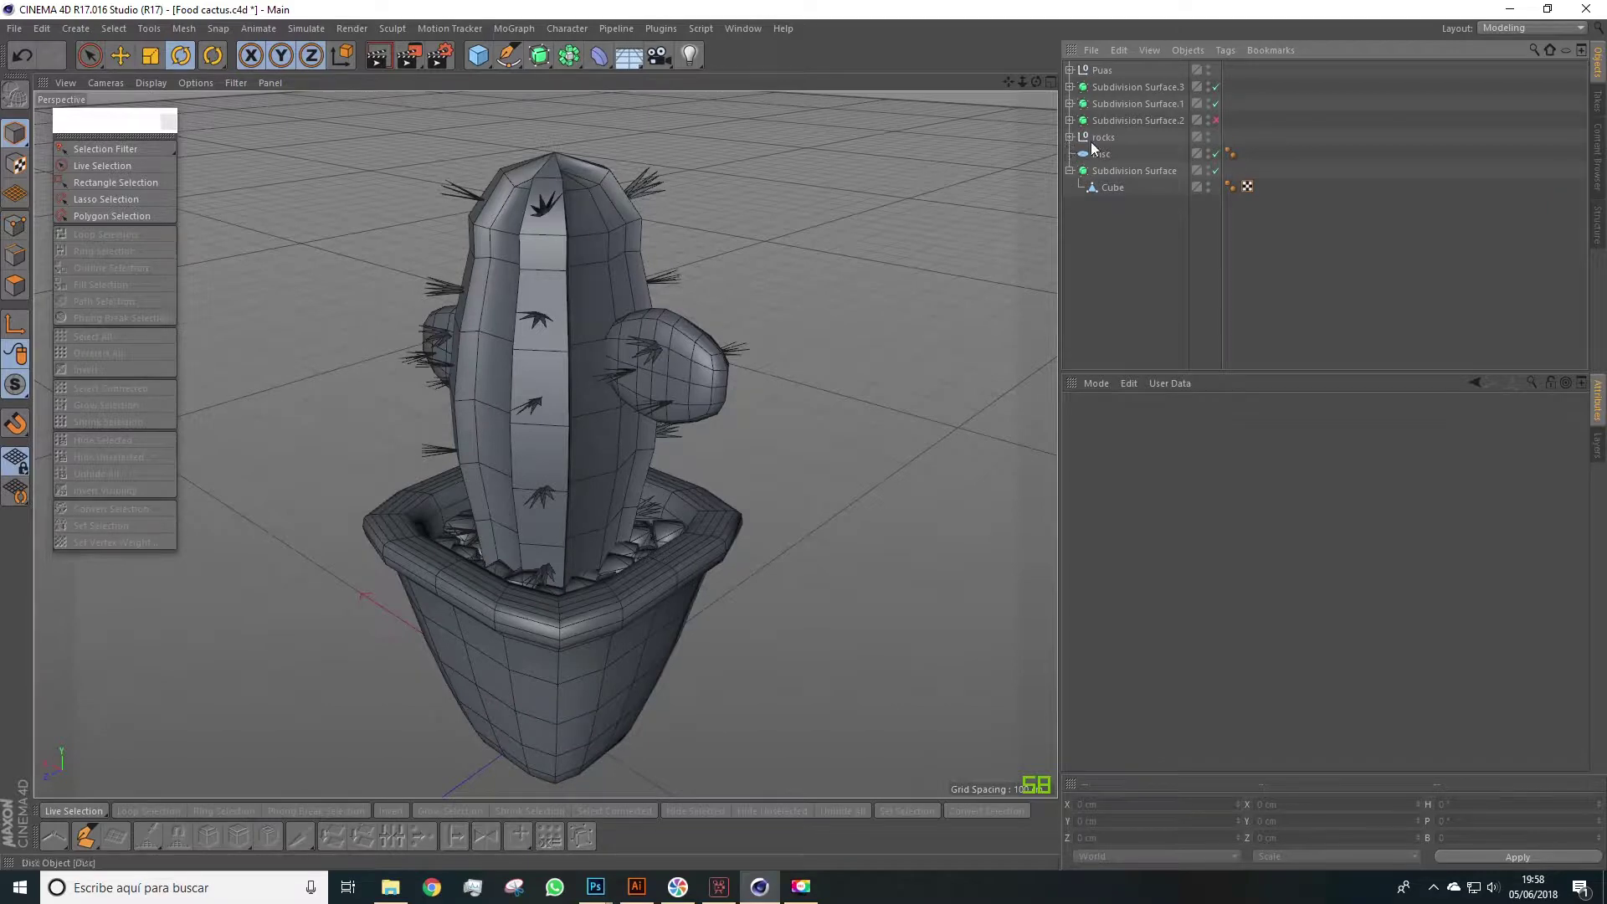
left_click(1110, 188)
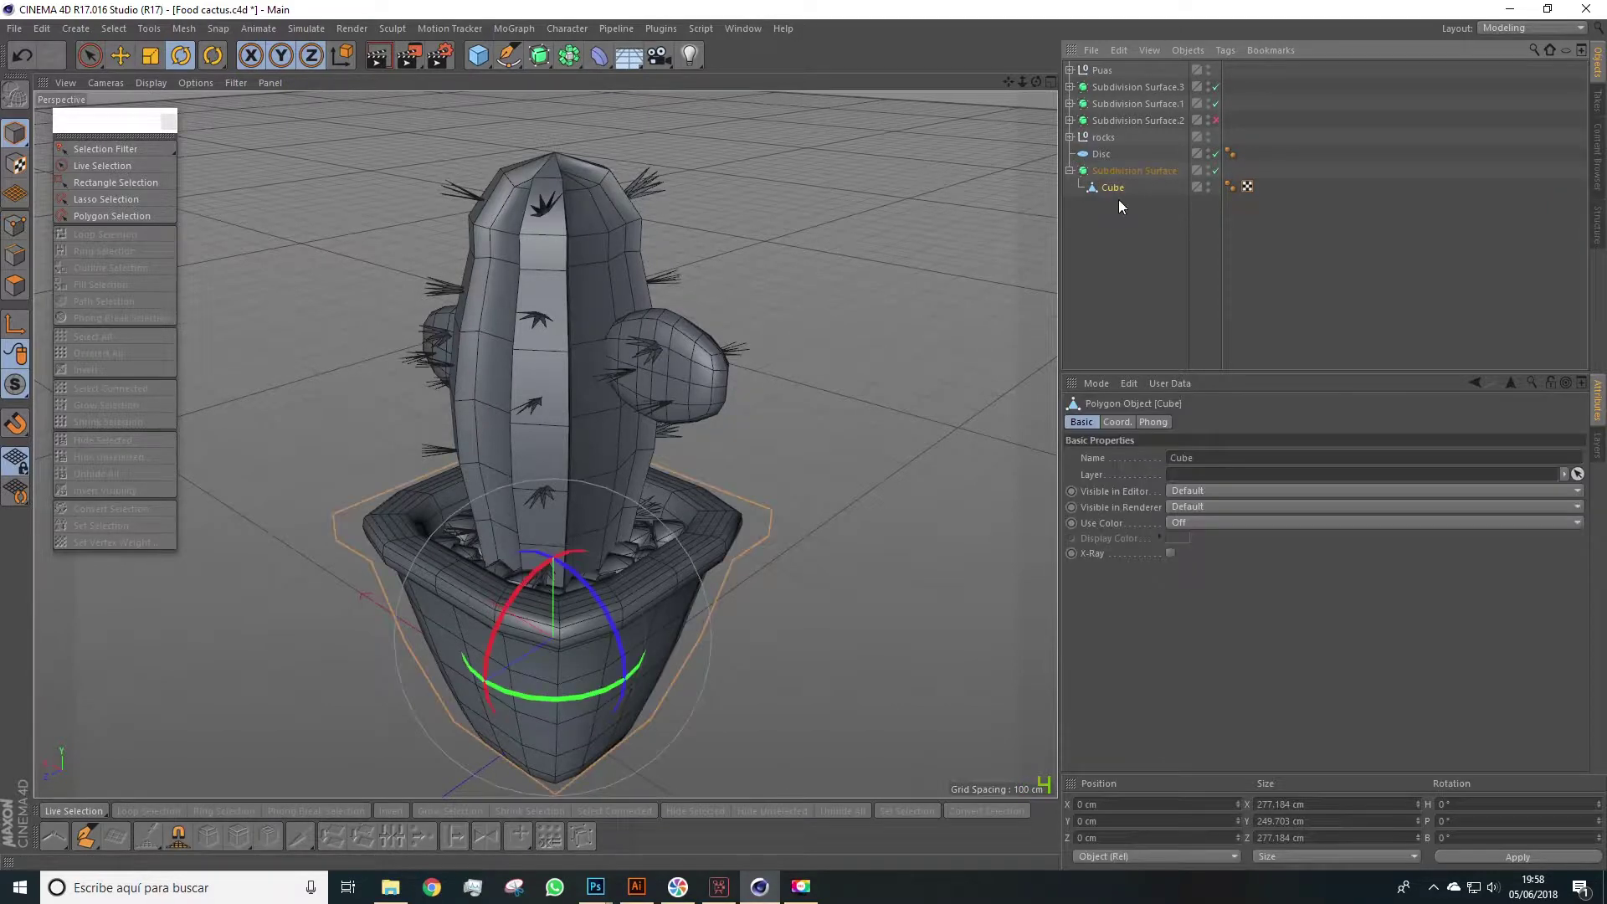
left_click(1133, 322)
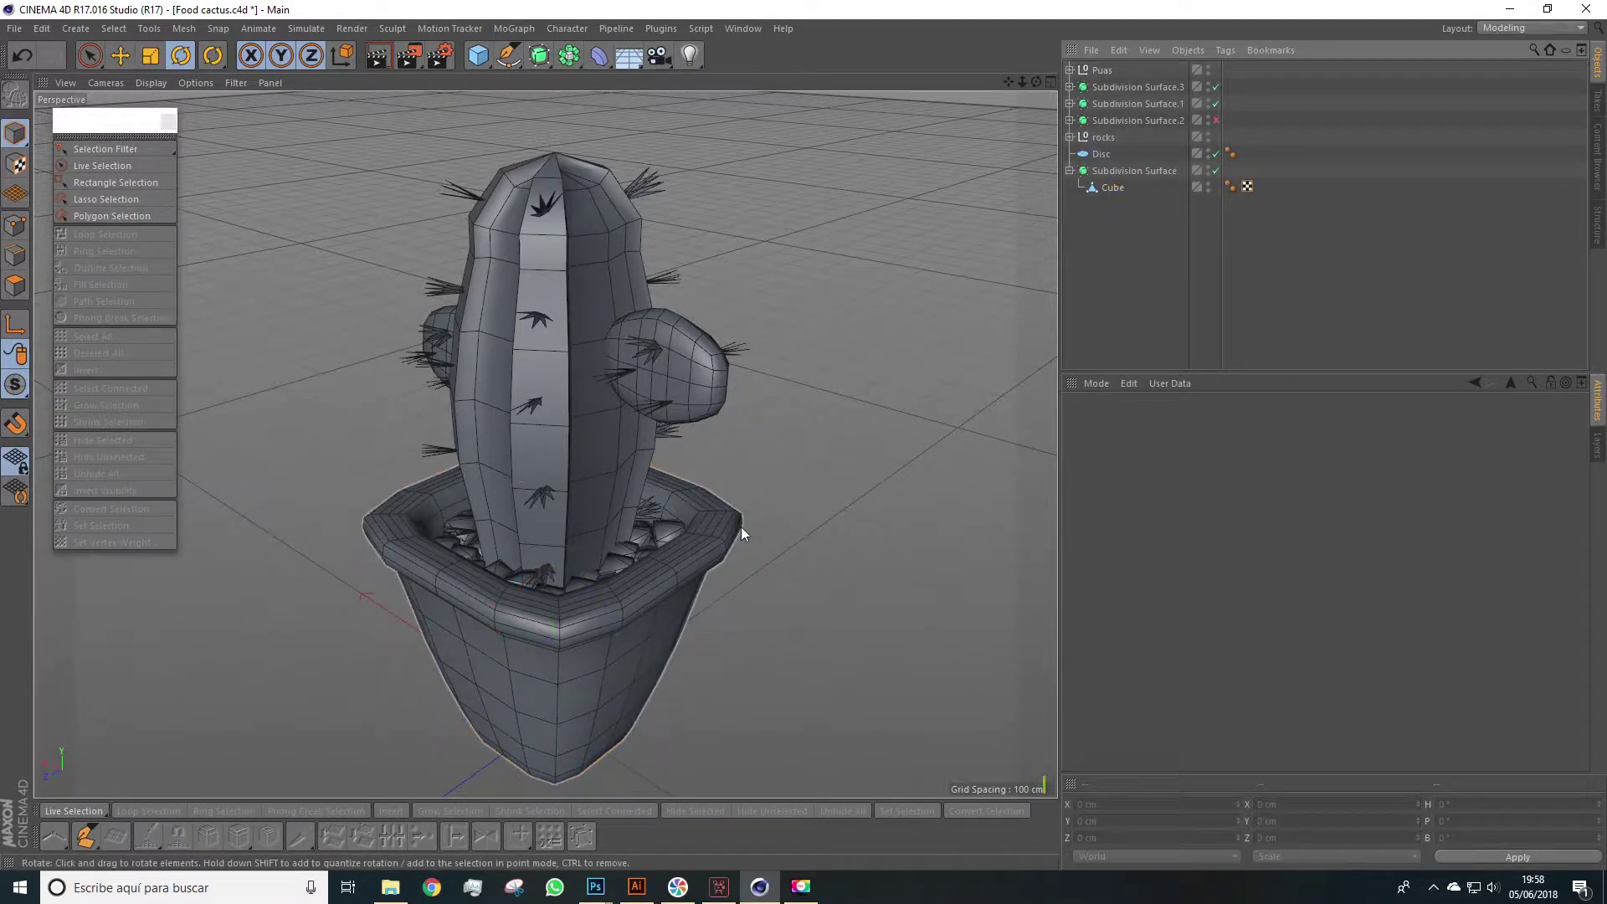
Step: Add a 400 × 400 cm plane at the origin and stand it upright with a bank of -90°
left_click_drag(741, 526, 591, 314, "alt")
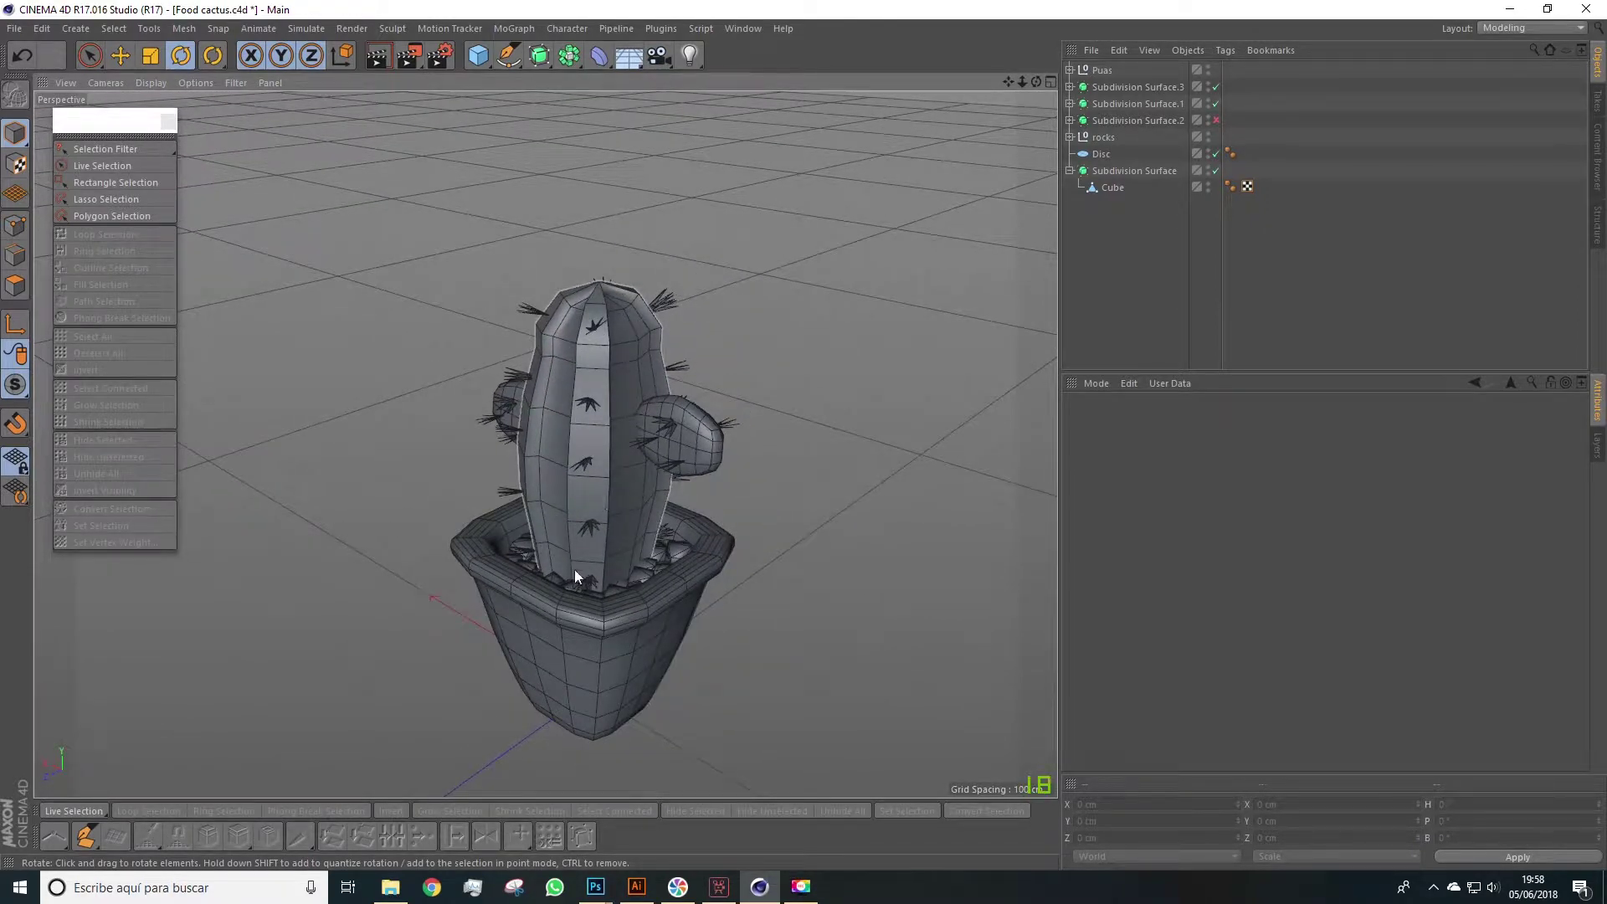
left_click_drag(575, 569, 613, 526, "alt")
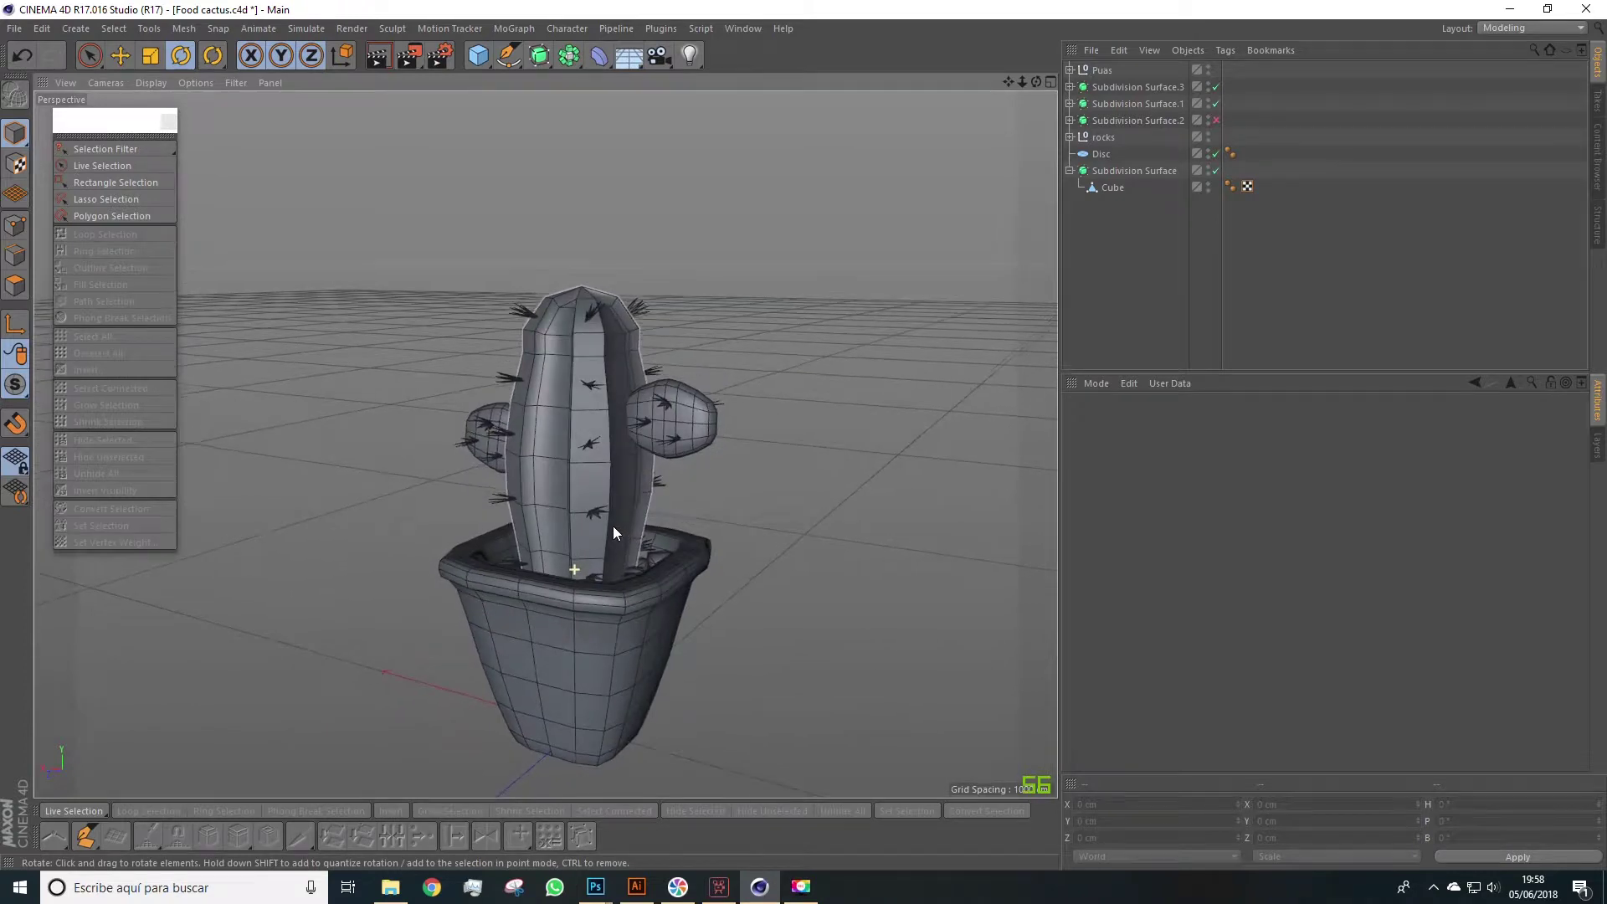
left_click(474, 55)
left_click(626, 100)
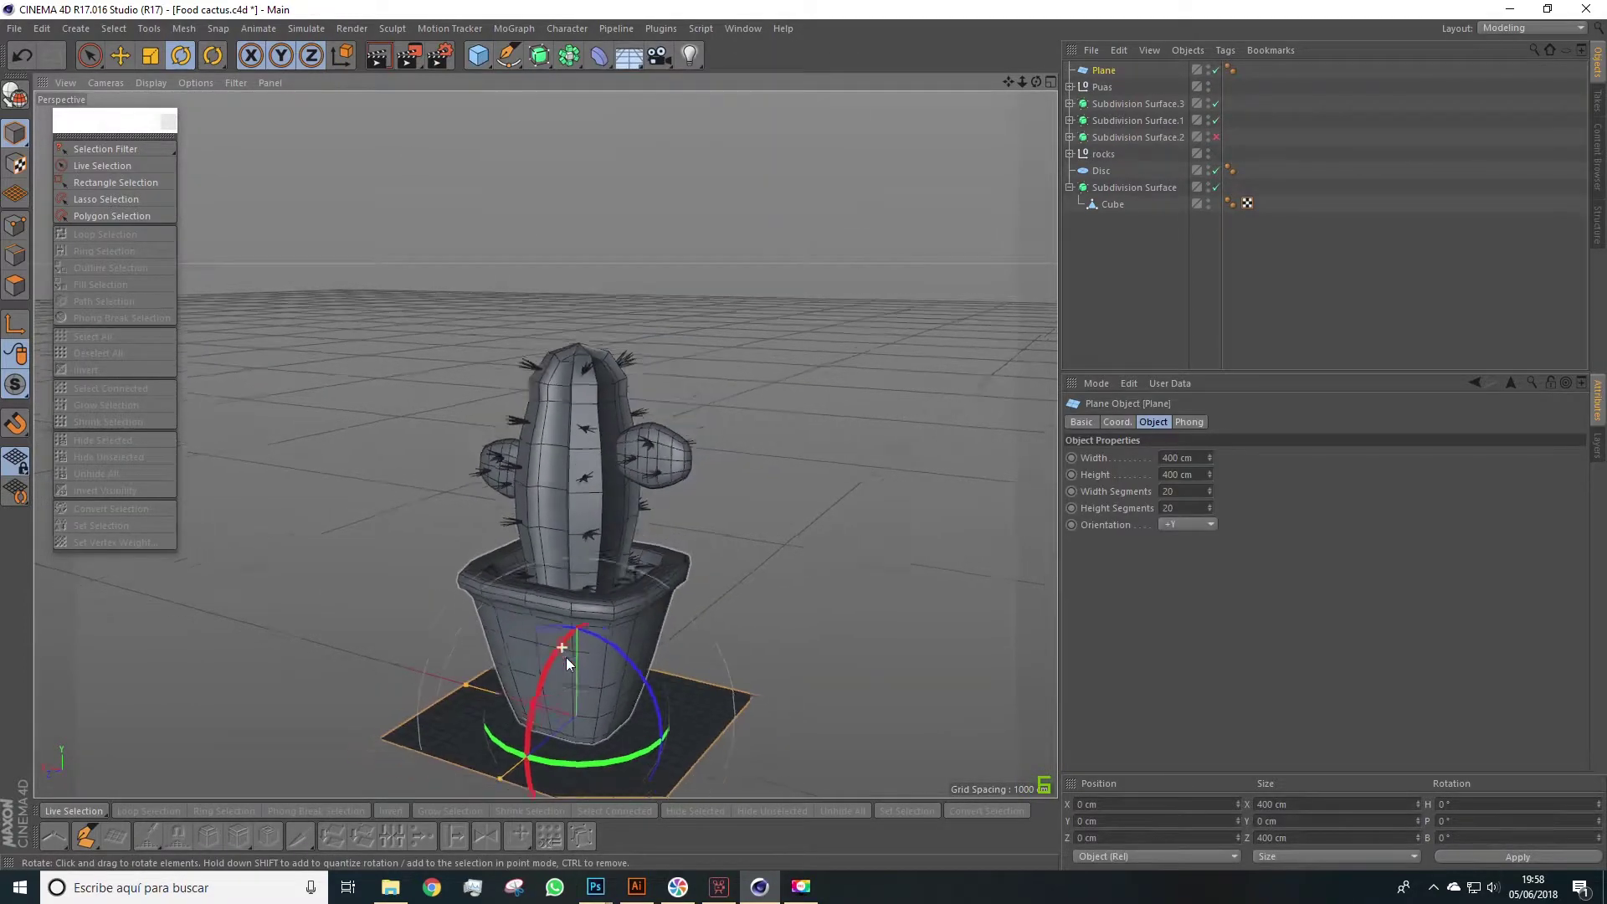
left_click_drag(566, 662, 635, 644, "alt")
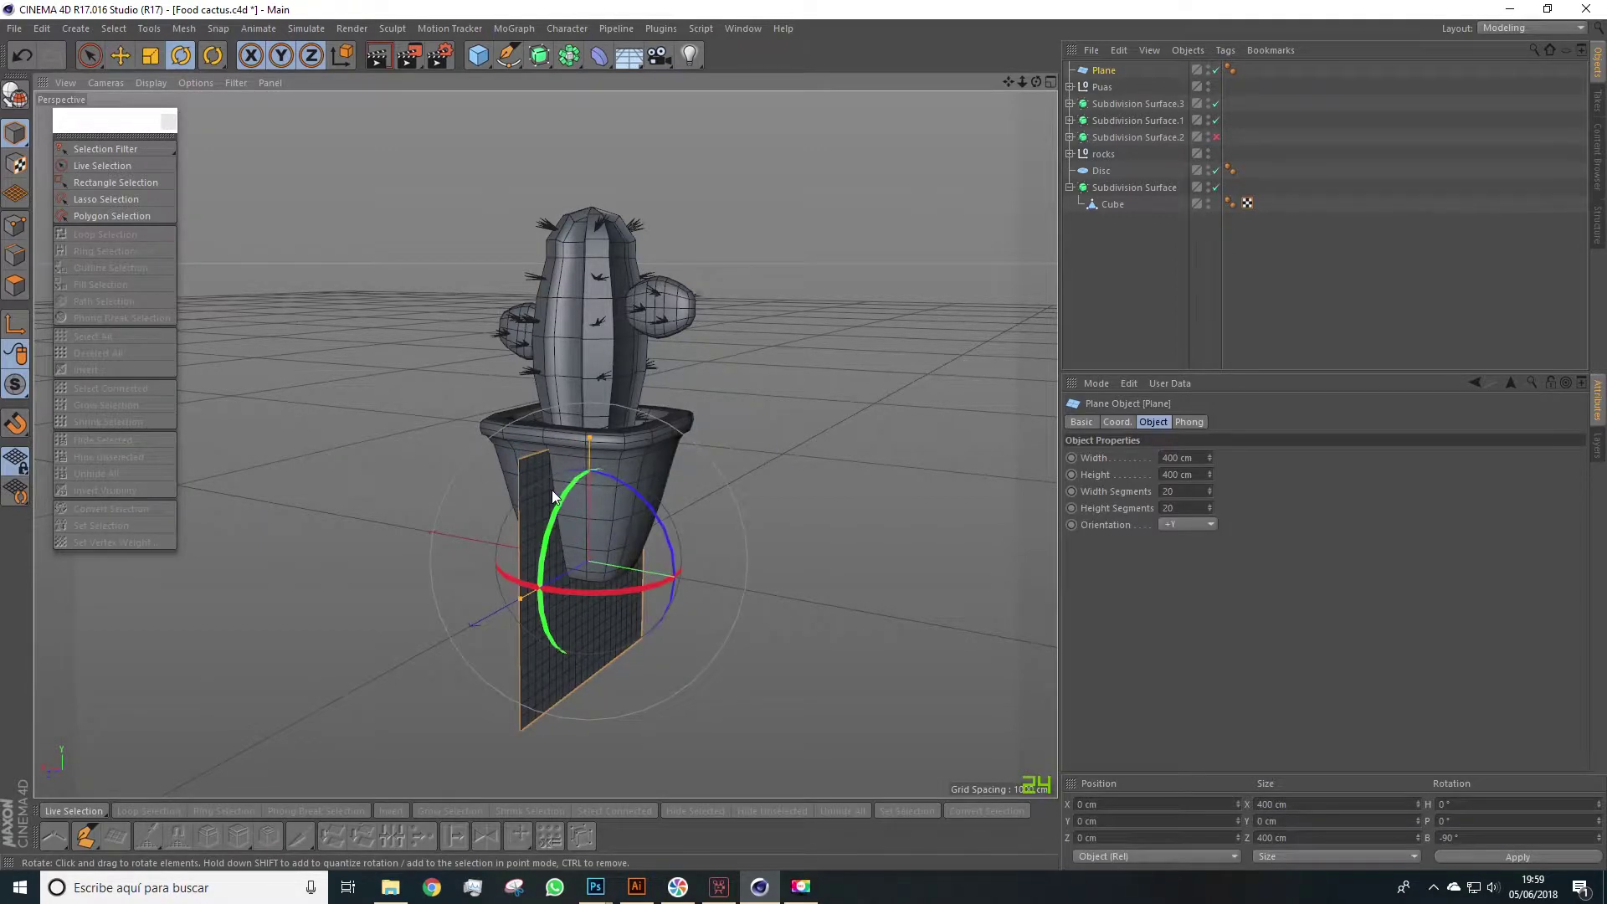
Step: Try to raise the plane above the cactus to about 745 cm in Y
key("e")
left_click_drag(590, 418, 592, 2)
middle_click_drag(912, 76, 879, 294, "alt")
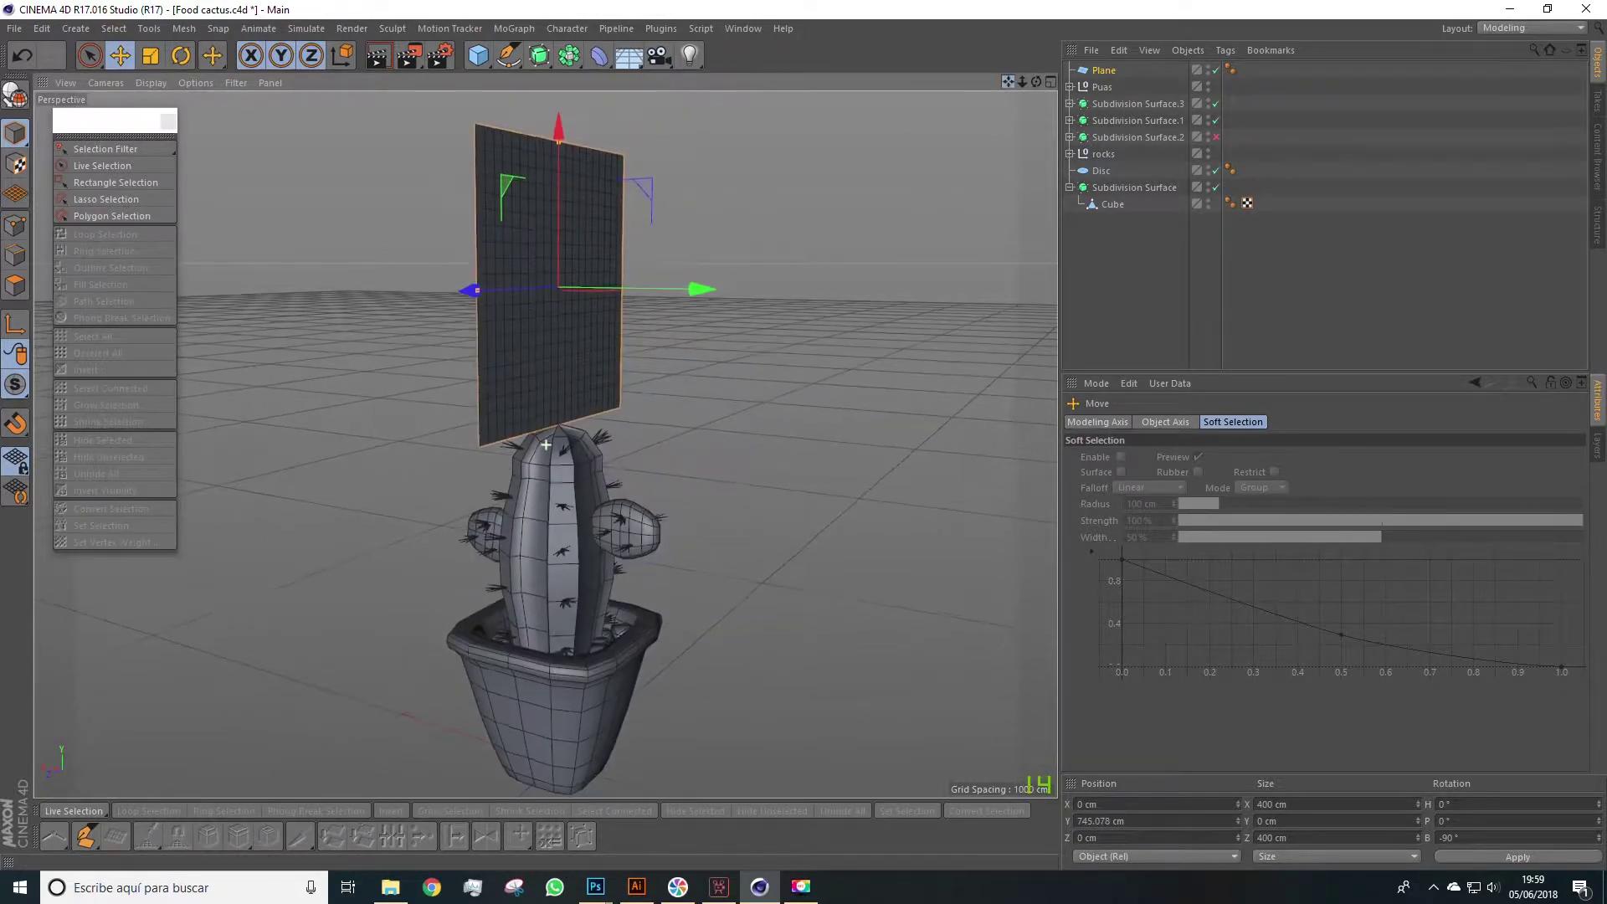
key("ctrl+z")
middle_click_drag(769, 584, 795, 449, "alt")
left_click_drag(796, 455, 692, 513, "alt")
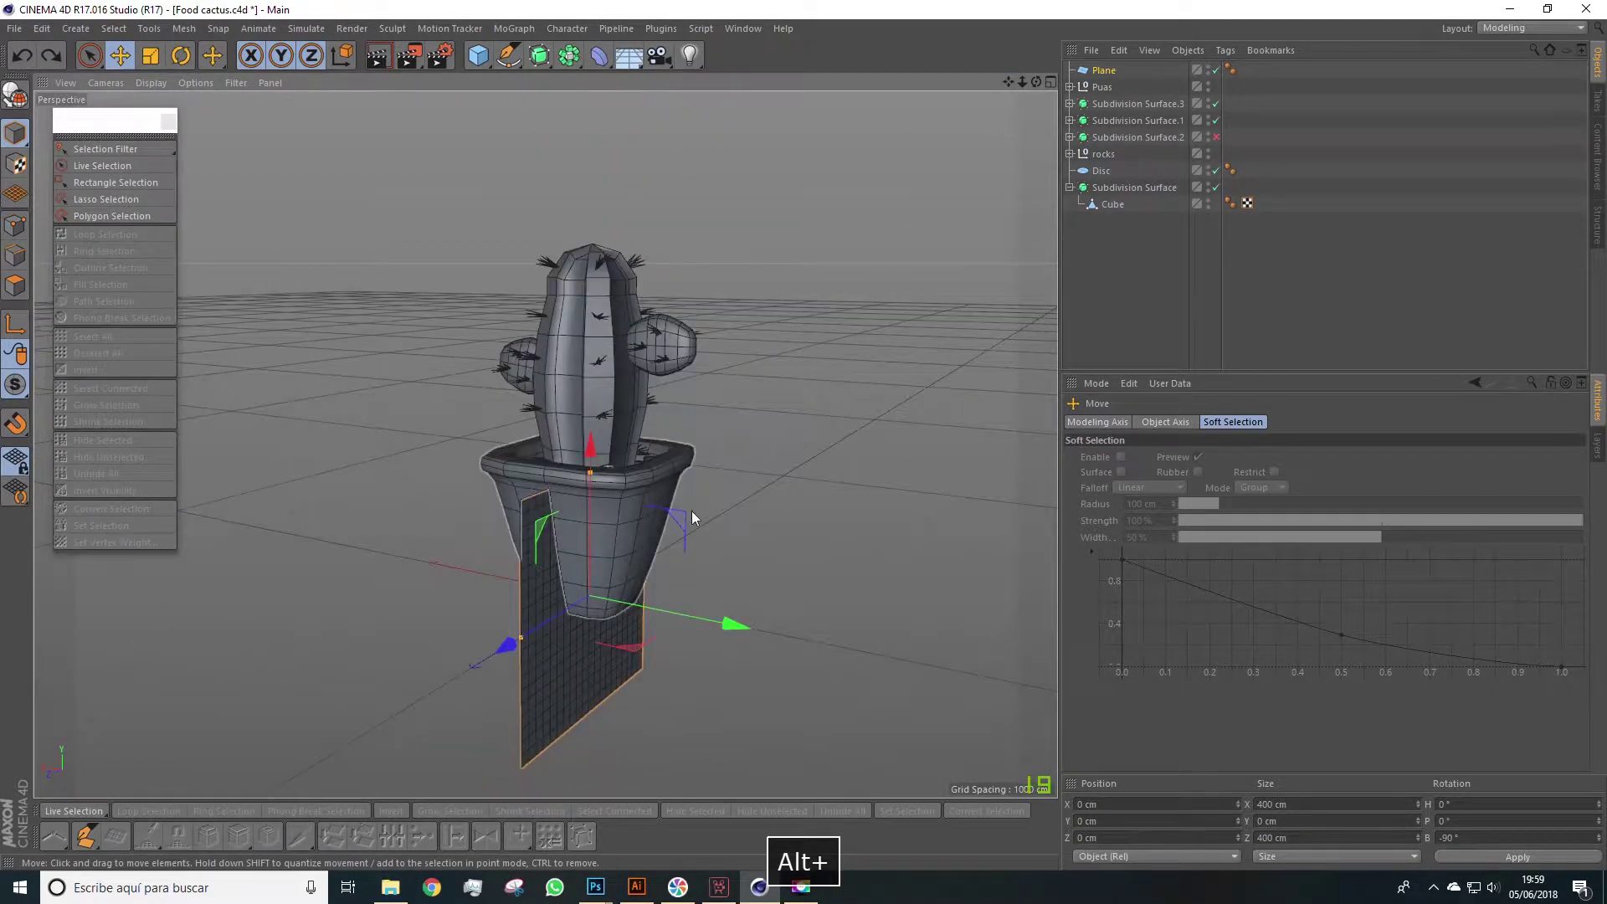
Step: Add a Bend deformer as a child of the plane and set its strength to 115°
left_click(600, 57)
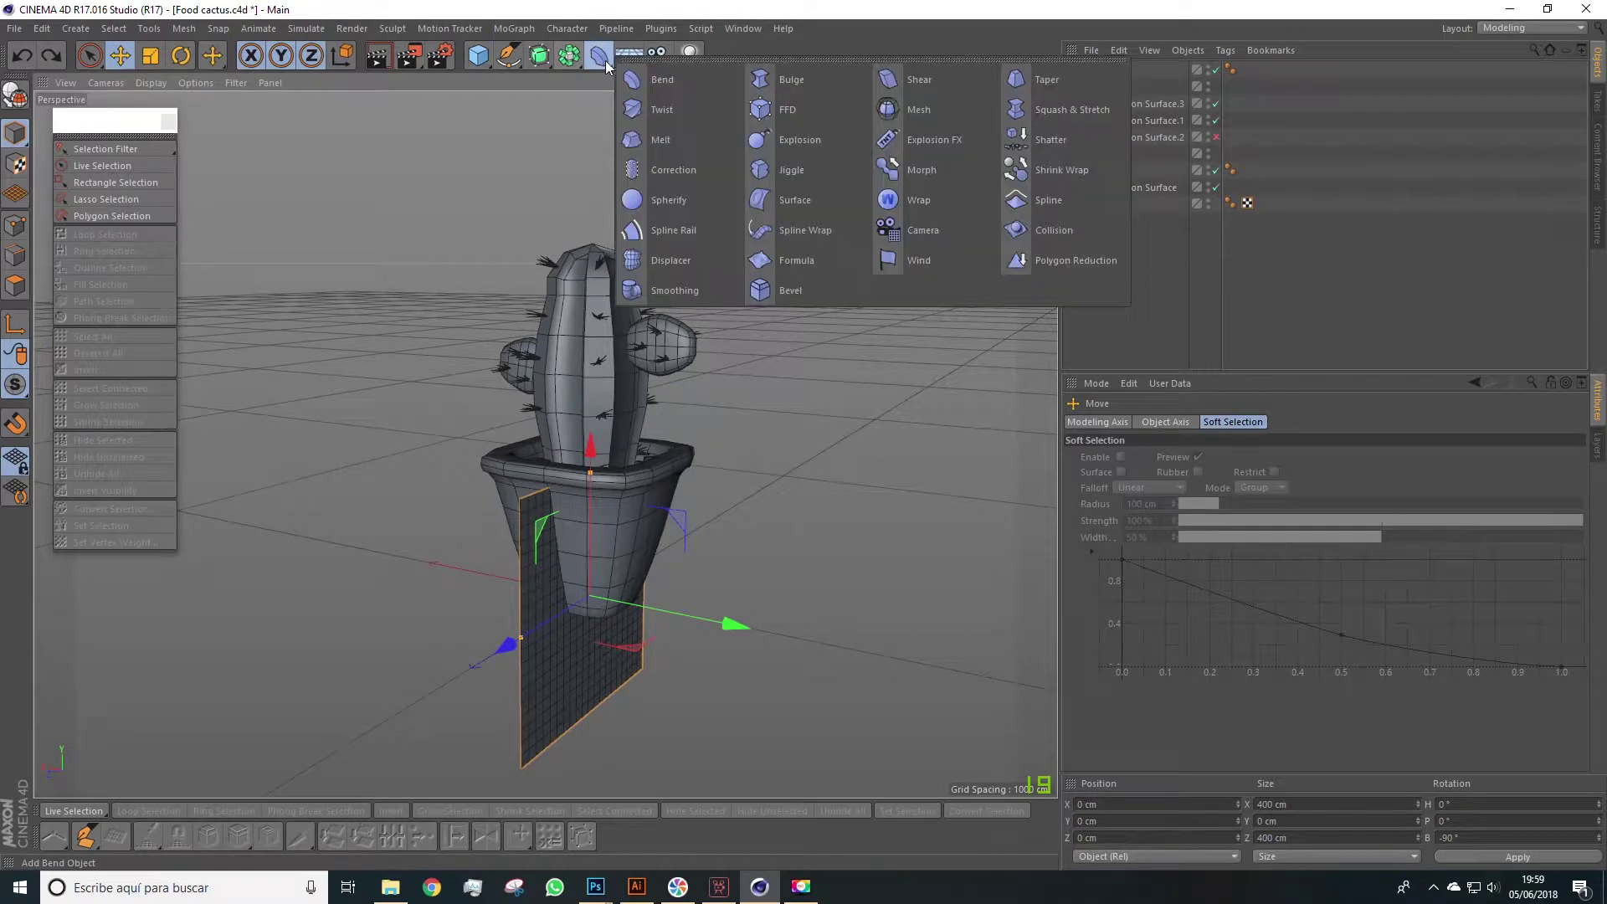
left_click(670, 81)
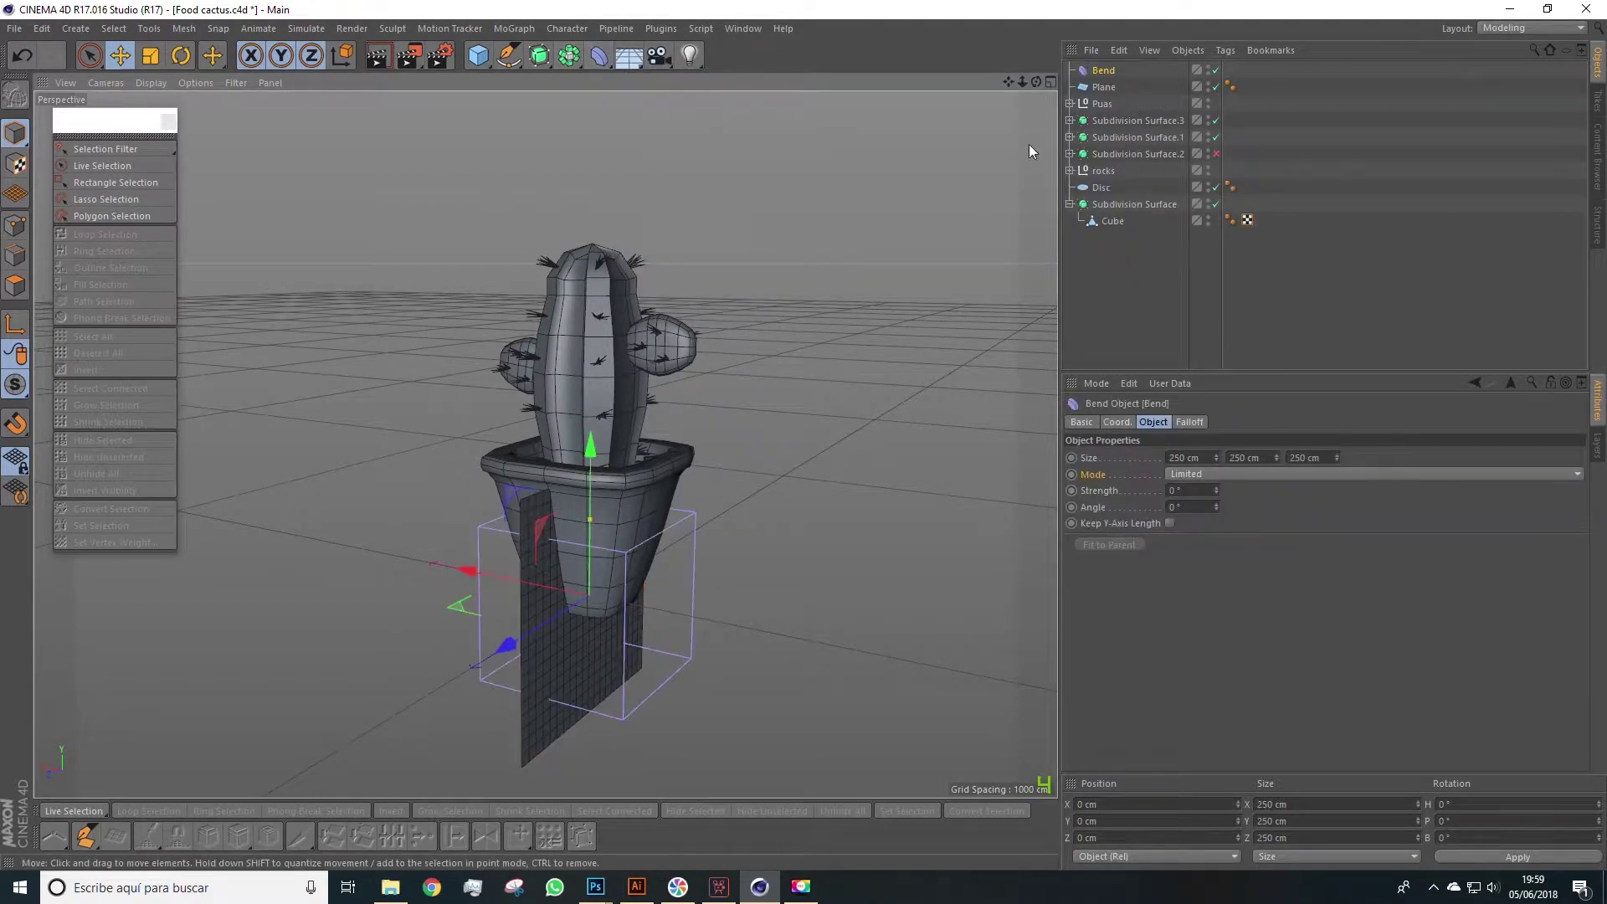
left_click_drag(1106, 78, 1107, 94)
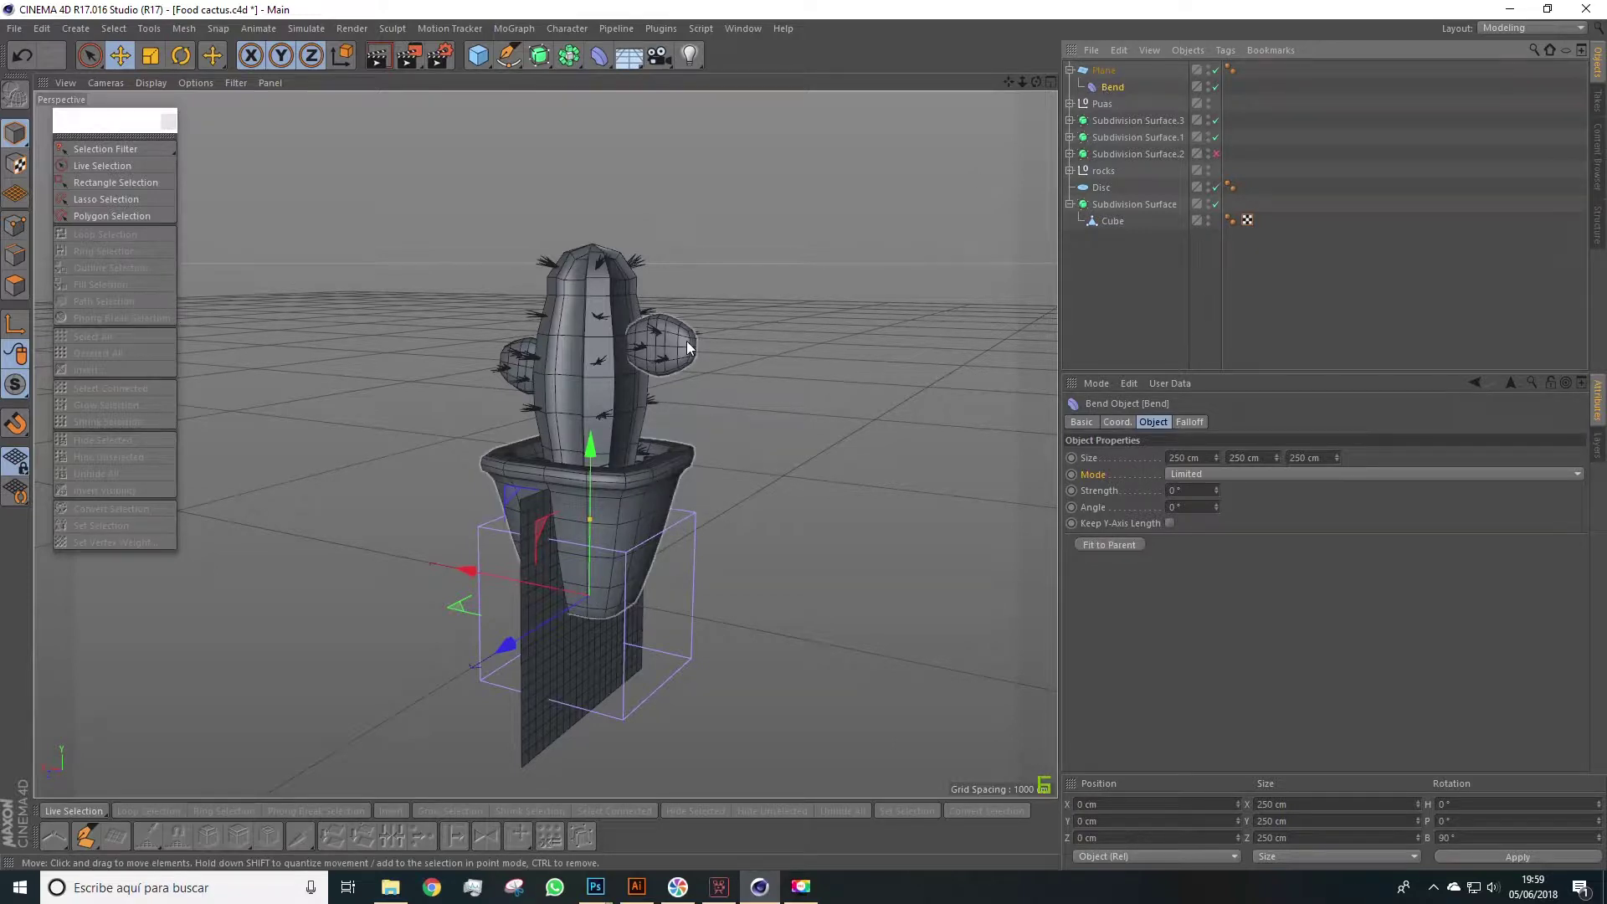
left_click(1144, 308)
left_click(1113, 89)
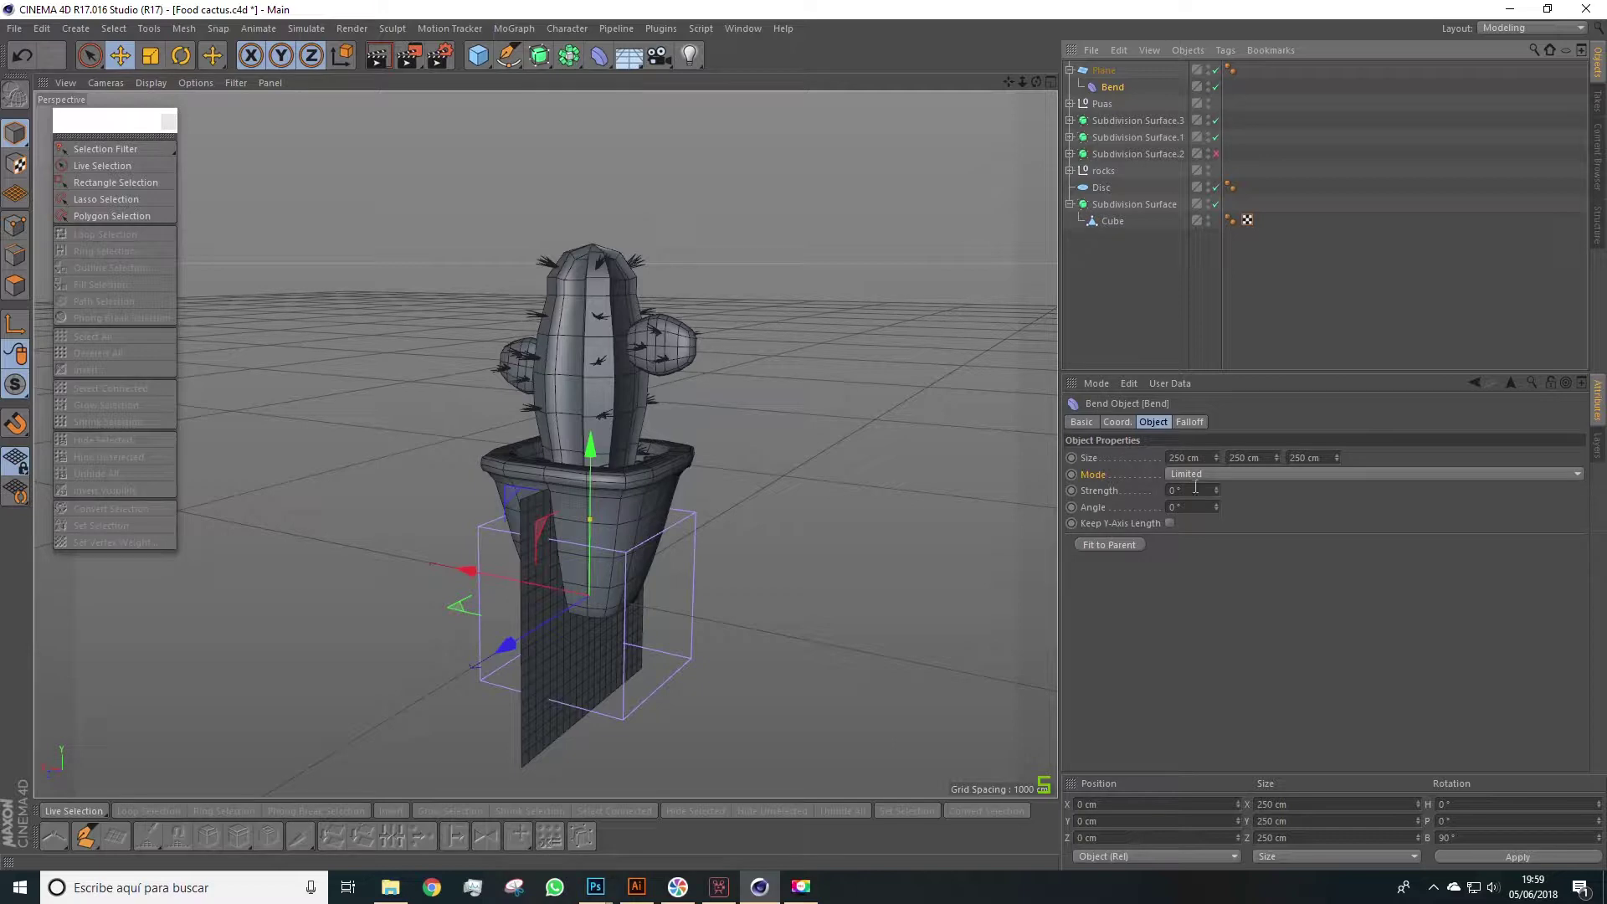
mouse_move(1217, 489)
left_mouse_down()
mouse_move(1306, 477)
mouse_move(1217, 489)
left_mouse_up()
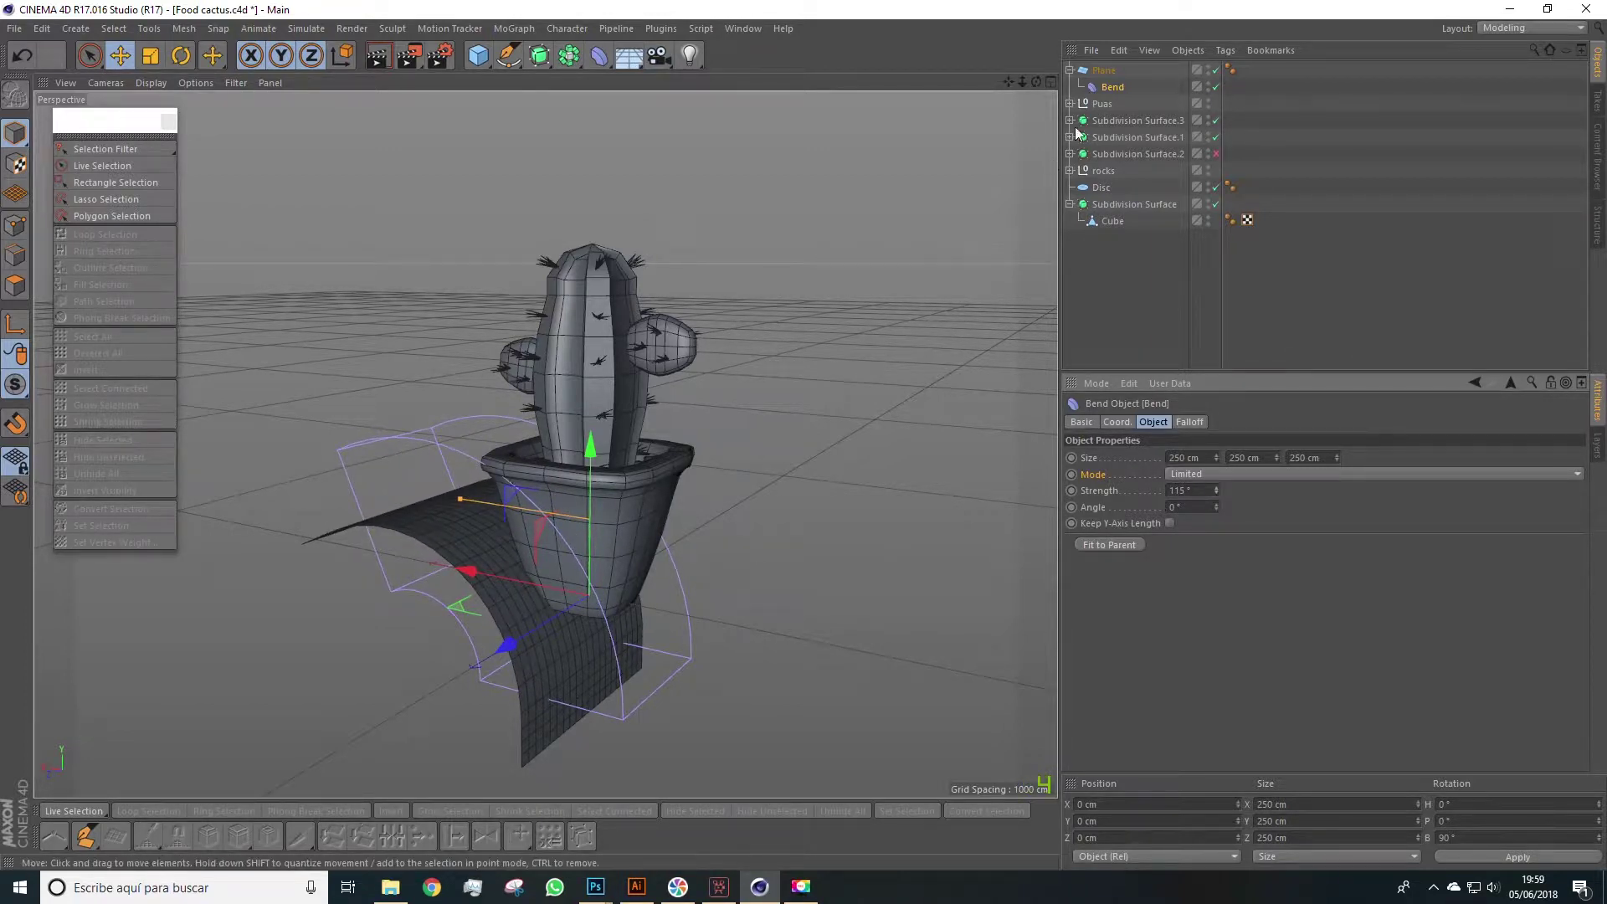
Step: Reduce the plane to 5 width segments and 1 height segment
left_click(1104, 70)
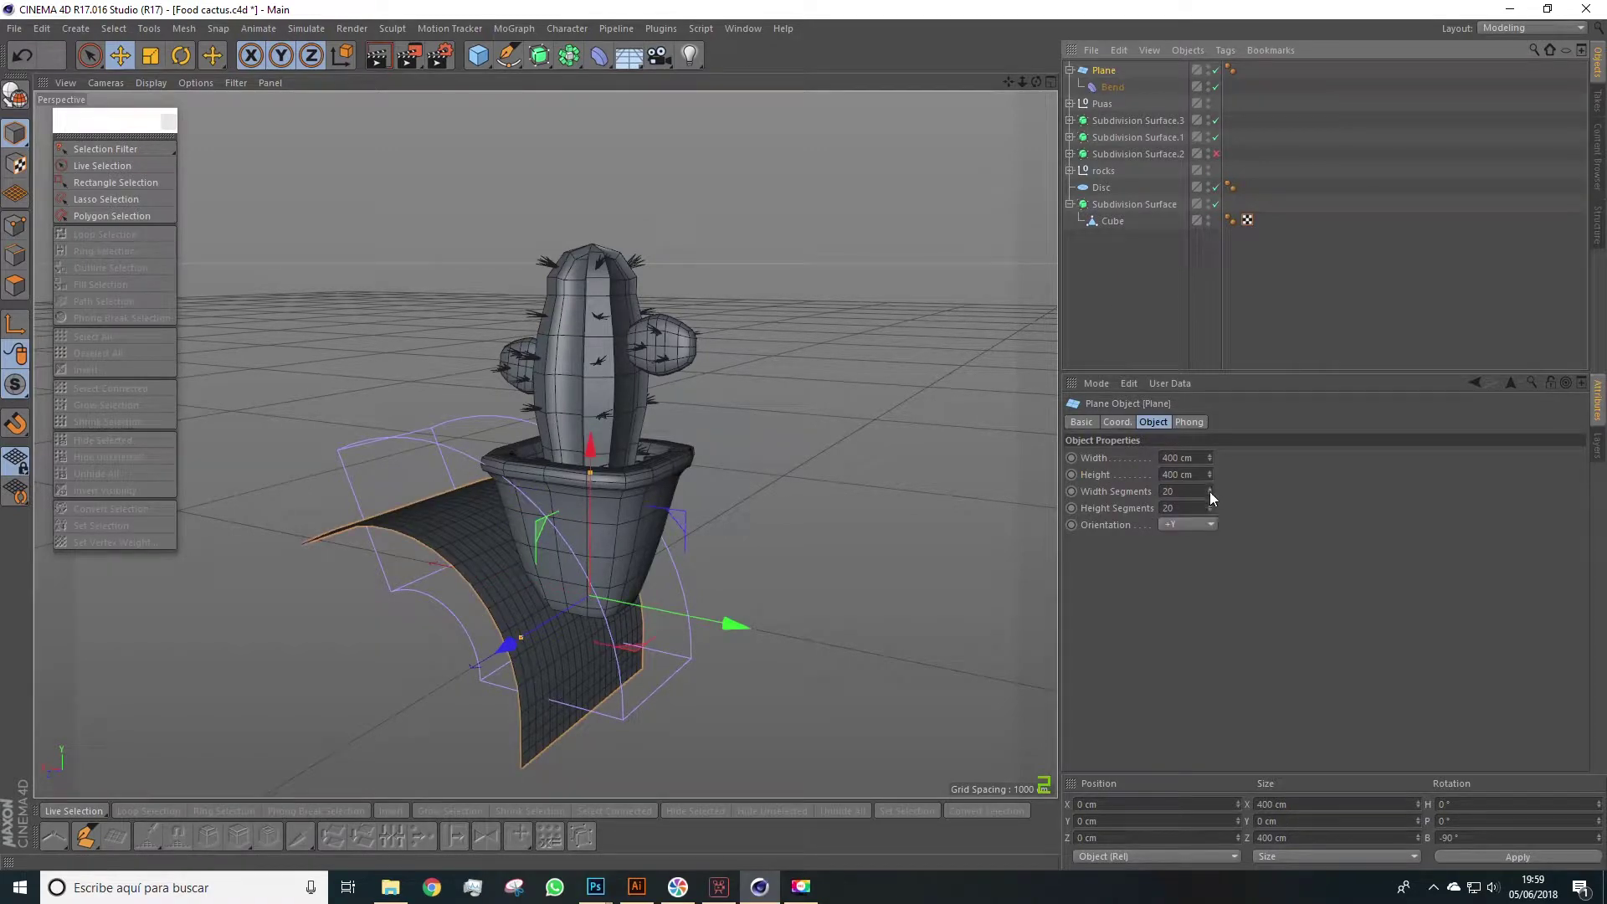
mouse_move(1209, 491)
left_mouse_down()
mouse_move(1209, 519)
mouse_move(1209, 494)
left_mouse_up()
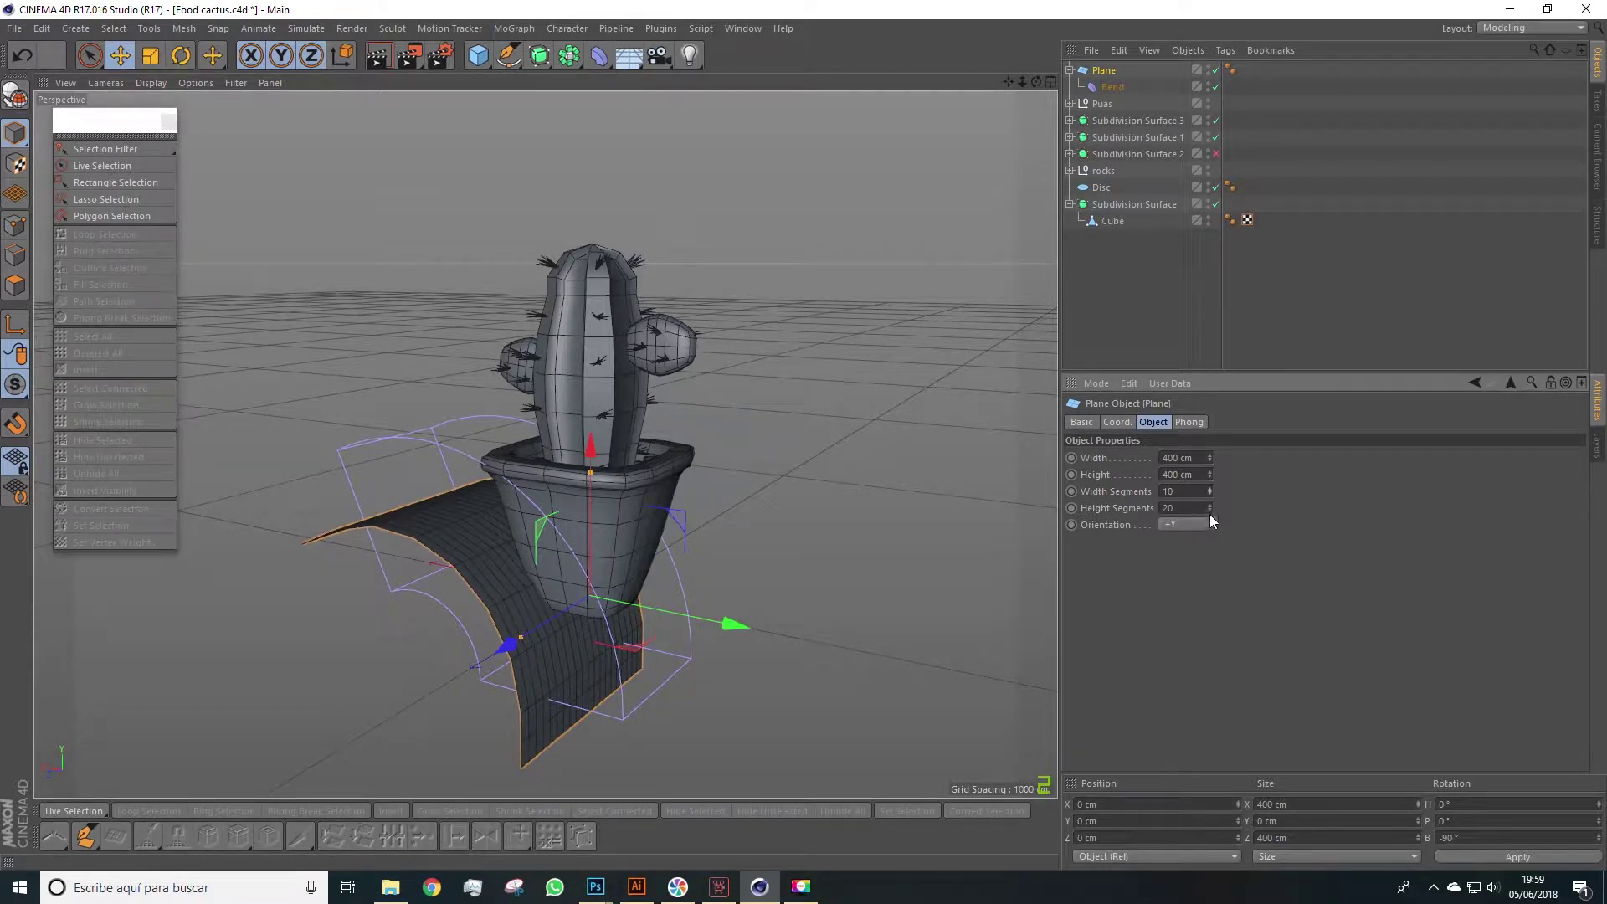
left_click_drag(1209, 509, 1209, 528)
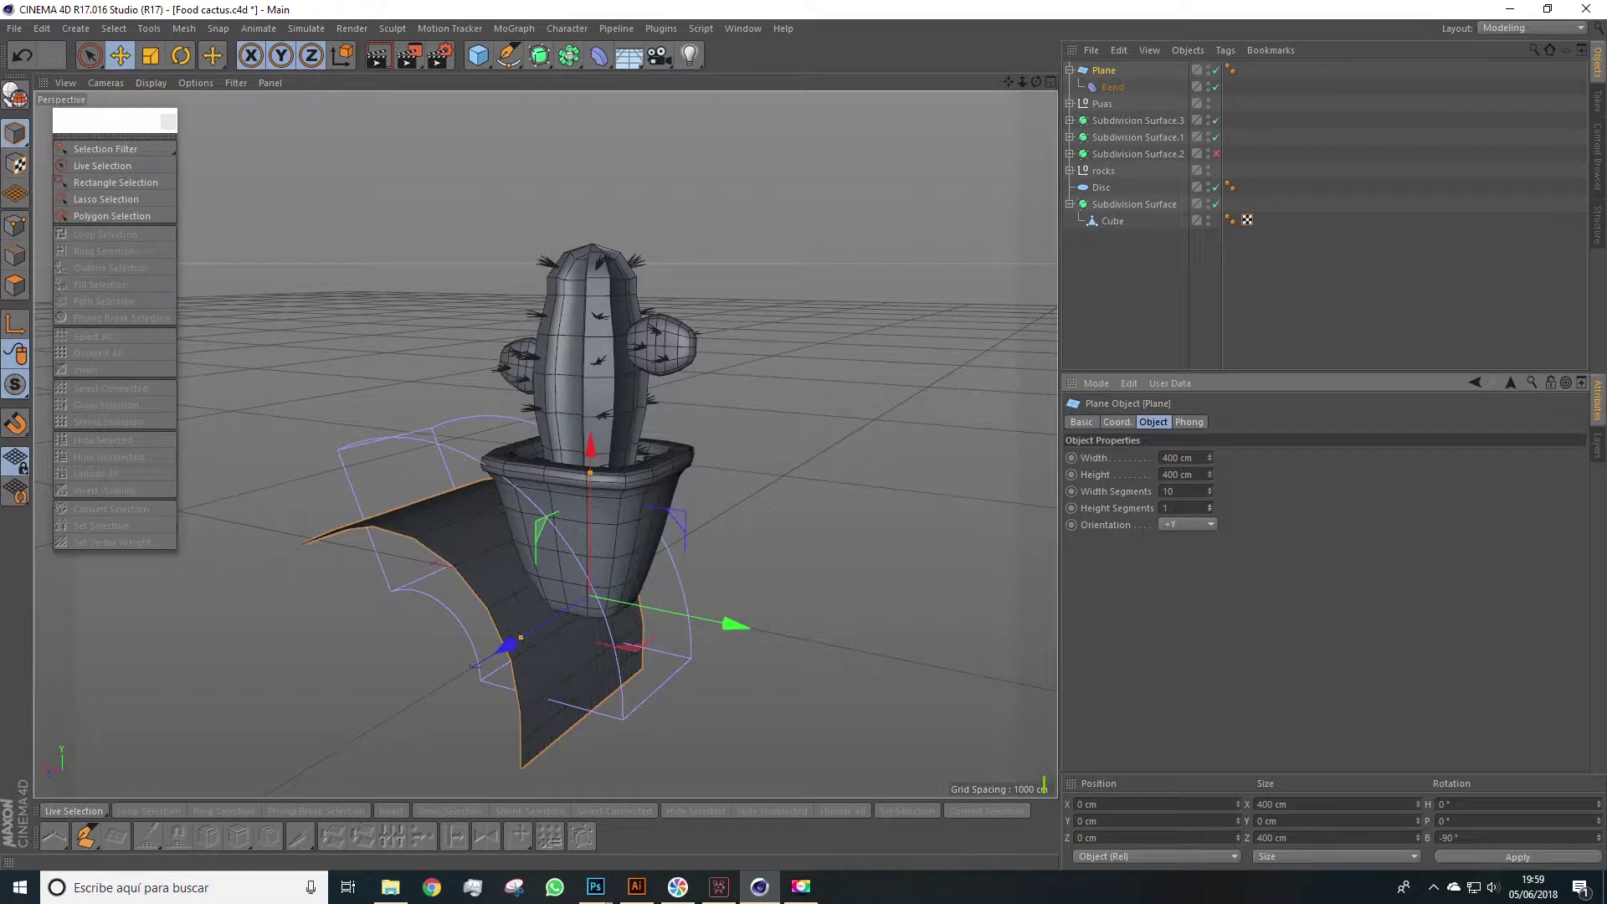
left_click(1211, 495)
left_click(1210, 495)
left_click(1211, 495)
left_click(1211, 494)
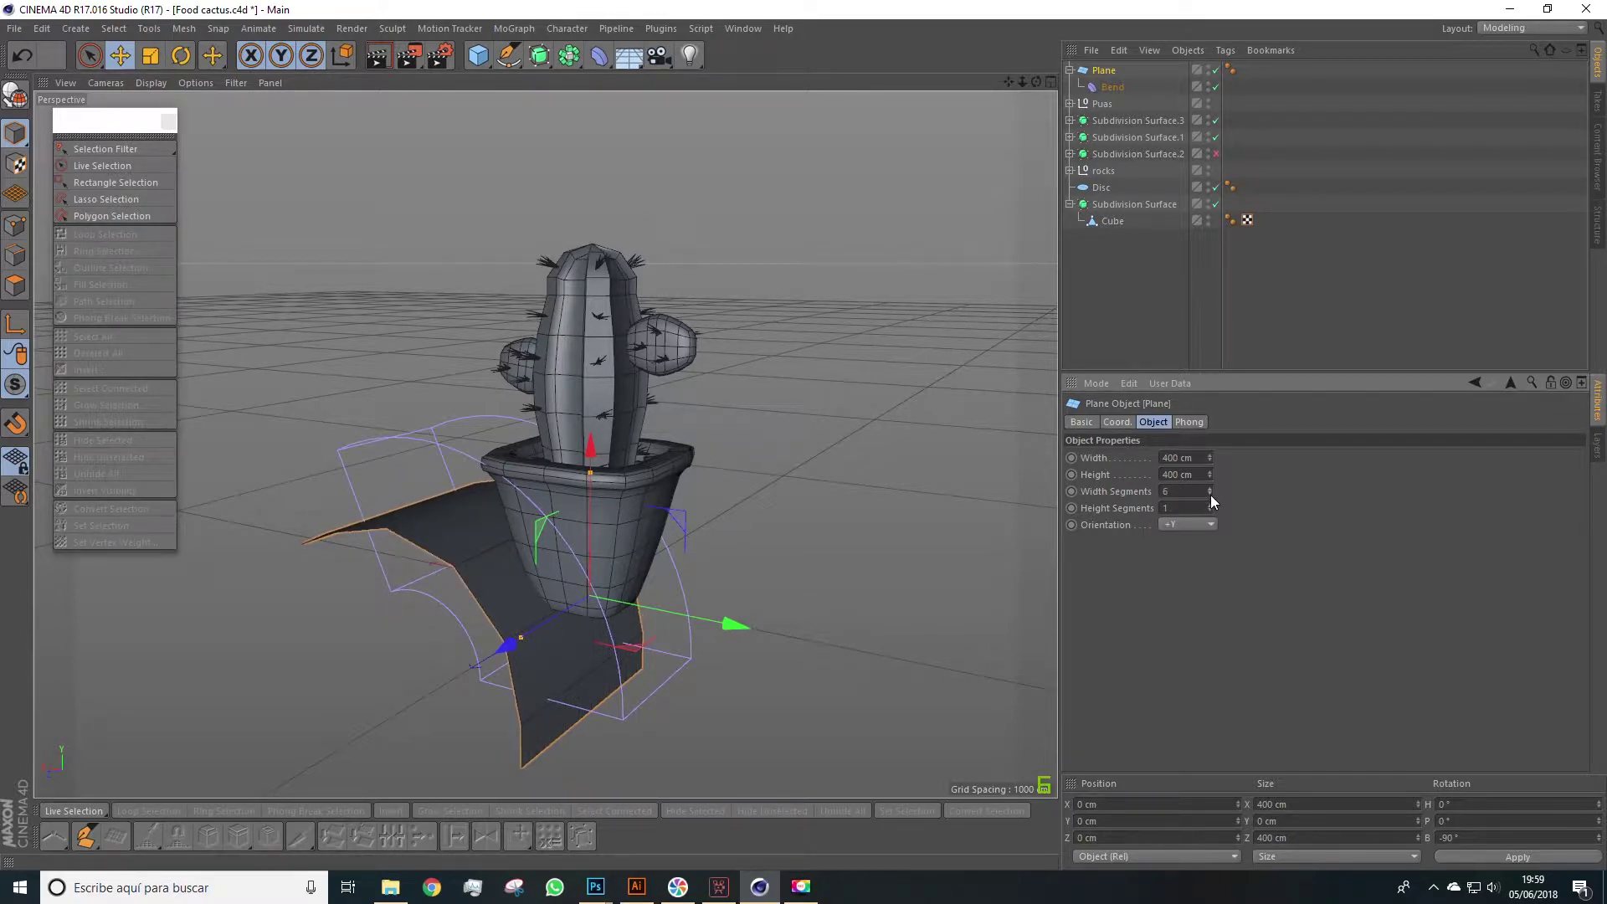
left_click(1210, 495)
Step: Create an editable polygon copy of the bent plane with Current State to Object
left_click_drag(857, 529, 1005, 370, "alt")
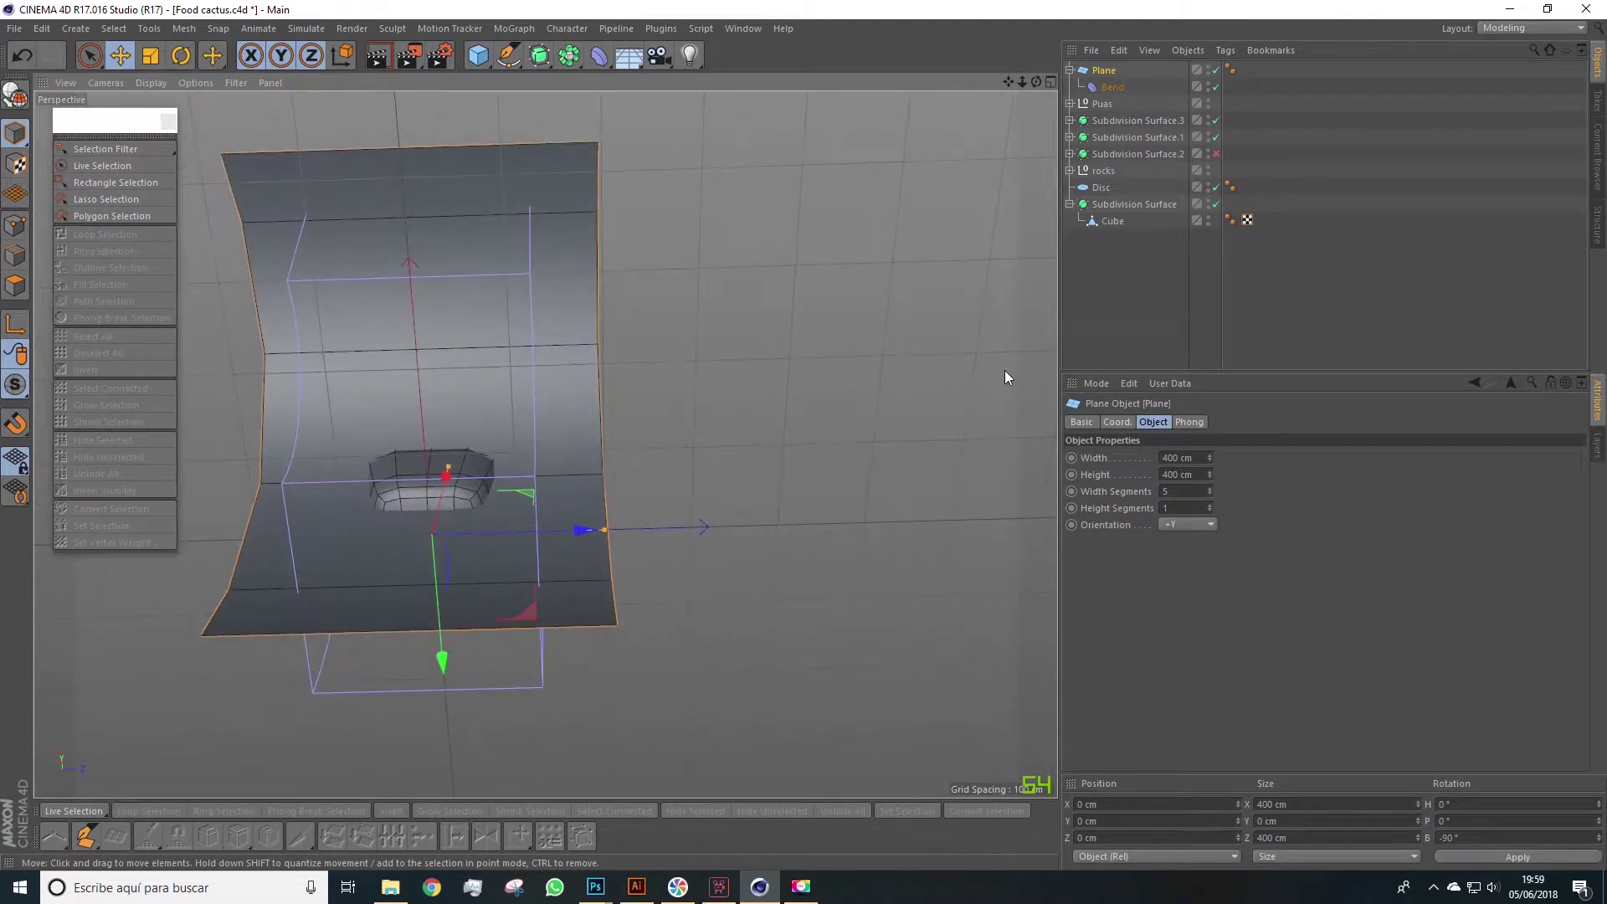
right_click(1105, 76)
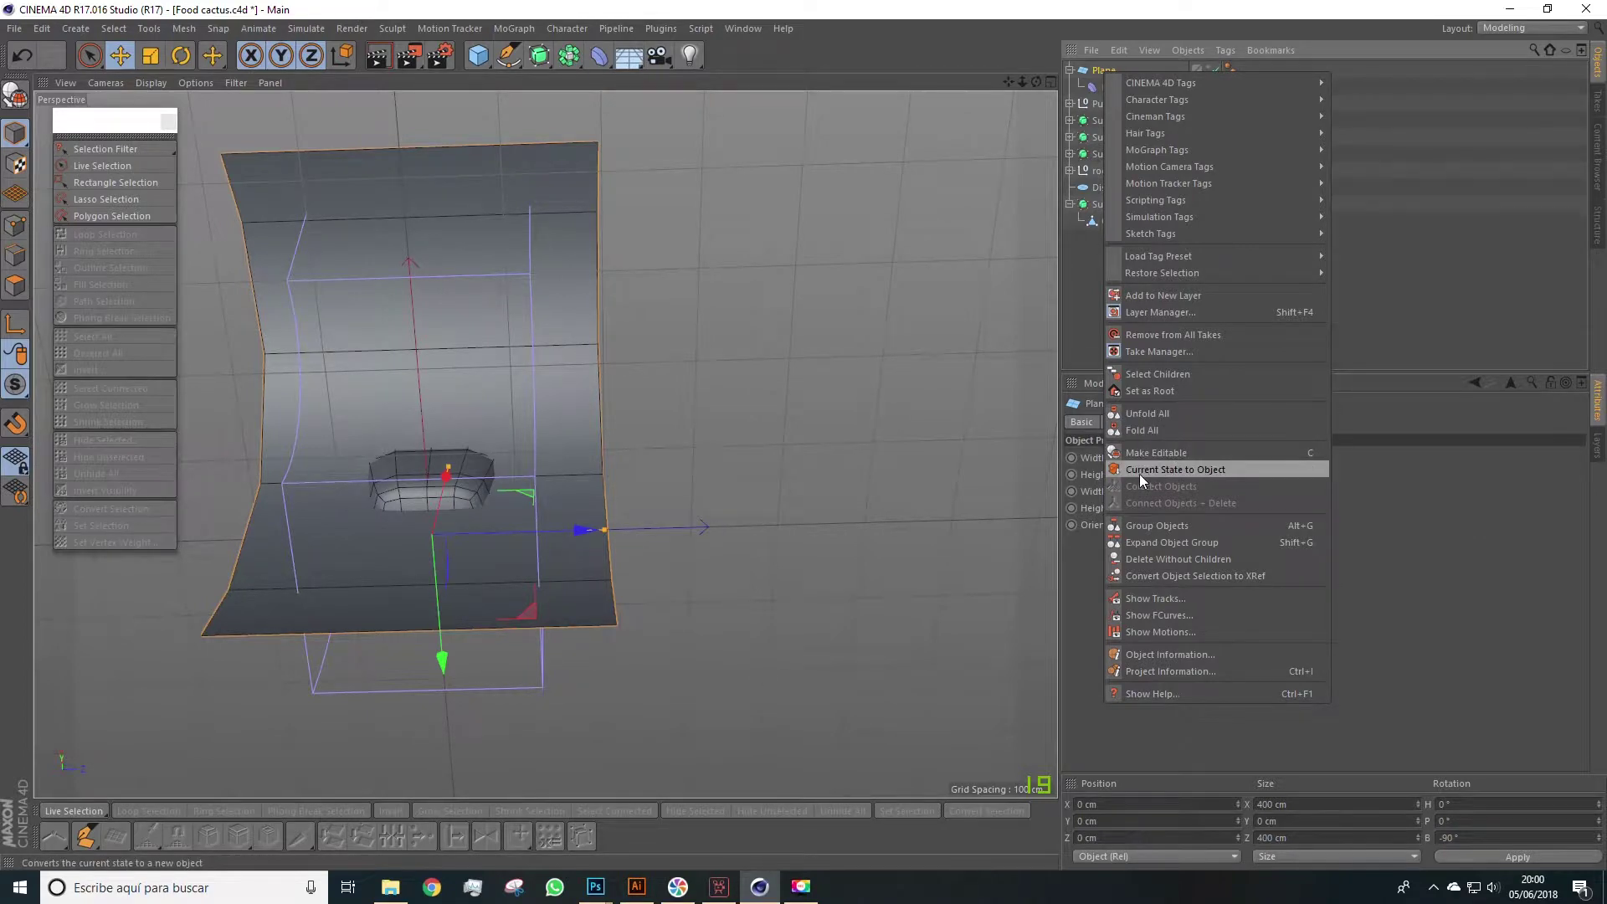
left_click(1198, 472)
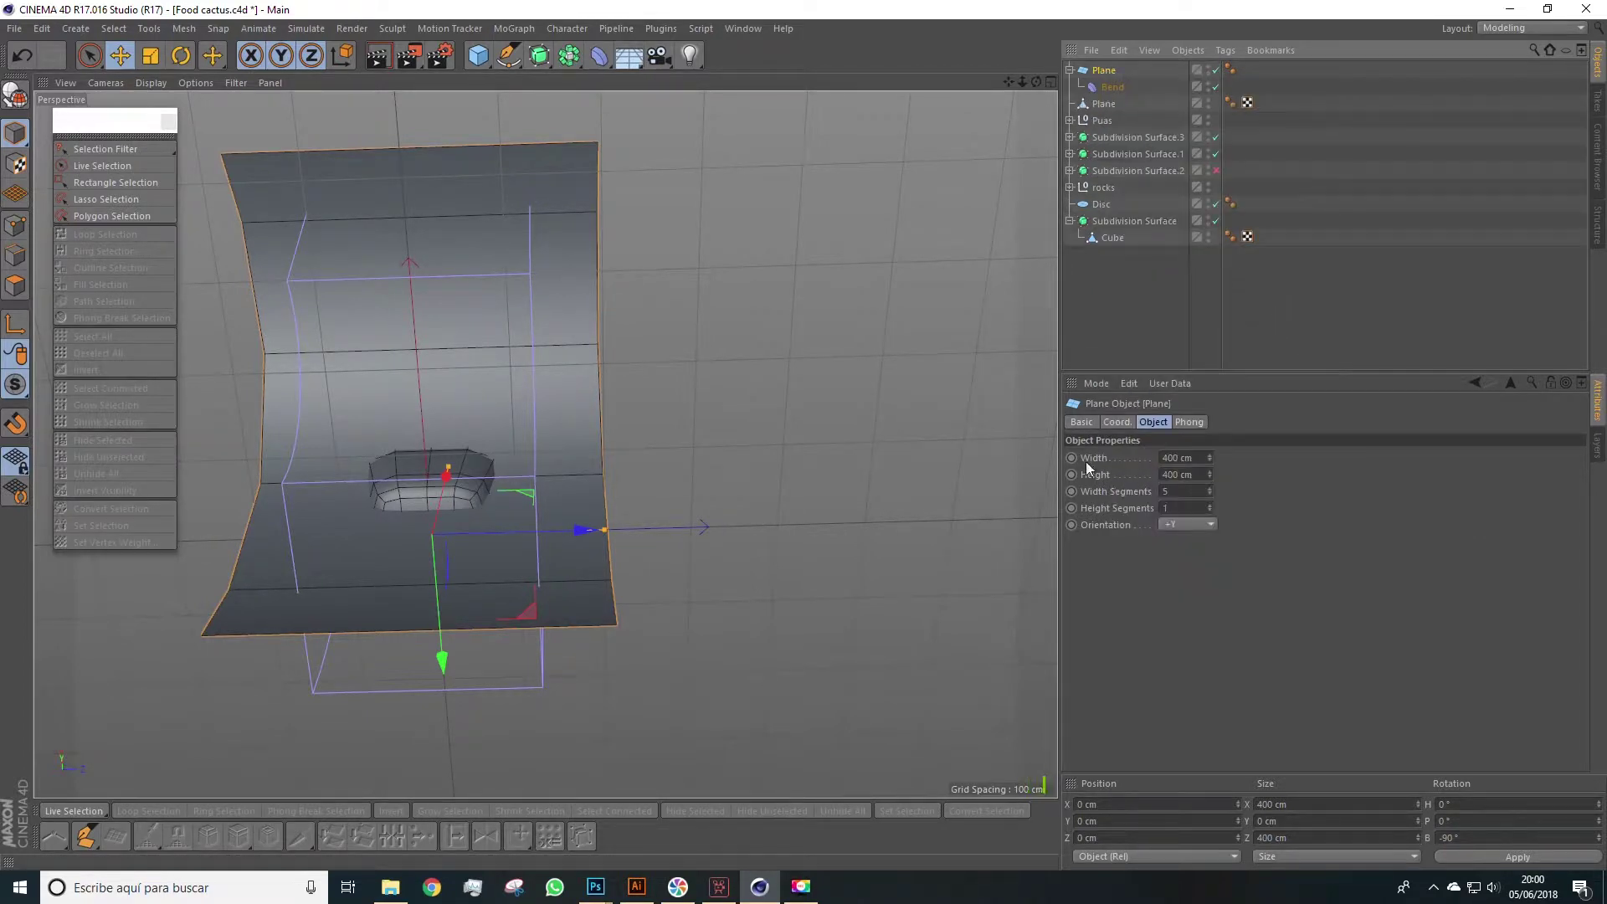
Step: Delete the original plane together with its Bend deformer, keeping the editable polygon copy selected
left_click_drag(846, 376, 695, 419, "alt")
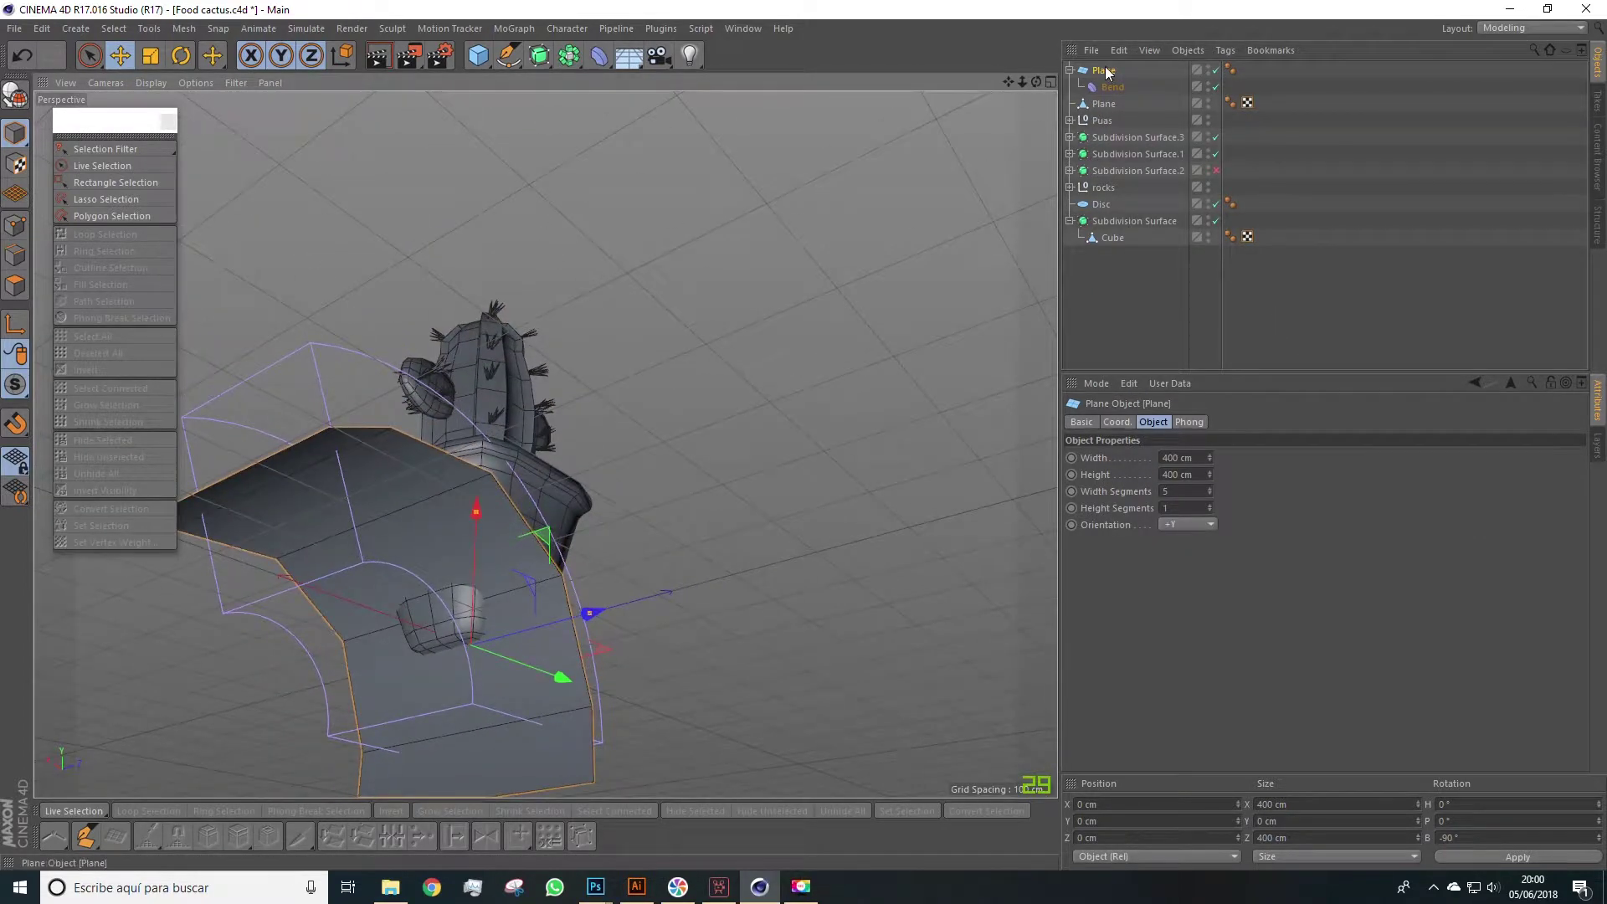
left_click(1104, 71)
key("Delete")
left_click(1106, 71)
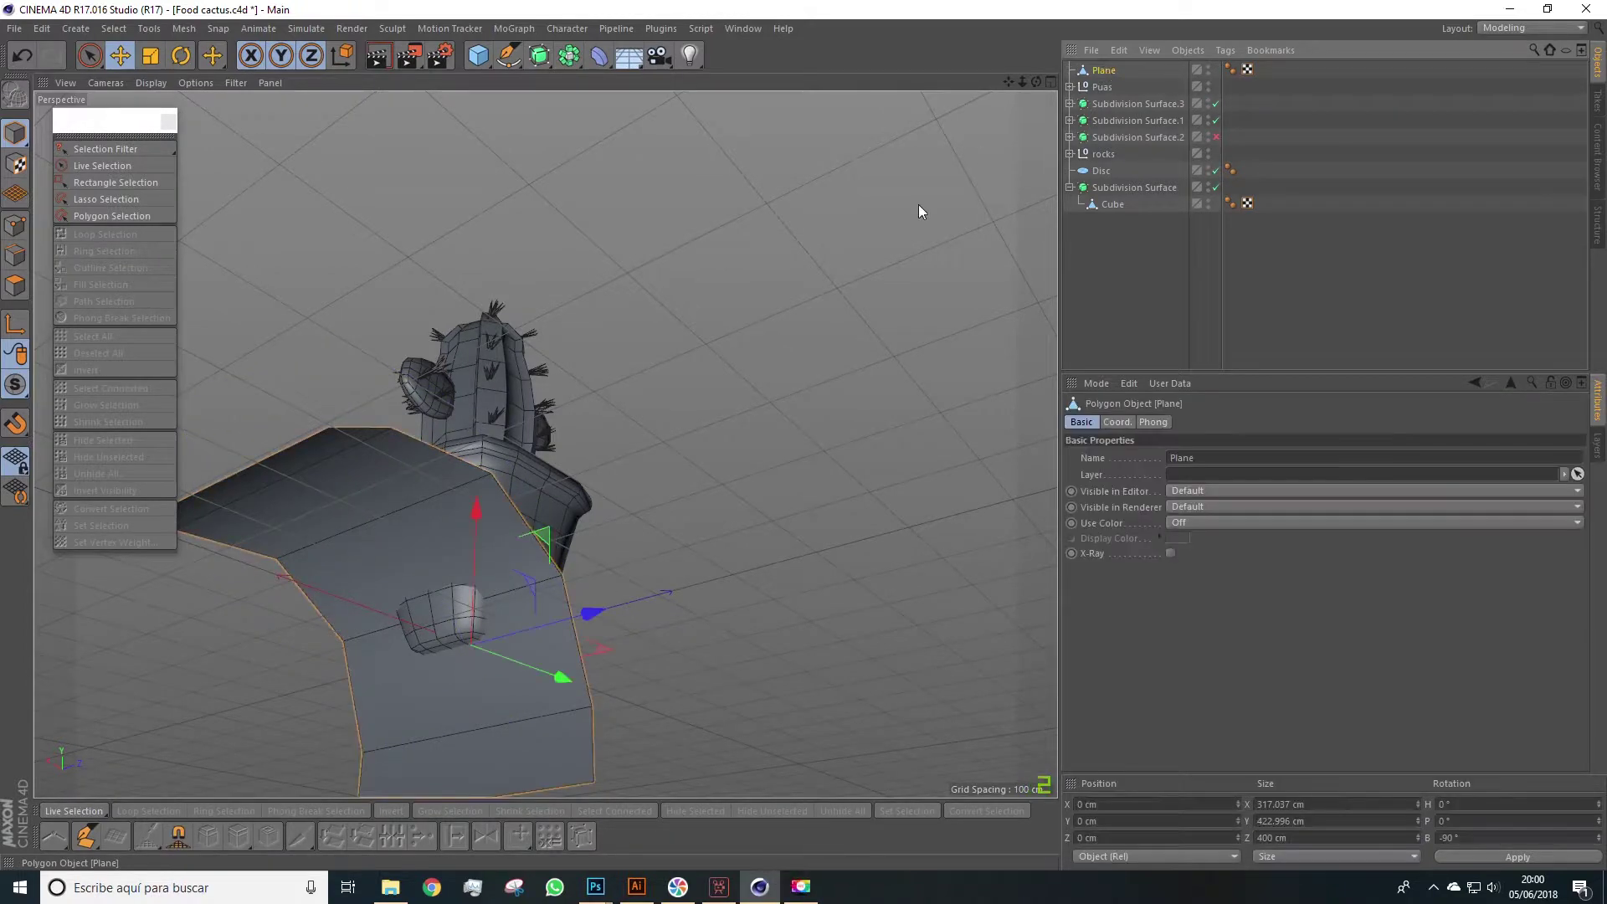
Step: Narrow the polygon plane's far curled end by scaling its two end points in Z to about 82 cm apart
left_click_drag(917, 205, 861, 301, "alt")
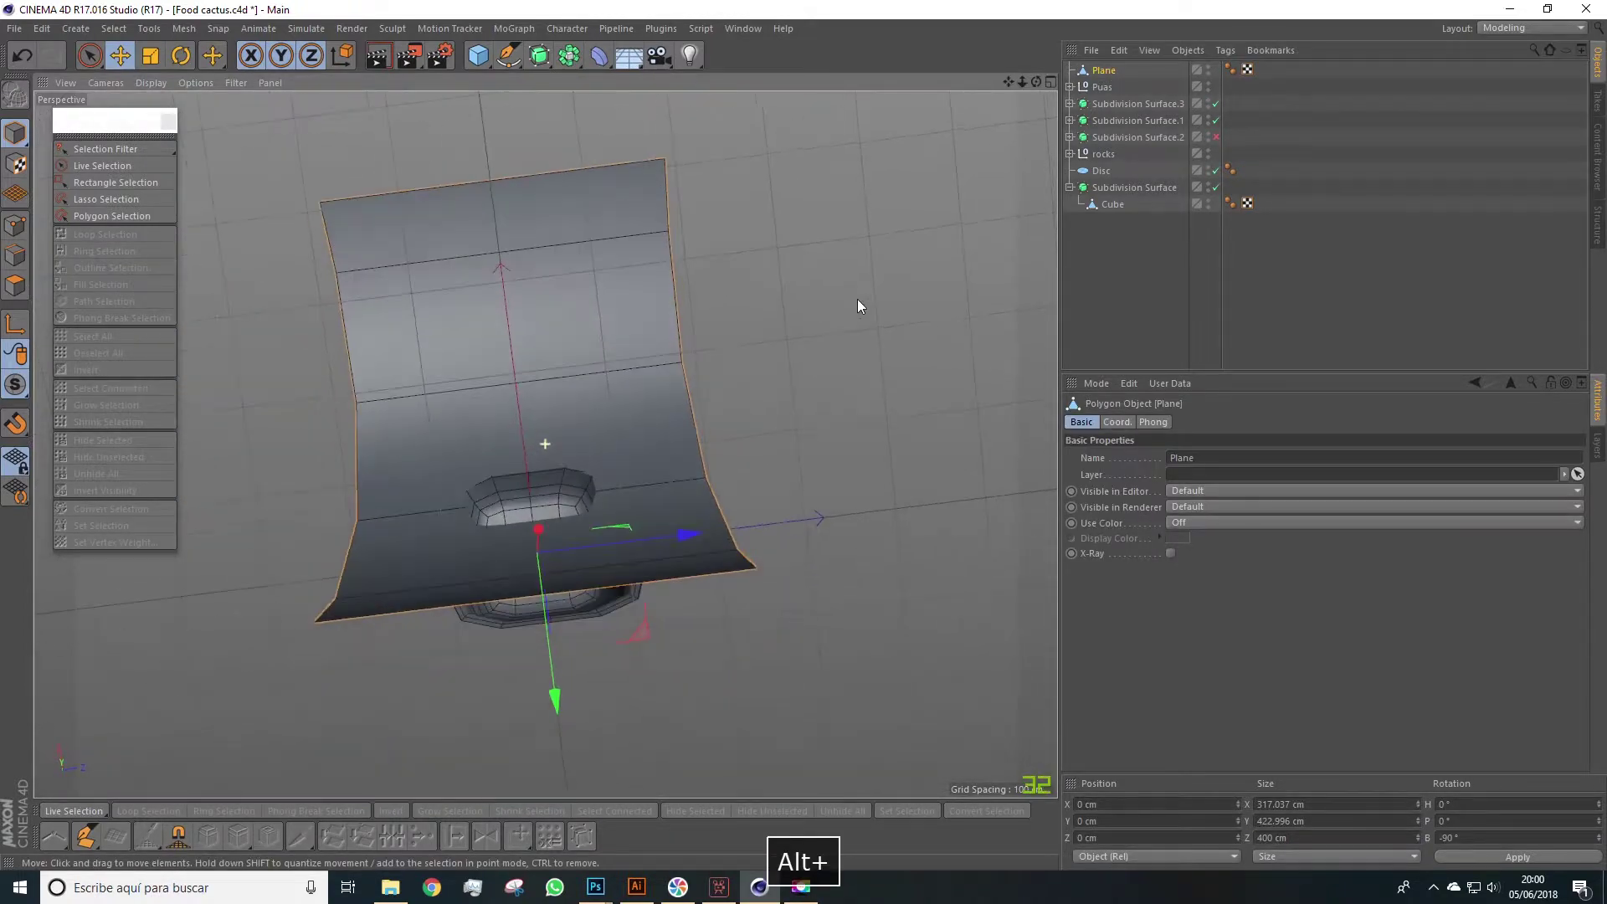
key("space")
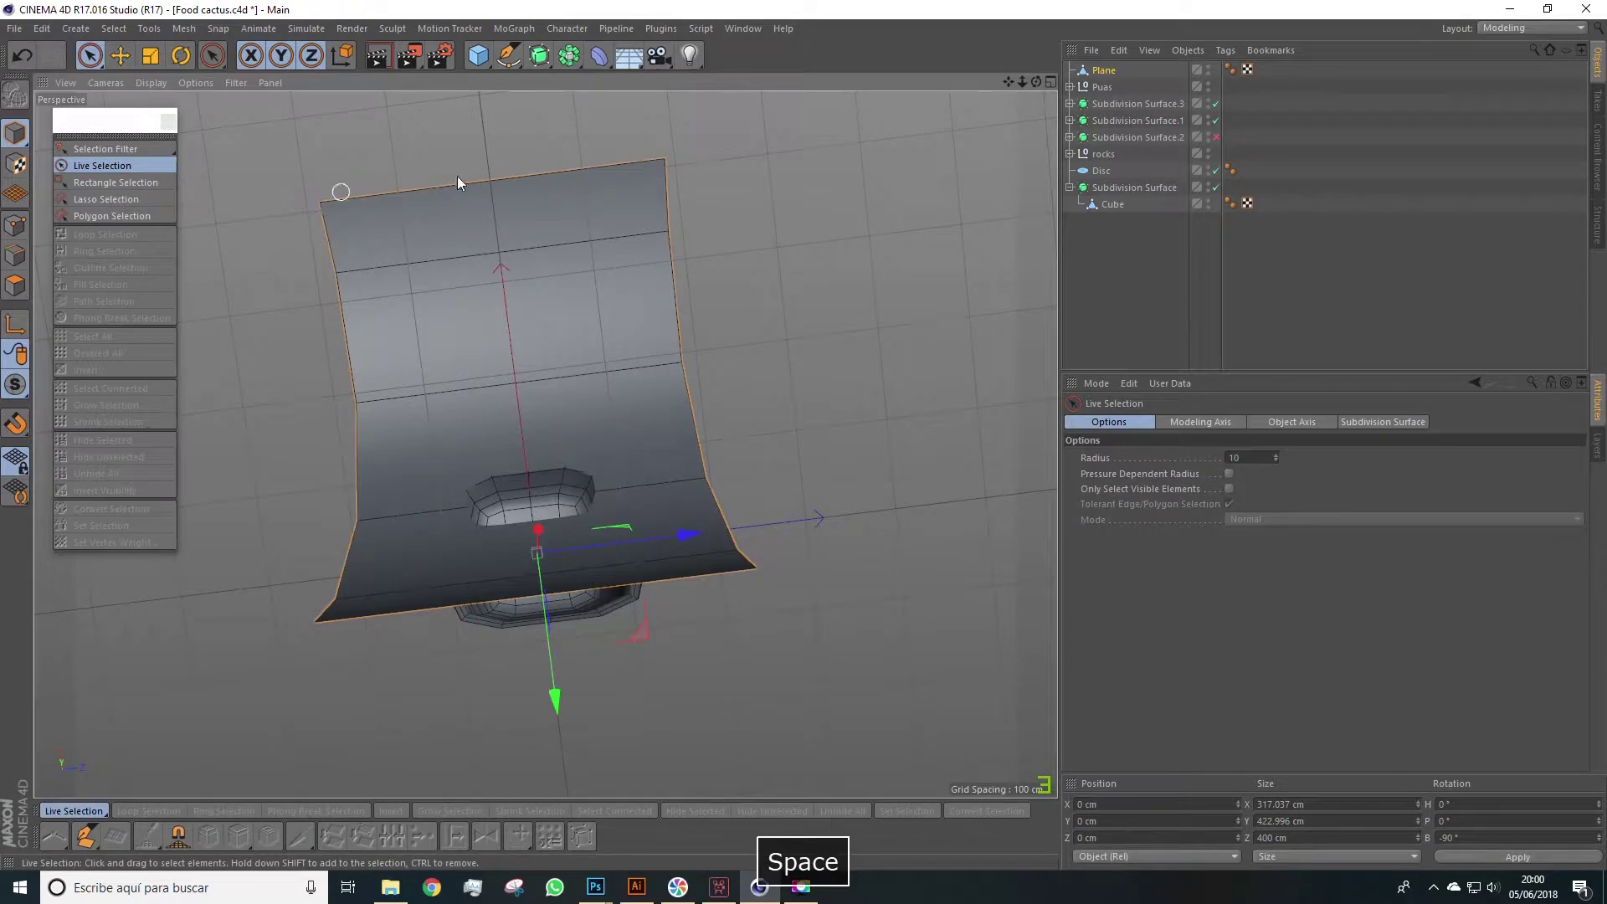
left_click(1122, 70)
left_click(14, 223)
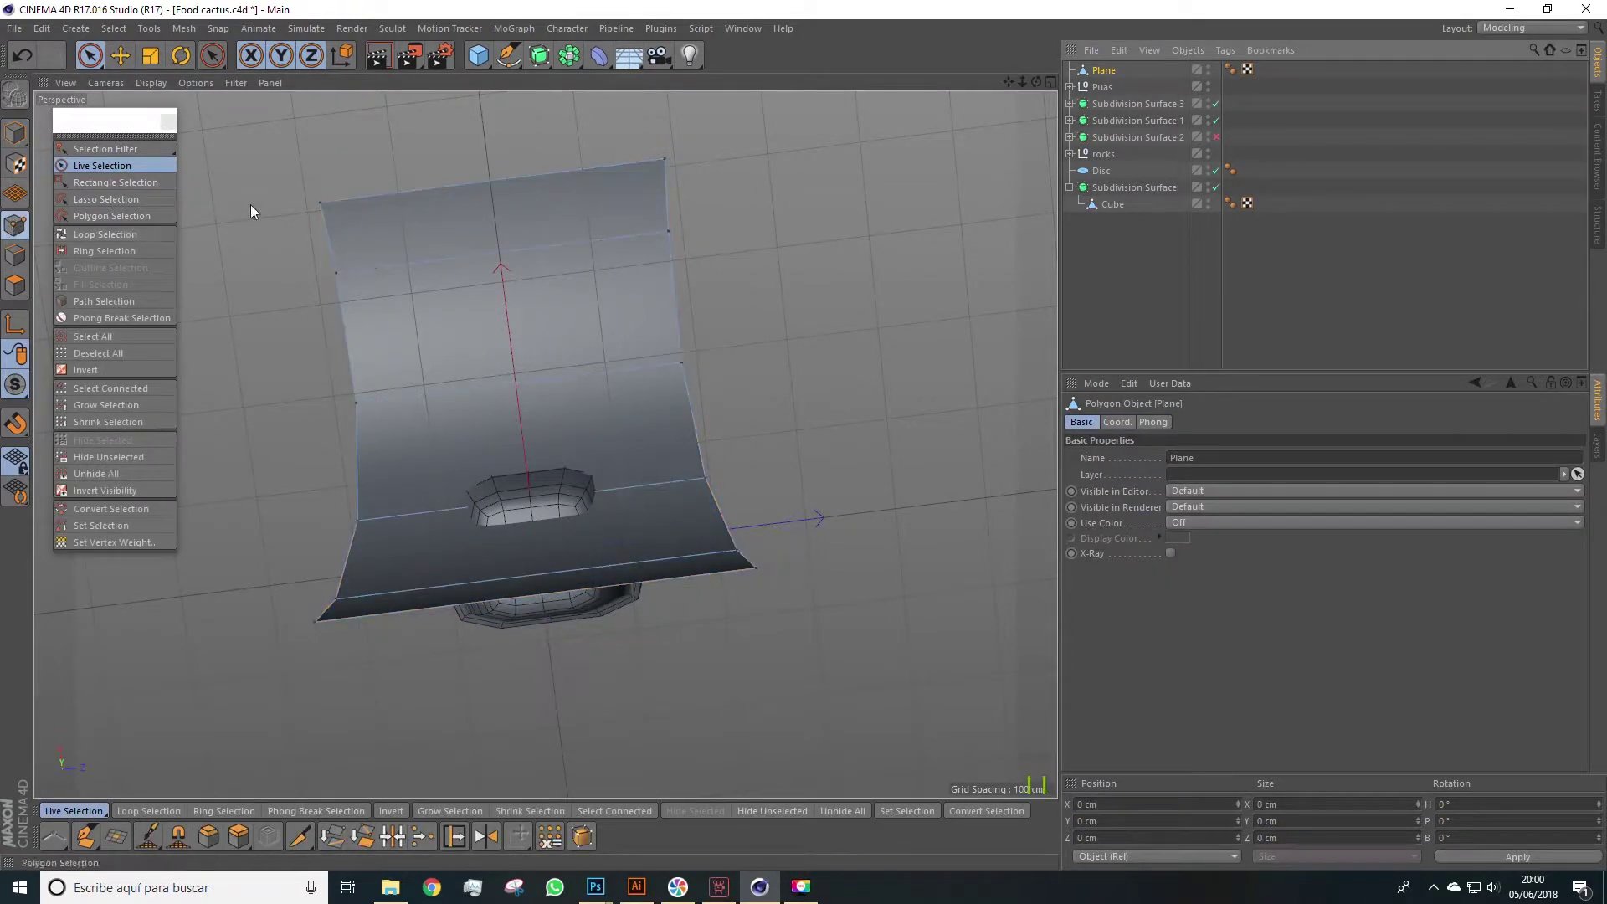
left_click(667, 165, "shift")
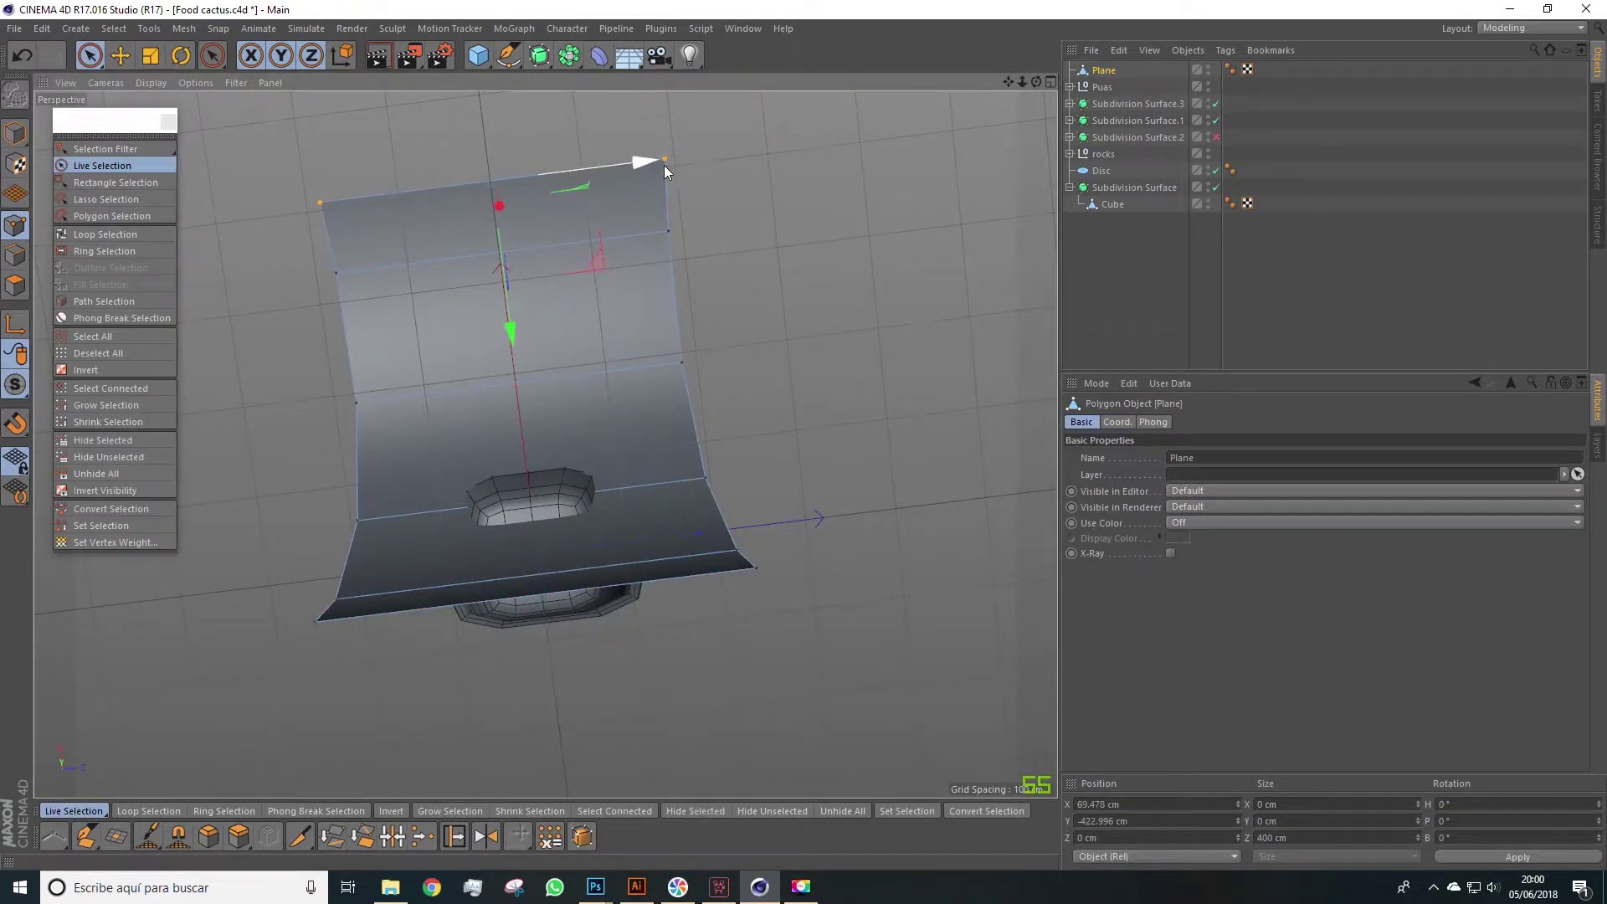
key("t")
left_click_drag(665, 164, 544, 197)
left_click_drag(638, 178, 628, 158)
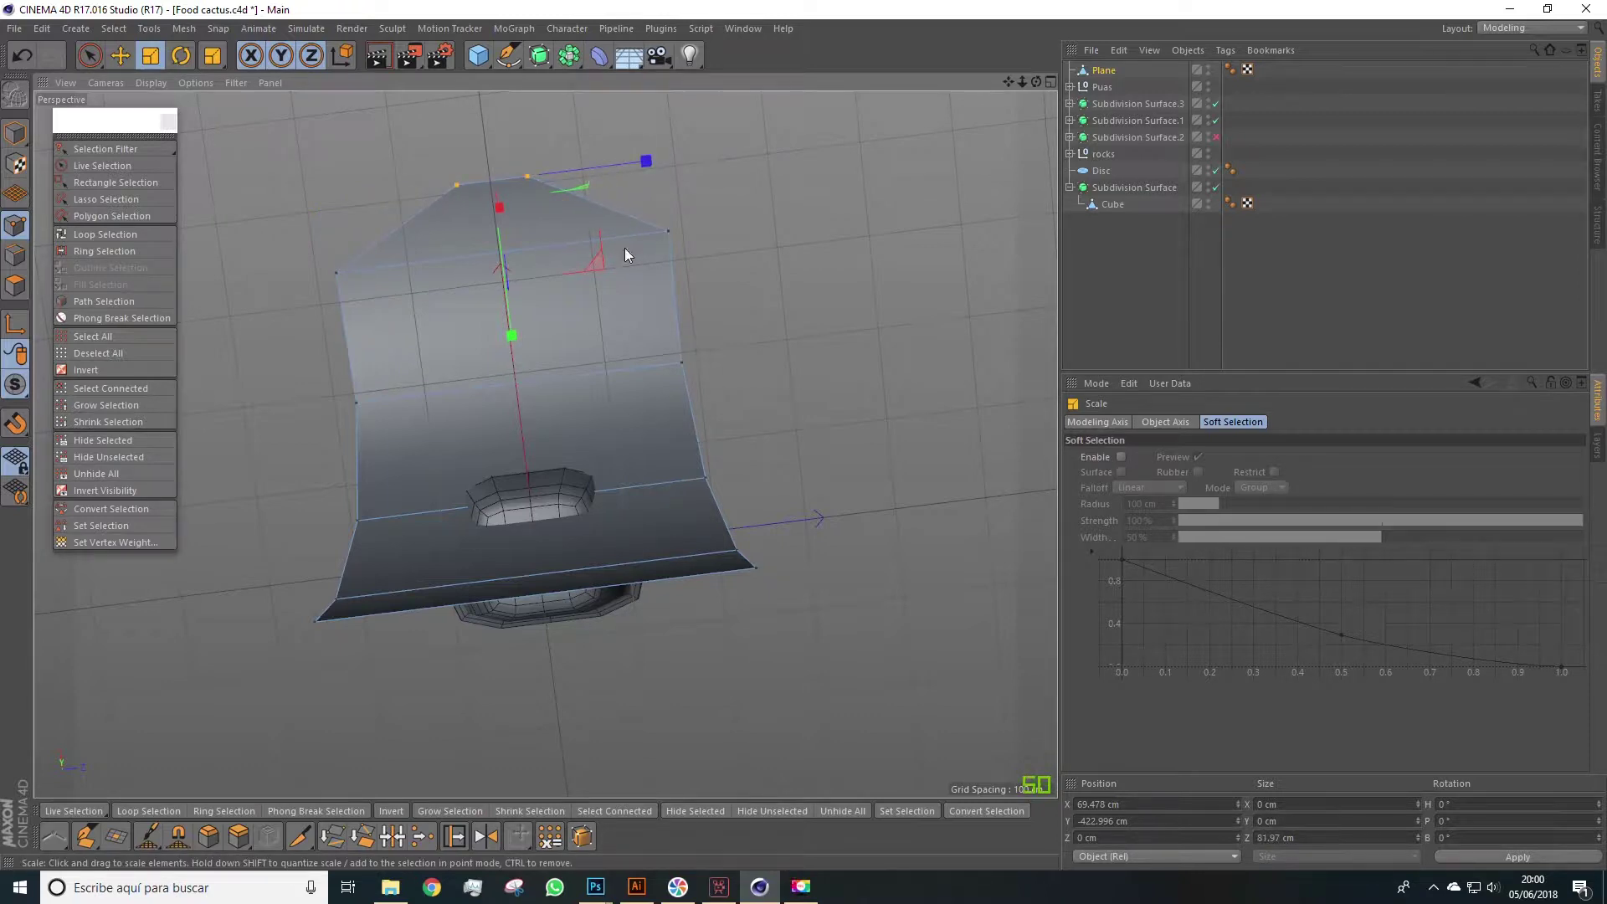
Step: Scale the second pair of edge points from the narrow tip to about 247 cm apart in Z
key("space")
mouse_move(663, 238)
left_mouse_down()
mouse_move(616, 273)
mouse_move(333, 273)
mouse_move(357, 286)
left_mouse_up()
key("t")
left_click_drag(656, 233, 597, 234)
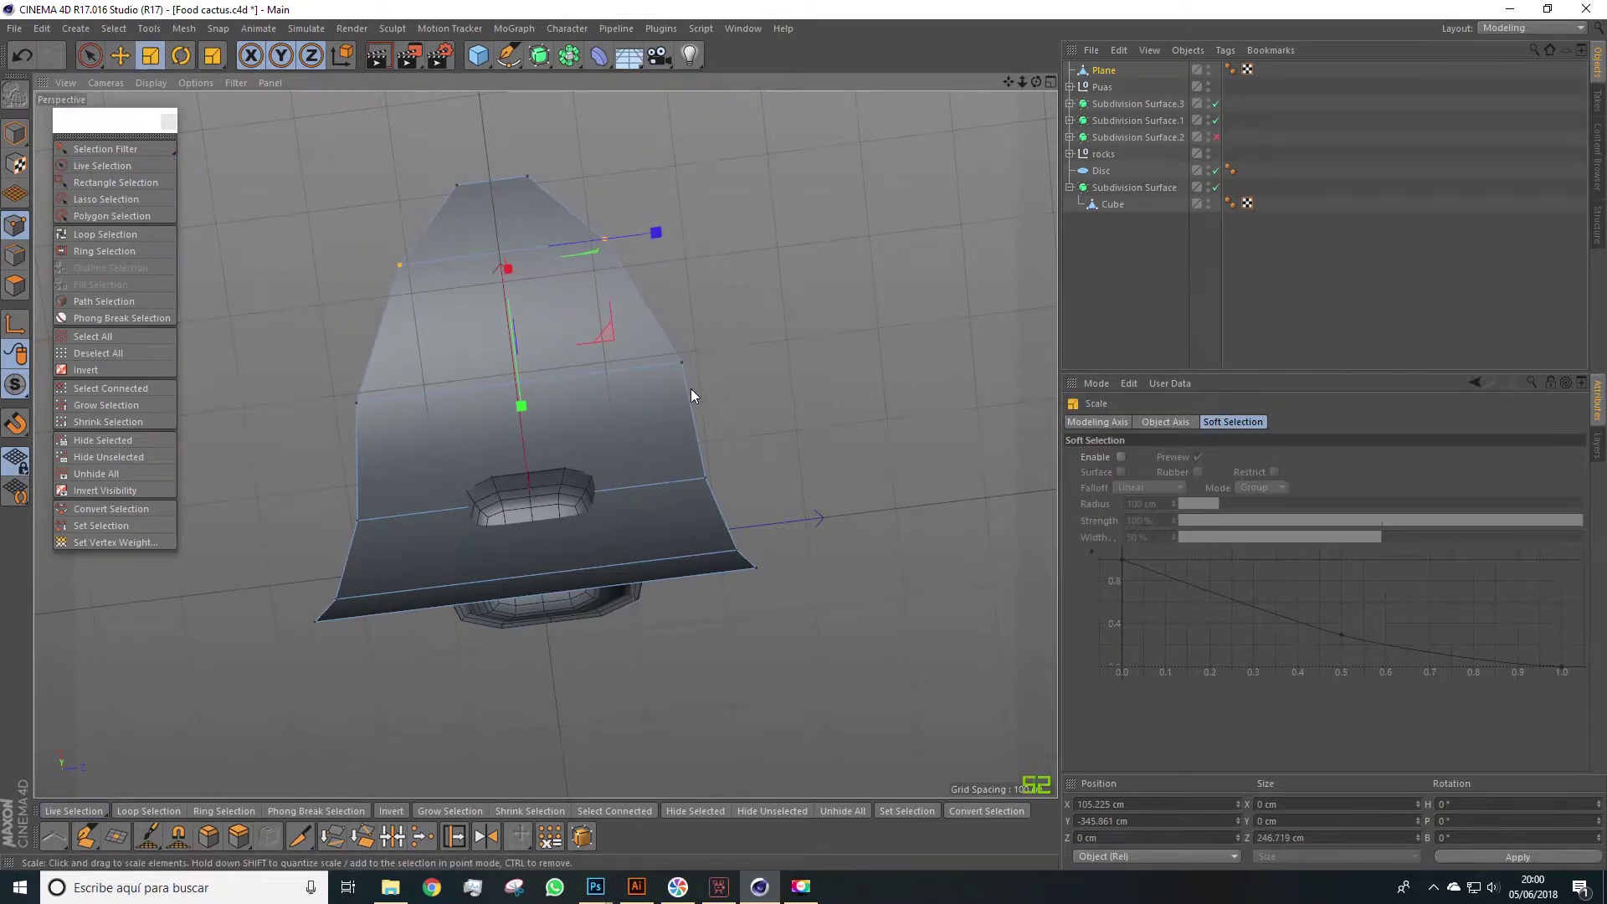
Step: Widen the third pair of edge points from the tip to about 440 cm apart in Z
key("space")
left_click(681, 361)
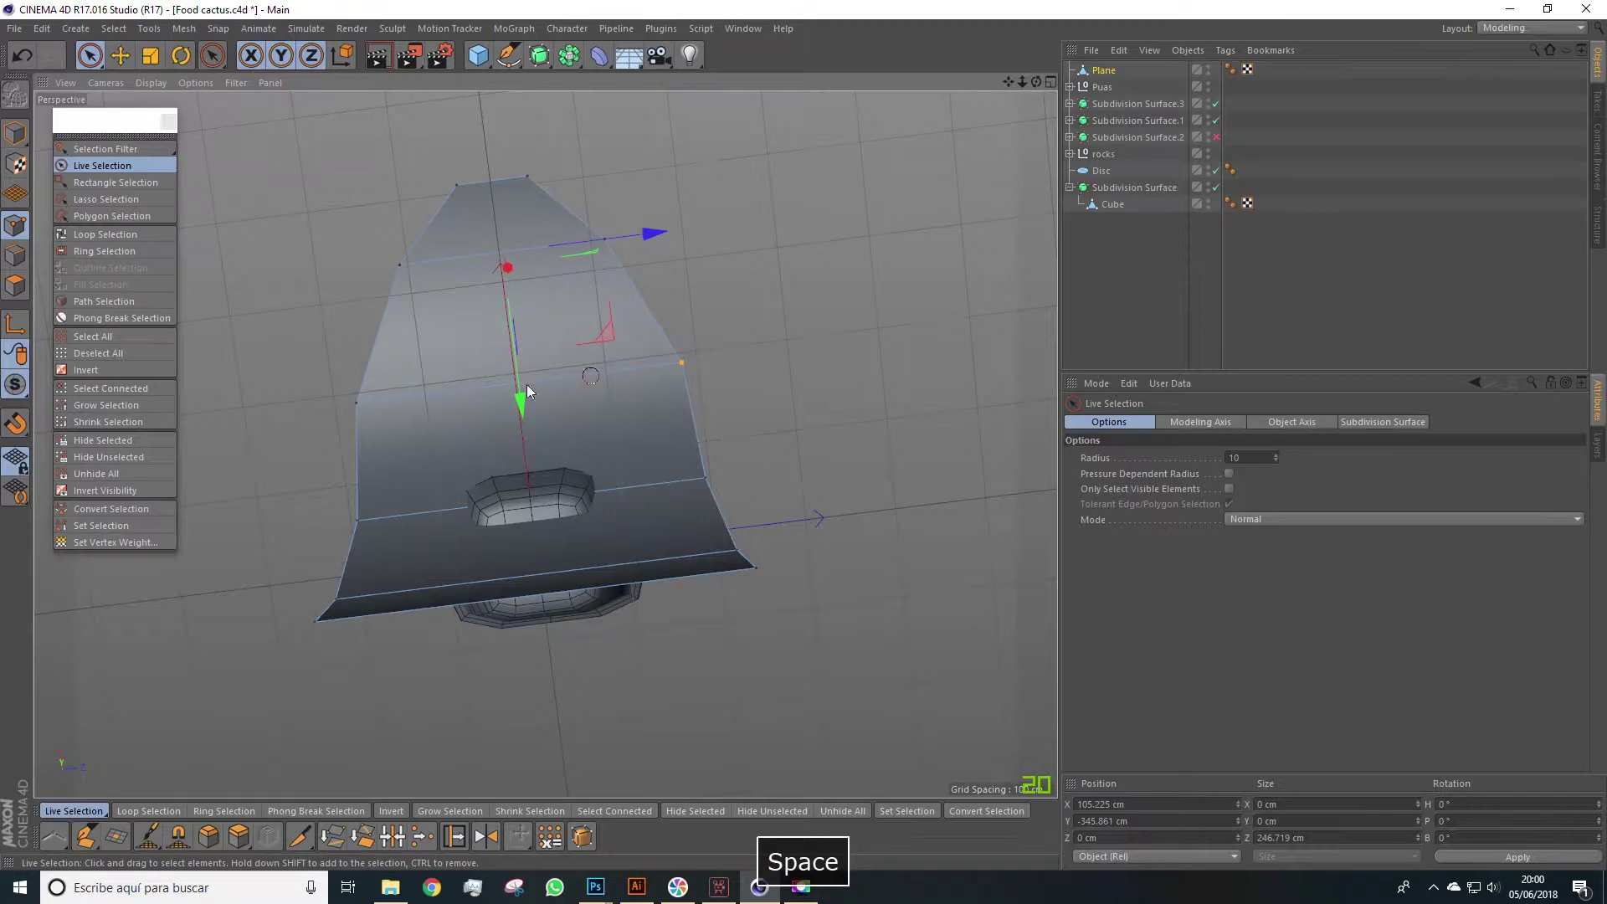
left_click(356, 403, "shift")
key("t")
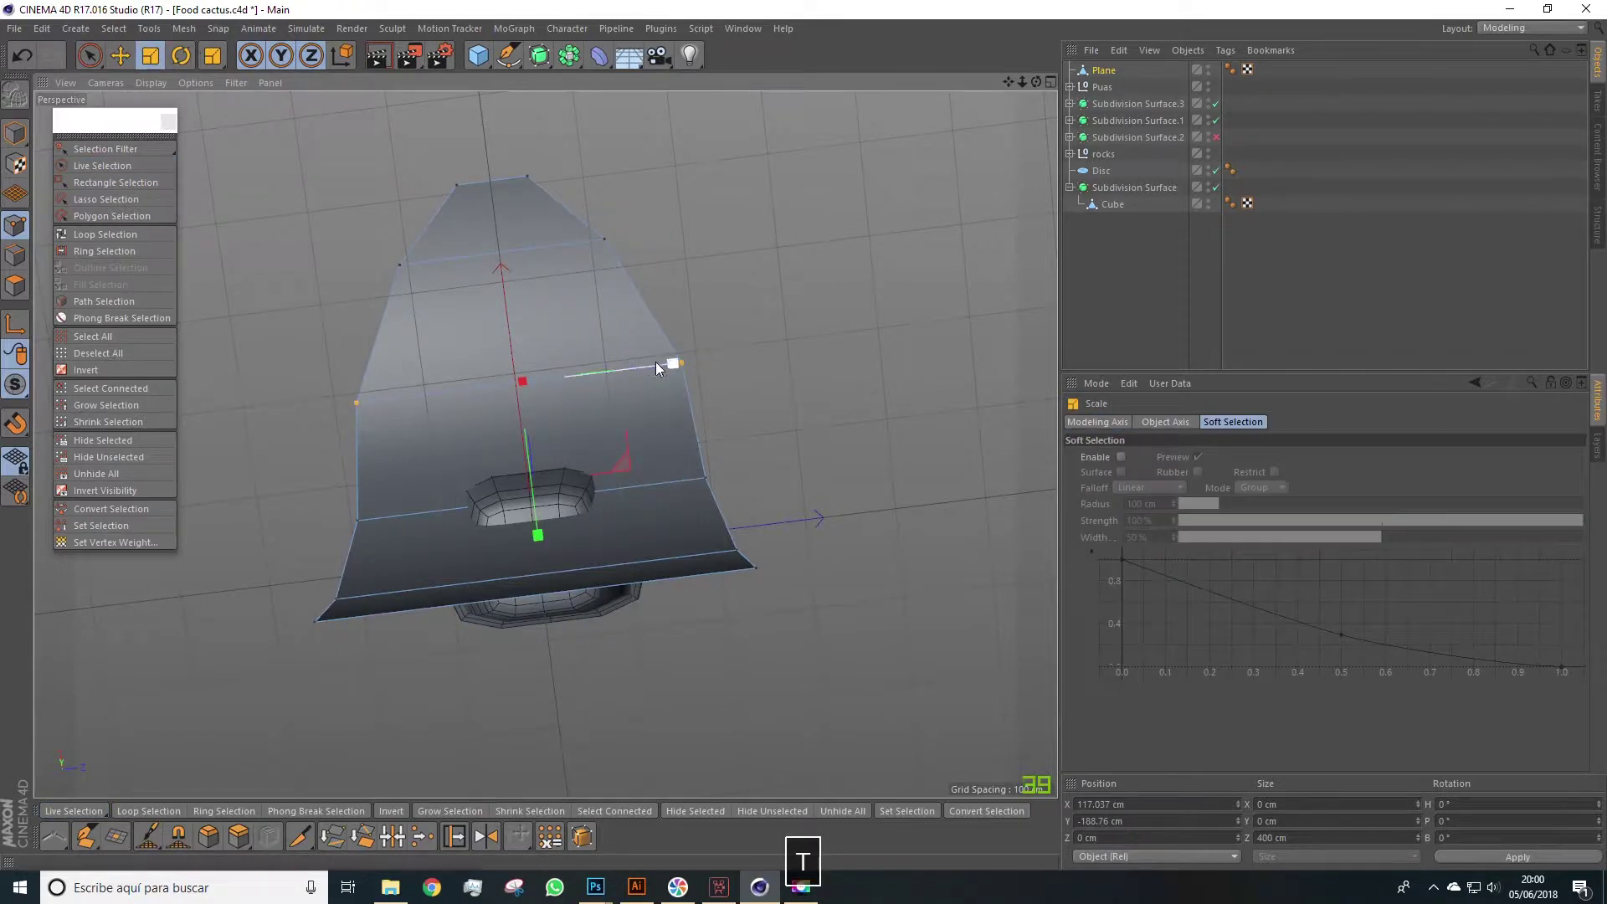
left_click_drag(655, 362, 682, 362)
Step: Widen the fourth pair of edge points from the tip to about 529 cm apart in Z
key("space")
left_click(703, 479)
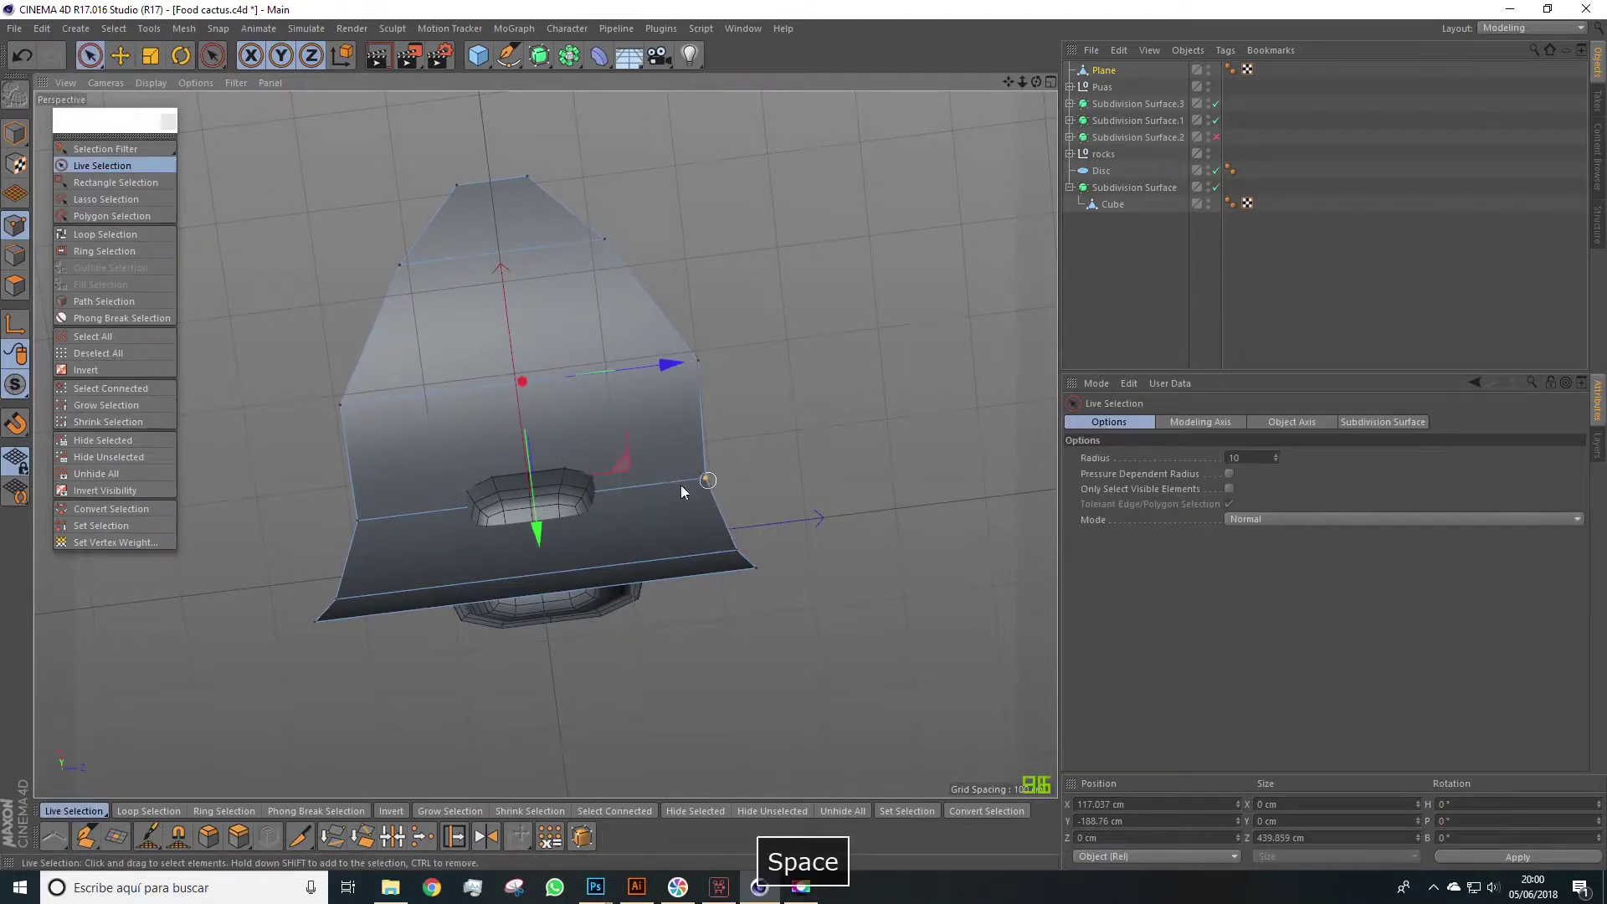
left_click(359, 520, "shift")
left_click_drag(450, 598, 441, 681, "alt")
key("t")
left_click_drag(679, 390, 732, 388)
key("e")
Step: Widen the fifth pair of edge points, next to the plane's base edge, by scaling them in Z
key("space")
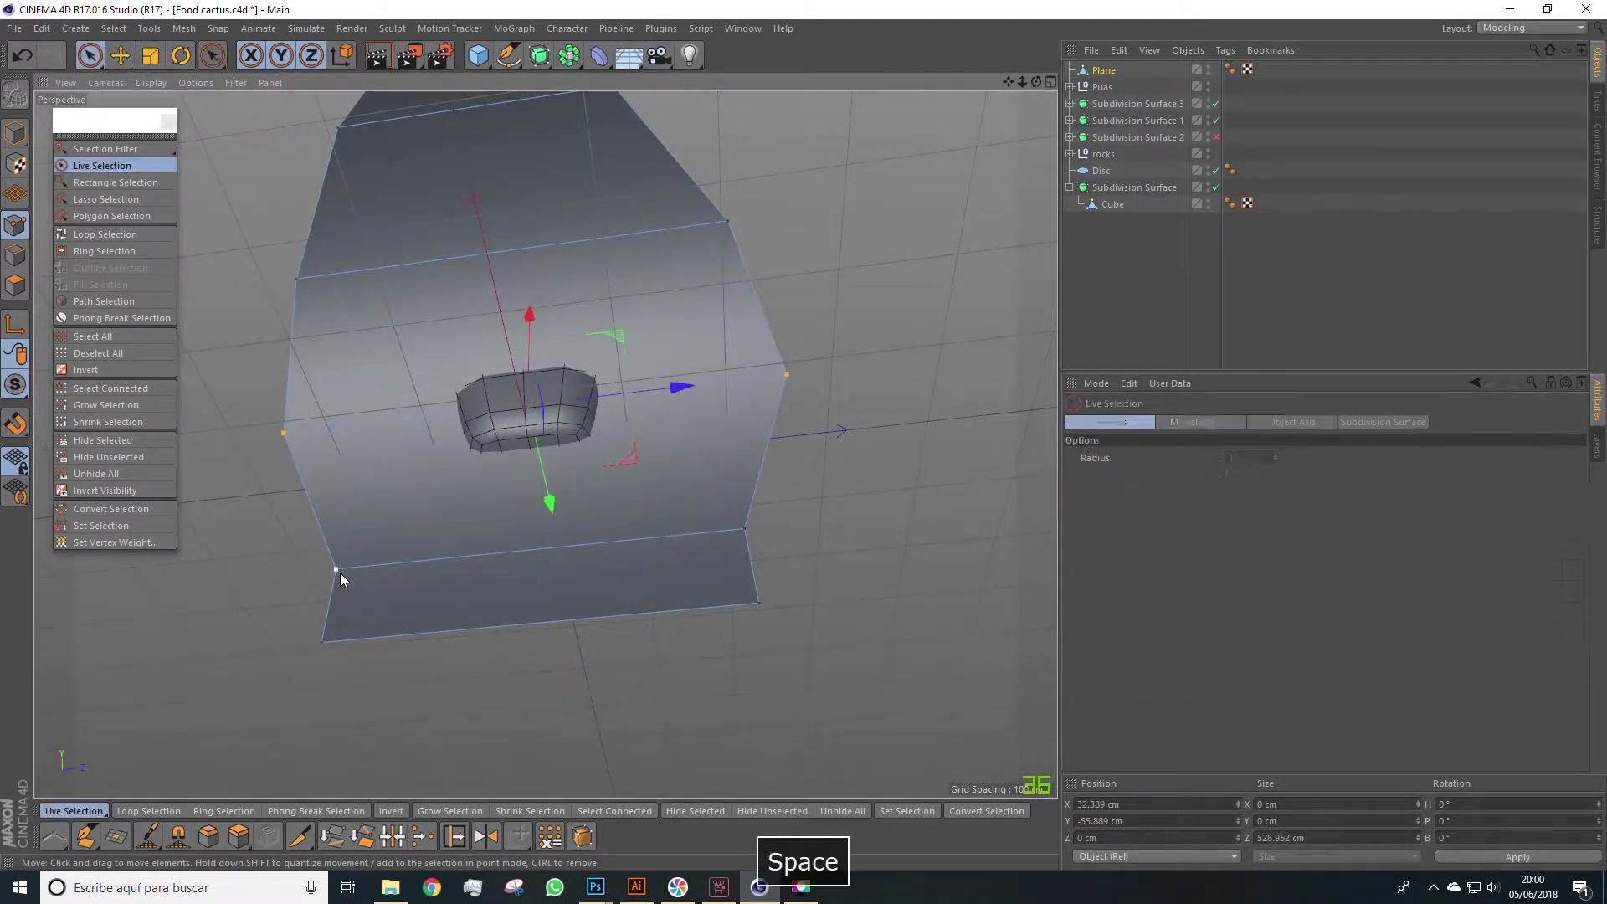
left_click(337, 570)
left_click(745, 529, "shift")
key("t")
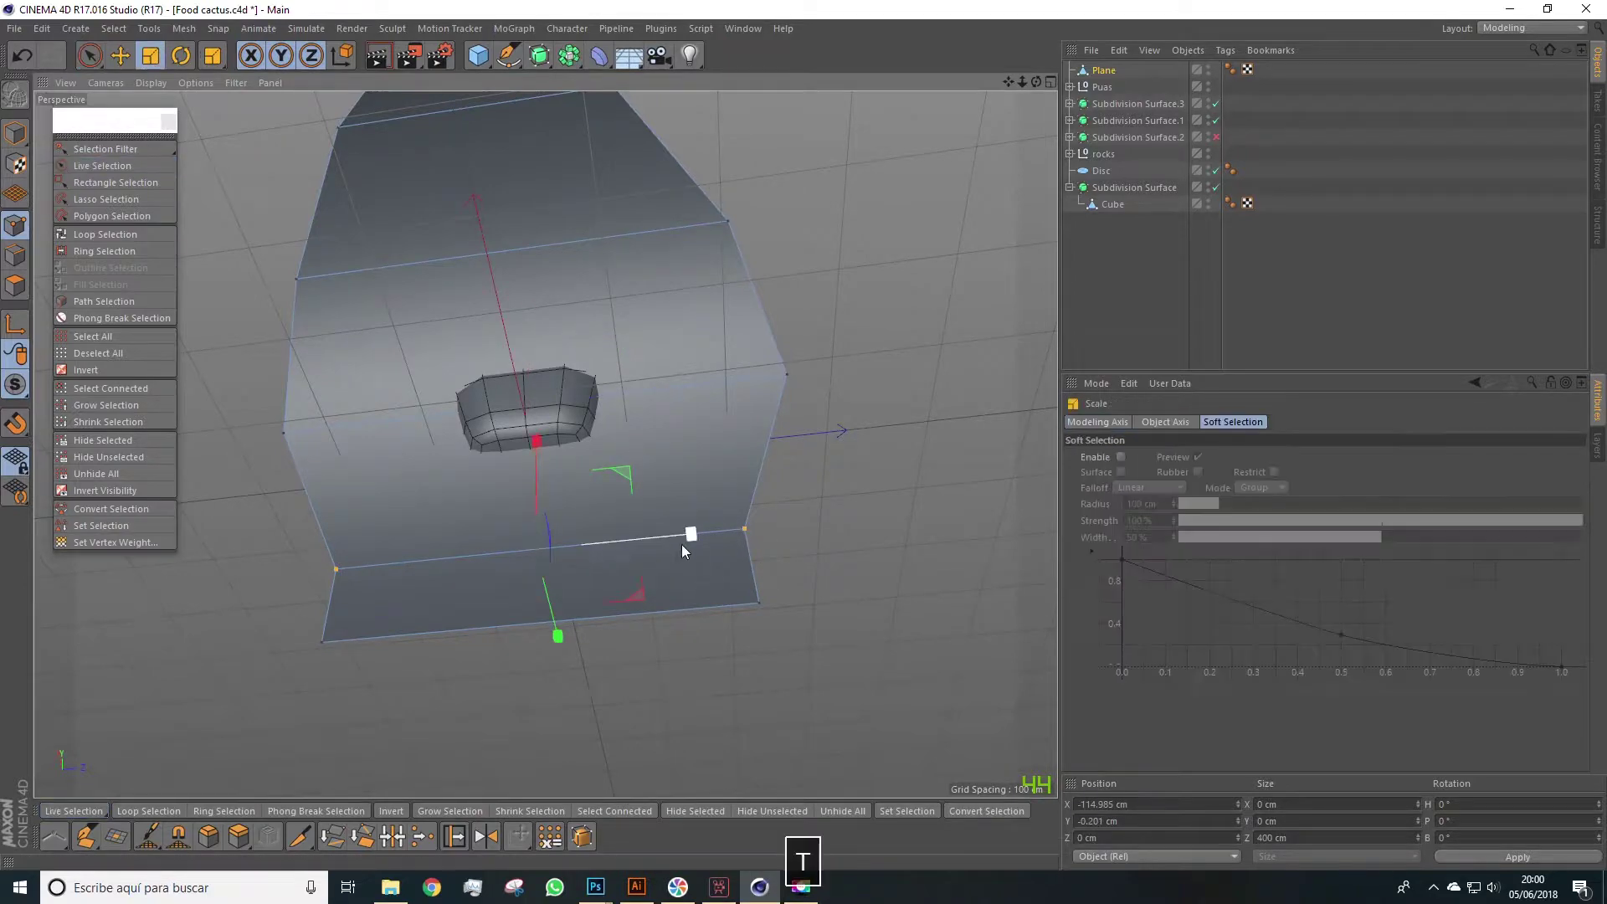
mouse_move(692, 535)
left_mouse_down()
mouse_move(740, 530)
mouse_move(752, 573)
mouse_move(689, 618)
mouse_move(550, 661)
mouse_move(705, 617)
mouse_move(419, 716)
left_mouse_up()
Step: Narrow the base edge's two points to about 368 cm in Z and move them to about -229 cm in X
key("space")
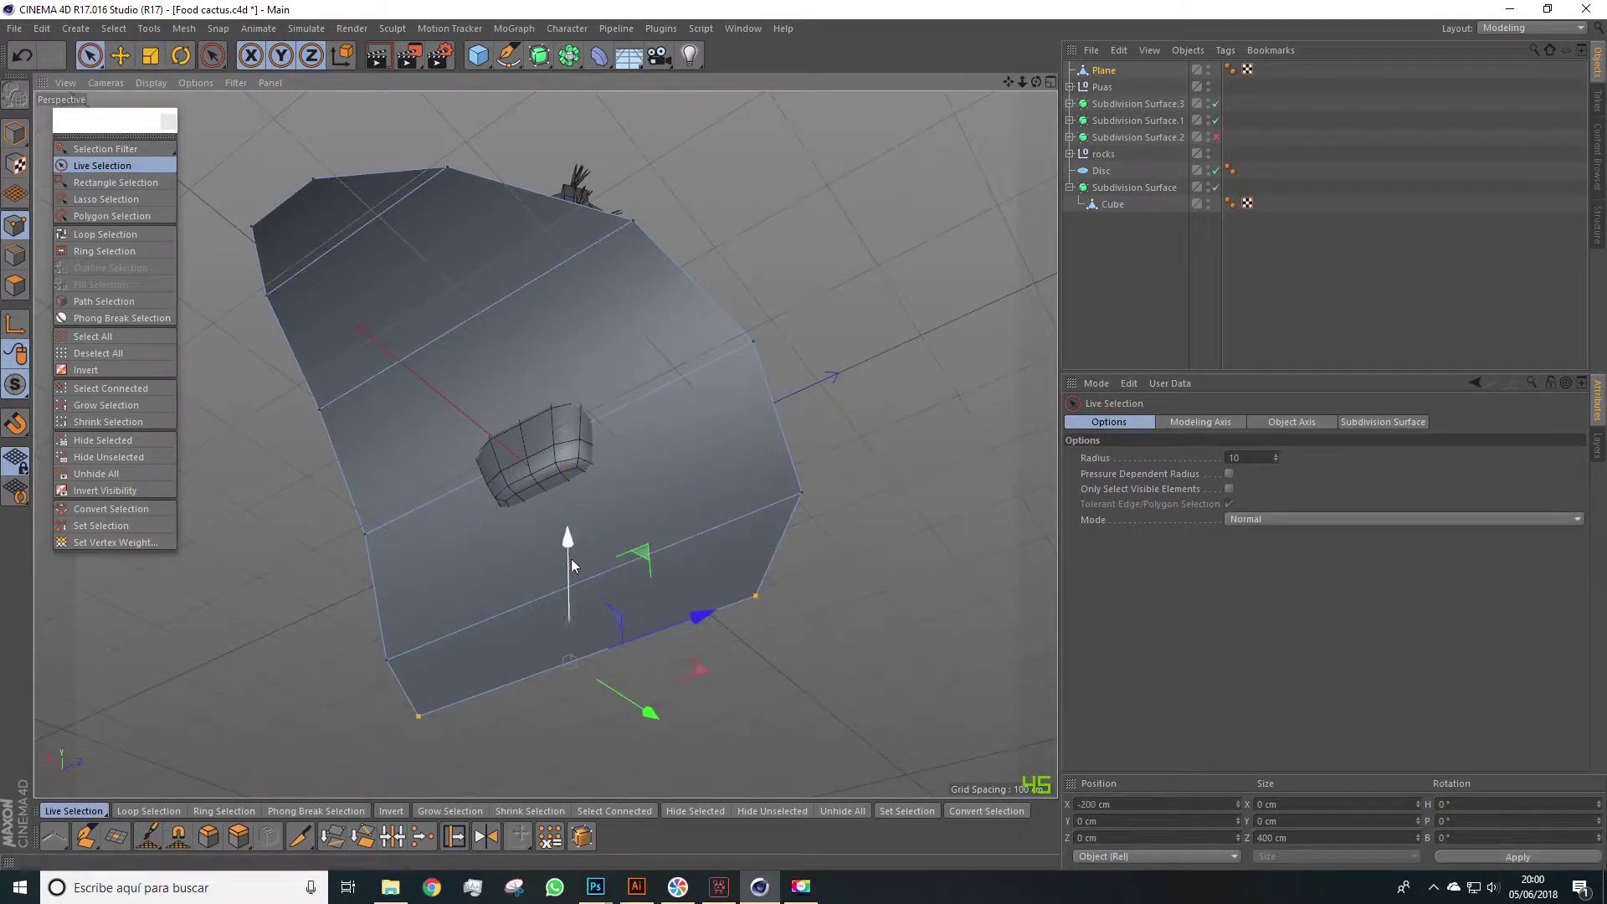
key("t")
mouse_move(707, 665)
left_mouse_down()
mouse_move(653, 697)
mouse_move(682, 669)
left_mouse_up()
key("e")
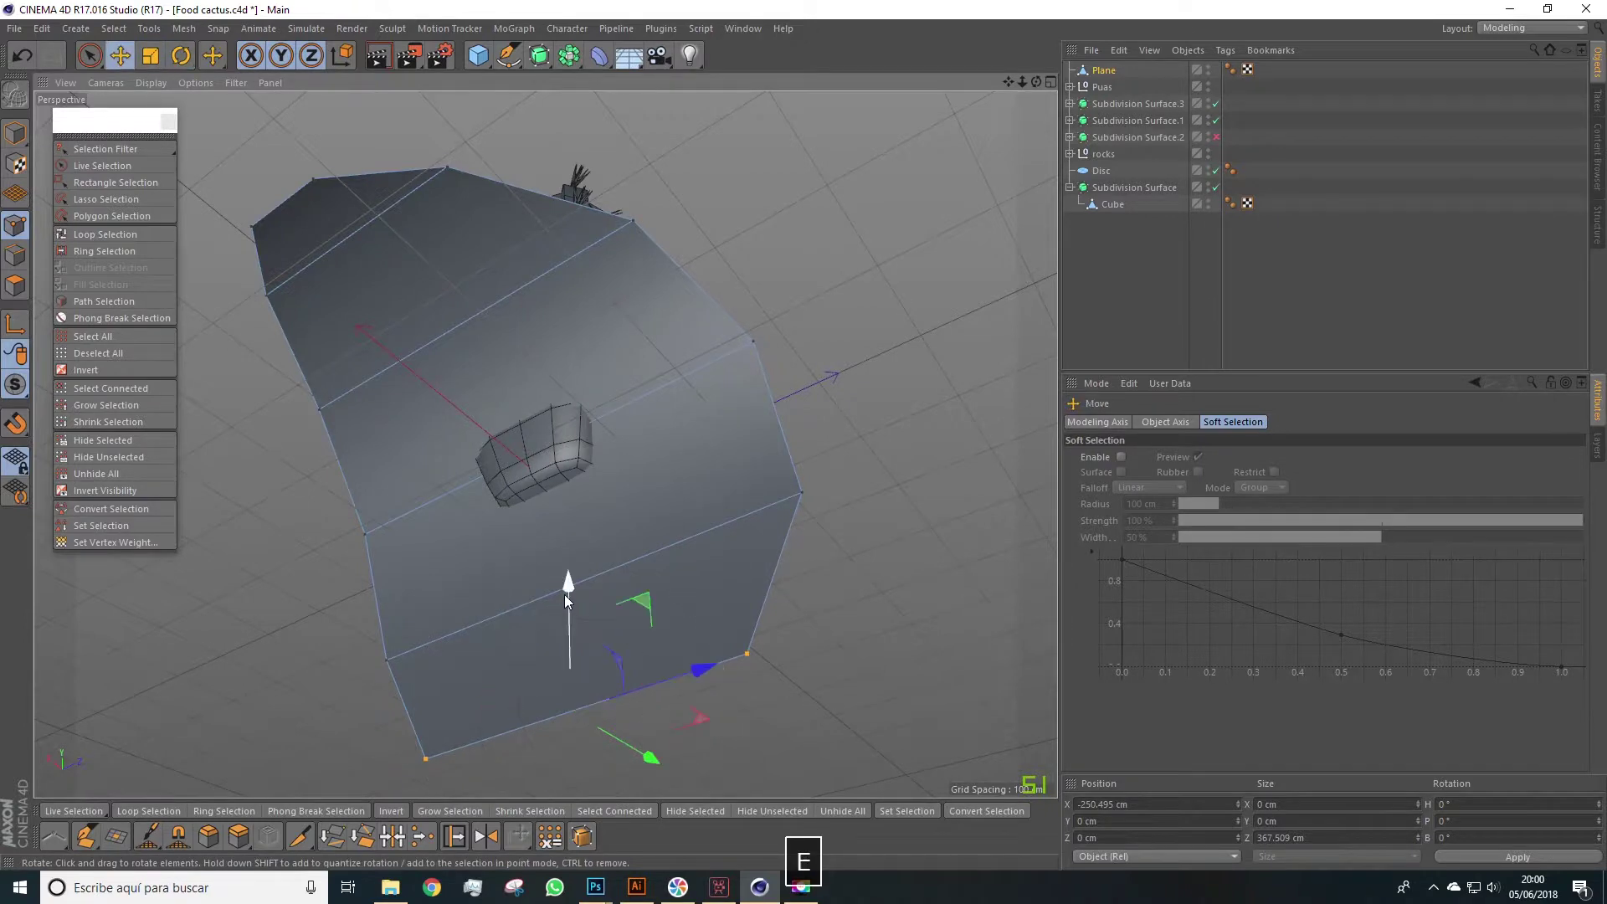
left_click_drag(580, 591, 570, 569)
Step: Add a Subdivision Surface as the parent of the shaped plane
left_click_drag(622, 505, 725, 456, "alt")
left_click(1110, 264)
left_click(1099, 73)
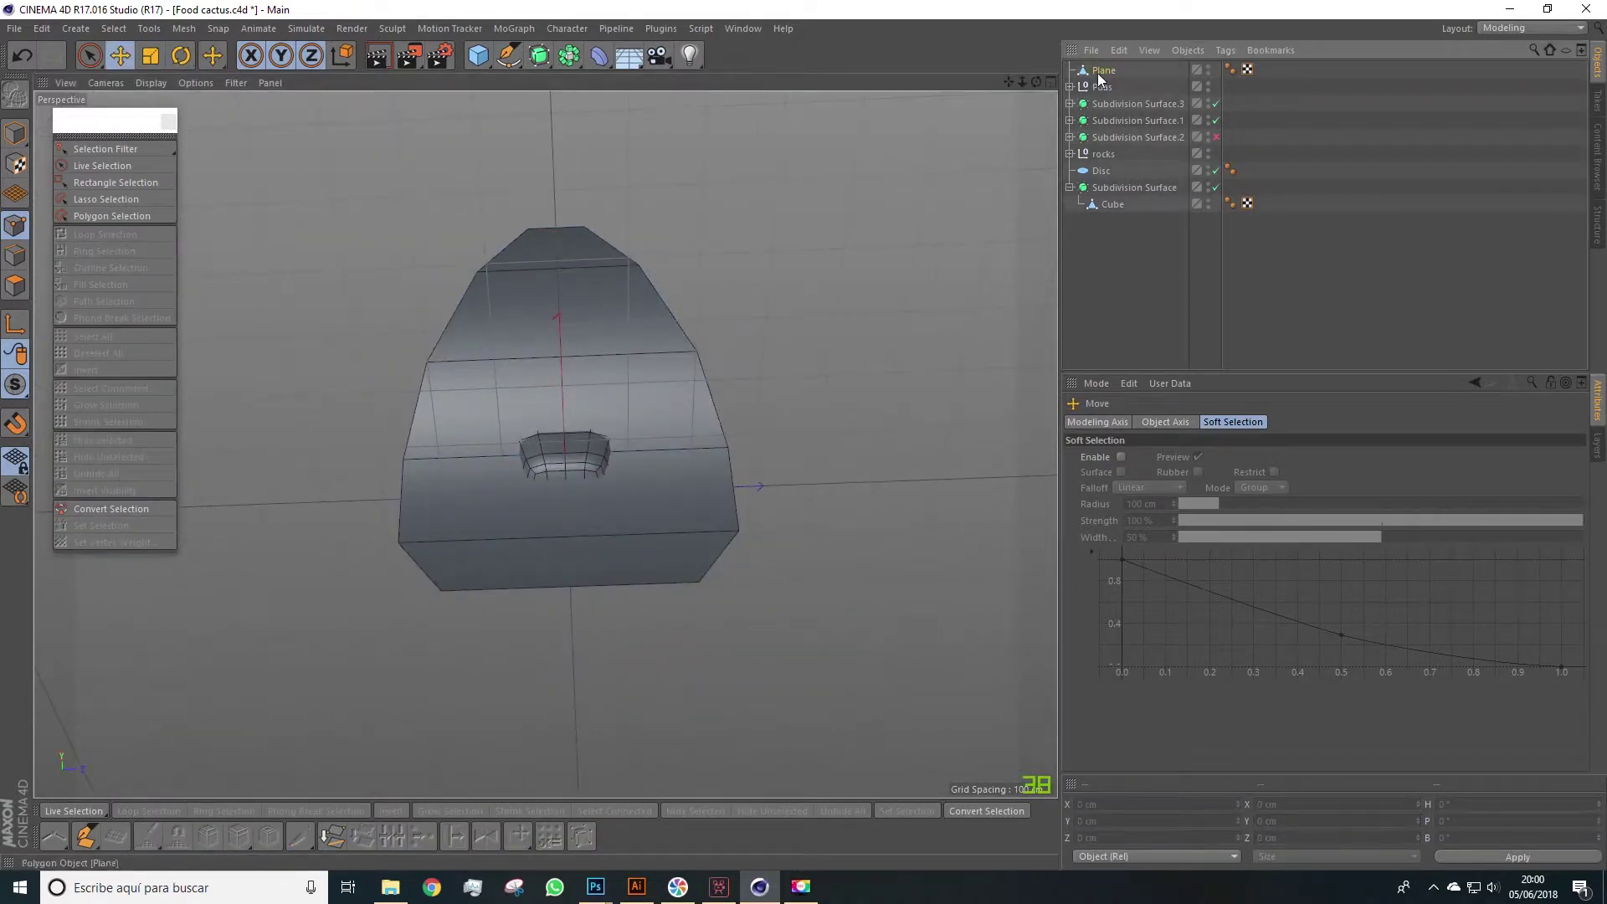
left_click(1101, 72)
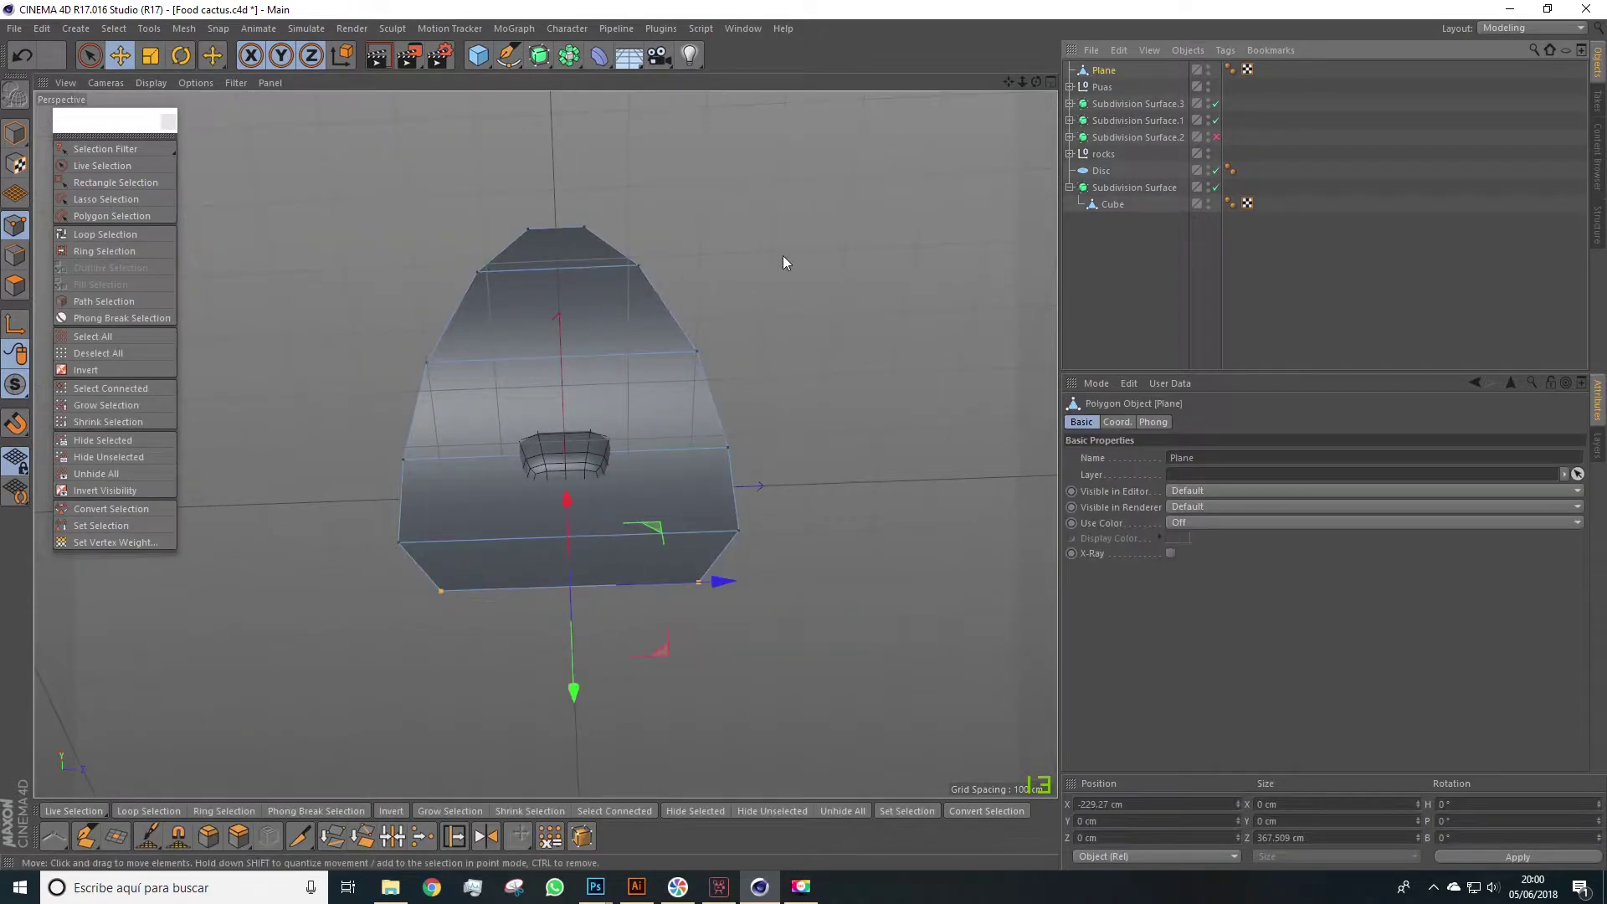
left_click(541, 59)
left_click(613, 82, "alt")
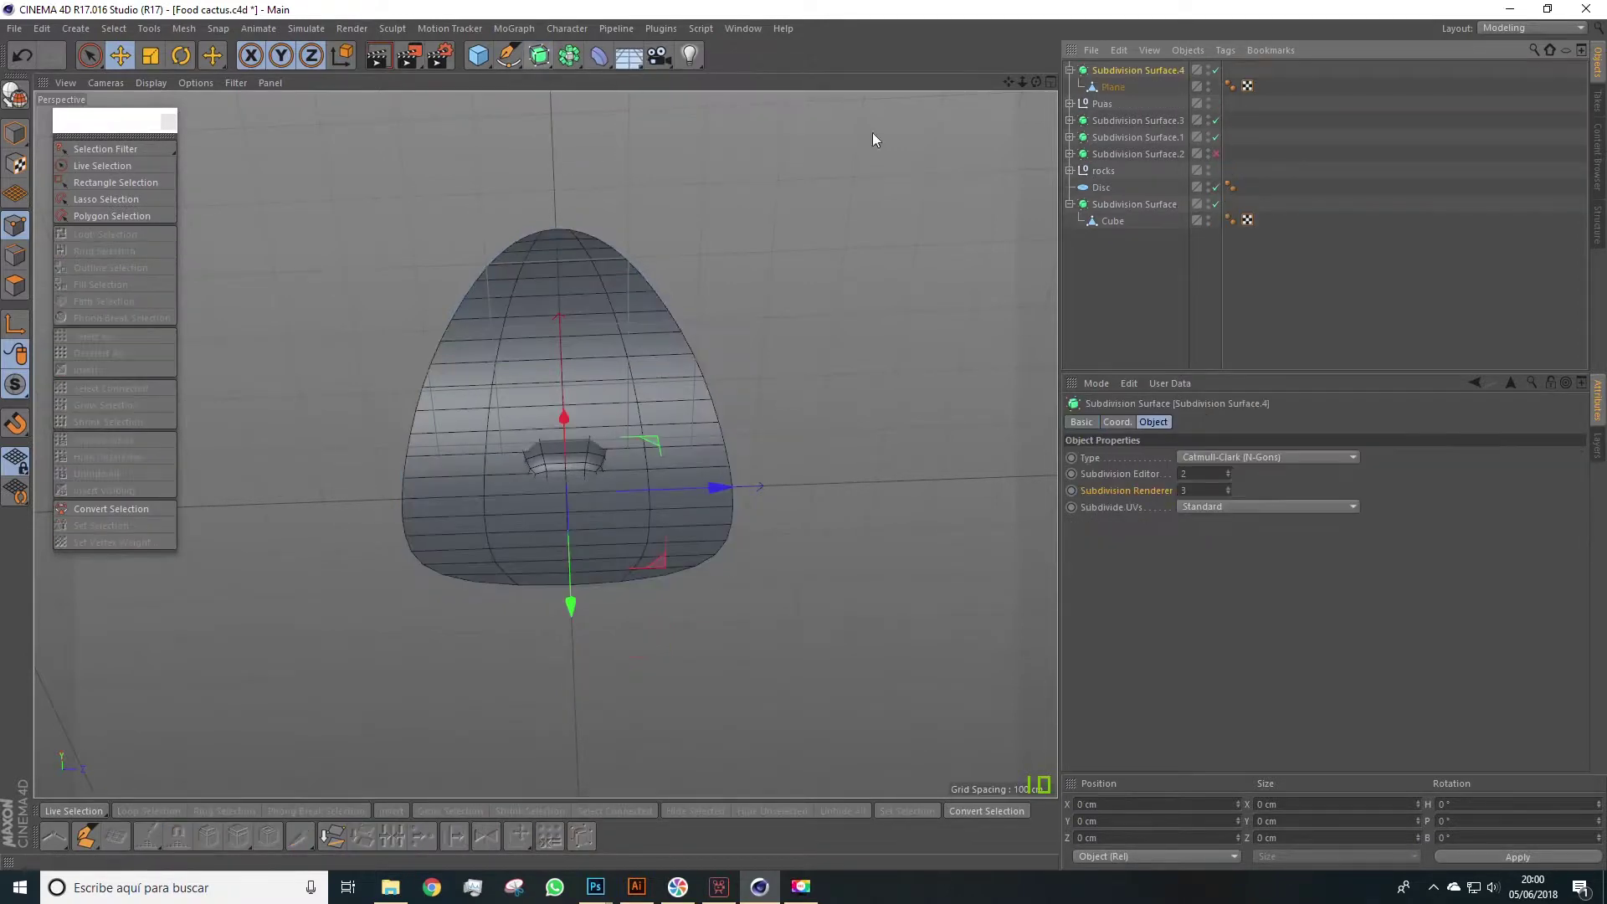
Step: Set the new Subdivision Surface's editor and renderer subdivisions to 1
left_click(1112, 86)
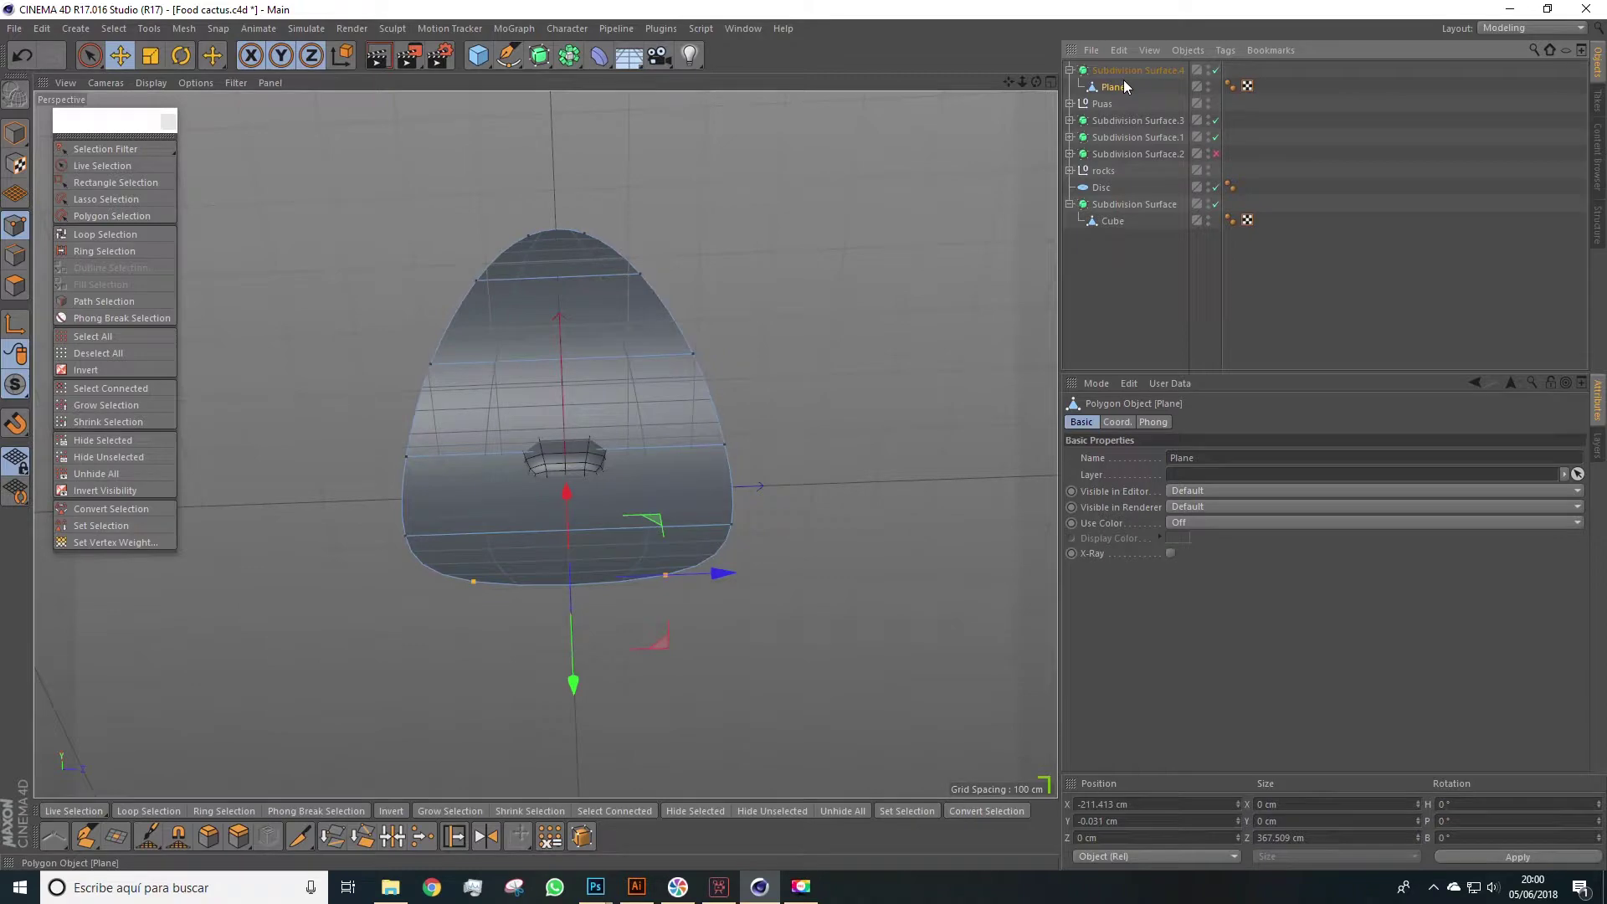
left_click(1110, 74)
left_click(1228, 477)
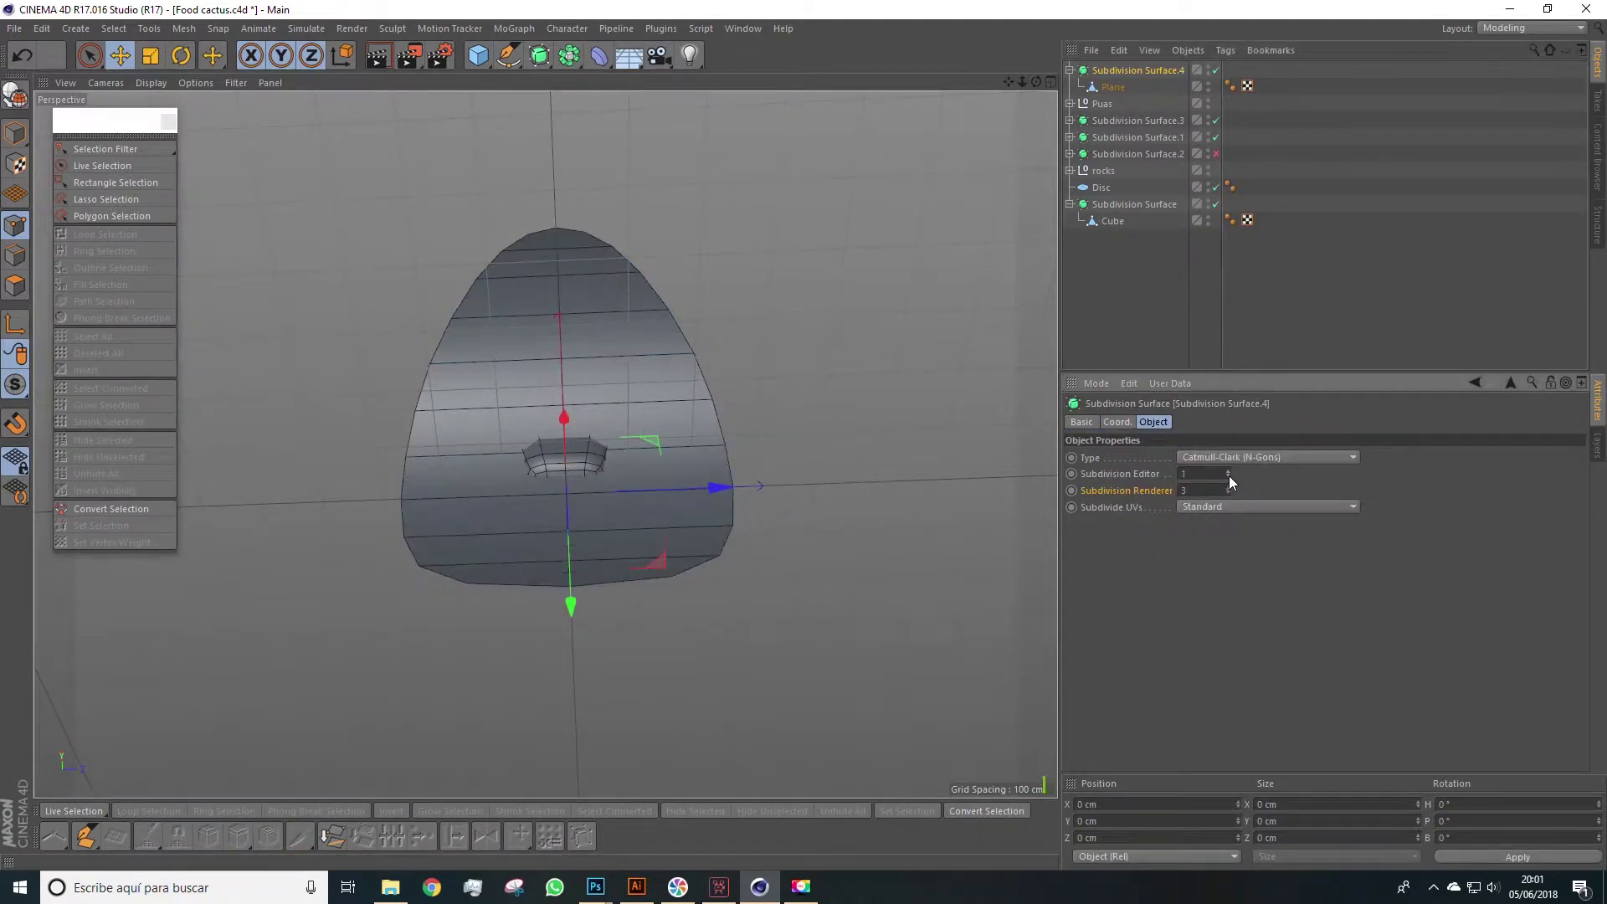
left_click(1228, 494)
left_click(1228, 494)
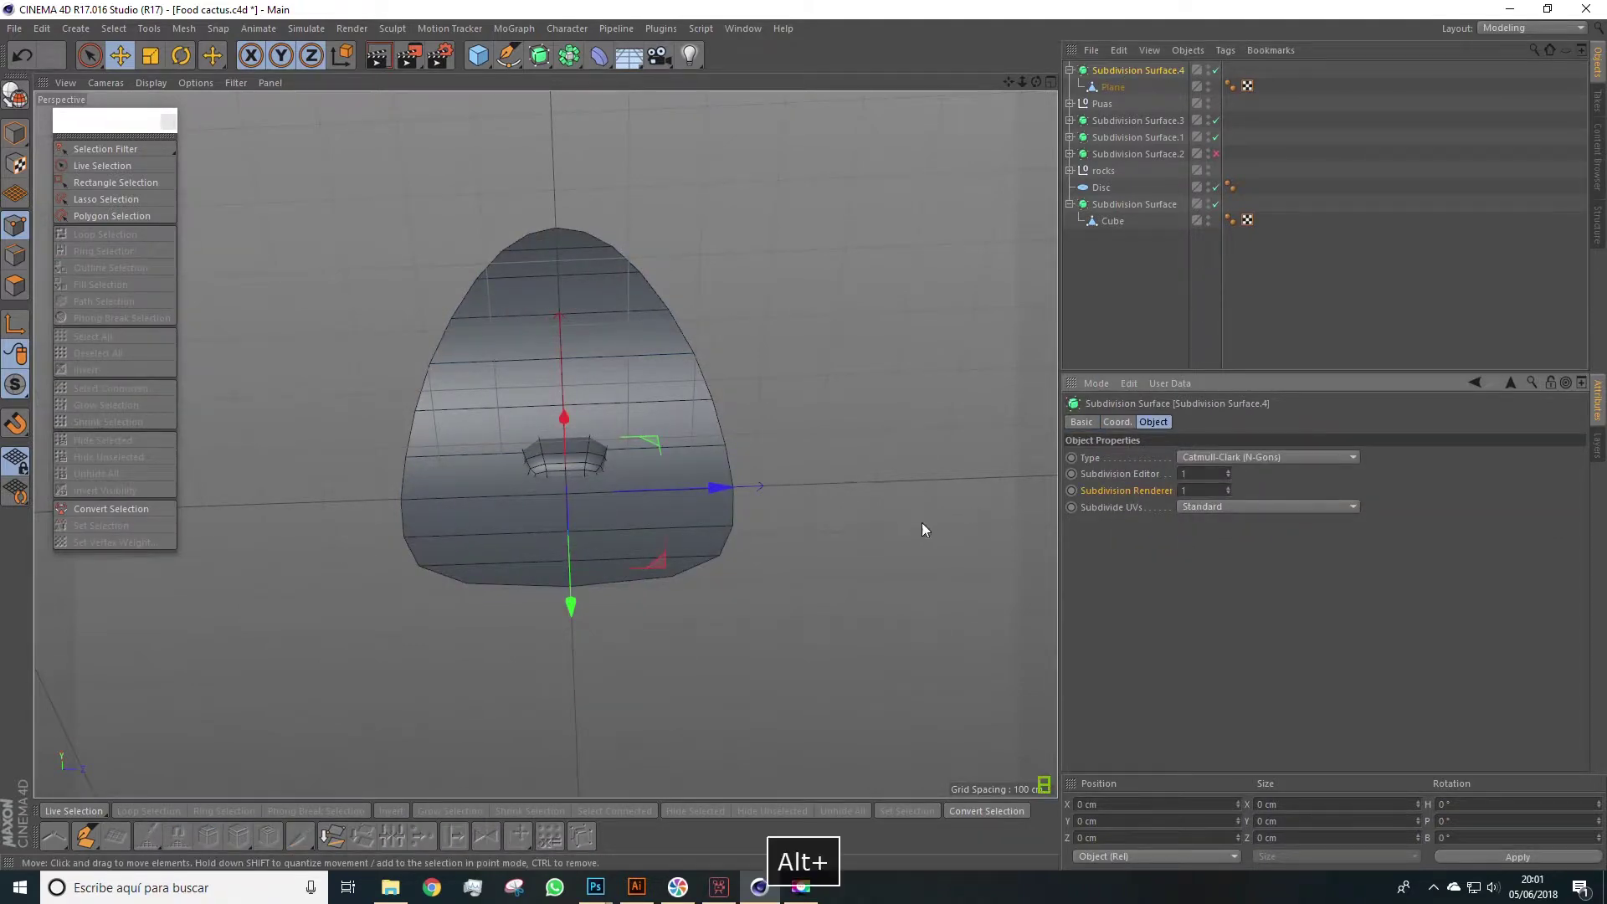
Step: Create a polygon copy of the subdivided piece with Current State to Object and delete the original Subdivision Surface
left_click_drag(922, 522, 912, 334, "alt")
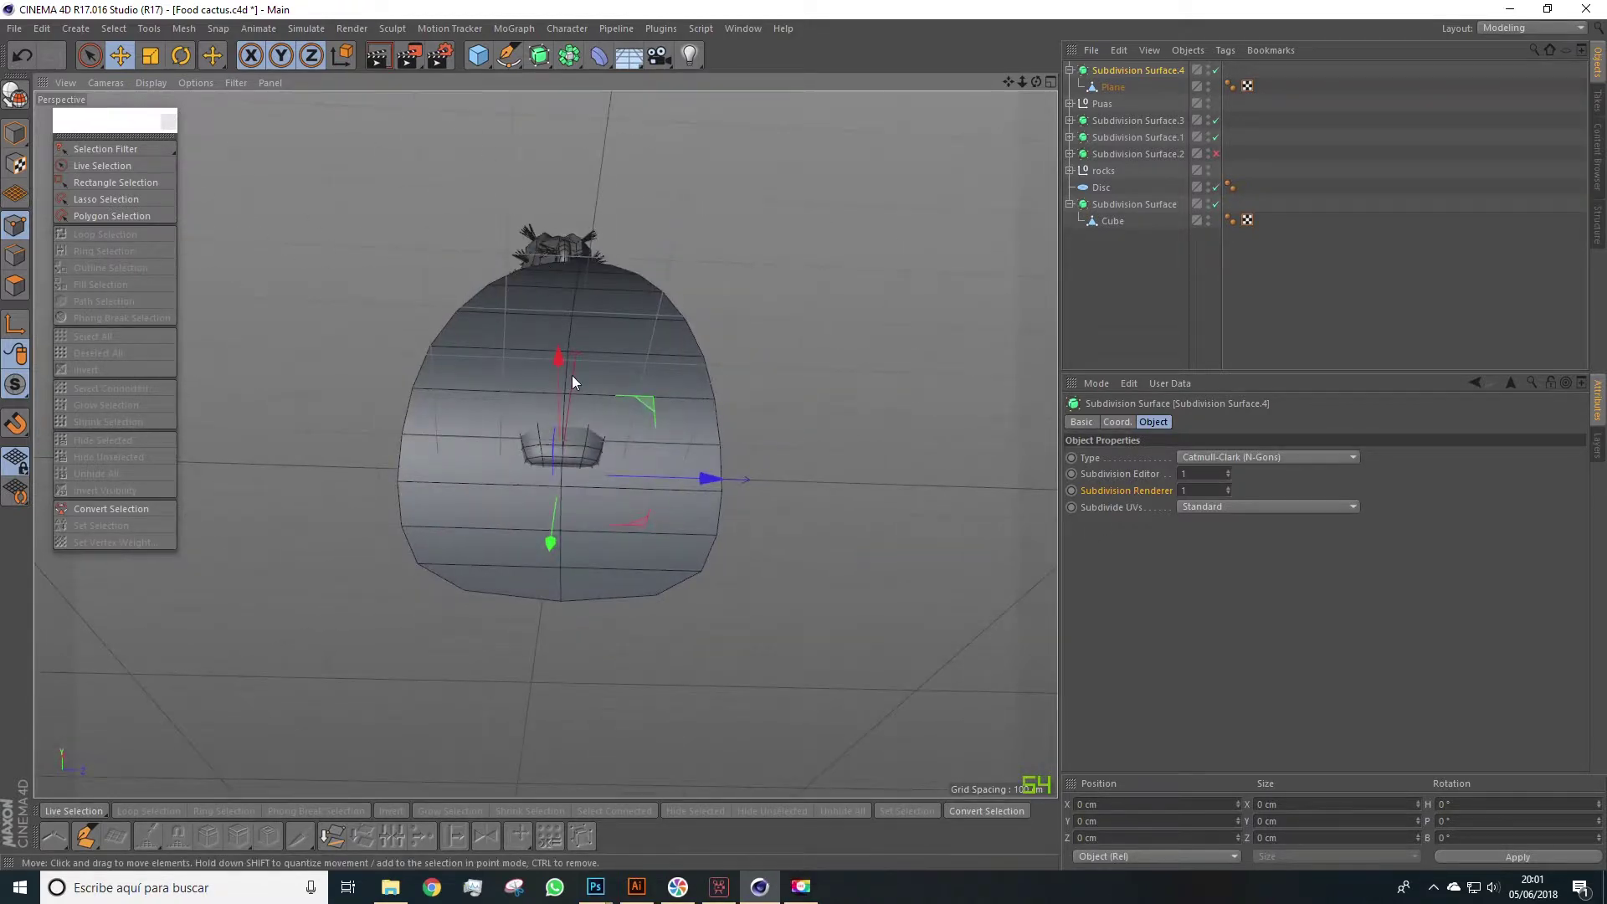
left_click_drag(571, 376, 1001, 164, "alt")
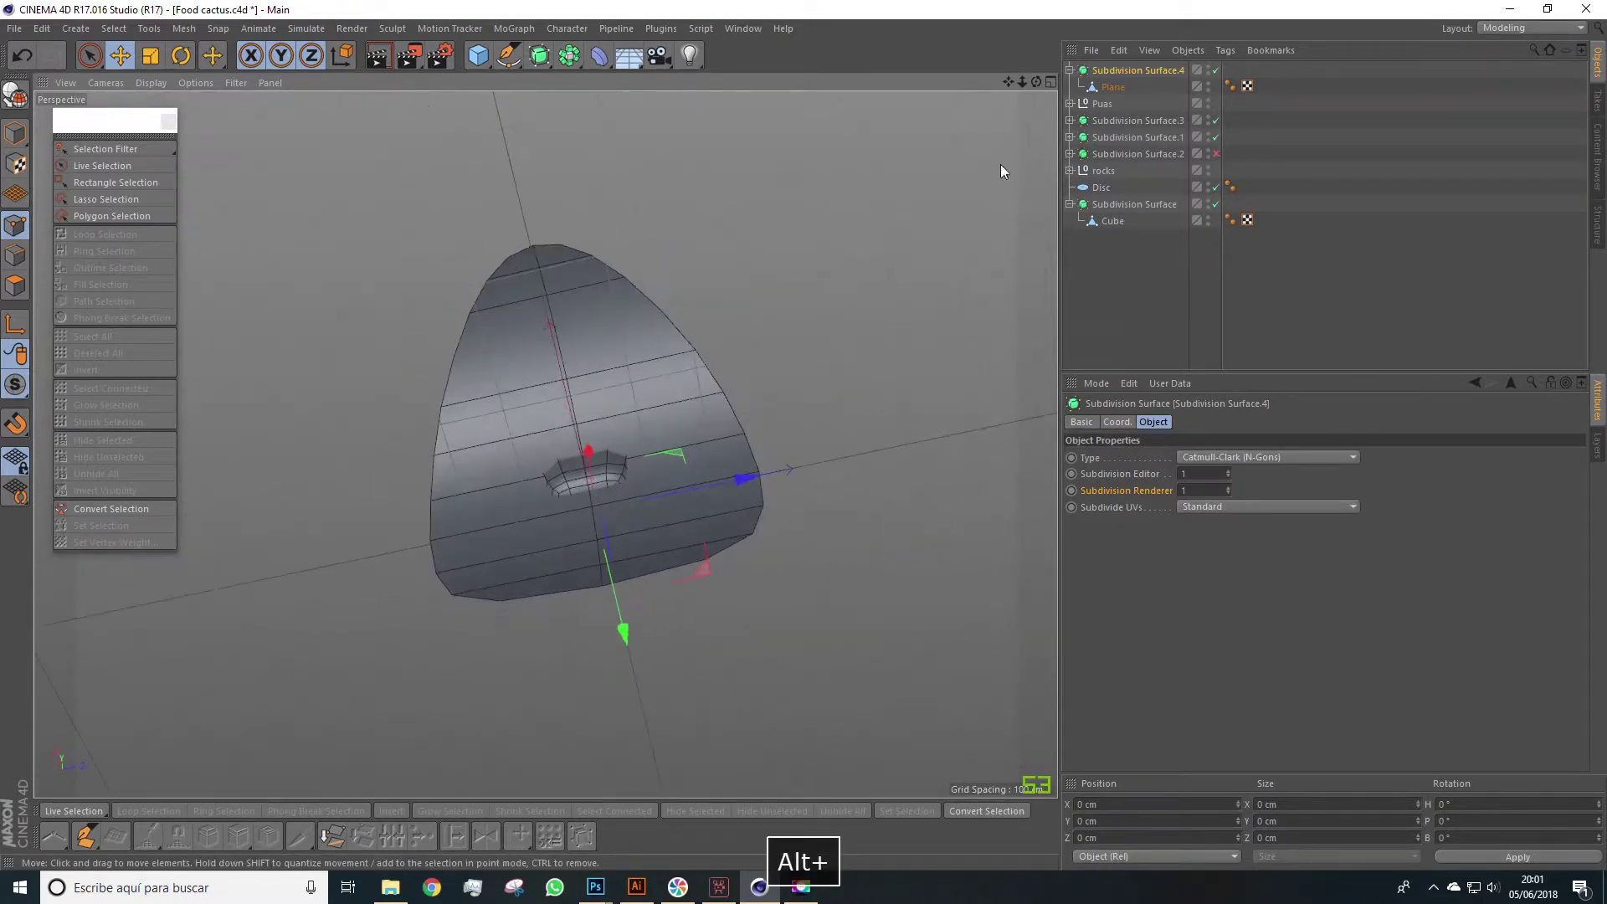
right_click(1117, 72)
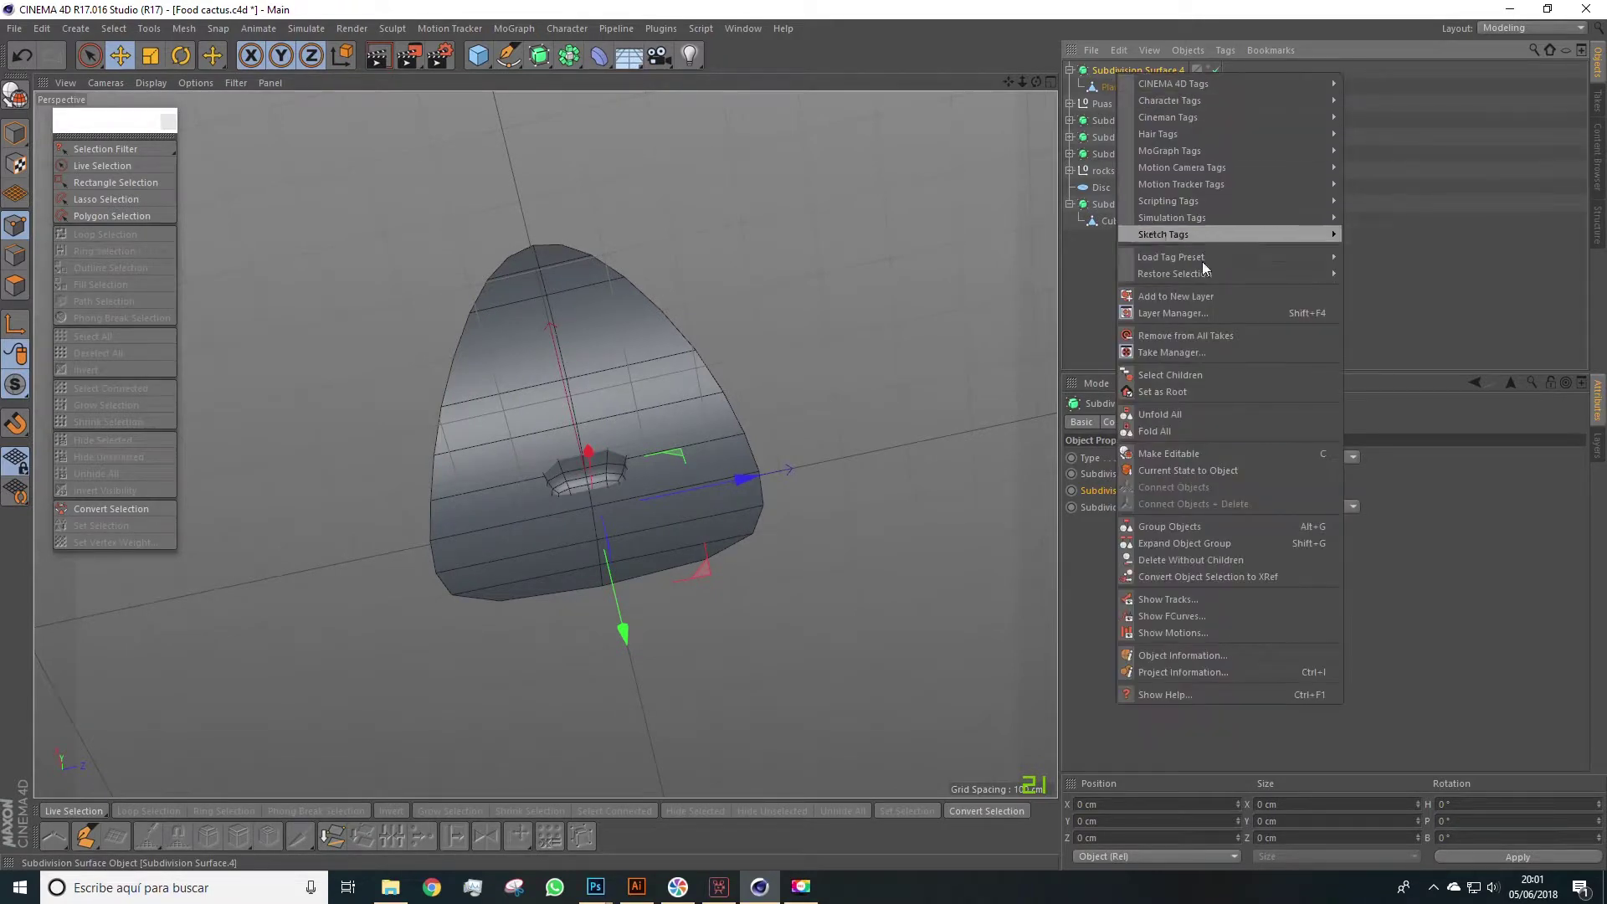
left_click(1198, 470)
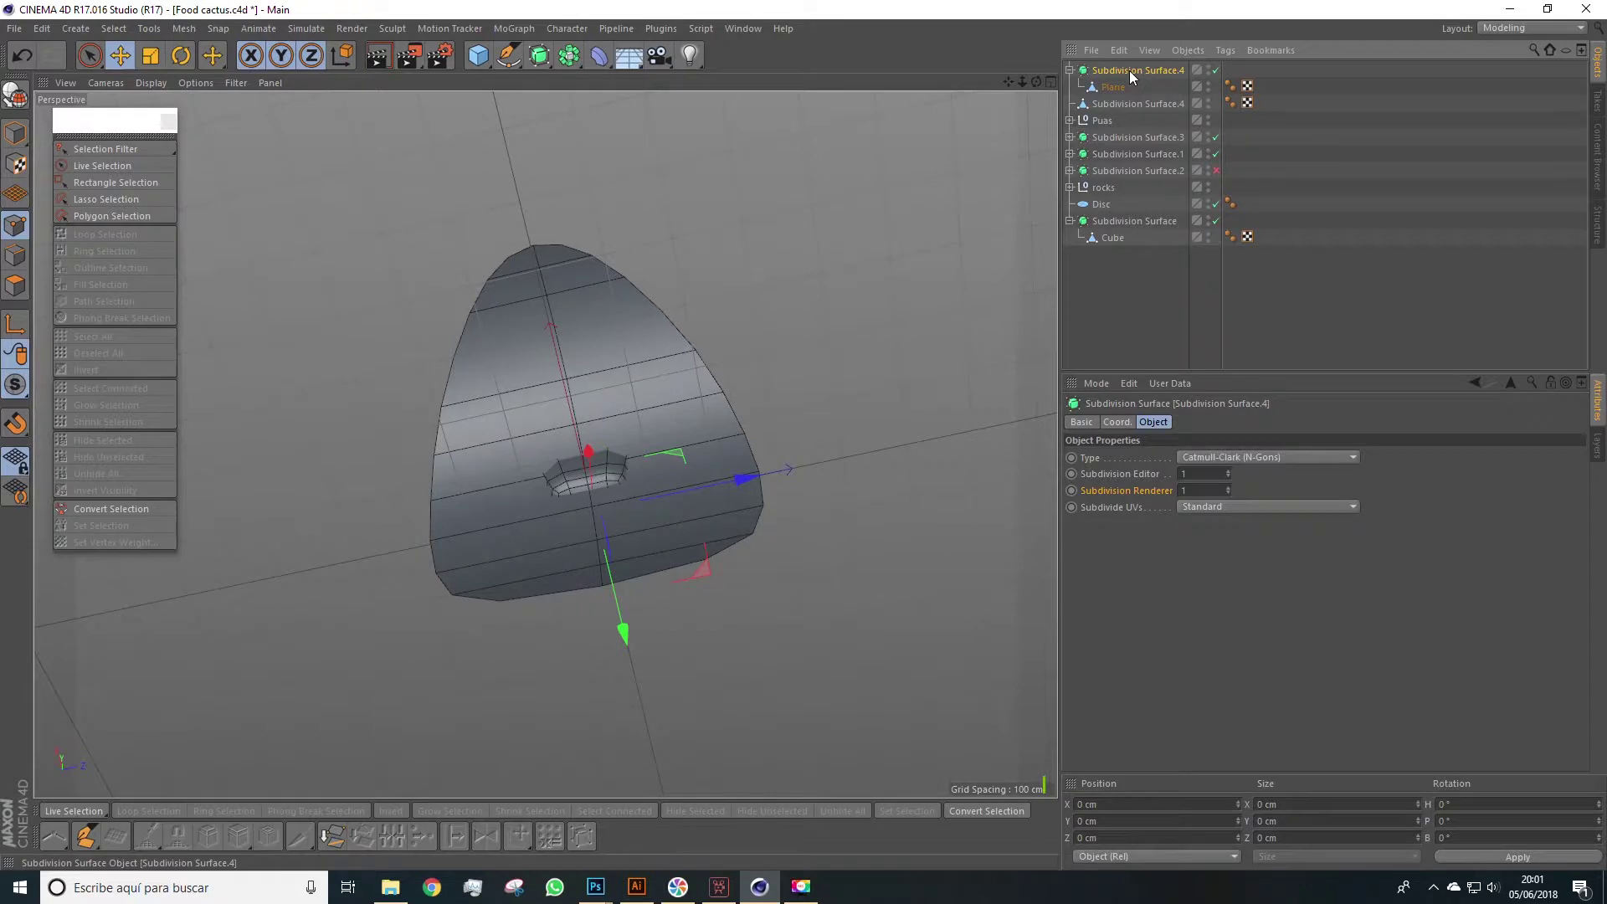
key("Delete")
left_click(1129, 71)
Step: Scale the whole curved piece uniformly down to about 137 × 170 × 211 cm in model mode
left_click_drag(688, 349, 513, 523, "alt")
left_click(434, 238)
left_click(180, 57)
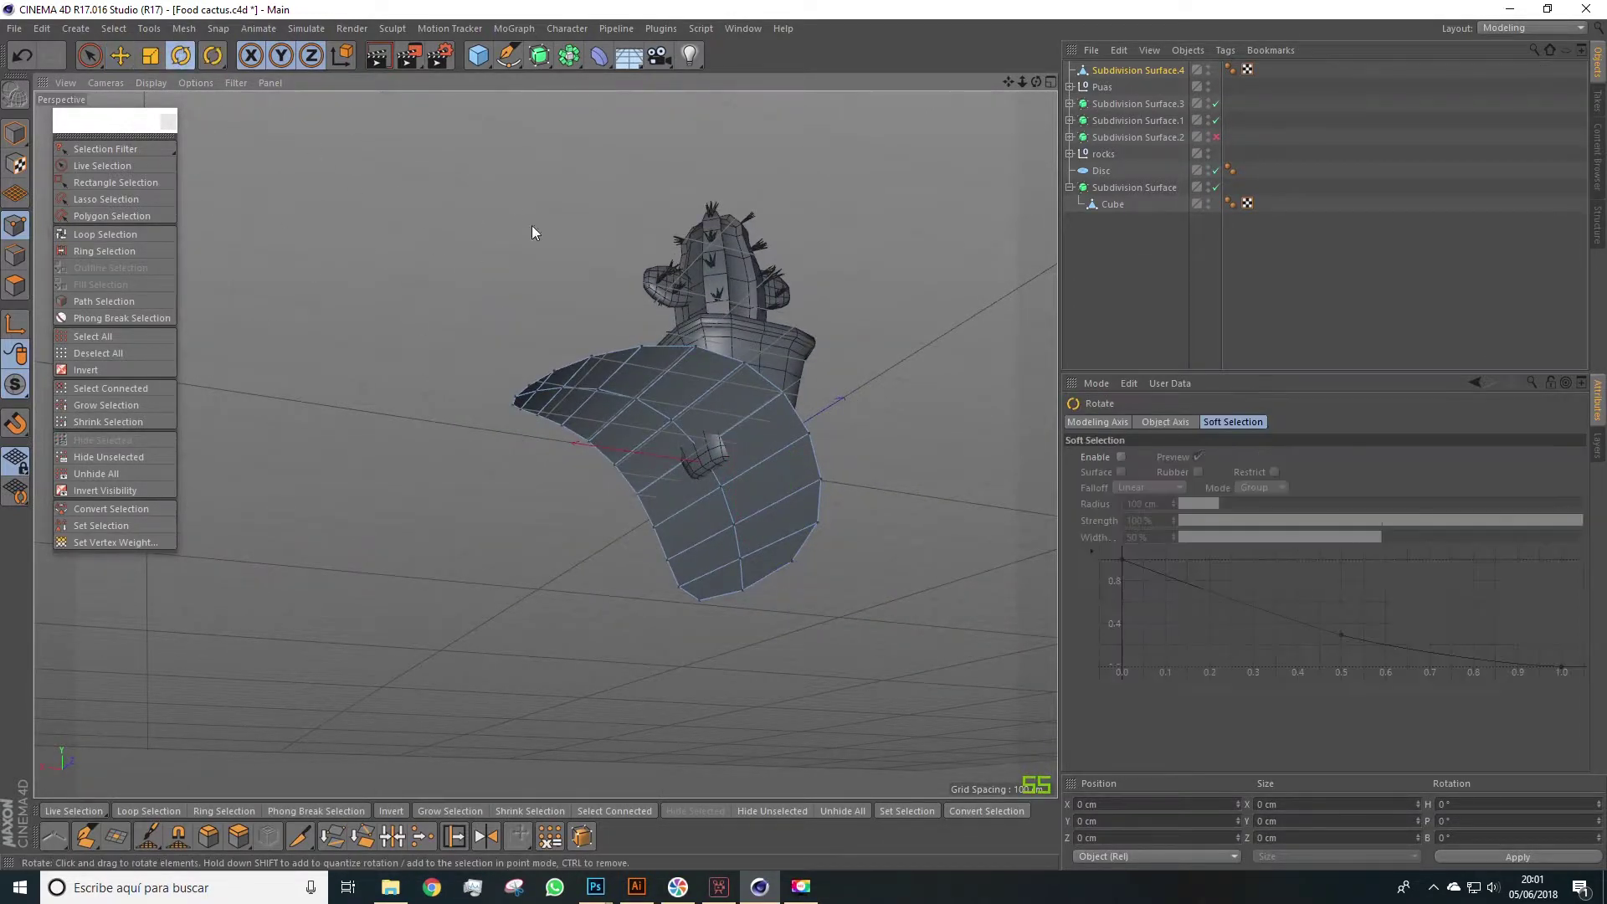
left_click(150, 55)
left_click(15, 133)
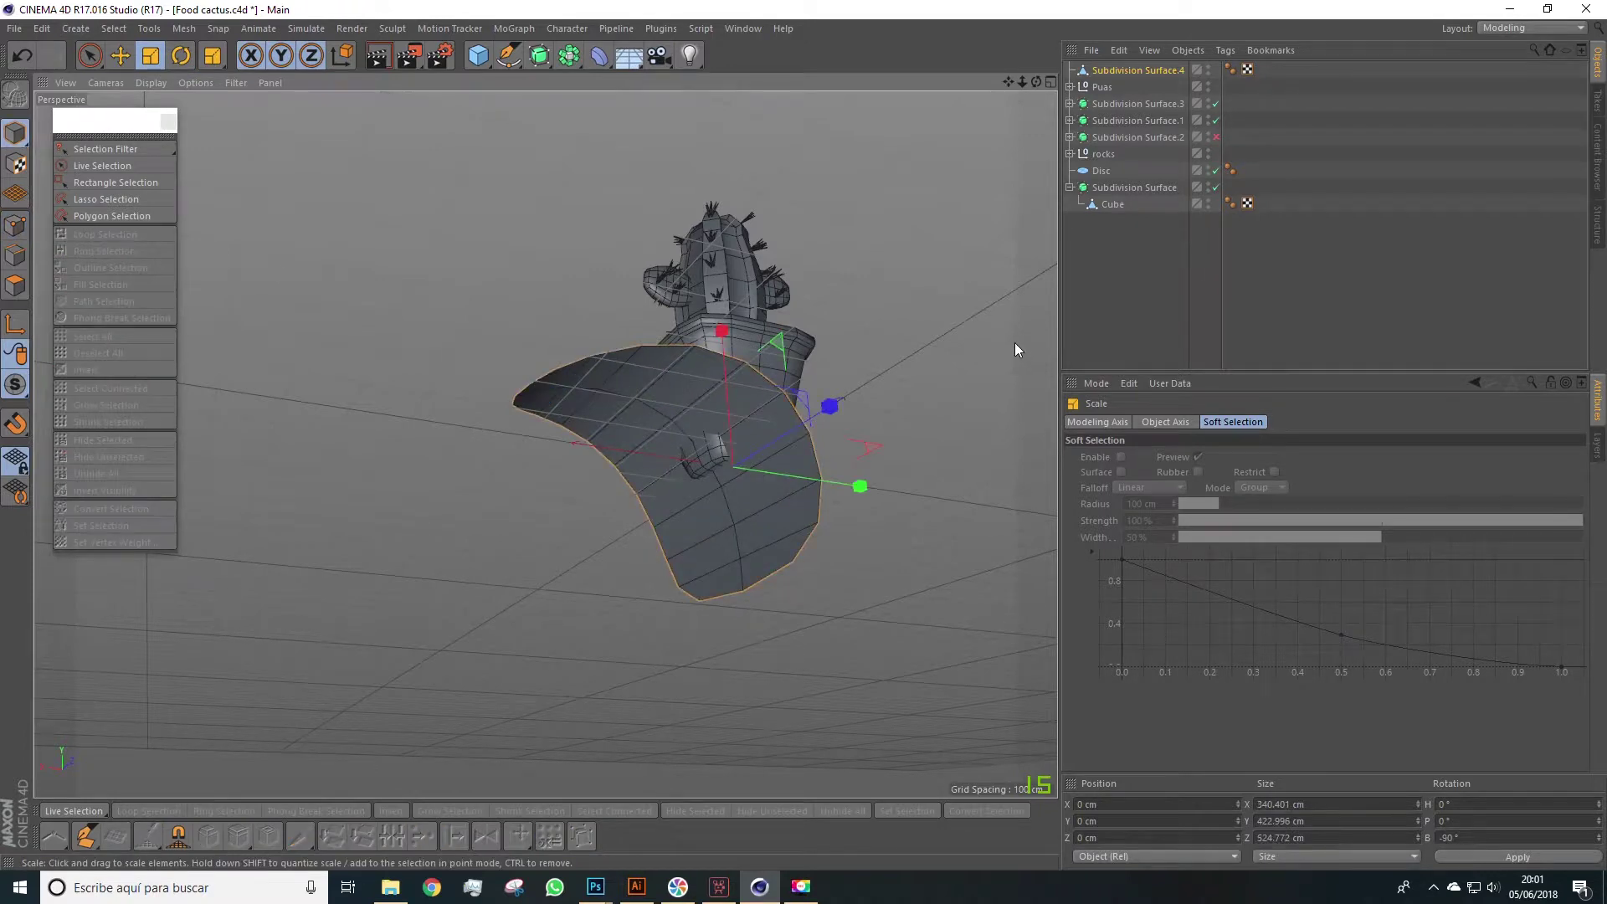
left_click_drag(1017, 350, 754, 592)
Step: Move the curved piece beside the pot to about 210 cm in X and rotate its bank to -180°
key("e")
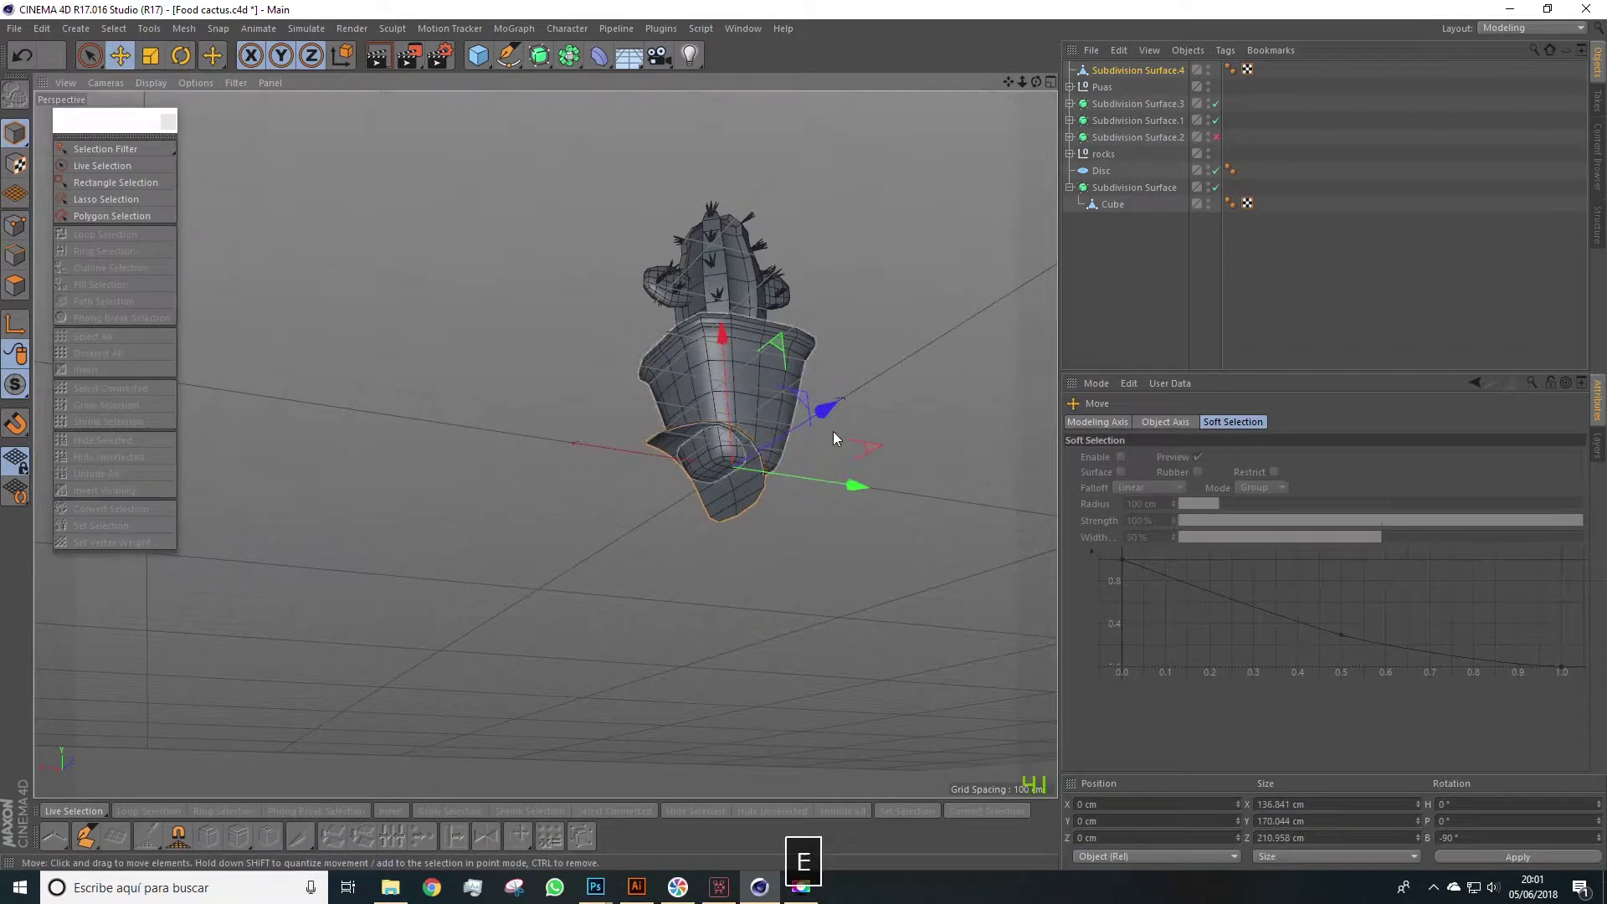
left_click_drag(851, 483, 641, 623)
key("r")
left_click_drag(730, 375, 811, 395)
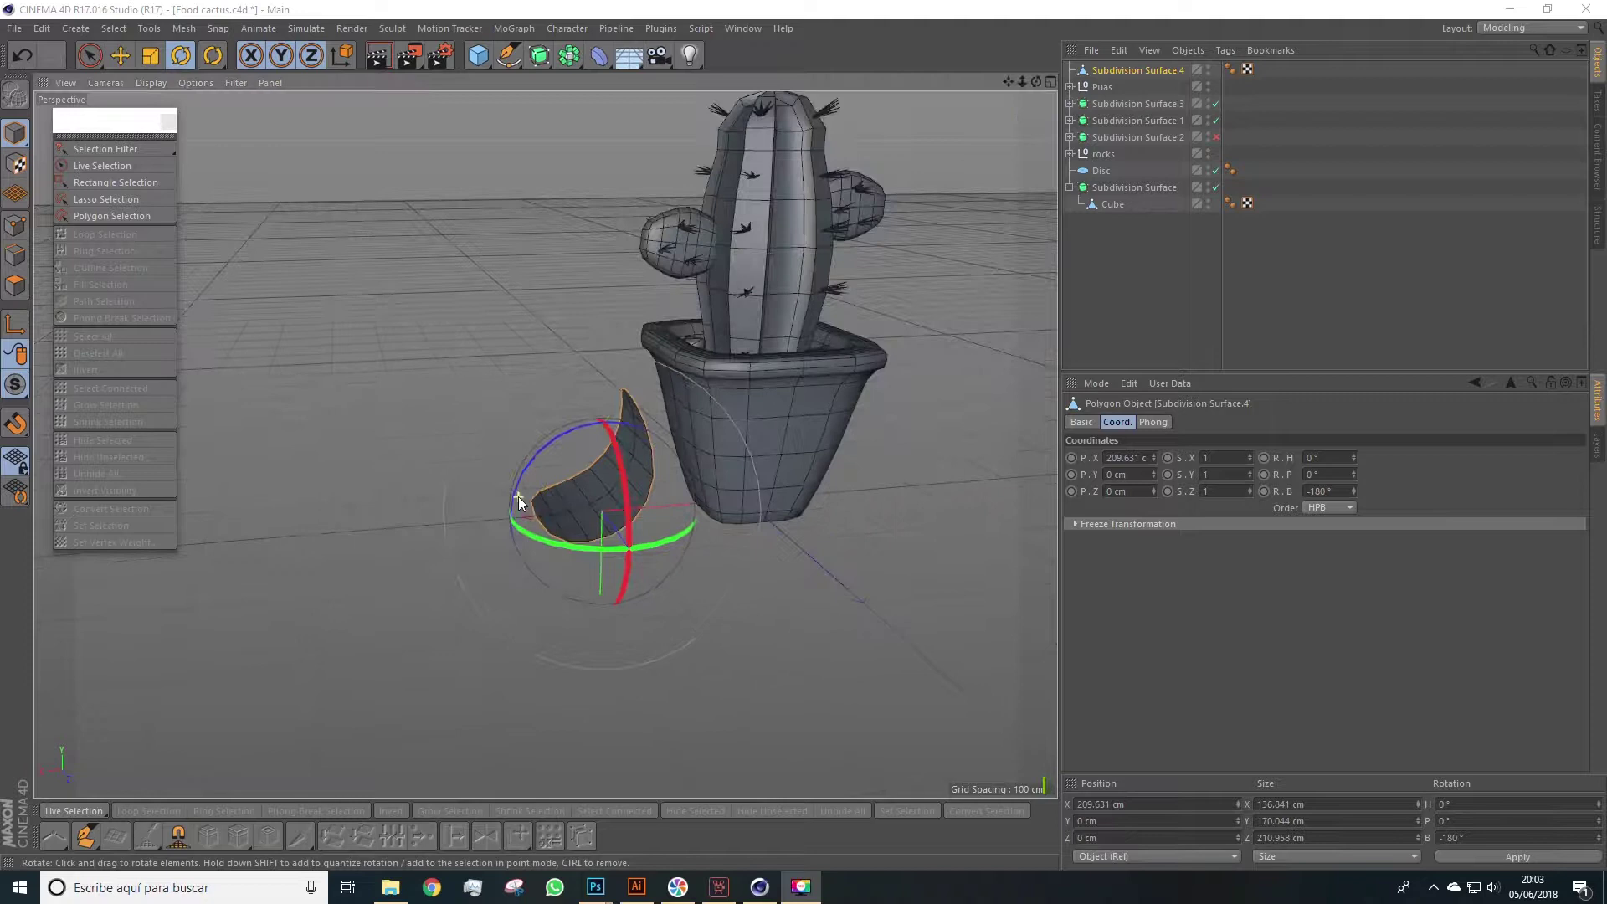
Step: Add a MoGraph Cloner and make the curved piece its child
left_click_drag(519, 495, 571, 433, "alt")
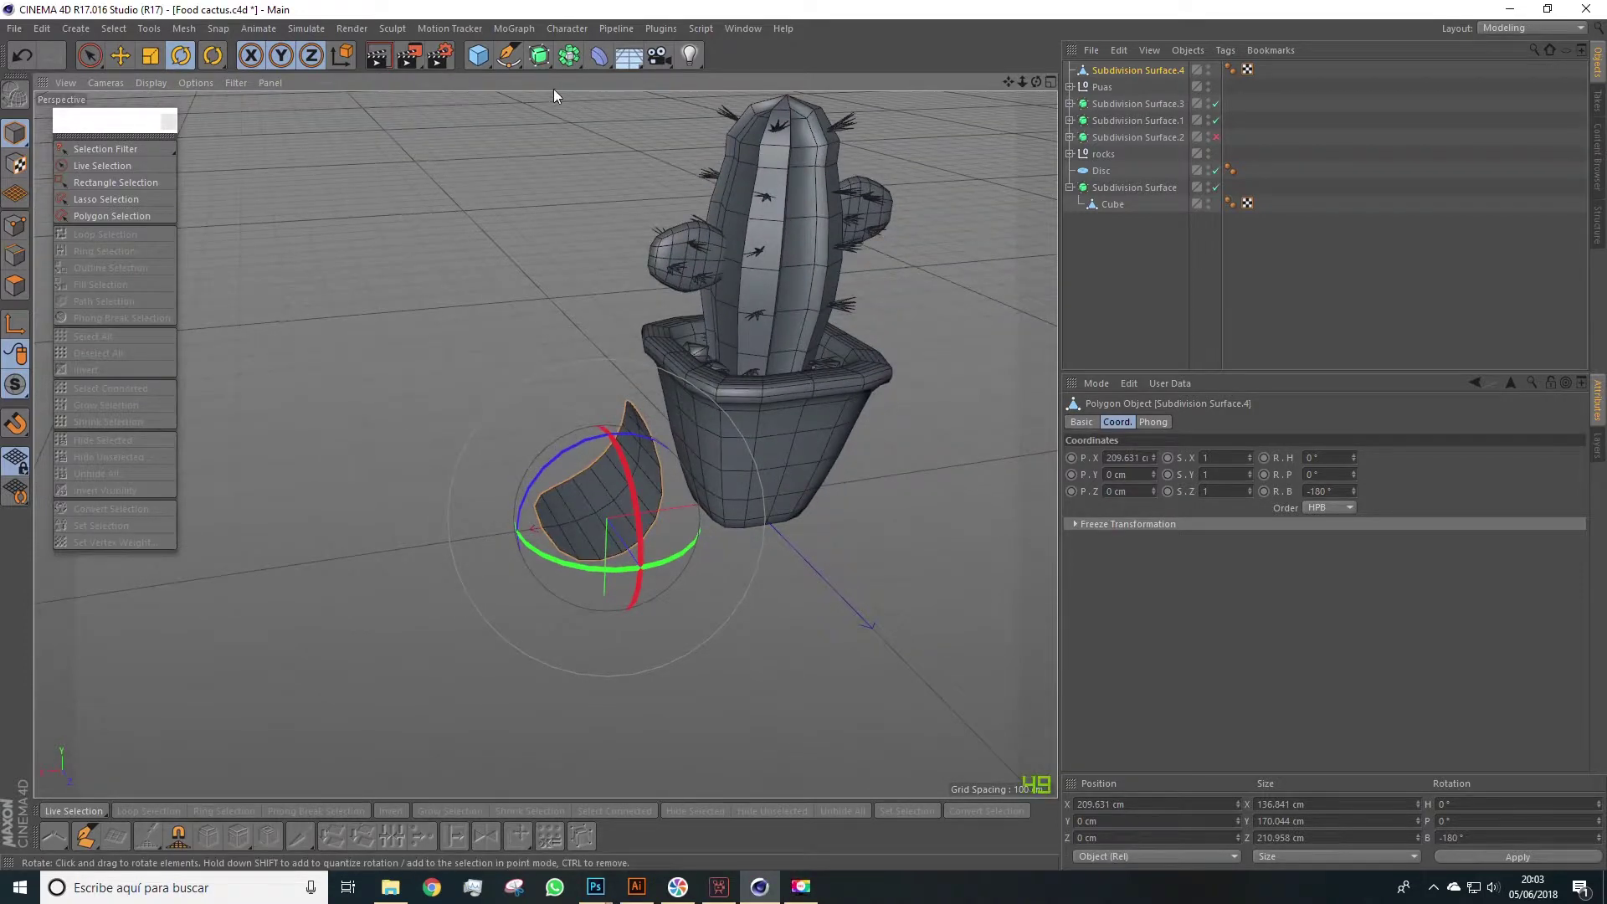
left_click(520, 29)
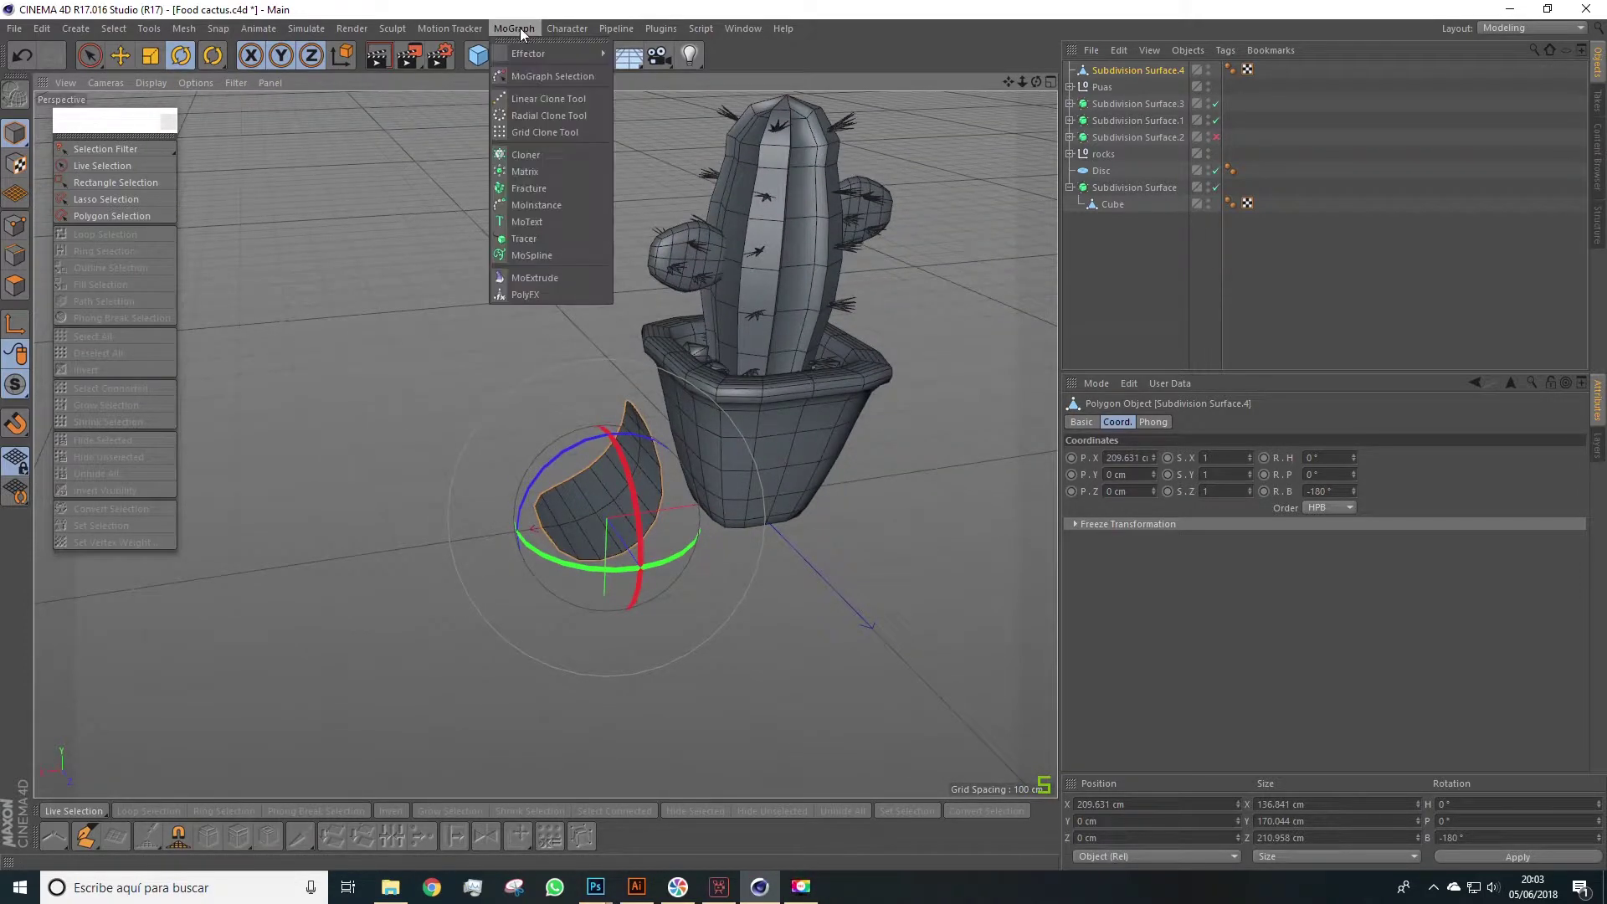
left_click(525, 154)
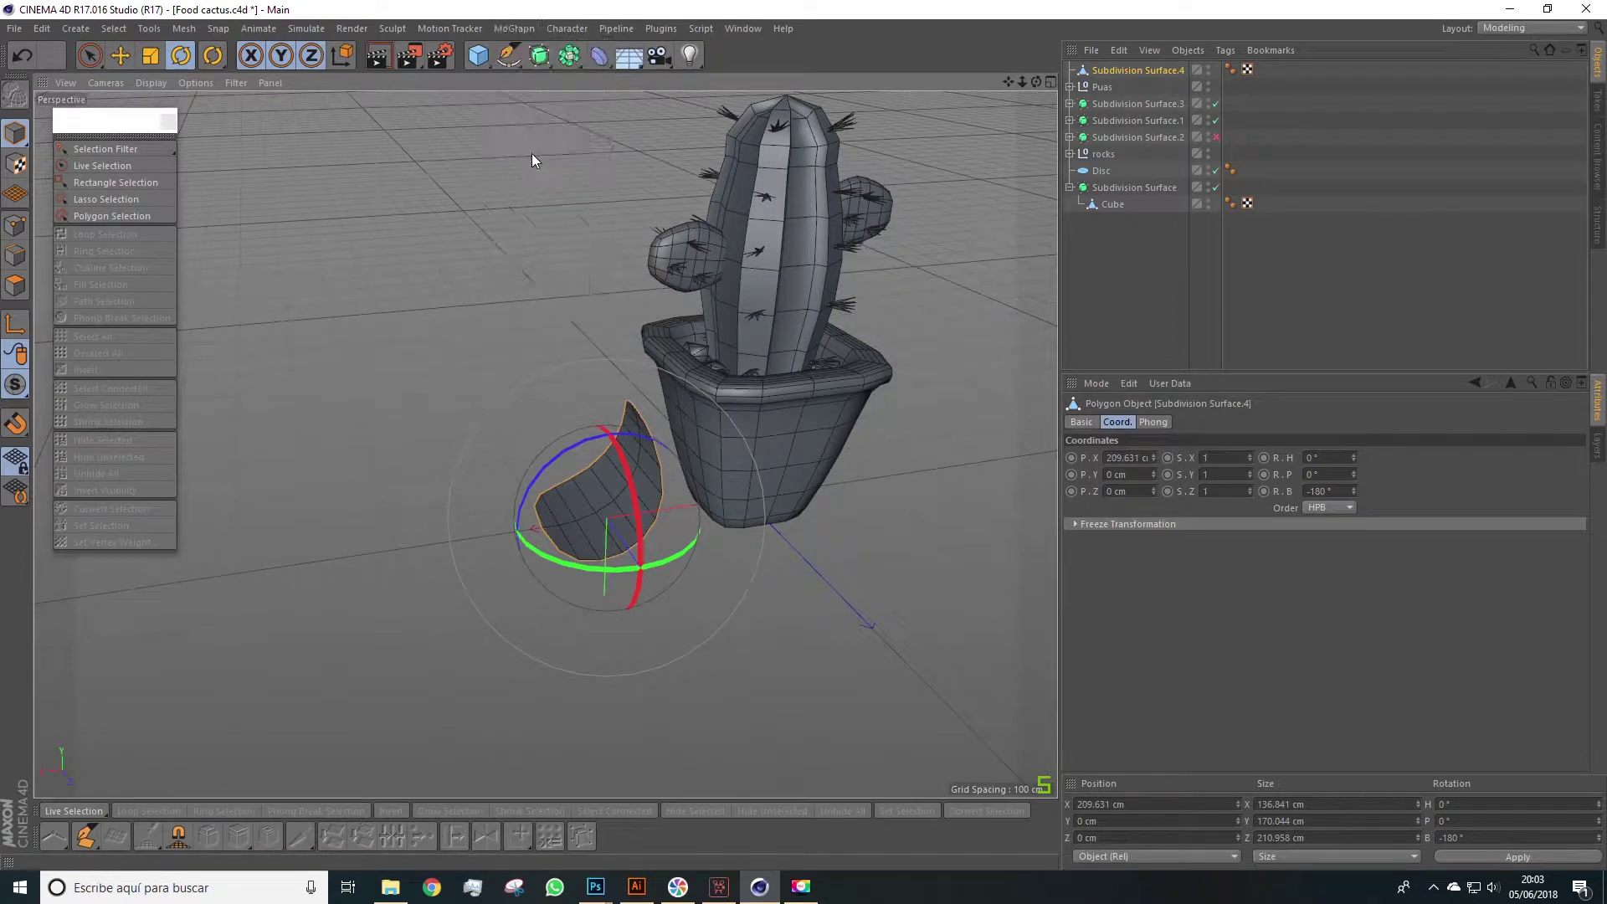
left_click_drag(1117, 87, 1100, 73)
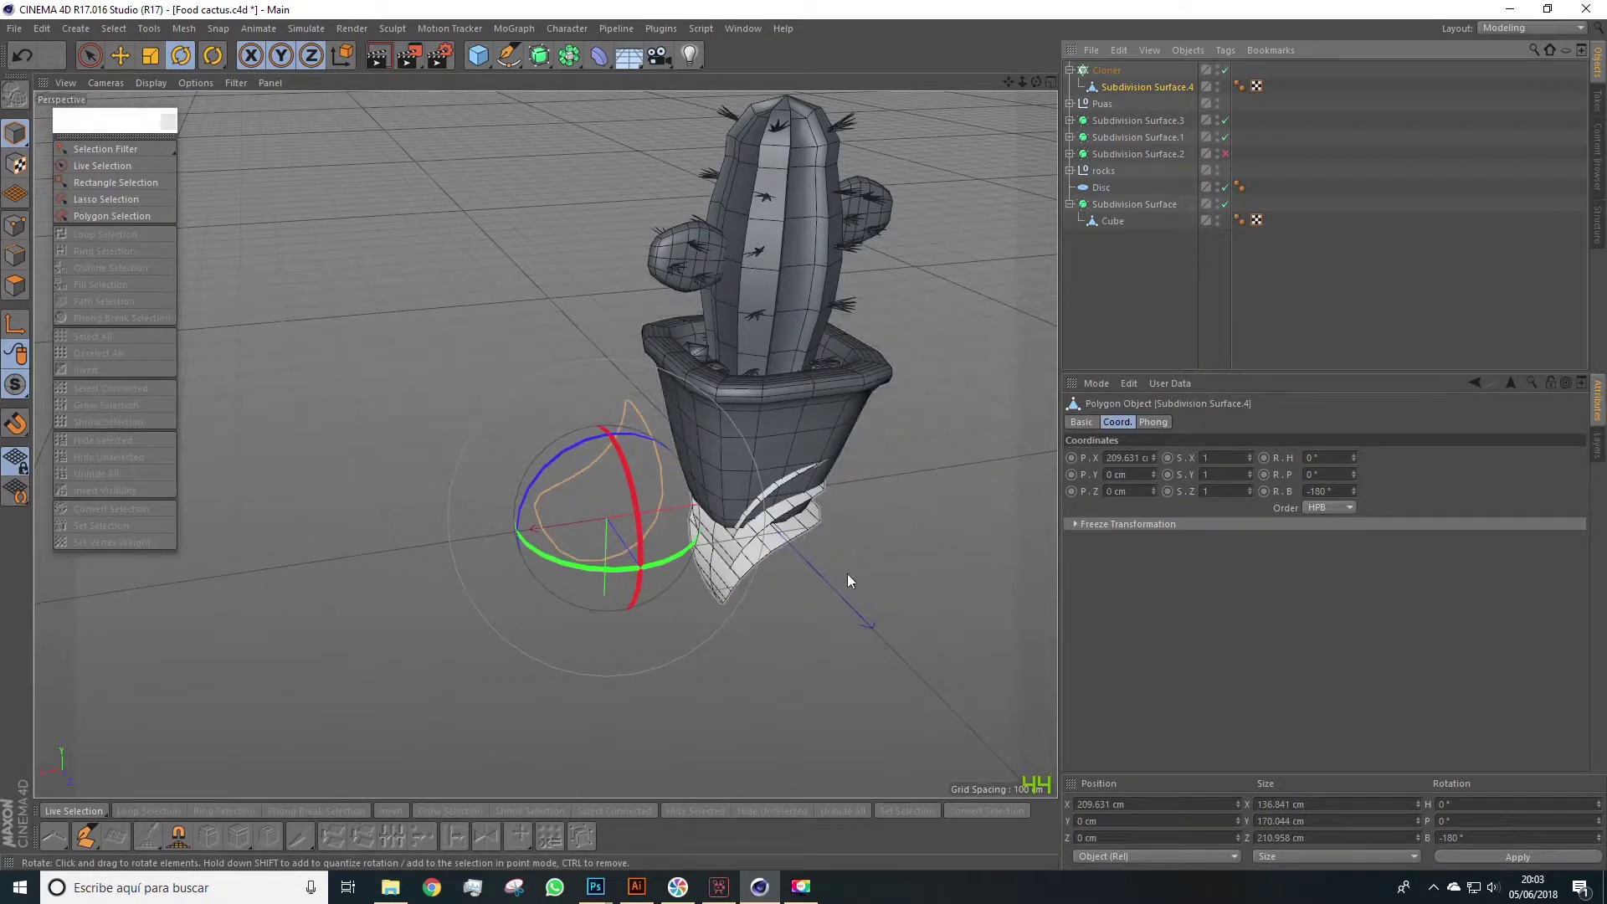
Step: Switch the Cloner to Radial mode and move it beside the pot to about 320 cm in X
left_click(1107, 72)
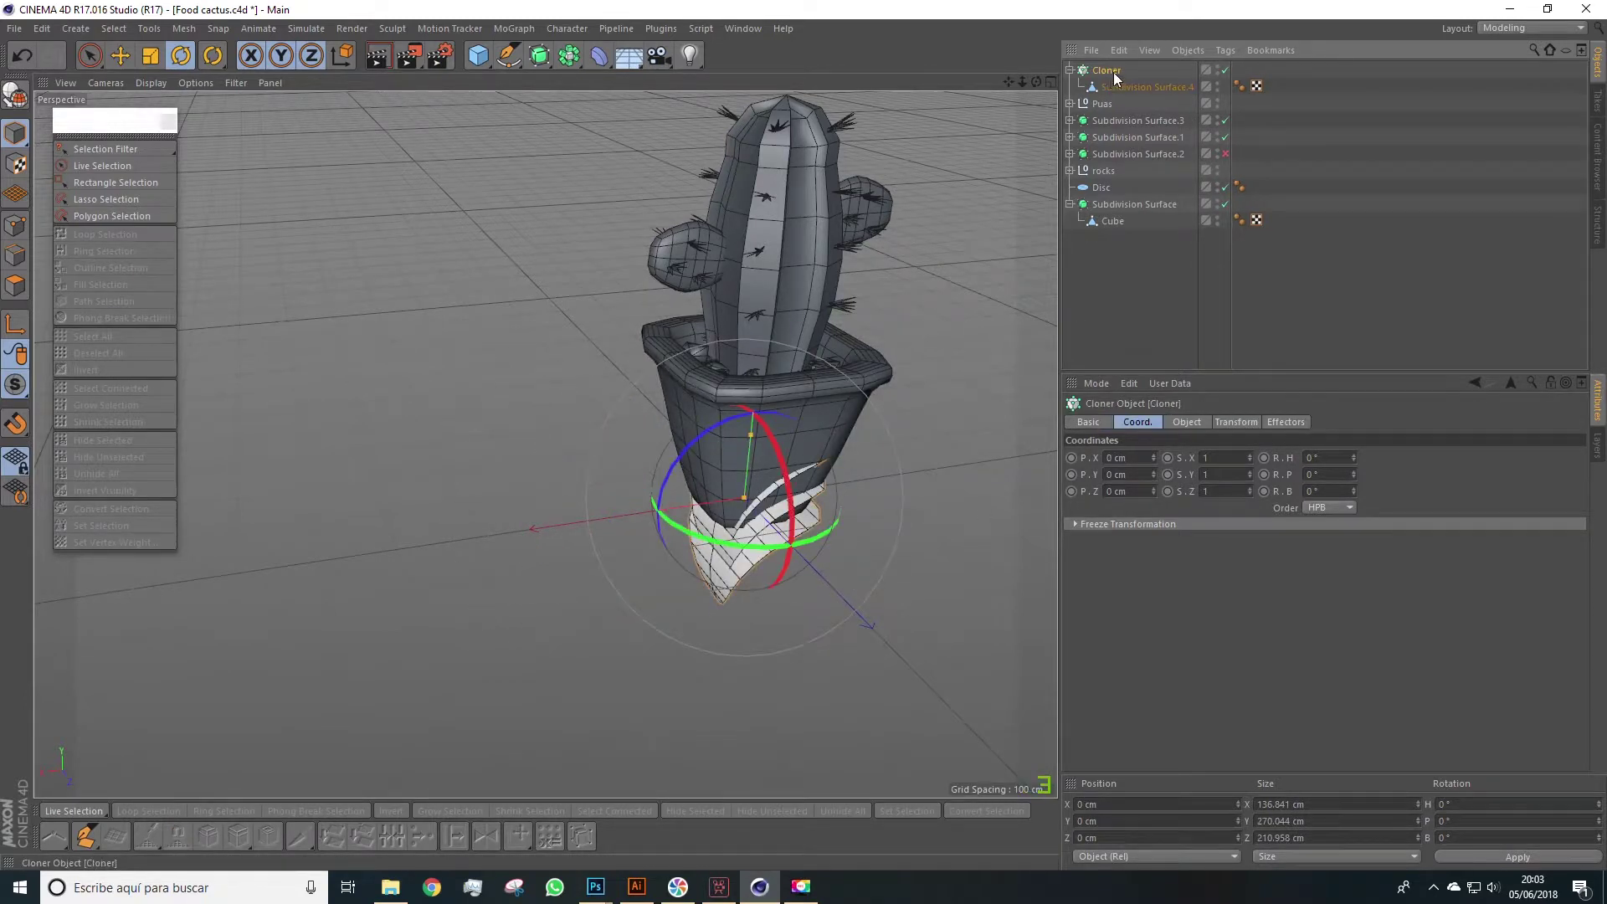
left_click(1187, 422)
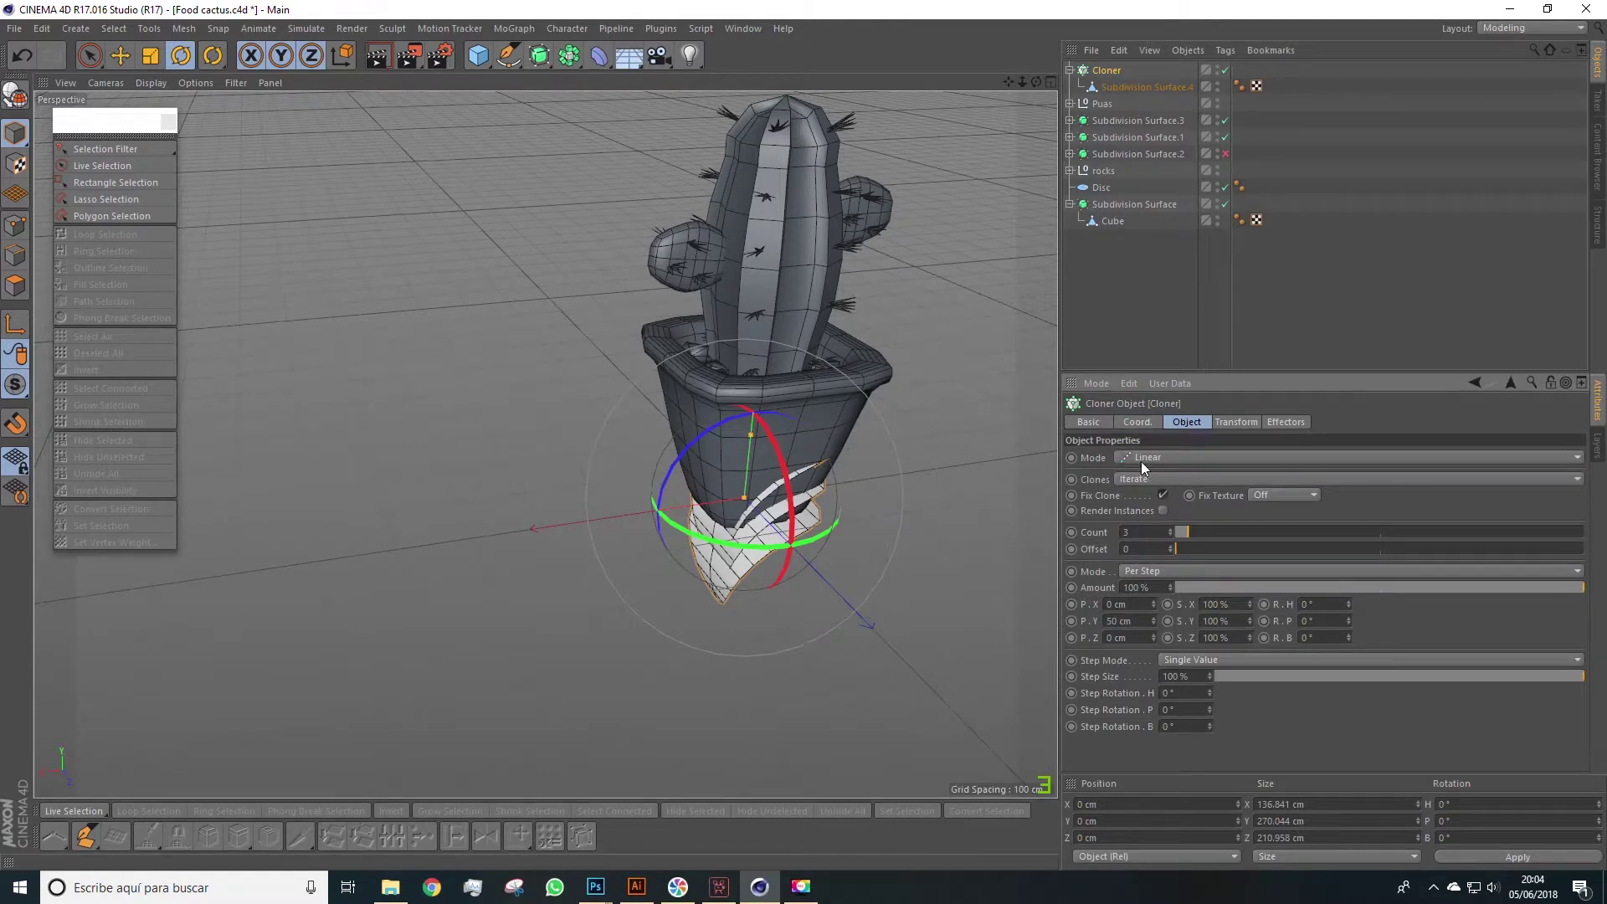
left_click(1143, 460)
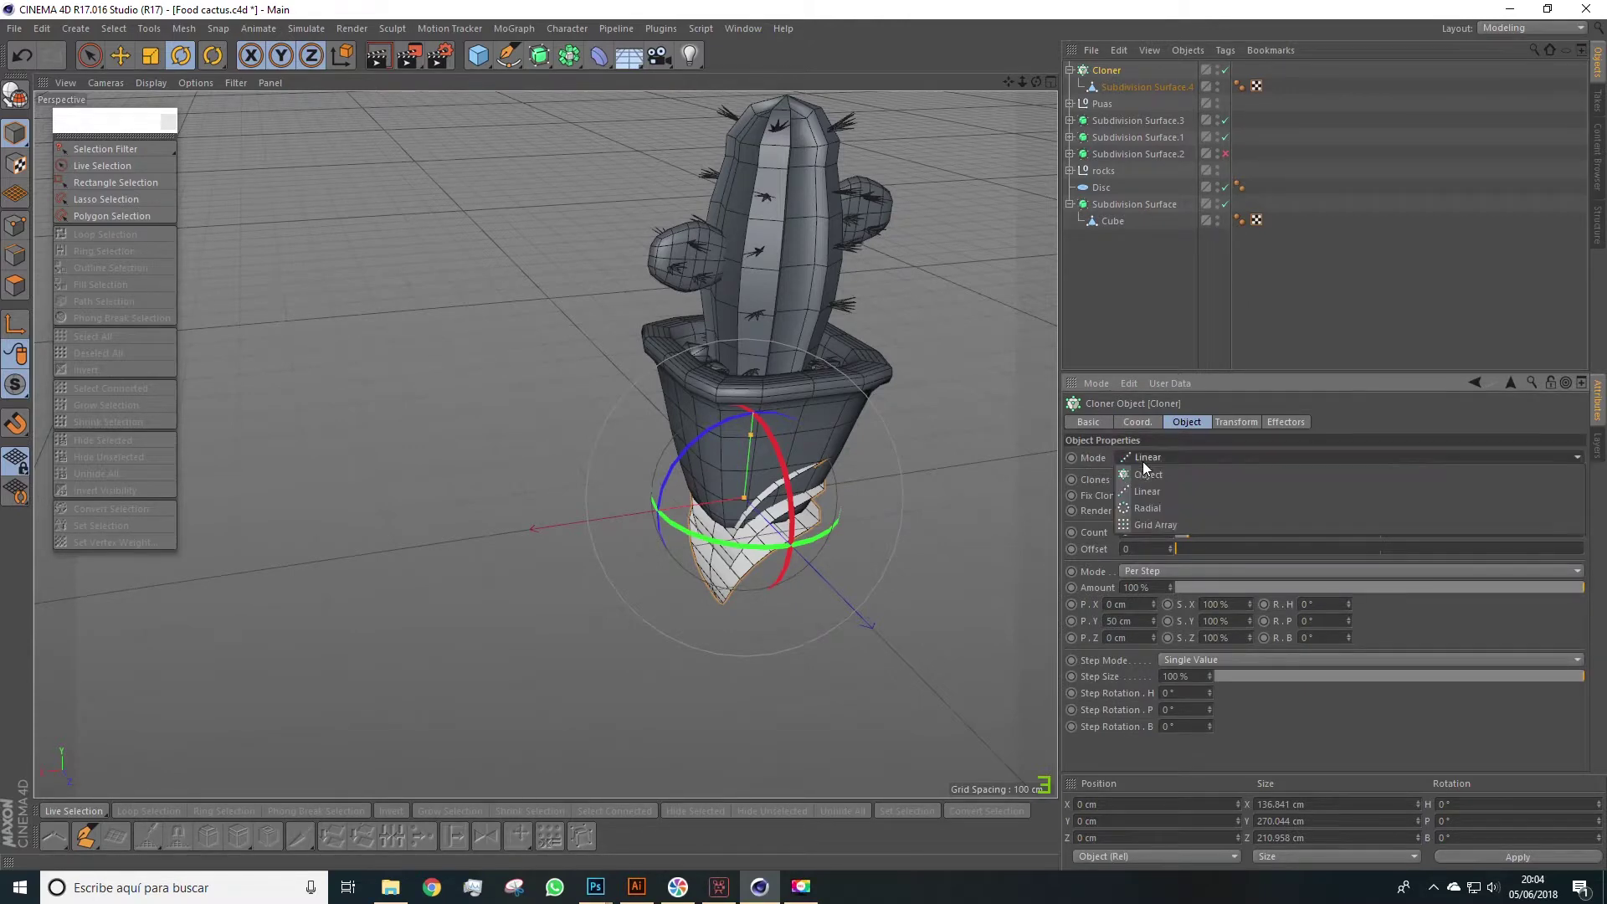
left_click(1162, 509)
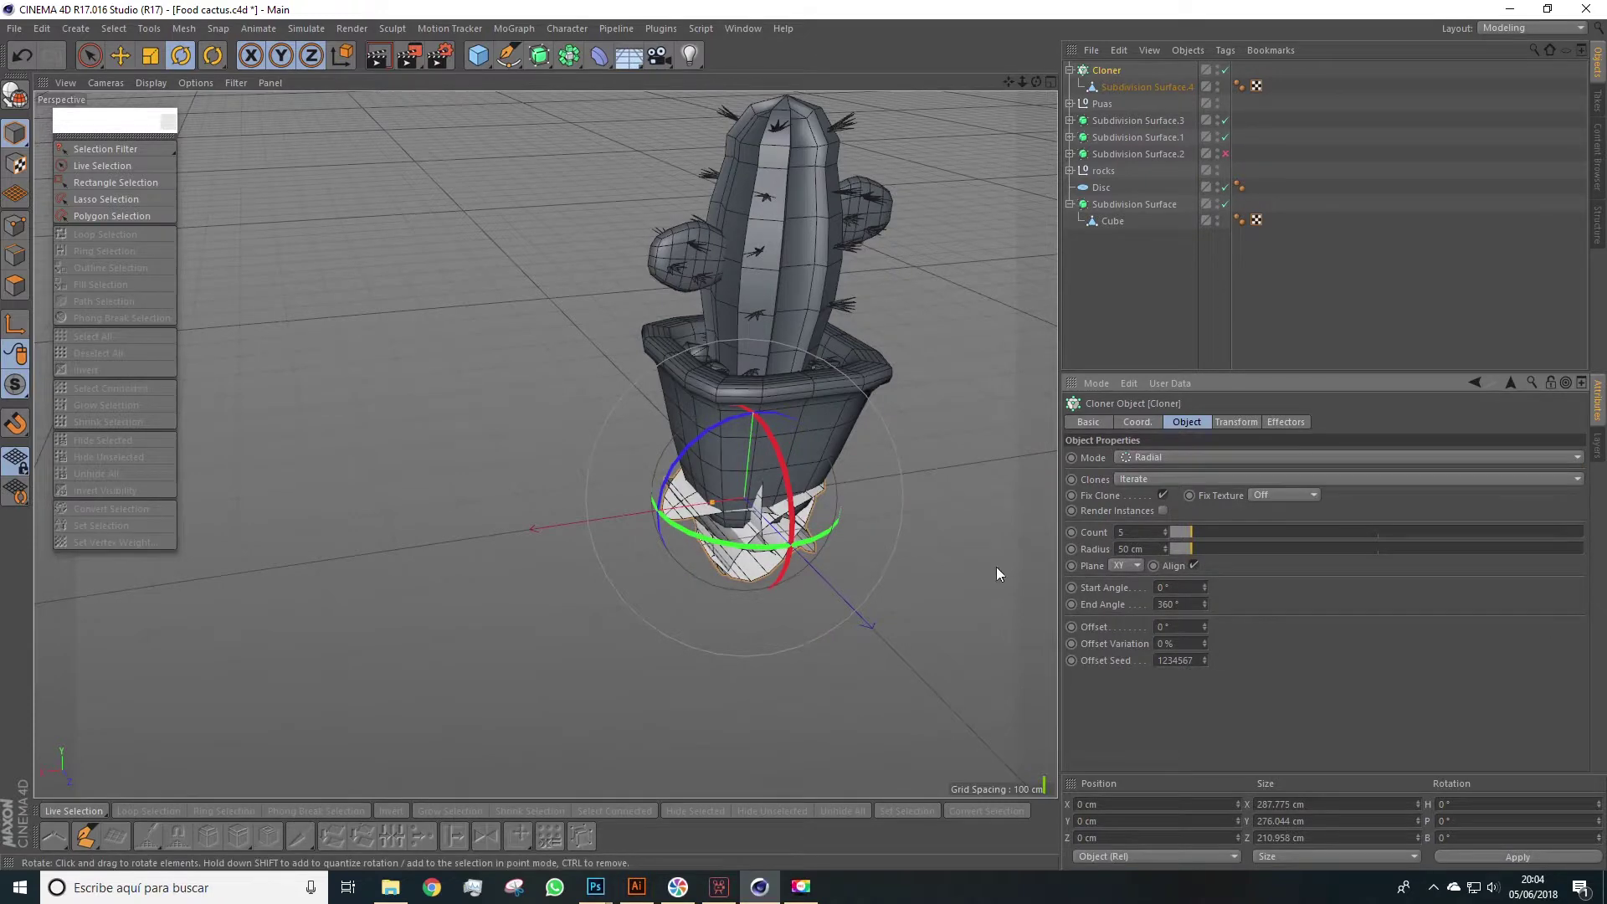
left_click_drag(612, 512, 356, 549)
left_click(1110, 72)
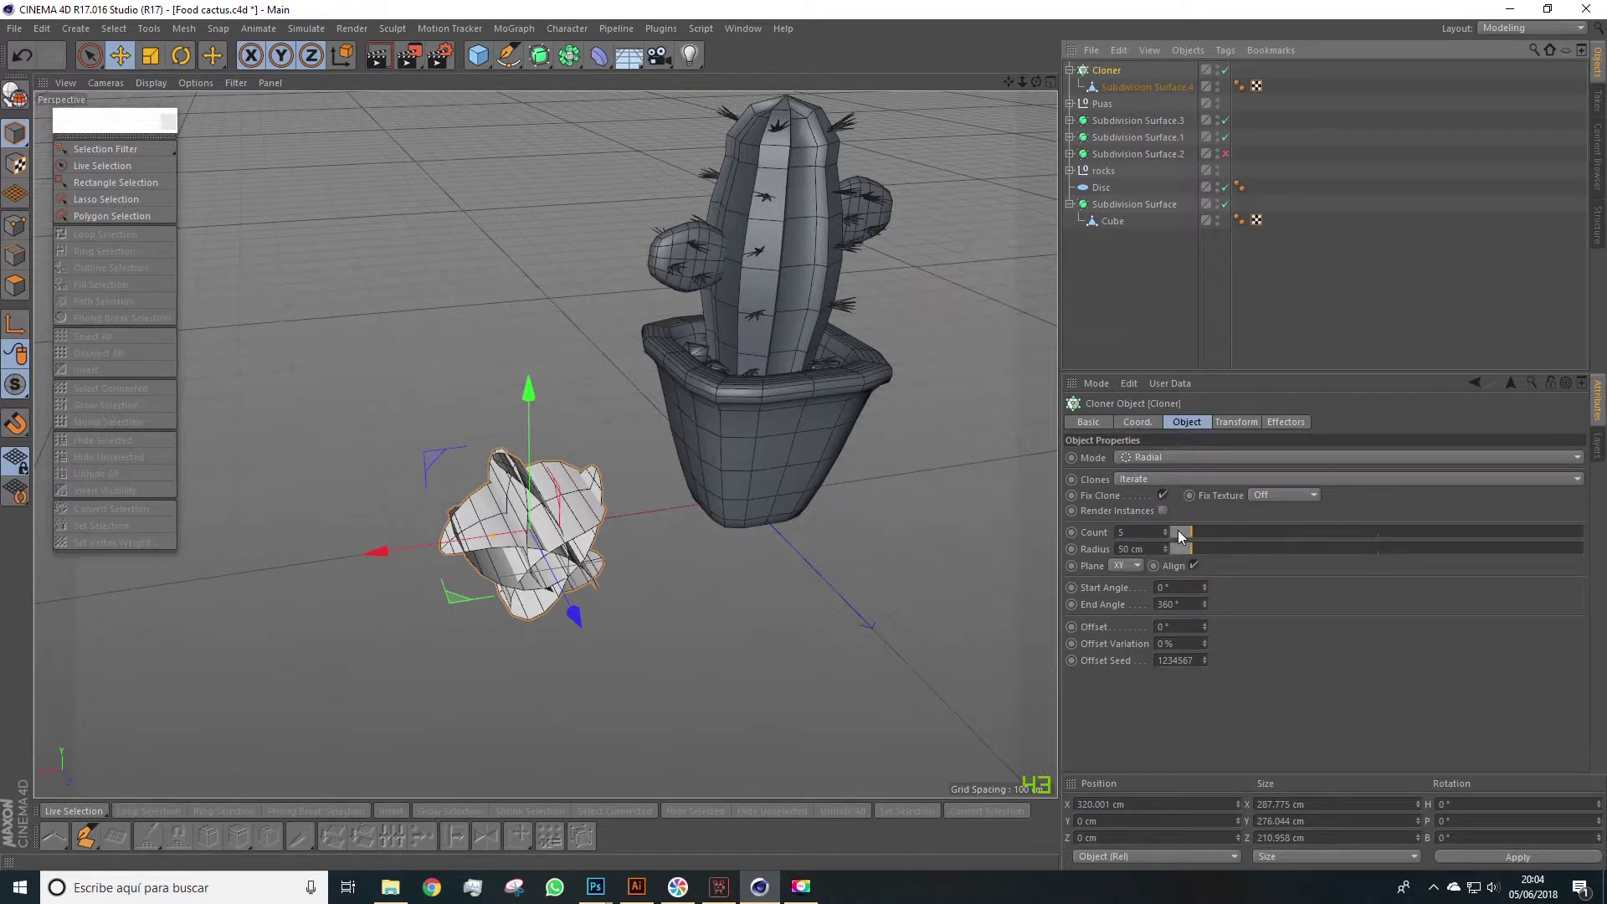
Step: Set the radial Cloner's radius to 300 cm and its count to 4
mouse_move(1166, 549)
left_mouse_down()
mouse_move(1255, 549)
mouse_move(1147, 532)
mouse_move(1164, 536)
left_mouse_up()
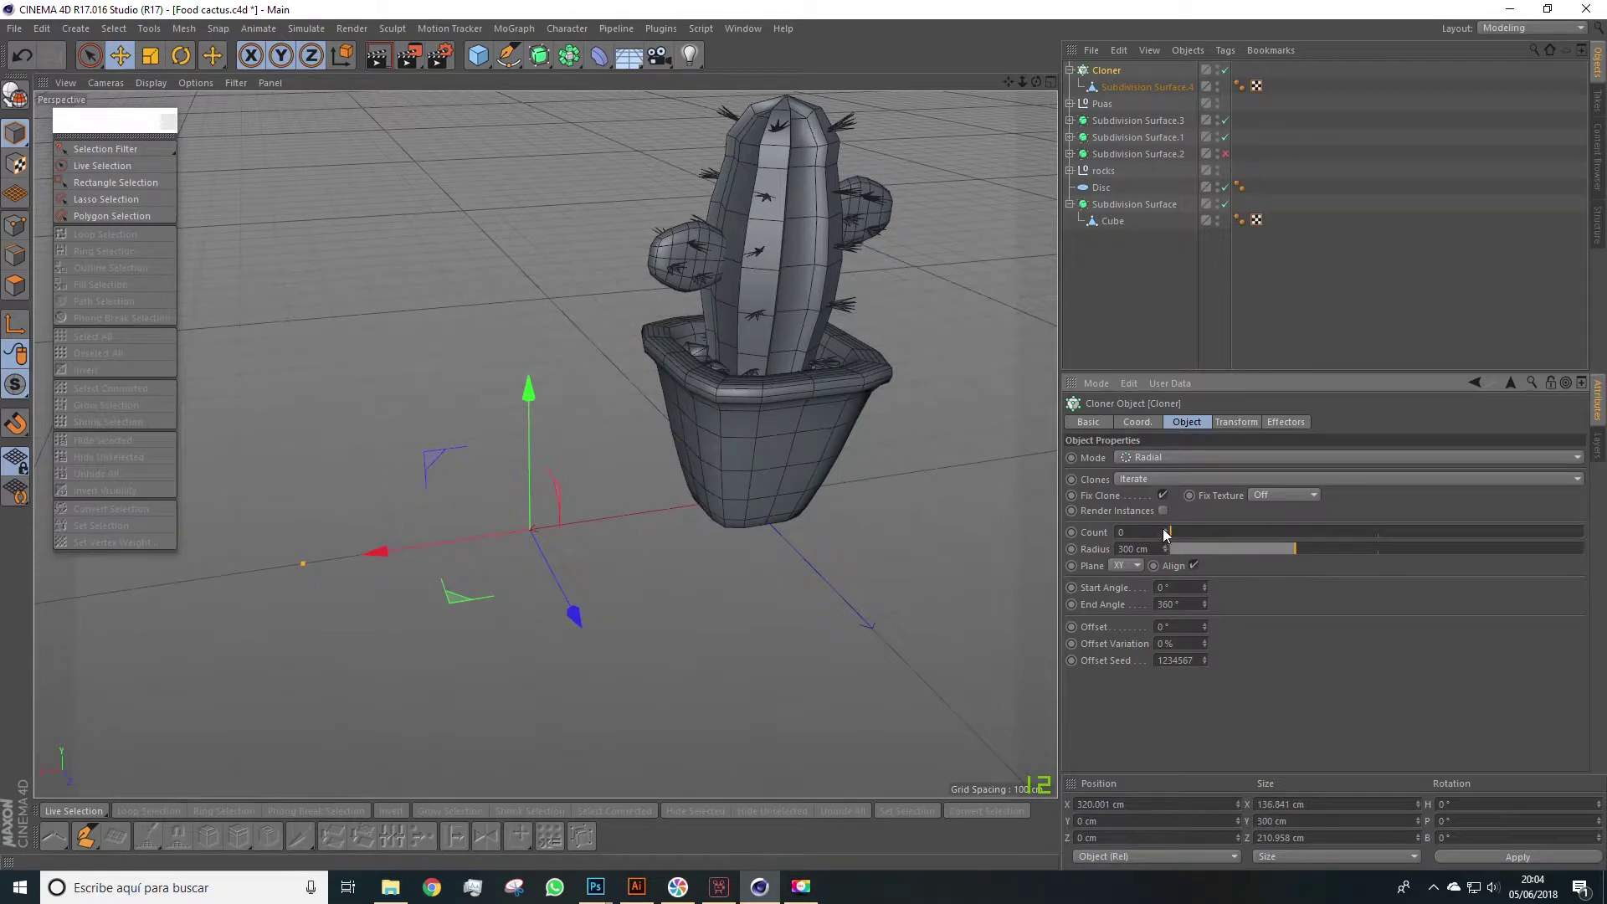
left_click(1164, 529)
left_click(1164, 529)
left_click(1163, 530)
left_click(1164, 529)
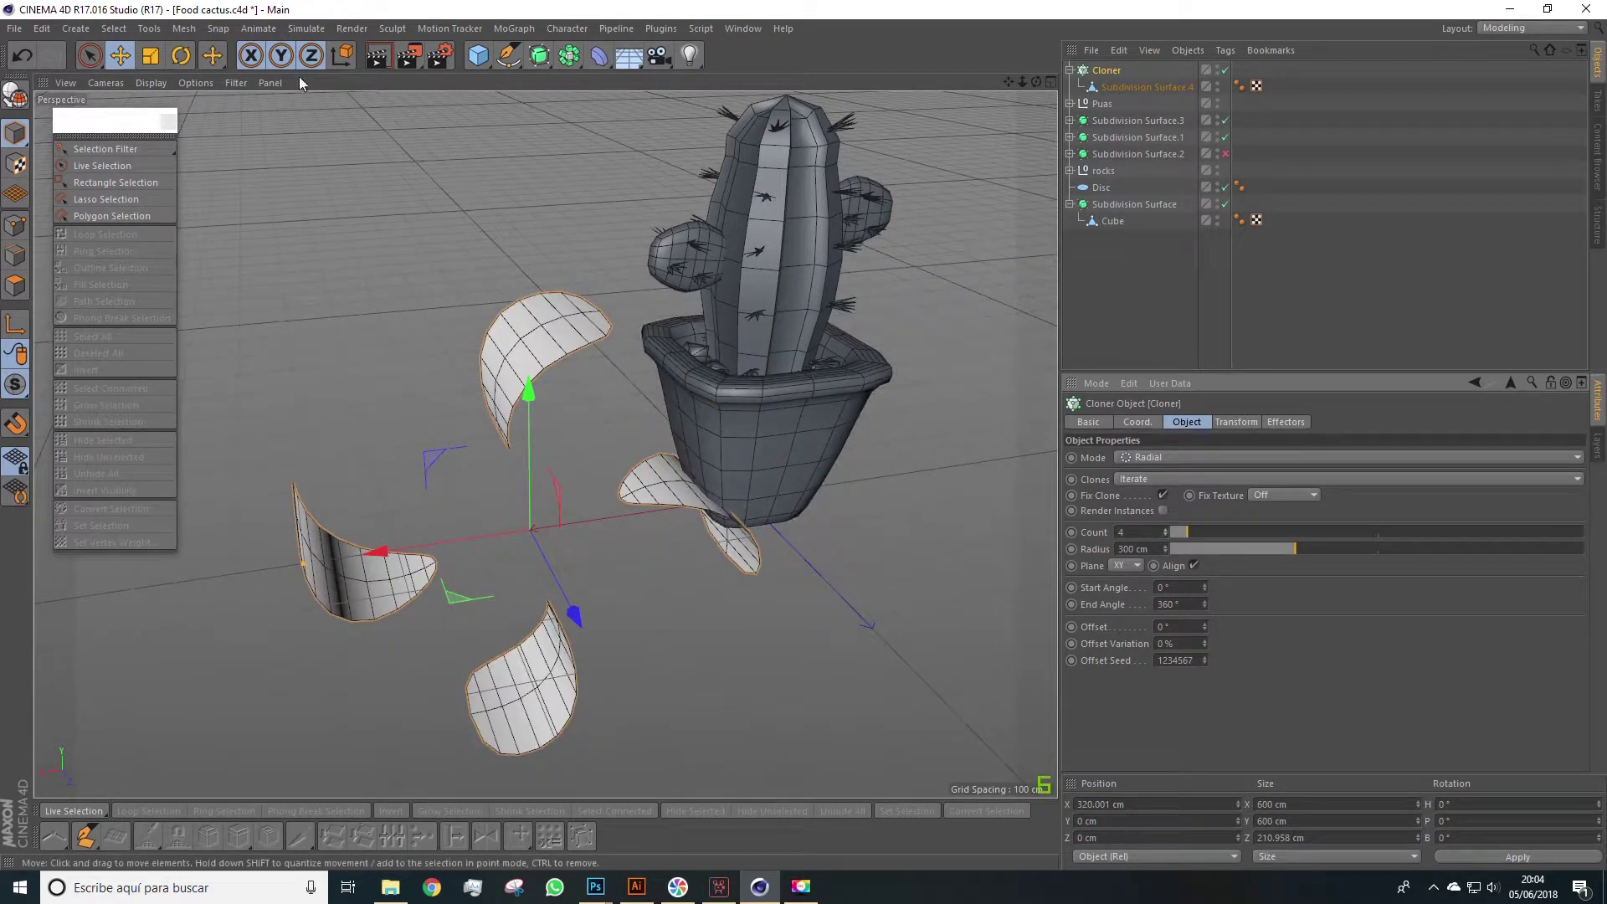
Step: Rotate the Cloner to a 90° pitch so the petals form a horizontal ring
left_click(181, 56)
left_click_drag(520, 434, 471, 413)
left_click(1107, 69)
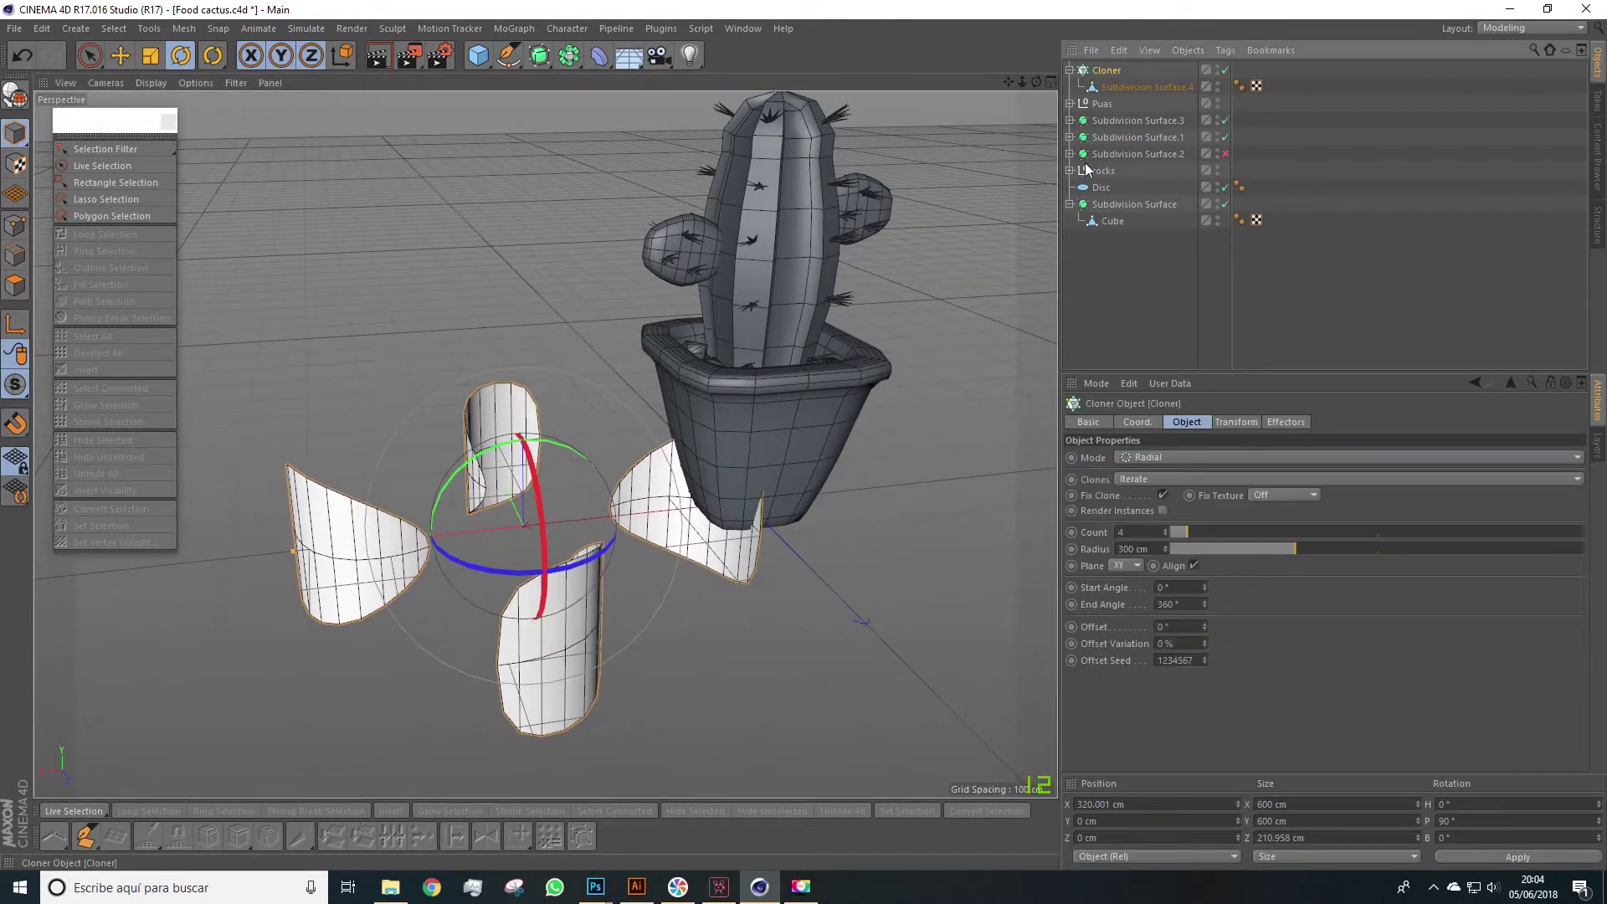
left_click(1138, 423)
left_click_drag(1353, 459, 1353, 480)
key("ctrl+z")
key("ctrl+z")
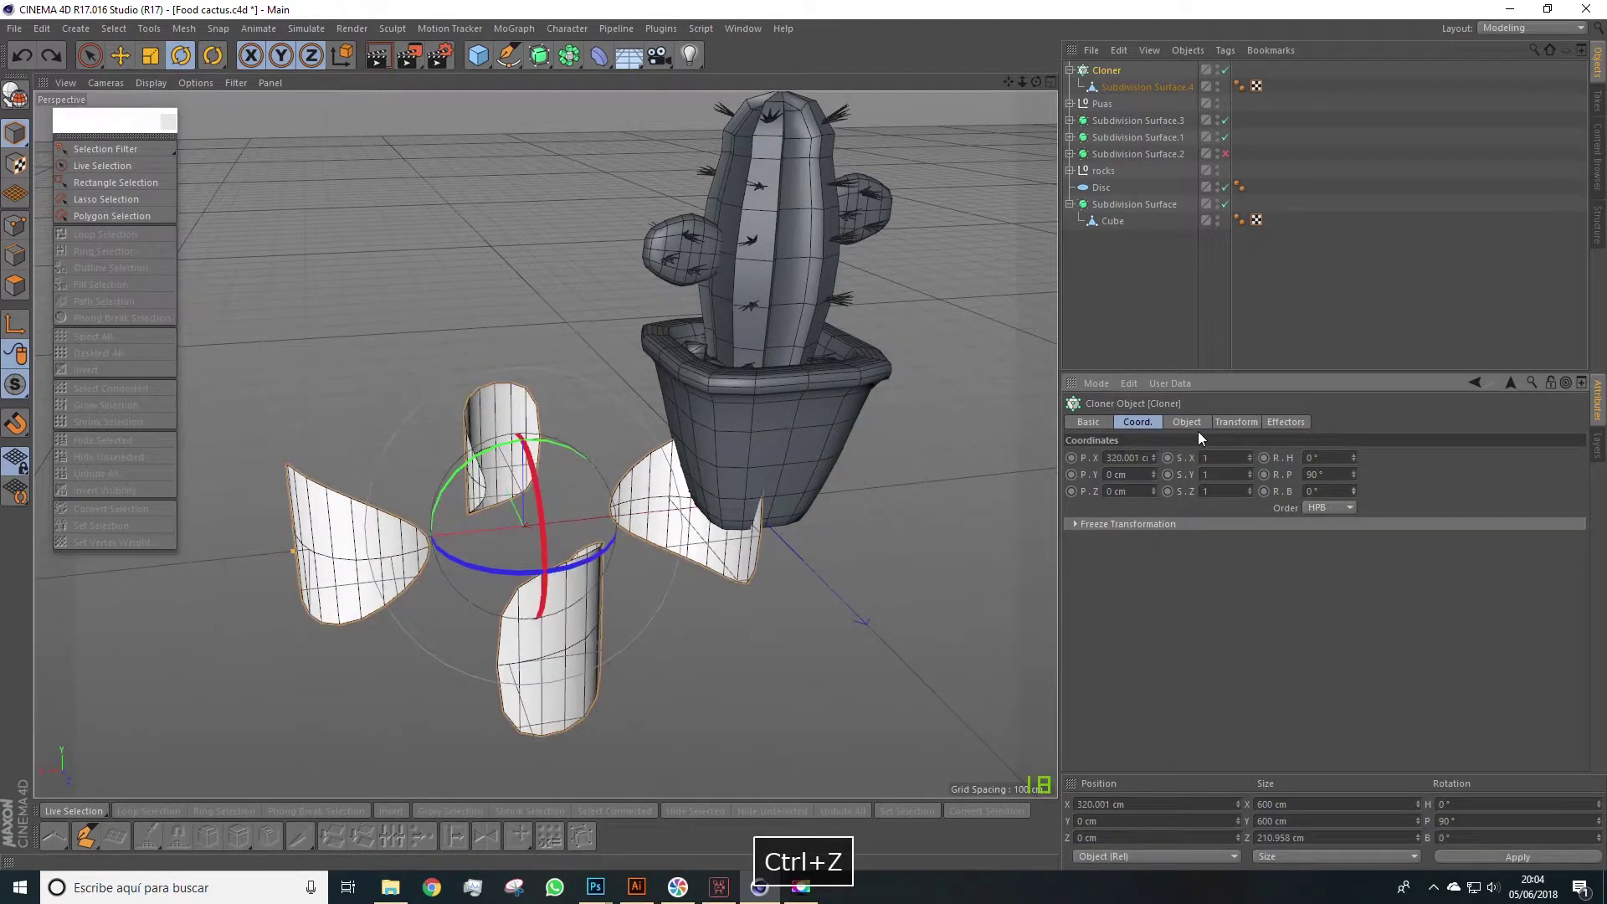
Step: Set the heading rotation of the individual clones to -90° in the Cloner's transform settings
left_click(1236, 423)
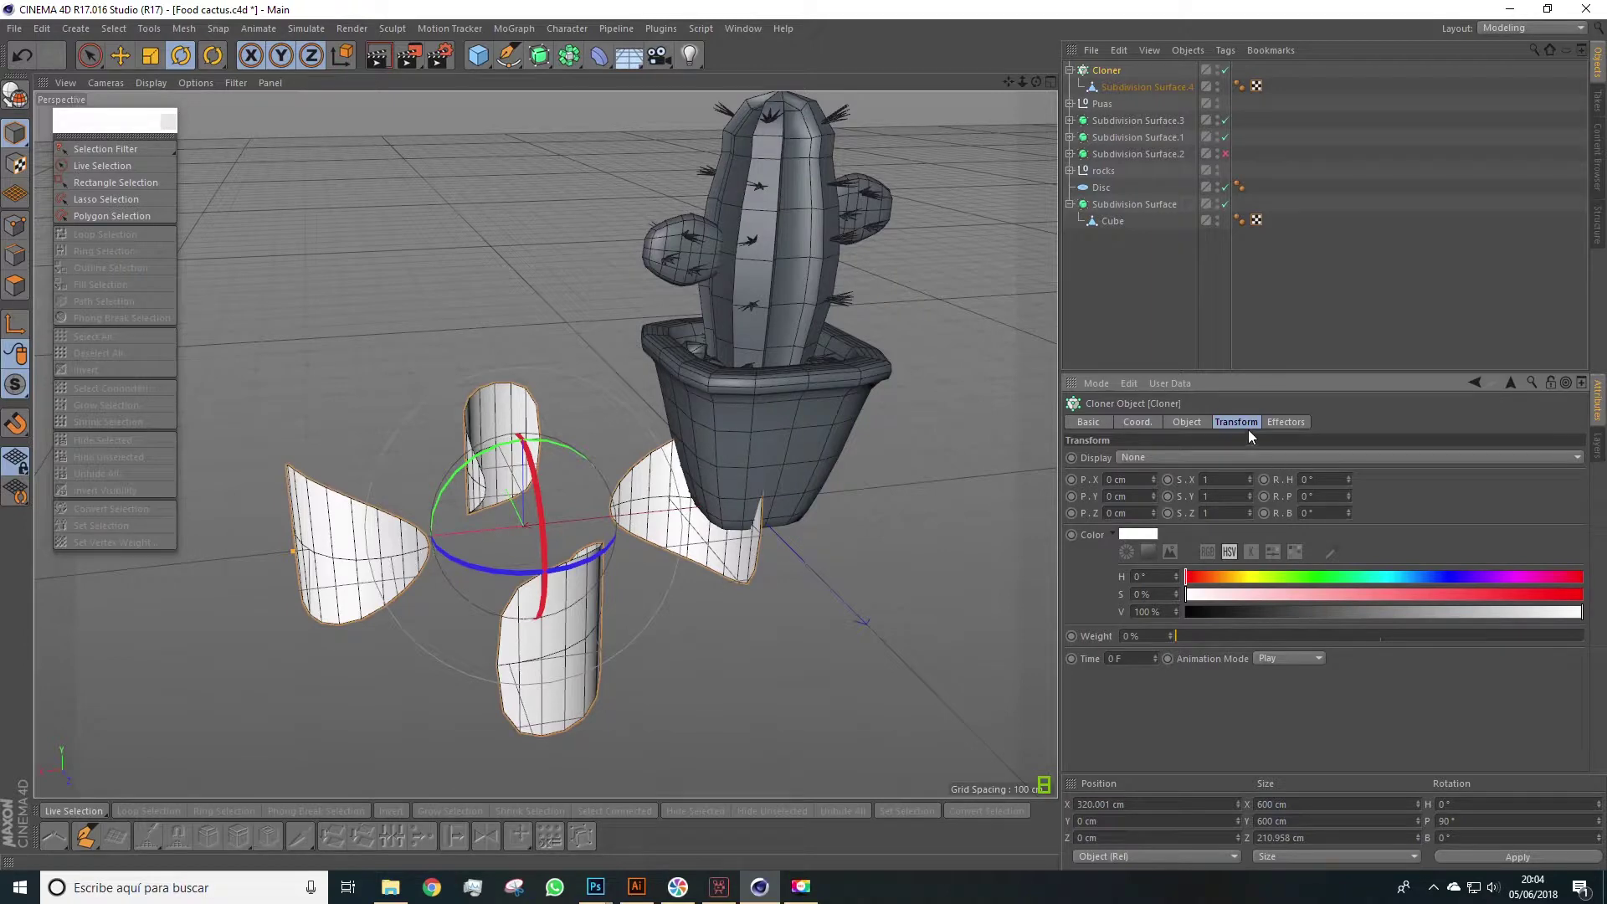
mouse_move(1349, 496)
left_mouse_down()
mouse_move(1349, 520)
mouse_move(1347, 474)
left_mouse_up()
key("ctrl+z")
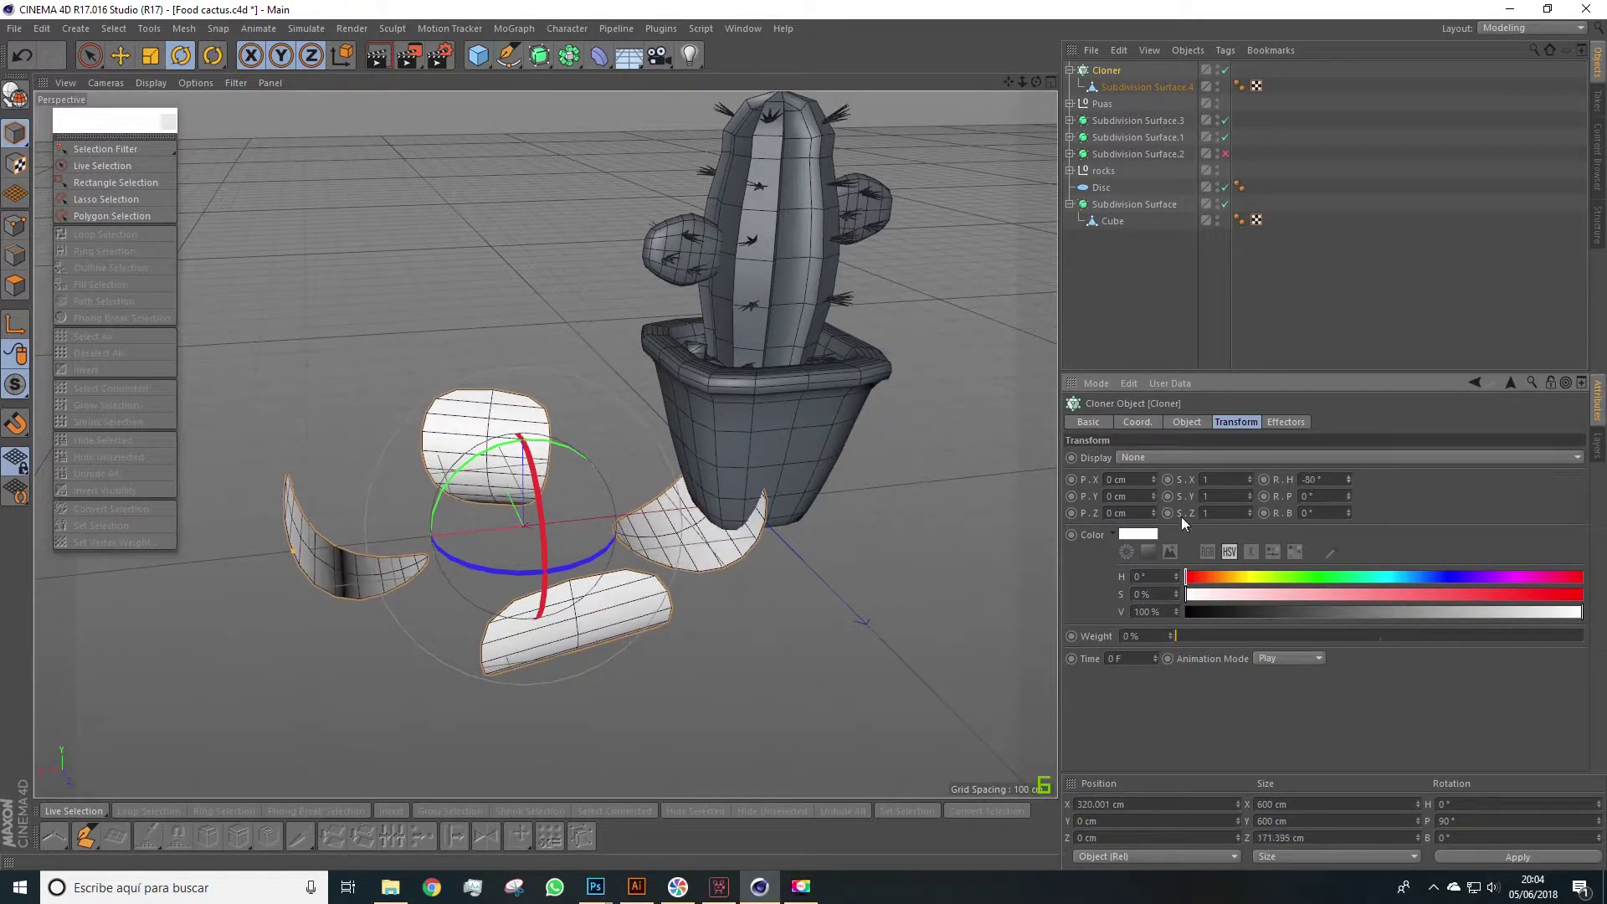
left_click_drag(1030, 536, 941, 544, "alt")
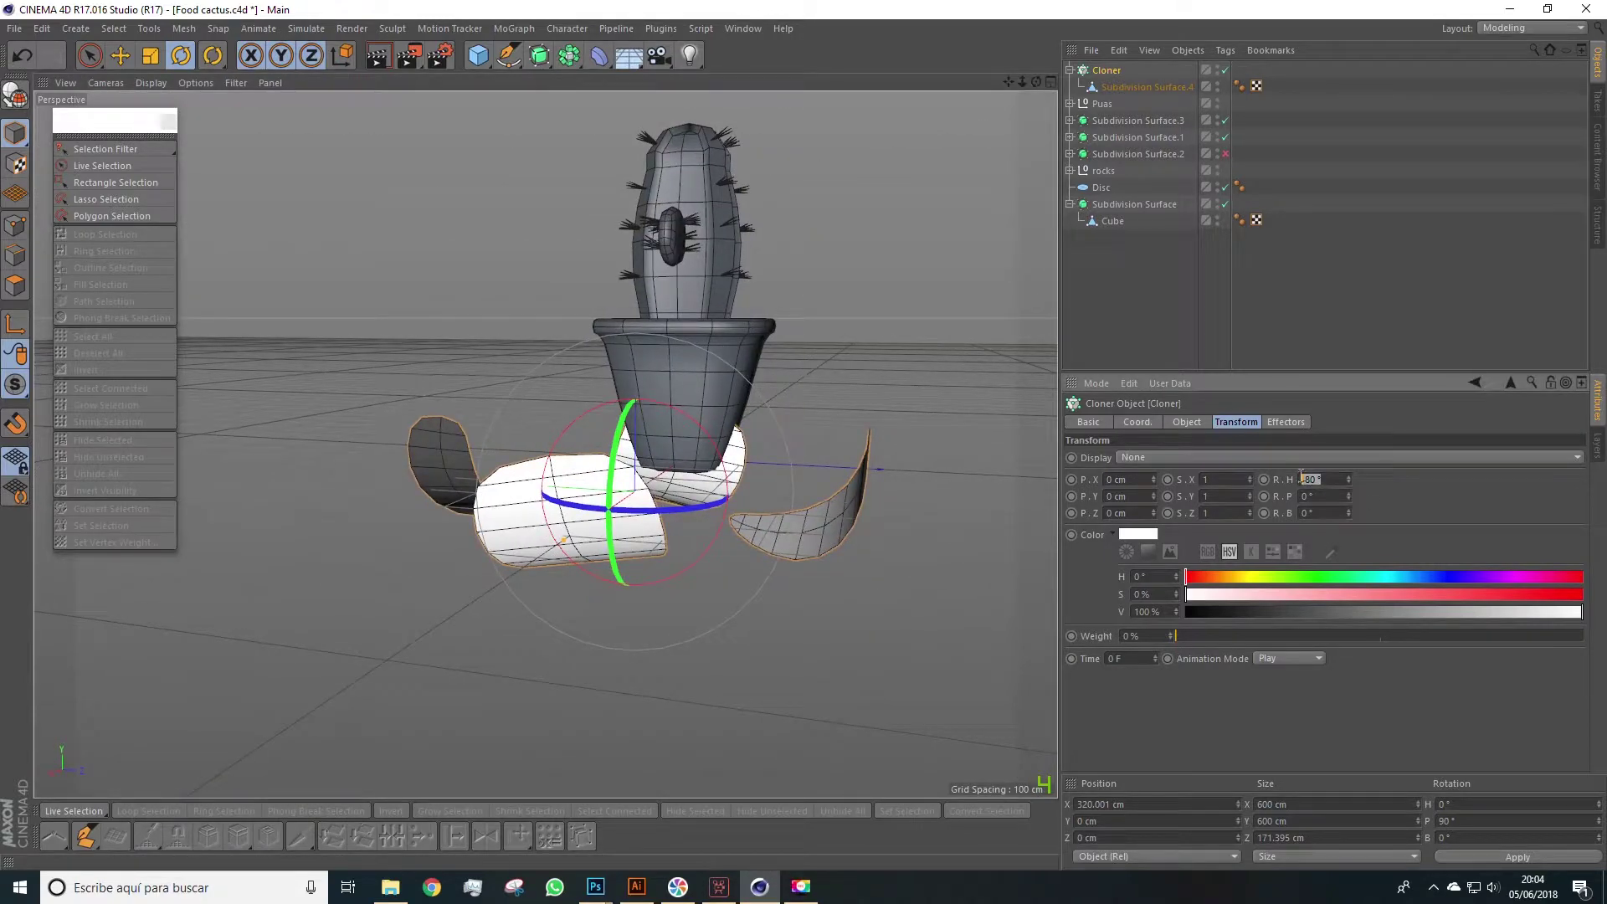
type("-90")
key("Return")
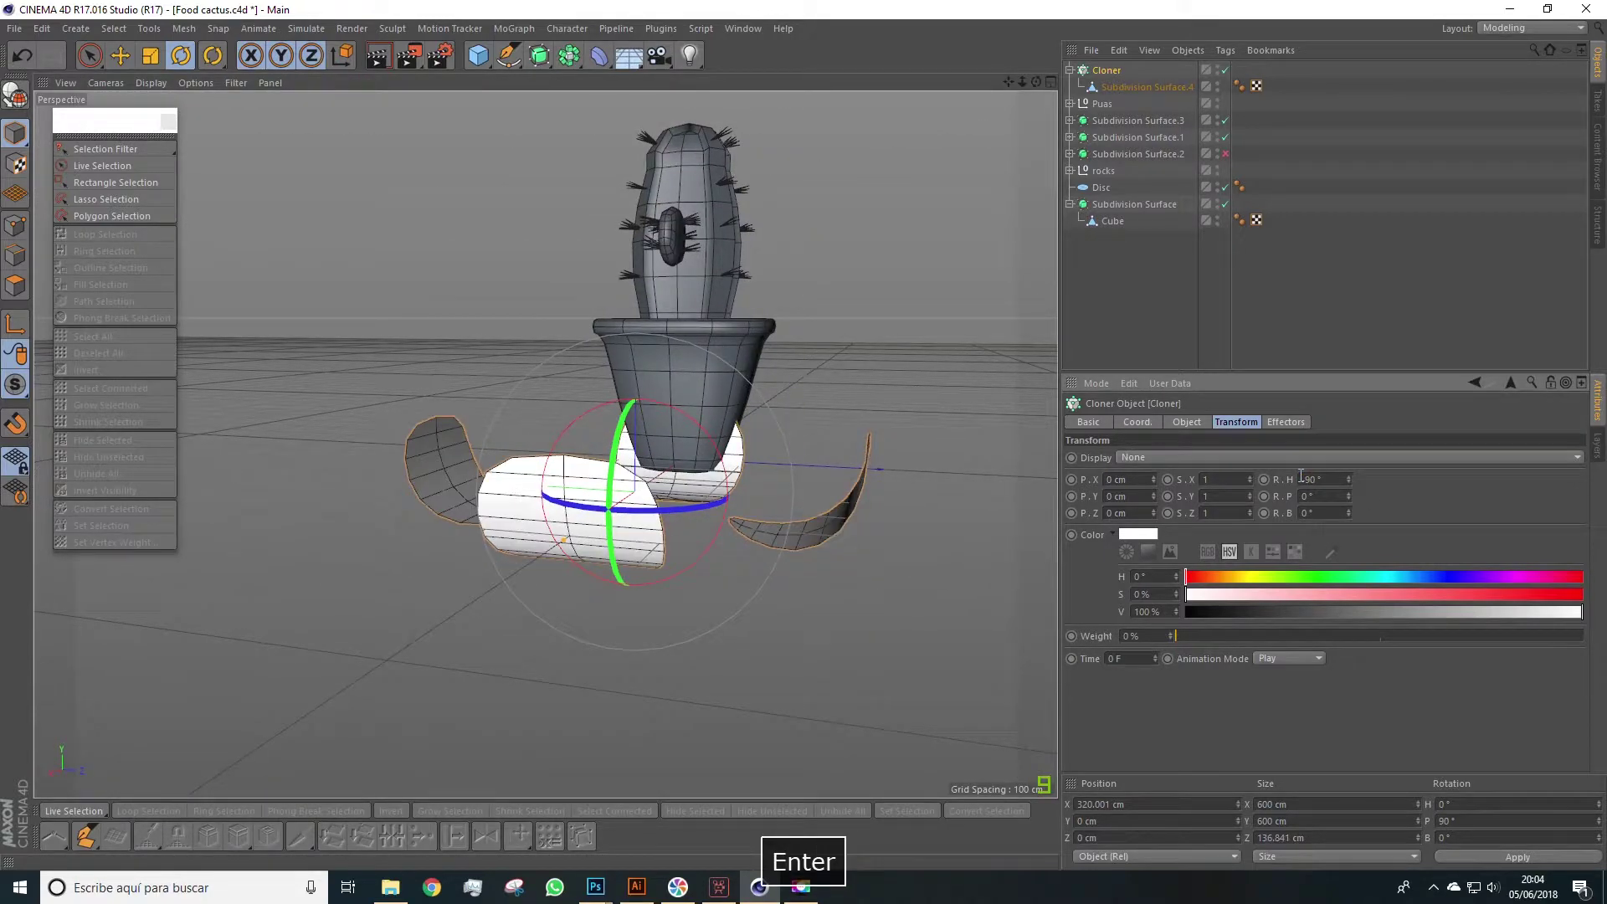
Step: Reduce the petal ring's Cloner radius to 170 cm
left_click_drag(829, 507, 651, 559, "alt")
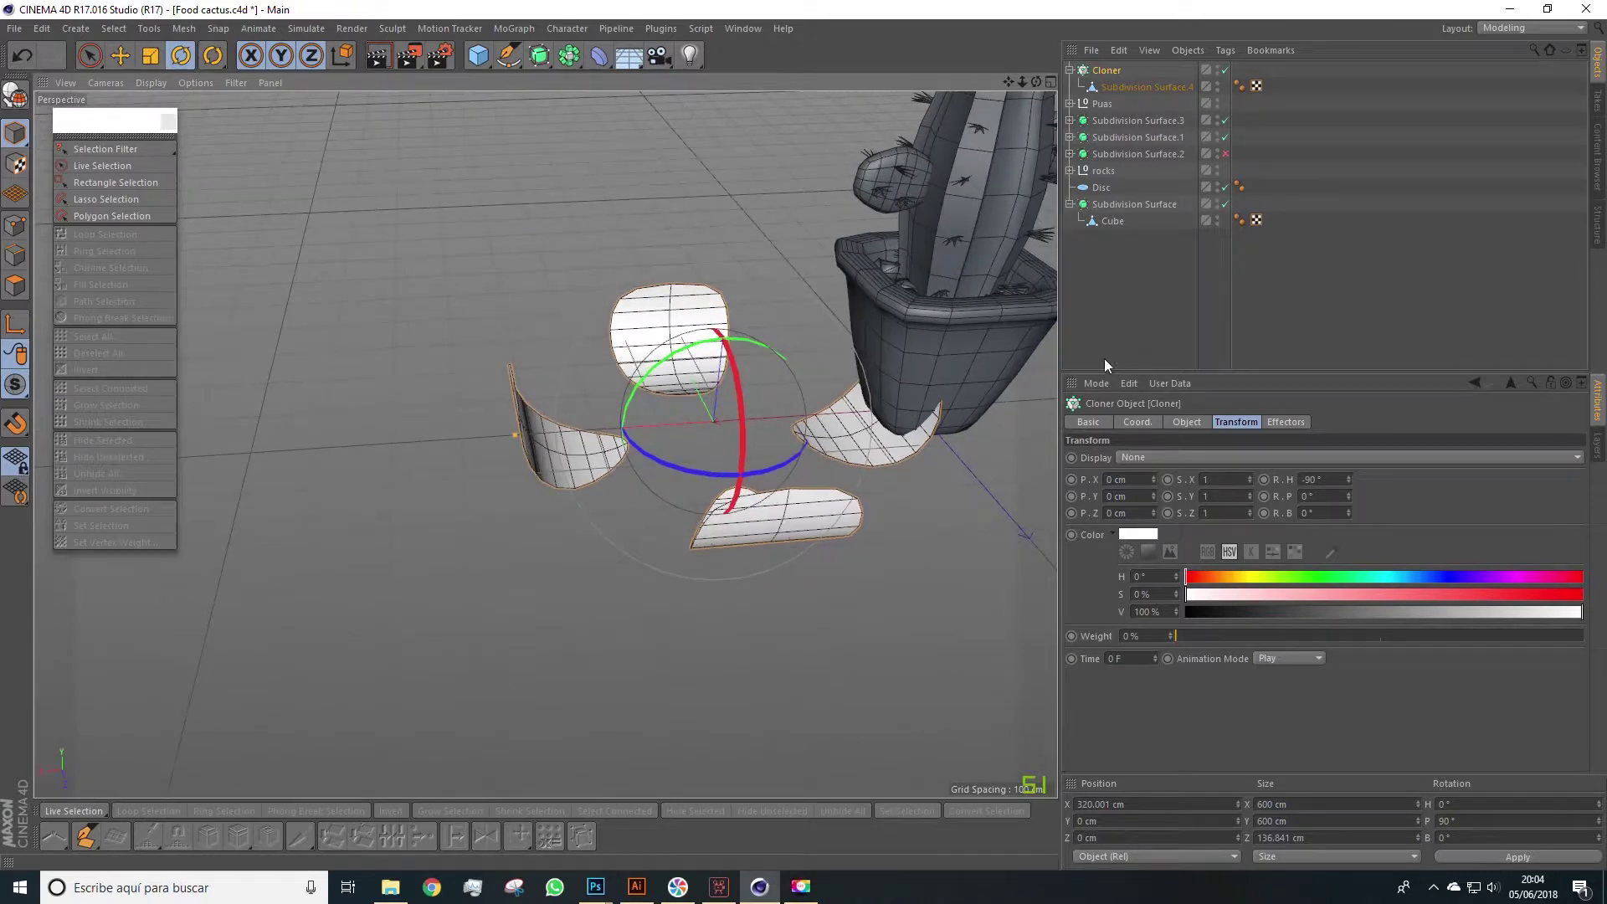
left_click(1187, 422)
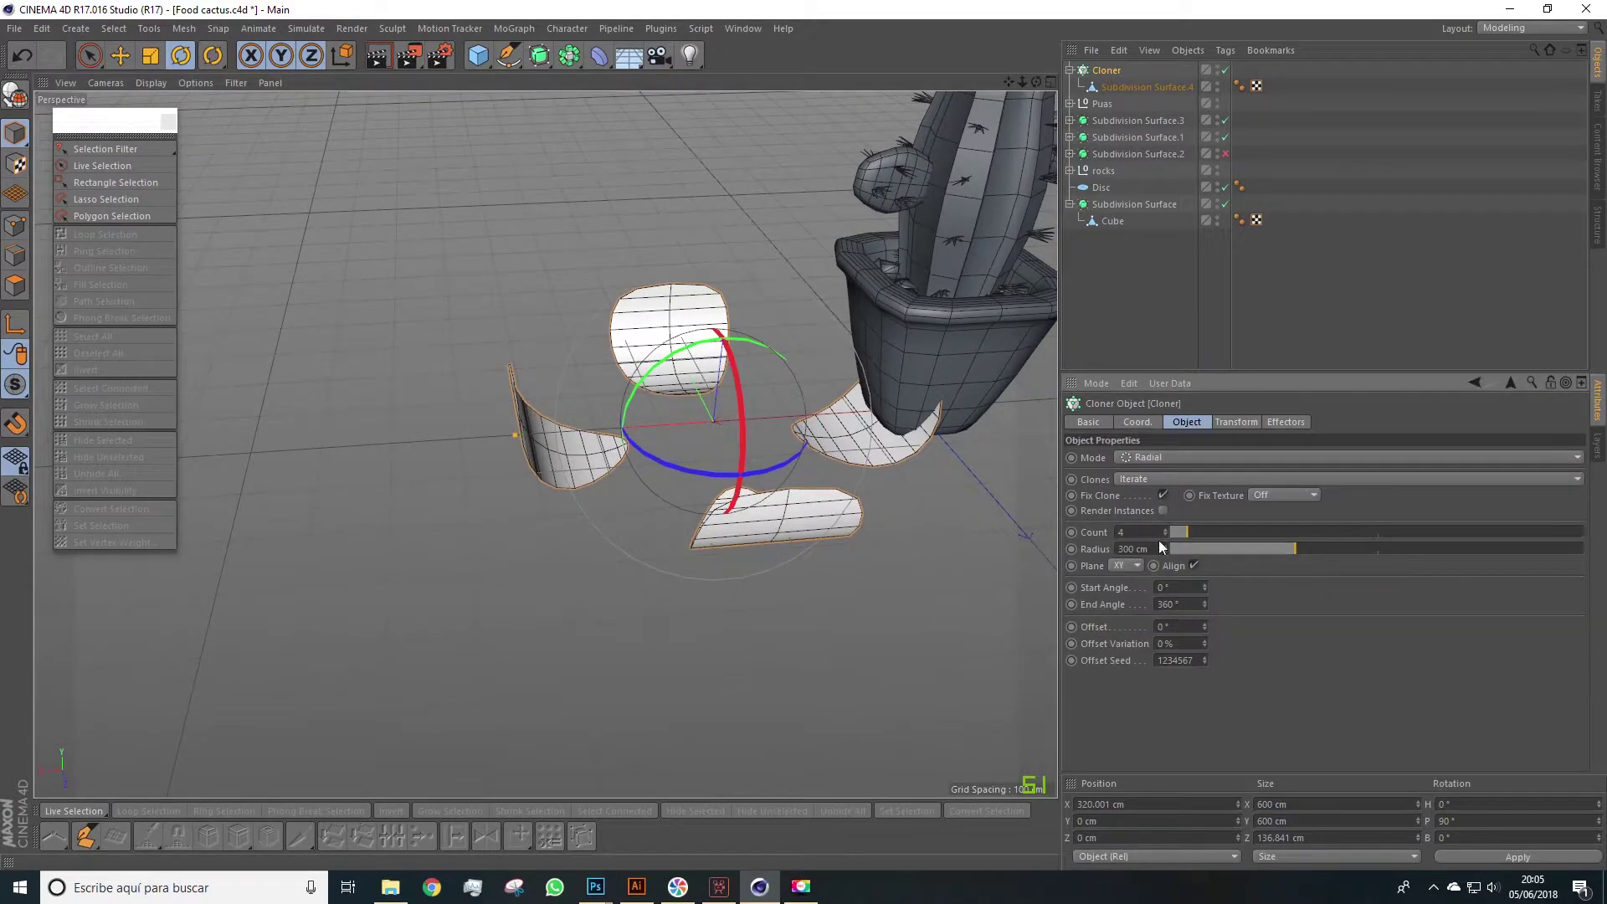
left_click_drag(1165, 549, 1137, 536)
mouse_move(1013, 469)
left_mouse_down("alt")
mouse_move(979, 376)
mouse_move(938, 357)
mouse_move(844, 527)
mouse_move(675, 524)
mouse_move(781, 516)
mouse_move(940, 356)
mouse_move(797, 540)
left_mouse_up("alt")
scroll(781, 516, "up", 3)
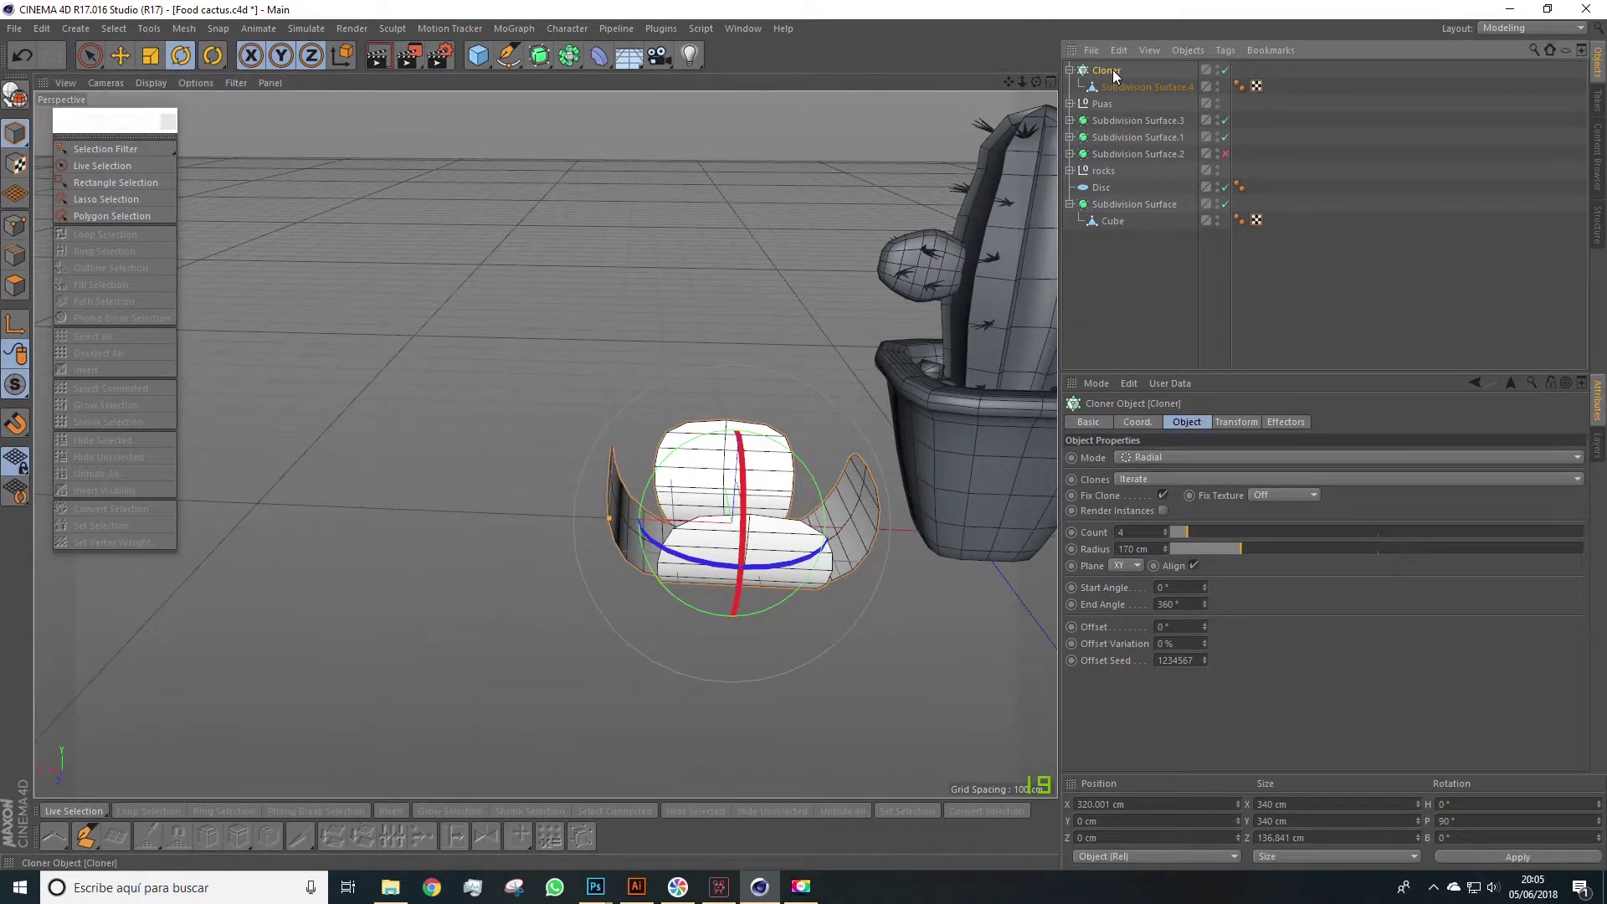
Step: Duplicate the Cloner and scale the copy's petal uniformly down to about 100 × 124 × 154 cm
key("ctrl+c")
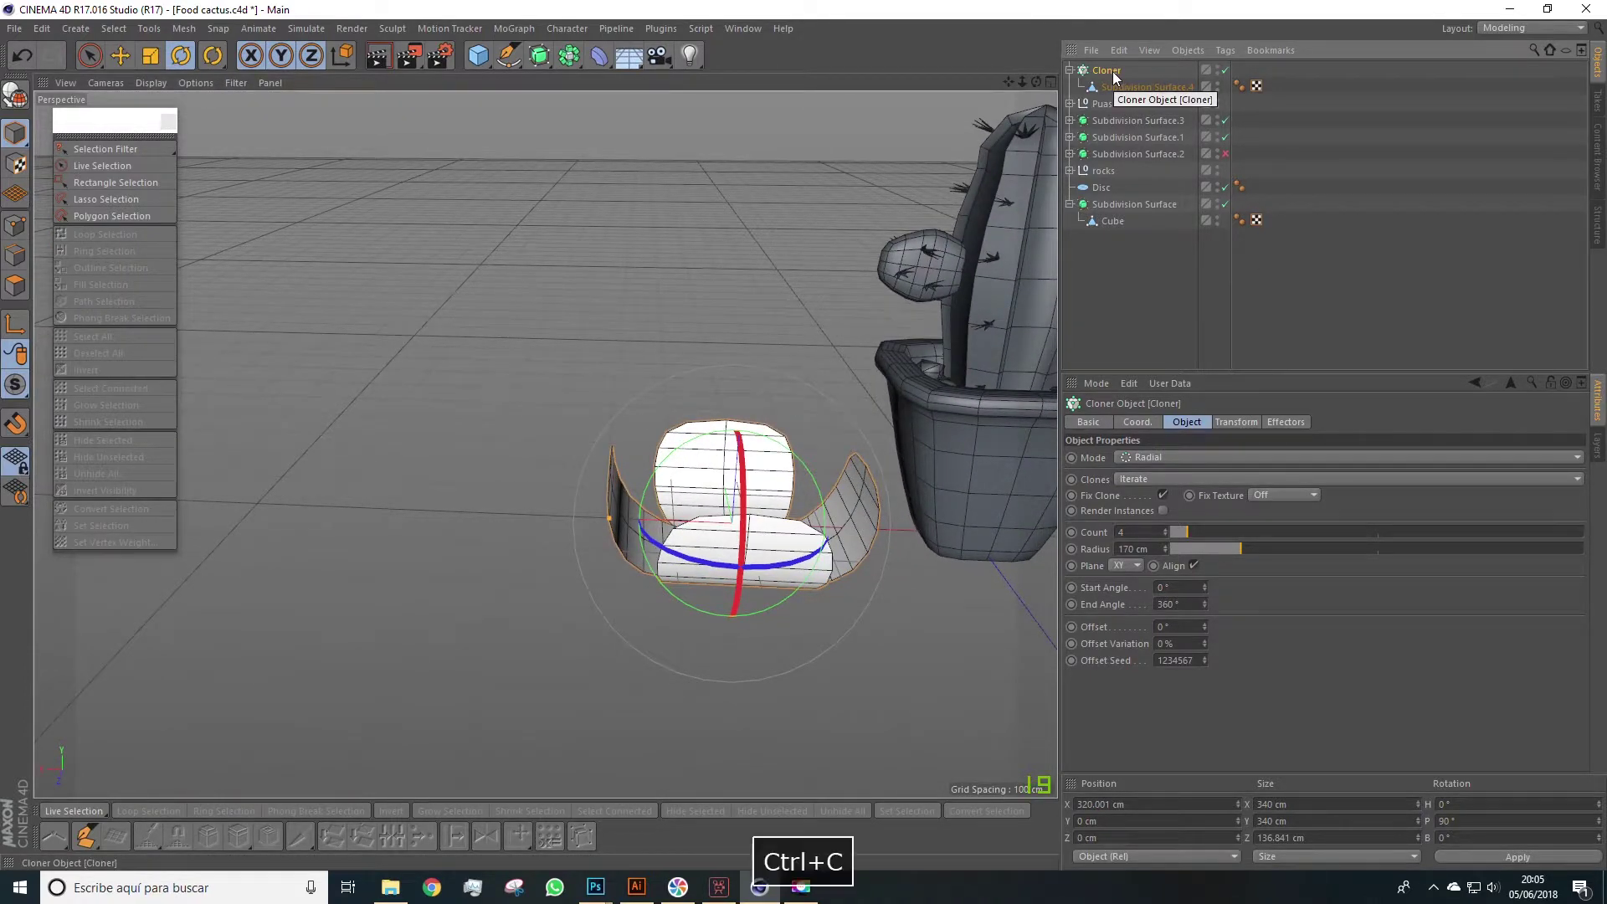
key("ctrl+v")
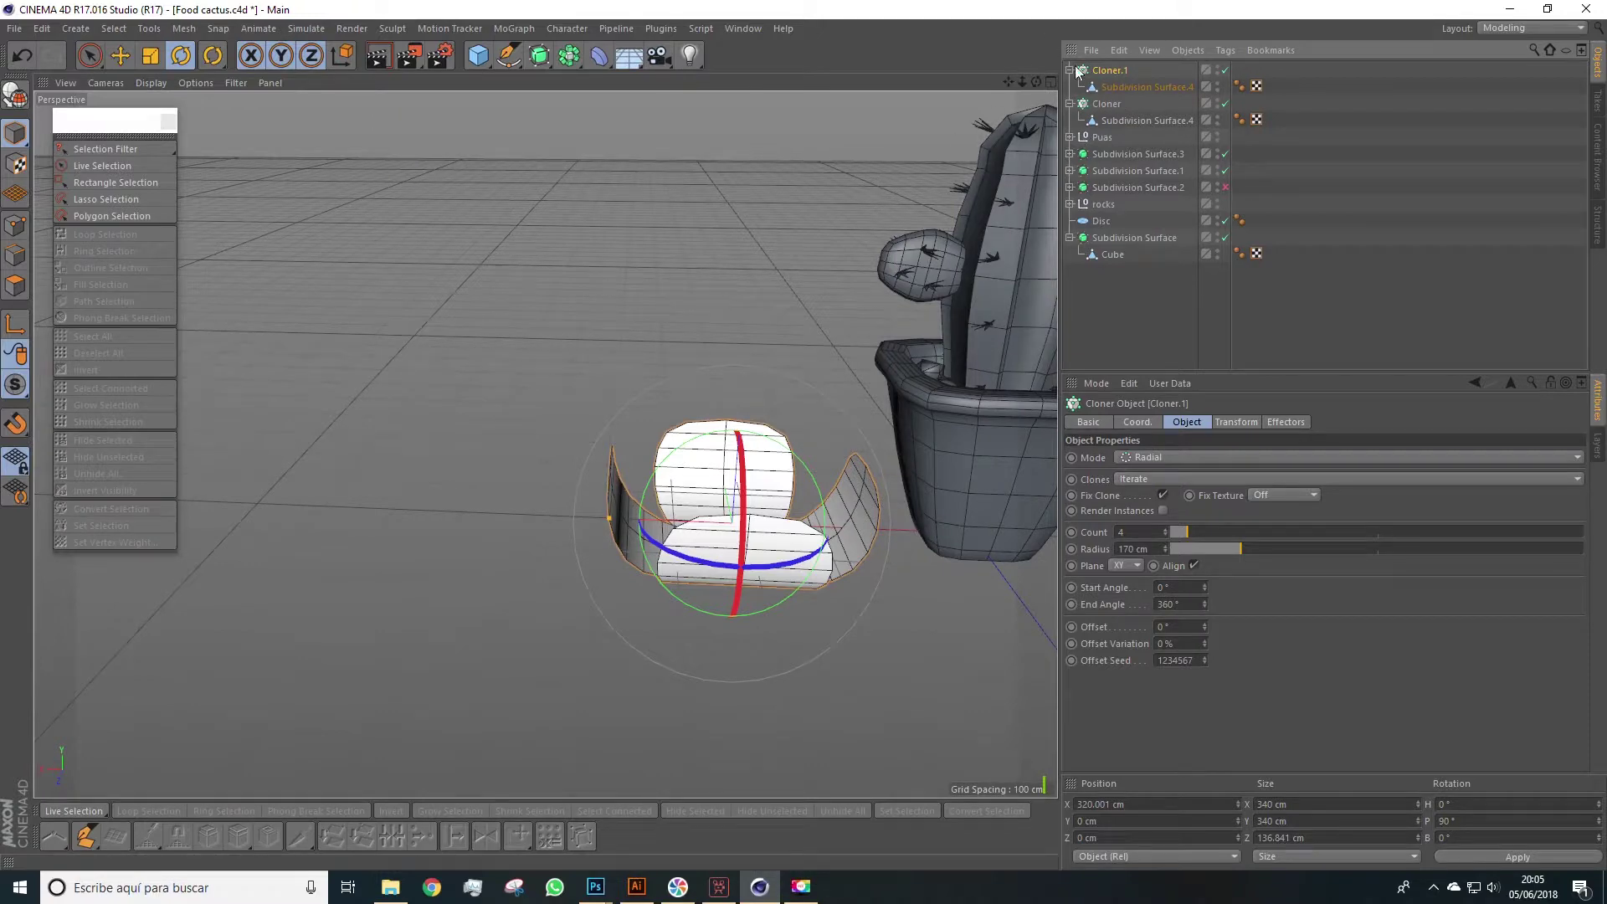
left_click(1114, 86)
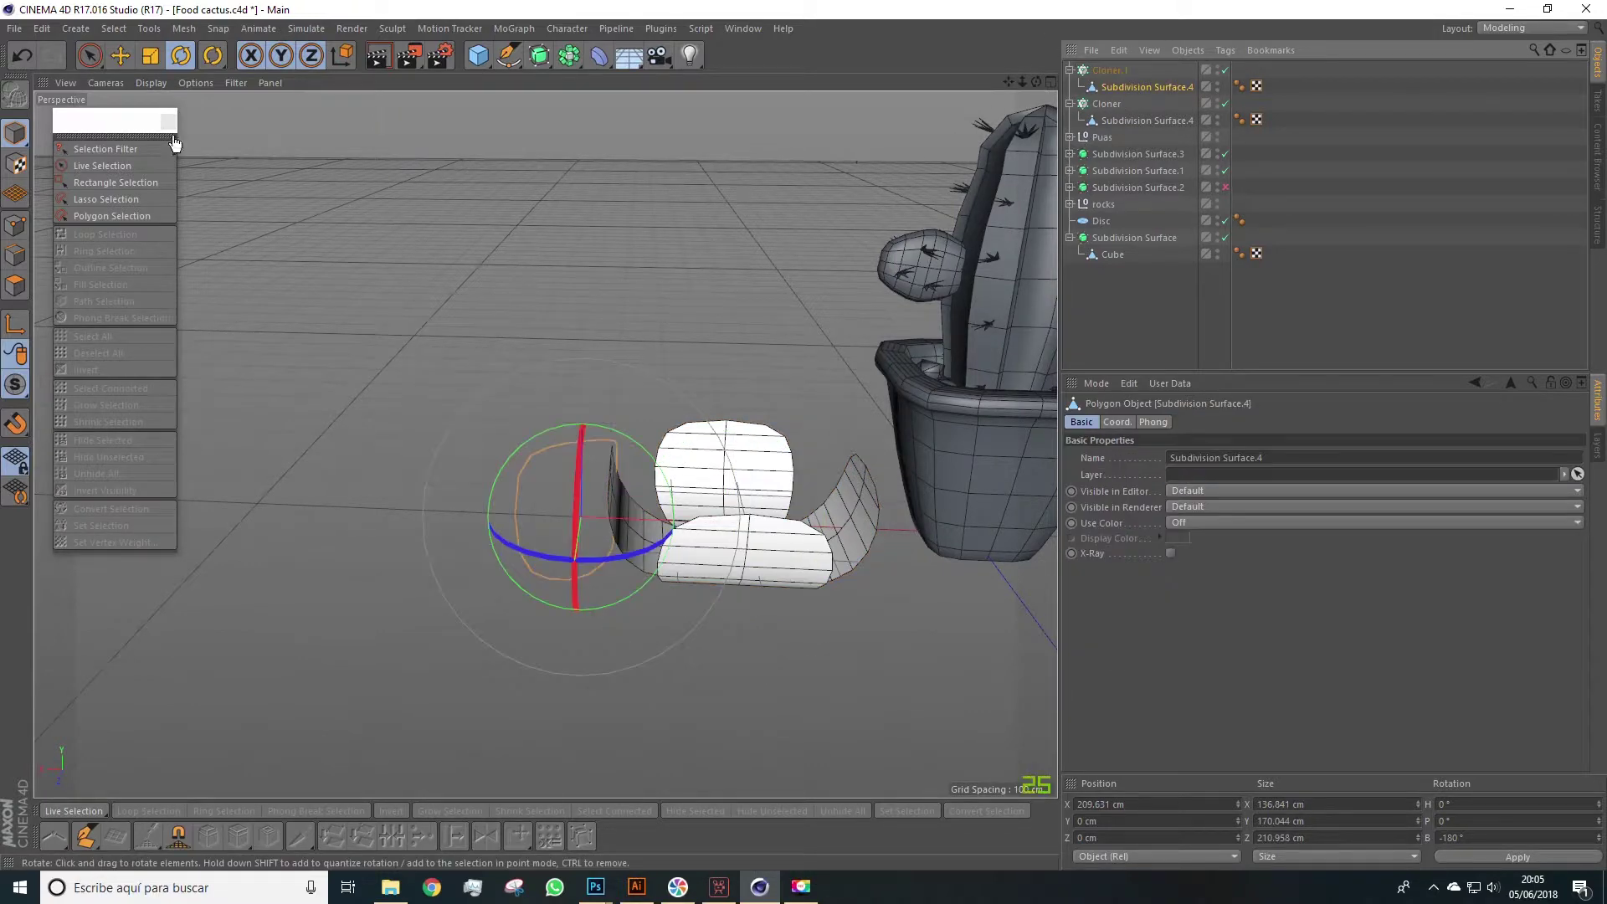
left_click(150, 55)
left_click_drag(482, 278, 339, 338)
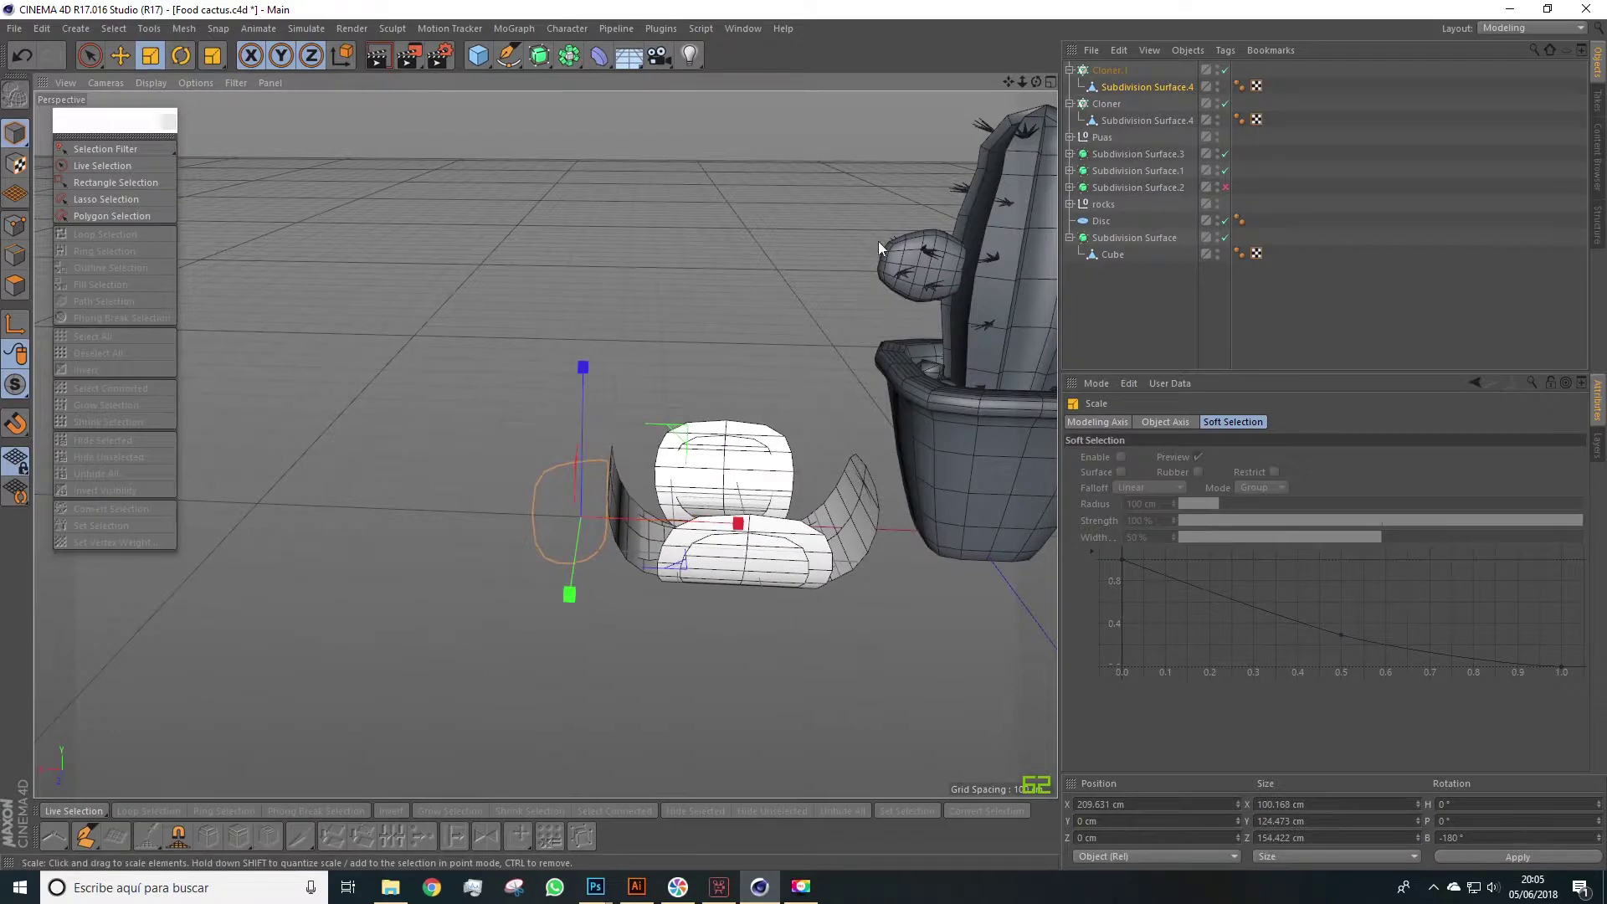
Step: Set the duplicate Cloner to a 110 cm radius and a count of 7, and raise it to about 7 cm in Y
left_click(1113, 71)
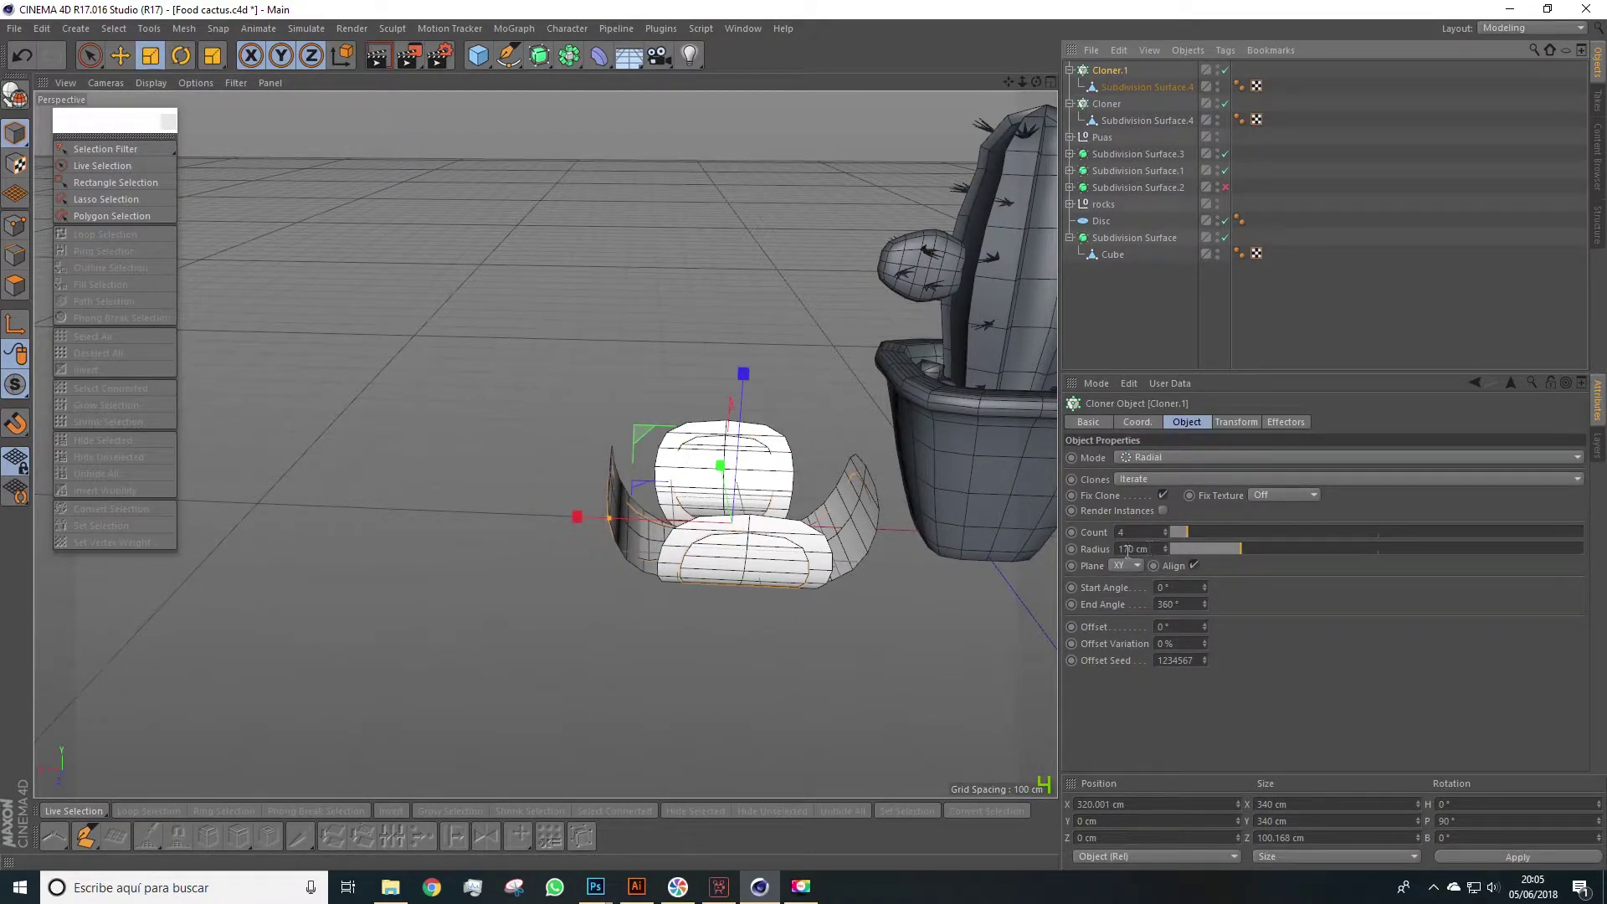
left_click_drag(1165, 548, 1118, 548)
left_click(1165, 530)
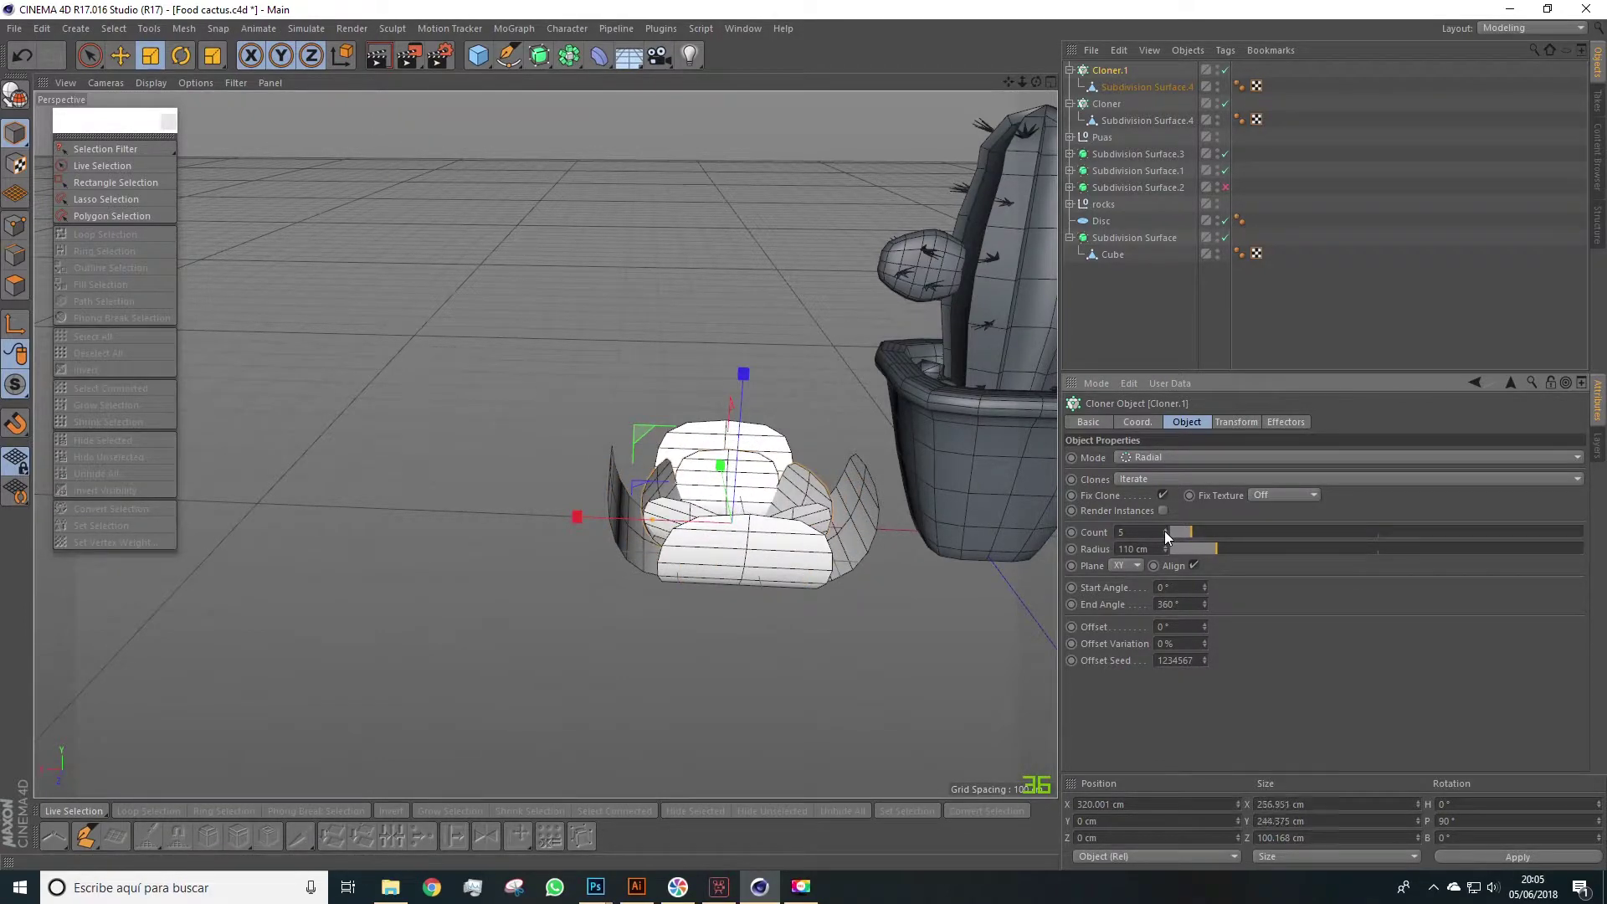
left_click(1165, 529)
left_click(1166, 530)
left_click_drag(888, 502, 703, 611, "alt")
key("e")
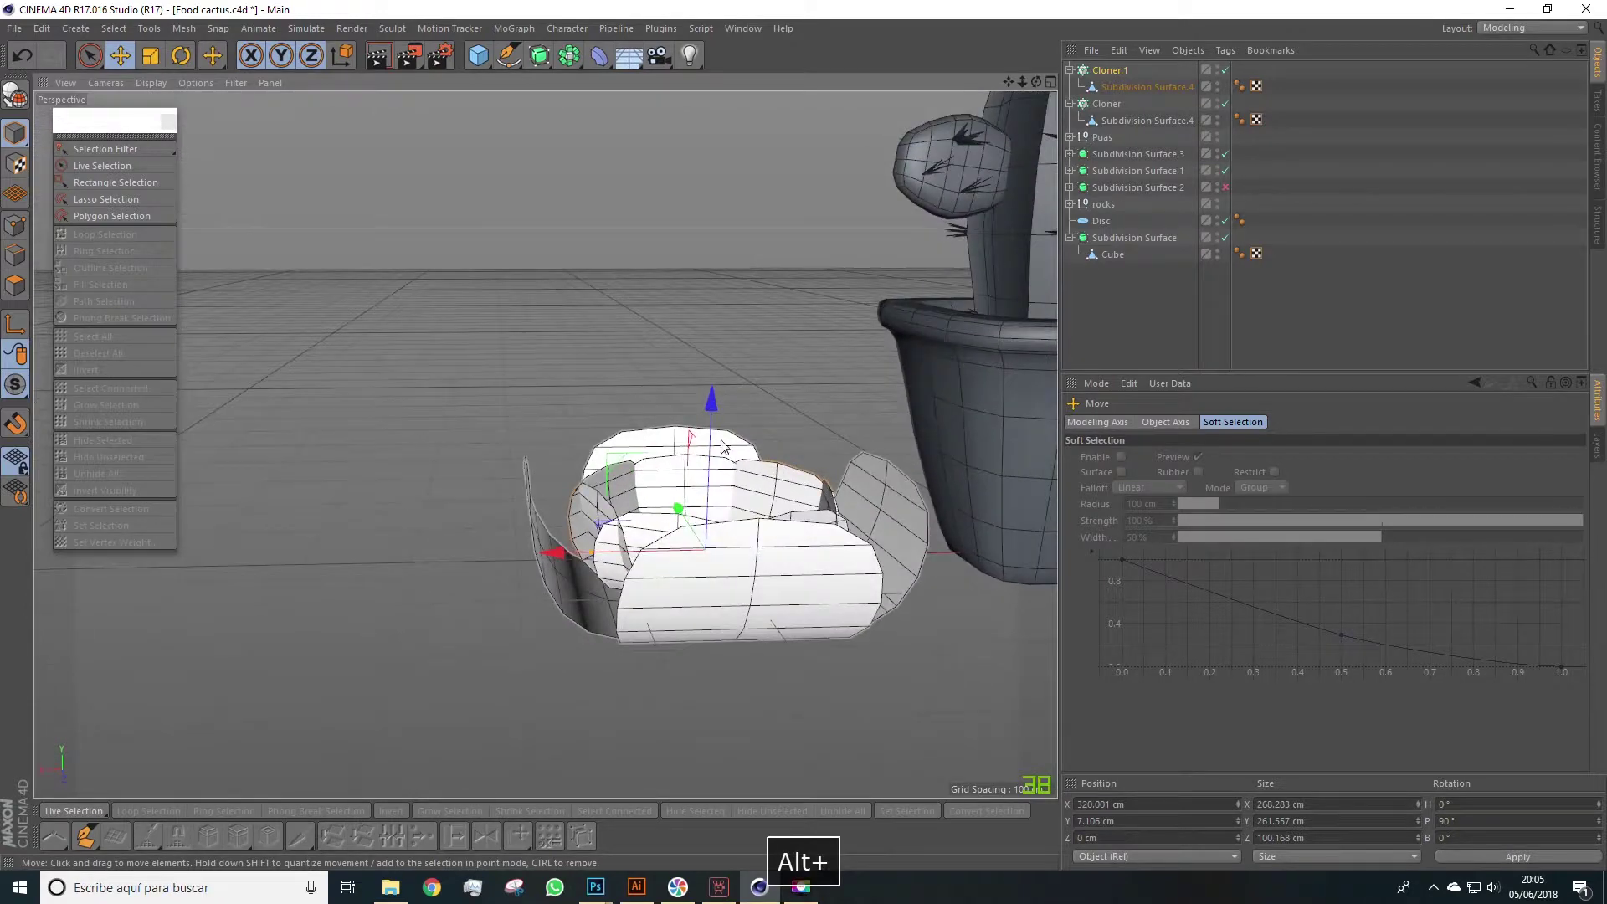
Step: Stretch the inner ring's petal along its Y axis to about 154 cm
left_click(1123, 92)
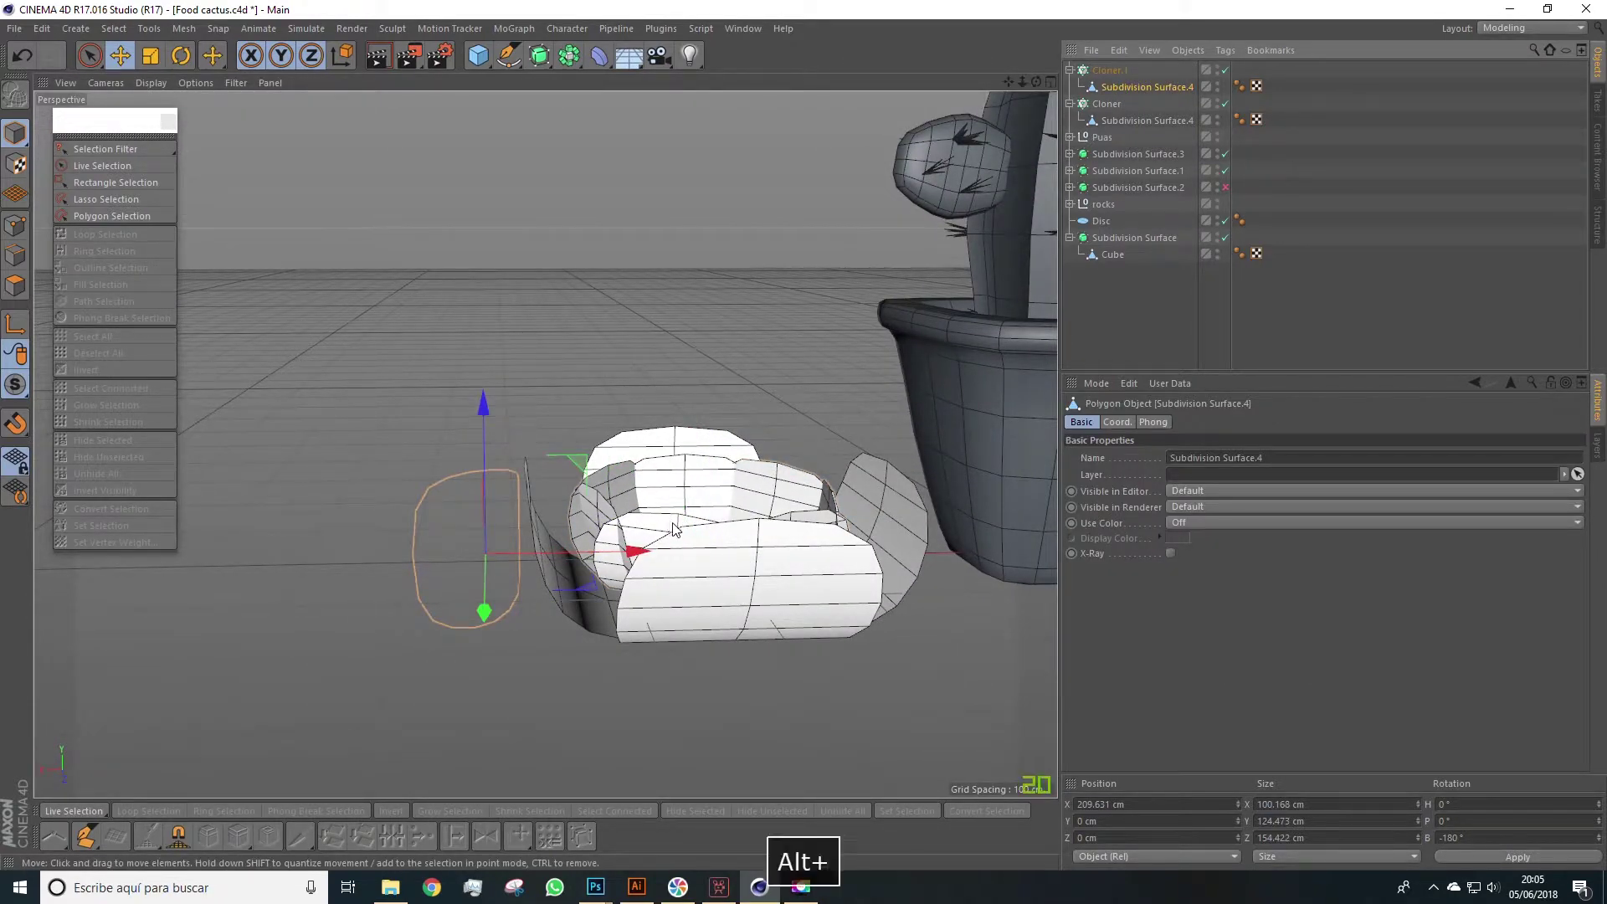
left_click_drag(674, 529, 586, 469, "alt")
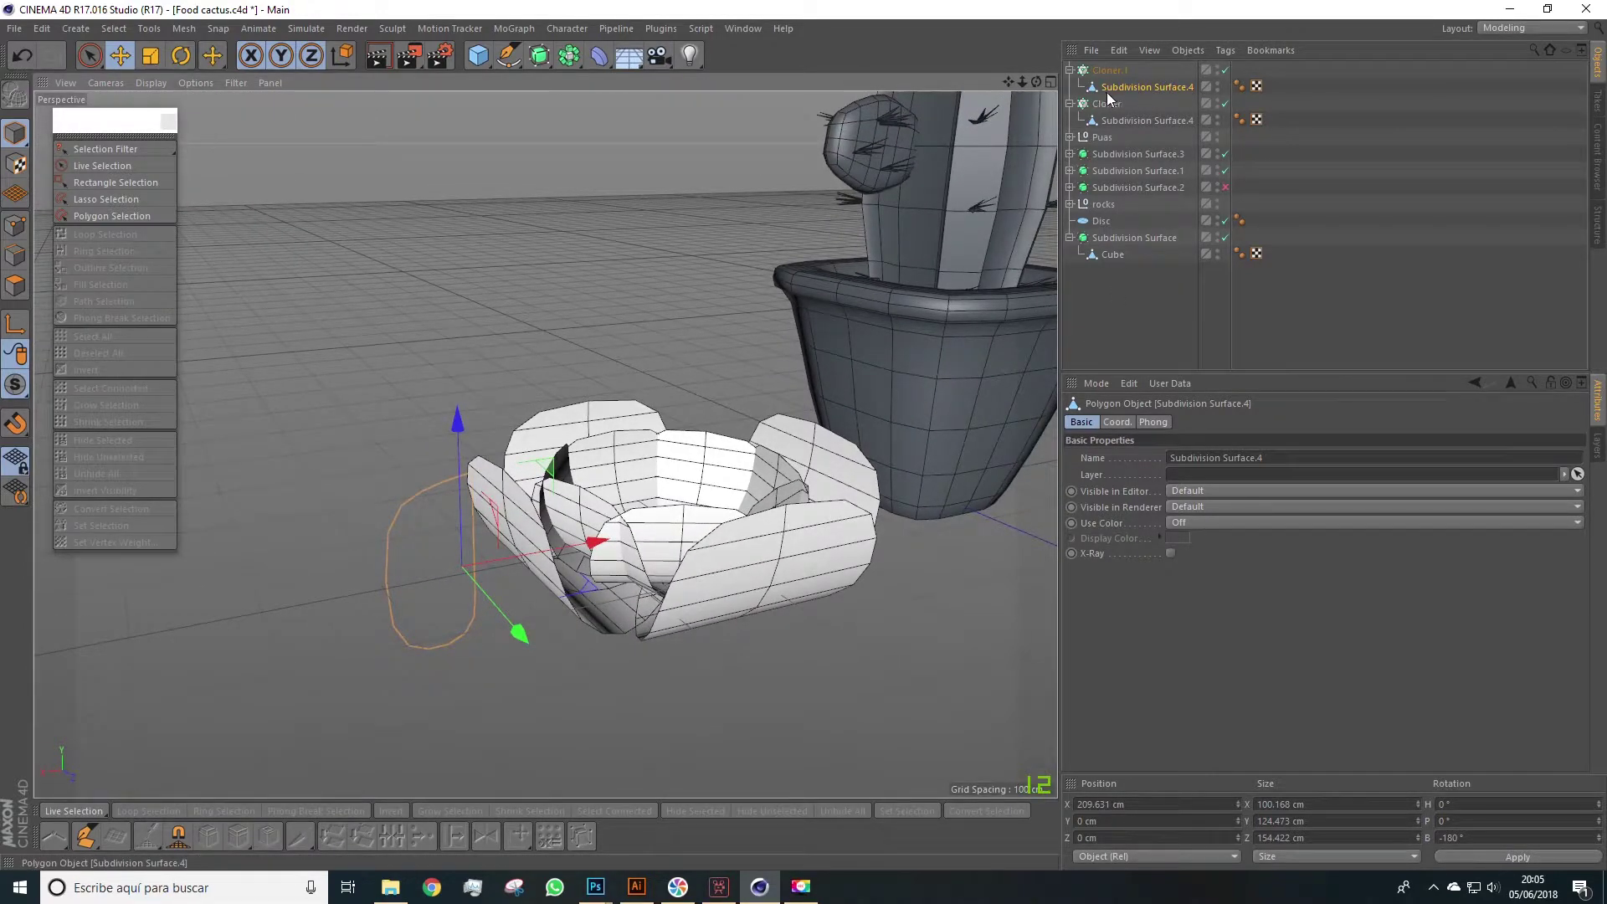
key("t")
left_click_drag(460, 415, 458, 359)
key("ctrl+z")
left_click_drag(440, 502, 540, 427, "alt")
key("ctrl+z")
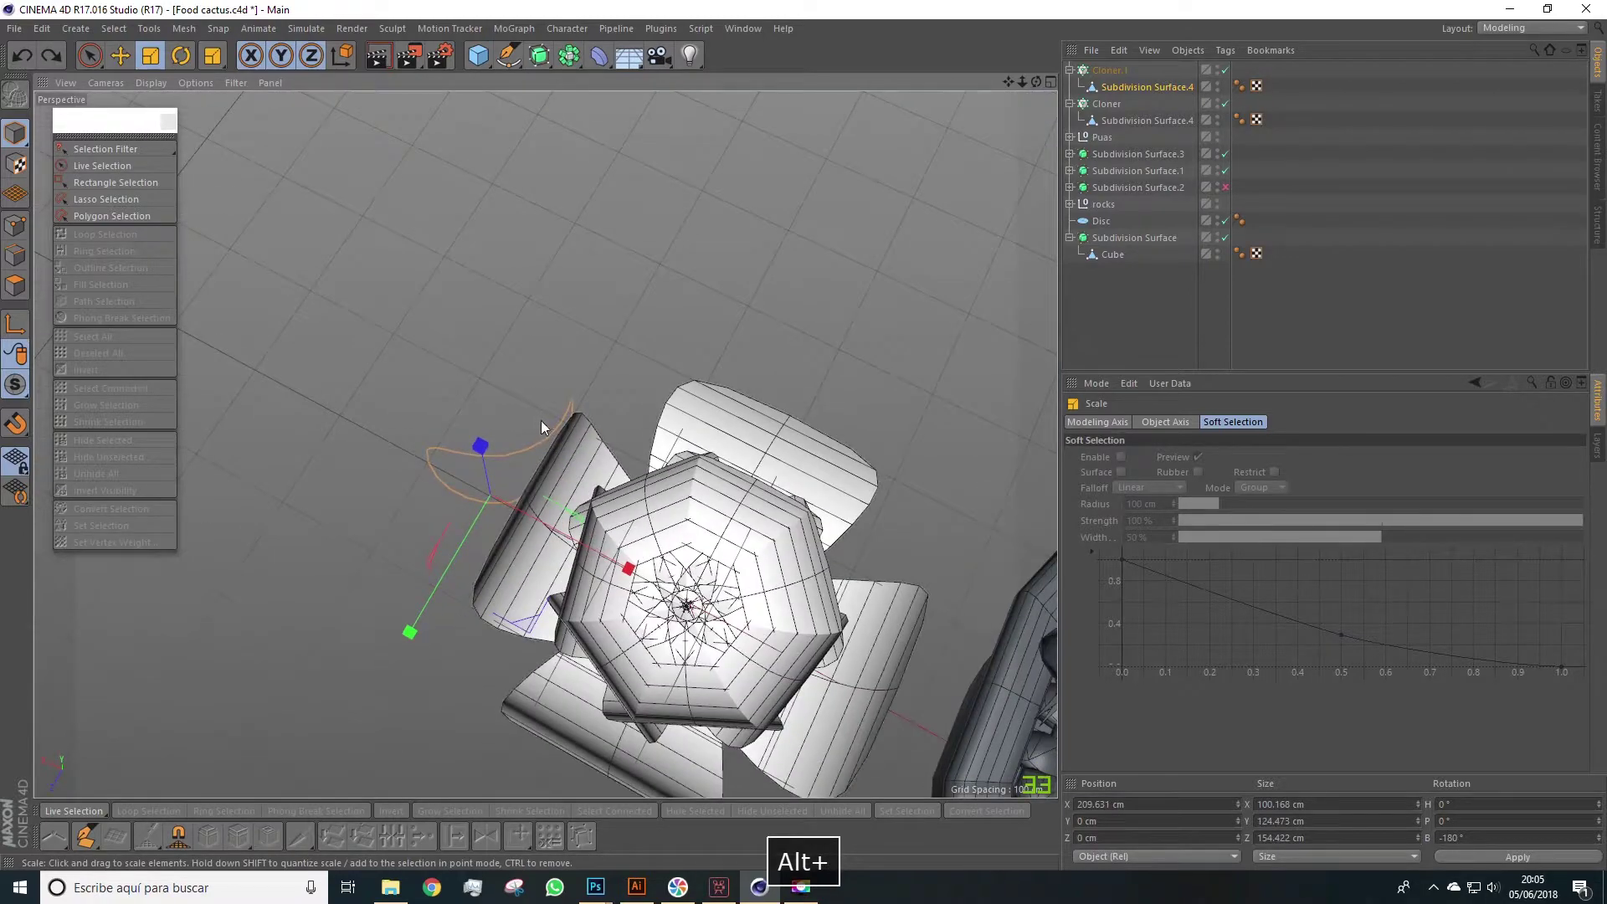
left_click_drag(409, 632, 839, 310)
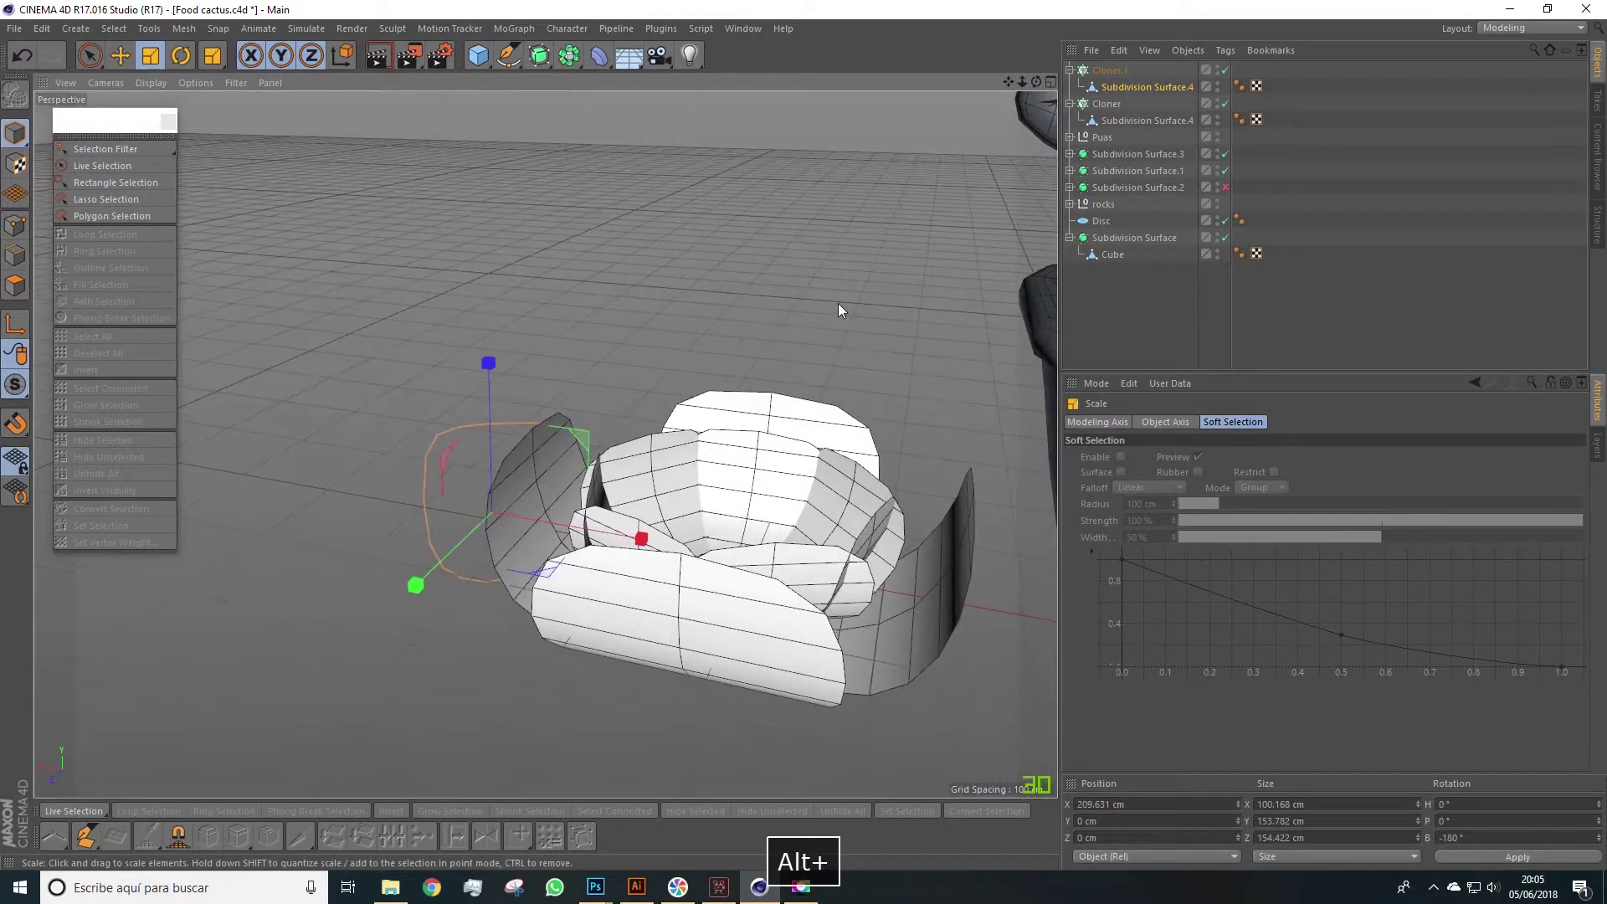
Step: Set the inner Cloner's radius to 146 cm and the bank rotation of its clones to 12°
left_click(1110, 71)
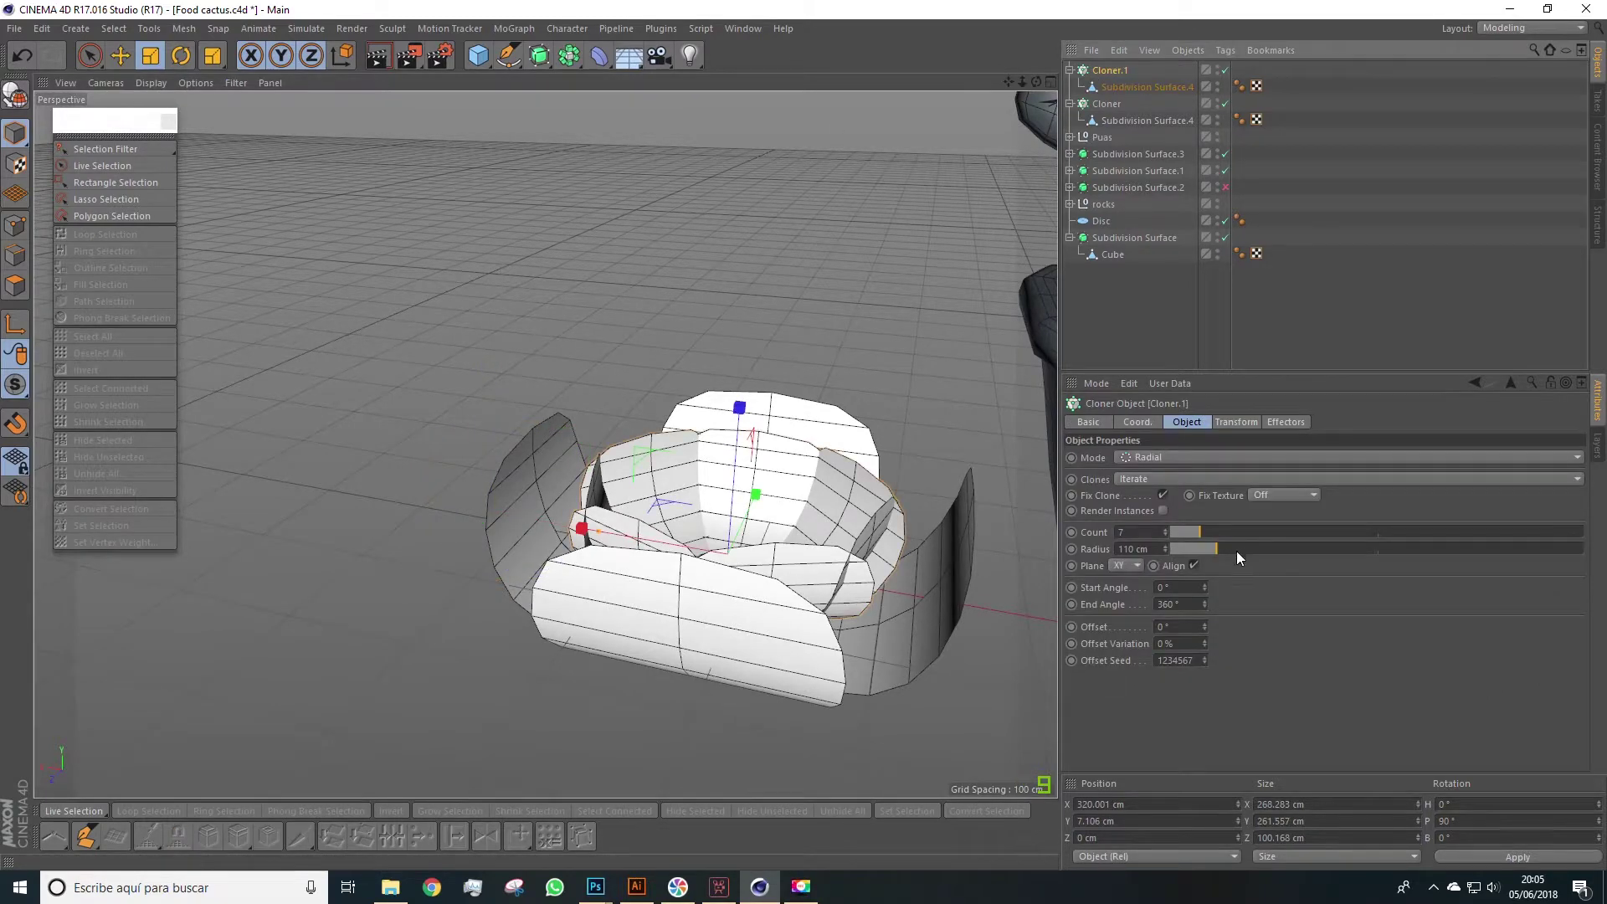
left_click_drag(1238, 551, 1232, 550)
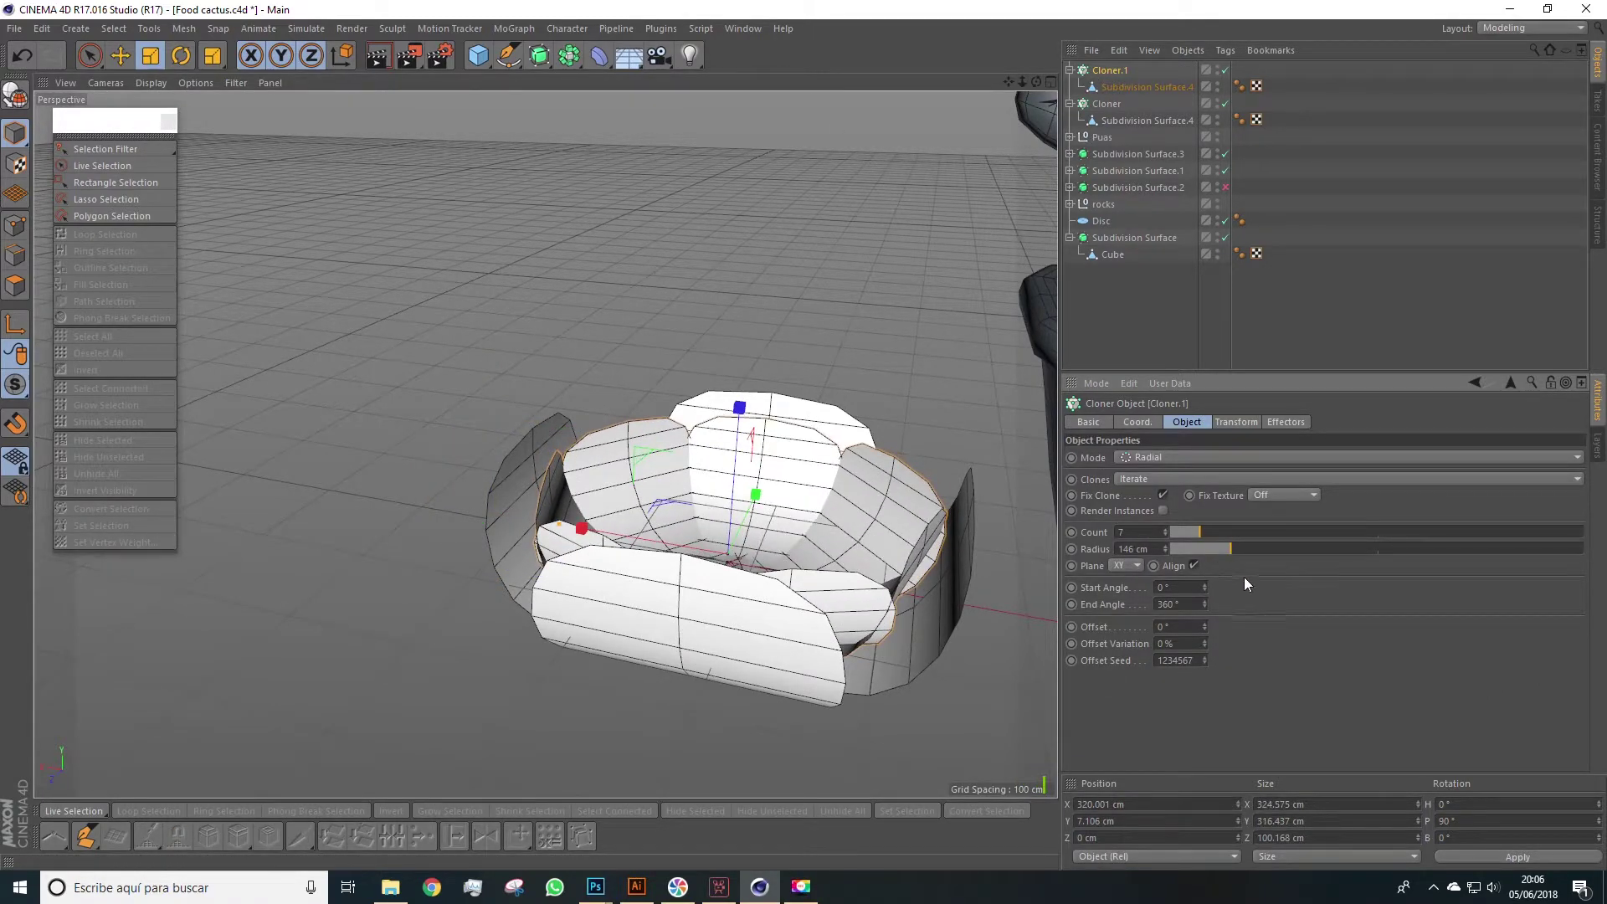
left_click(1228, 423)
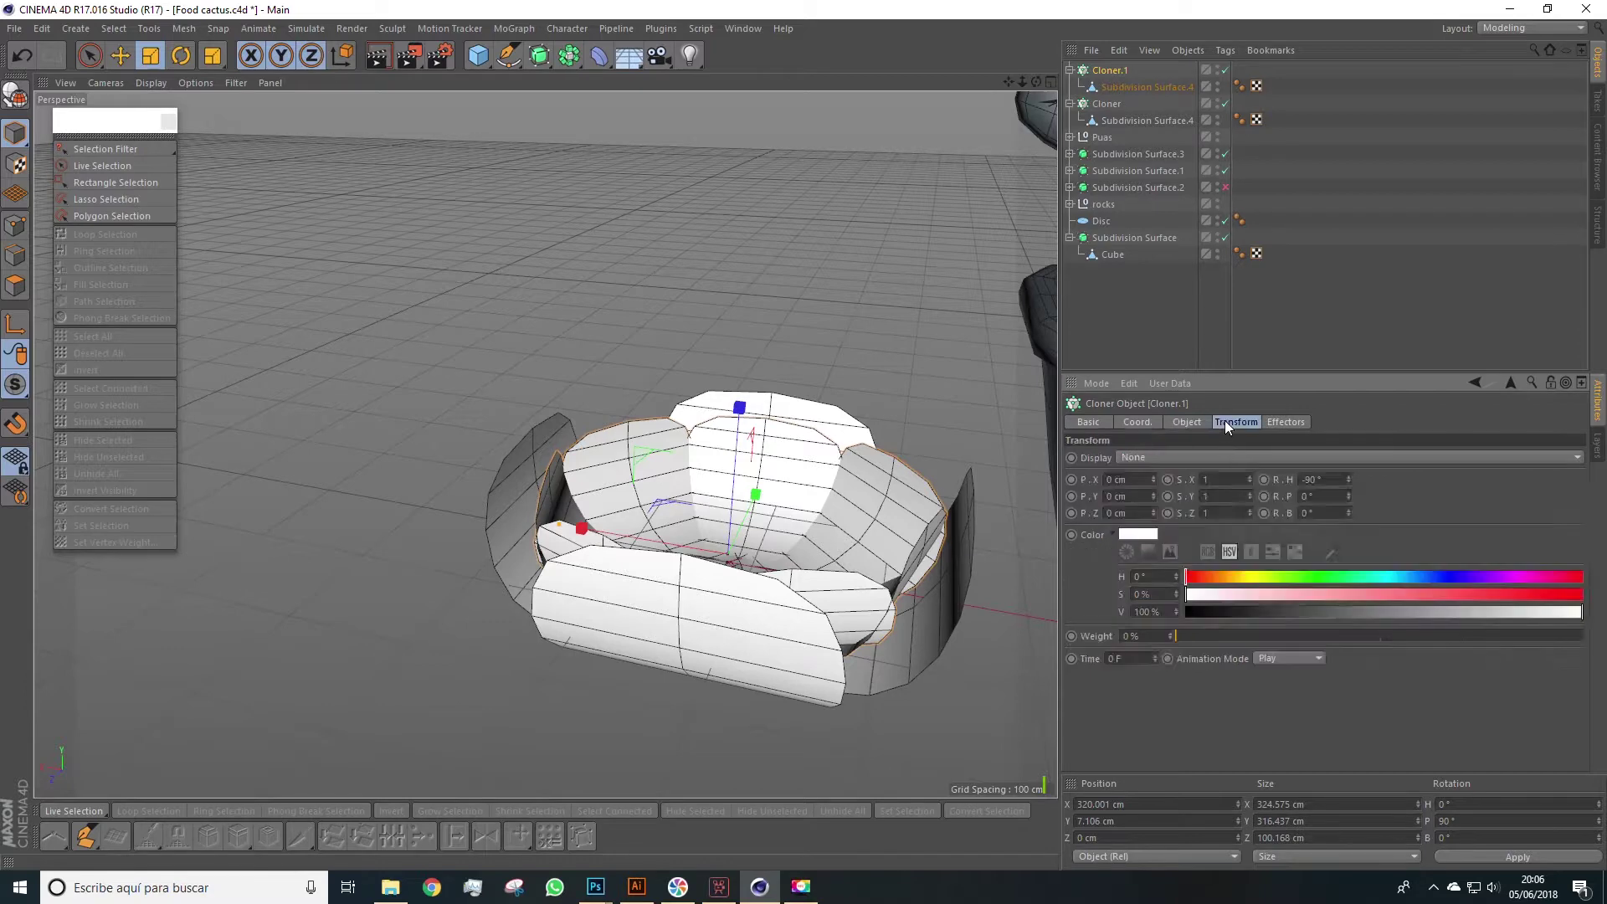
mouse_move(1349, 481)
left_mouse_down()
mouse_move(1349, 452)
mouse_move(1349, 495)
left_mouse_up()
key("ctrl+z")
key("ctrl+z")
key("ctrl+z")
key("ctrl+z")
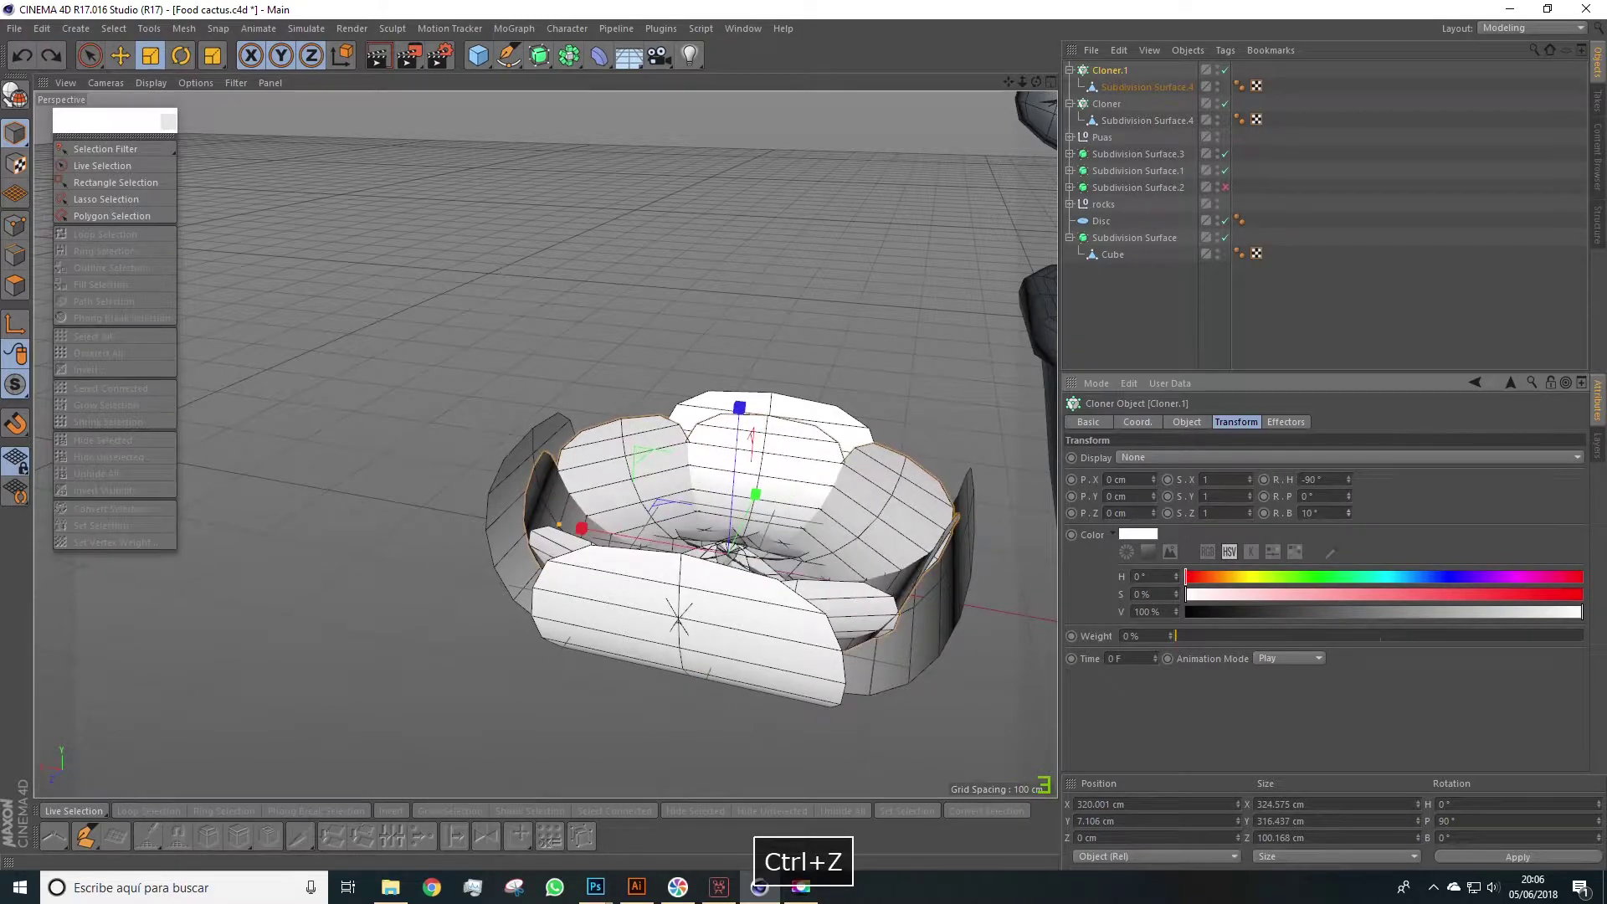
left_click_drag(1349, 512, 1349, 507)
mouse_move(942, 515)
left_mouse_down("alt")
mouse_move(949, 530)
mouse_move(963, 476)
mouse_move(1020, 546)
mouse_move(962, 559)
mouse_move(930, 536)
left_mouse_up("alt")
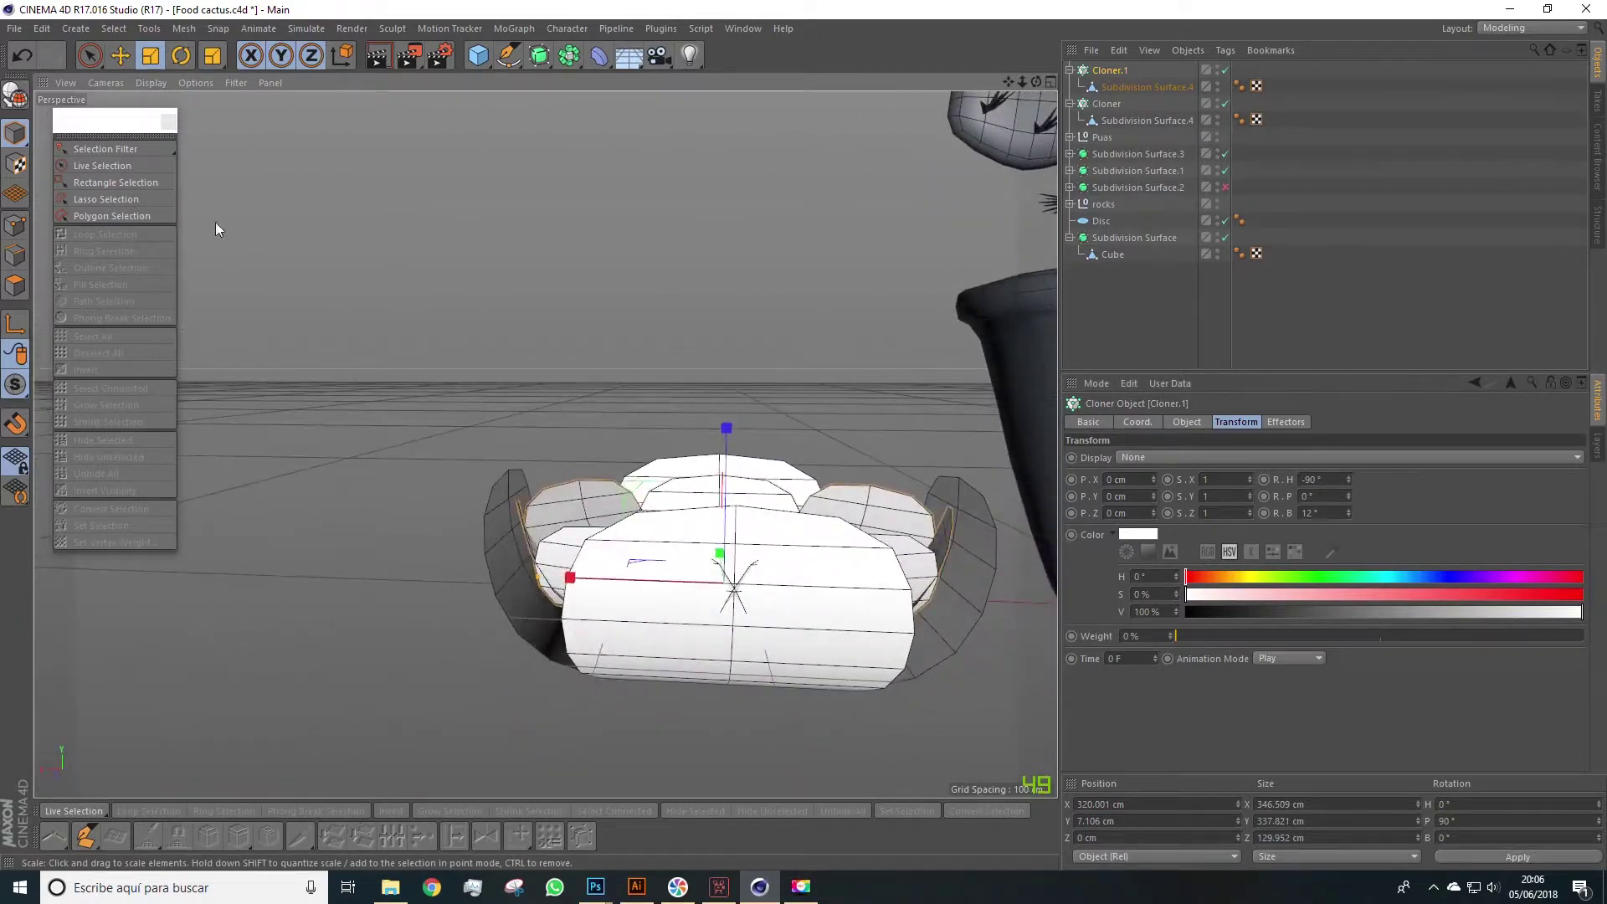
Step: Scale the whole inner petal ring uniformly down inside the outer ring and deselect everything
left_click(1114, 71)
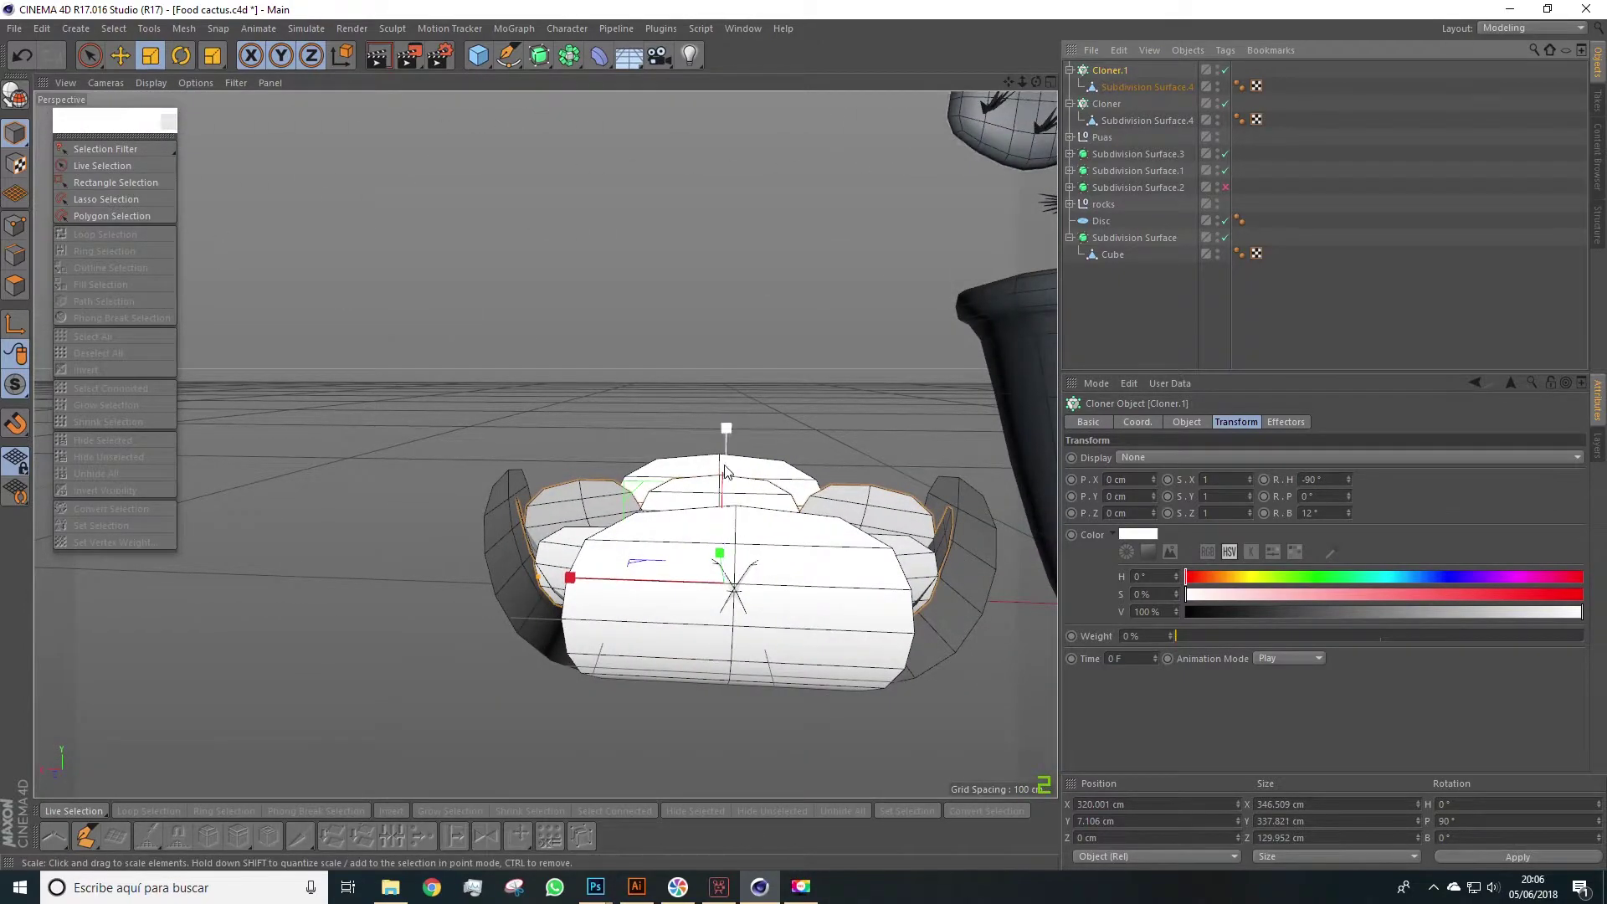
left_click_drag(737, 503, 596, 593, "alt")
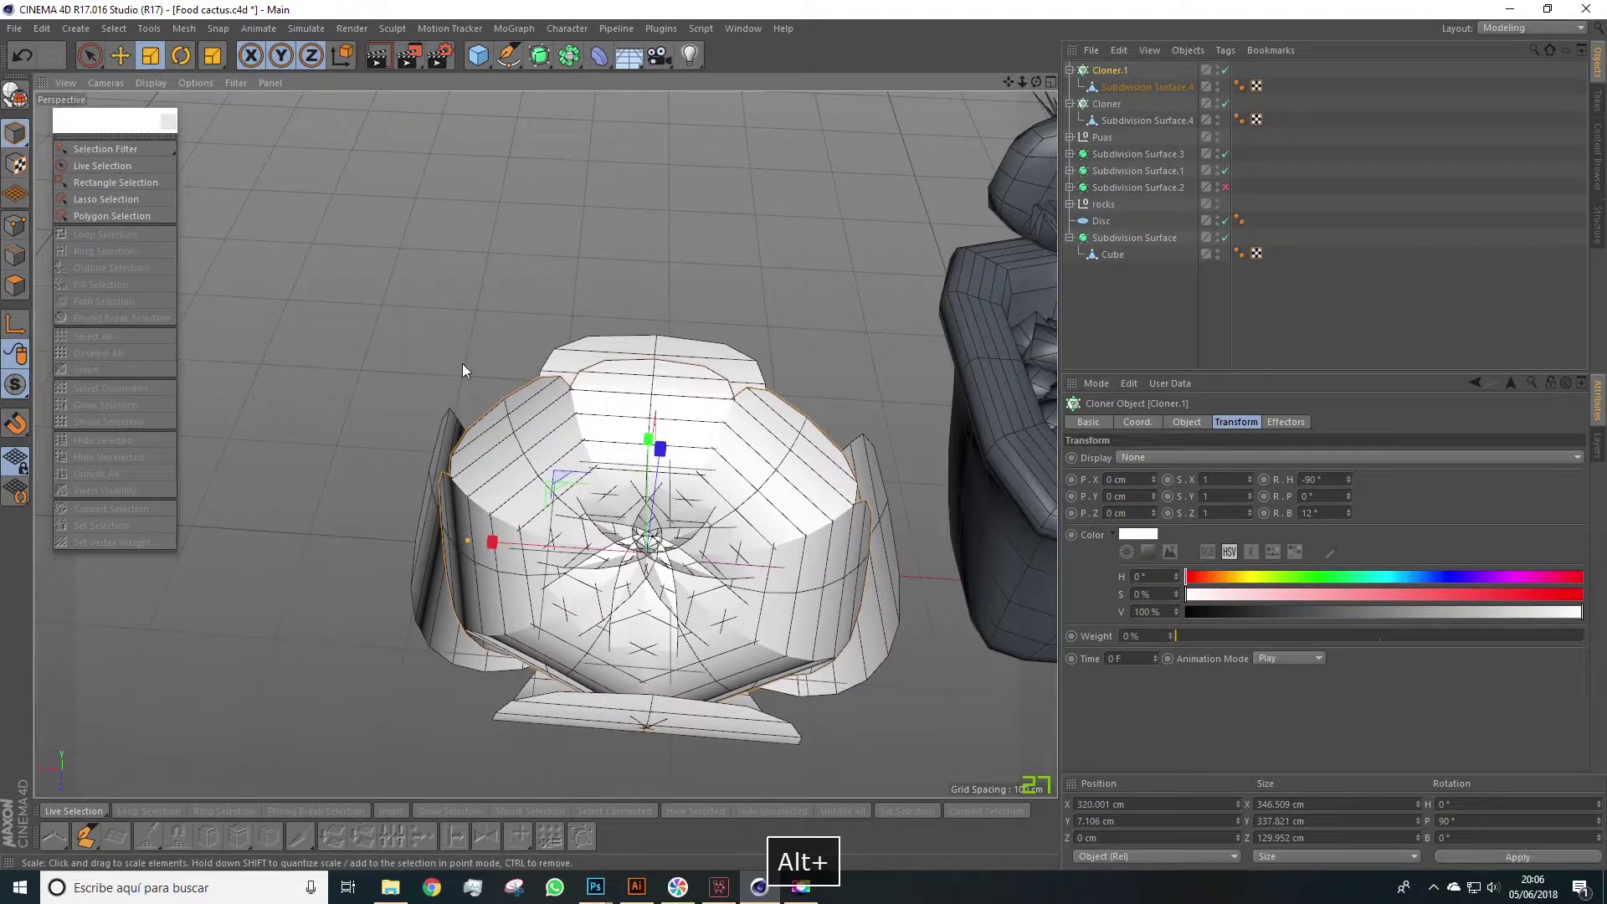
left_click(149, 56)
left_click_drag(293, 140, 586, 228)
left_click(1168, 337)
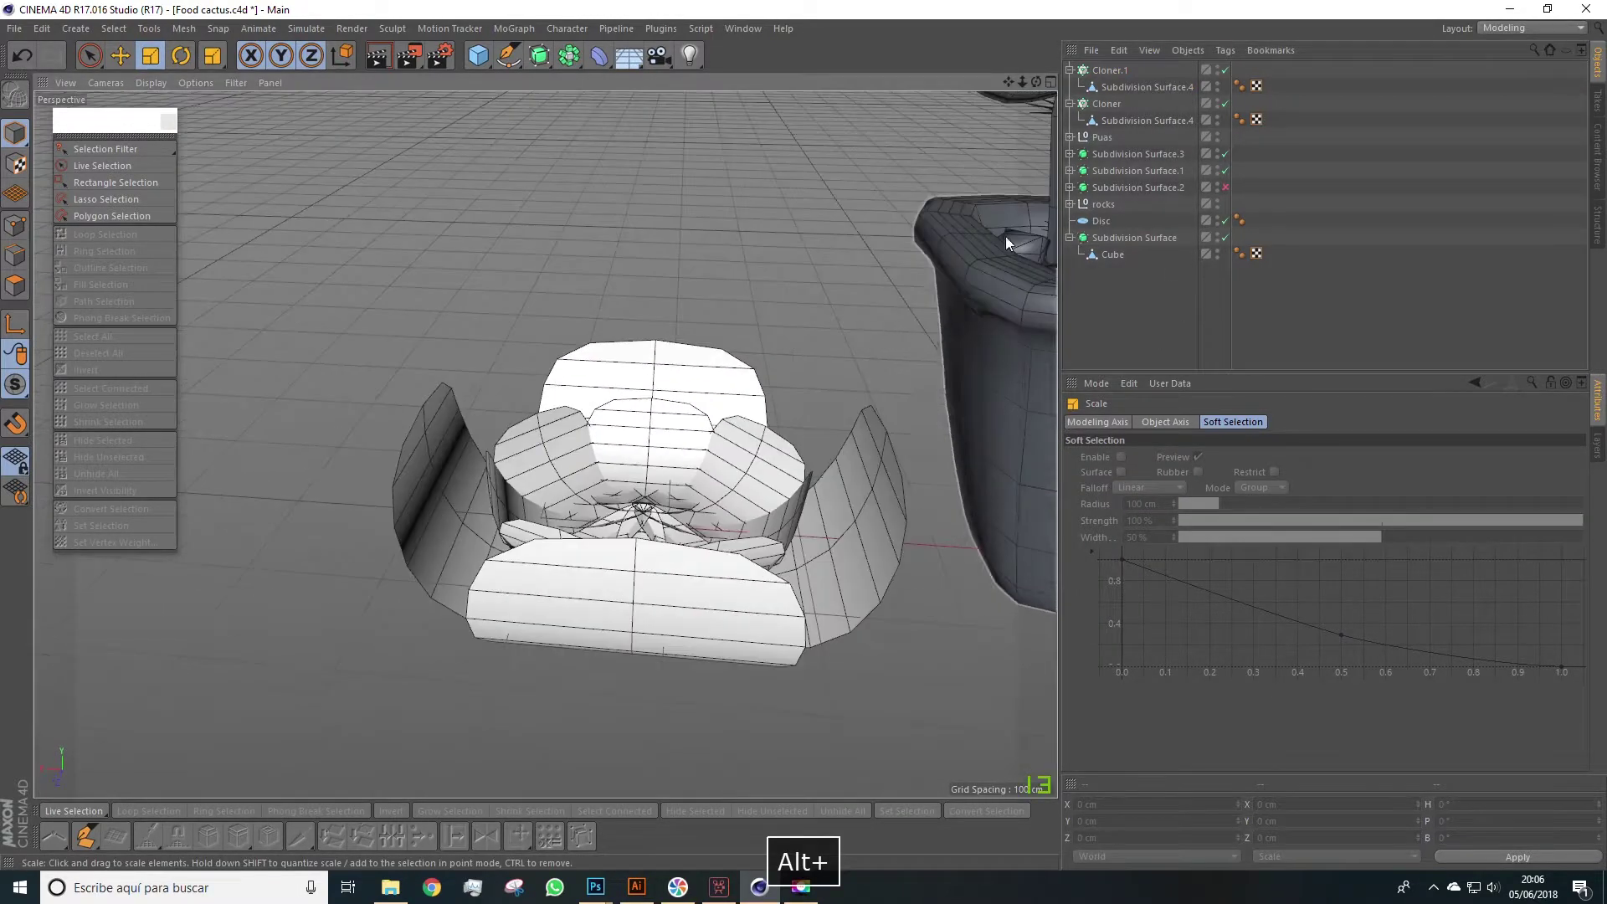
Step: Convert the inner petal Cloner.1 with Current State to Object and delete the original Cloner
left_click(1113, 67)
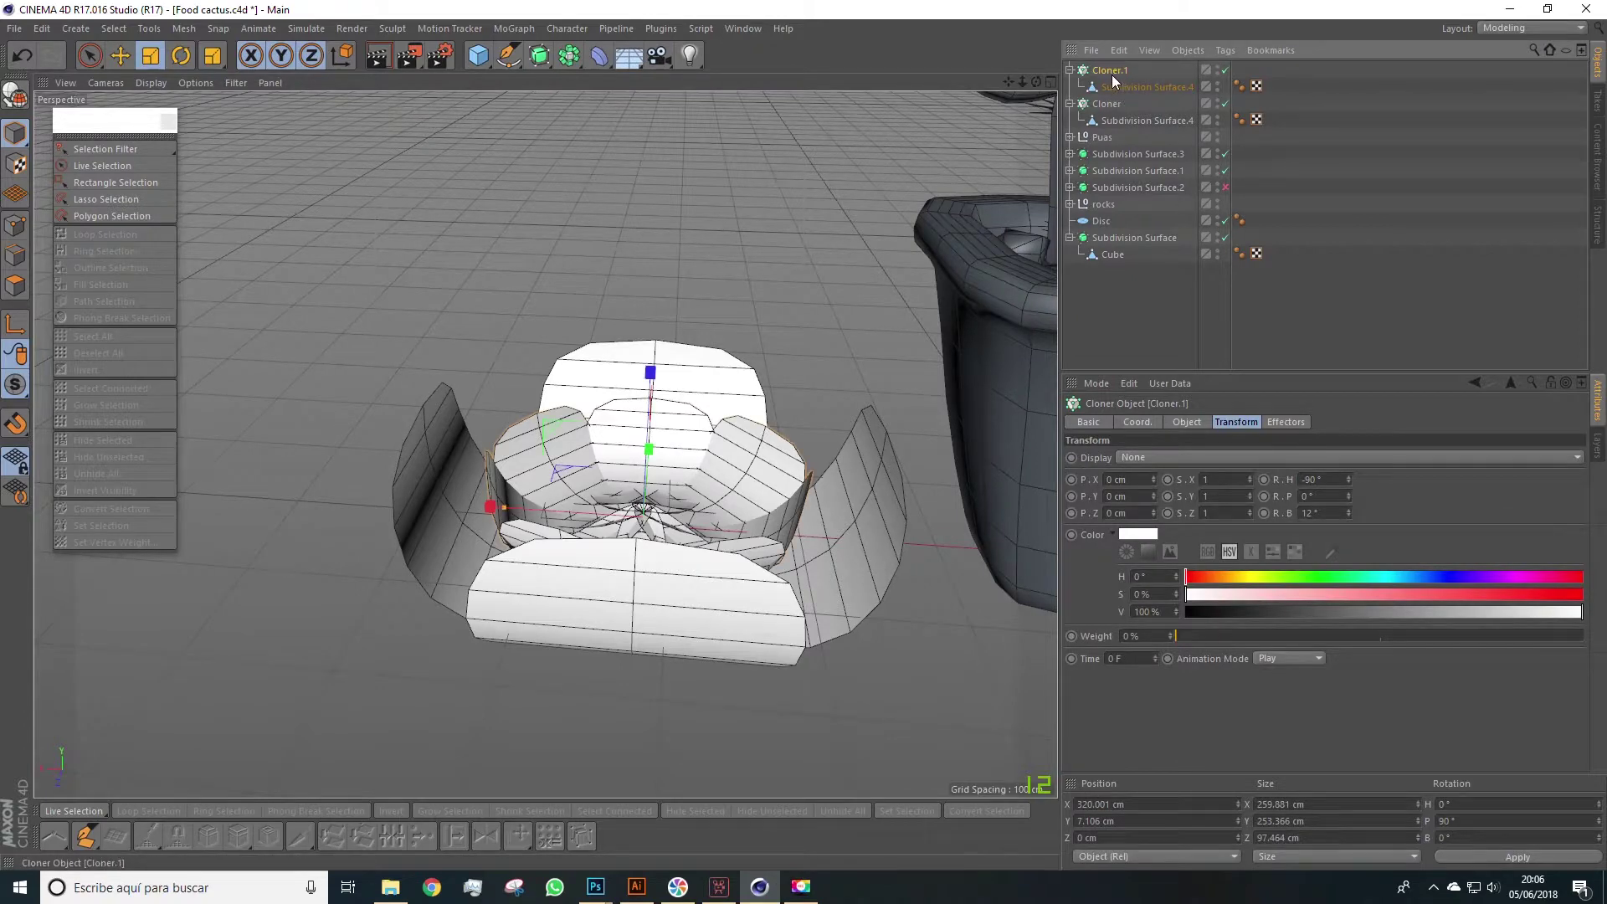
right_click(1115, 72)
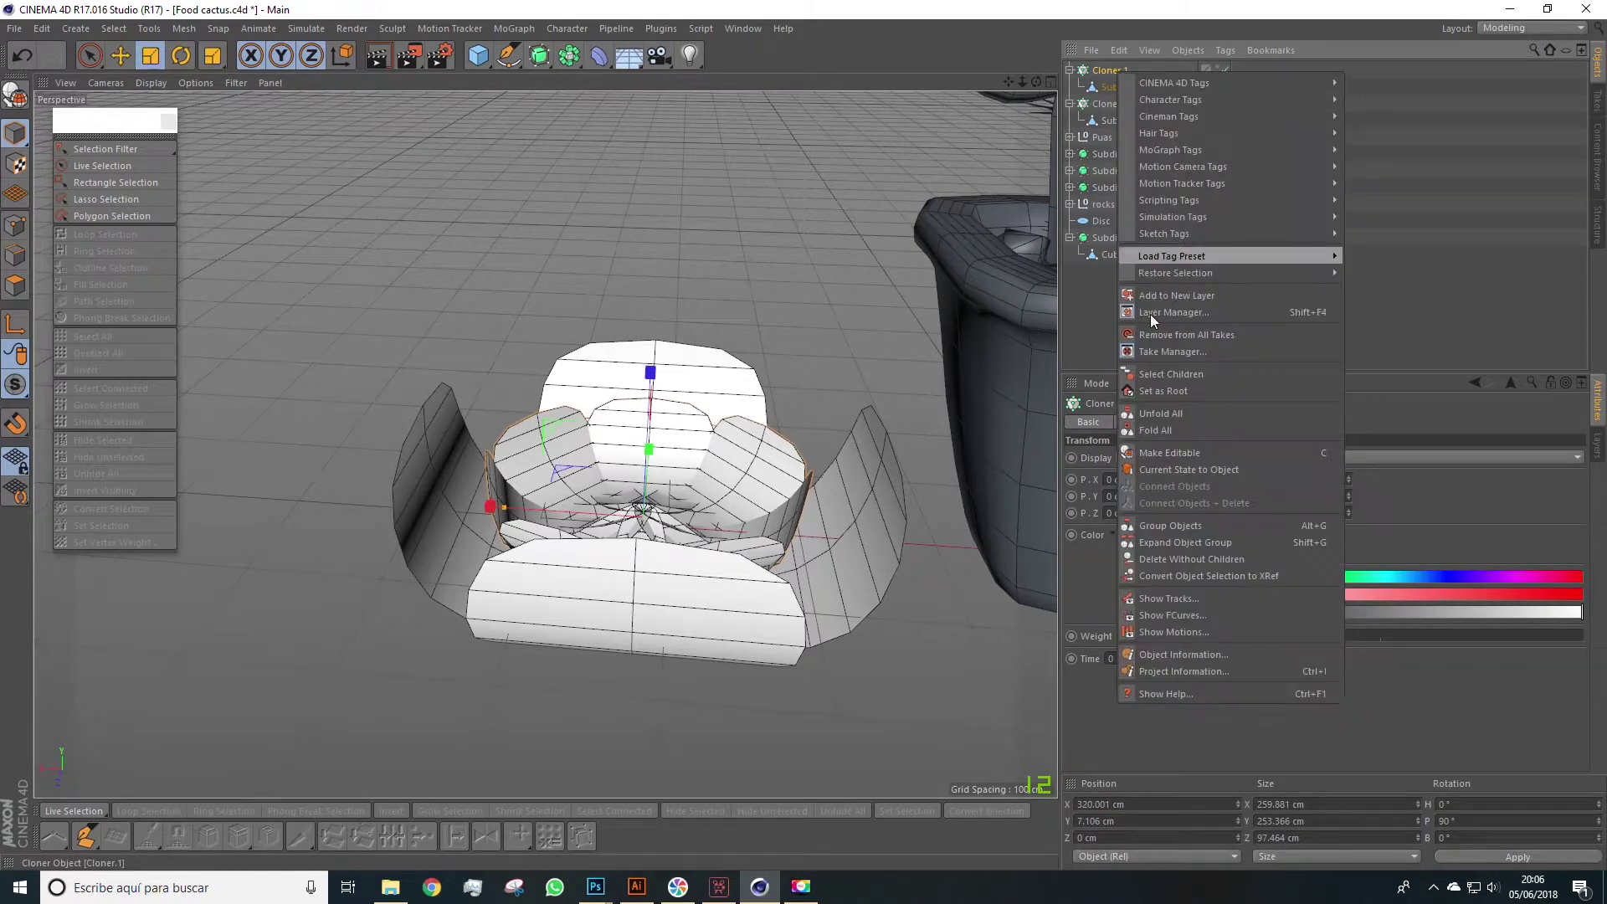
left_click(1199, 469)
key("Delete")
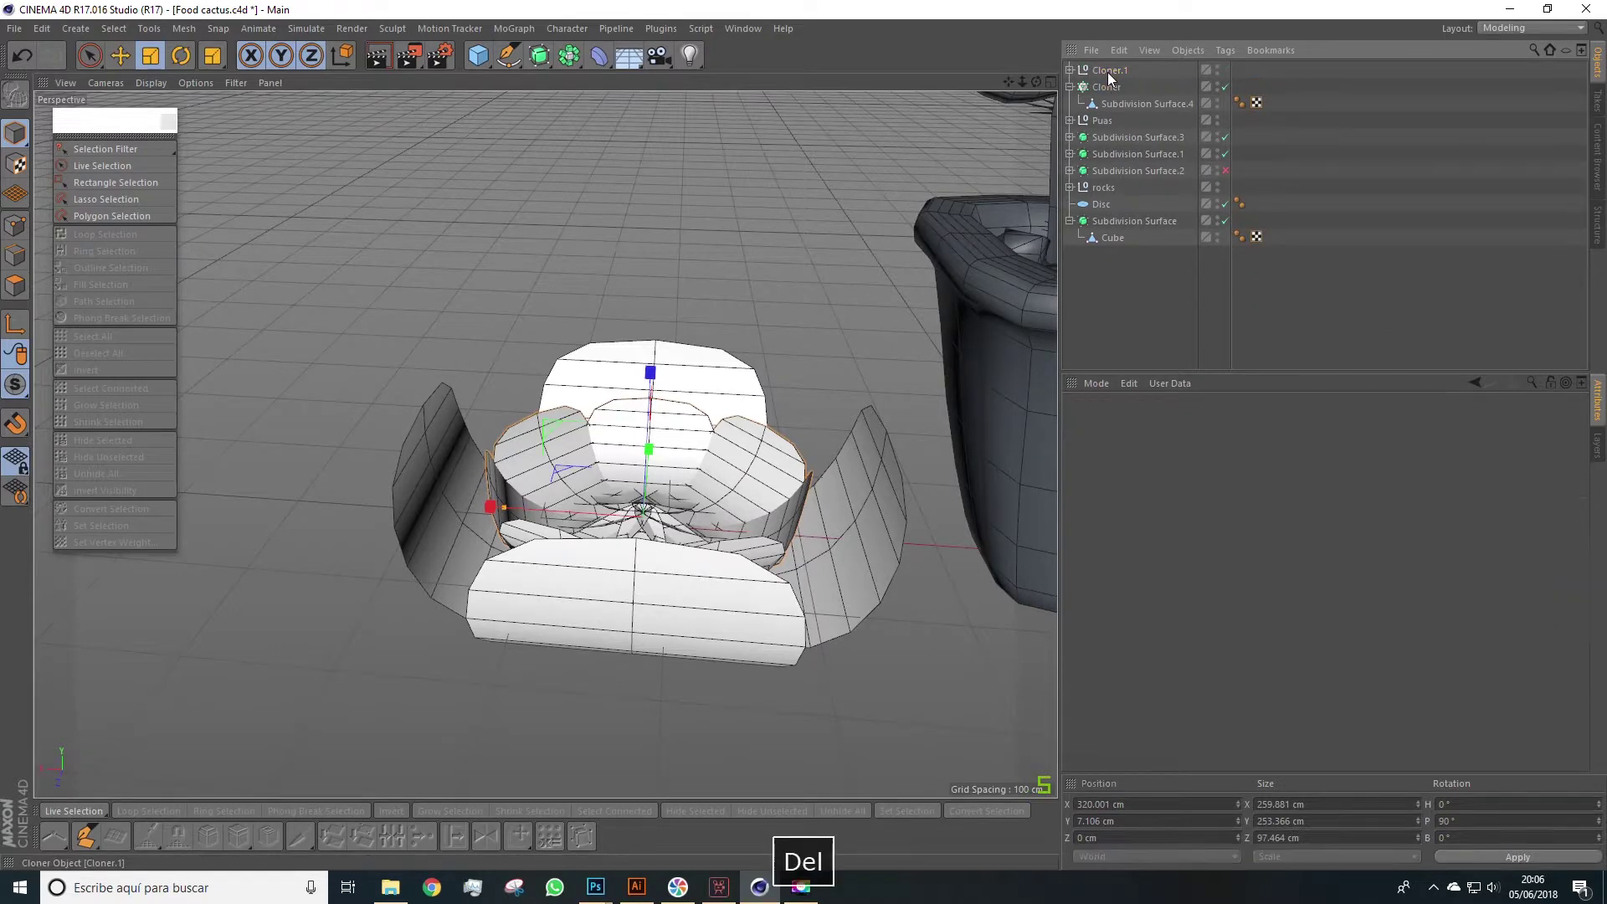
Step: Merge the seven petals inside the Cloner.1 null into a single object with Connect Objects + Delete
left_click(1070, 70)
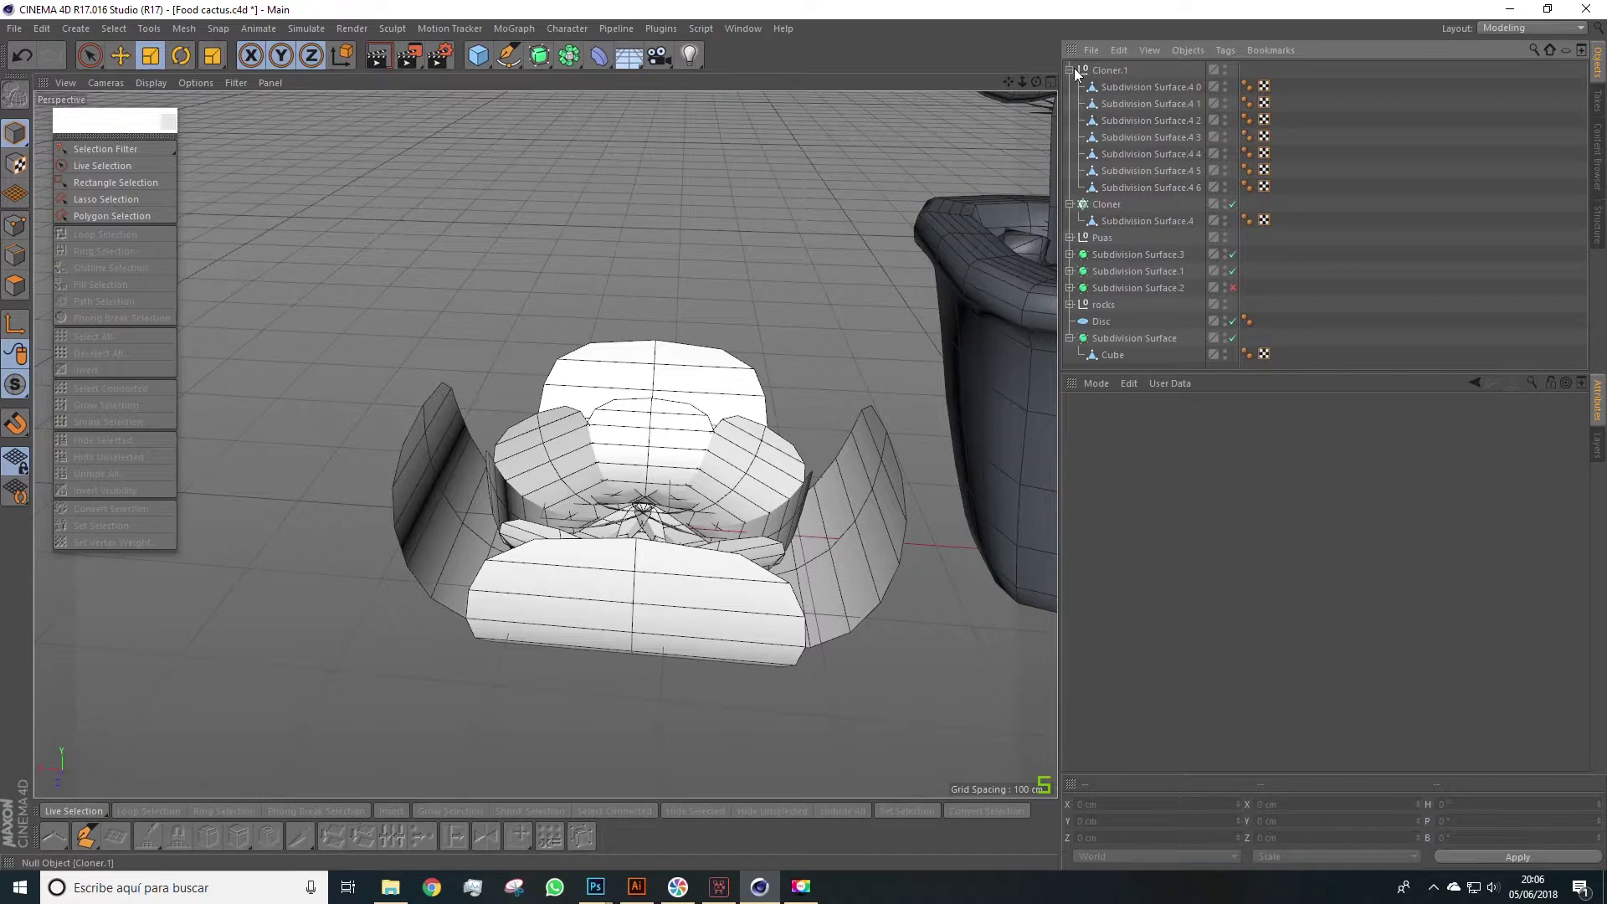
left_click(1115, 89)
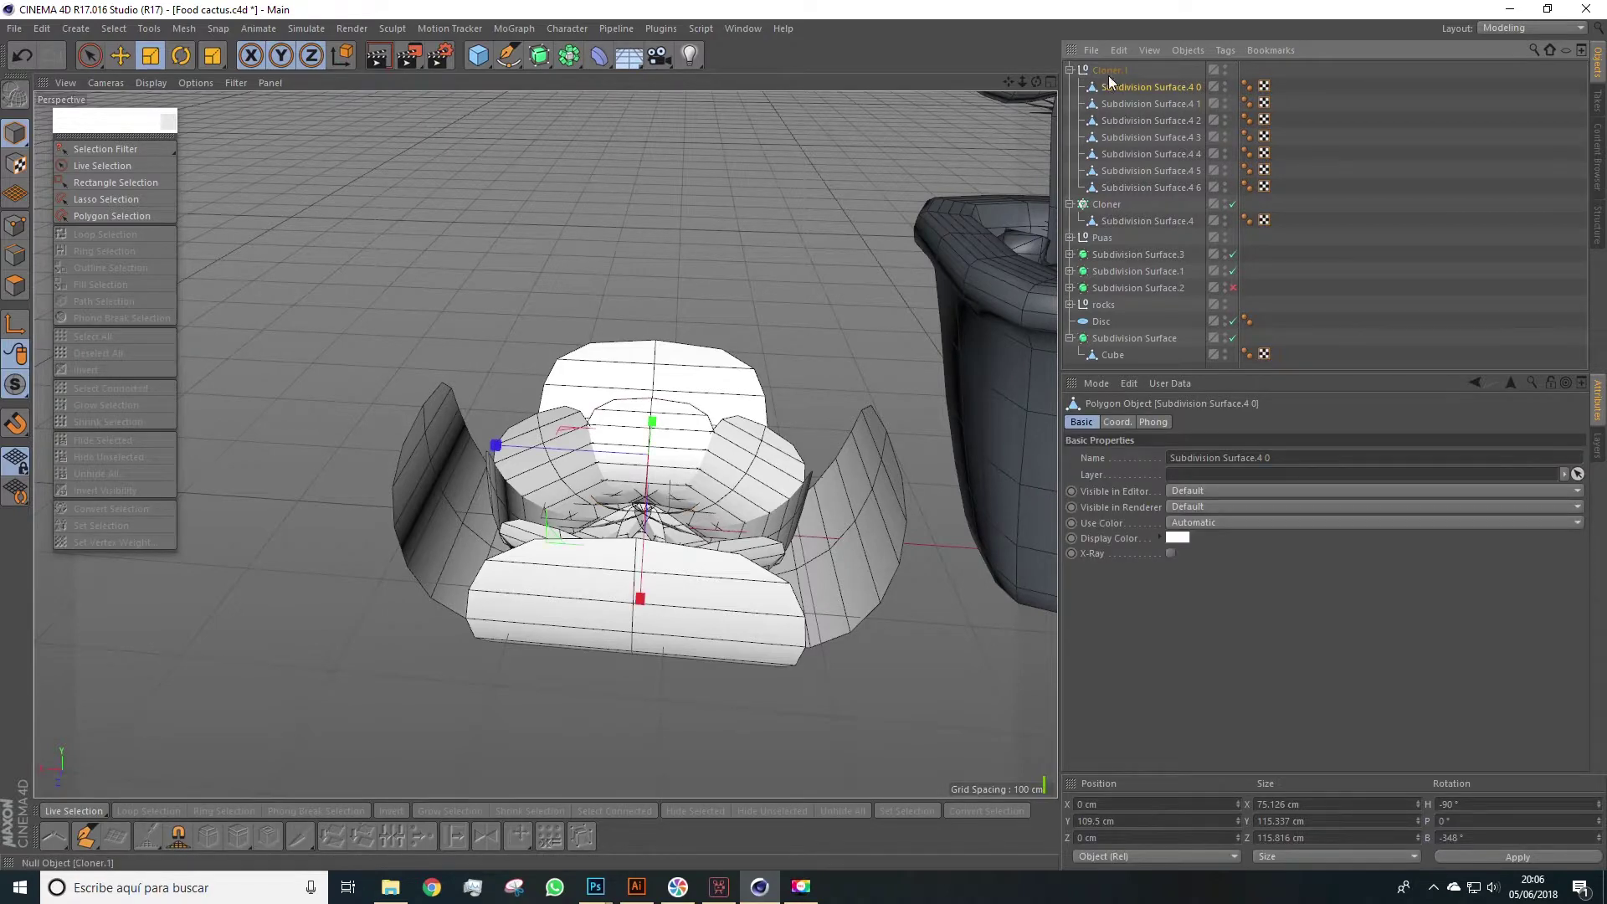
left_click(1122, 103)
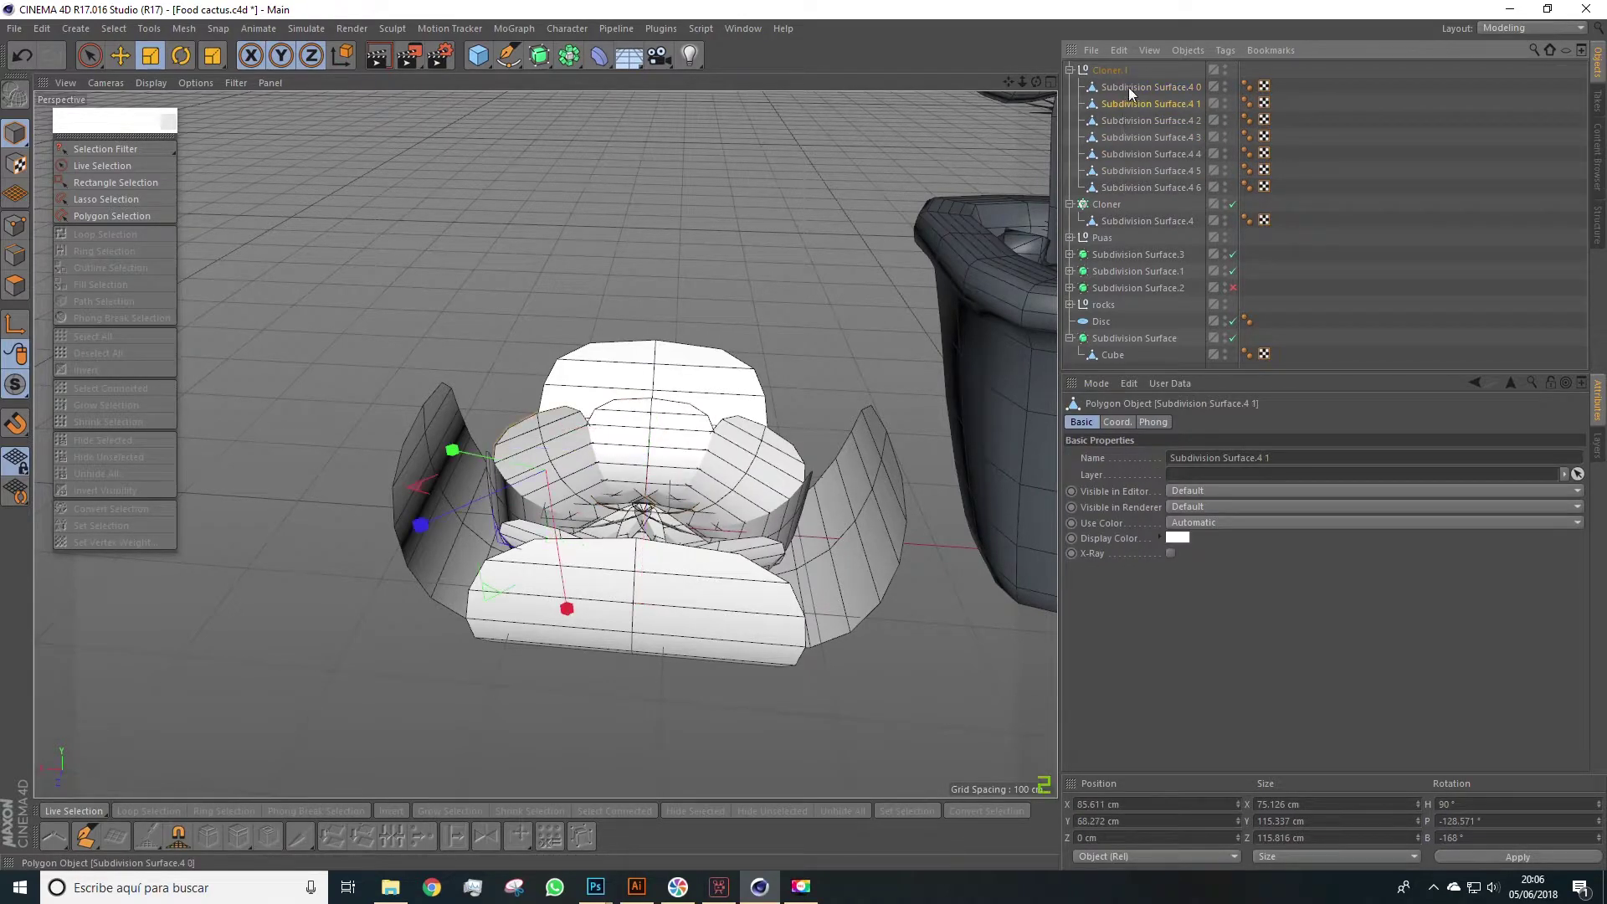
left_click(1117, 89)
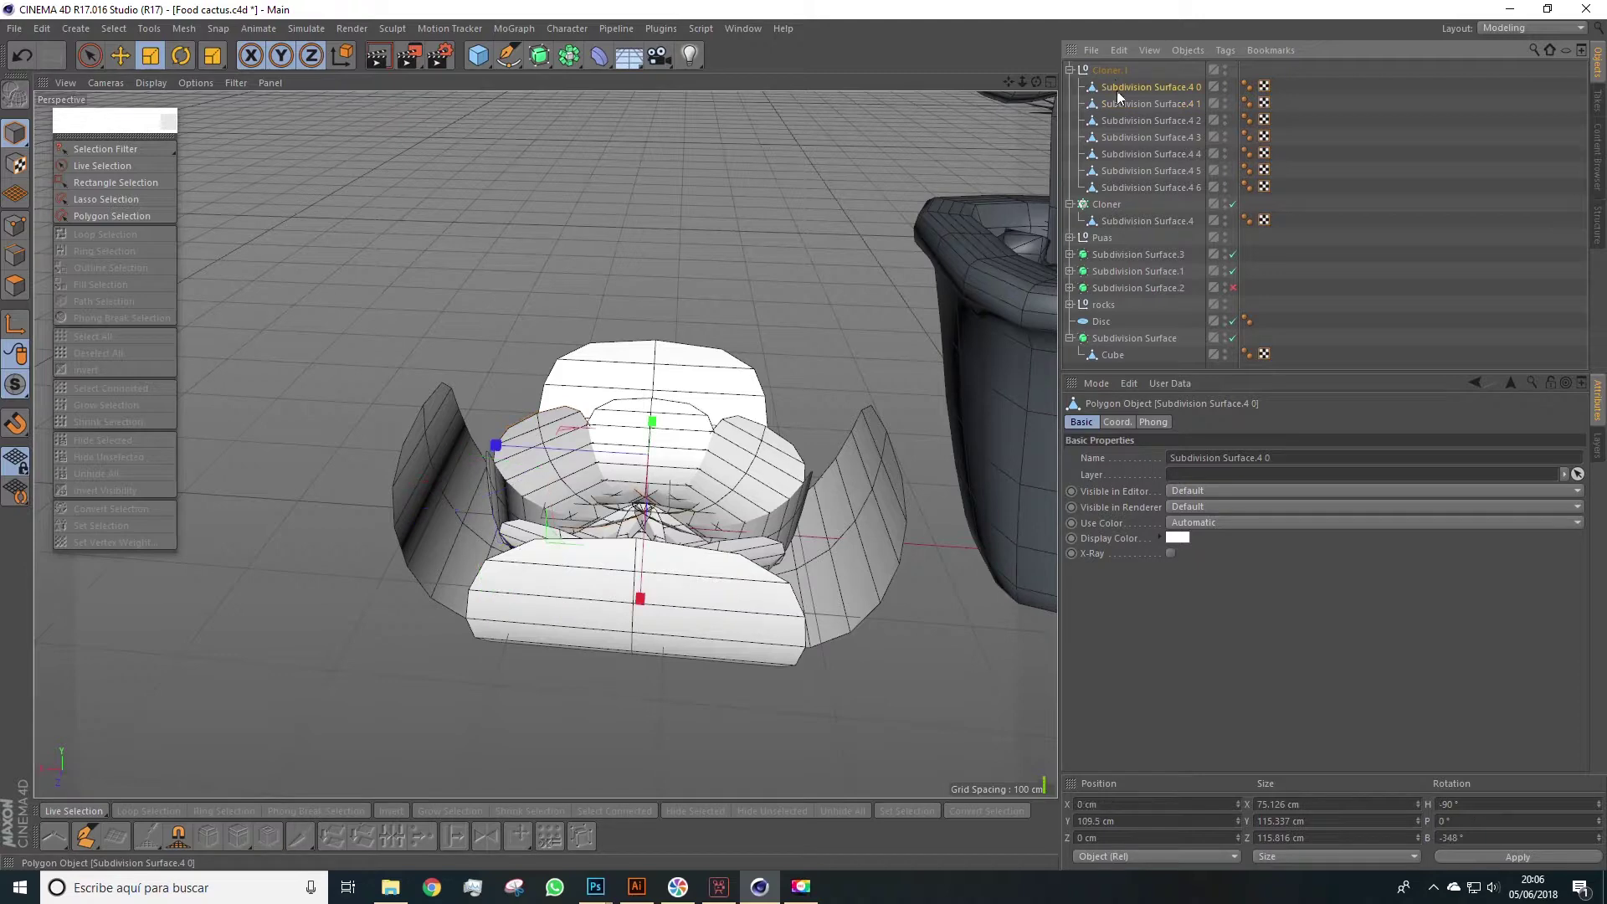
left_click(1138, 189, "shift")
right_click(1138, 189)
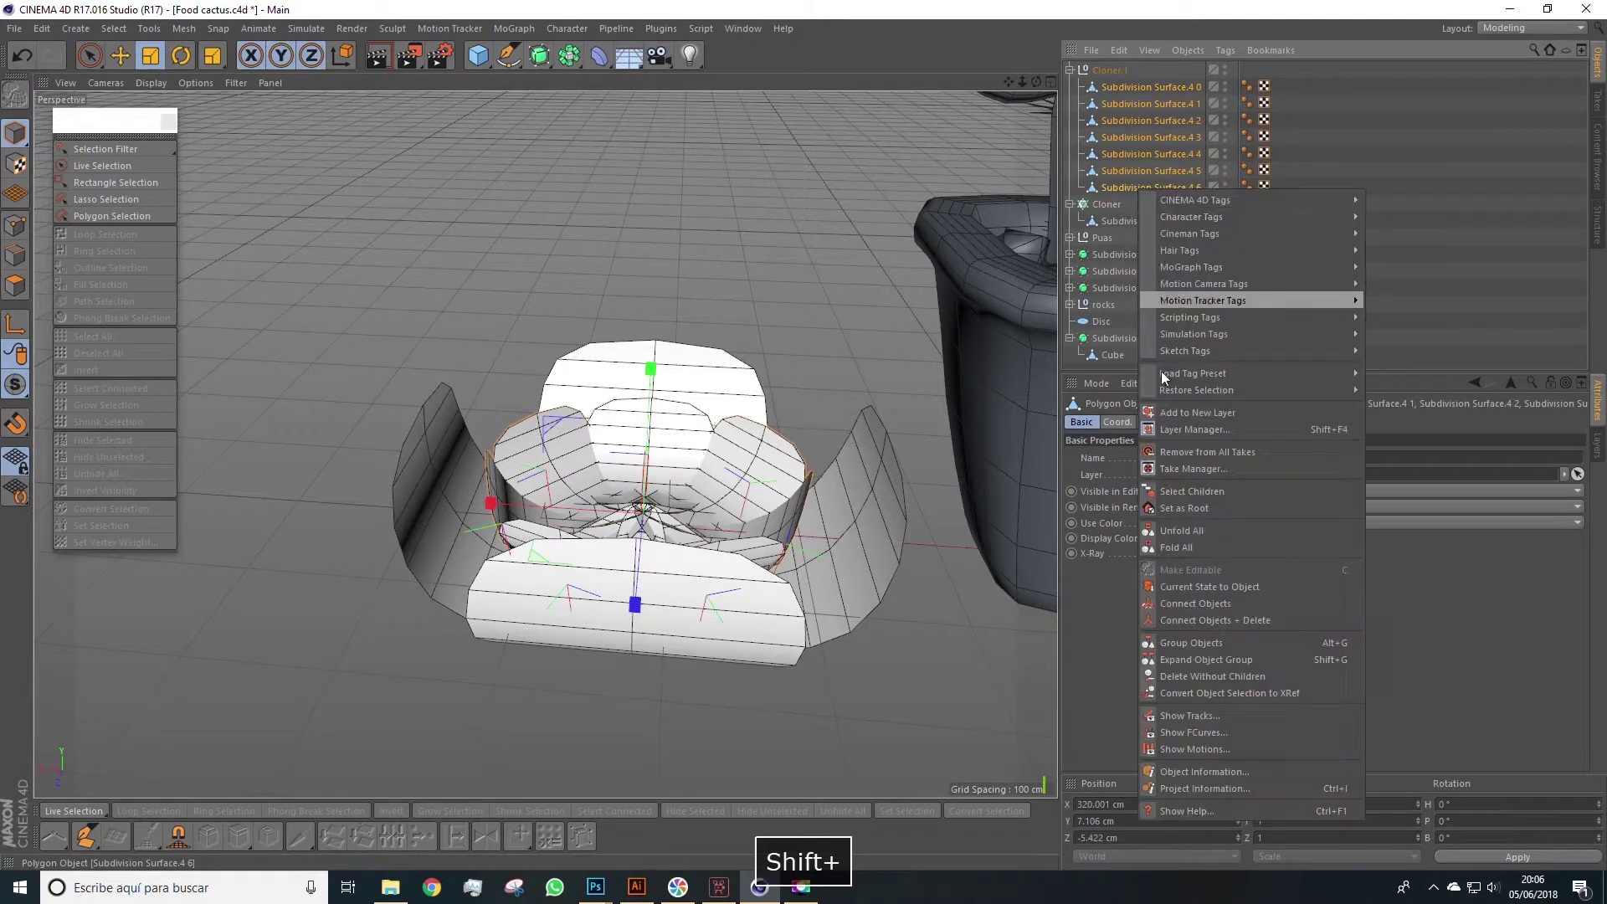
left_click(1205, 620)
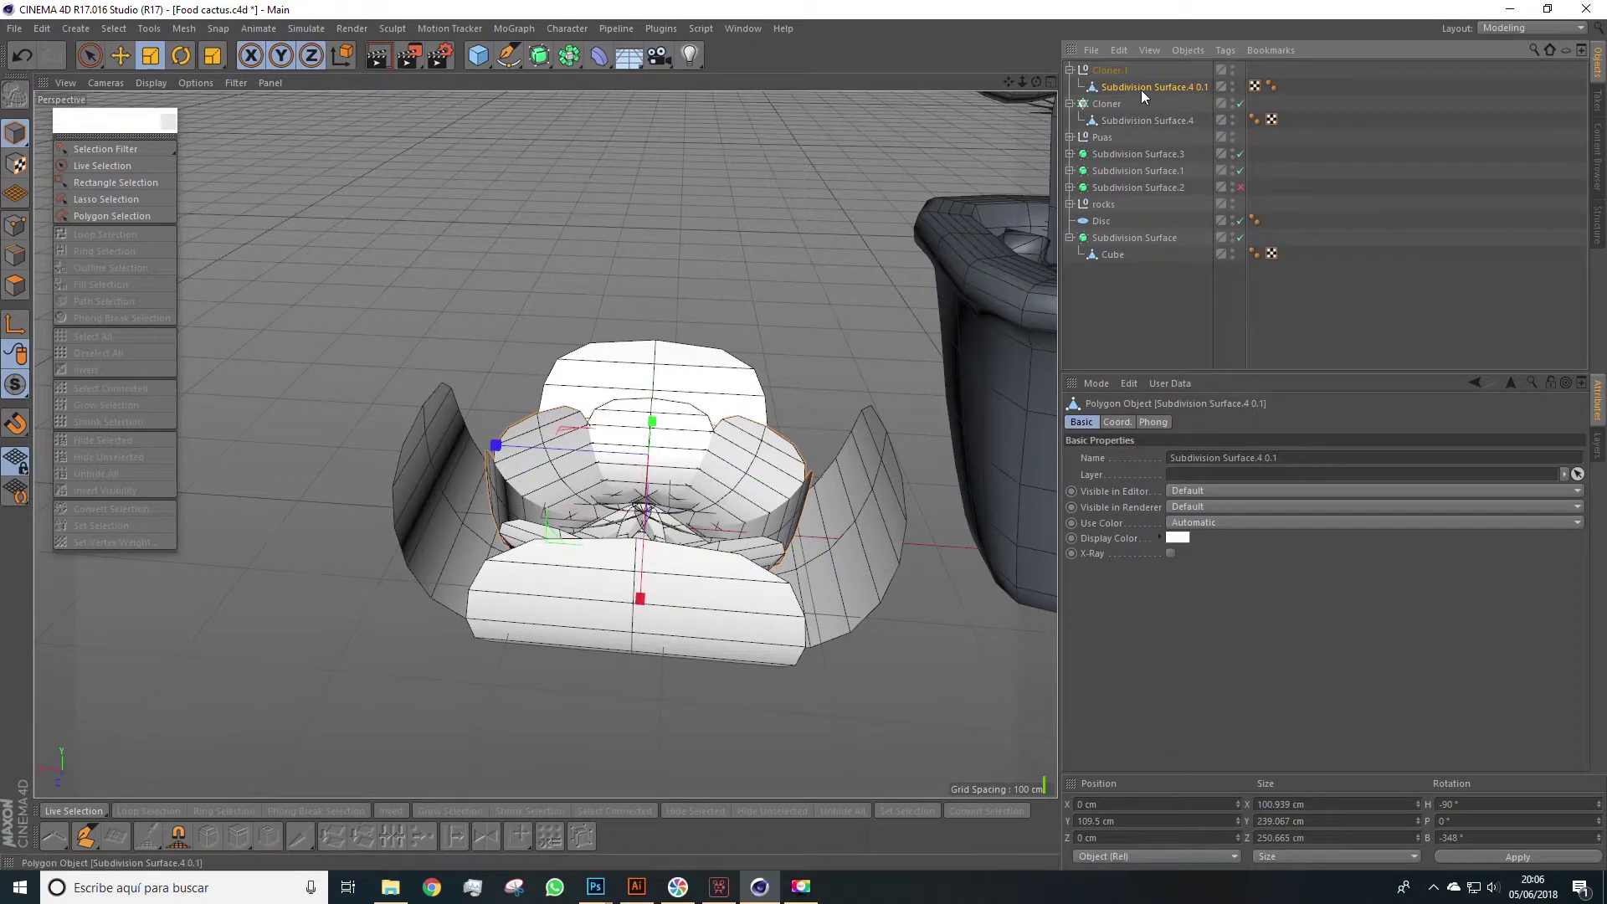
Step: Take the merged inner petals out of their null, rename them flor, and delete the empty Cloner.1 null
left_click_drag(1128, 62, 1125, 67)
double_click(1125, 69)
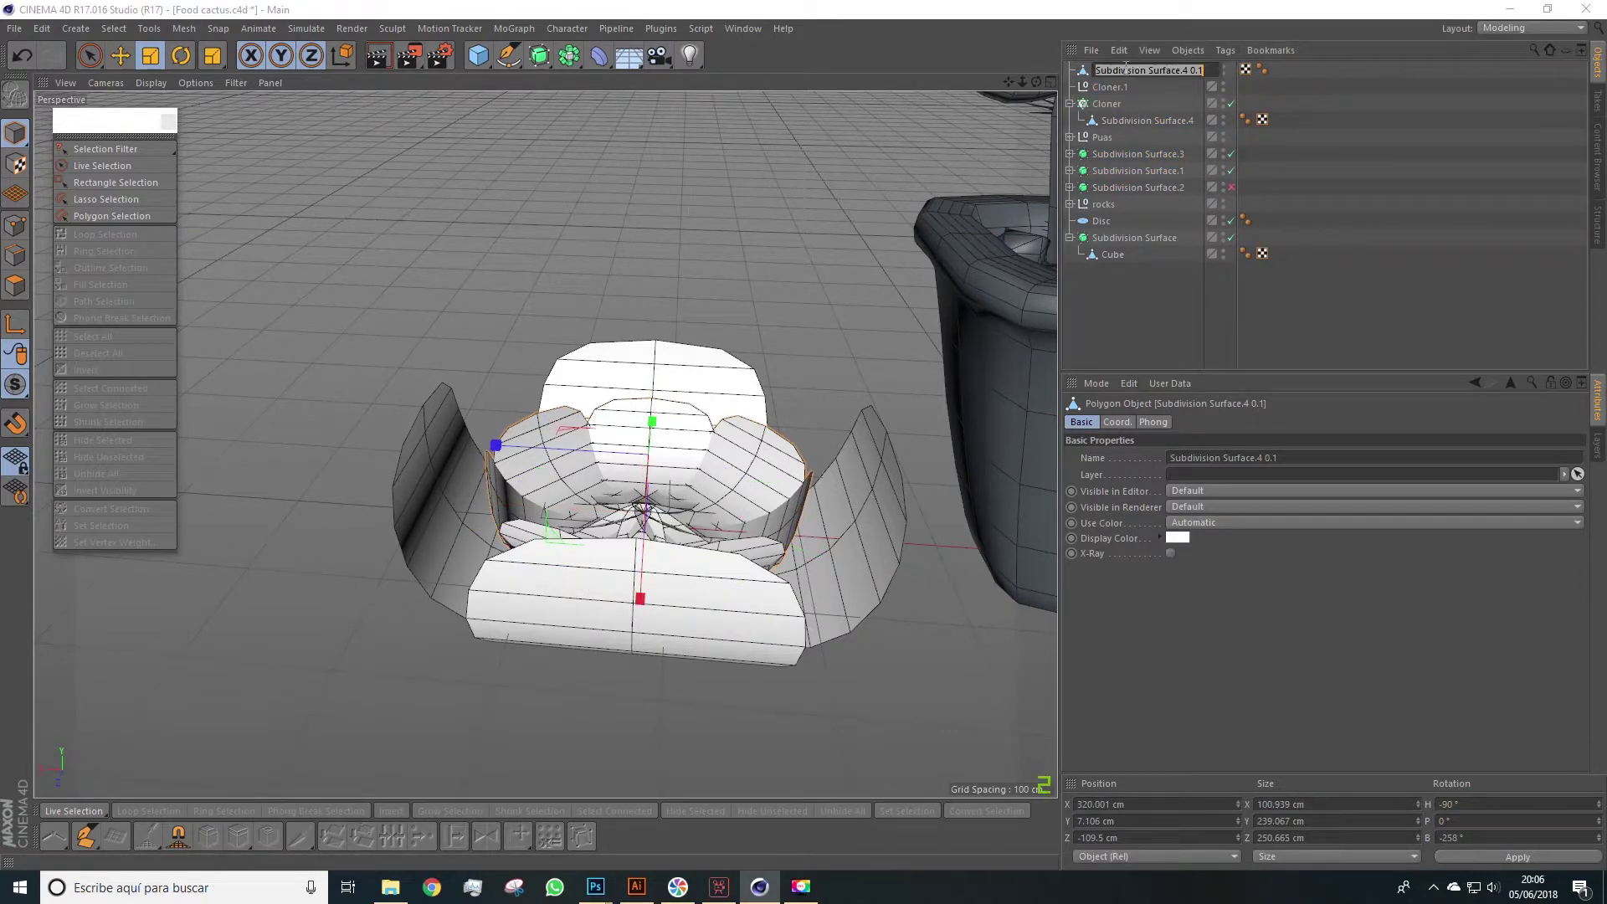
type("flo")
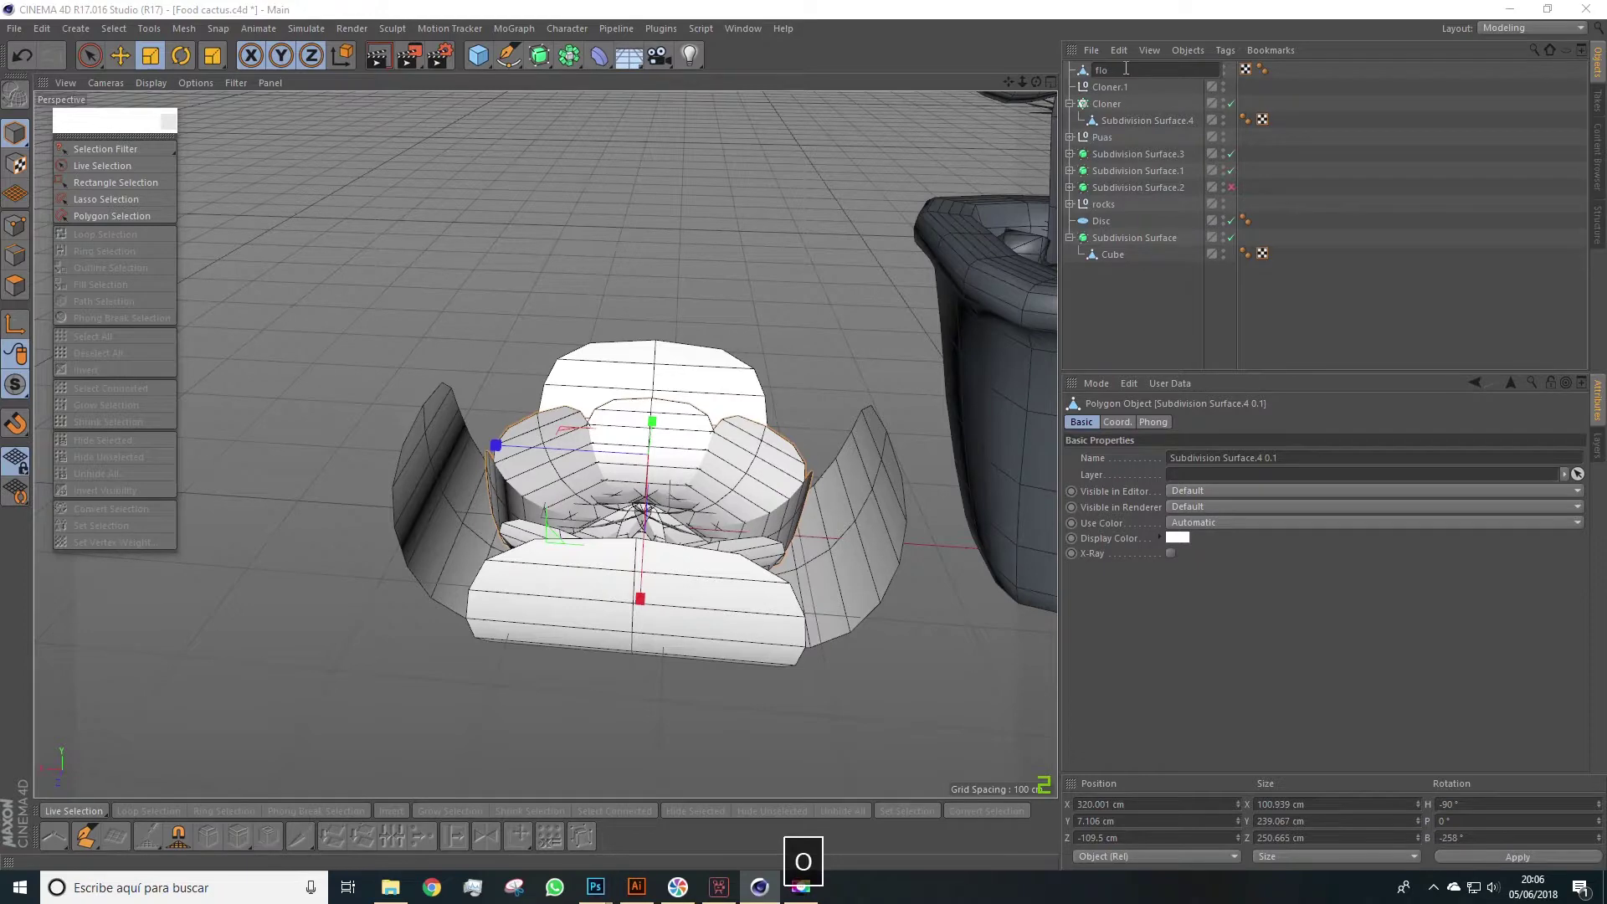
type("r")
key("Return")
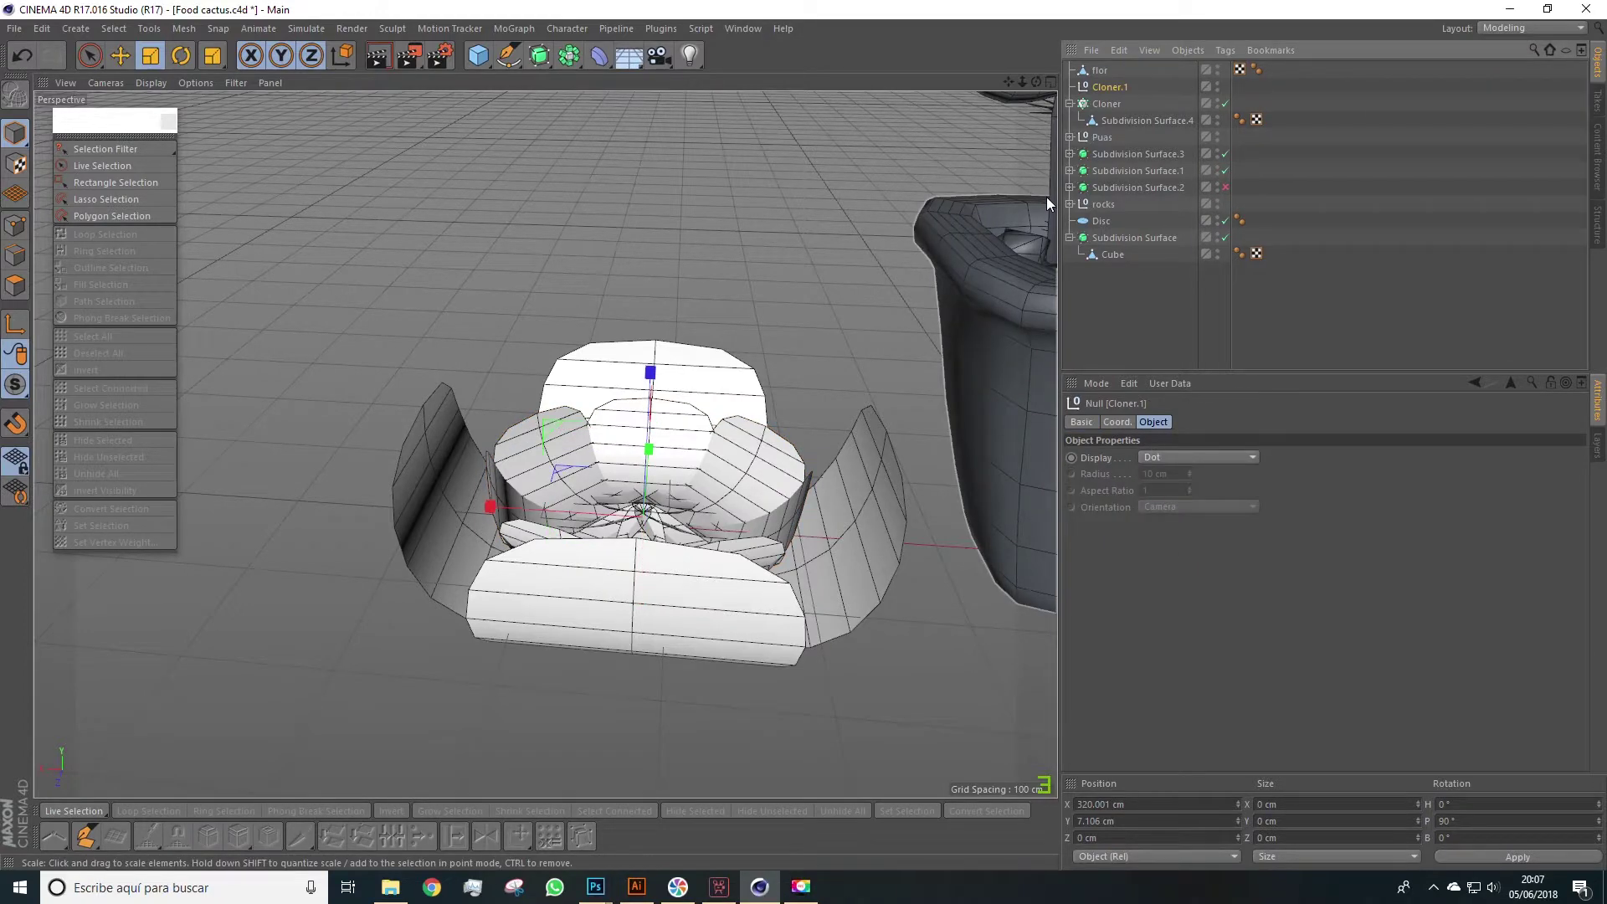
key("Delete")
Step: Set the outer petal Cloner's count to 5
left_click(1107, 87)
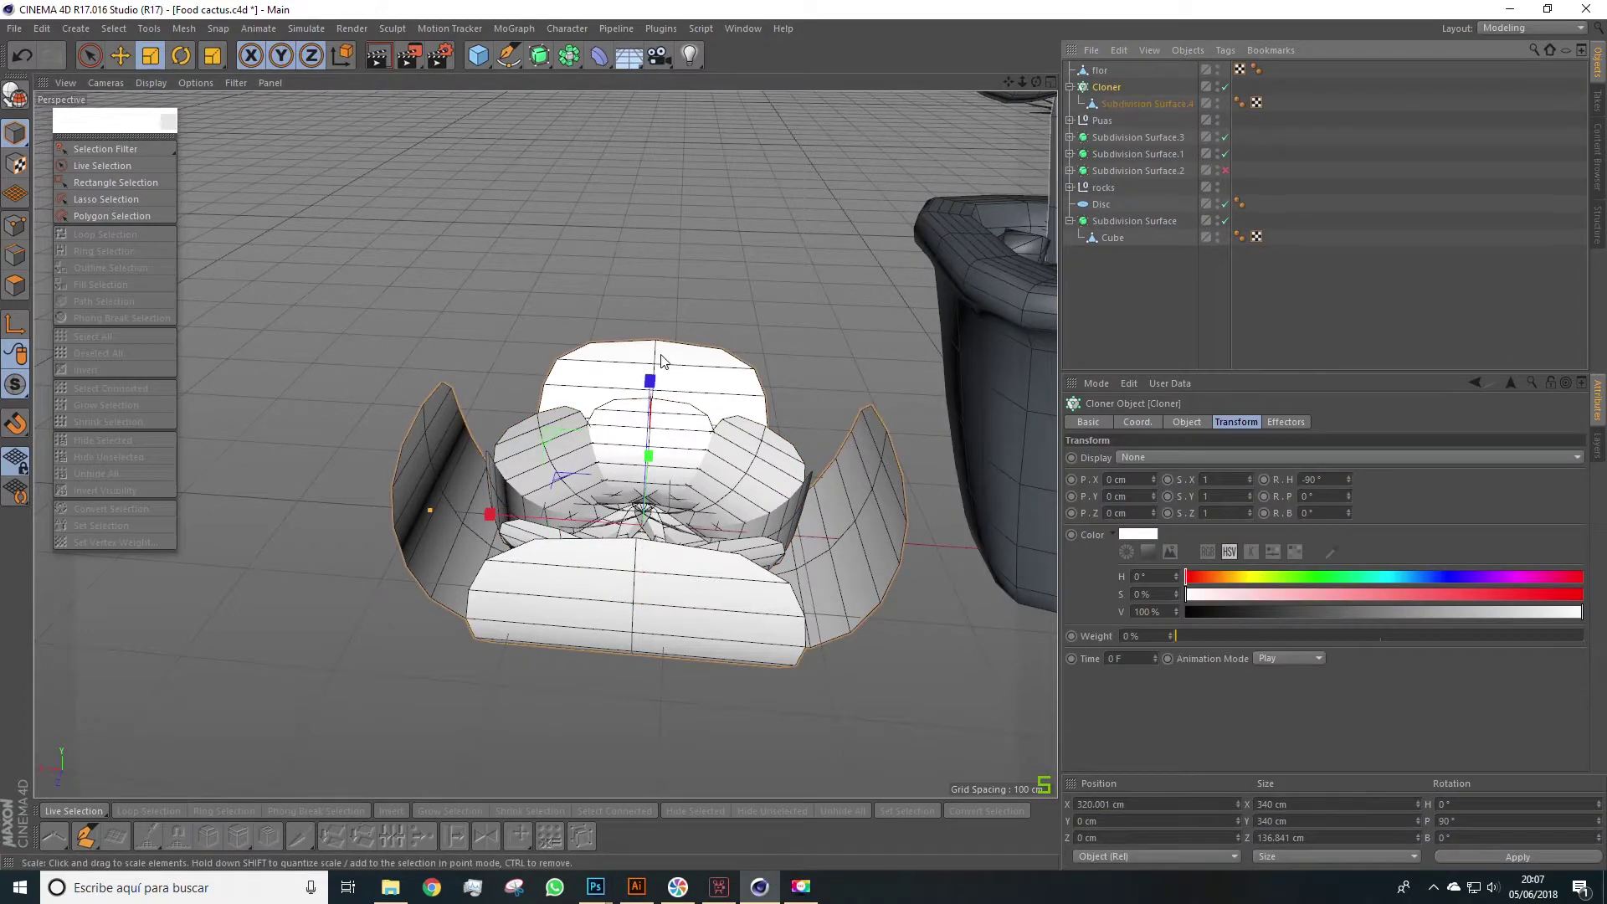
left_click_drag(661, 361, 604, 356, "alt")
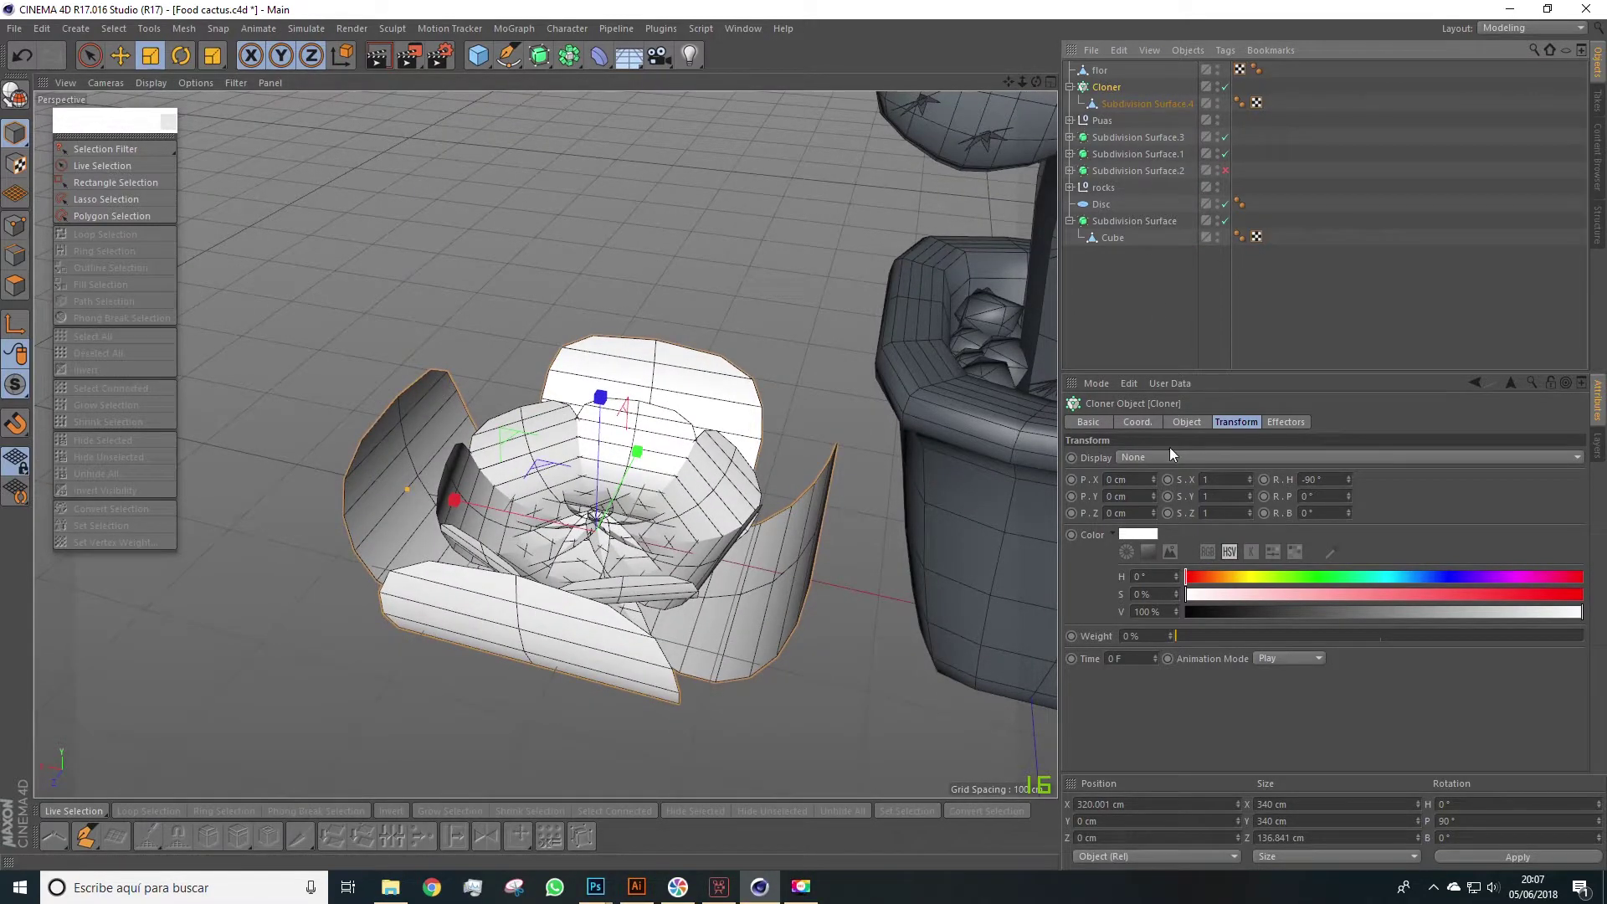
left_click(1184, 422)
left_click(1164, 529)
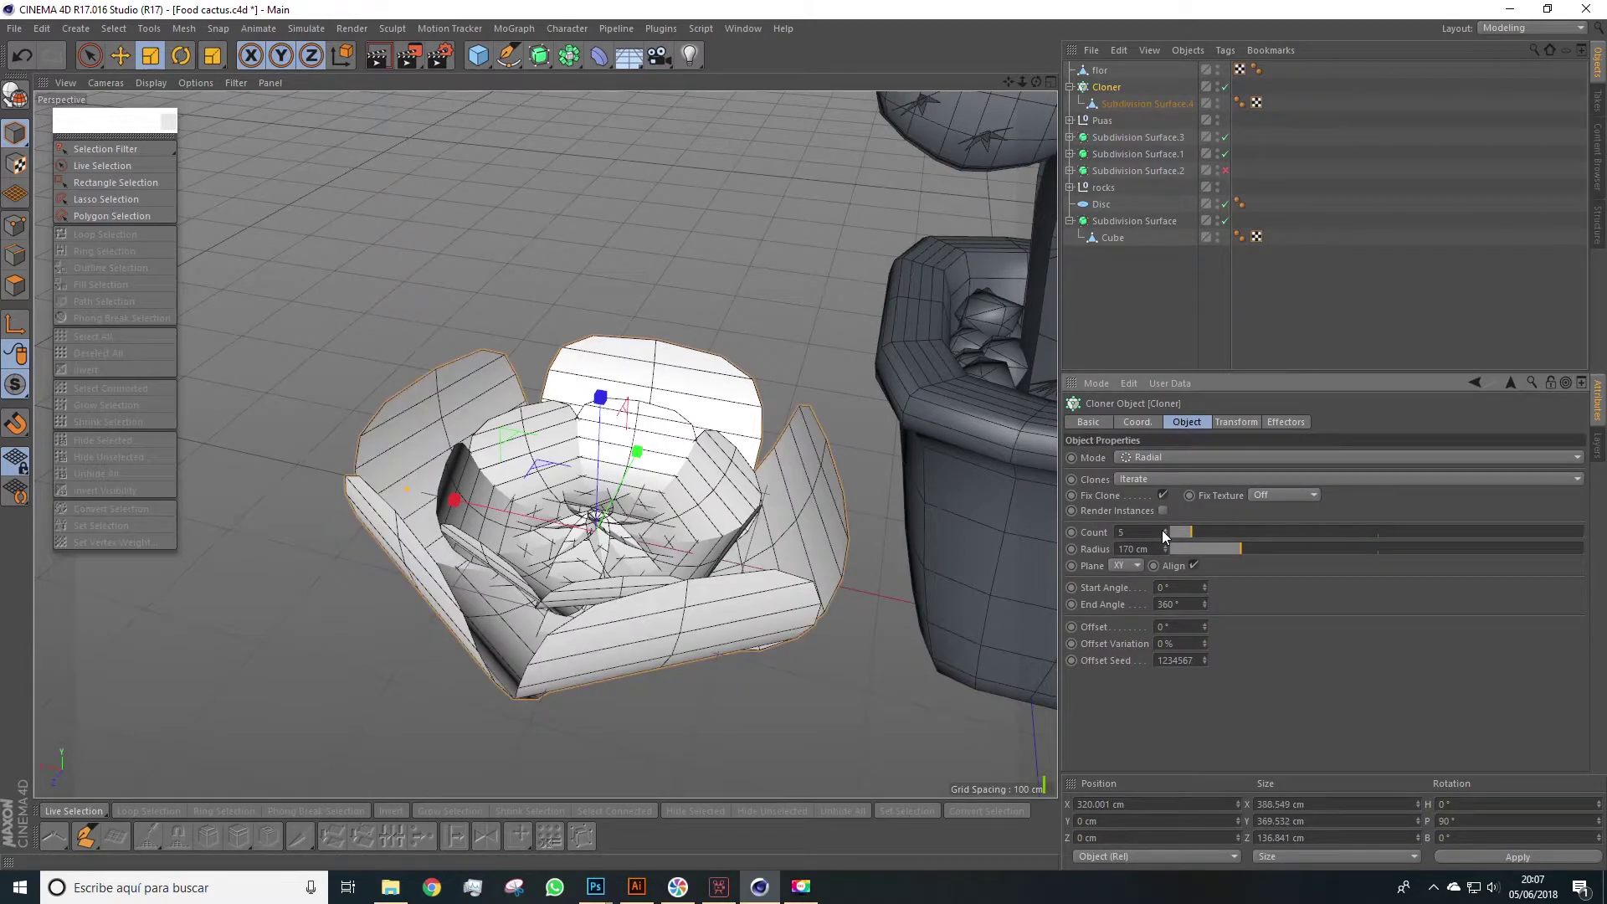
left_click_drag(963, 452, 689, 460, "alt")
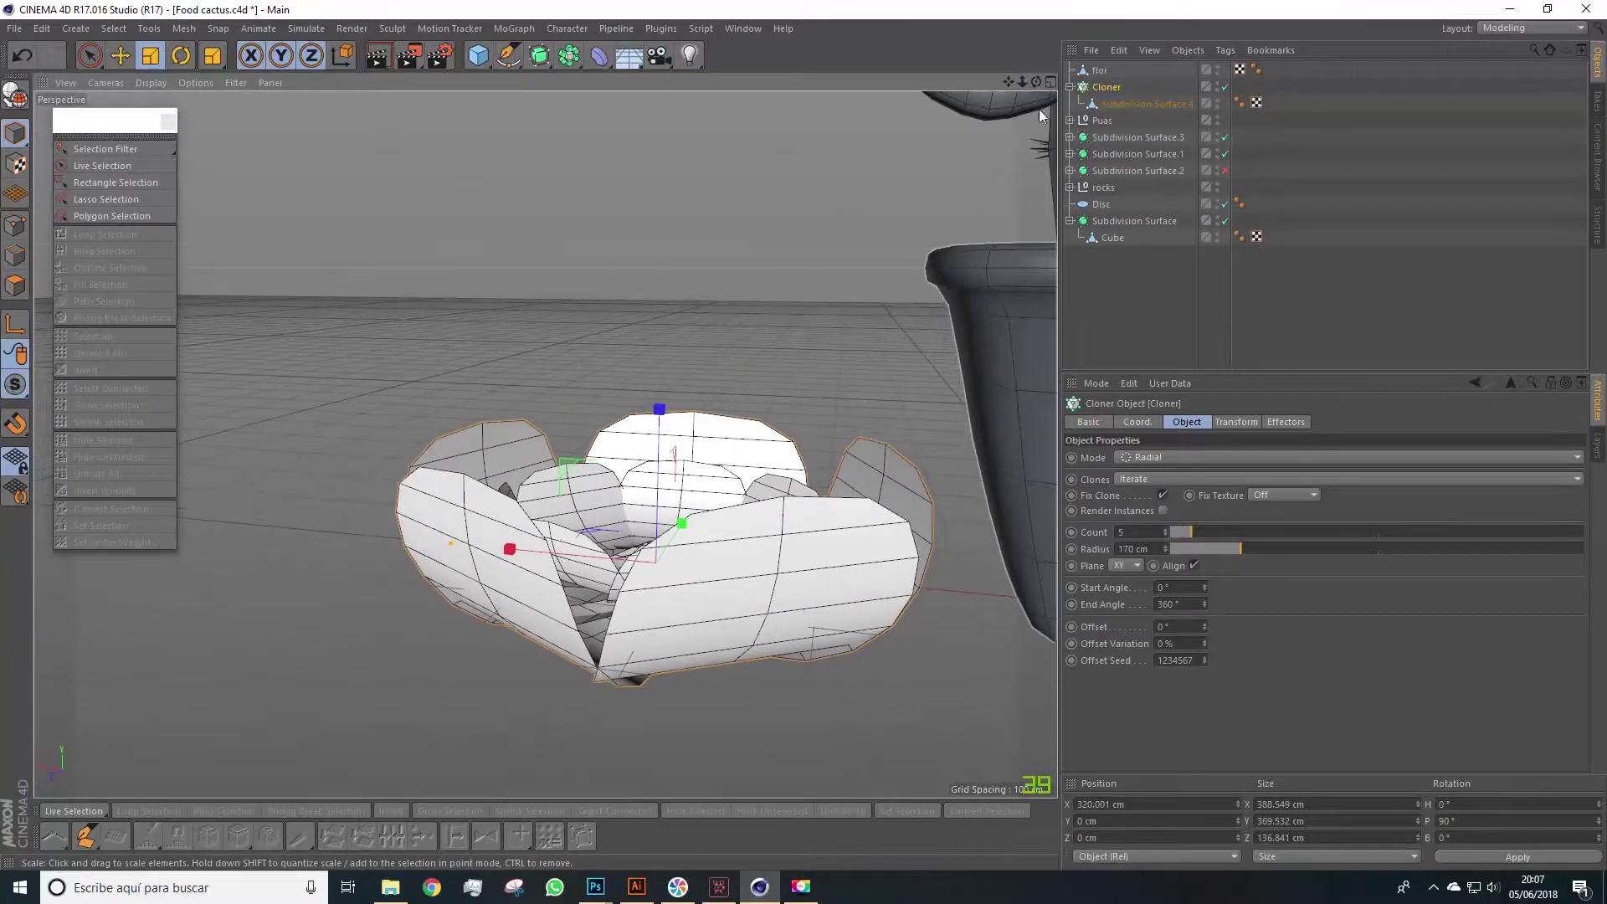
Step: Make the outer Cloner editable and merge its petals into one object with Connect Objects + Delete
key("c")
left_click(1111, 107)
left_click(1117, 171, "shift")
right_click(1115, 172)
left_click(1176, 596)
Step: Take the merged outer petals out of their null, rename them flor2, and delete the empty Cloner null
left_click_drag(1122, 104, 1147, 77)
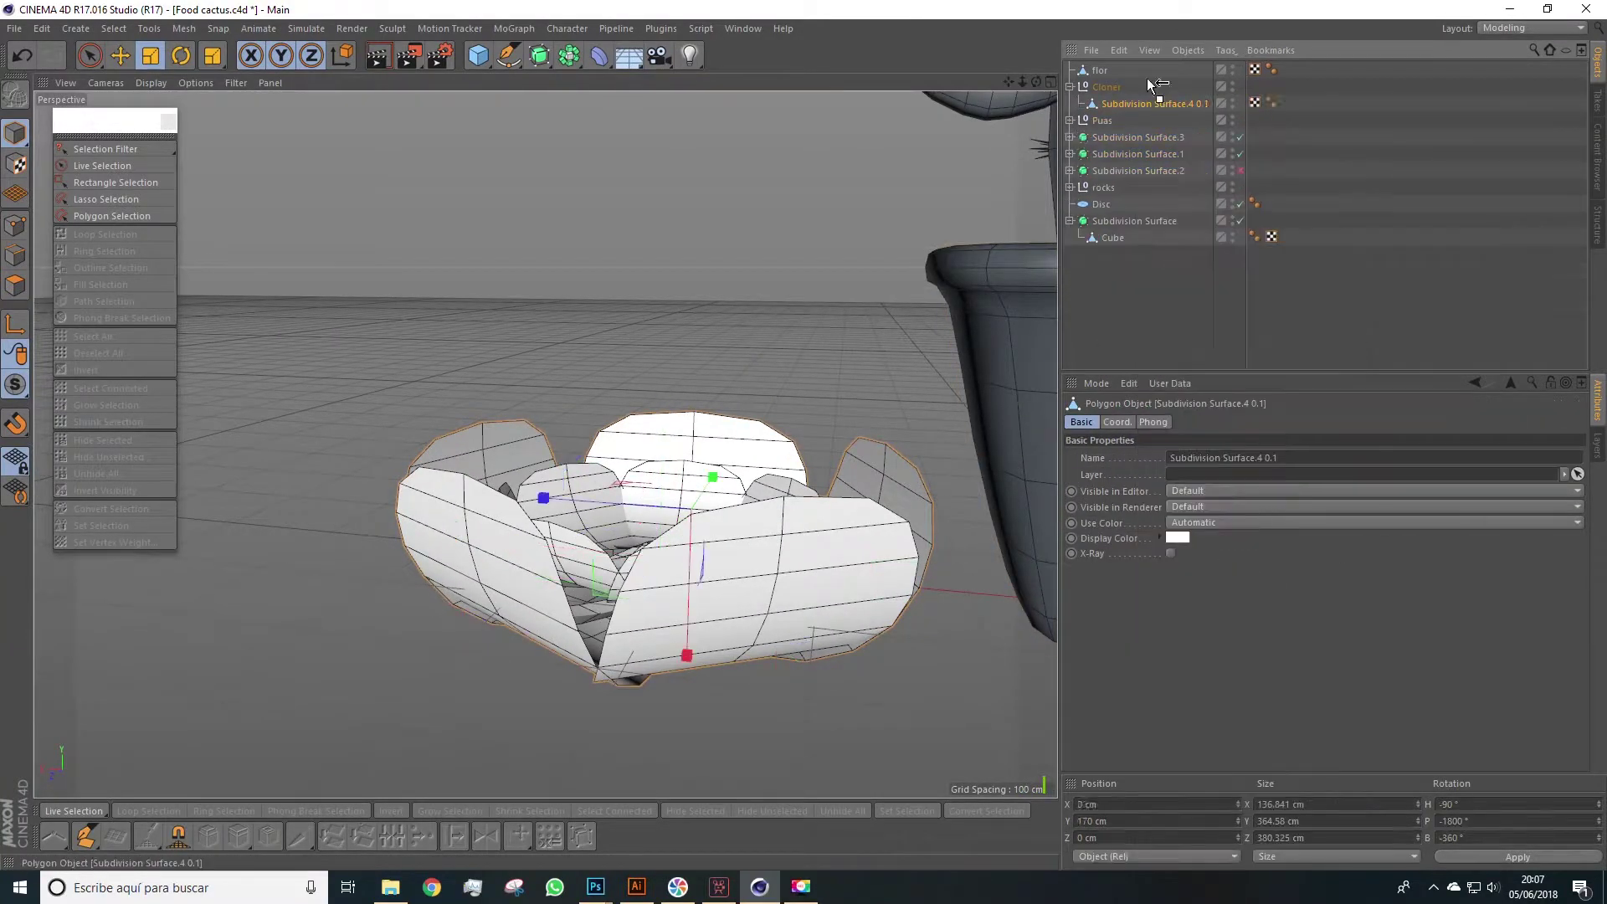
type("flor2")
key("Delete")
Step: Flatten the outer petal ring flor2 by scaling it down along its X axis
left_click_drag(837, 469, 795, 402, "alt")
left_click_drag(722, 651, 726, 737)
key("ctrl+z")
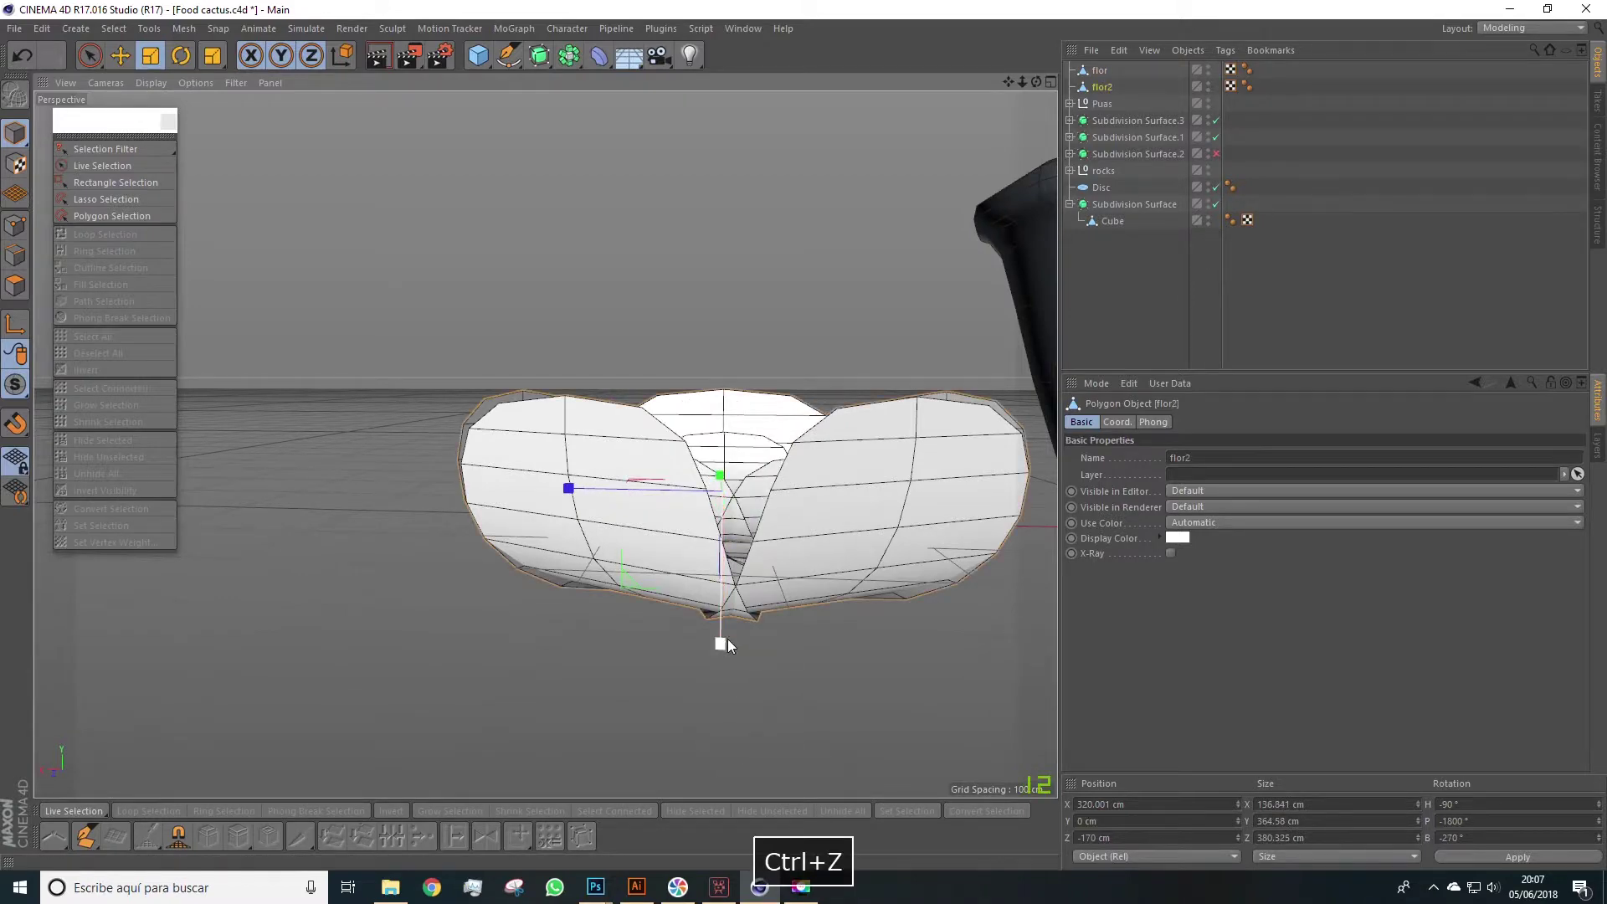
mouse_move(724, 645)
left_mouse_down()
mouse_move(711, 690)
mouse_move(699, 655)
left_mouse_up()
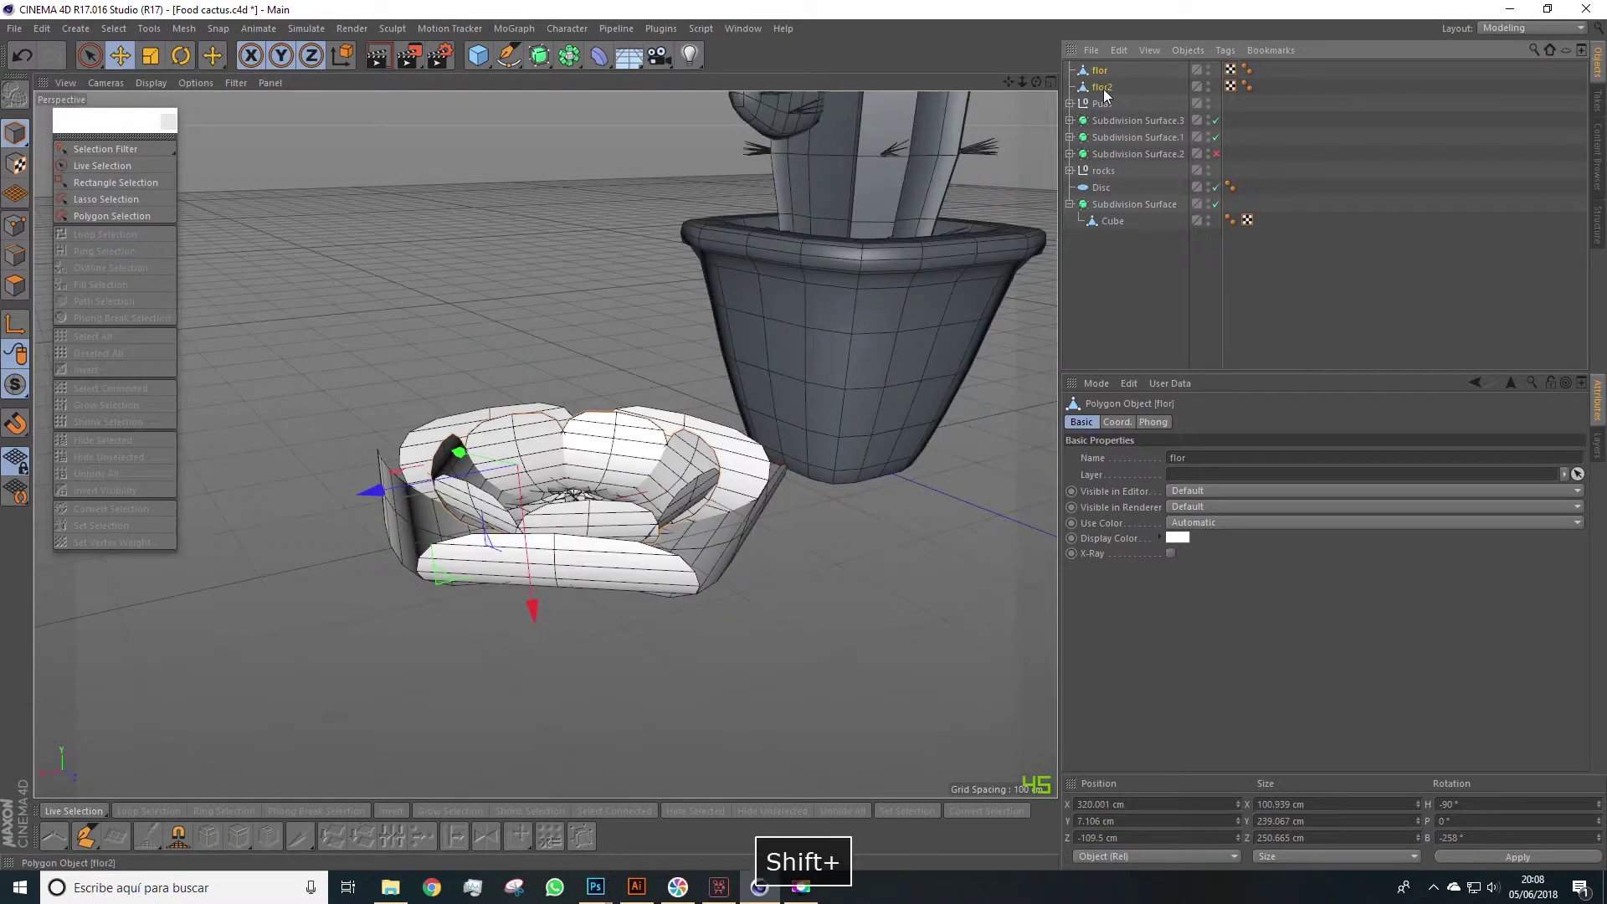
Step: Group flor and flor2 together under one null
left_click(1102, 86, "shift")
right_click(1106, 90)
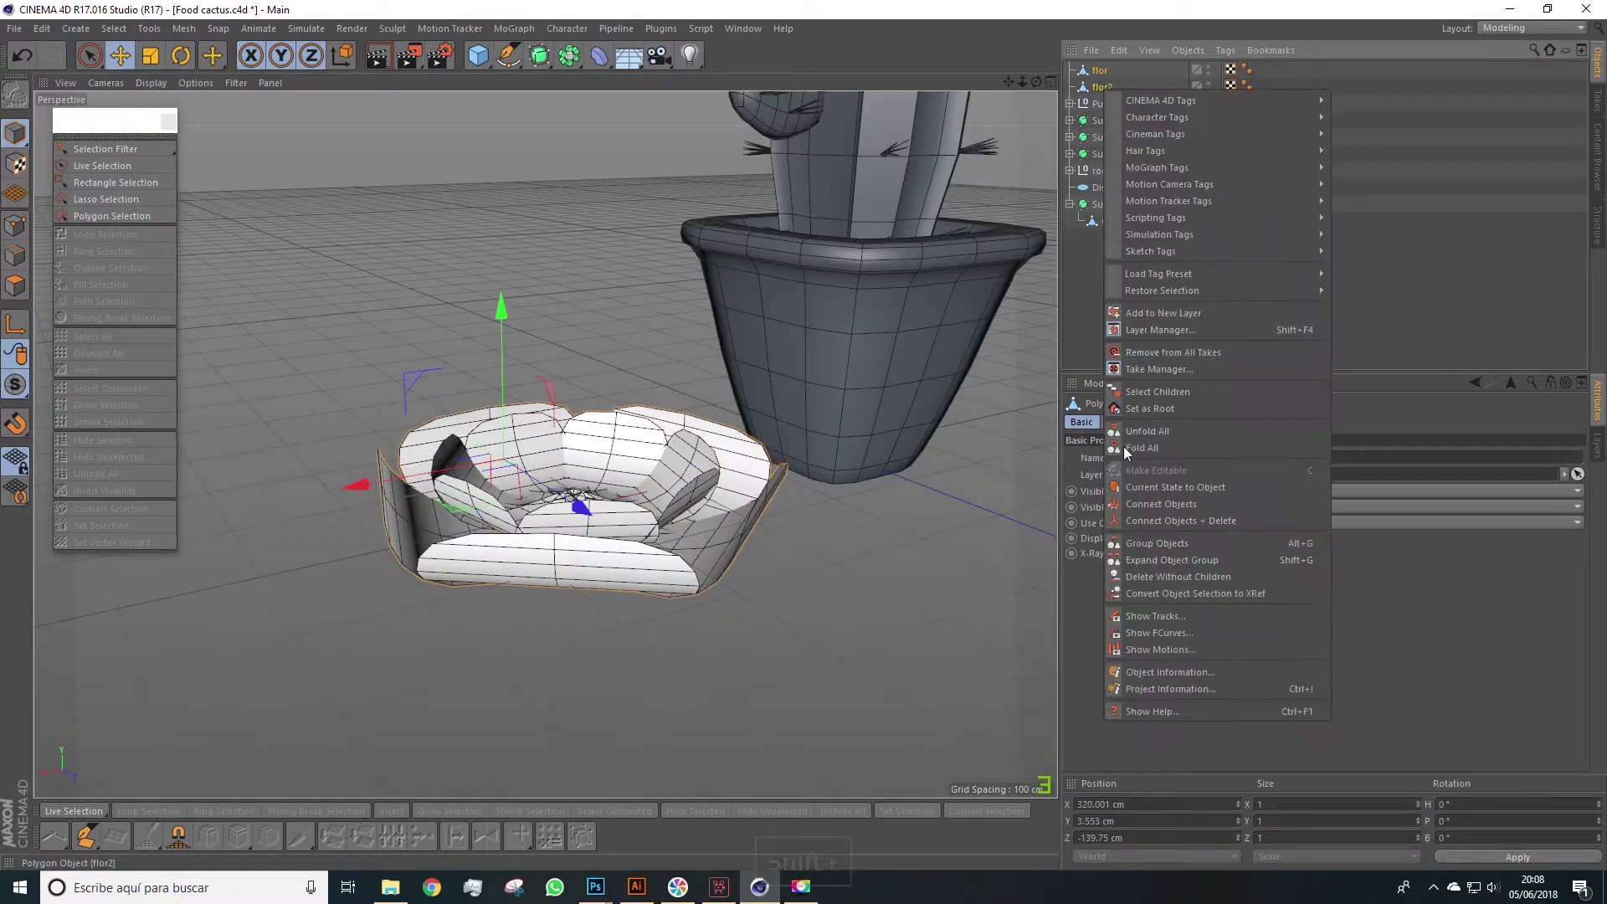
left_click(1152, 545)
Step: Raise the flower group to about 548 cm in Y, scale it down and seat it on the cactus tip
left_click_drag(592, 419, 595, 420, "alt")
left_click_drag(738, 298, 465, 105, "alt")
left_click(20, 328)
middle_click_drag(616, 472, 557, 725, "alt")
left_click_drag(392, 352, 385, 118)
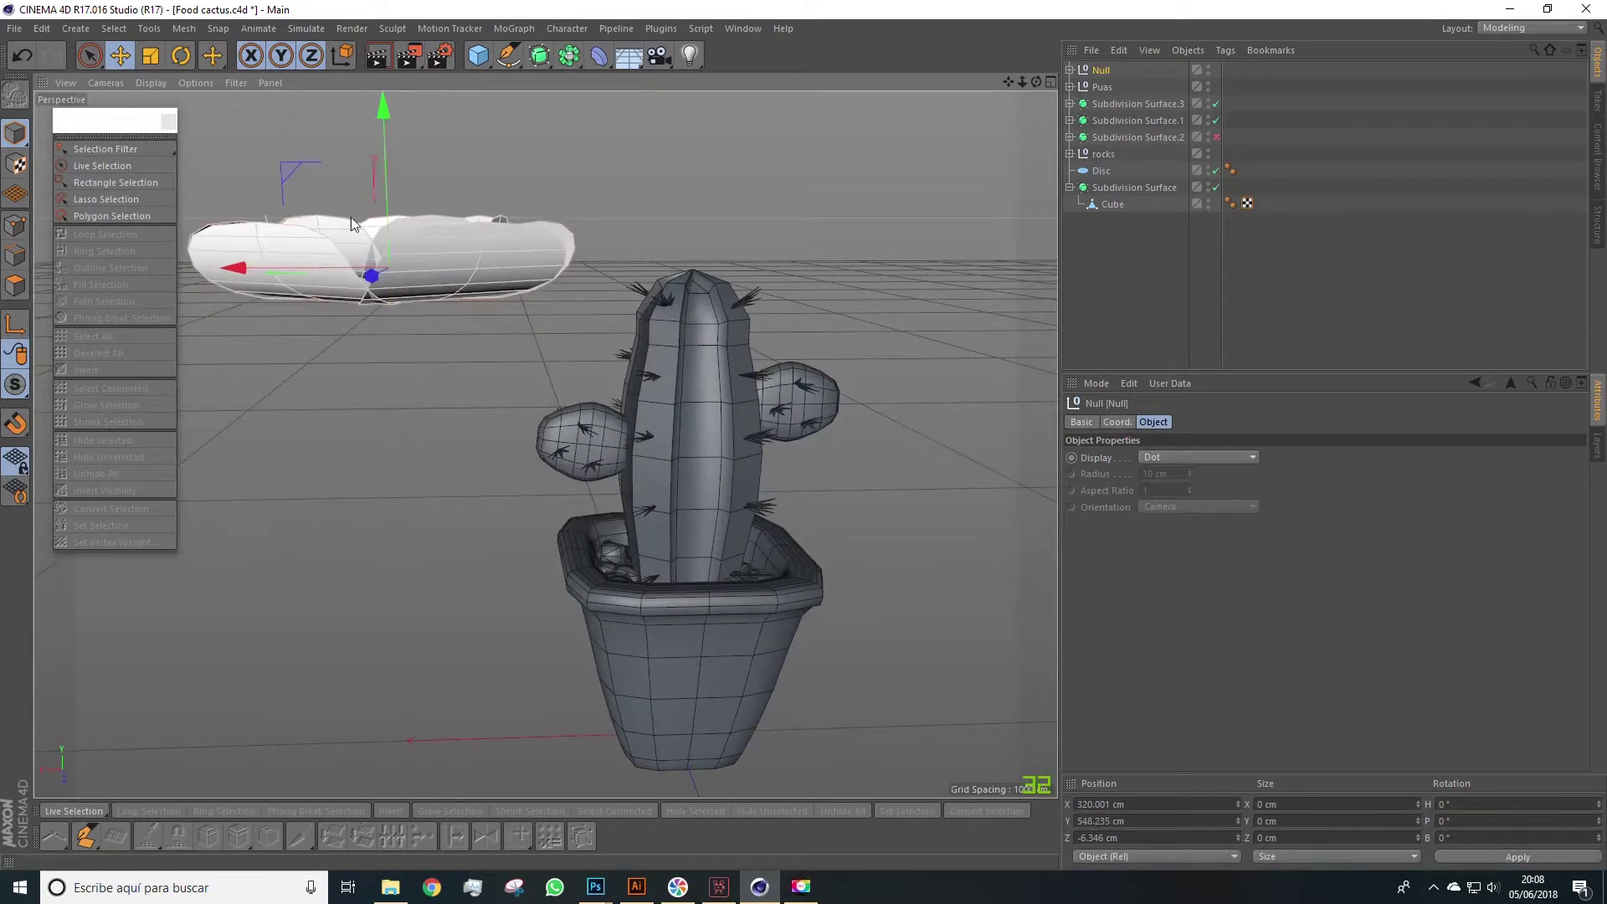
left_click_drag(295, 269, 267, 100)
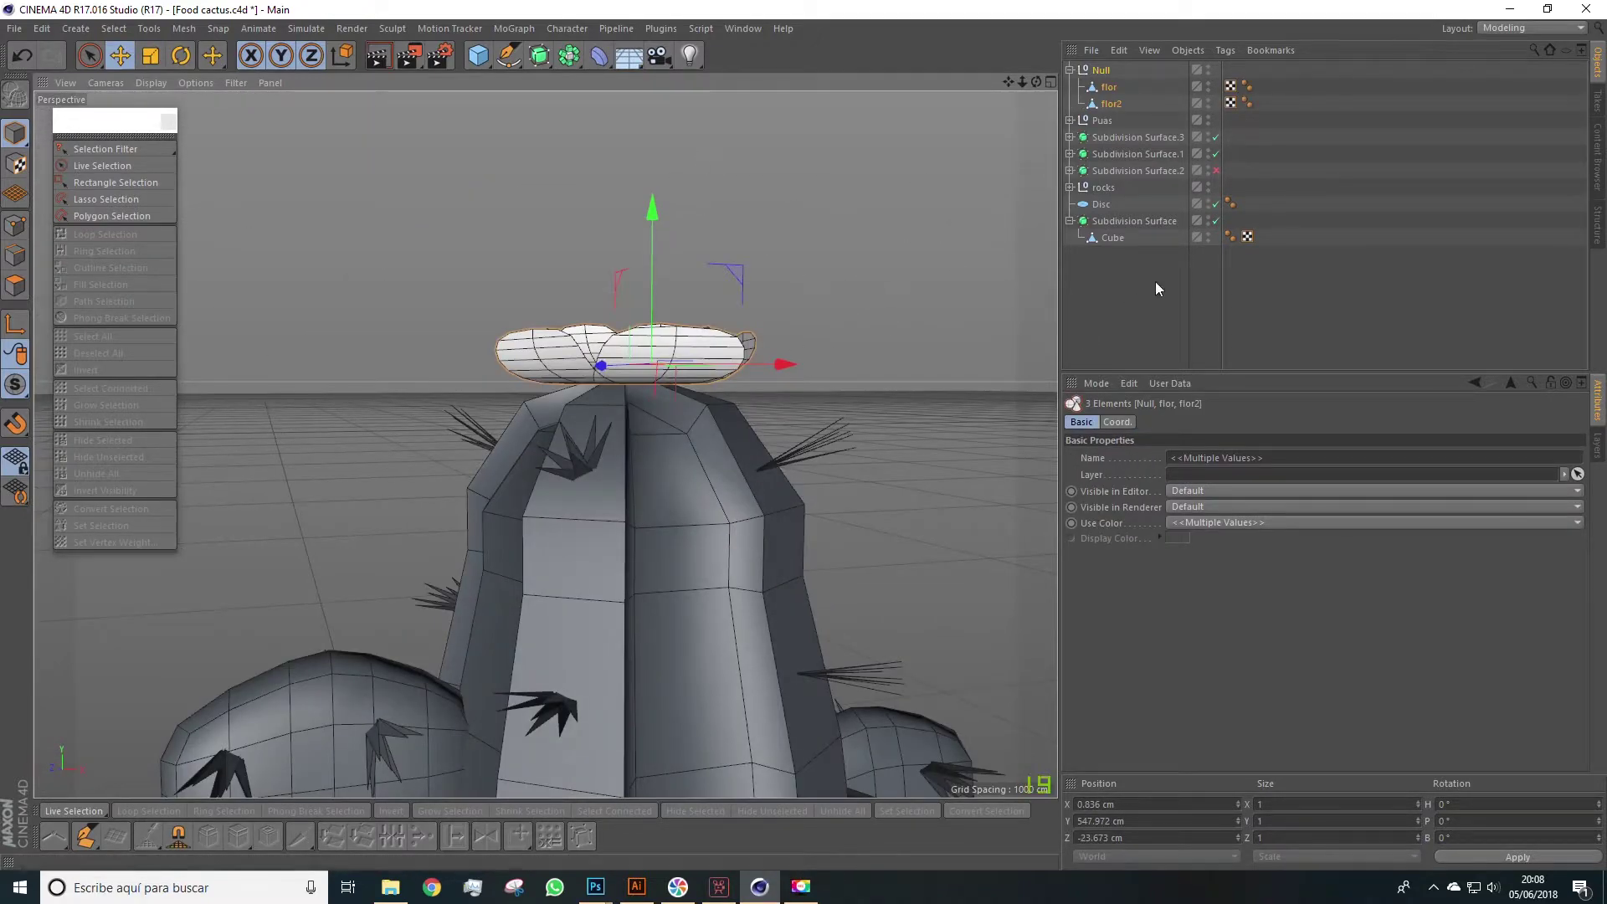
left_click(1155, 289)
Step: Add a Spherify deformer as a child of flor and move it up to the flower on the cactus tip
left_click(600, 56)
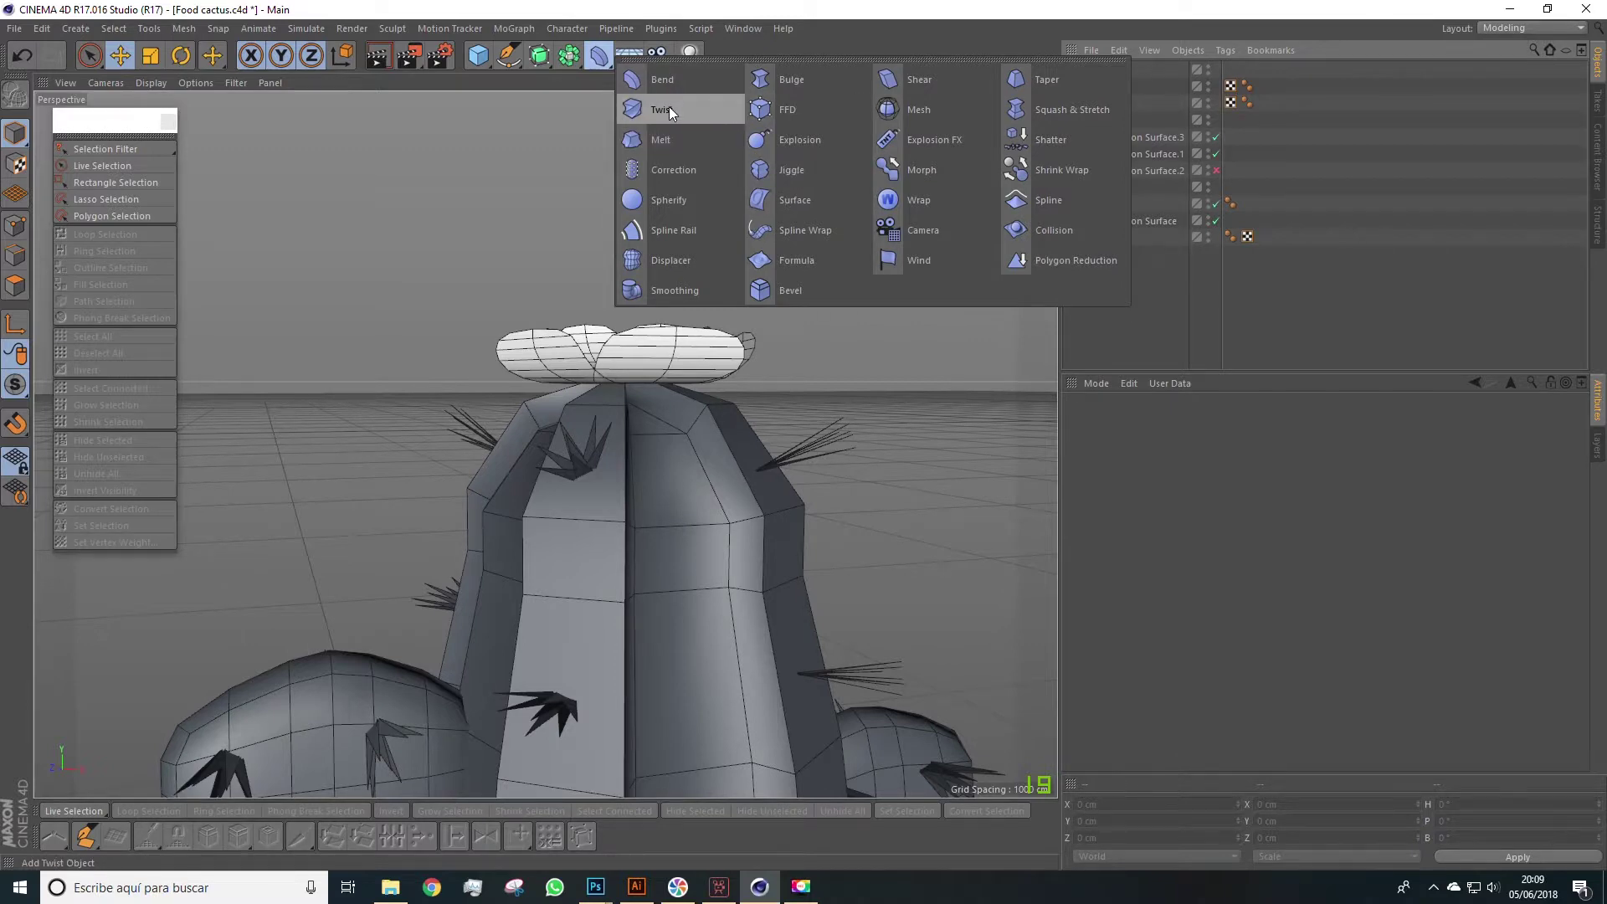
left_click(685, 203)
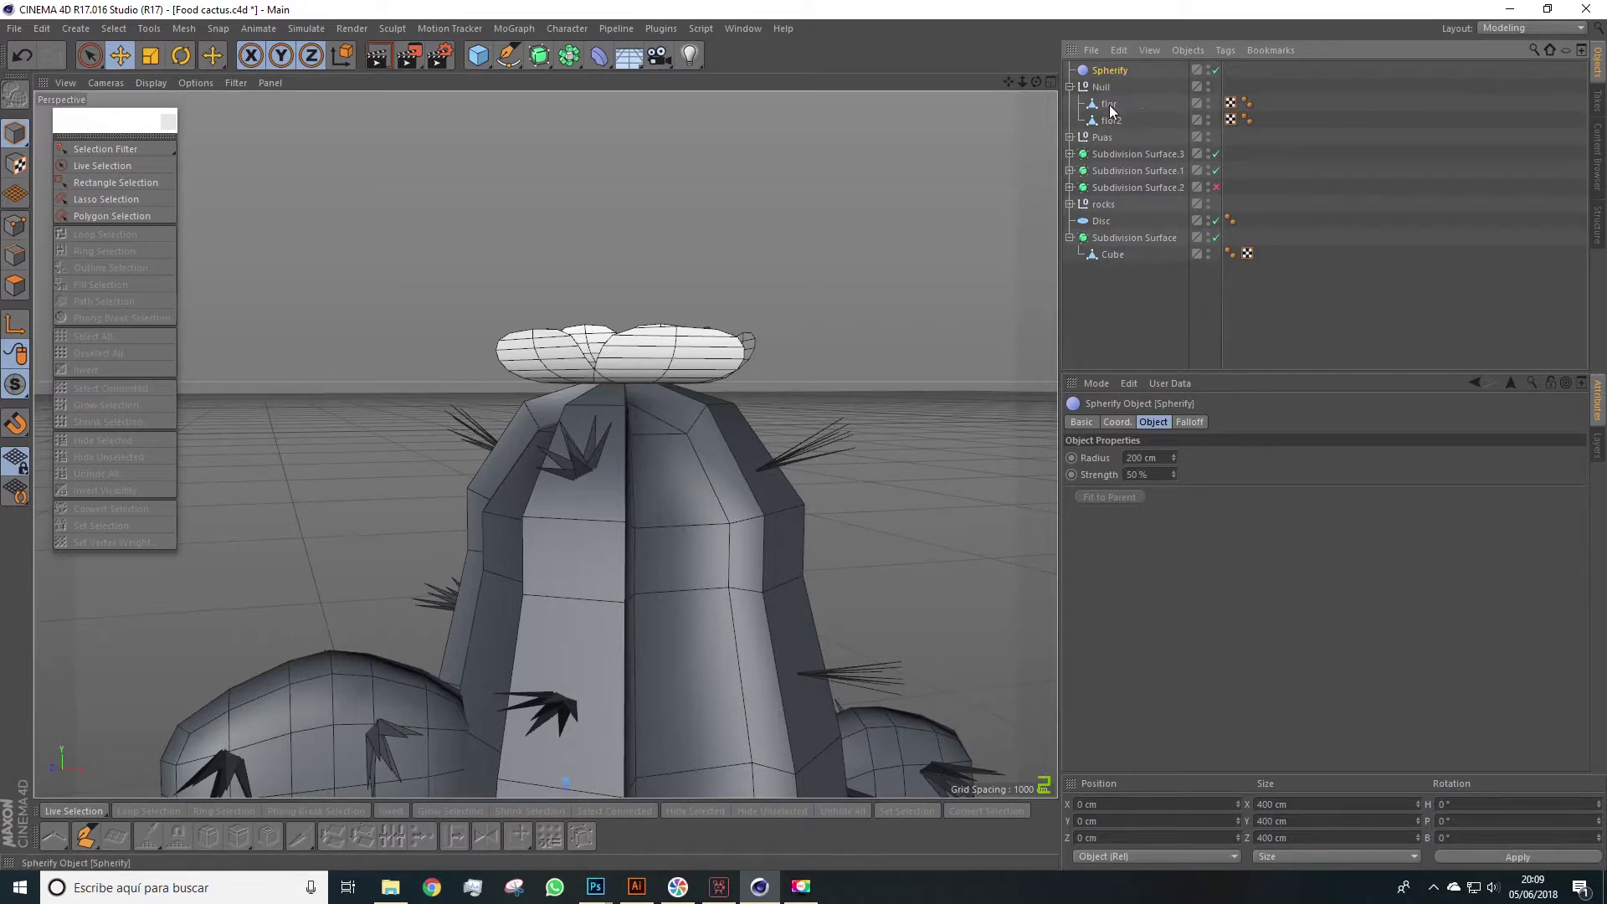
left_click_drag(1111, 109, 1111, 116)
left_click_drag(879, 502, 861, 457, "alt")
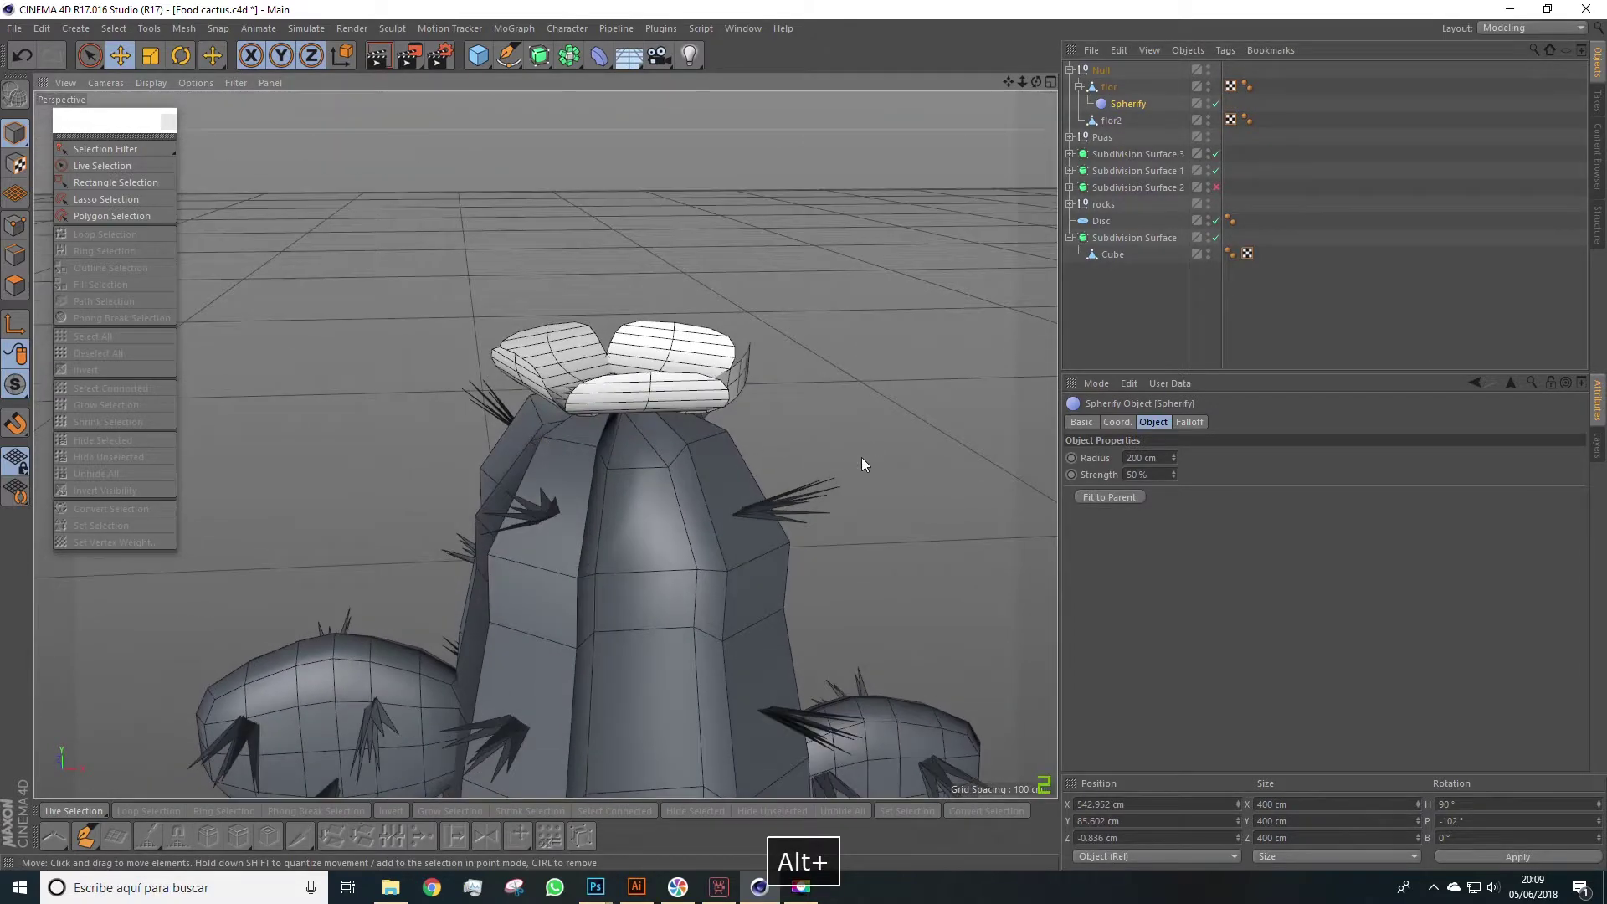
scroll(867, 454, "down", 5)
middle_click_drag(873, 456, 819, 433, "alt")
left_click_drag(691, 603, 705, 103)
scroll(726, 221, "up", 4)
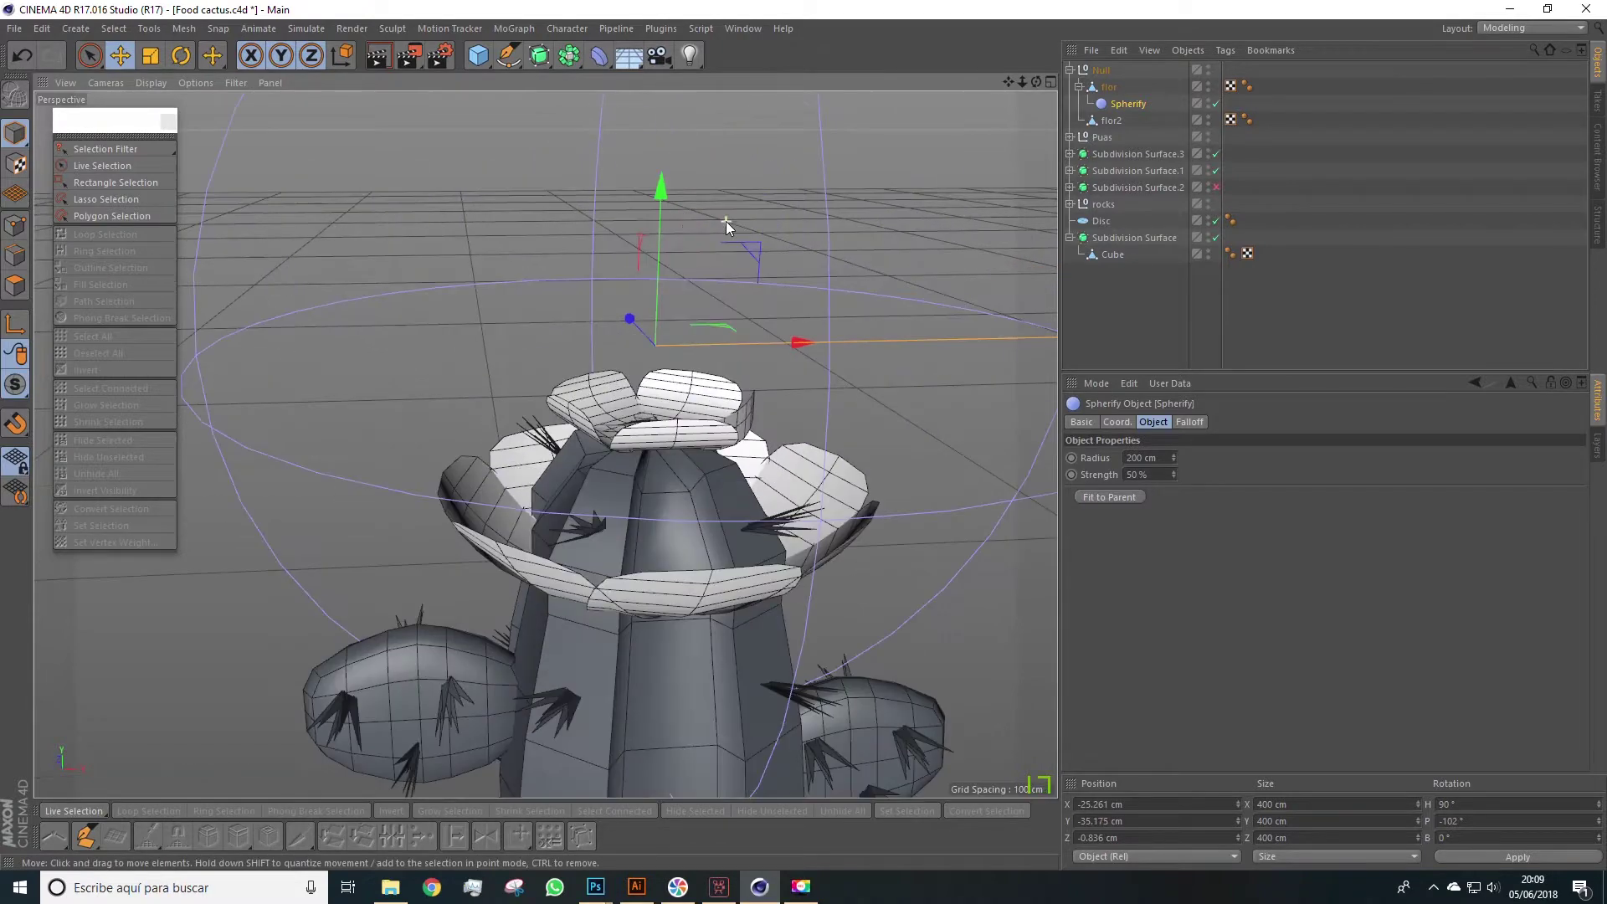
Step: Scale the Spherify deformer down and lower it toward the flower
left_click(156, 57)
left_click_drag(452, 243, 277, 255)
key("e")
left_click_drag(661, 177, 664, 216)
Step: Adjust the size and position of flor together with its Spherify deformer so the petal rings nest on the cactus tip
left_click(1109, 87, "shift")
left_click_drag(619, 268, 469, 352, "alt")
key("t")
key("e")
left_click_drag(377, 666, 370, 669)
left_click_drag(502, 502, 586, 402, "alt")
Step: Bake the Spherify deformation of the flower group with Current State to Object and delete the original group
left_click(1101, 70)
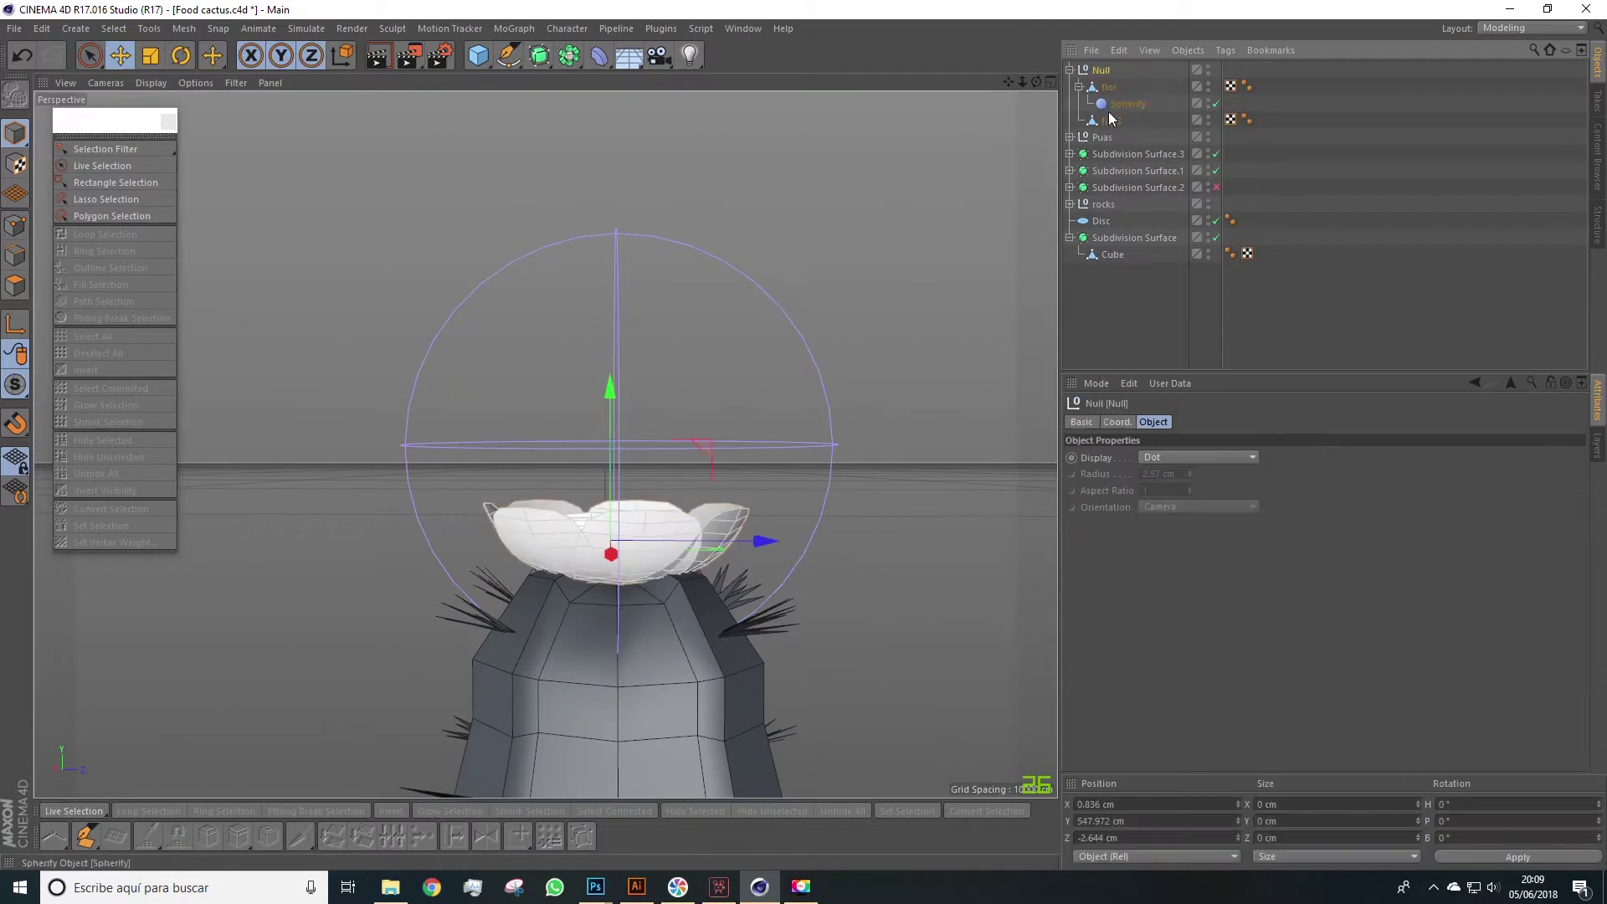
left_click(1110, 119, "shift")
right_click(1114, 120)
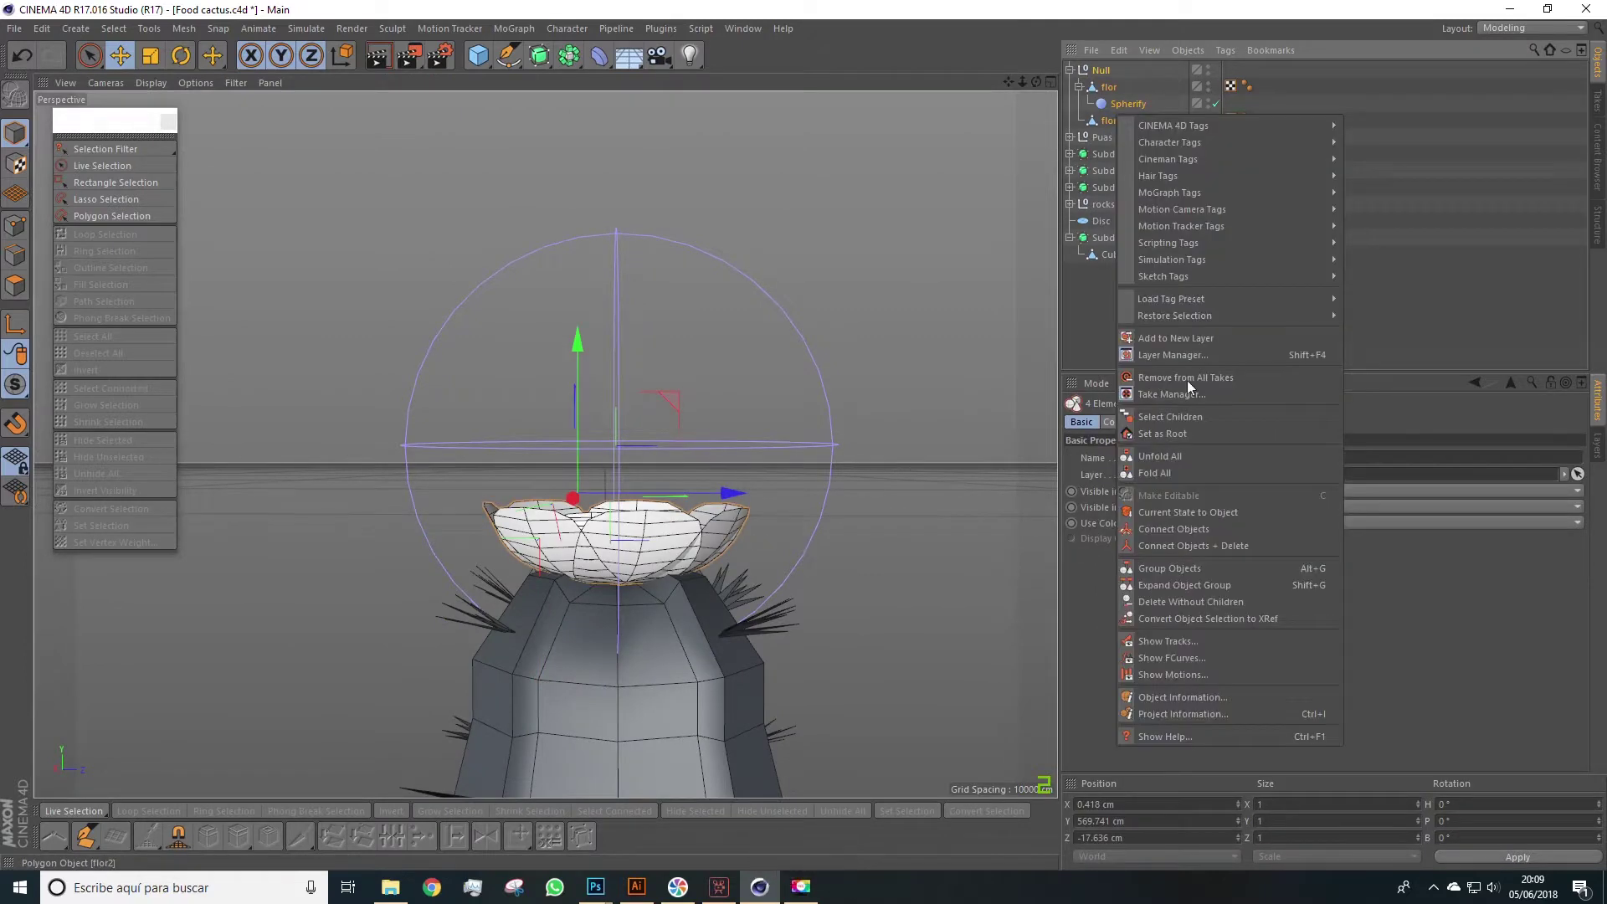
left_click(1178, 511)
key("Delete")
Step: Move flor and flor2 out of their nulls to the top level and delete the empty null
left_click(1111, 120)
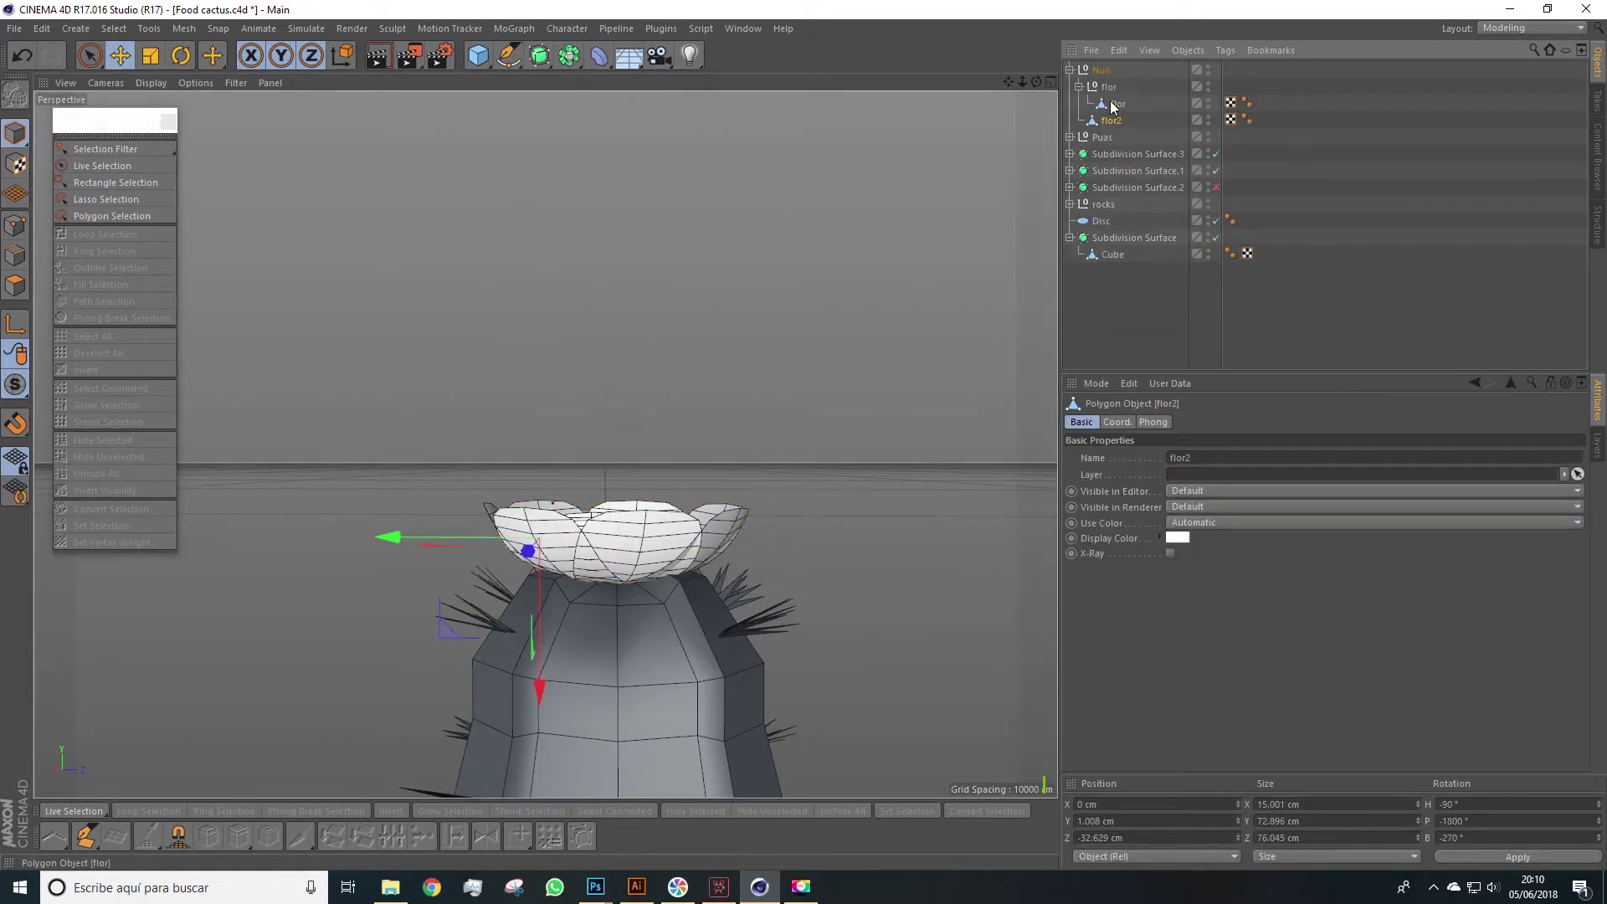
left_click_drag(1112, 104, 1102, 78)
left_click(1101, 104)
key("Delete")
left_click(1102, 87)
Step: Examine the flower and whole potted cactus from several angles, previewing the cactus body with Subdivision Surface.2 enabled and disabled
left_click_drag(636, 352, 549, 397, "alt")
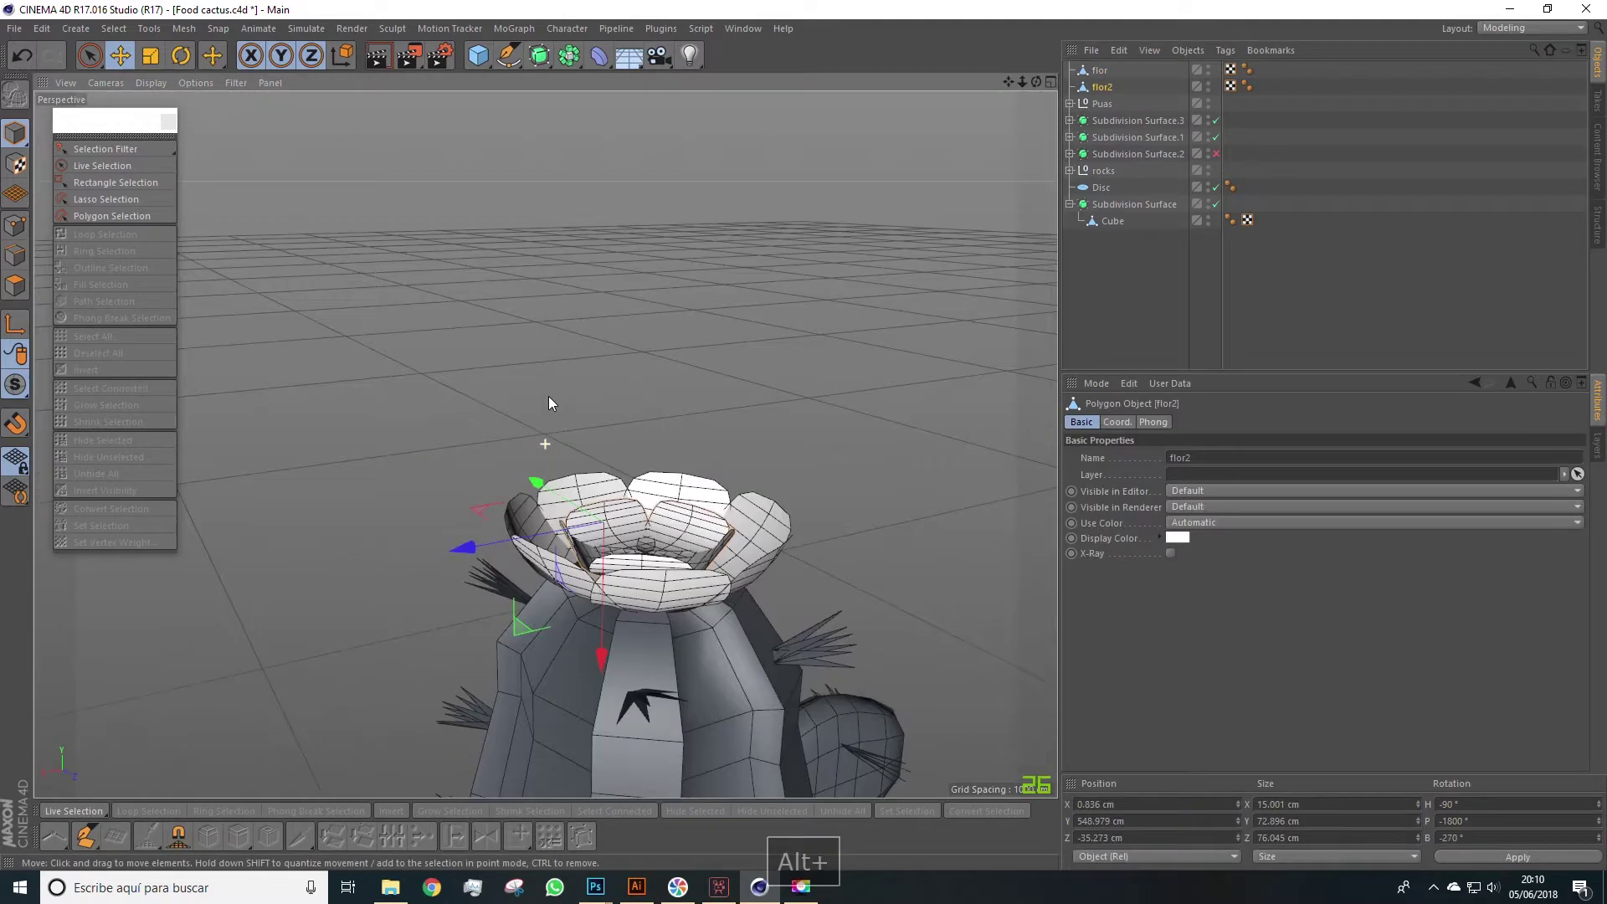
scroll(549, 395, "down", 4)
left_click_drag(653, 494, 615, 383, "alt")
left_click(1107, 318)
left_click_drag(711, 276, 707, 264, "alt")
middle_click_drag(800, 440, 784, 377, "alt")
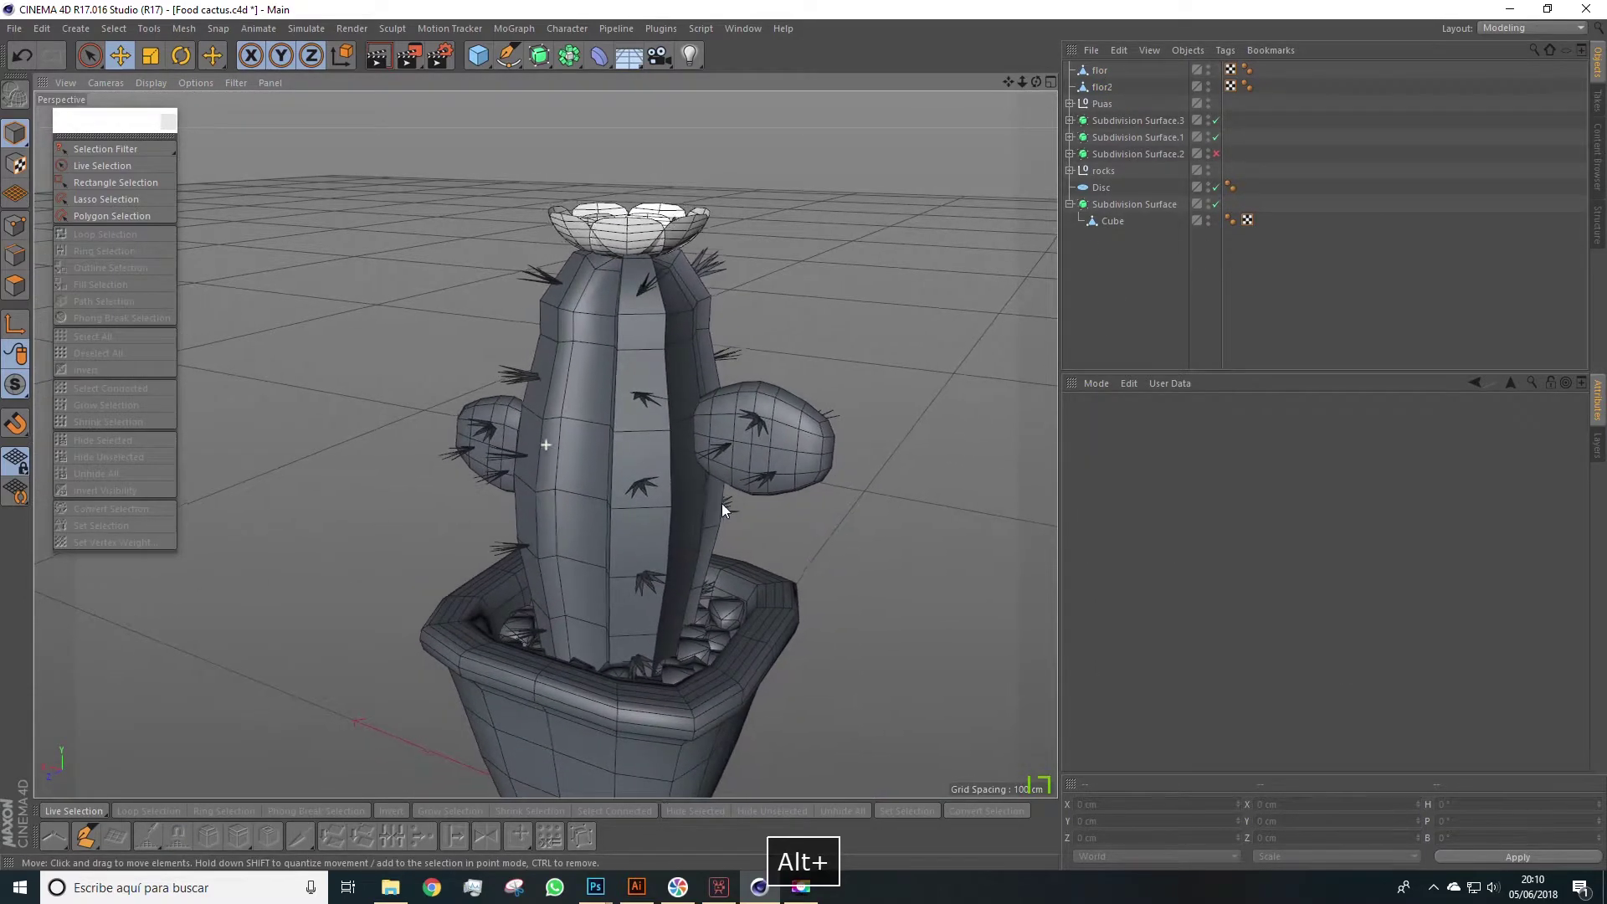
left_click_drag(722, 504, 745, 449, "alt")
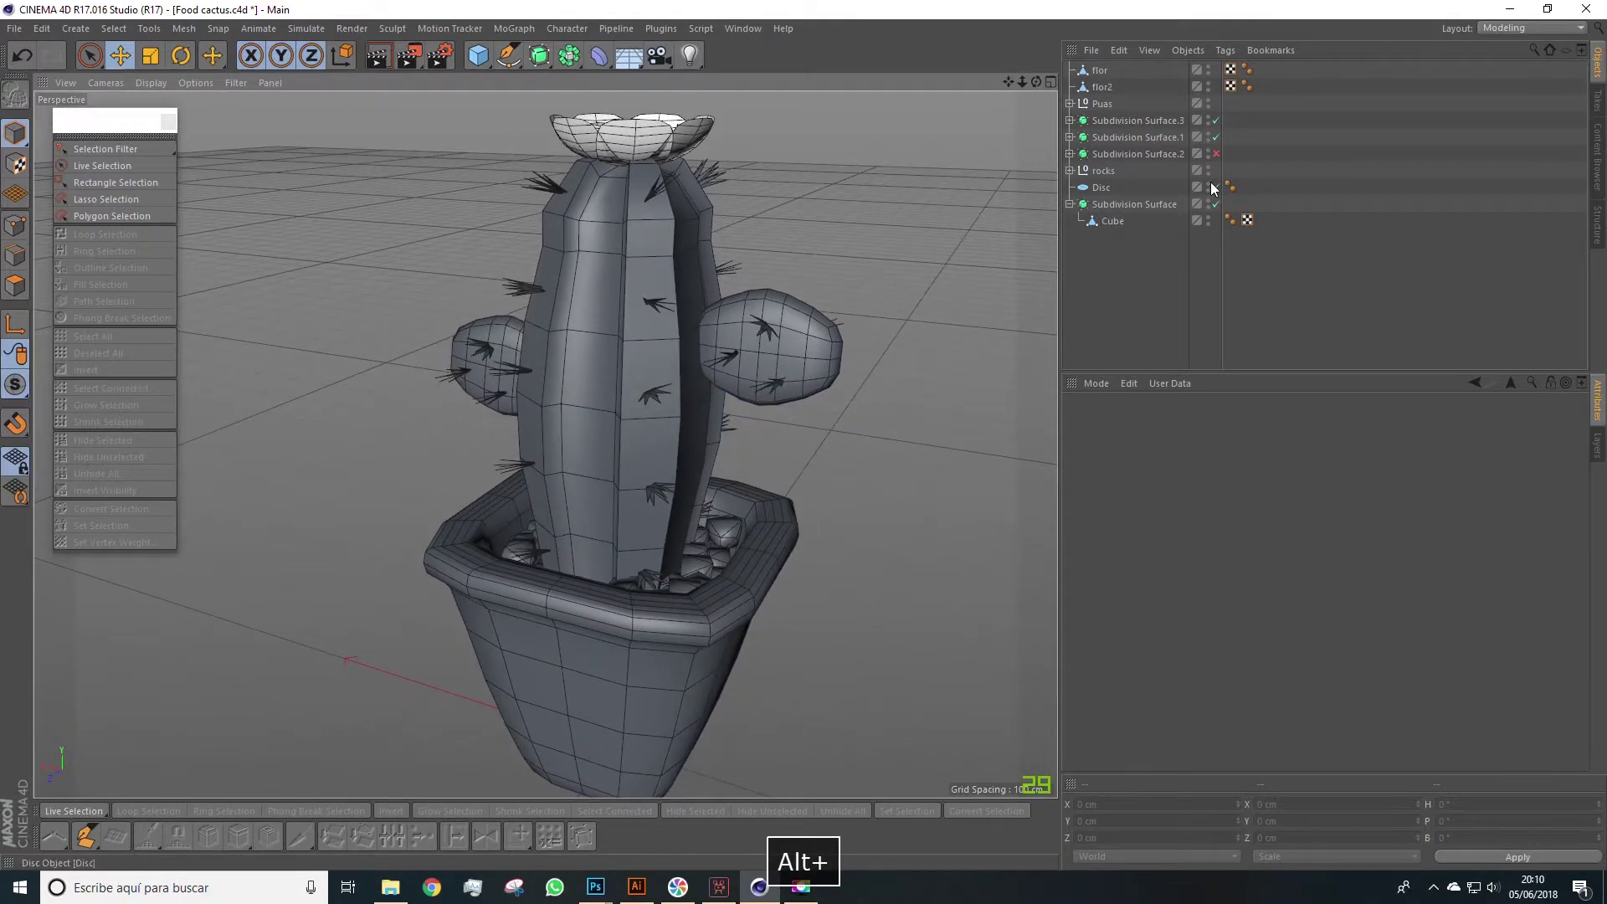
left_click(1215, 153)
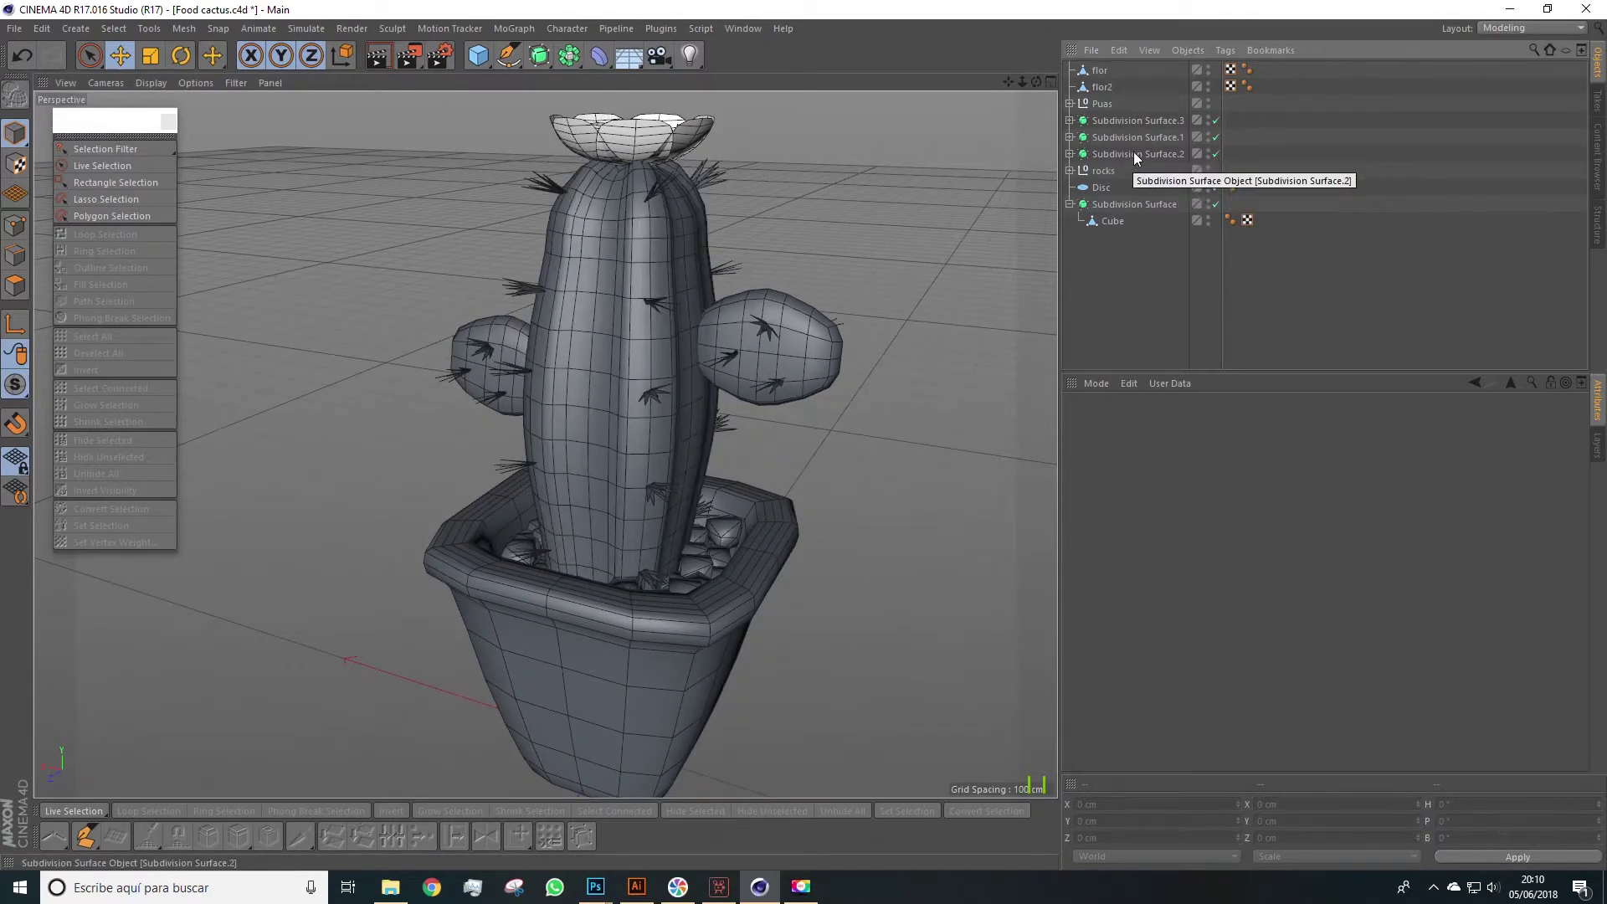
left_click(1215, 154)
scroll(755, 432, "down", 3)
left_click_drag(755, 432, 808, 380, "alt")
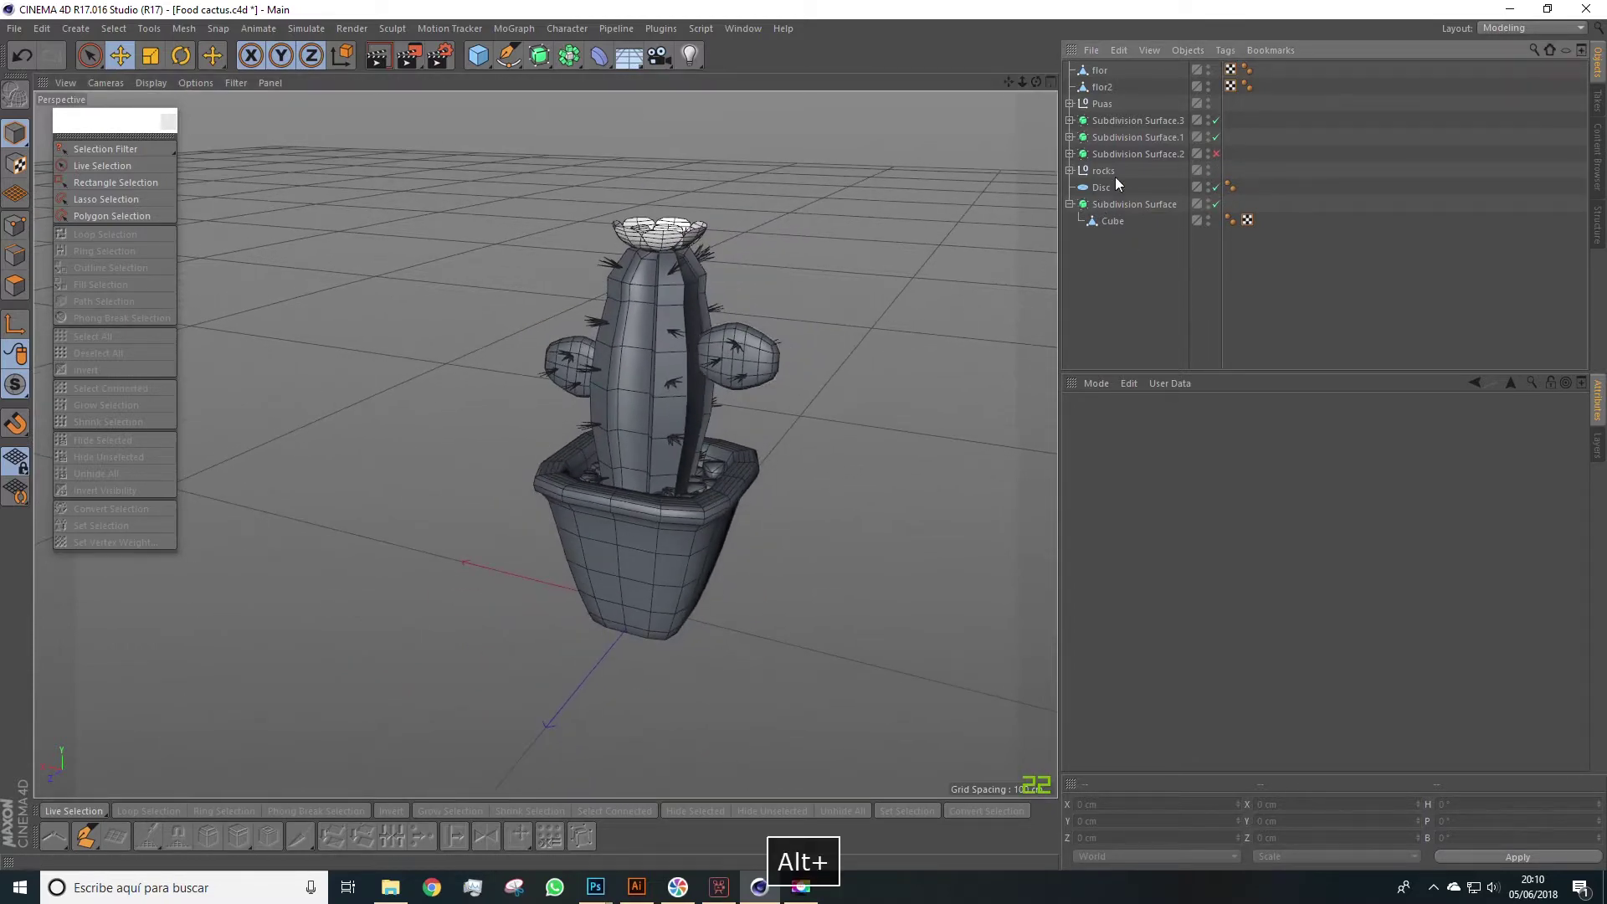
Step: Switch the interface layout from Modeling to Startup
left_click(1500, 32)
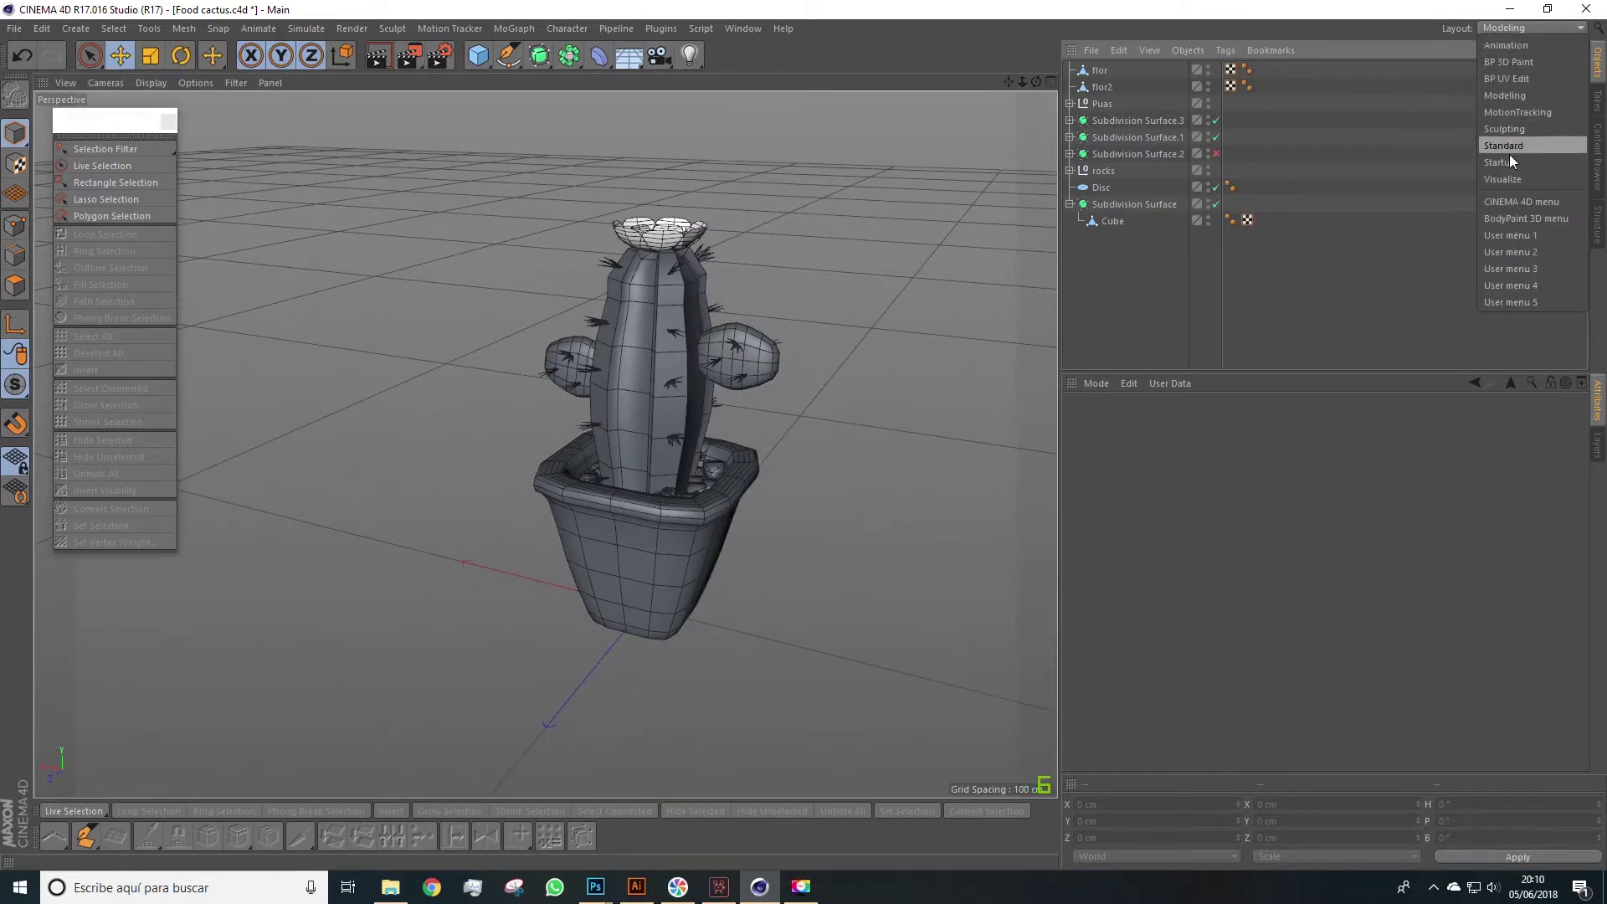
left_click(1510, 164)
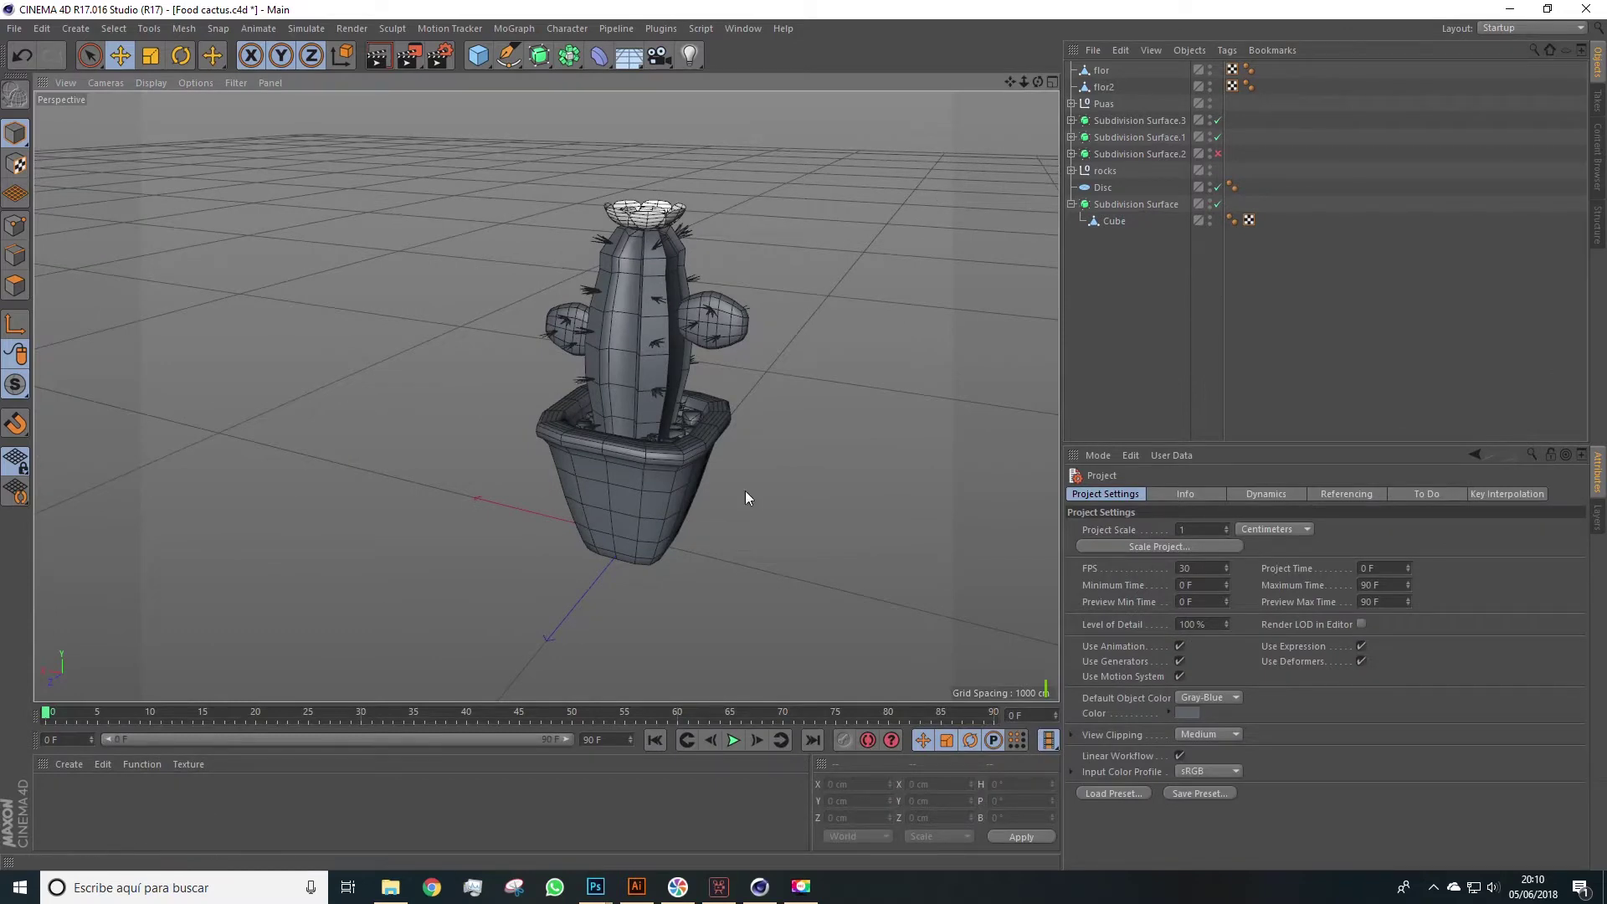
Step: Group the flor and flor2 meshes together under one null
left_click(1101, 71)
left_click(1105, 87)
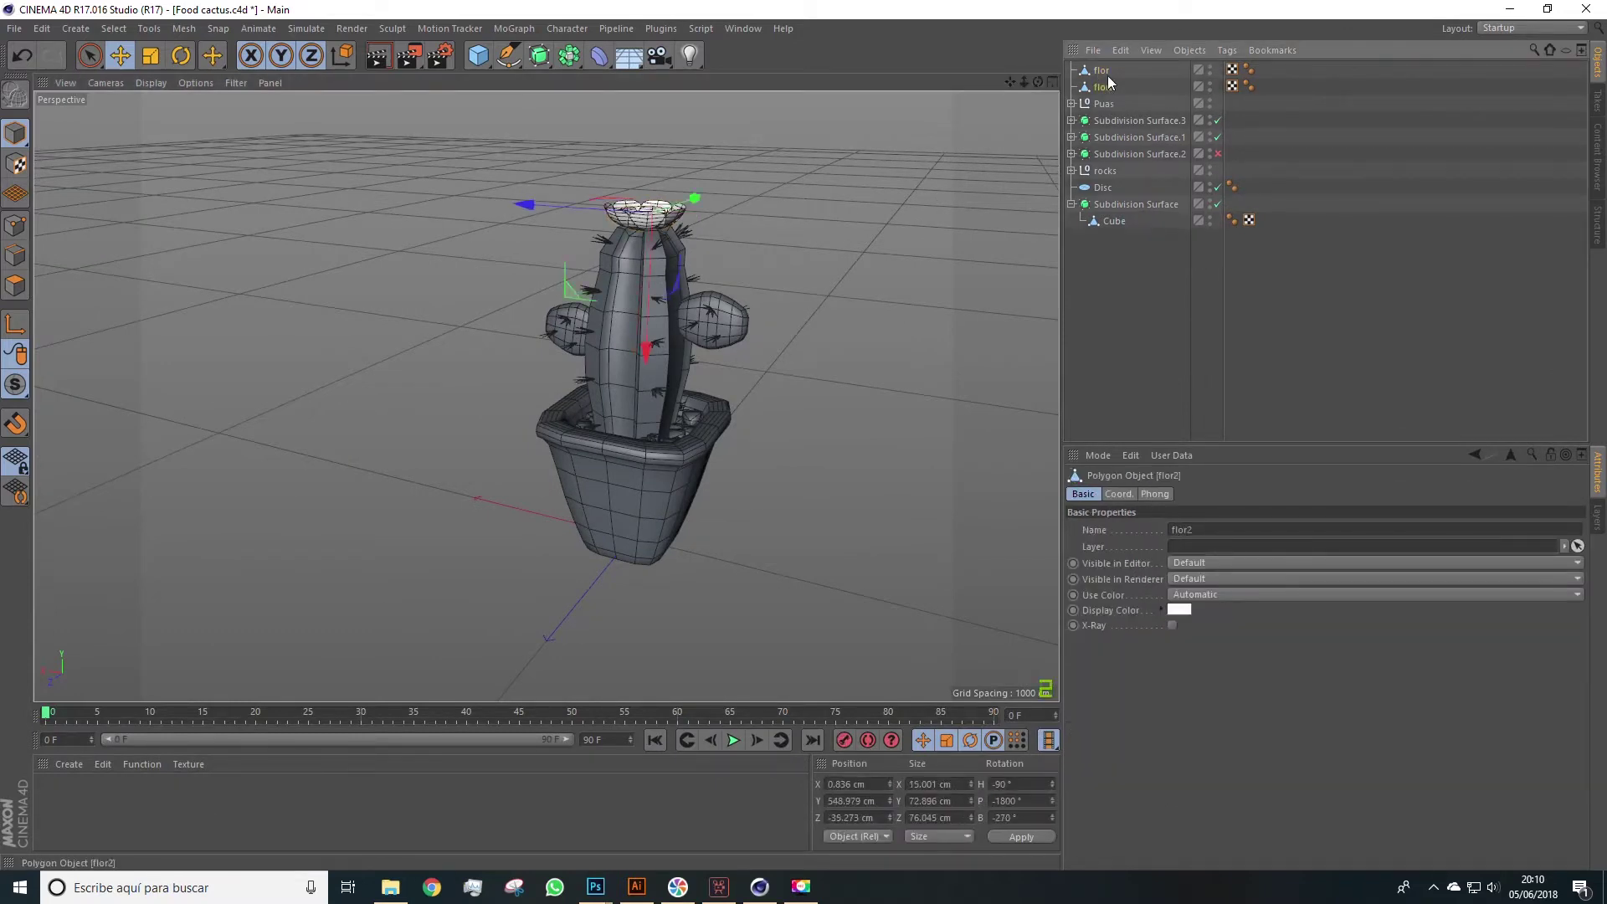
left_click(1107, 74)
scroll(735, 314, "up", 3)
middle_click_drag(816, 290, 837, 303, "alt")
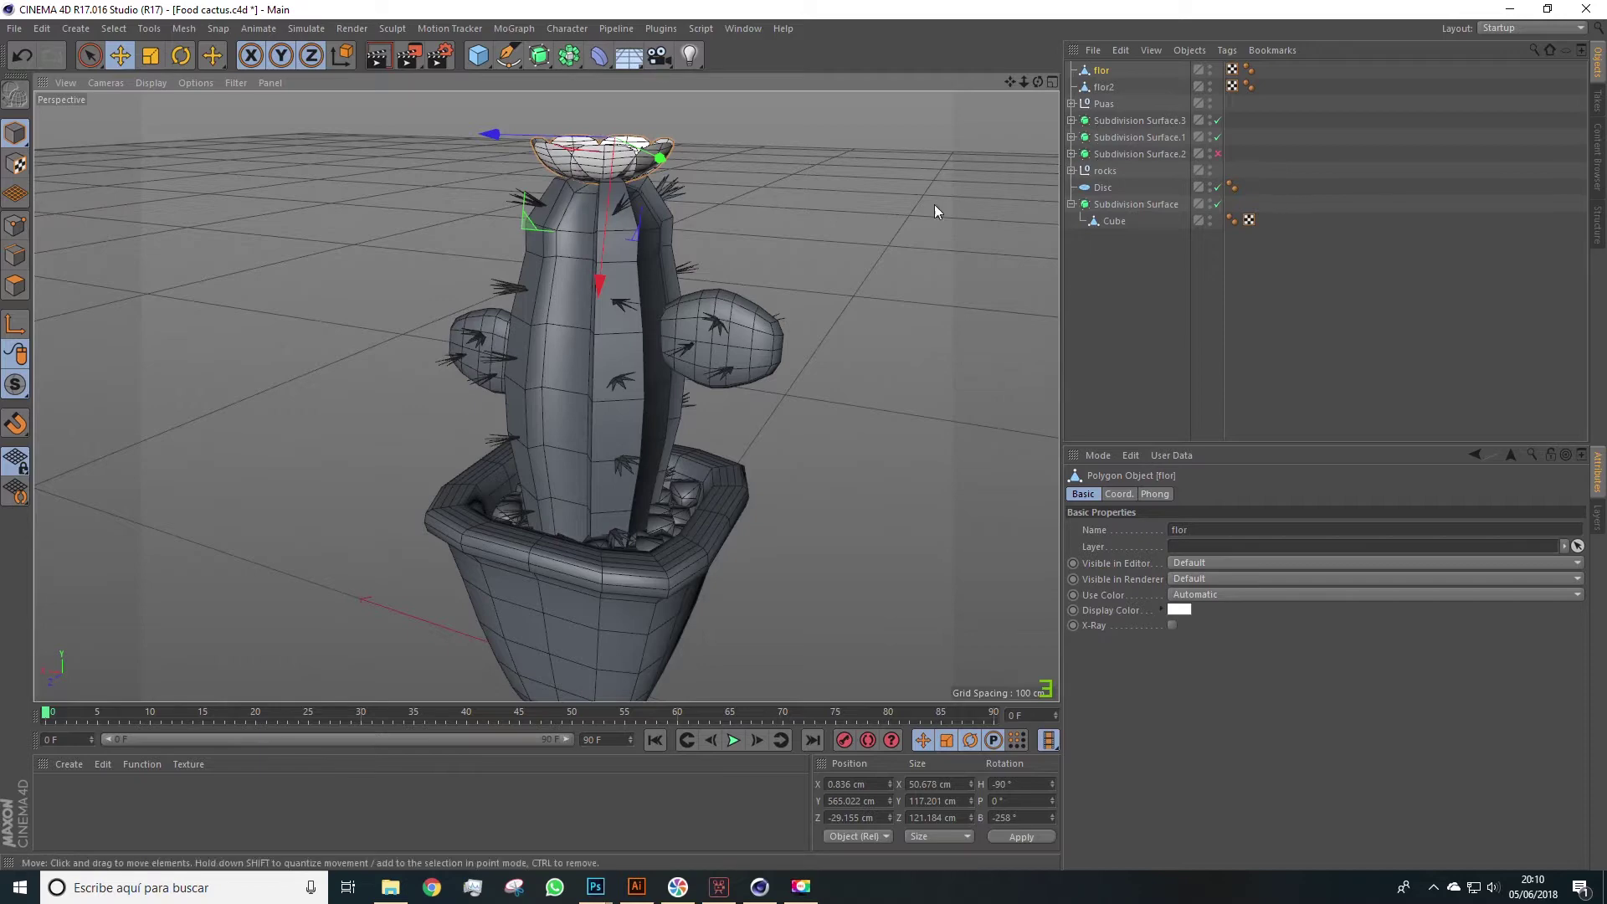
left_click_drag(934, 204, 837, 443, "alt")
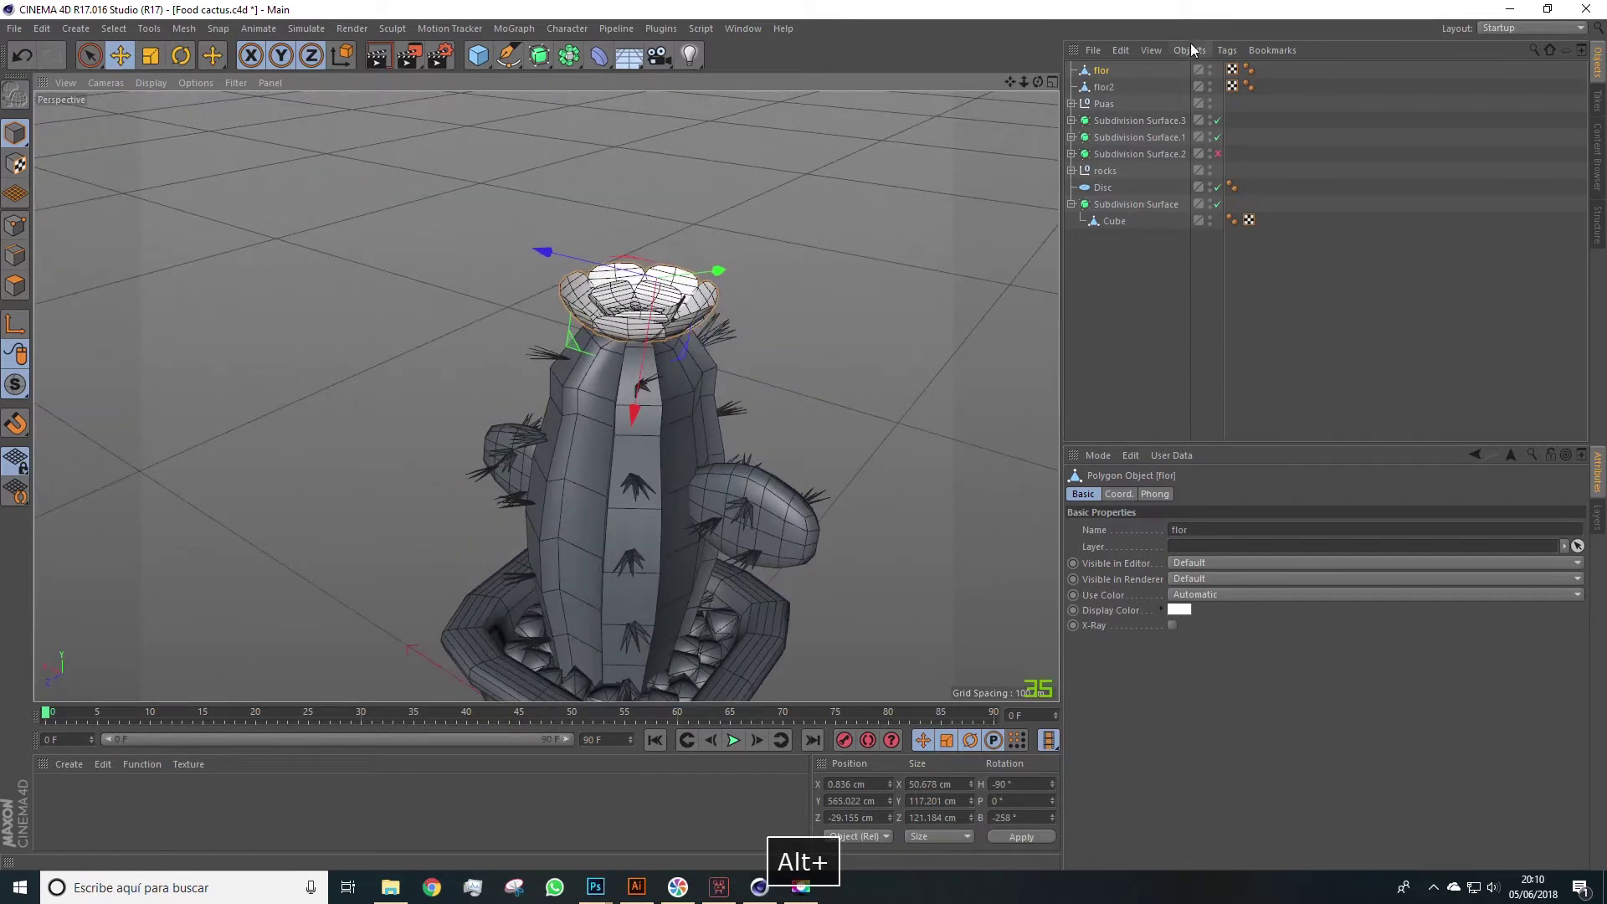
left_click(1107, 87, "shift")
right_click(1112, 89)
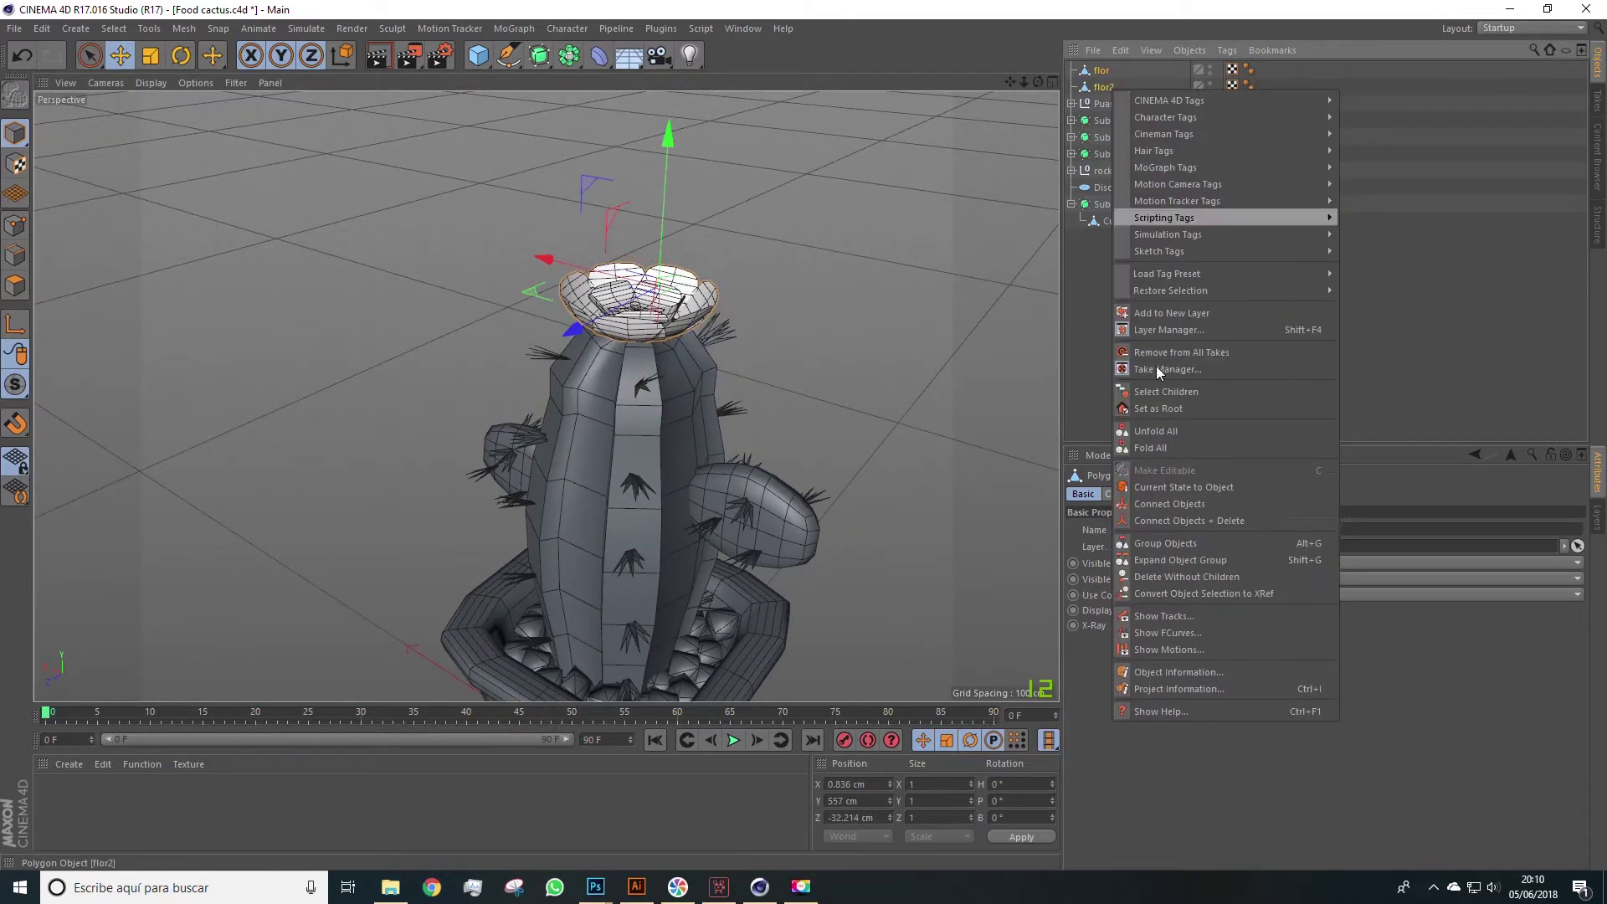
left_click(1152, 546)
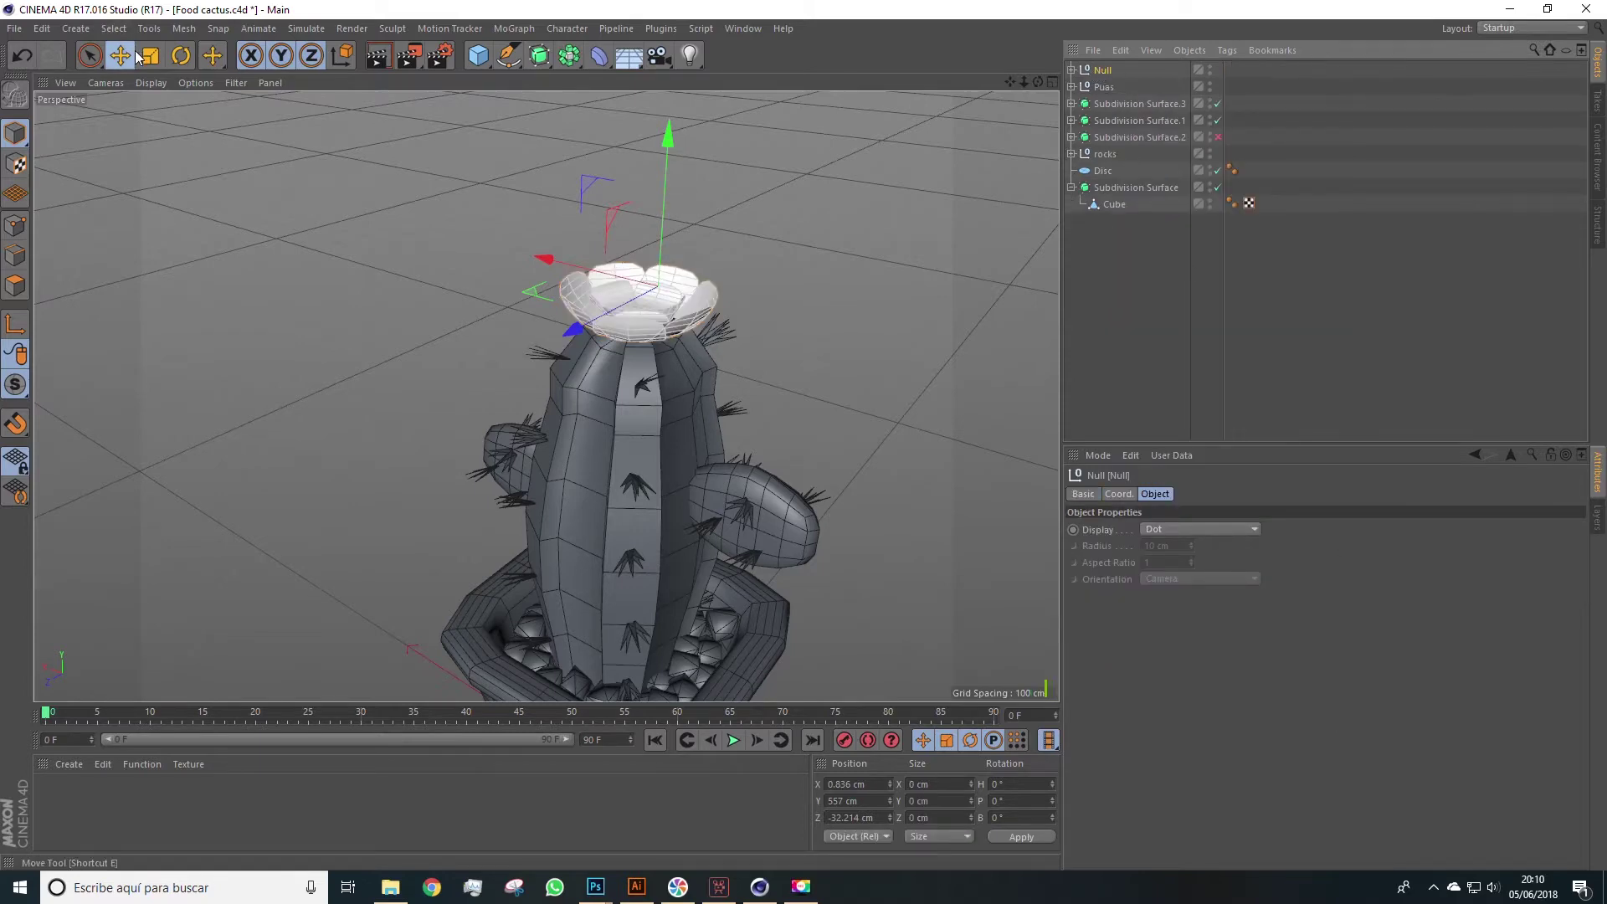
Step: Shift the new null's axis to the flower's centre at about Z 3.1 cm, and try rotating the flower
left_click_drag(269, 158, 216, 211, "alt")
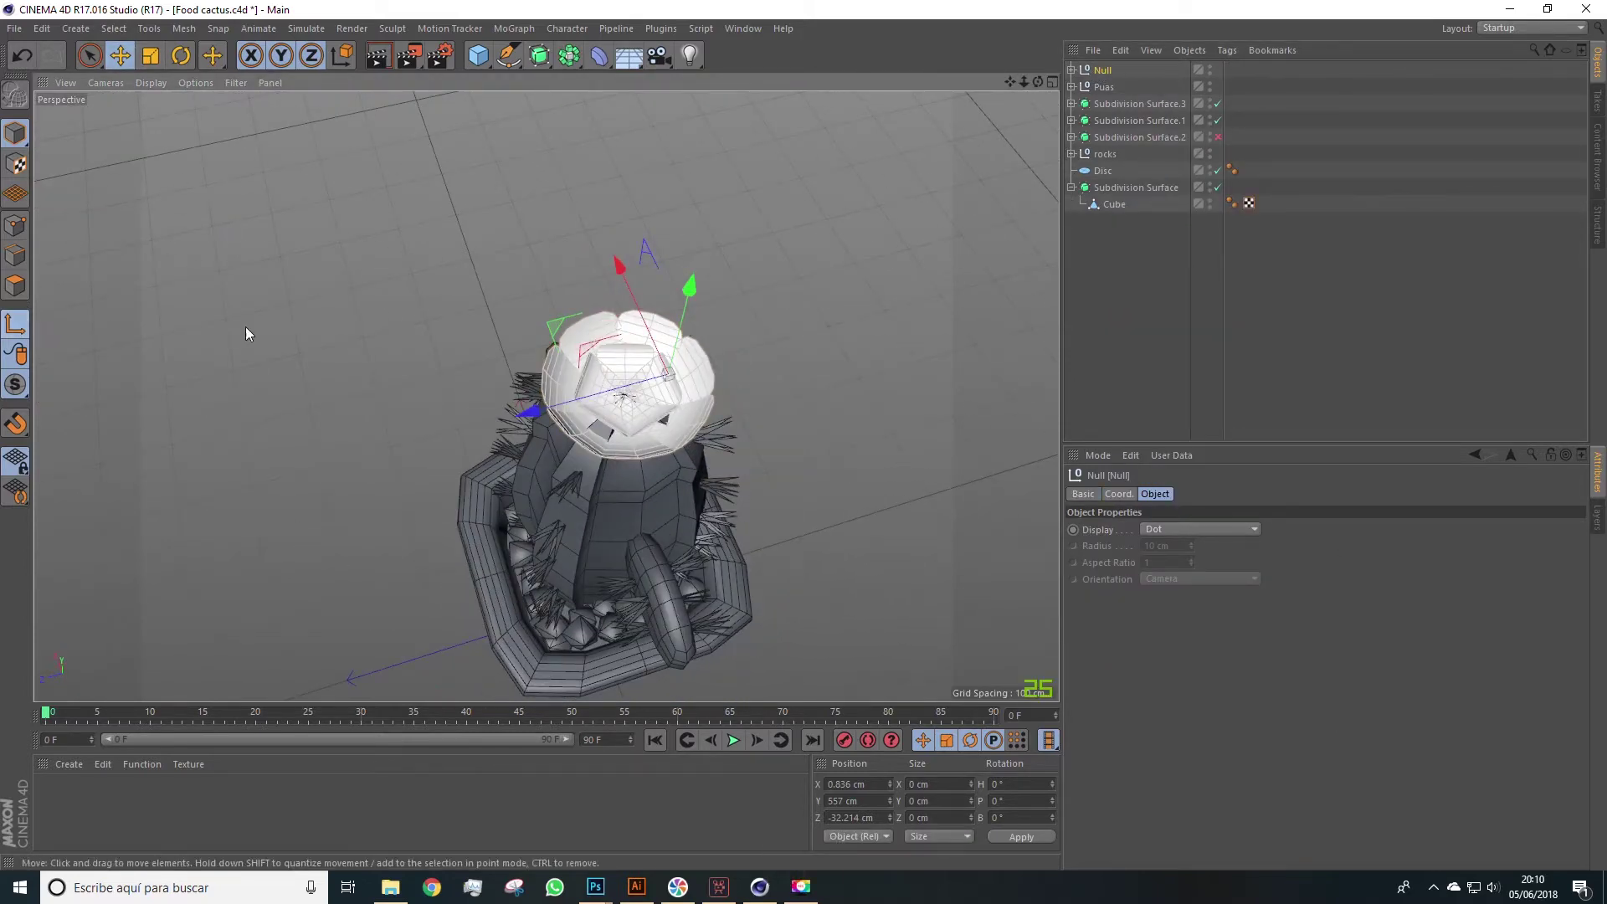
left_click_drag(248, 330, 52, 320, "alt")
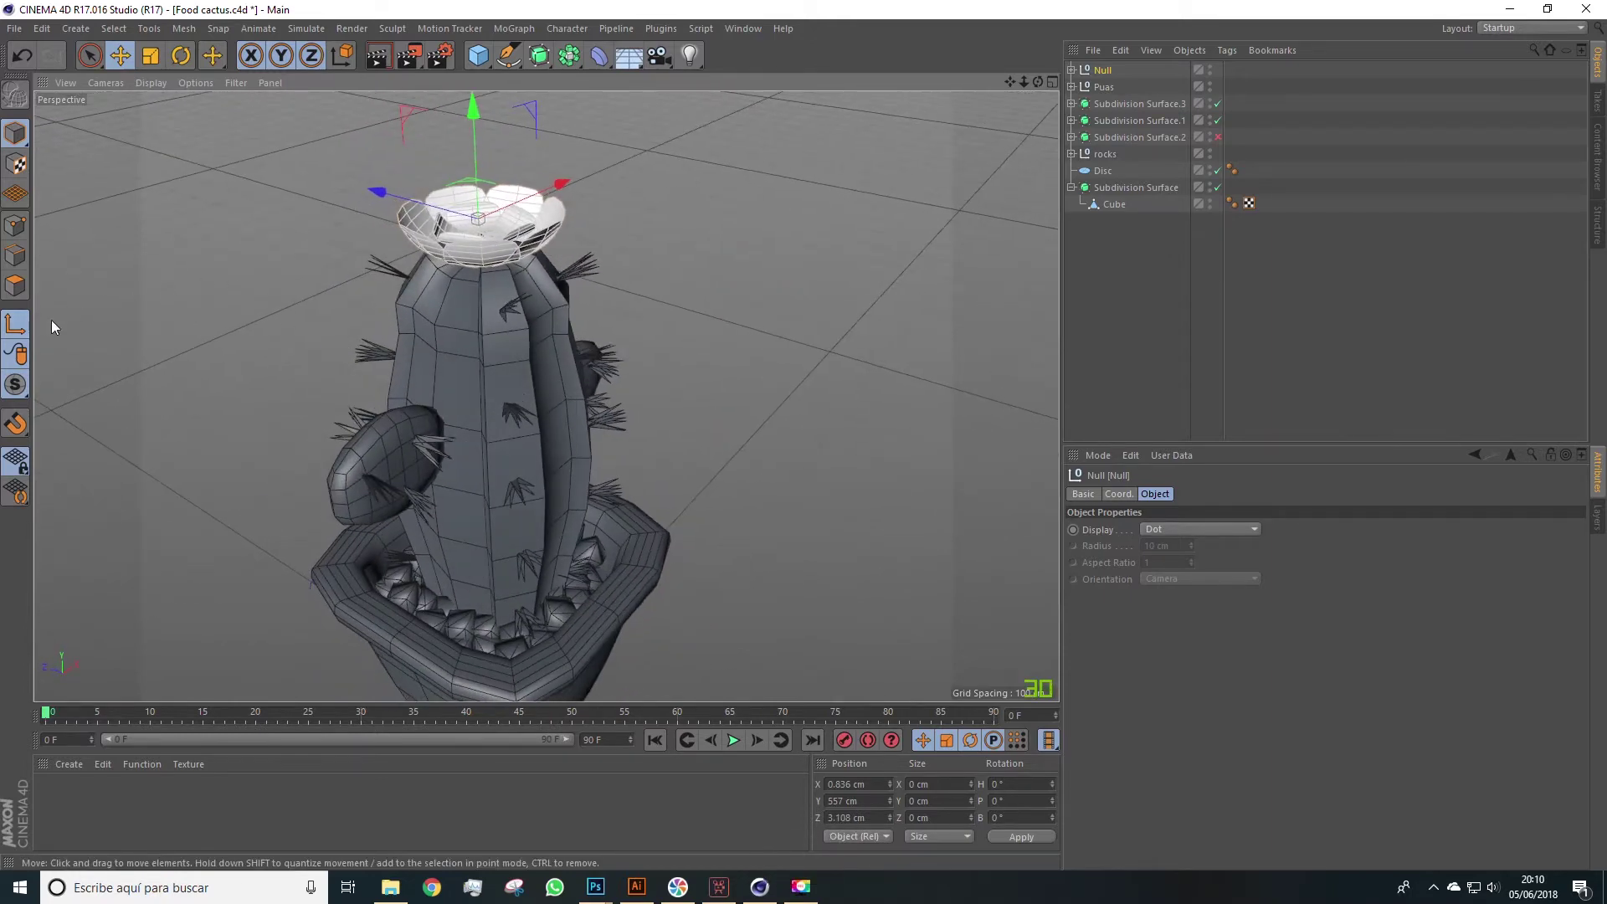
left_click(181, 56)
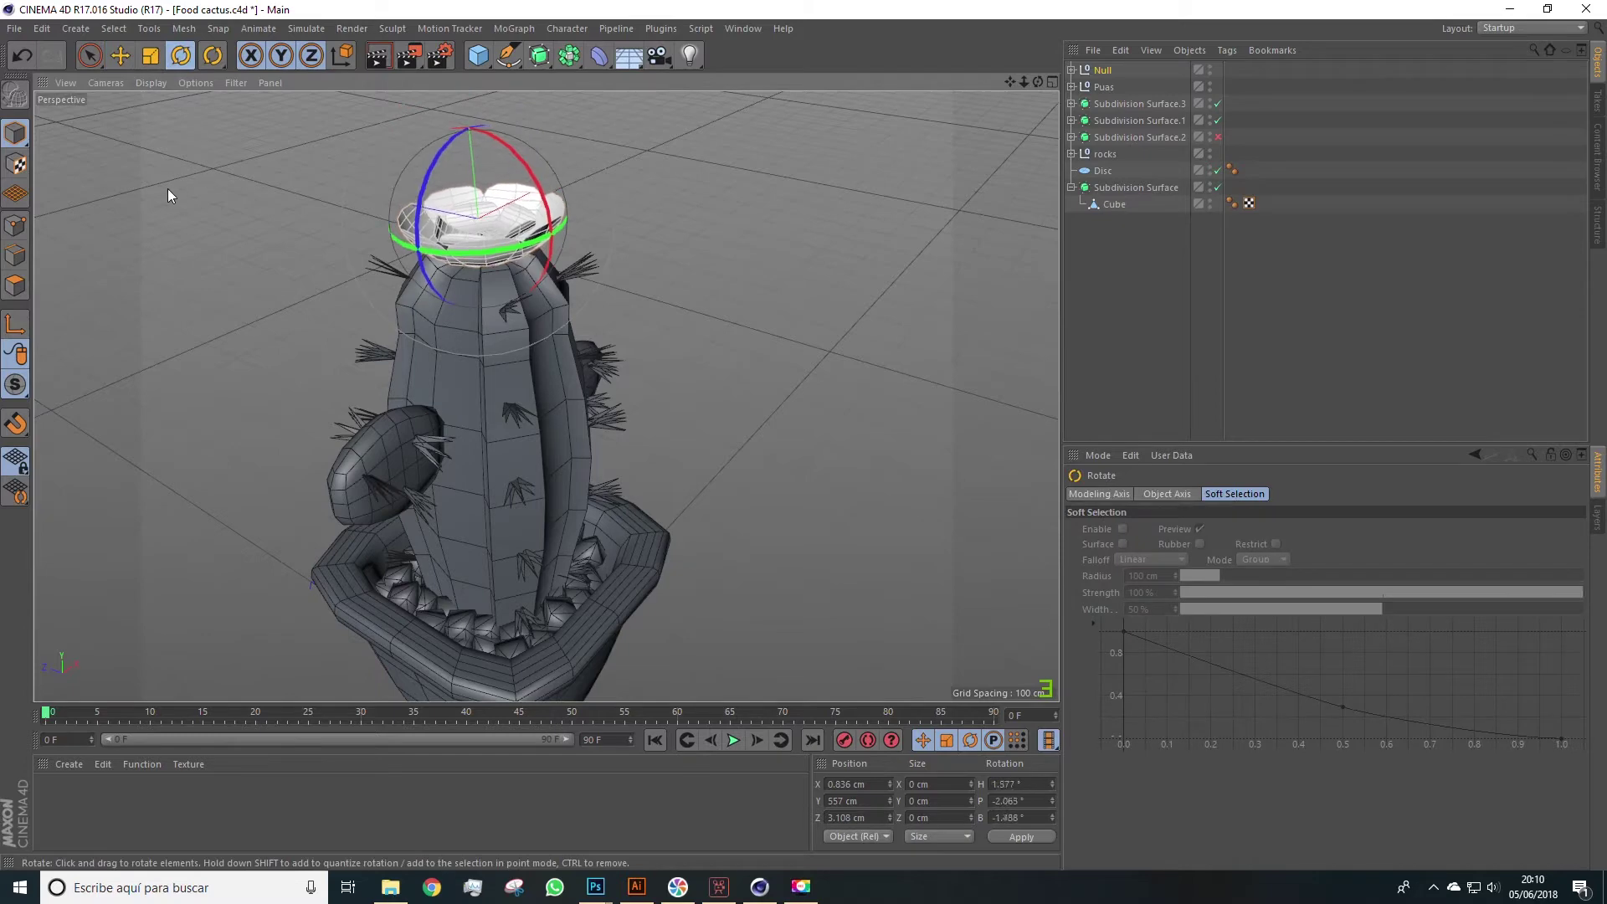
key("ctrl+z")
Step: Scale the flower group down and lower it onto the cactus tip at about Y 555.7 cm
left_click(149, 59)
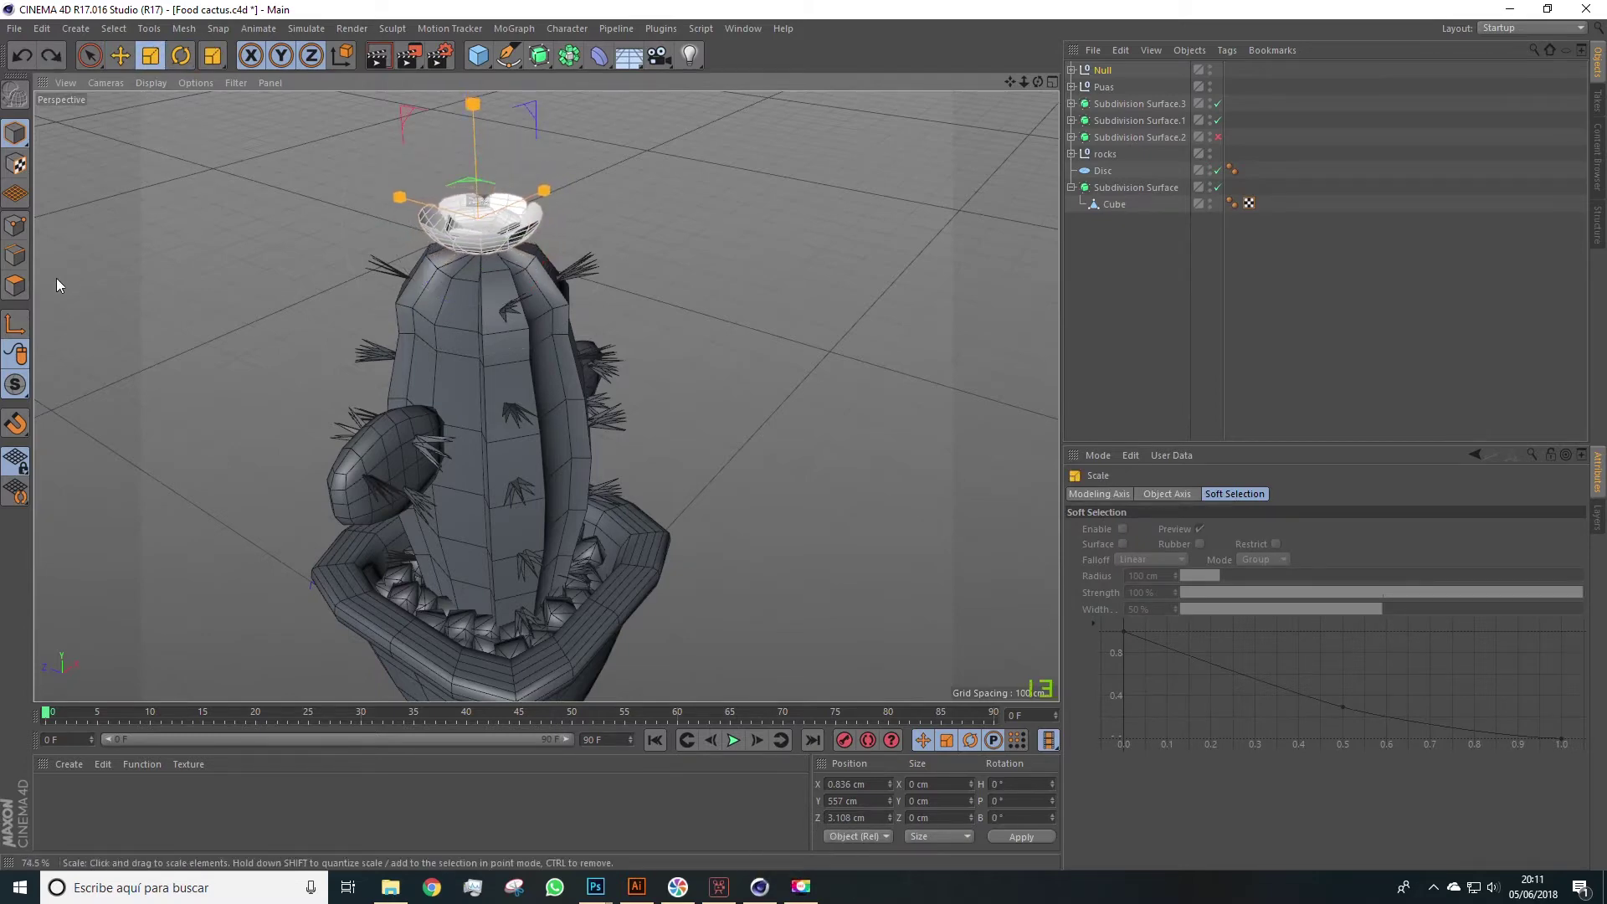
left_click_drag(274, 205, 268, 124, "alt")
key("e")
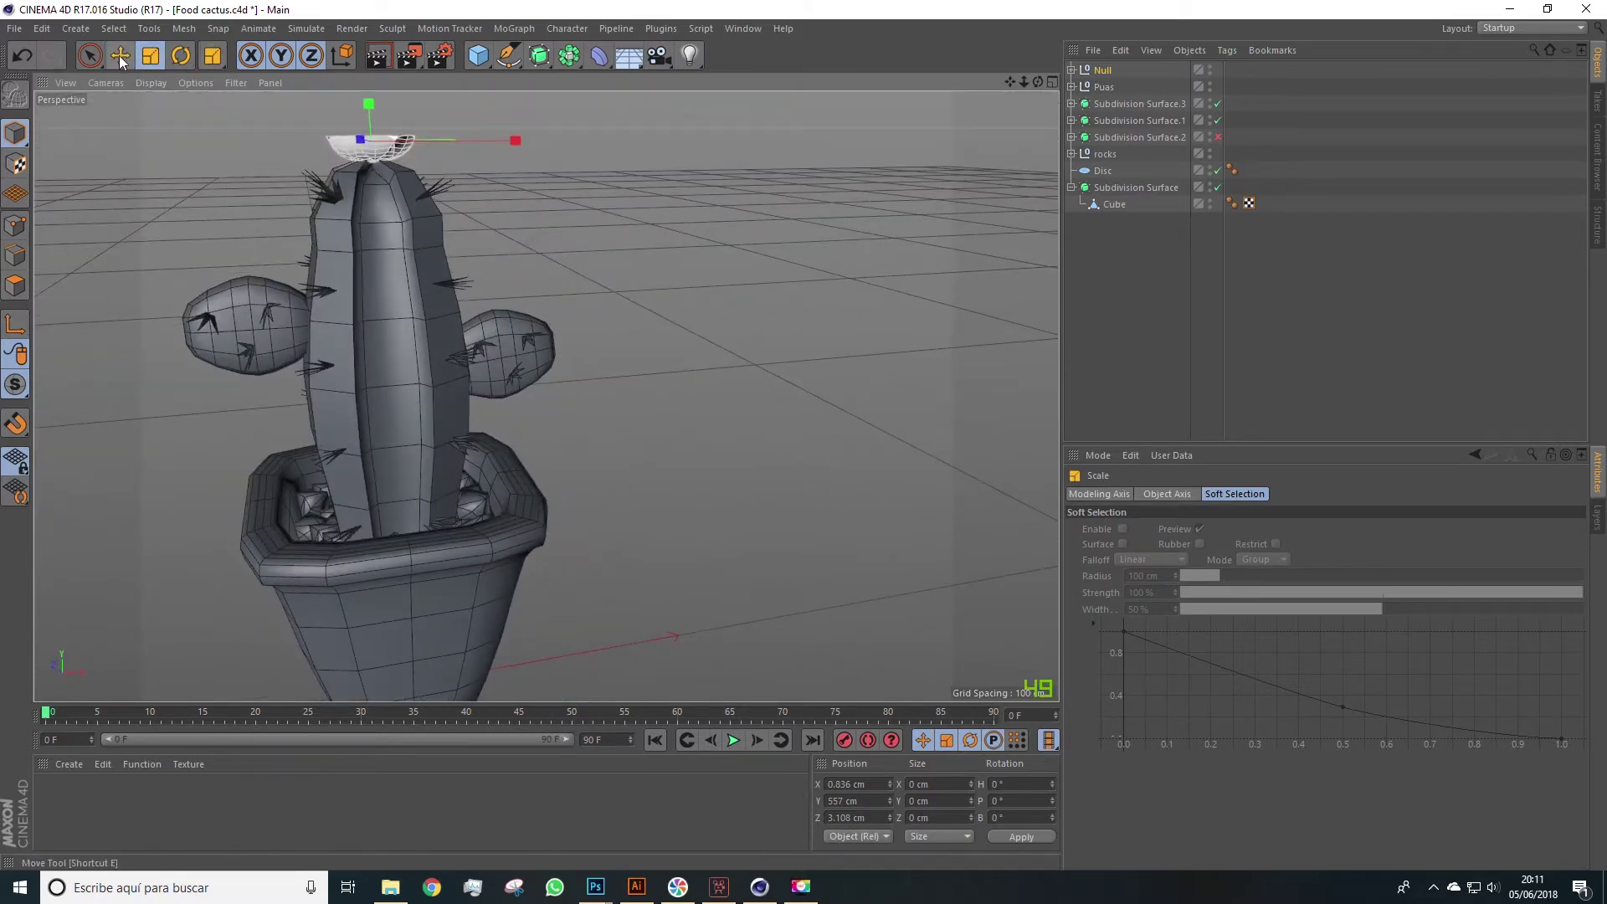
left_click_drag(370, 100, 369, 106)
left_click_drag(427, 201, 393, 159, "alt")
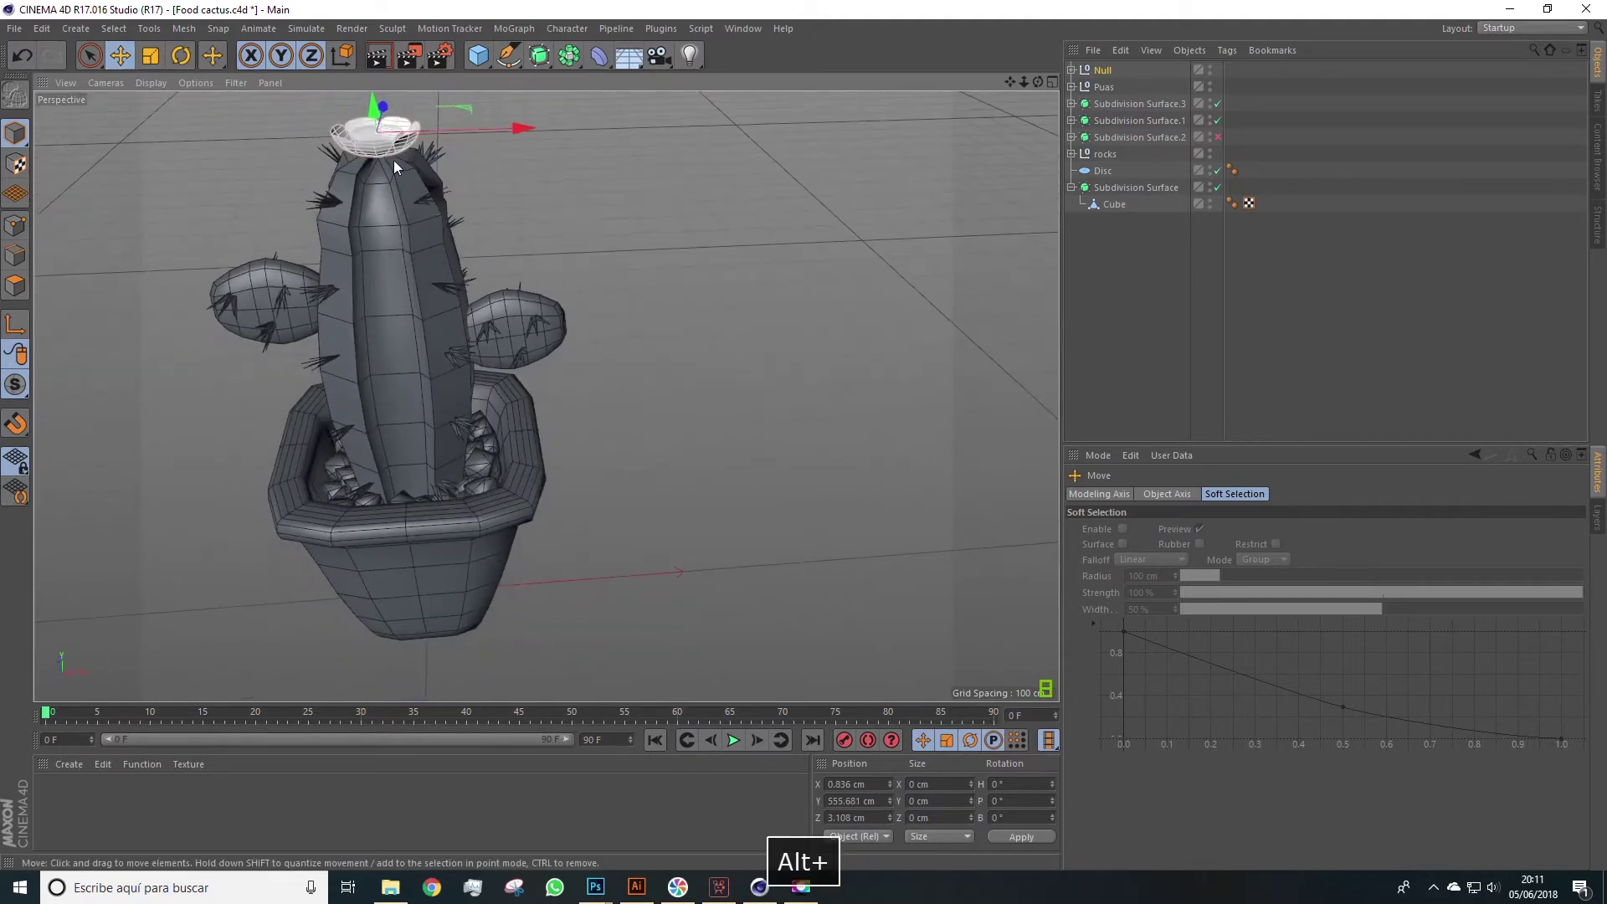
right_click_drag(393, 159, 475, 192, "alt")
middle_click_drag(475, 192, 525, 284, "alt")
mouse_move(524, 283)
left_mouse_down("alt")
mouse_move(395, 226)
mouse_move(536, 276)
left_mouse_up("alt")
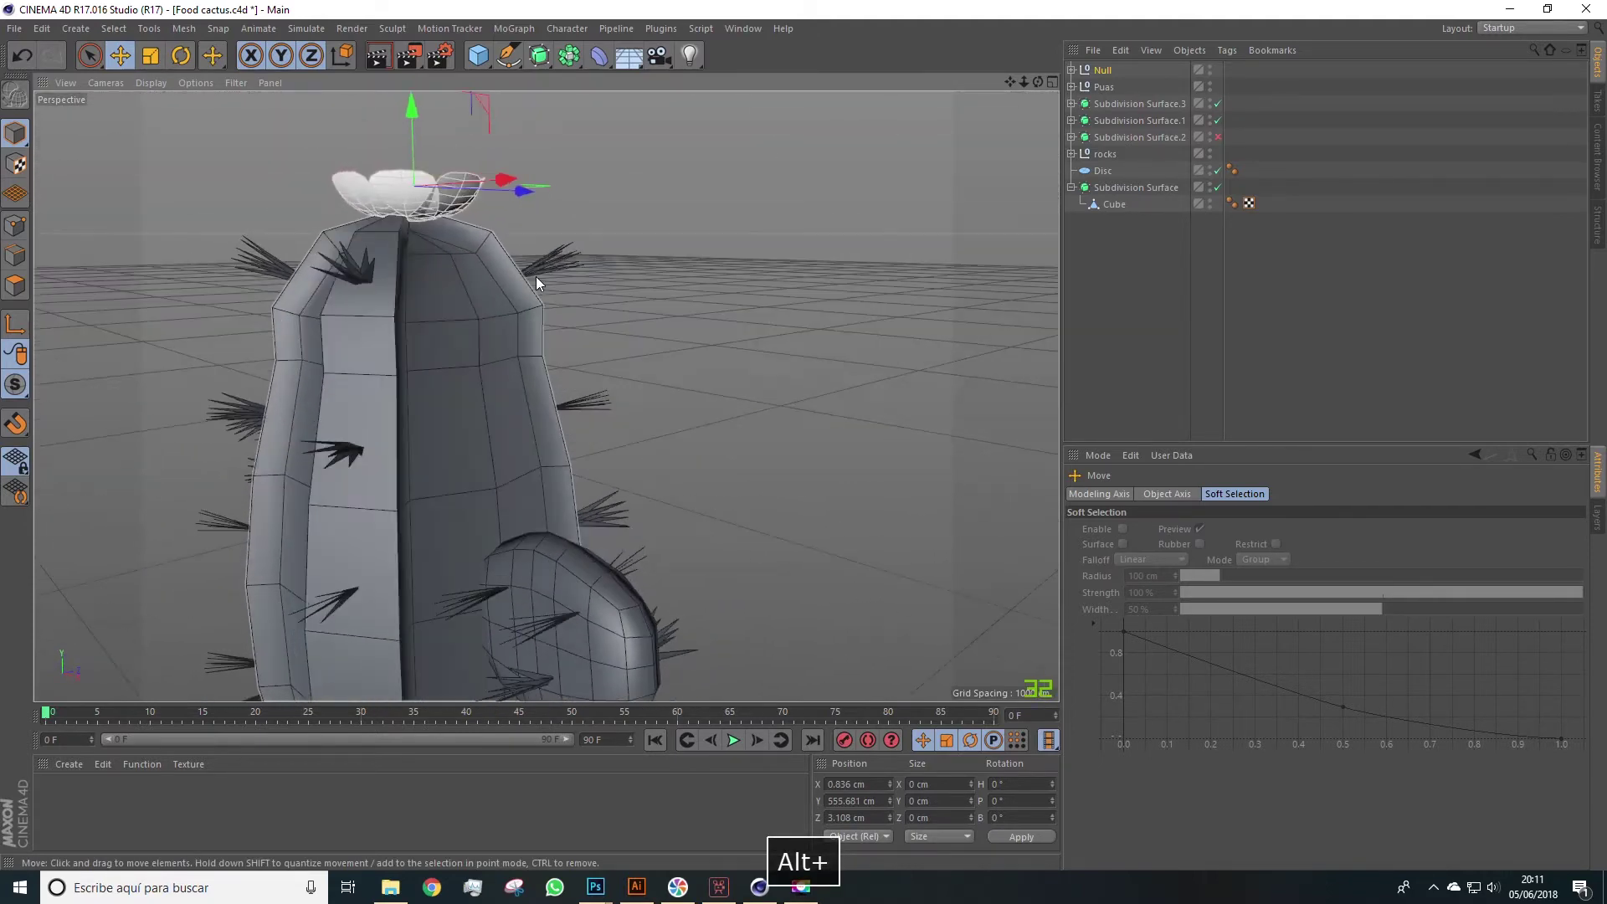
scroll(536, 276, "down", 5)
Step: Check the two meshes inside the flower null and rename the null flor
left_click(1071, 69)
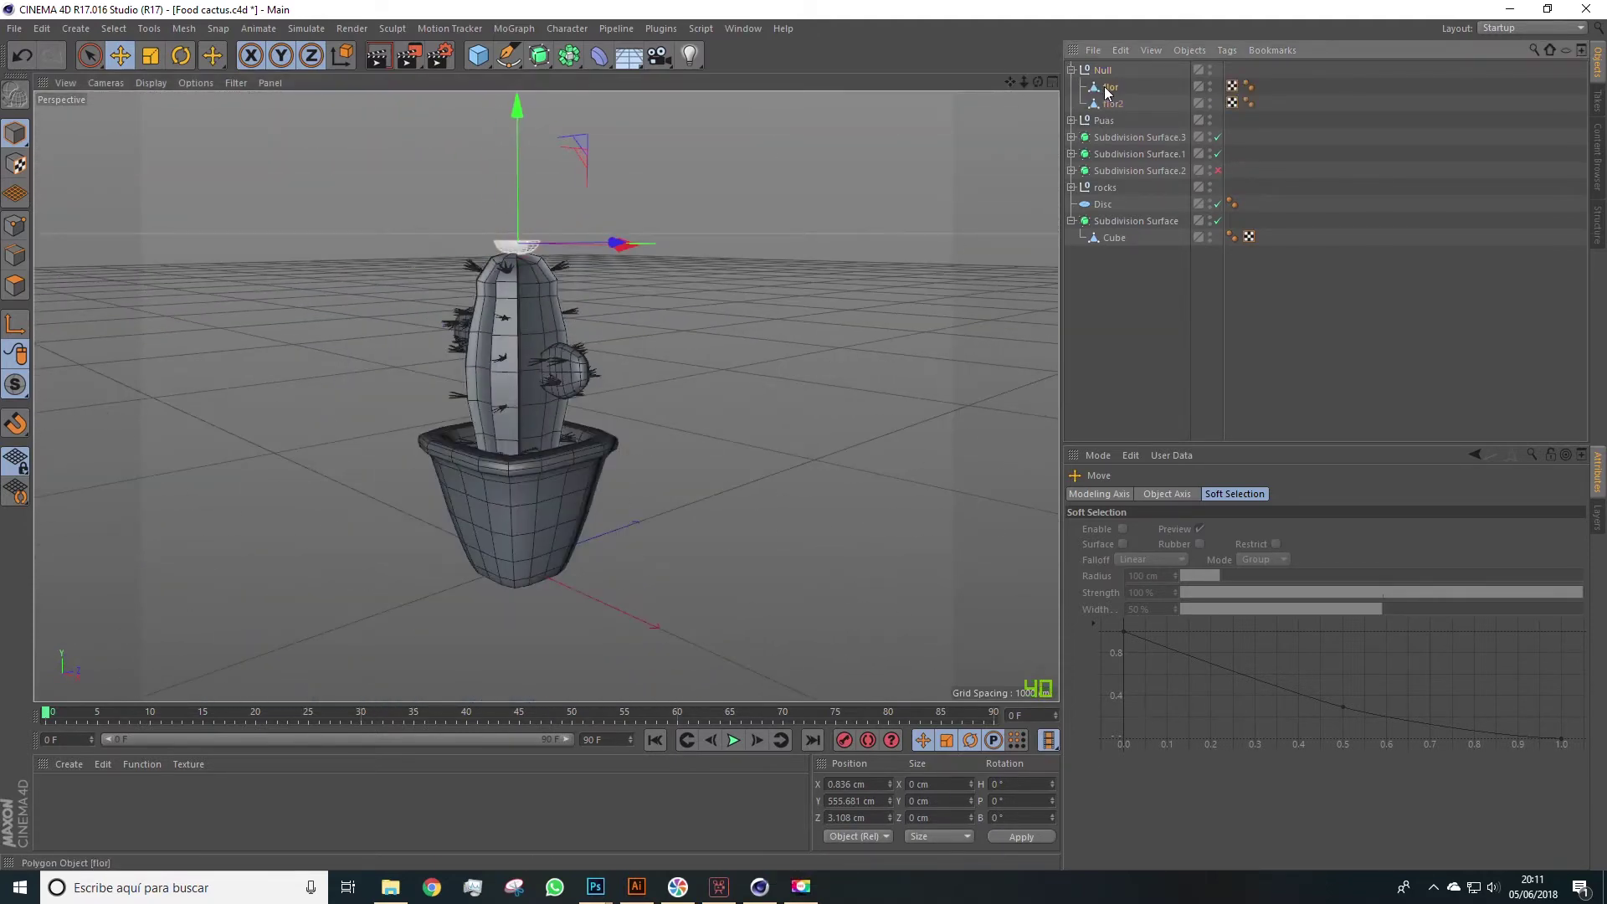
left_click(1107, 87)
left_click(1114, 103, "ctrl")
left_click(1071, 70)
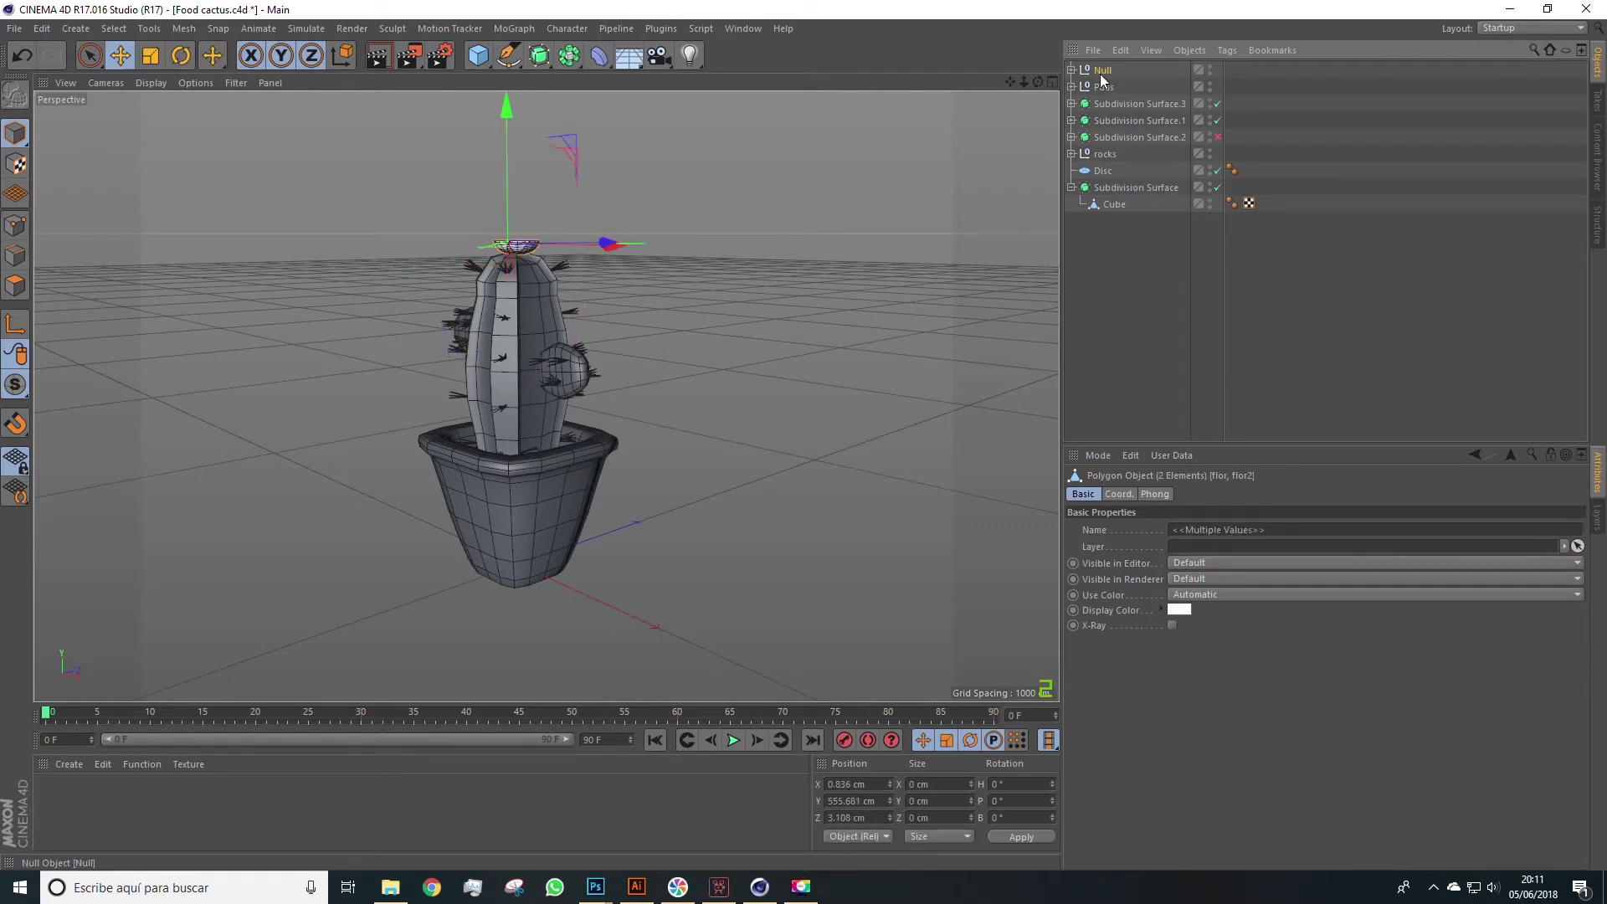
double_click(1103, 71)
type("no")
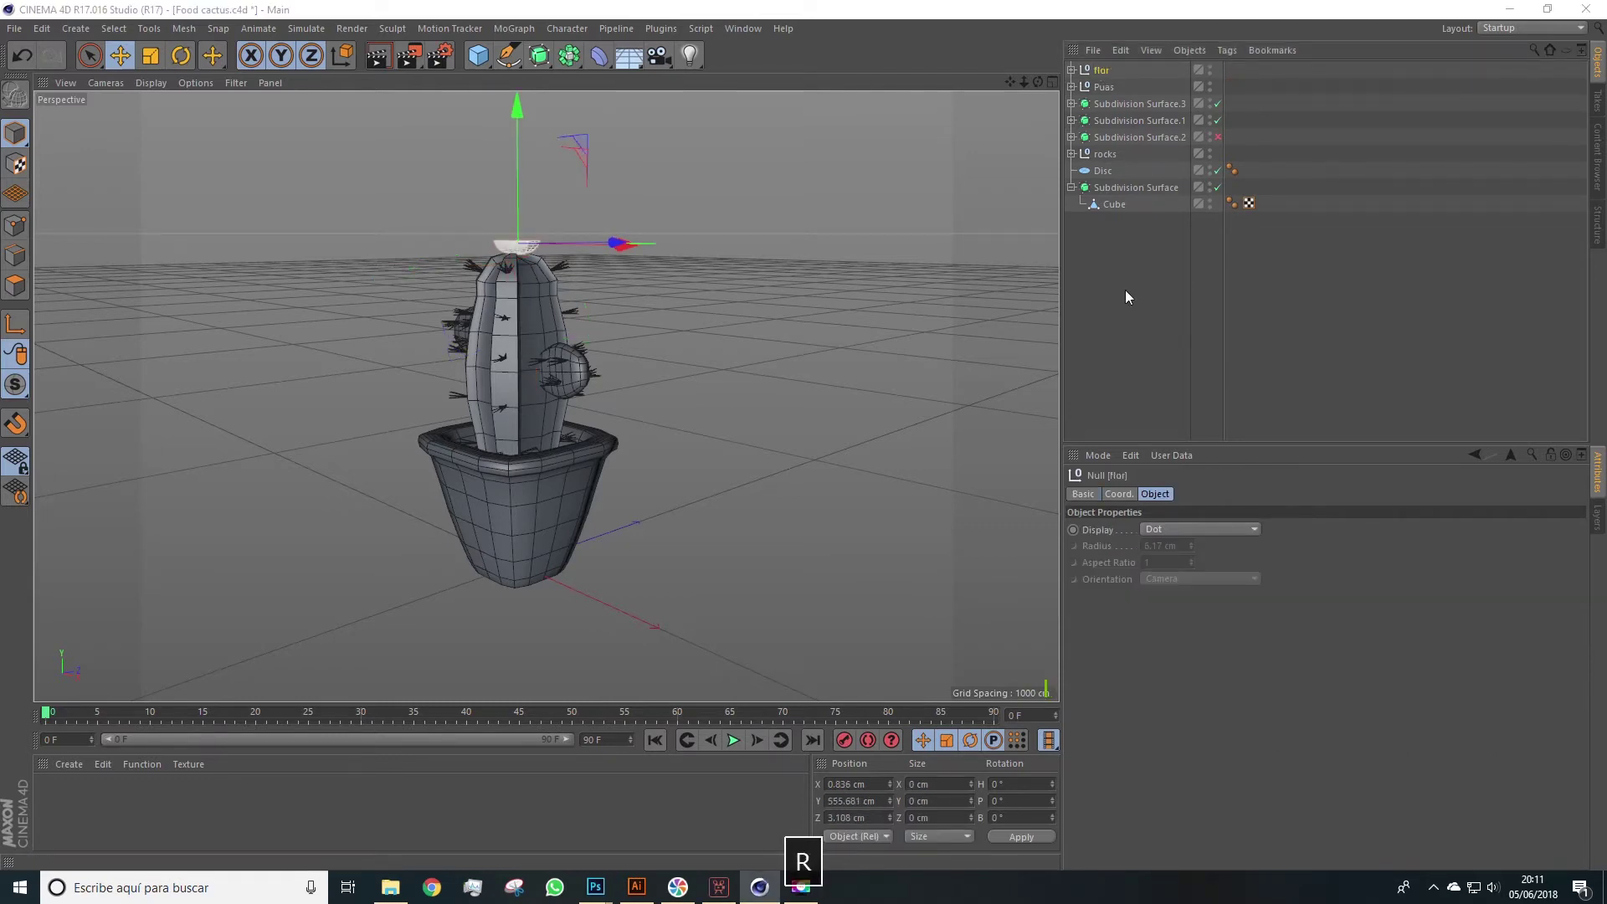
Step: Duplicate the flor group and move the copy down into the pot at about X -80, Y 238, Z -74 cm
key("ctrl+v")
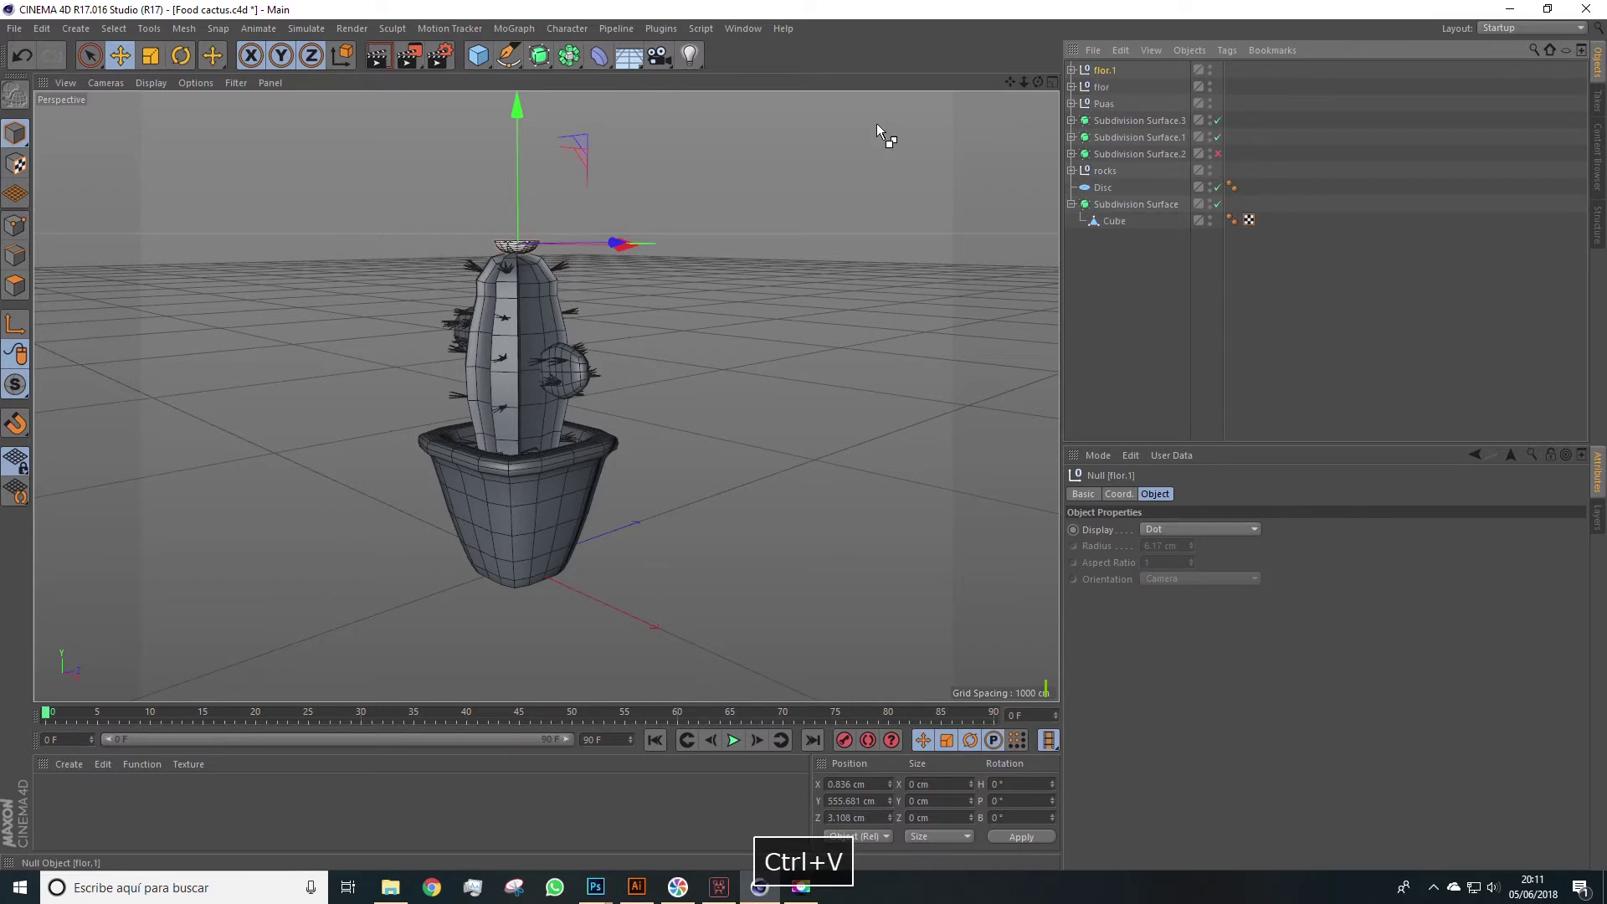
left_click_drag(519, 133, 499, 344)
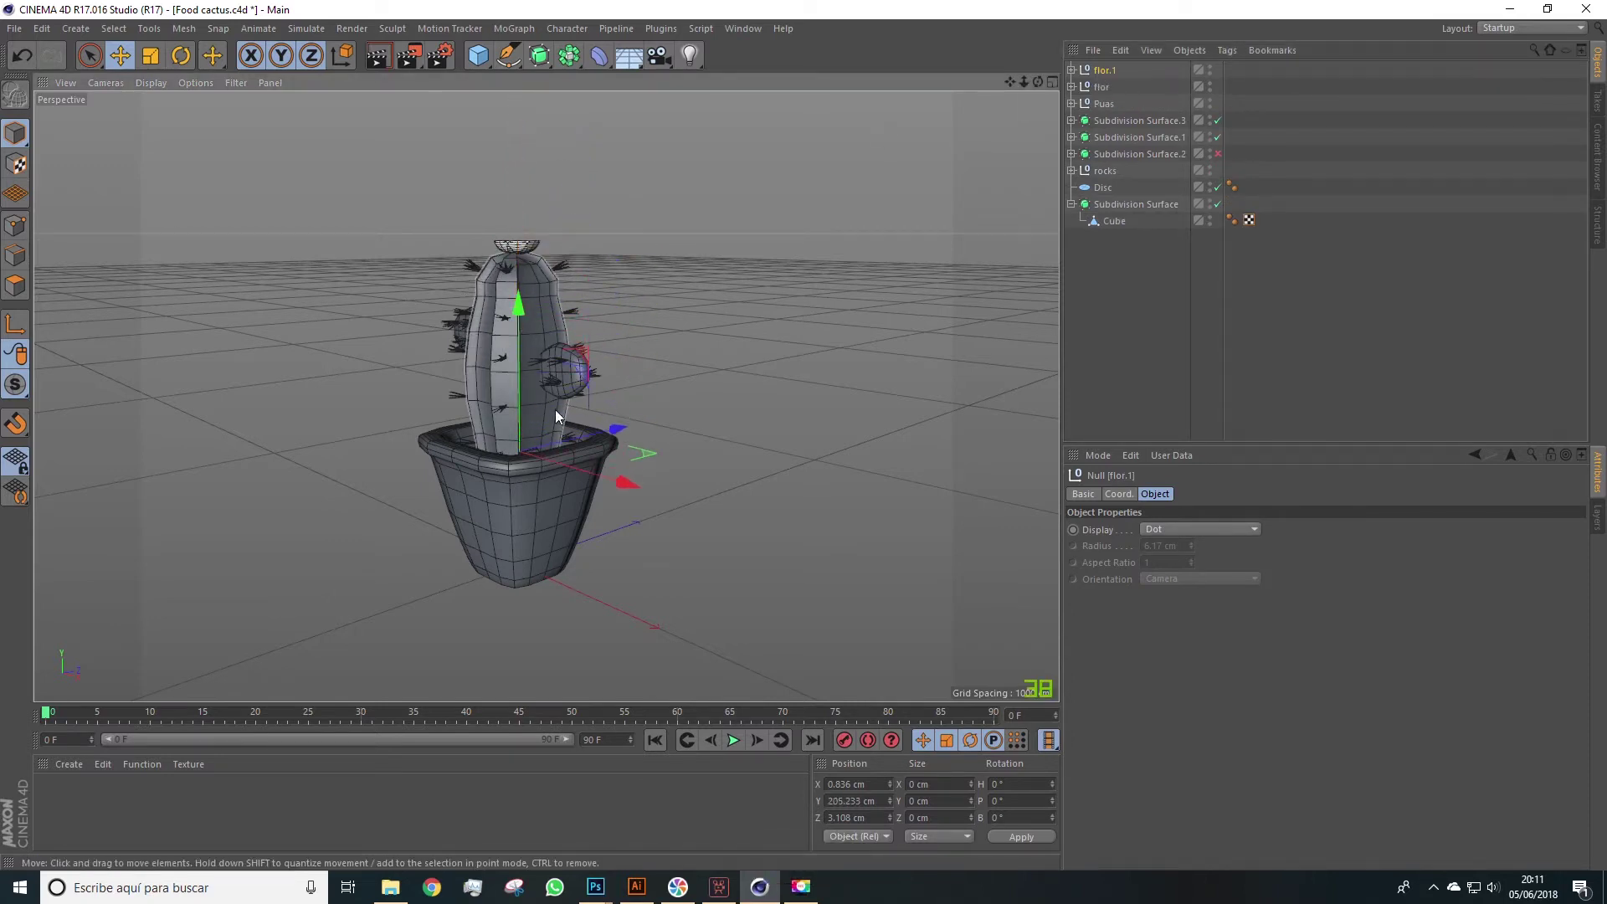
left_click_drag(604, 431, 549, 486)
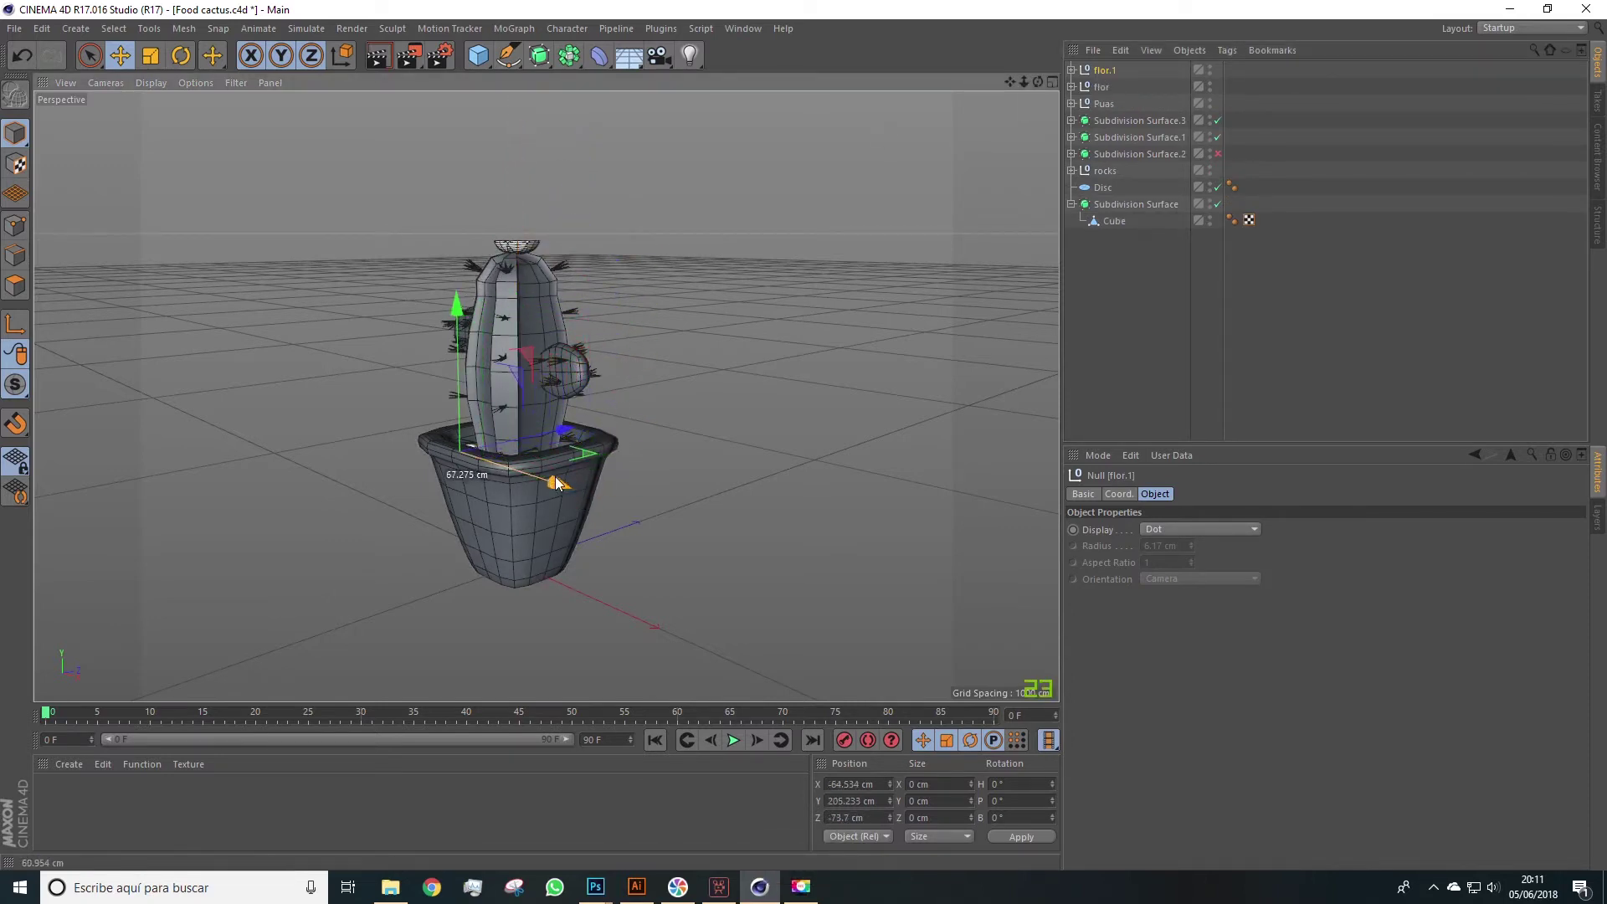
left_click_drag(451, 334, 536, 351)
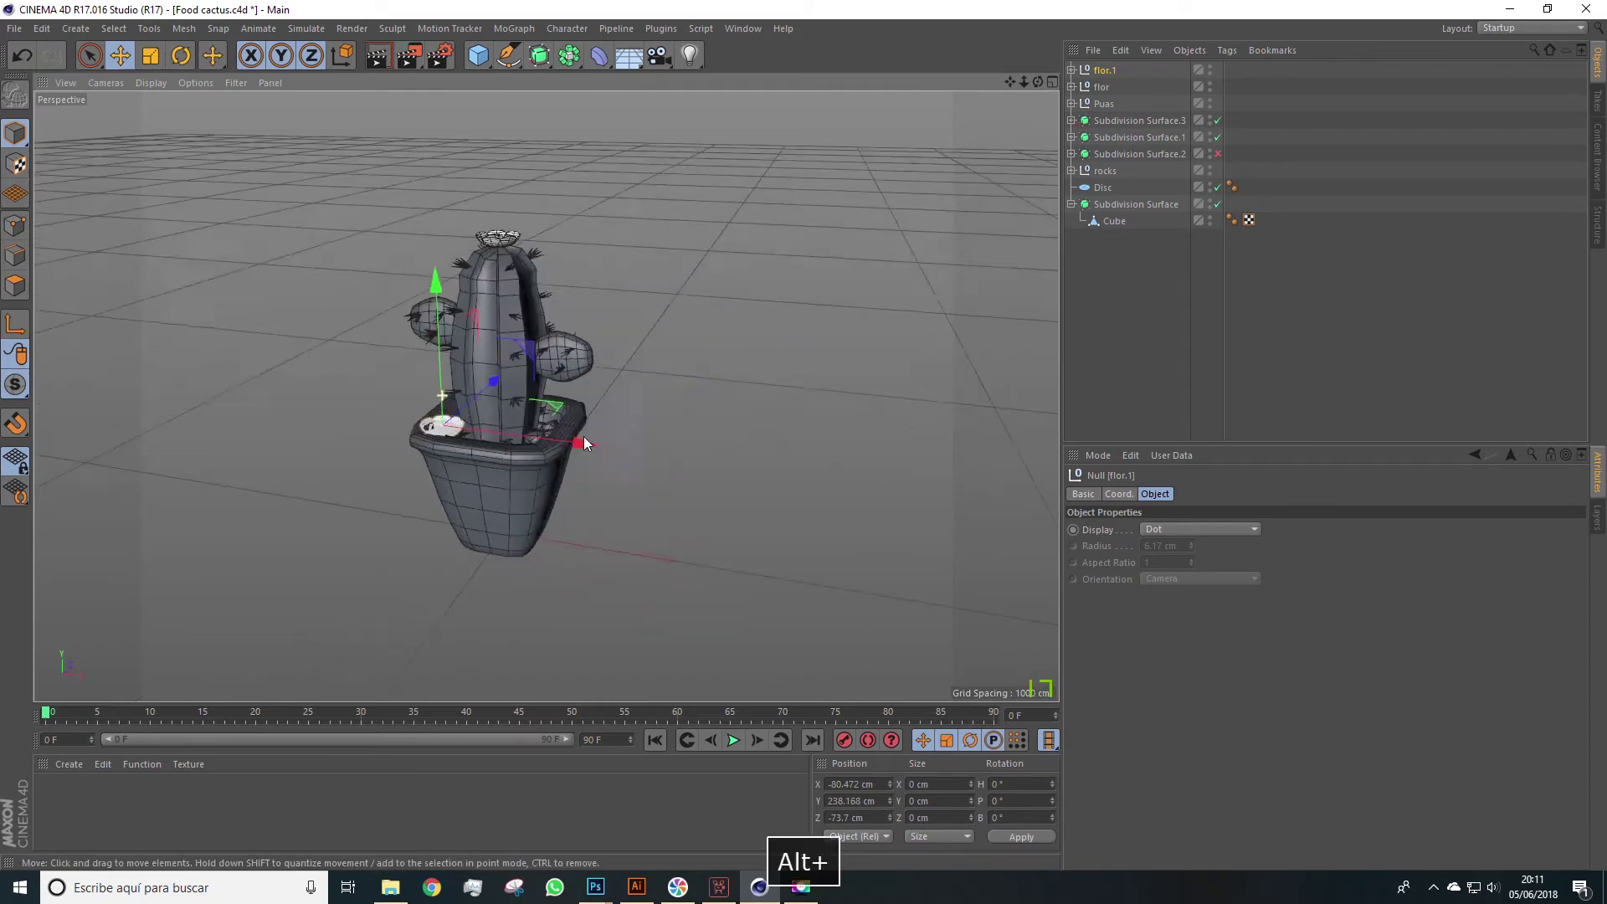
right_click_drag(536, 351, 669, 335, "alt")
Step: Tilt the copied flower in the pot and scale it down to fit among the rocks
left_click(181, 56)
left_click_drag(603, 276, 636, 268)
left_click(150, 55)
left_click_drag(189, 293, 134, 293)
left_click(120, 55)
Step: Copy the small flower again and place the second copy on another side of the cactus inside the pot
left_click_drag(502, 251, 741, 234, "alt")
left_click_drag(741, 235, 503, 260, "alt")
left_click_drag(502, 259, 252, 219, "ctrl")
left_click_drag(402, 226, 502, 276, "alt")
left_click_drag(283, 286, 502, 218, "alt")
left_click(556, 205)
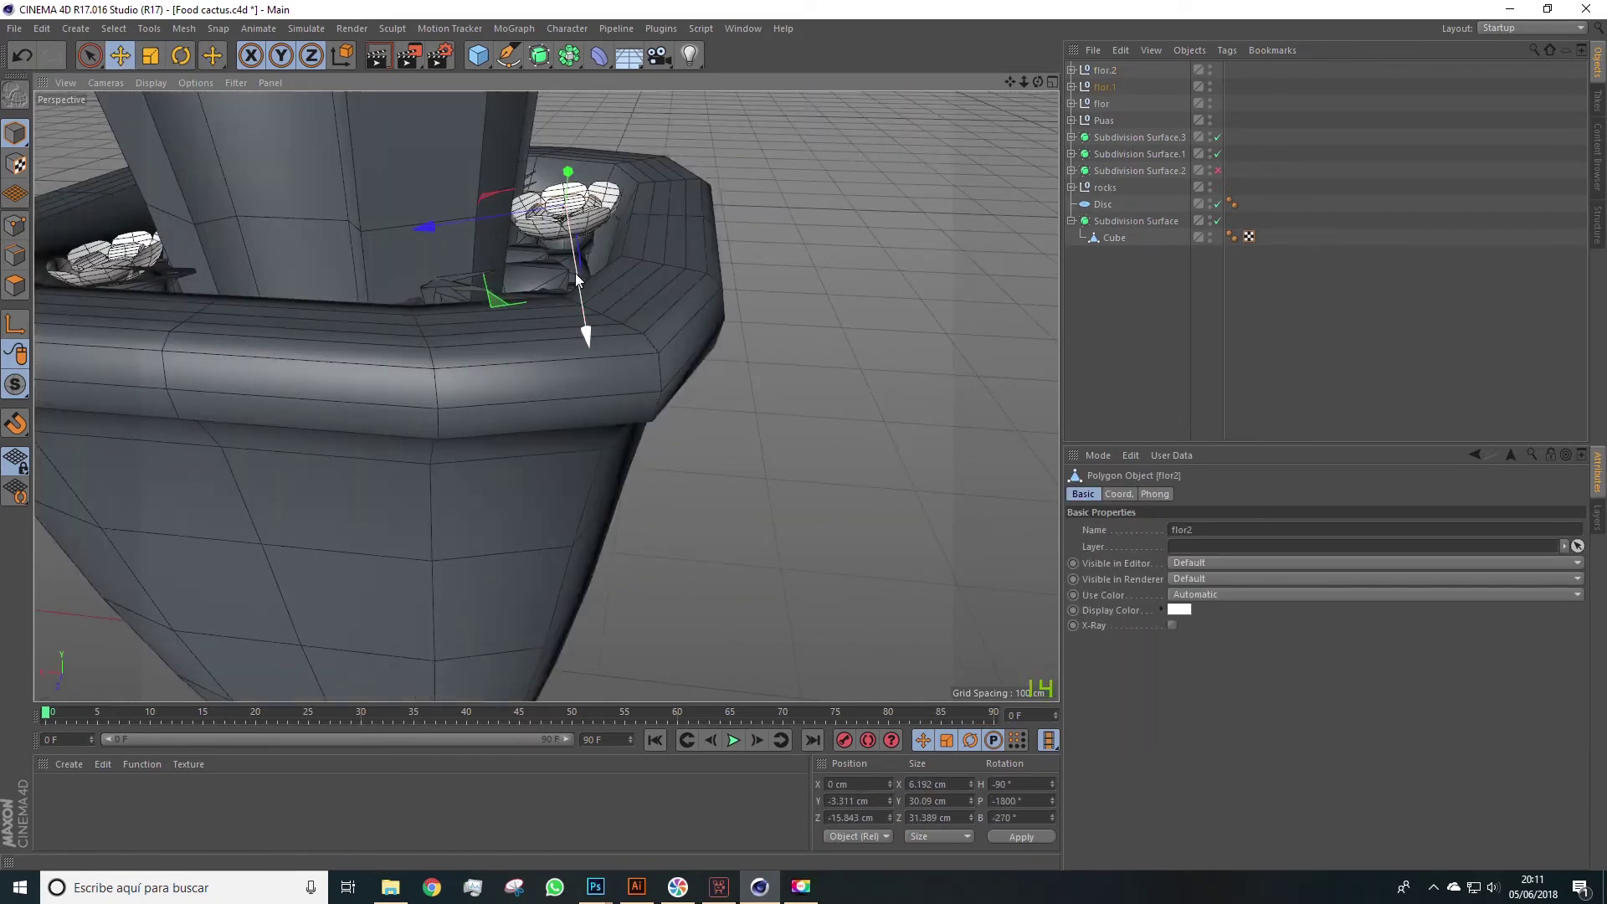
Step: Refine the position and tilt of flor.1 among the rocks beside the pot rim
left_click(1105, 87)
left_click_drag(415, 259, 394, 262)
left_click_drag(393, 262, 368, 418, "alt")
left_click(180, 55)
left_click_drag(352, 335, 402, 210, "alt")
left_click(293, 251)
Step: Adjust the placement of flor.2 inside the pot, deselect it and check the whole cactus
left_click(1103, 71)
key("e")
left_click_drag(503, 218, 332, 174, "alt")
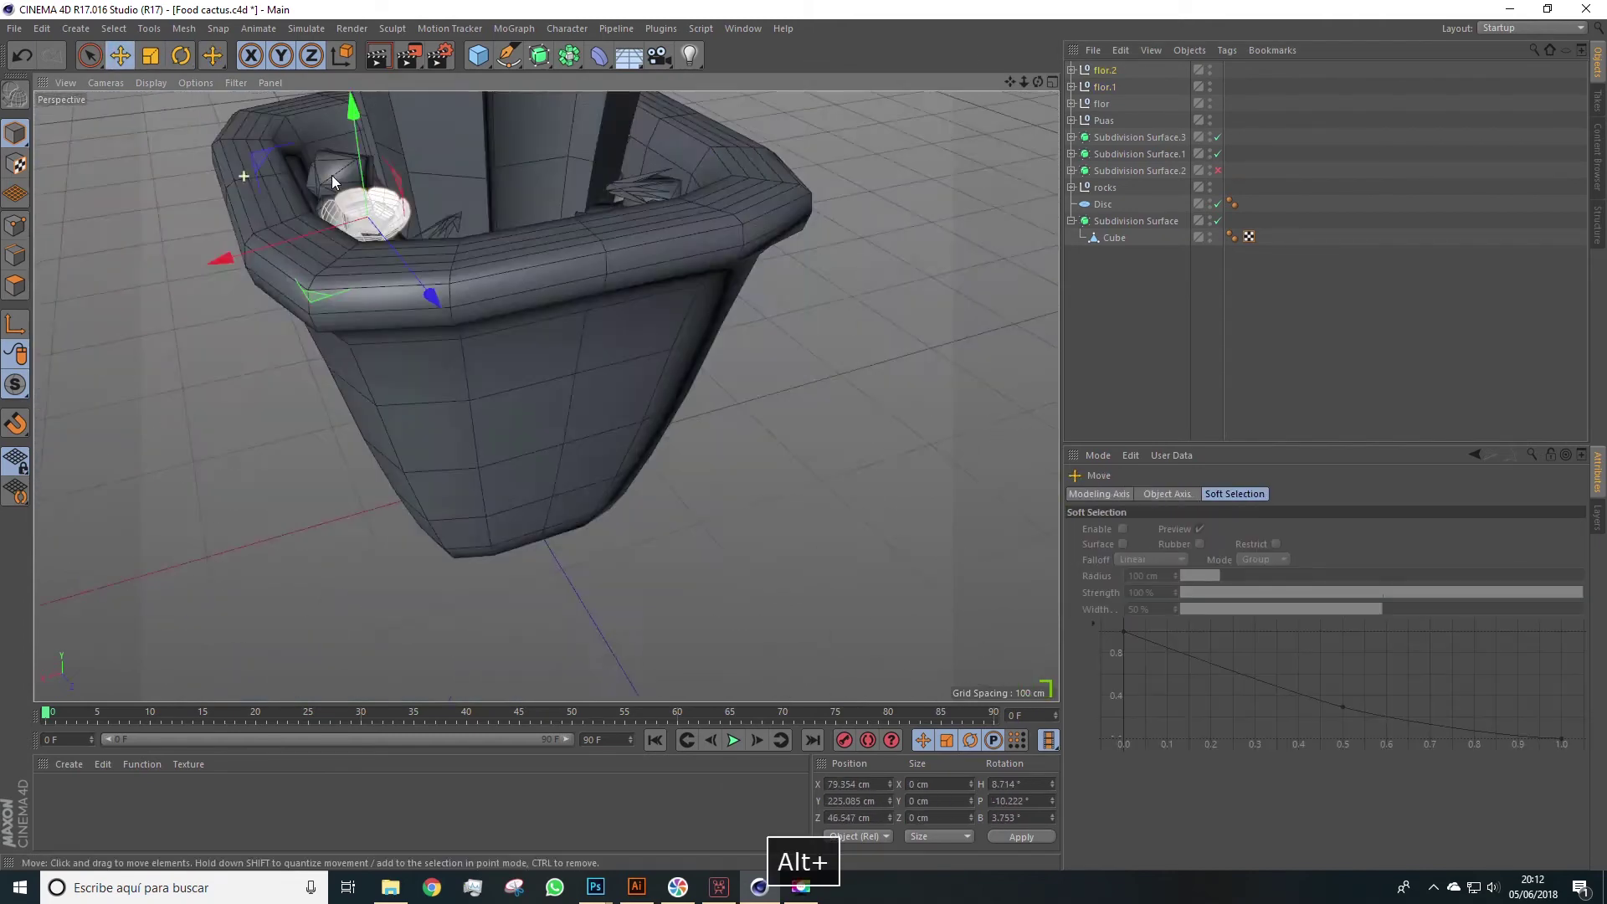
right_click_drag(332, 174, 209, 218, "alt")
left_click(826, 482)
mouse_move(825, 482)
left_mouse_down("alt")
mouse_move(807, 475)
mouse_move(824, 507)
left_mouse_up("alt")
middle_click_drag(824, 513, 661, 345, "alt")
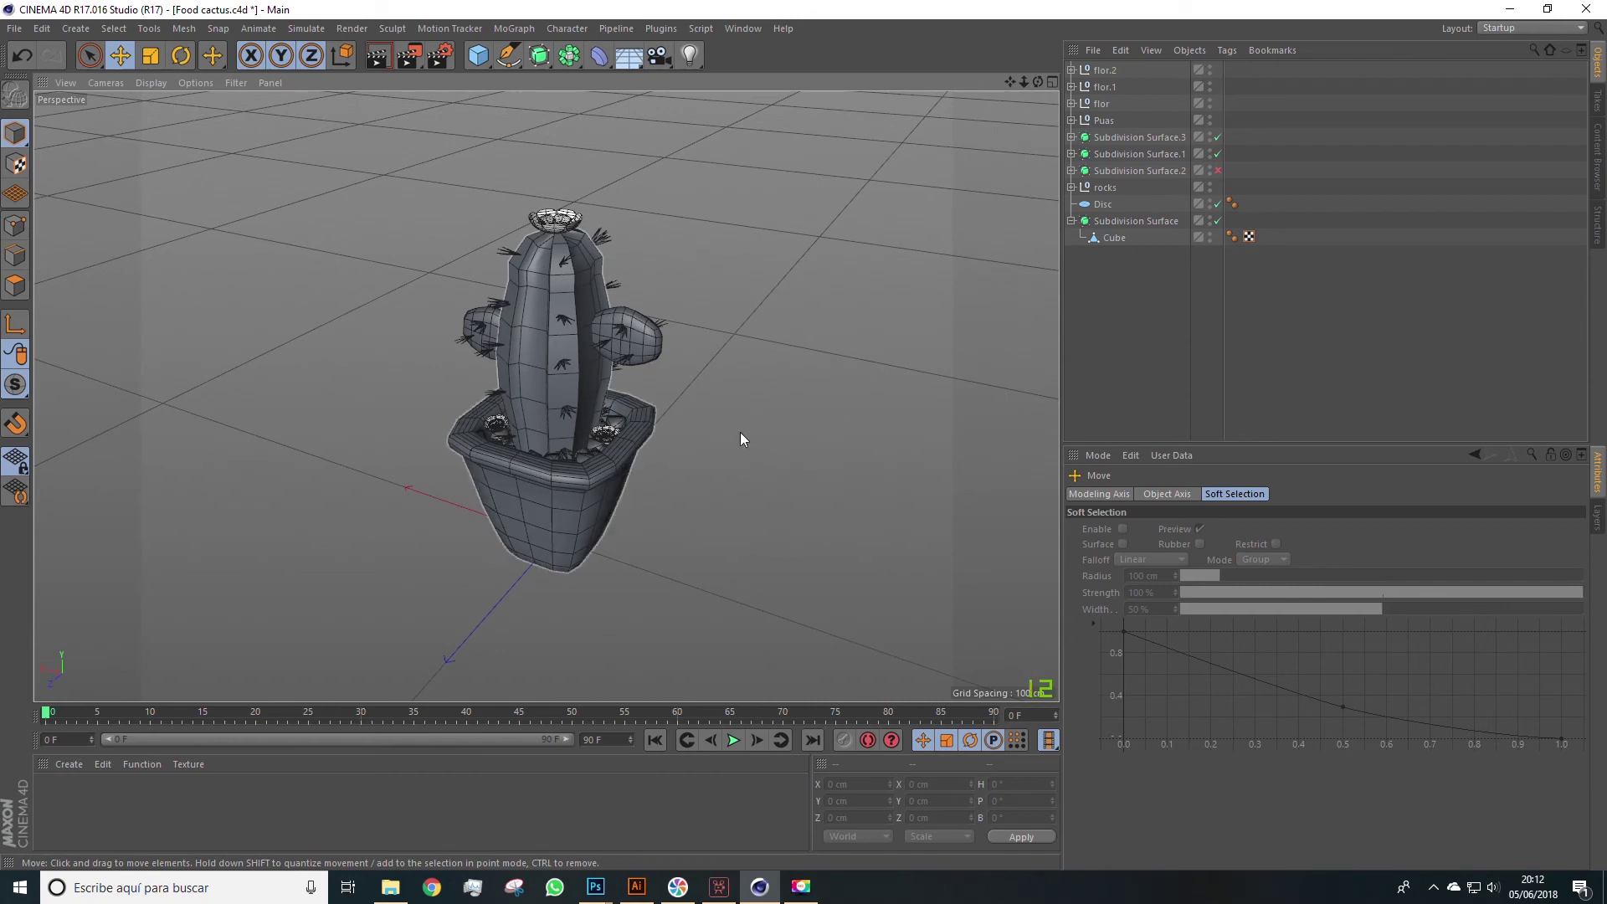